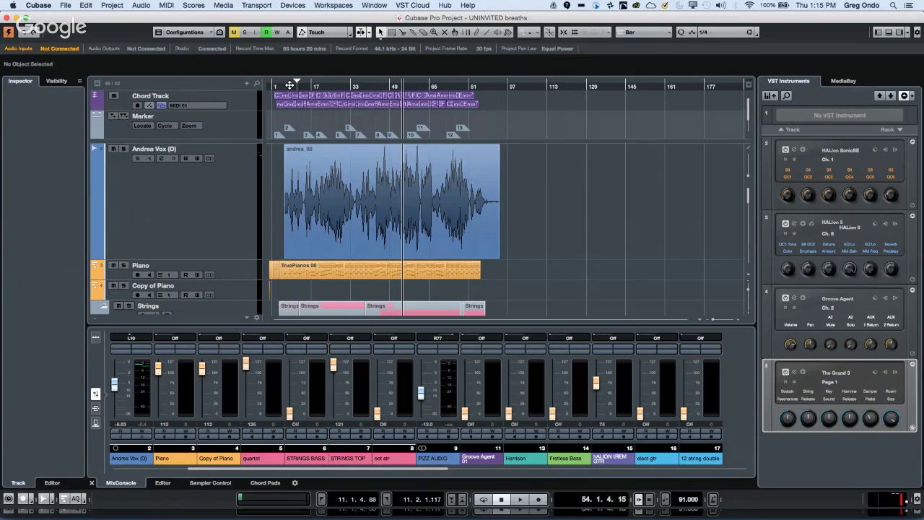
Play the opening vocal phrases of Andrea Vox from about bar 6 to listen for the breaths.
click(284, 85)
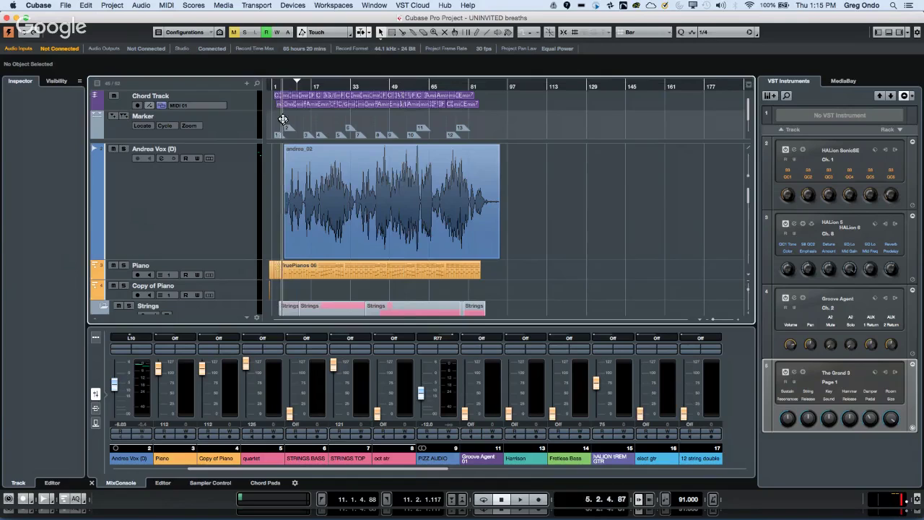
key(h)
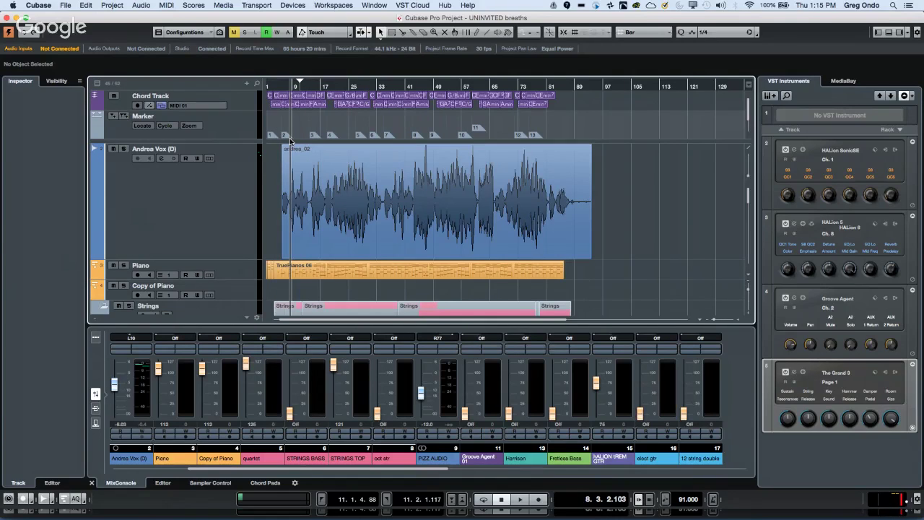
key(h)
key(h)
key(h)
key(h)
key(h)
key(h)
key(h)
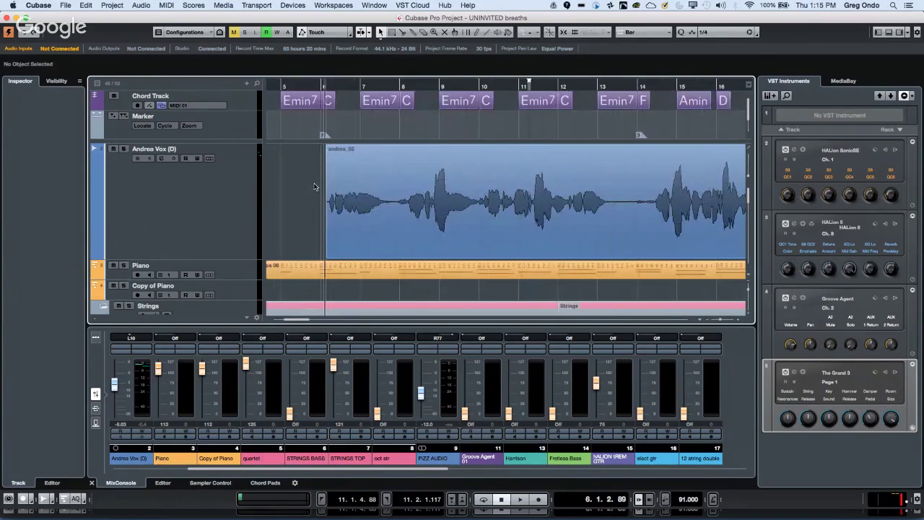
key(h)
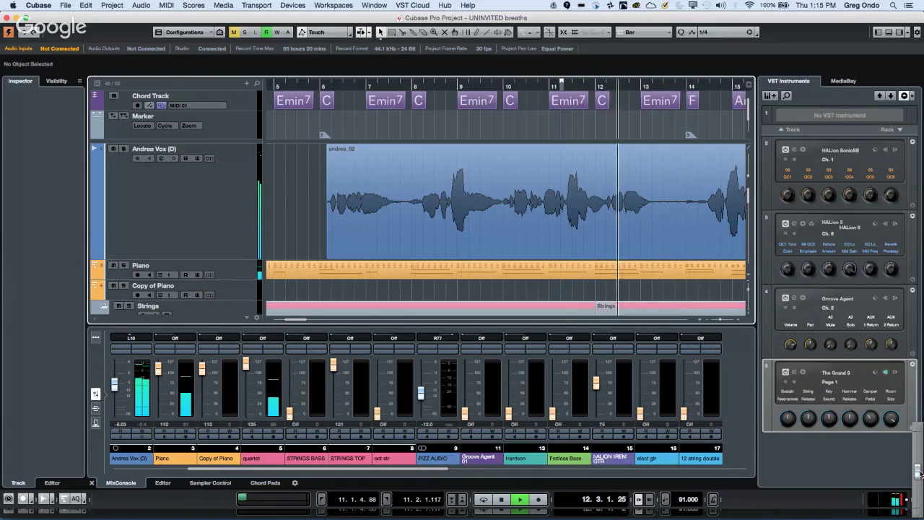
key(space)
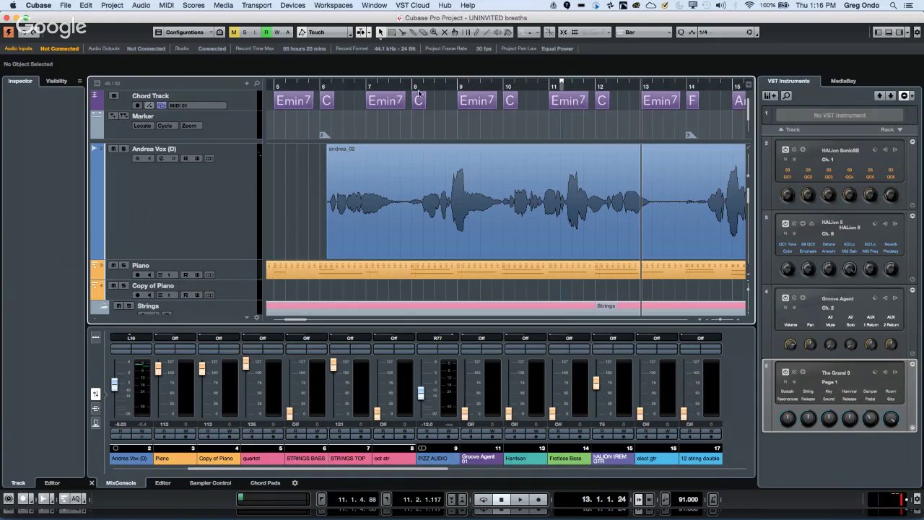
Split the andrea_02 vocal event on both sides of the breath near bar 8.
drag(427, 84, 417, 117)
right_click(380, 197)
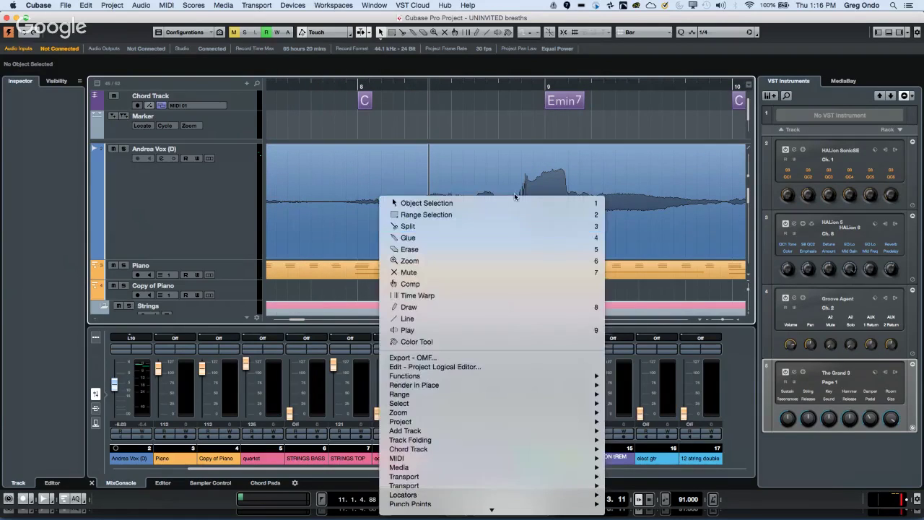
click(321, 192)
key(3)
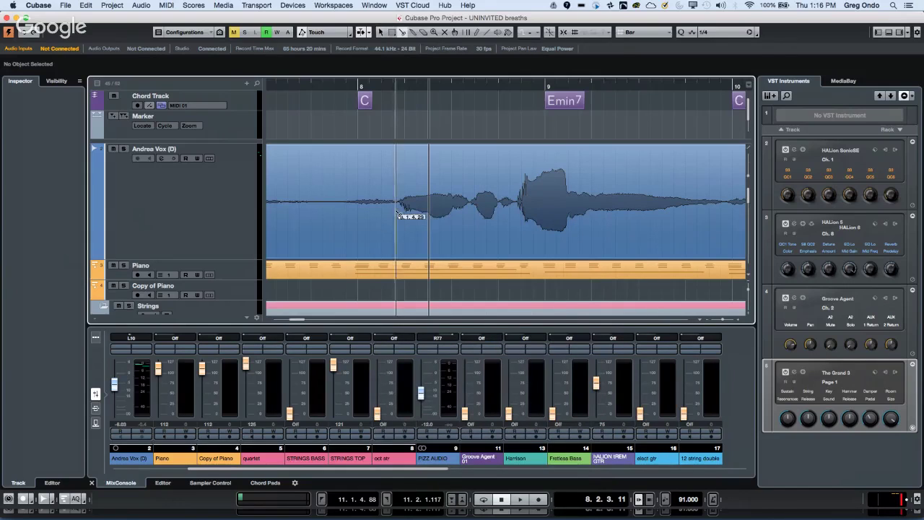
click(399, 207)
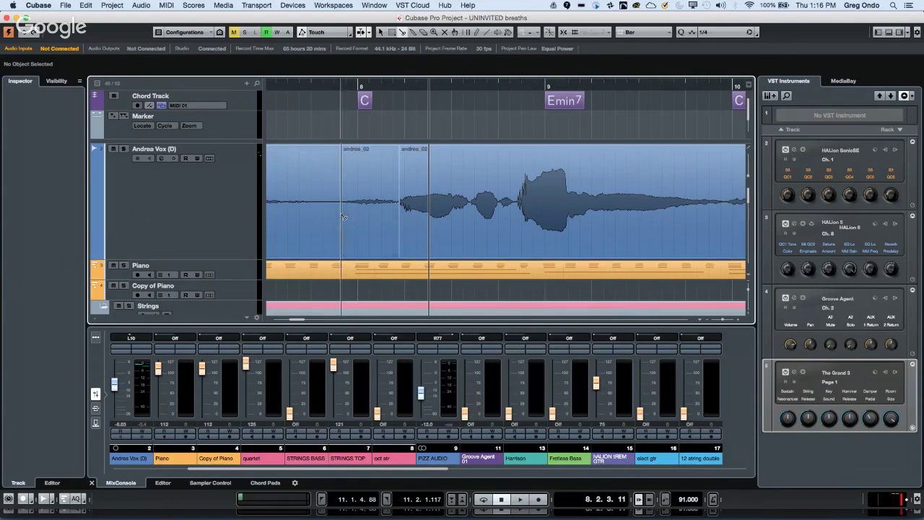
click(340, 216)
right_click(398, 189)
click(415, 193)
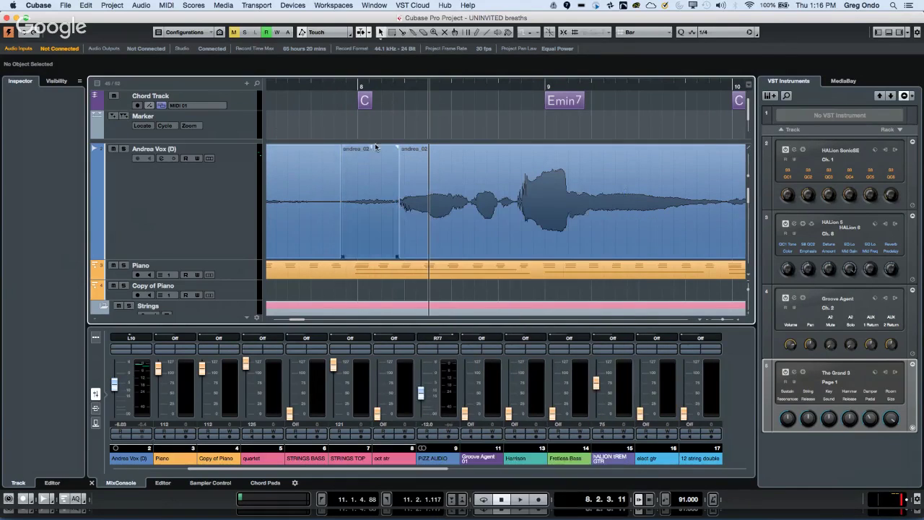
Lower the event volume of the isolated breath near bar 8.
drag(368, 145, 355, 250)
drag(364, 203, 371, 161)
right_click(368, 169)
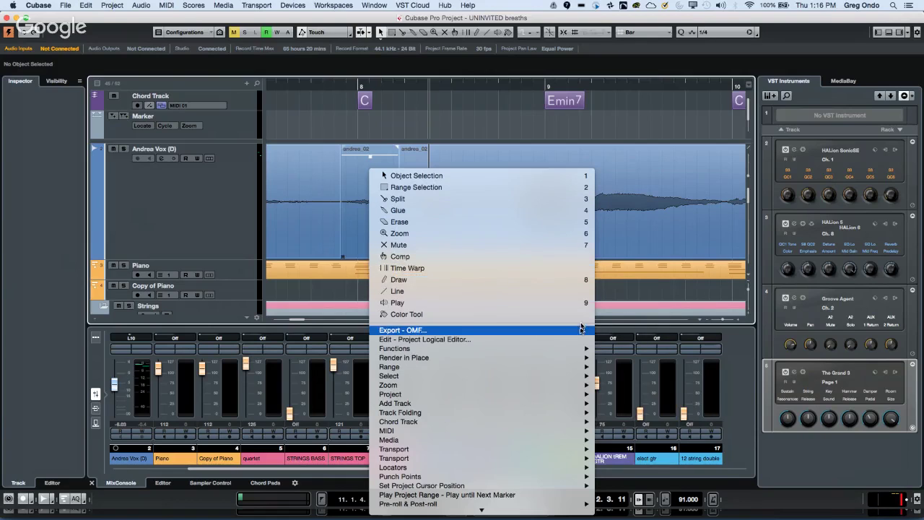
click(528, 181)
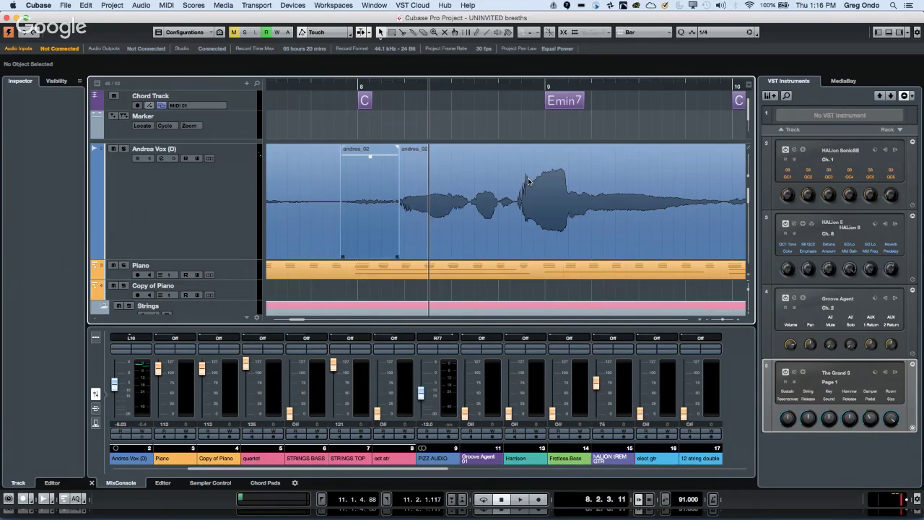
Try muting and unmuting the isolated breath event near bar 8, and undo the edits that isolate it.
key(7)
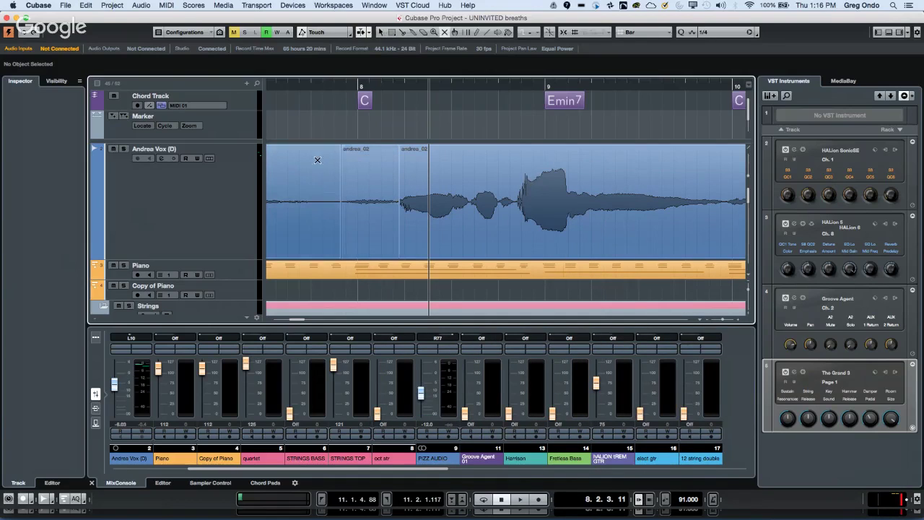
click(368, 181)
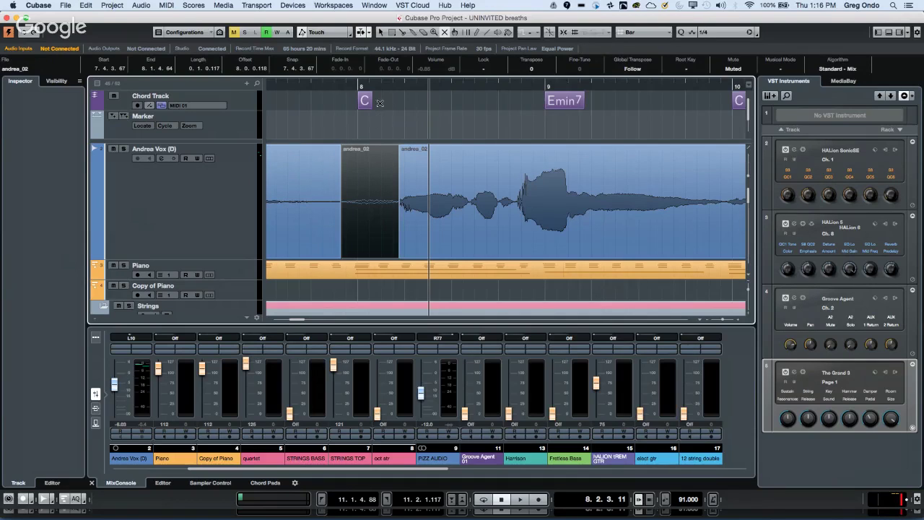
click(392, 124)
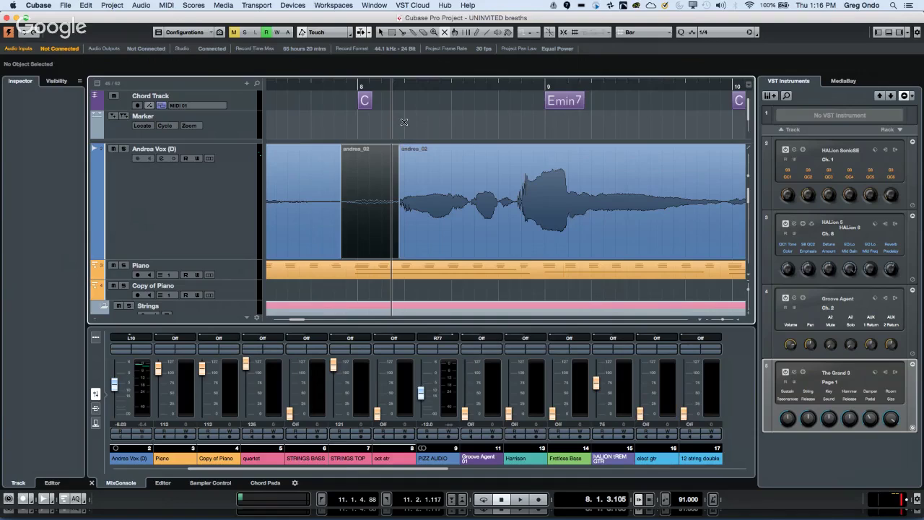
click(343, 285)
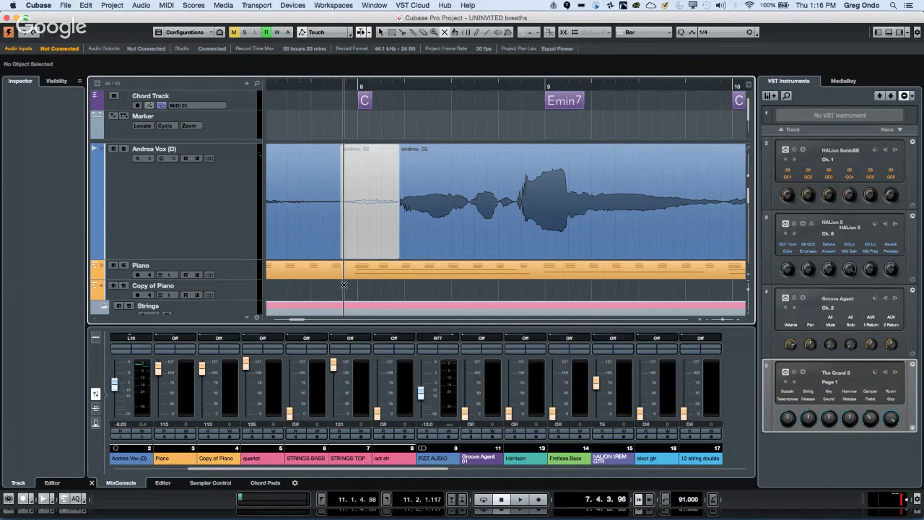
click(369, 209)
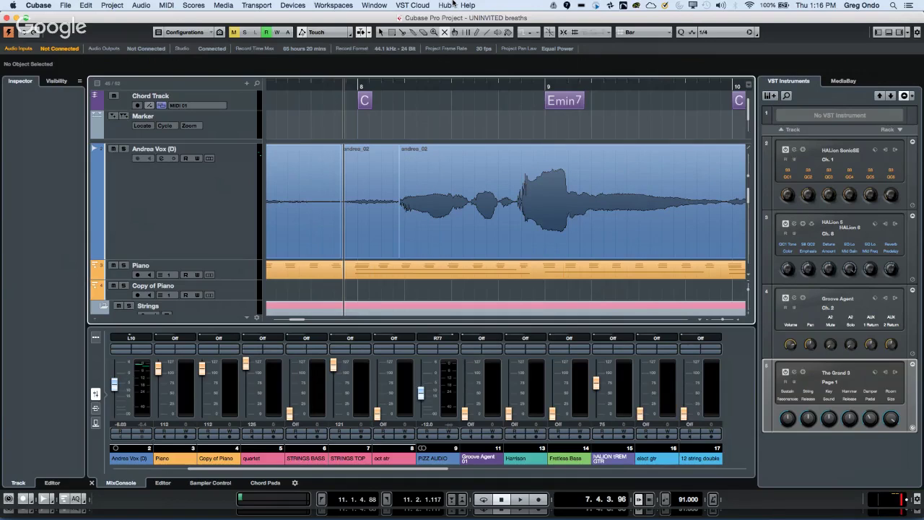
key(super+z)
key(super+z)
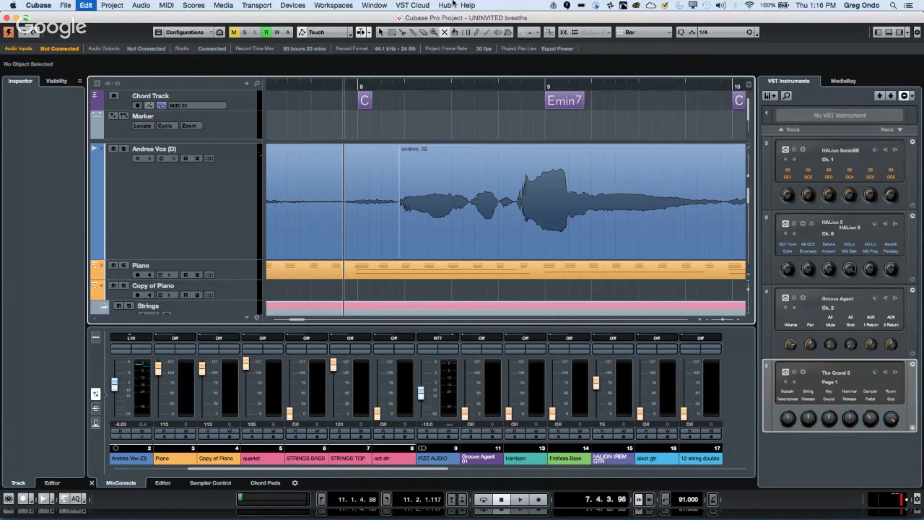
Split the vocal event around the breath at bar 8 and around the short passage just before bar 9.
click(356, 77)
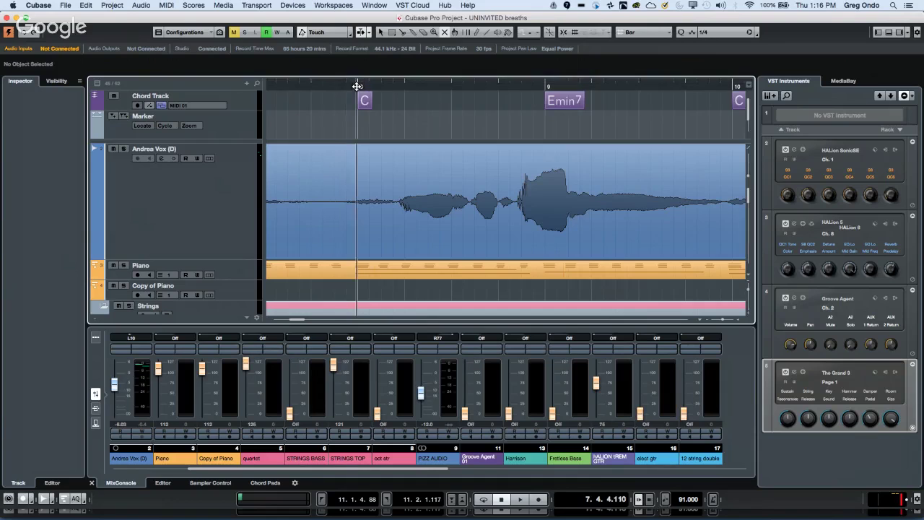
drag(356, 76, 355, 65)
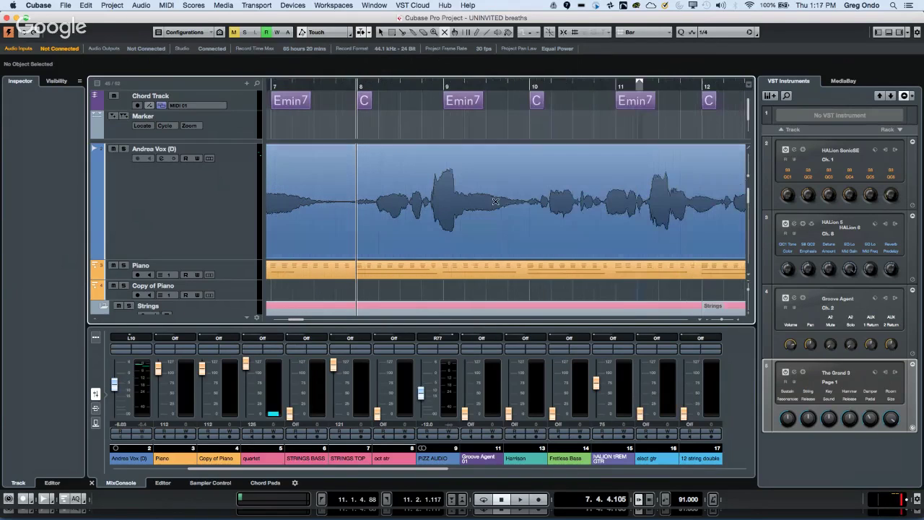
right_click(361, 194)
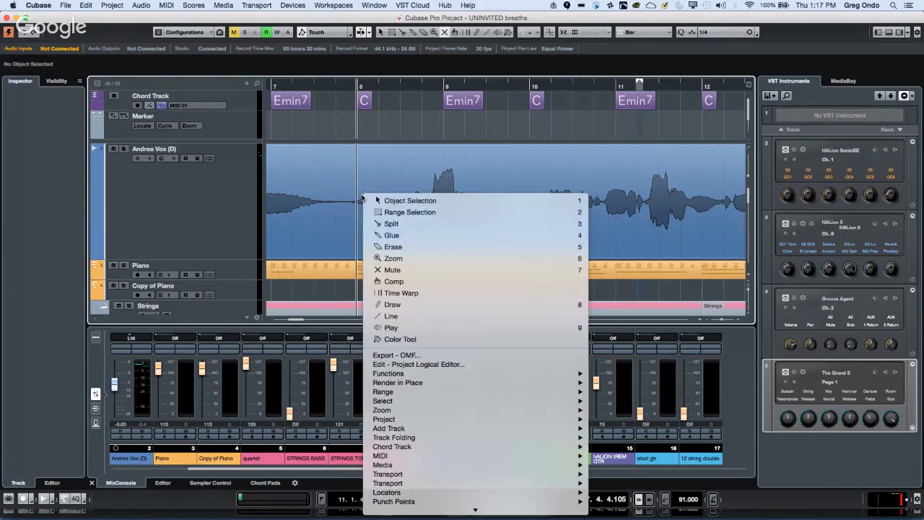
click(435, 230)
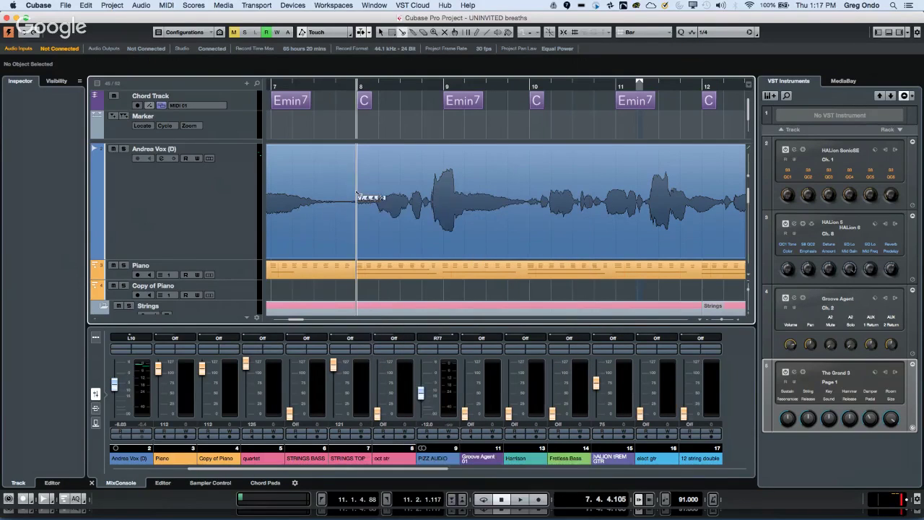
click(378, 205)
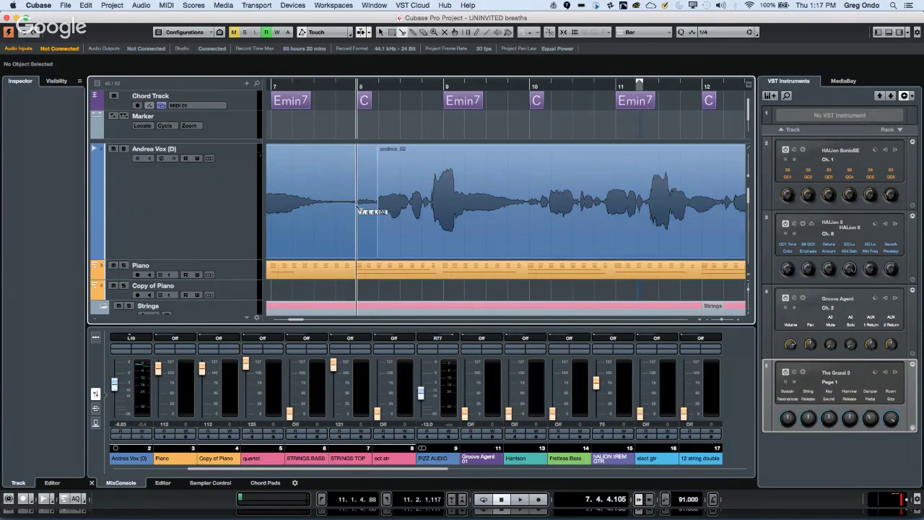
click(431, 229)
click(425, 228)
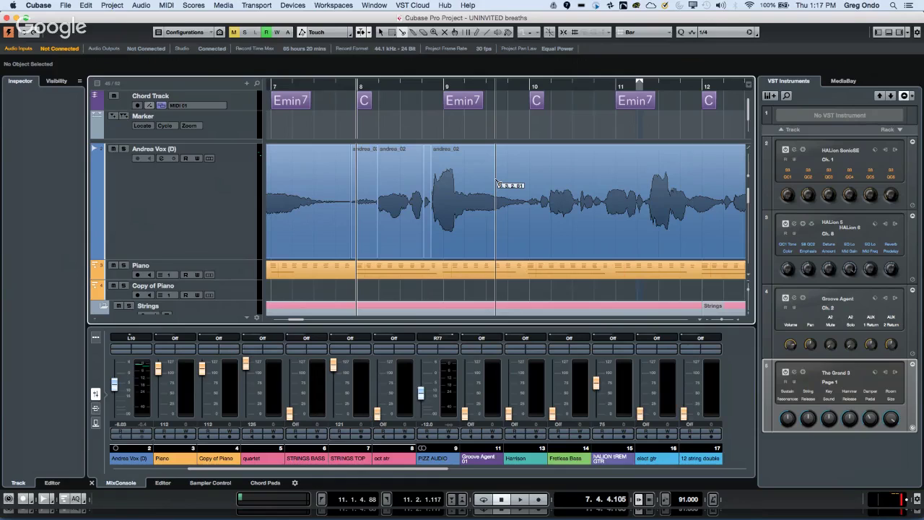
Undo the four splits in the vocal event near bars 8 and 9.
key(ctrl+z)
key(ctrl+z)
key(ctrl+z)
key(ctrl+z)
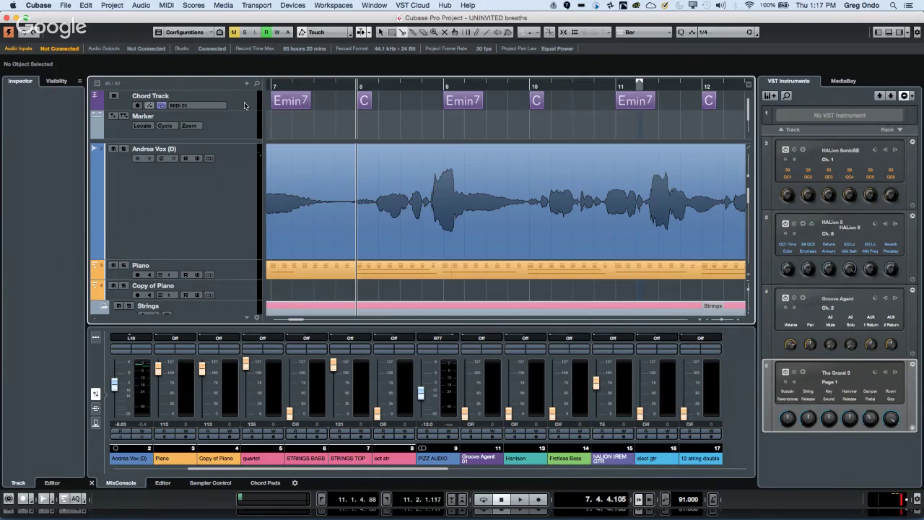
Show the macros in the Key Commands settings and delete the existing "minimize breaths" macro.
click(65, 7)
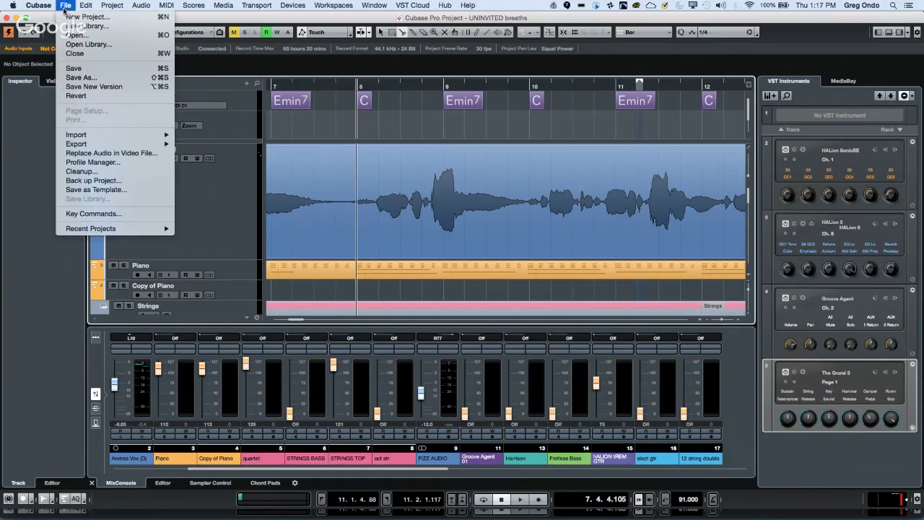
click(104, 214)
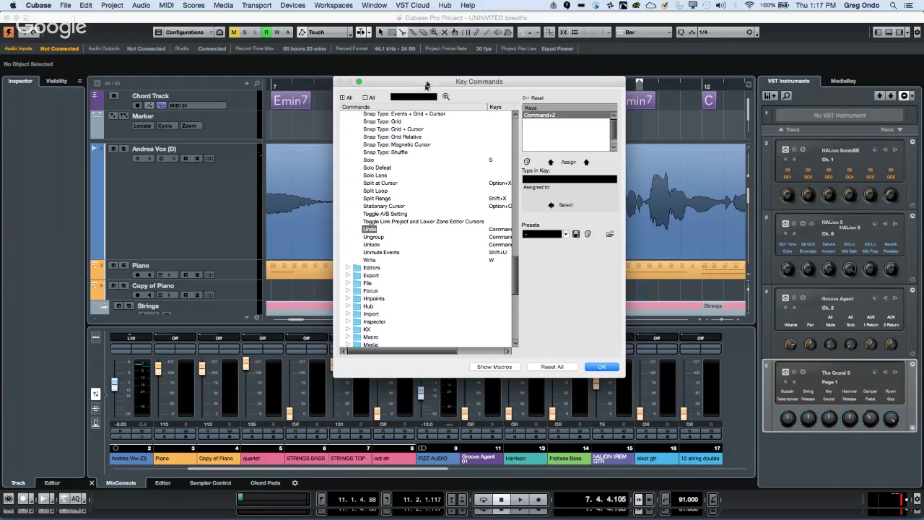
drag(423, 83, 334, 19)
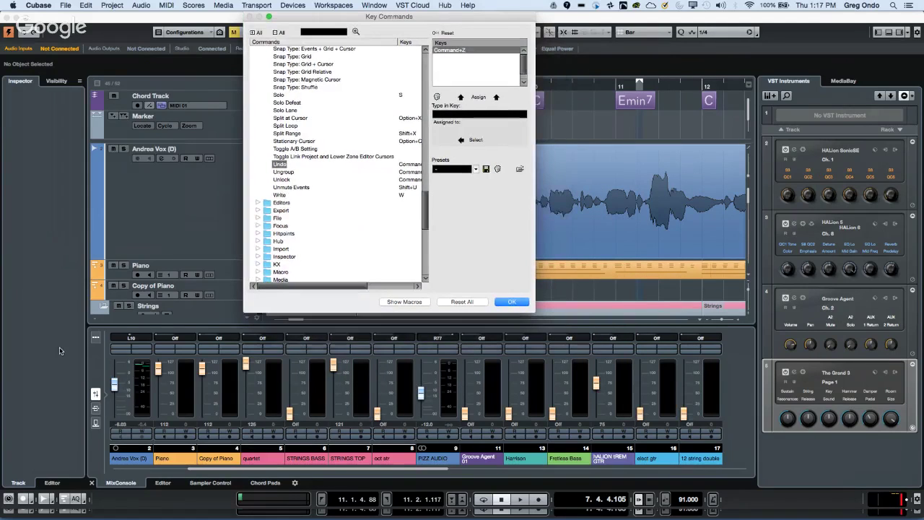
click(395, 303)
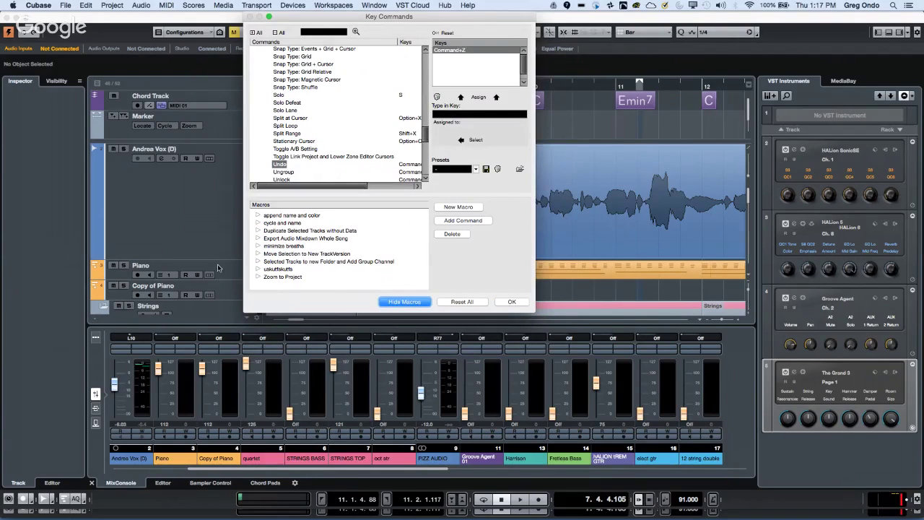
click(281, 247)
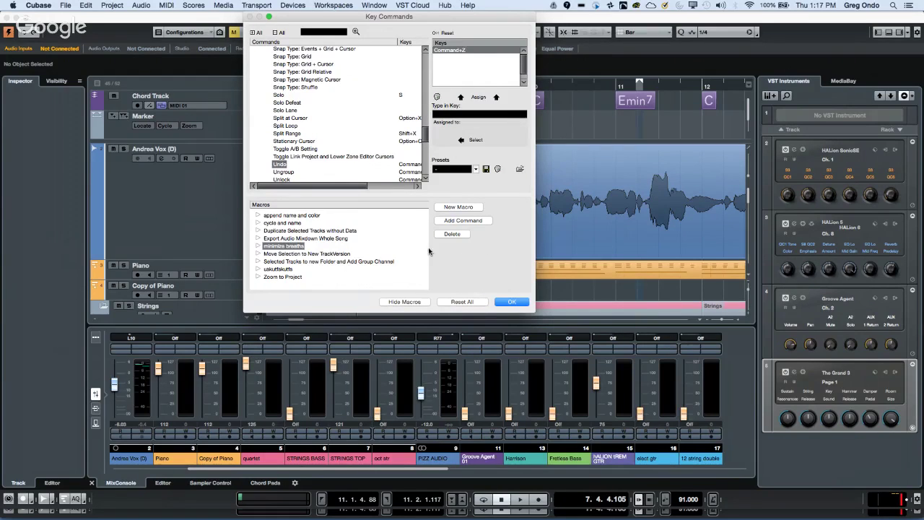
click(452, 235)
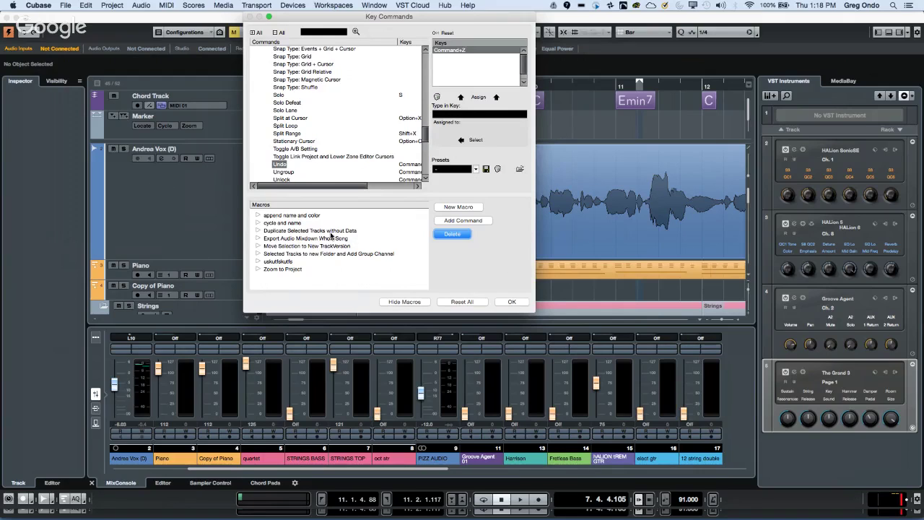
Create a new macro named "minimize breaths".
drag(425, 20, 436, 65)
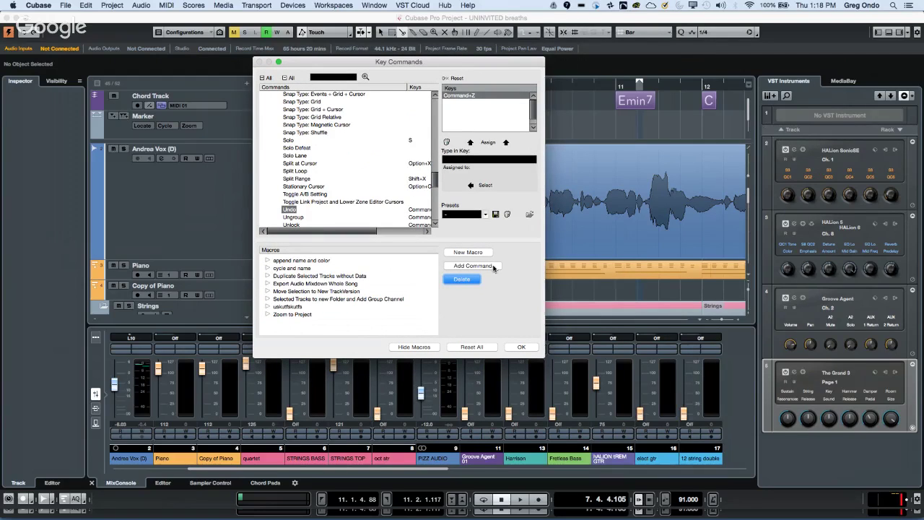
click(471, 252)
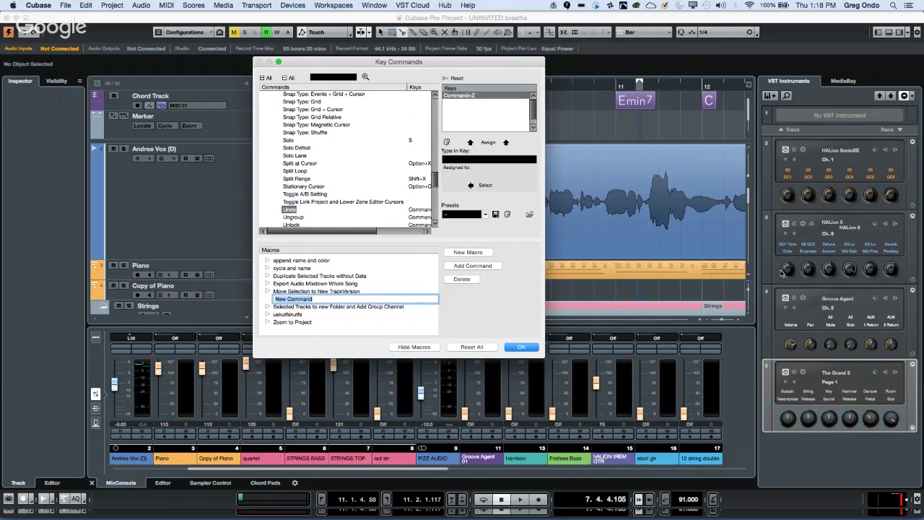
text(minim)
text(ize breaths)
key(Return)
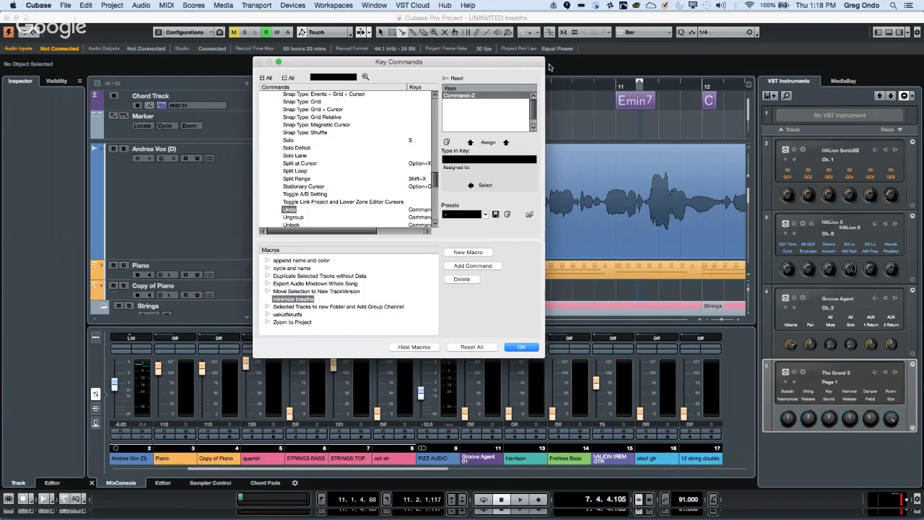
Search the key commands for "minimize breaths".
click(320, 78)
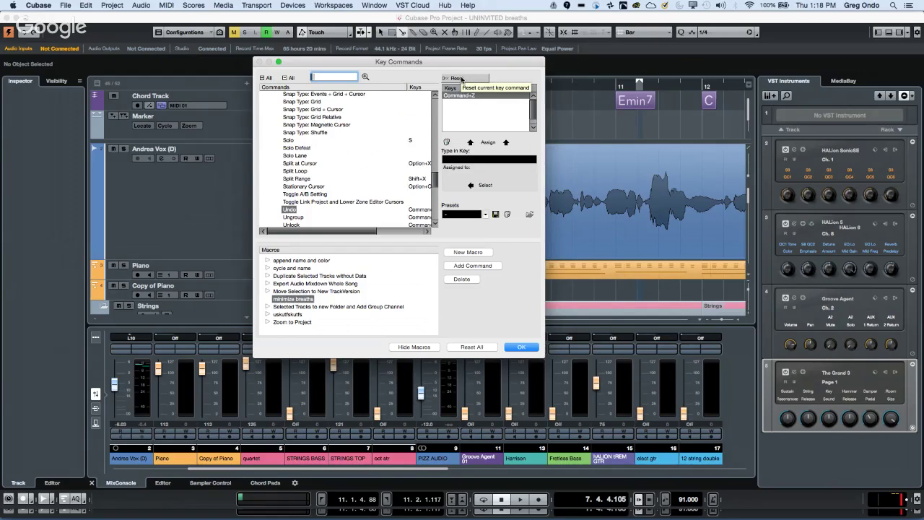
text(minimize breaths)
key(Return)
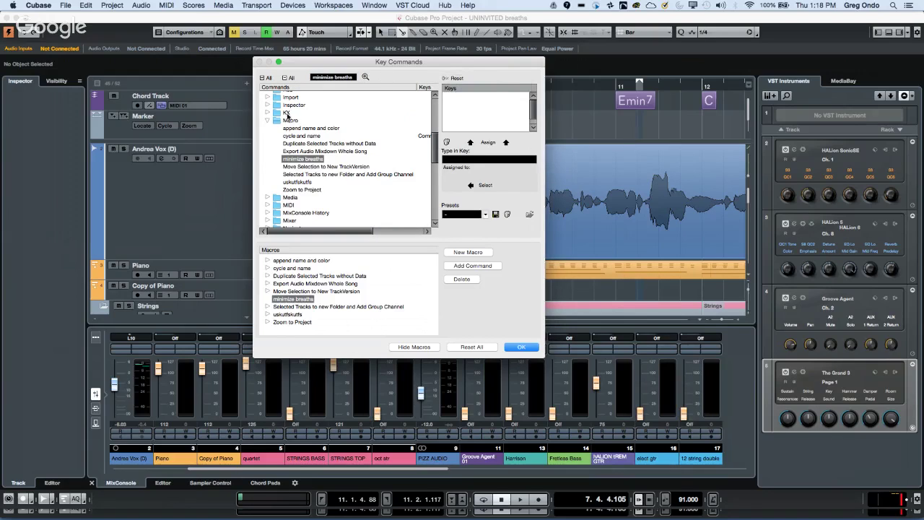
Assign the key command Command+Option+B to the "minimize breaths" macro.
click(483, 162)
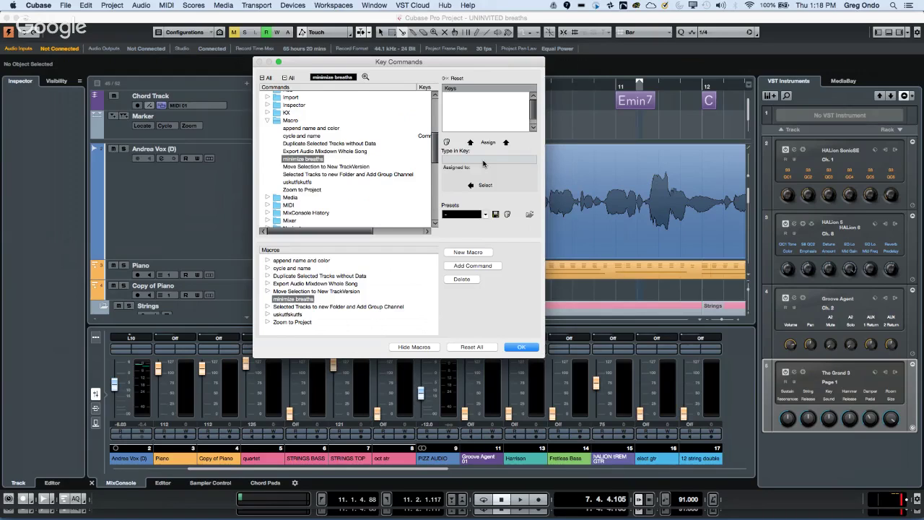
key(super+alt+b)
click(494, 143)
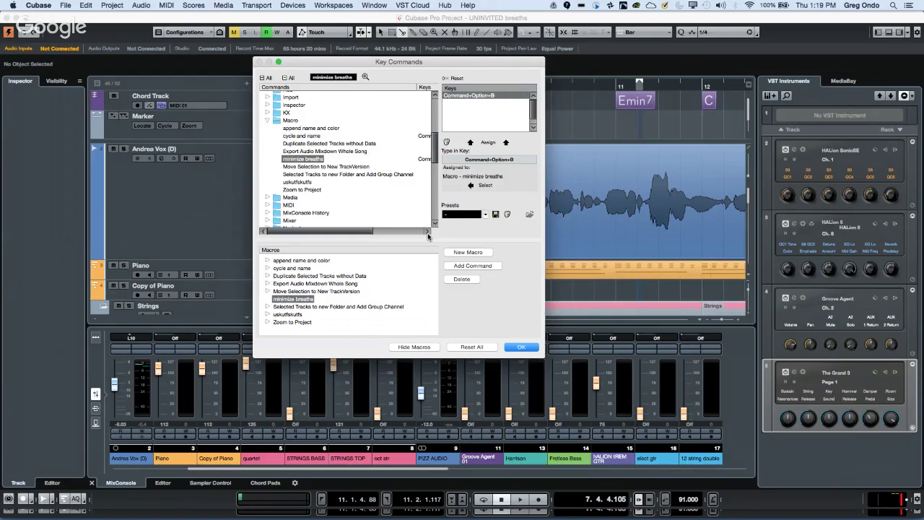
Find the "Locators to Selection" command and add it to the "minimize breaths" macro.
click(354, 75)
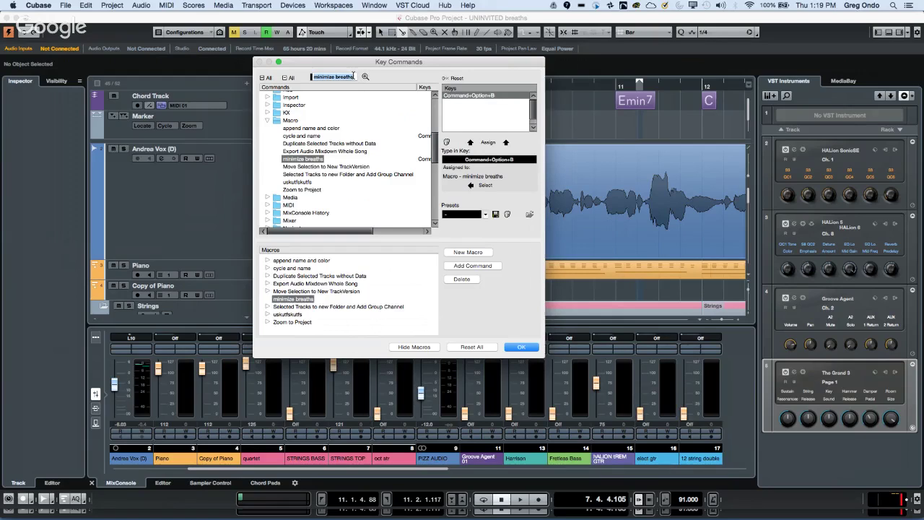
text(loo)
text(ator)
text(s to se)
text(lec)
text(tion)
key(Return)
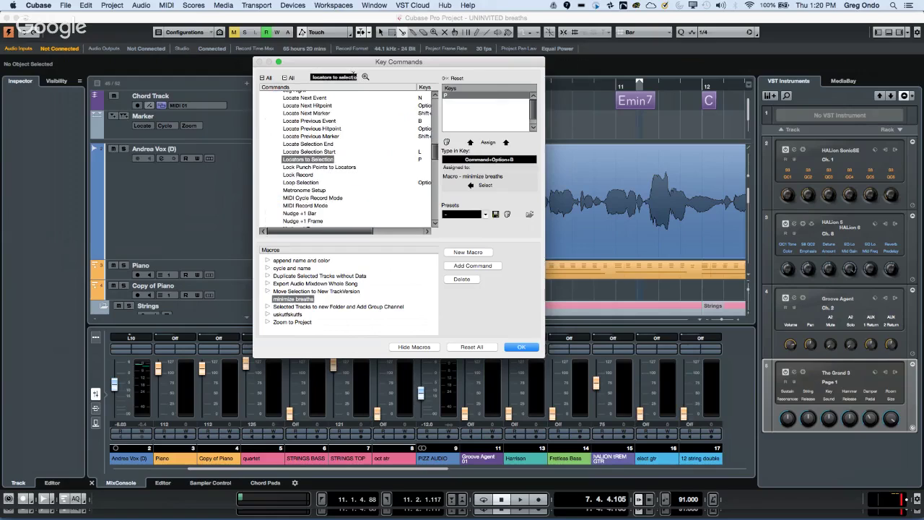
click(470, 266)
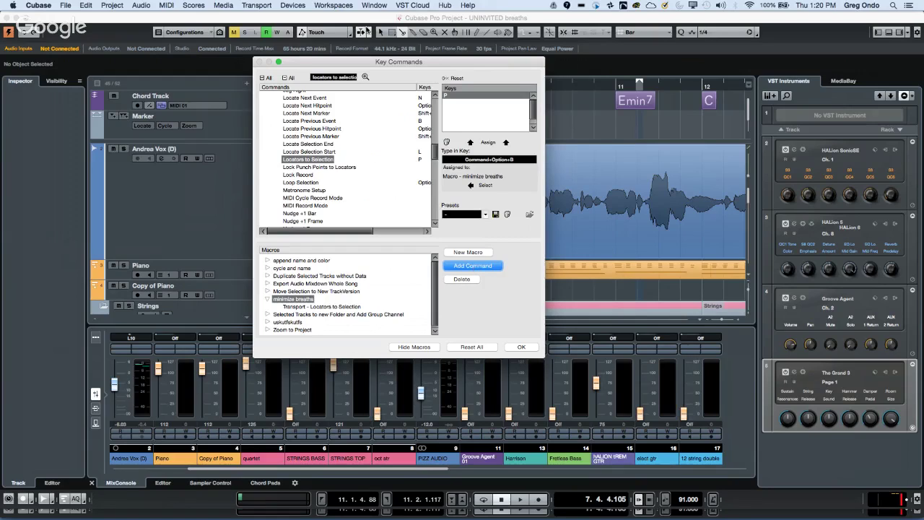
Find the "Split Range" command and add it to the "minimize breaths" macro.
click(343, 77)
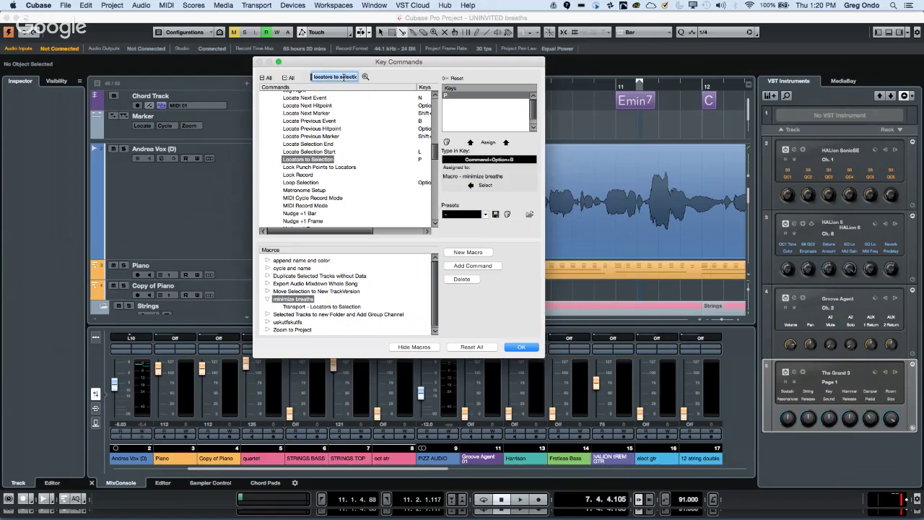
text(split range)
key(Return)
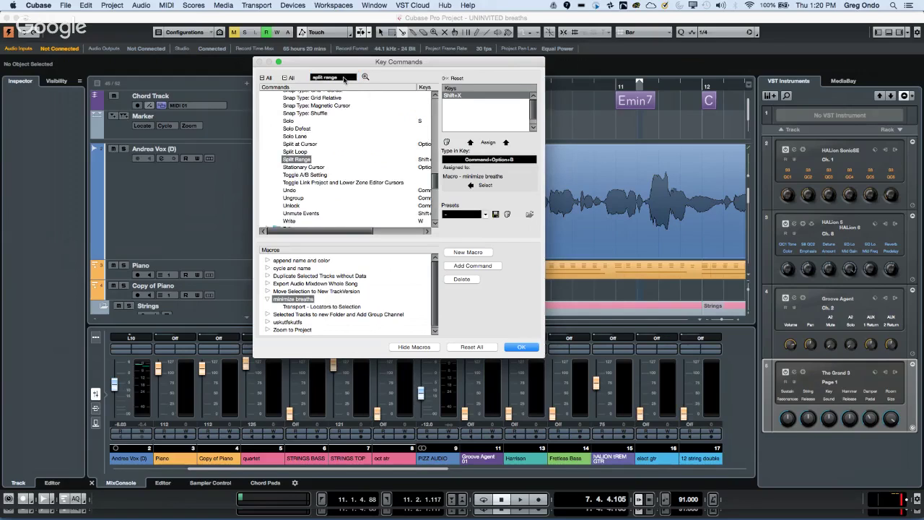
click(482, 266)
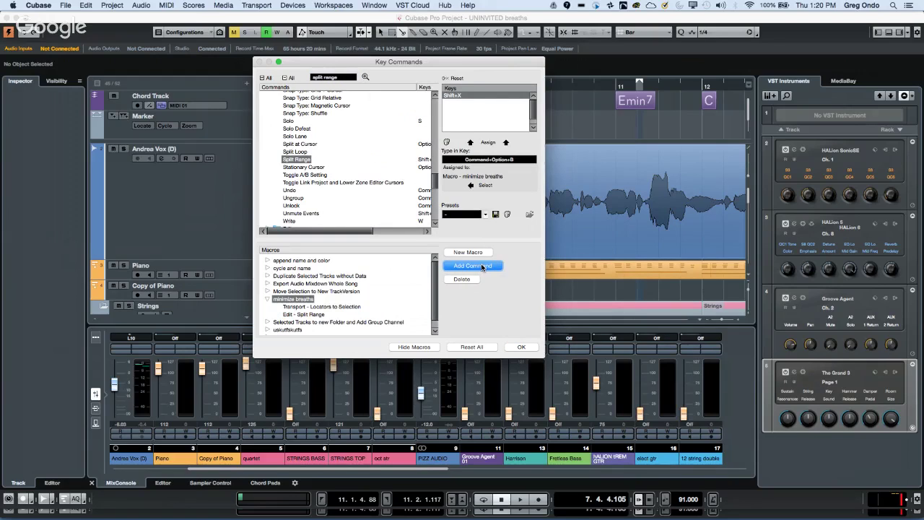
Find the "Select Tool" command in the Tool category and add it to the "minimize breaths" macro.
click(348, 81)
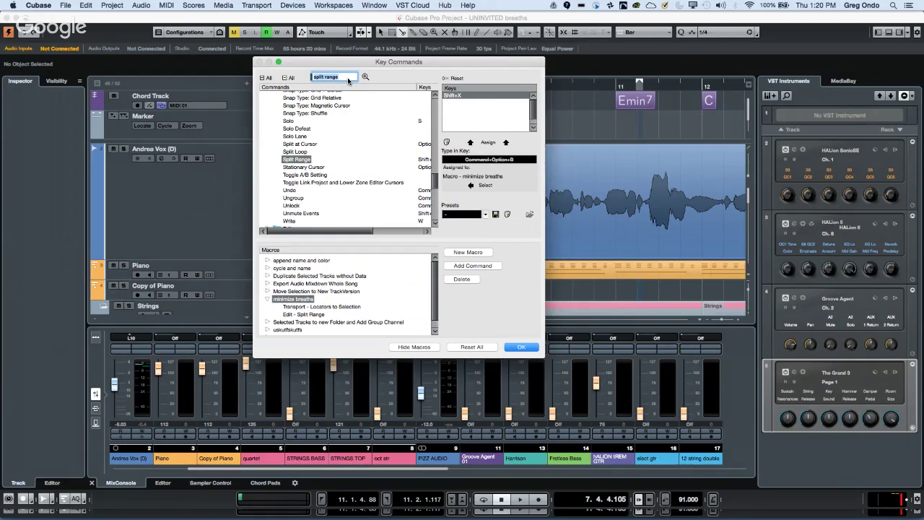
key(BackSpace)
text(solo)
text(ct tool)
key(Return)
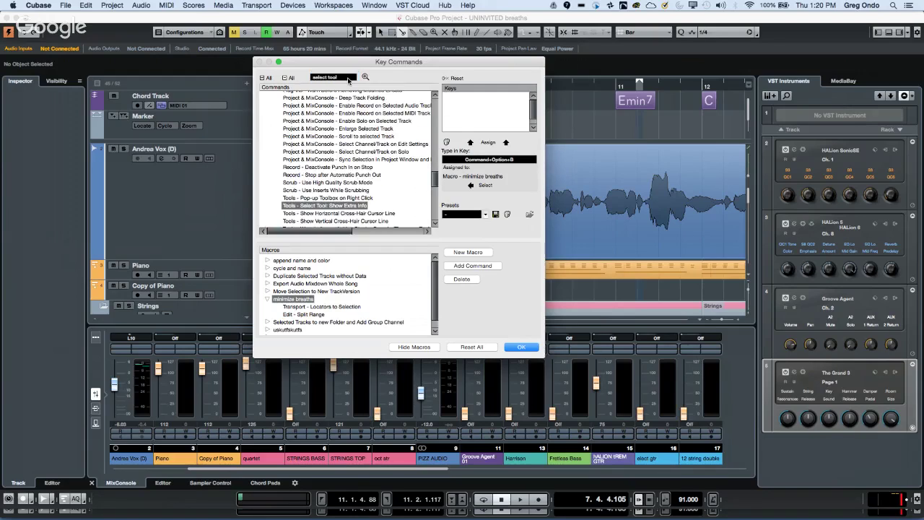
click(365, 76)
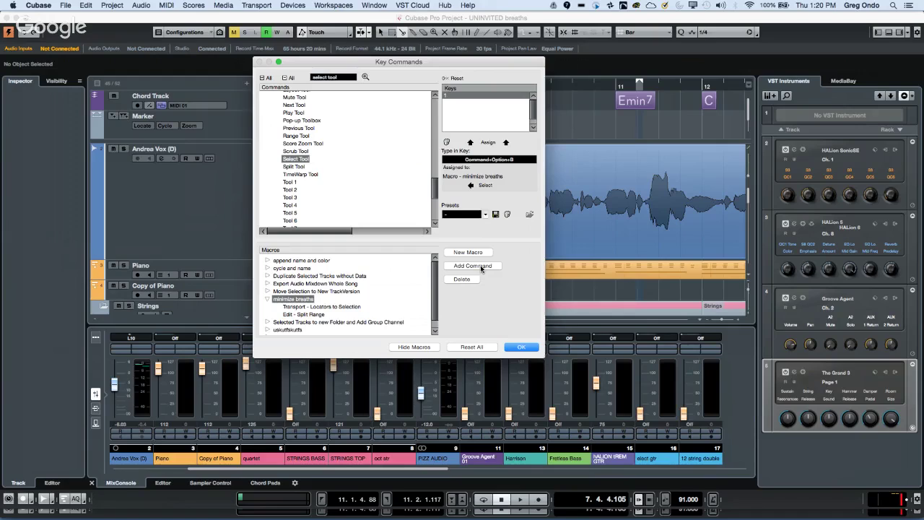
click(480, 266)
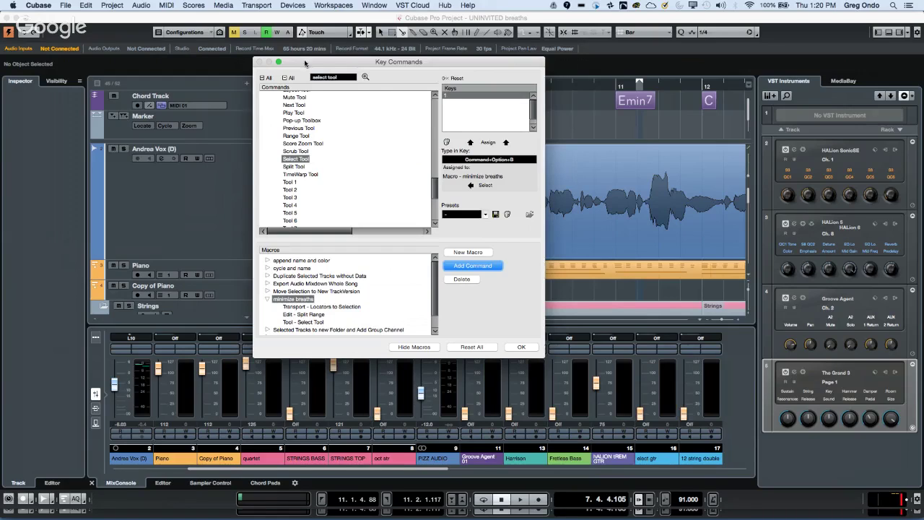
Find the "Go to Left Locator" command and add it to the "minimize breaths" macro.
click(341, 78)
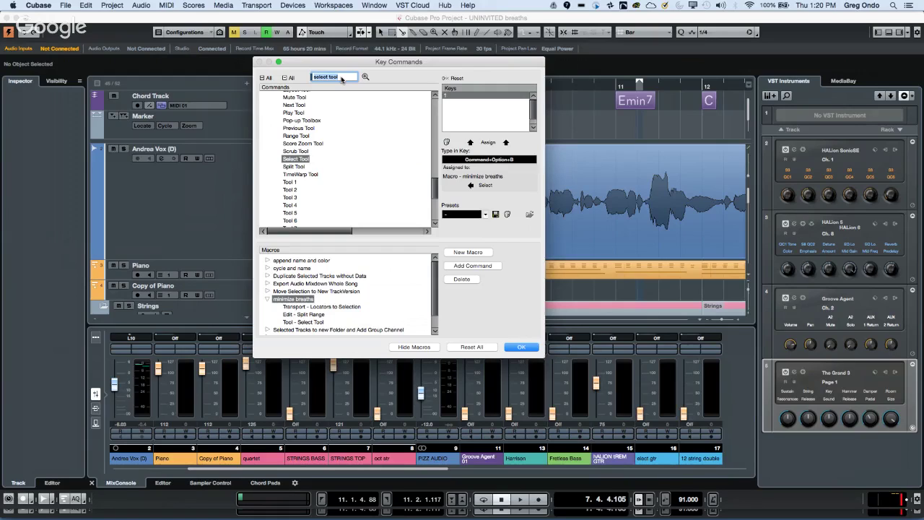
key(BackSpace)
text(go to lo)
text(t locator)
key(Return)
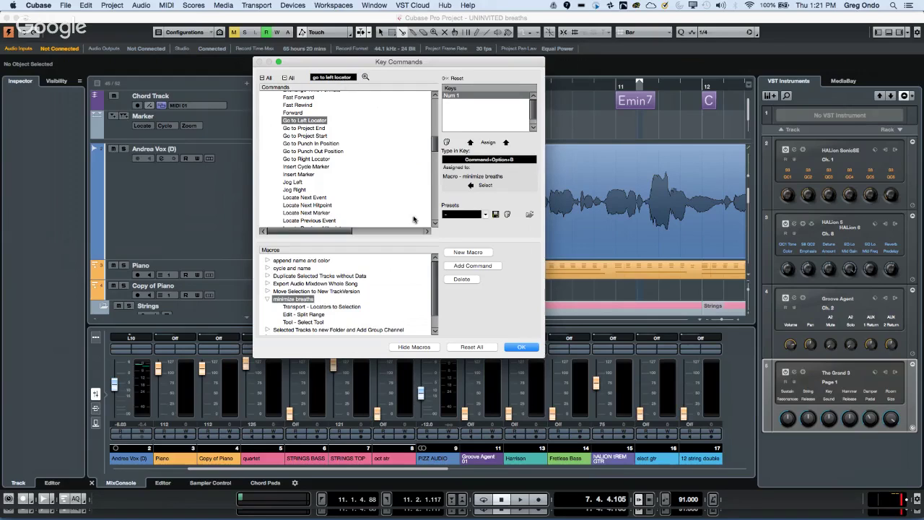
click(475, 267)
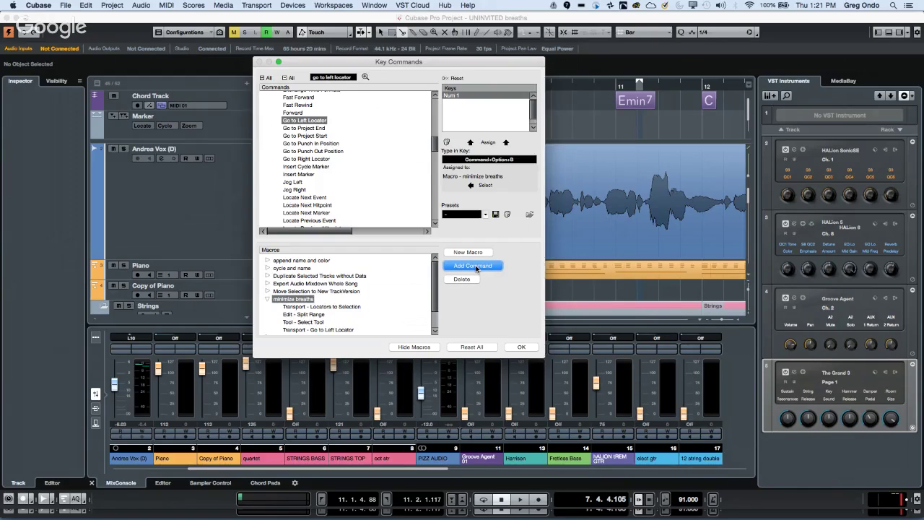
Find the "Auto Select Events under Cursor" command and add it to the "minimize breaths" macro.
click(352, 76)
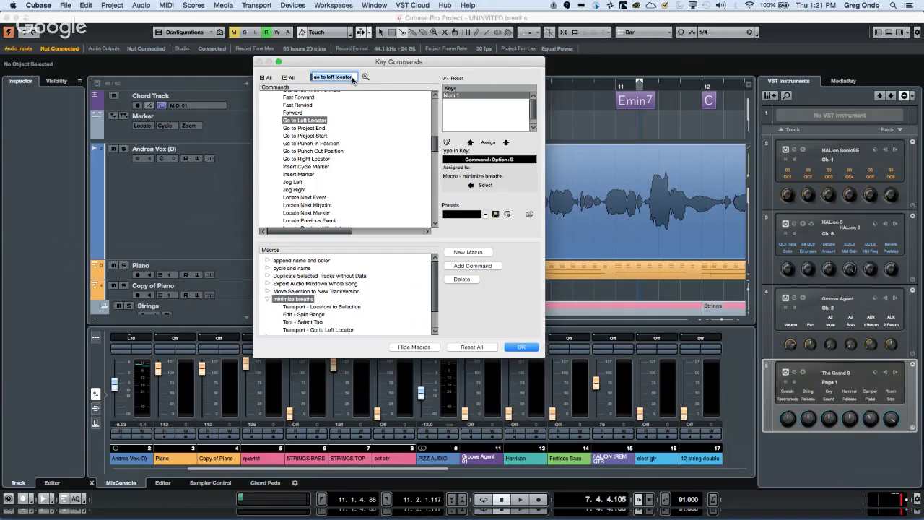
text(auto select u)
key(BackSpace)
text(o)
text(ven)
text(ts)
text( under cu)
text(rsor)
key(Return)
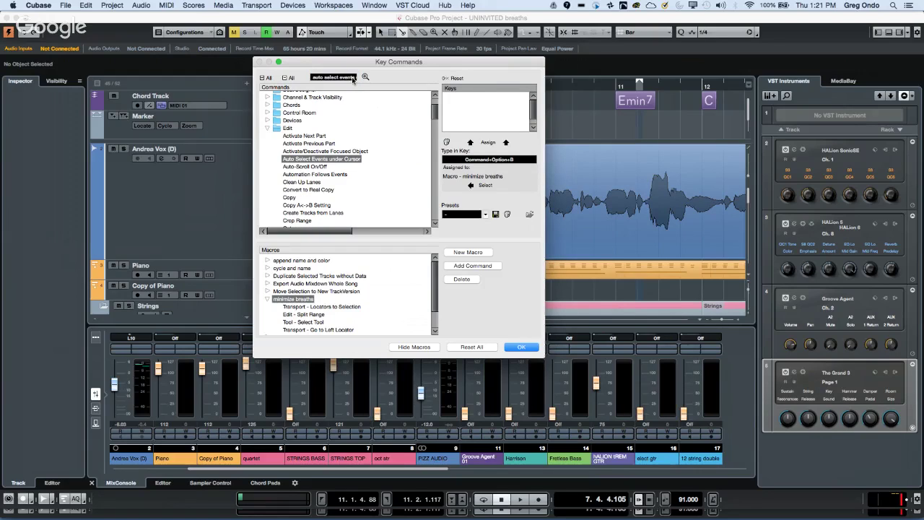
click(471, 266)
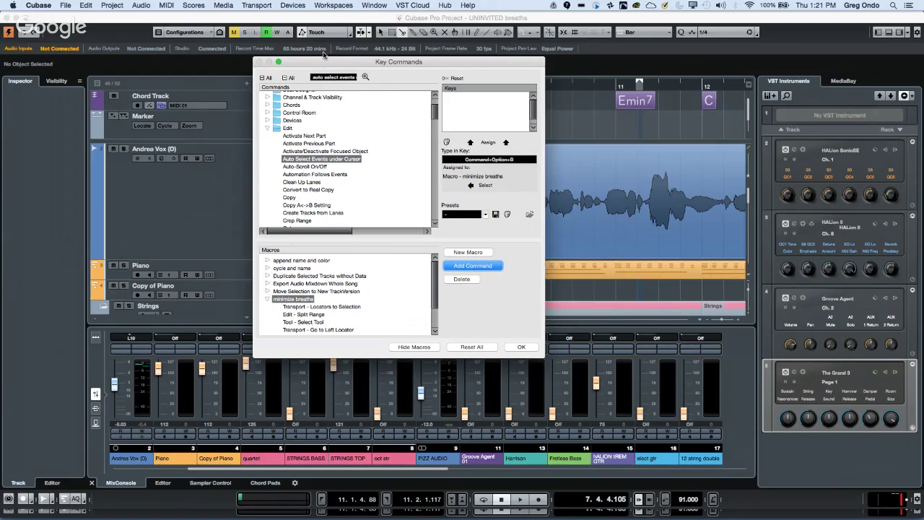
Add the "Nudge +1 Frame" transport command to the "minimize breaths" macro and confirm the key command settings.
click(352, 76)
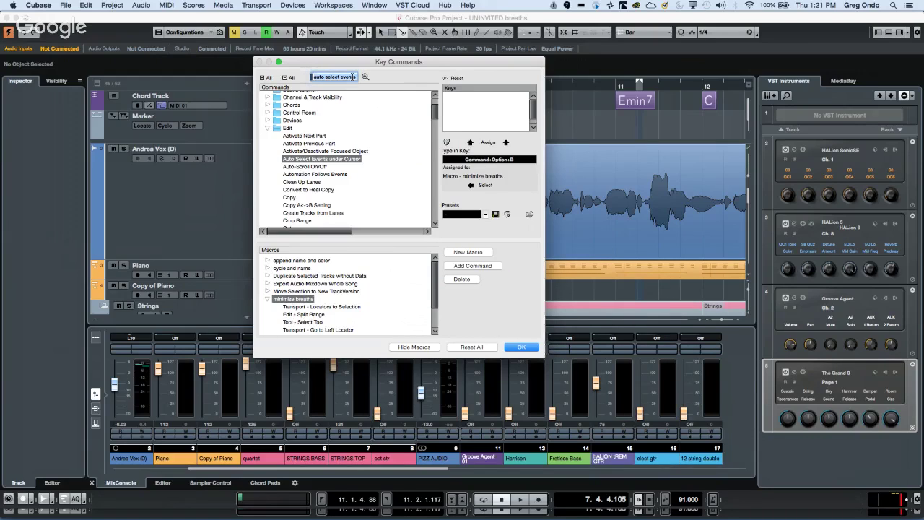
text(nudge +1frame)
key(Return)
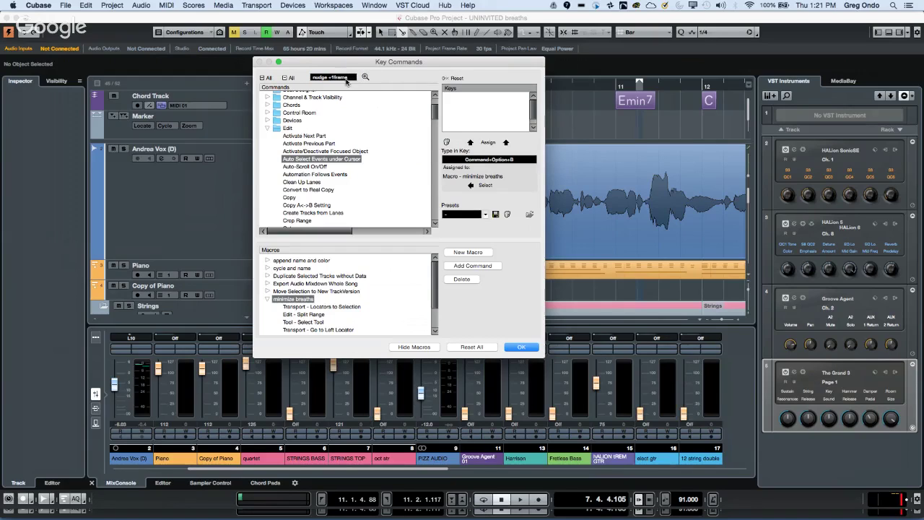
click(345, 81)
text(nu)
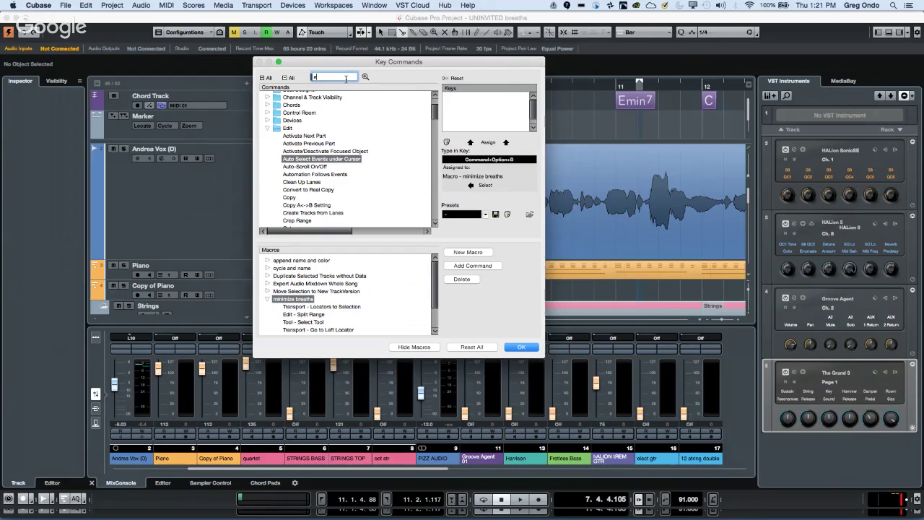
text(dge +1)
key(Return)
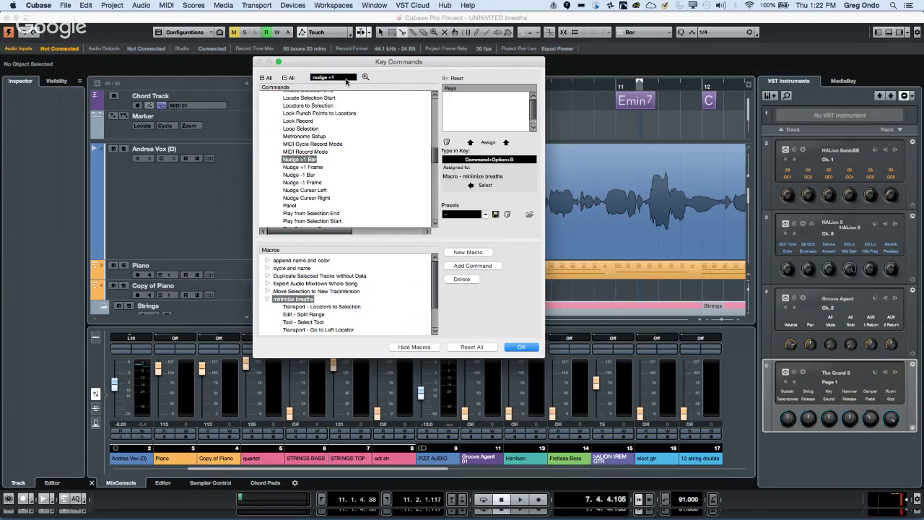
click(312, 168)
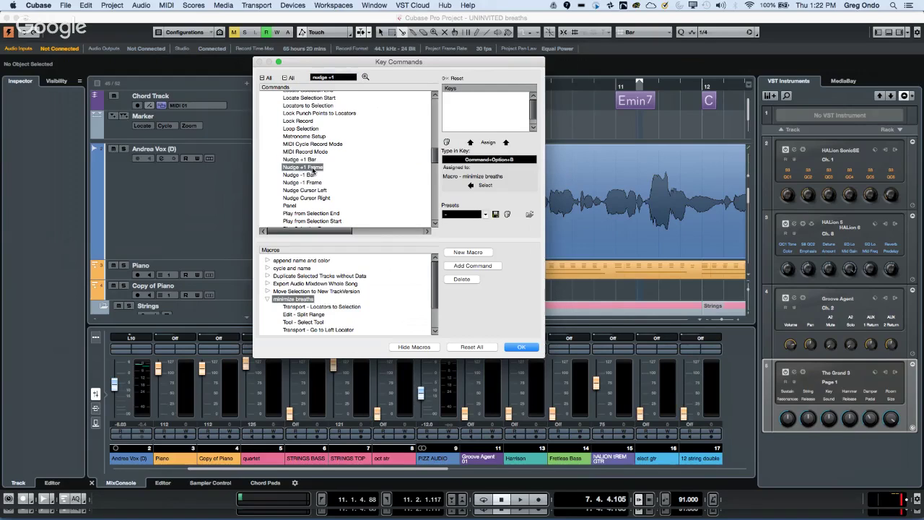
click(478, 266)
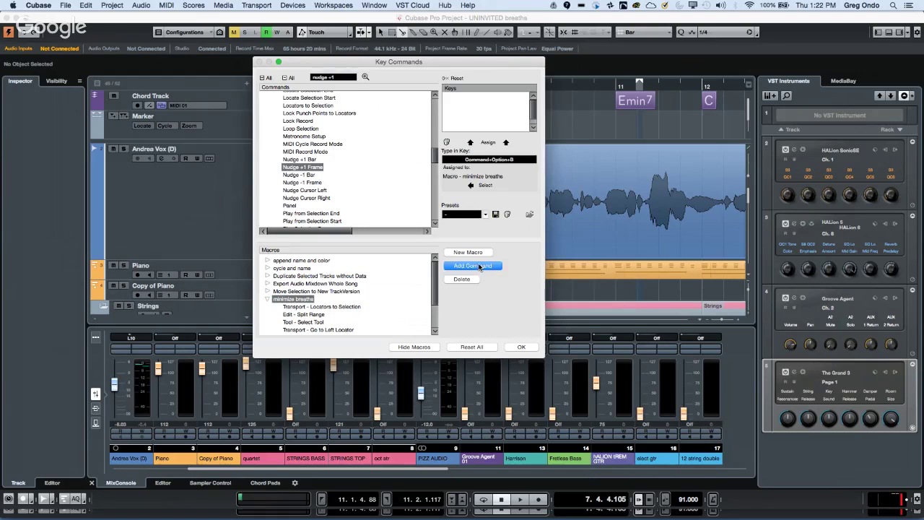
click(521, 347)
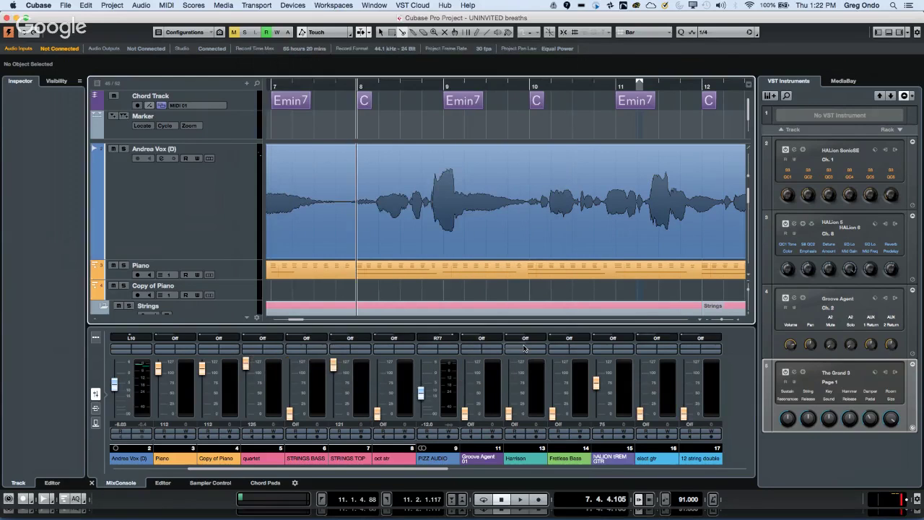
Select the Andrea Vox track and make a range selection on its vocal event from about 8.1.3.21 to 8.3.1.95.
click(190, 218)
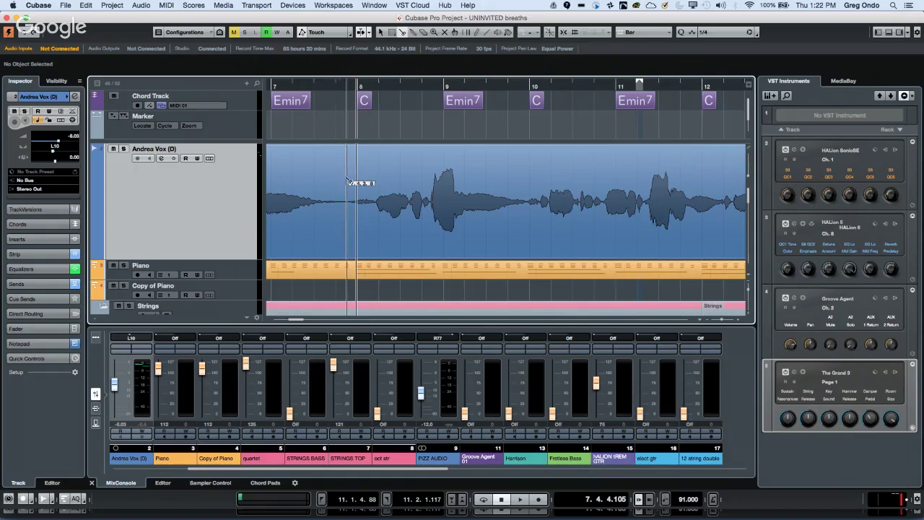
click(85, 5)
mouse_move(126, 315)
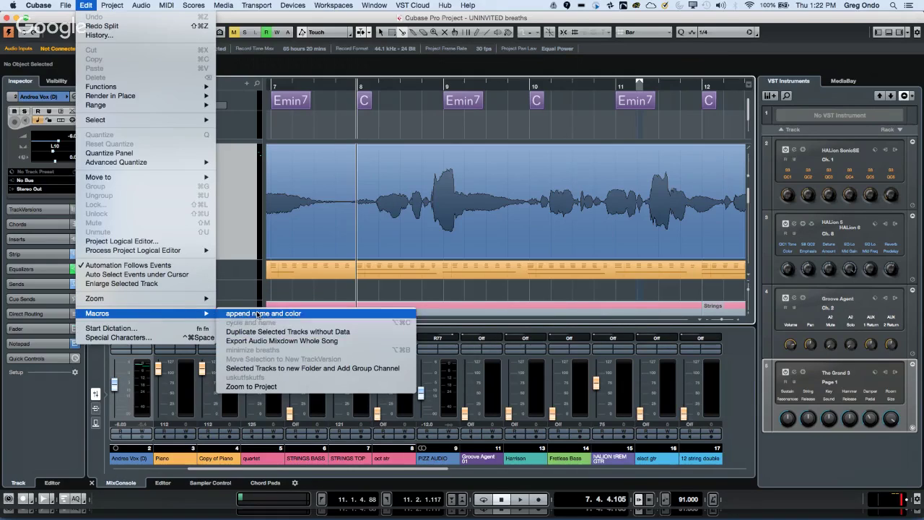
click(405, 131)
right_click(405, 131)
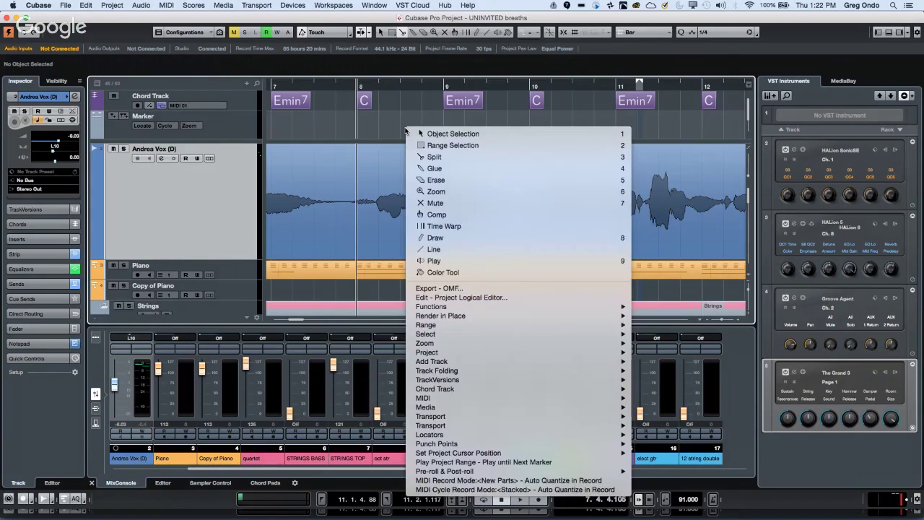
click(420, 145)
drag(404, 190, 369, 195)
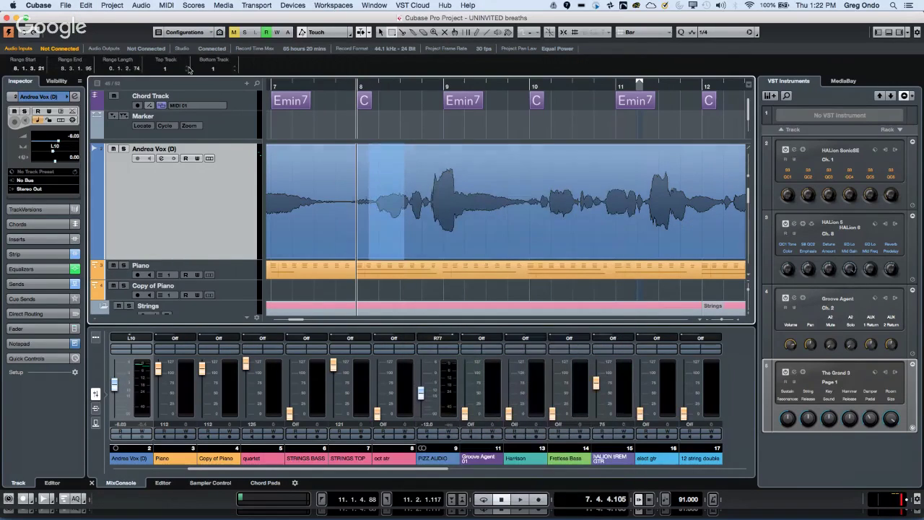
Run the "minimize breaths" macro on the selected range of the vocal event.
click(66, 6)
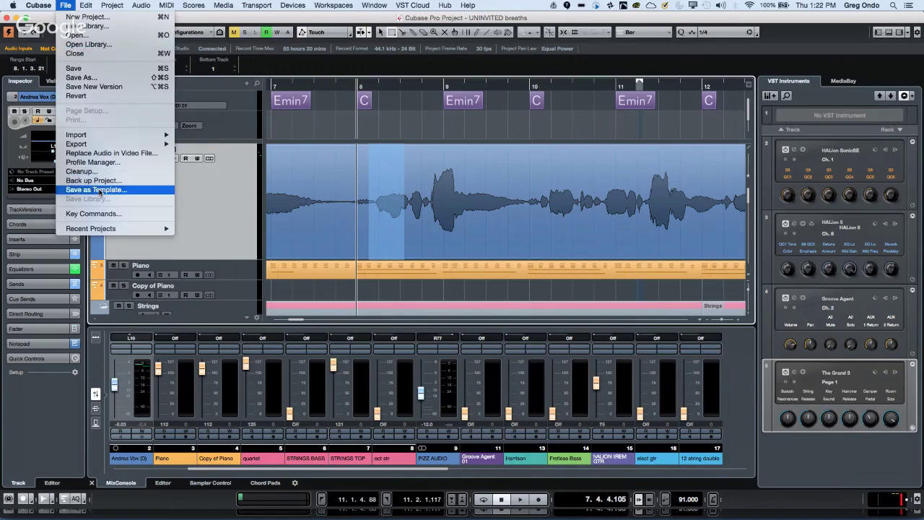
mouse_move(88, 6)
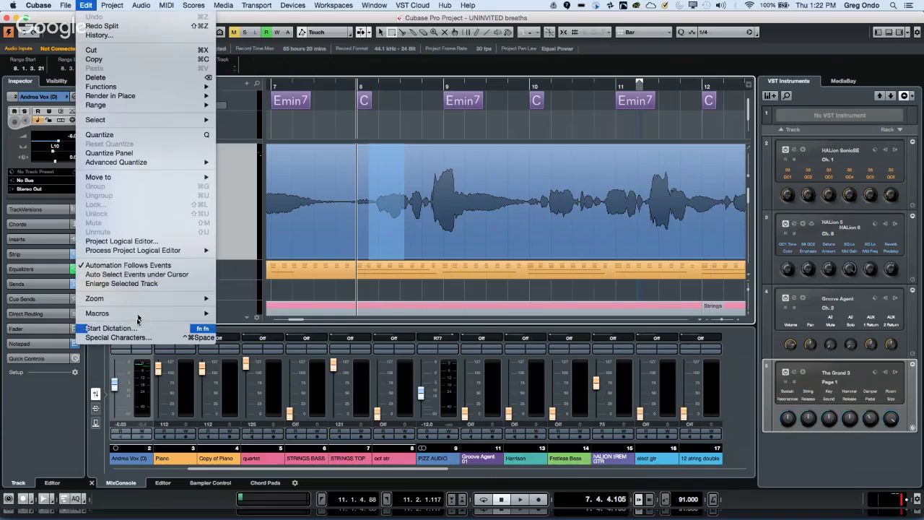
mouse_move(143, 304)
mouse_move(192, 314)
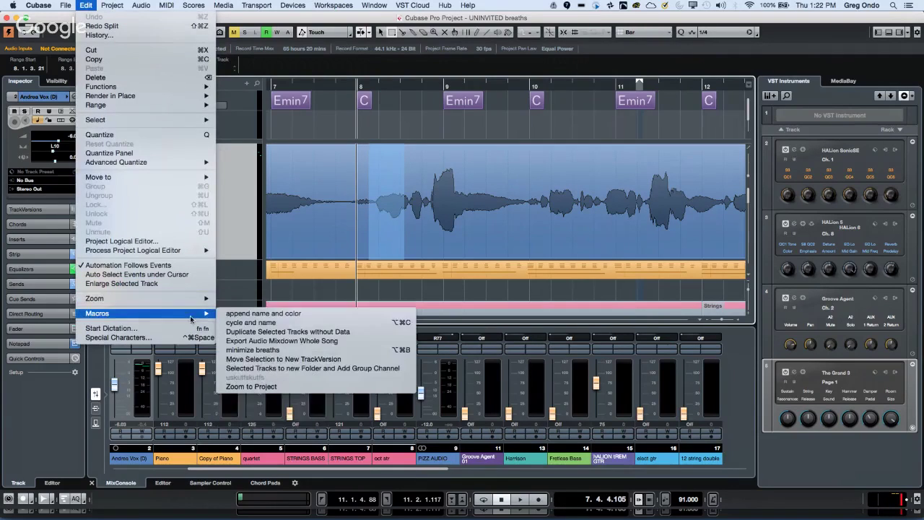
click(278, 352)
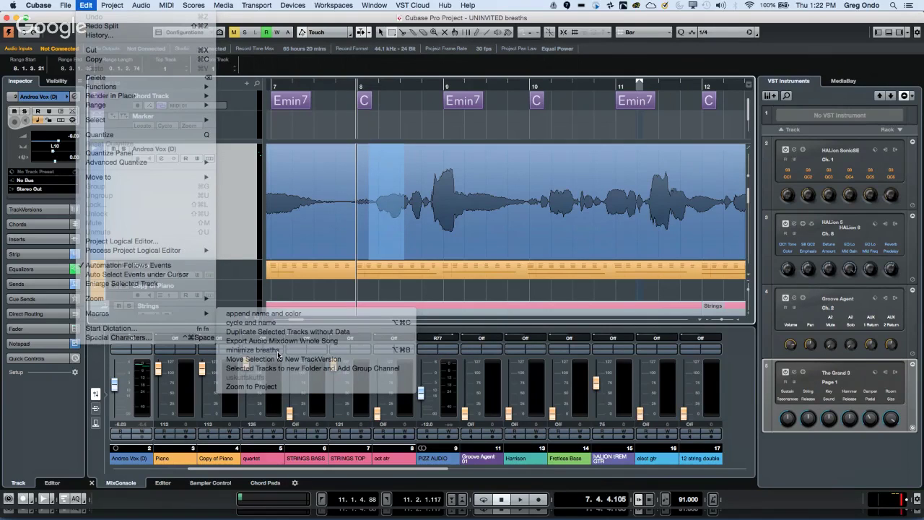
Turn off Auto Select Events under Cursor, leaving the short split vocal event after bar 8 selected.
click(86, 5)
click(137, 275)
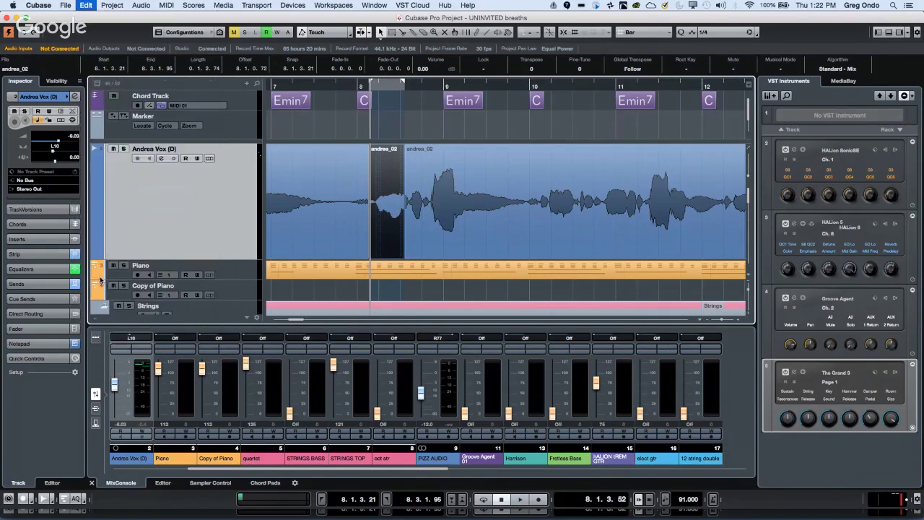
click(88, 5)
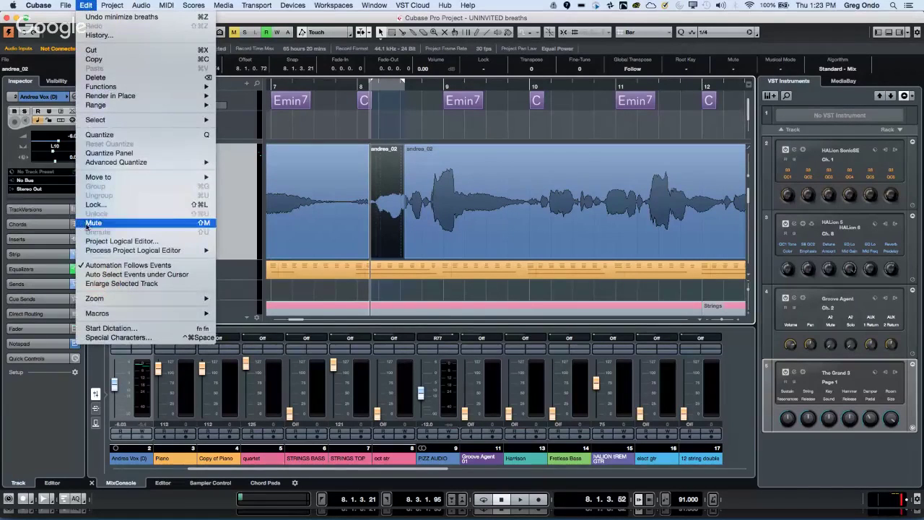
Open the key command settings, expand the "minimize breaths" macro and select its "Transport - Nudge +1 Frame" entry.
mouse_move(89, 298)
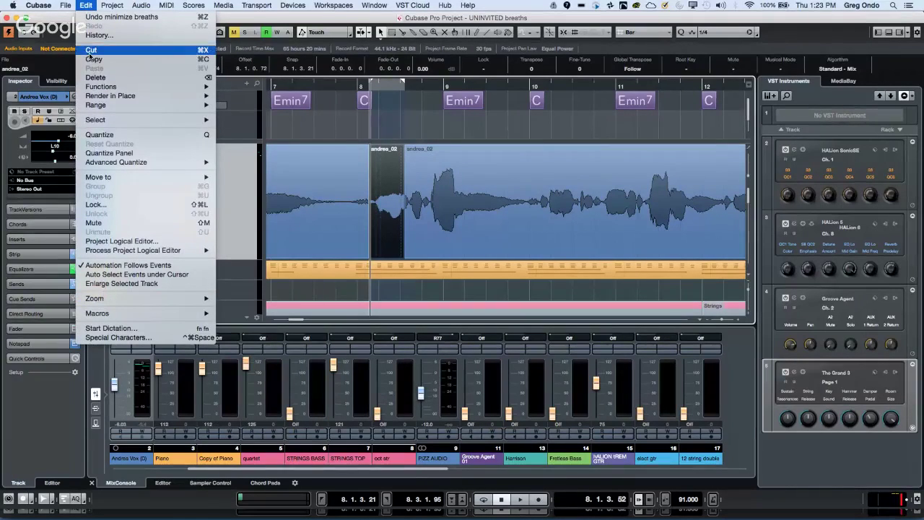
mouse_move(66, 6)
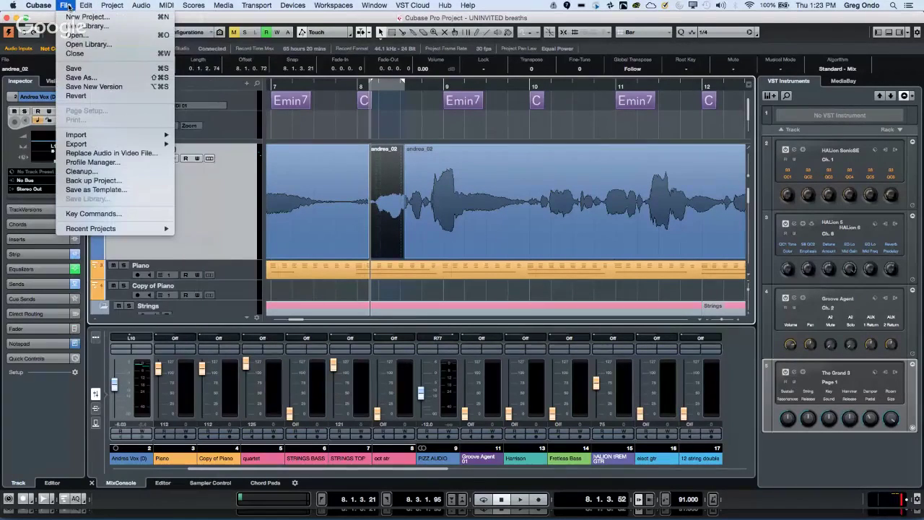
click(90, 214)
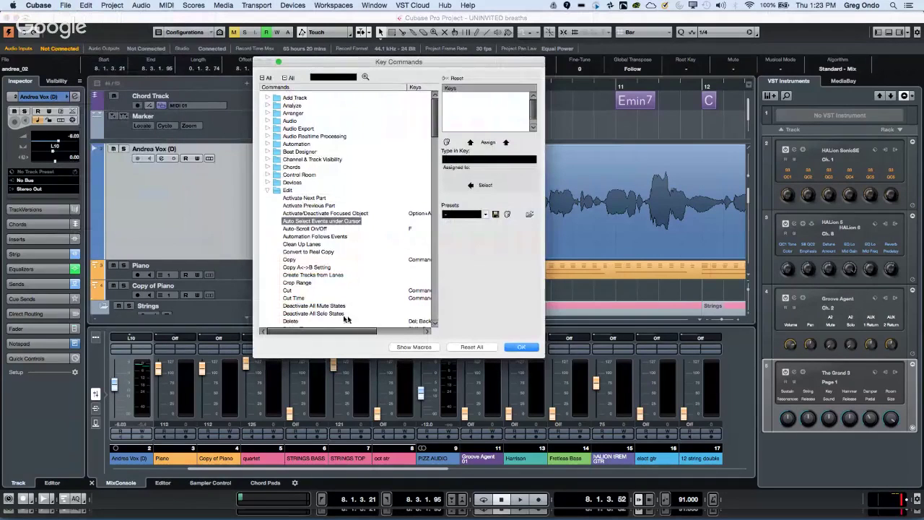
click(415, 347)
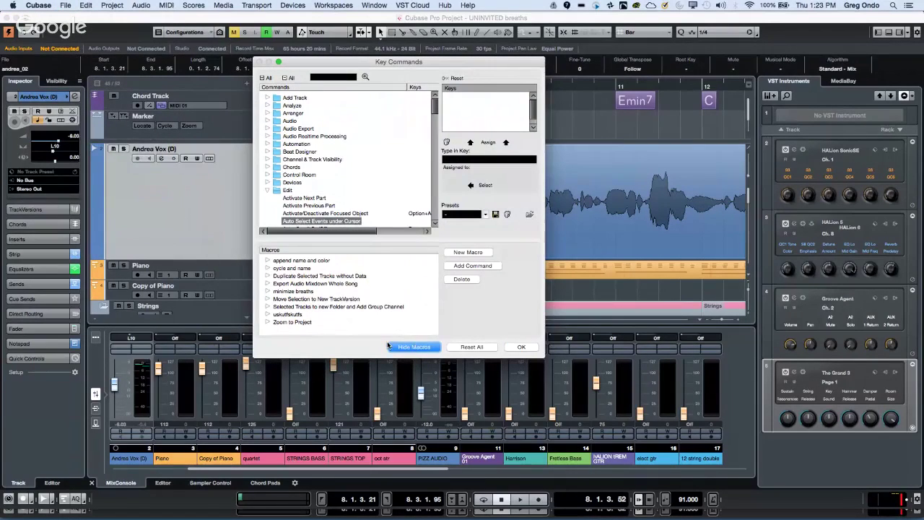
click(266, 292)
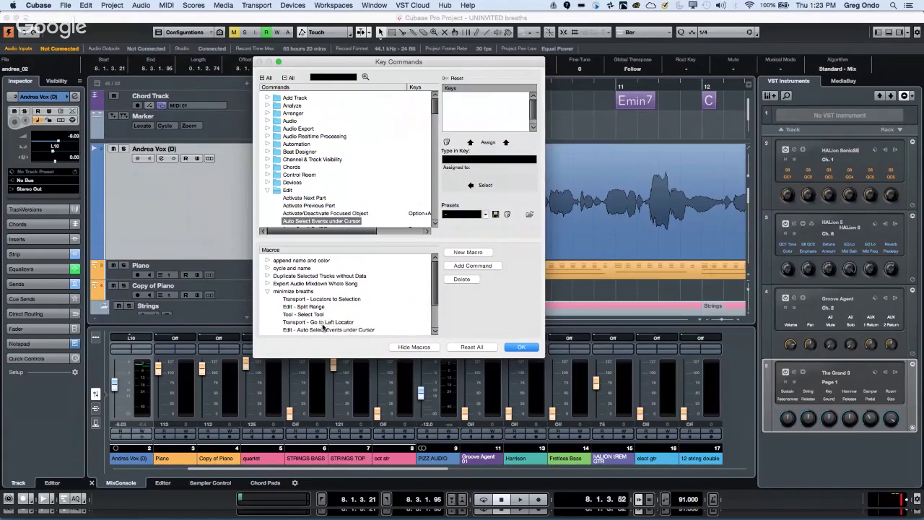
scroll(323, 329, down, 5)
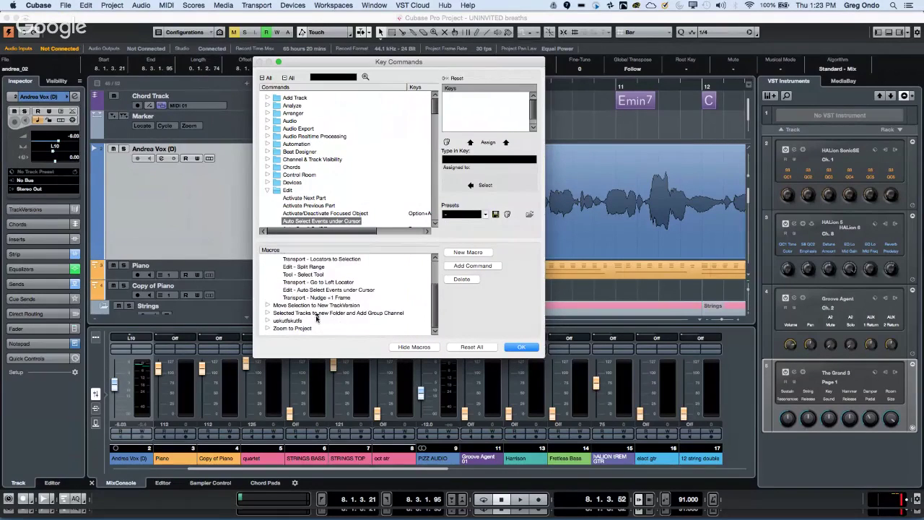
click(312, 298)
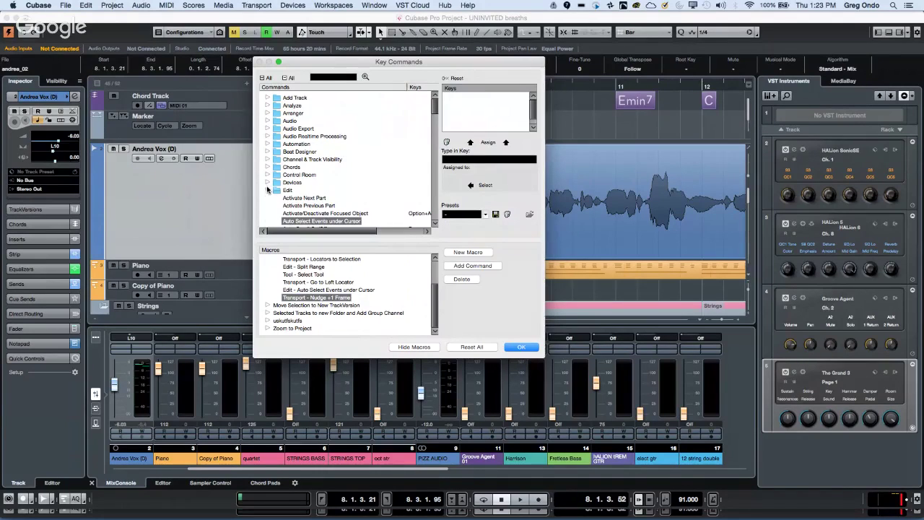
Search the key commands for "decrement" and add Decrement Event Volume eleven times to the "minimize breaths" macro.
click(267, 190)
click(321, 78)
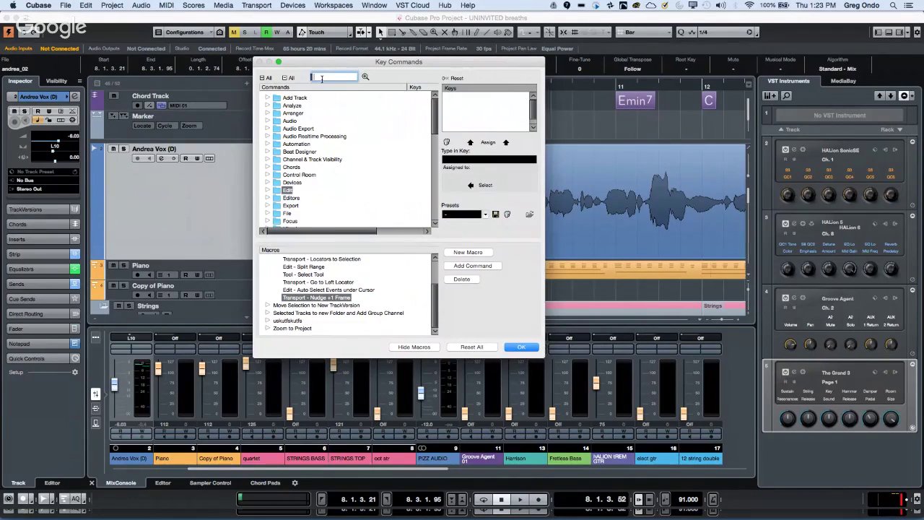
text(dec)
key(BackSpace)
key(BackSpace)
key(Return)
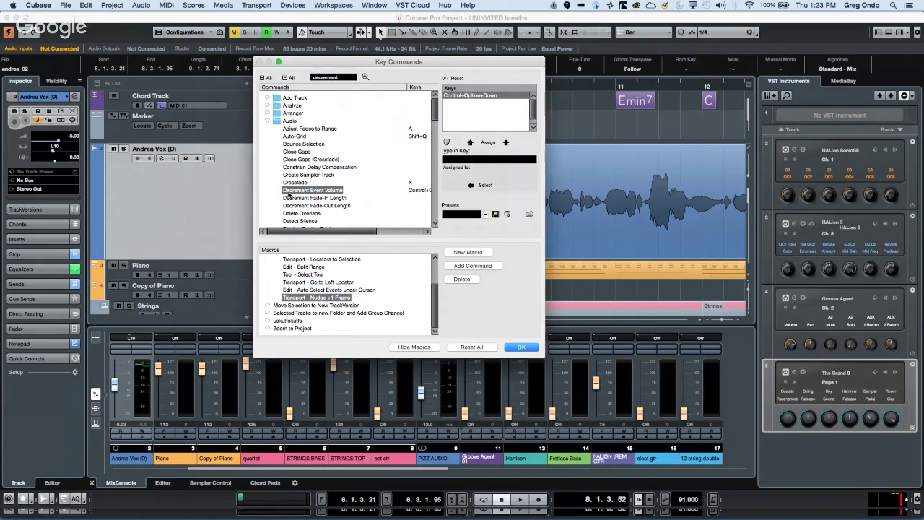
click(483, 267)
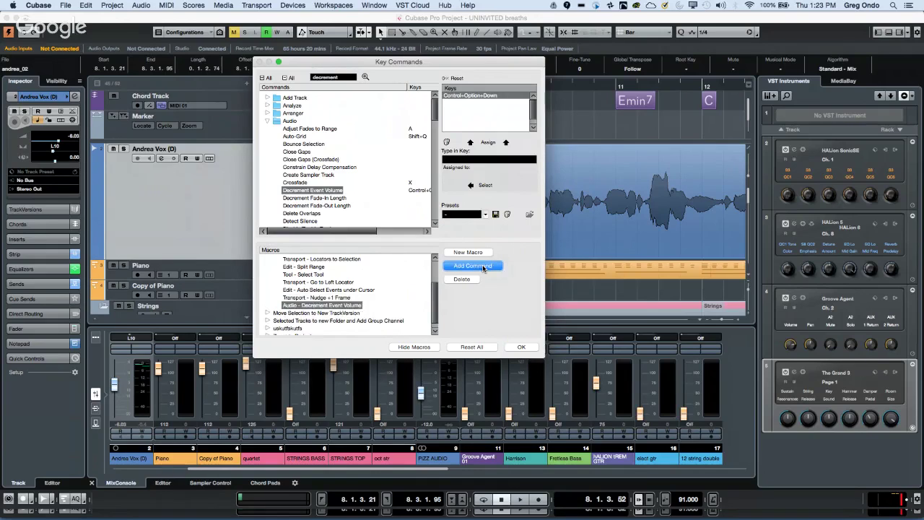
click(483, 266)
click(482, 266)
click(483, 266)
click(482, 267)
click(483, 266)
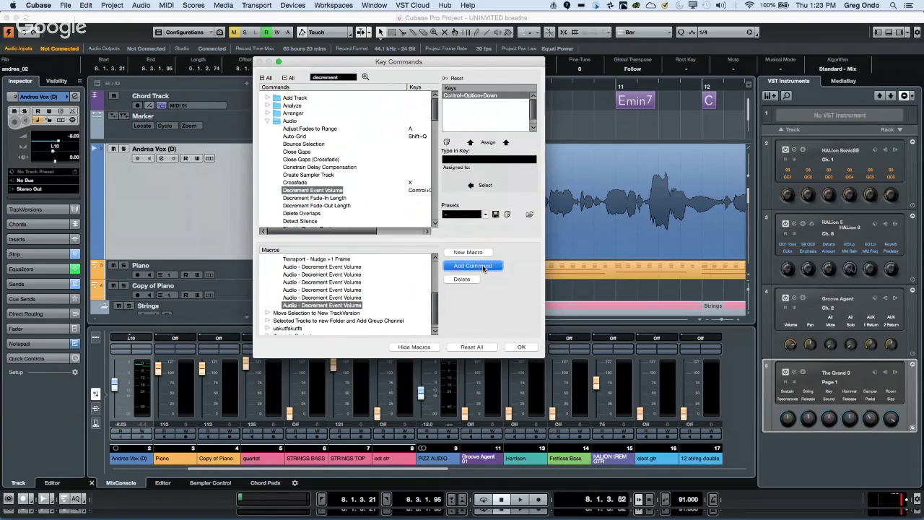
click(483, 267)
click(483, 266)
click(482, 266)
click(483, 267)
click(483, 266)
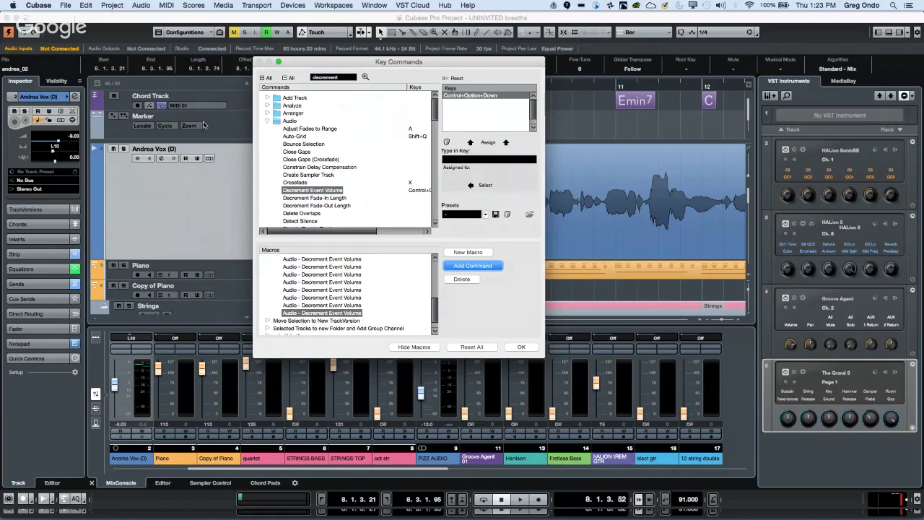
Find "Auto Select Events under Cursor" and add it to the macro after the Decrement Event Volume commands.
click(346, 79)
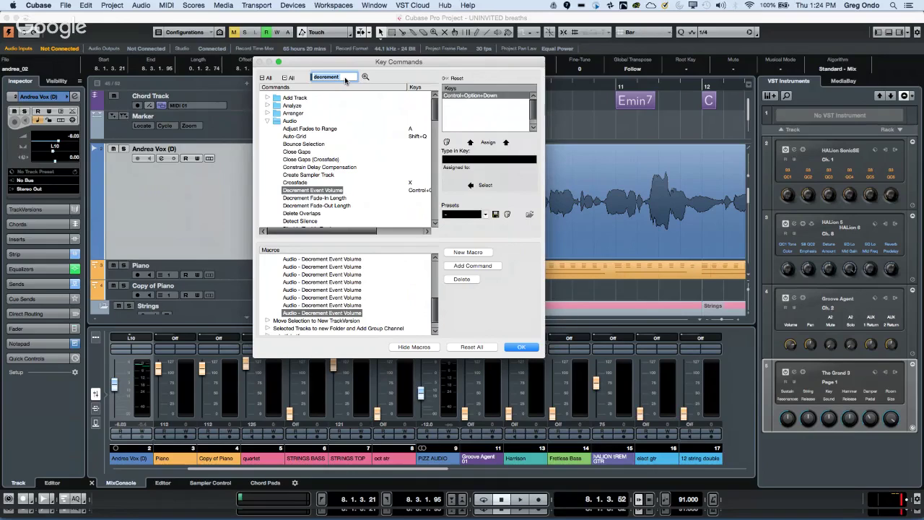
text(d)
text(auto so)
text(lect events under c)
text(ursor)
key(Return)
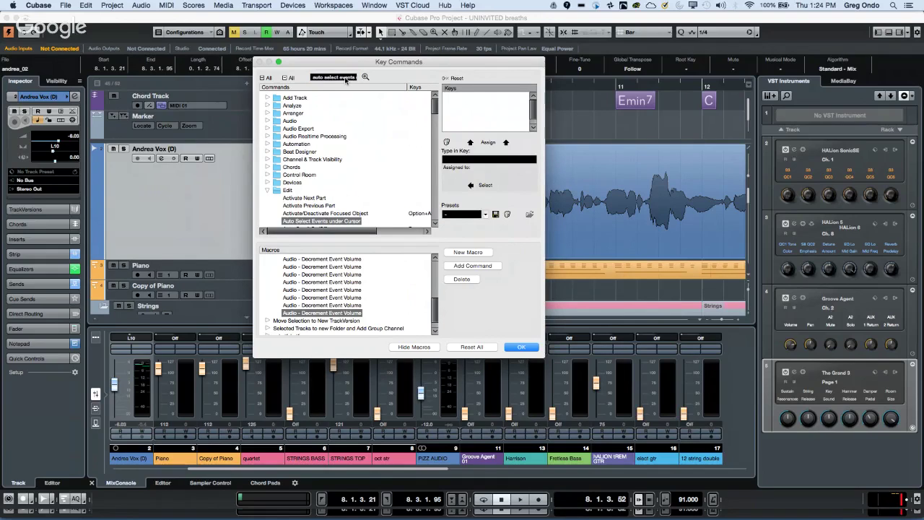
click(470, 266)
Add the Range Tool command to the end of the "minimize breaths" macro and confirm the key command settings.
click(334, 76)
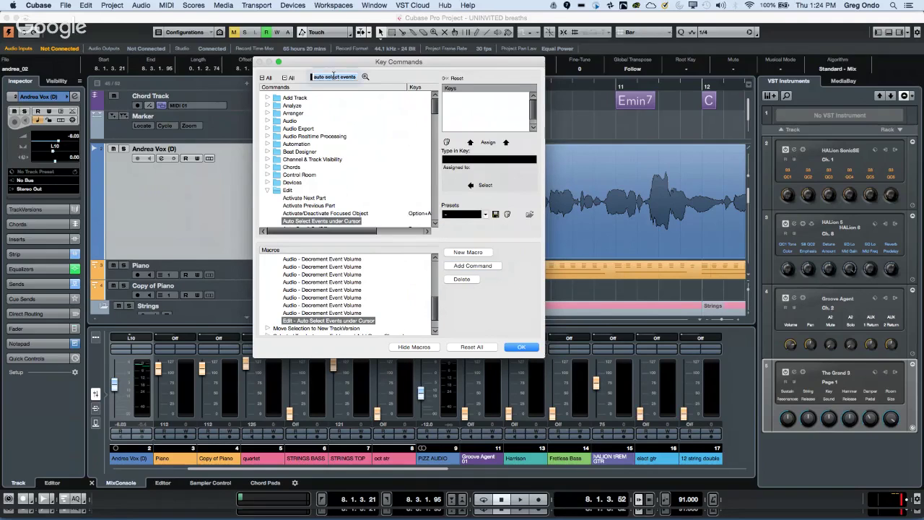
key(BackSpace)
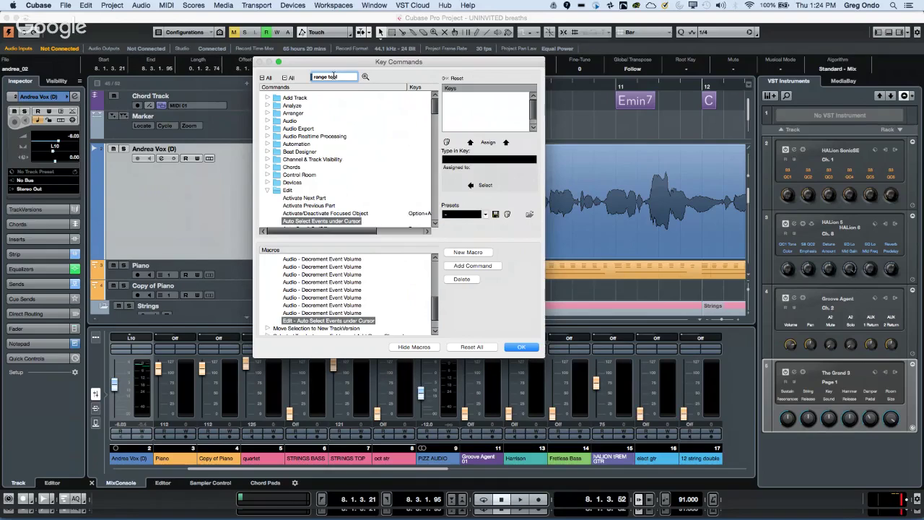
key(Return)
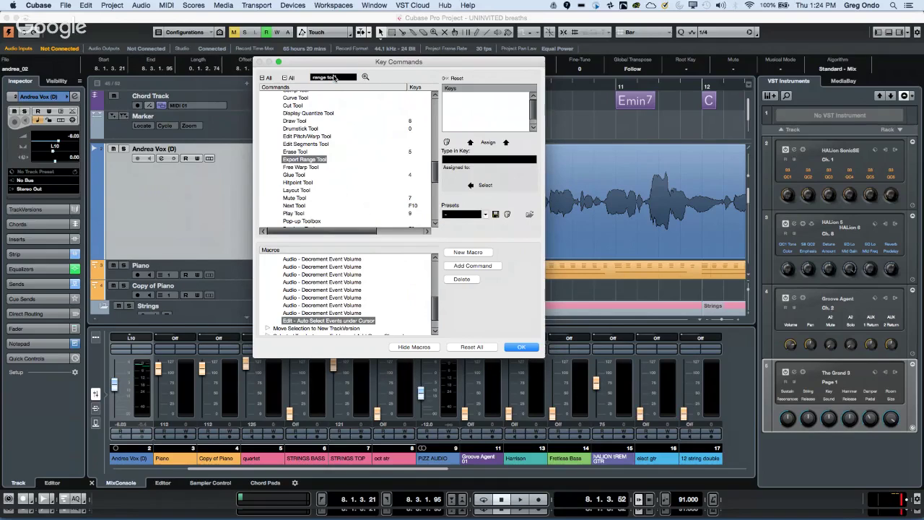
click(365, 77)
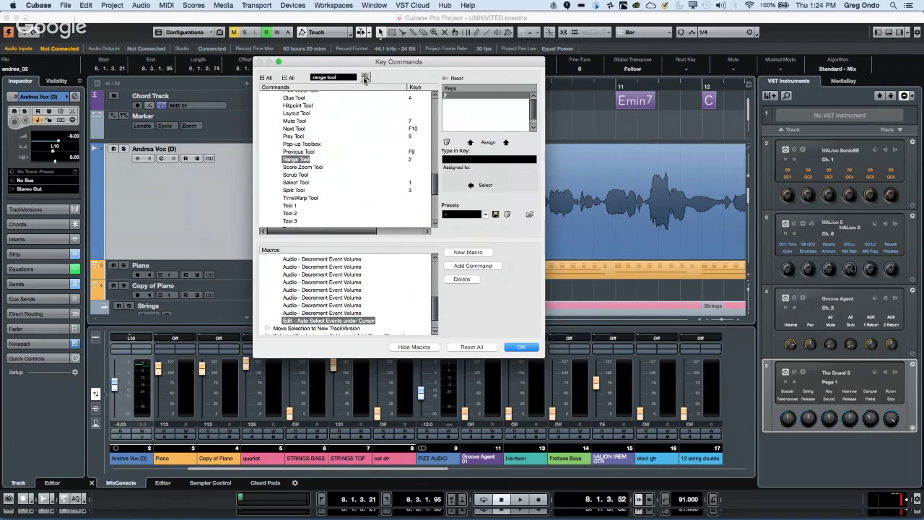
click(473, 266)
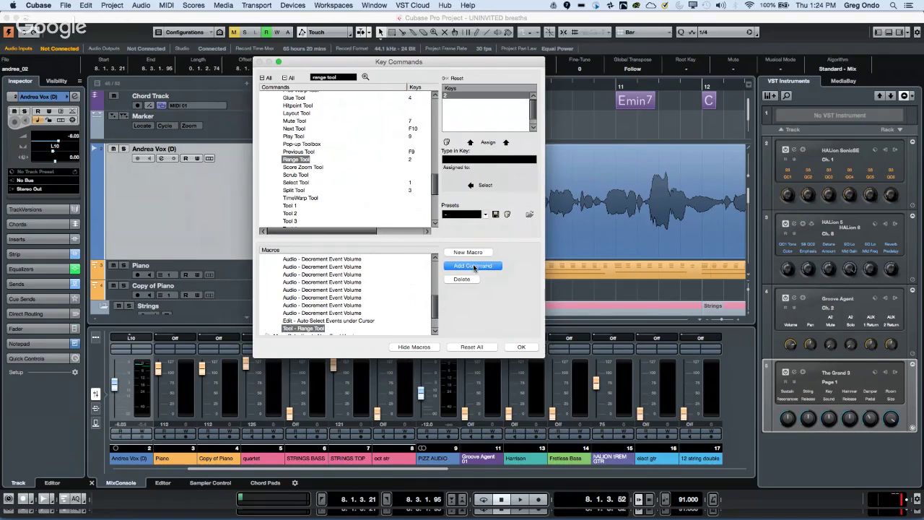
click(521, 346)
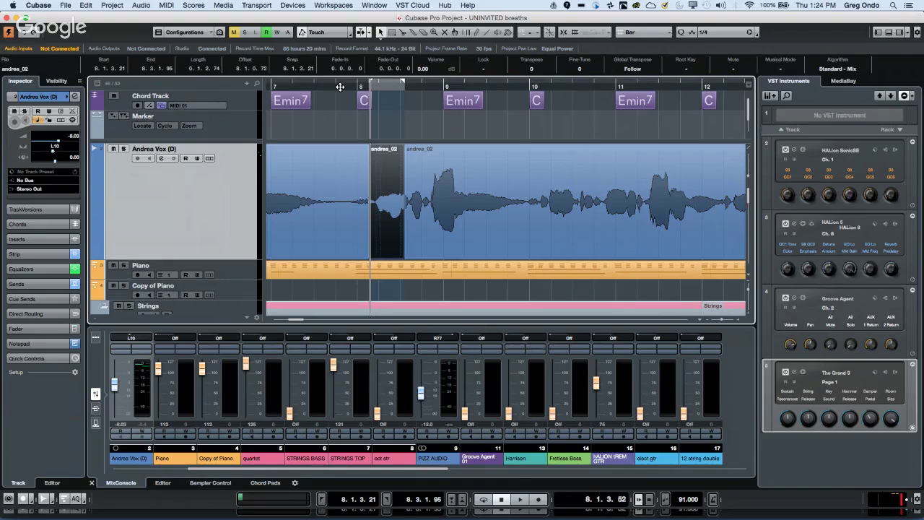
Undo the earlier "minimize breaths" run and play the project from about 5.3.2.95 into bar 8.
click(342, 91)
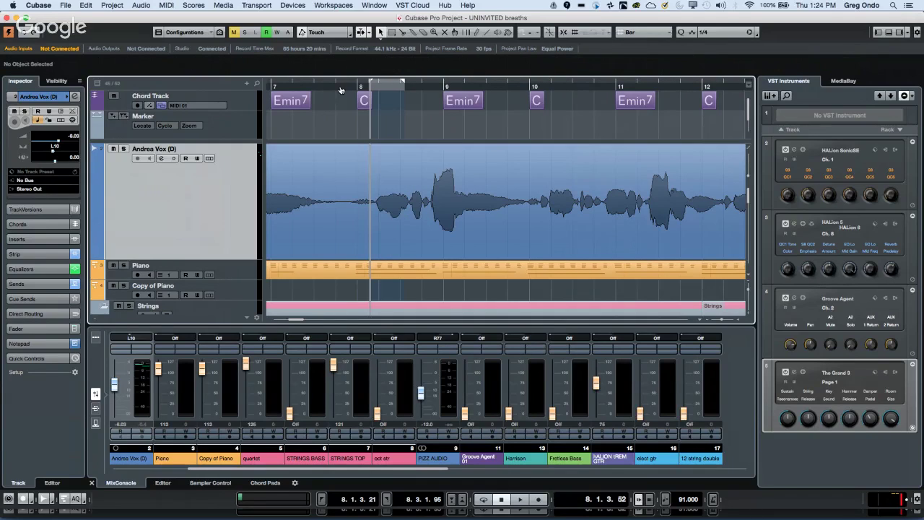
drag(342, 84, 420, 84)
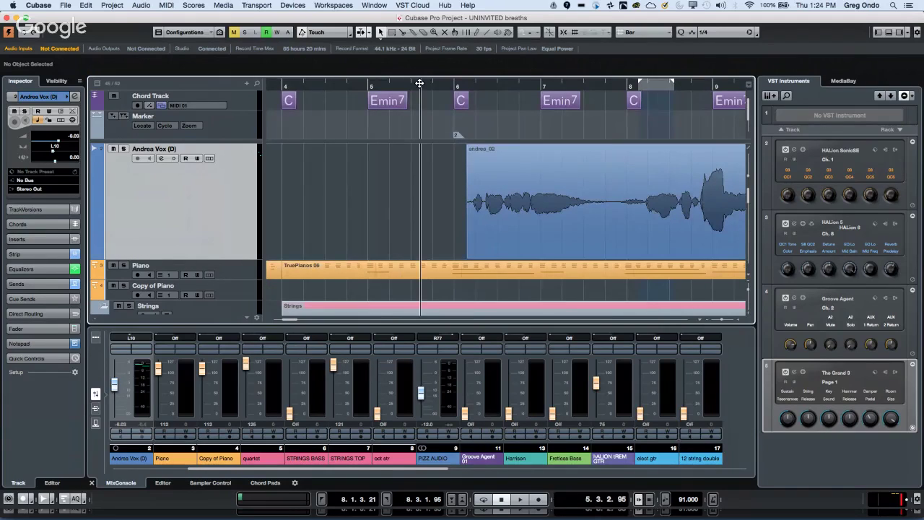
key(space)
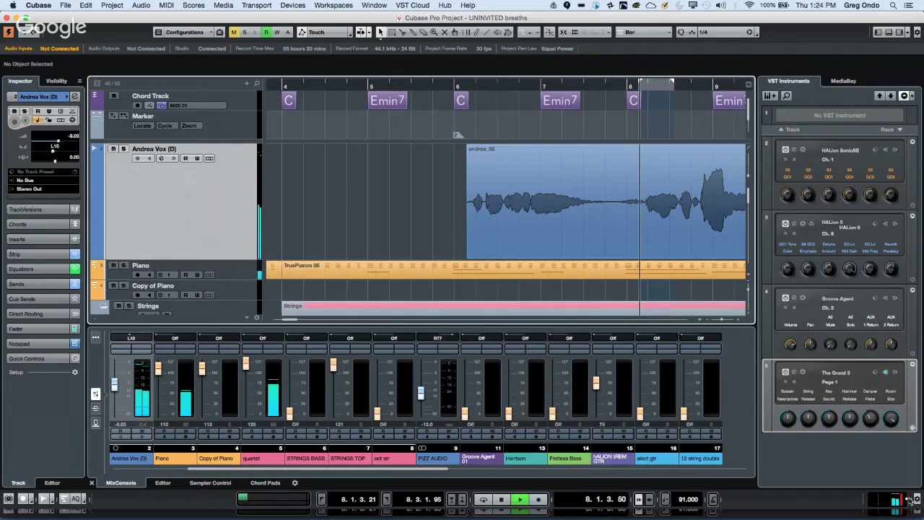
key(space)
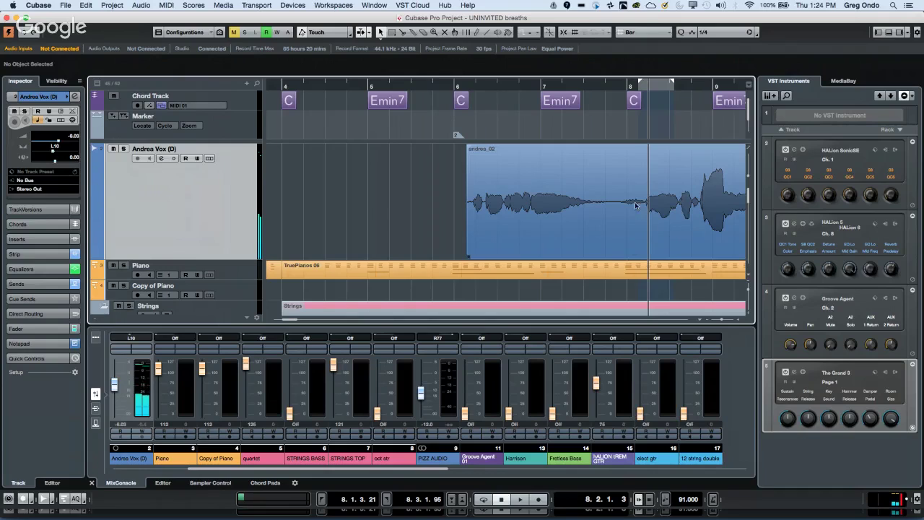
Make a range selection over the breath just before the bar 8 vocal phrase, from about 7.4.3.72 to 8.1.4.8.
right_click(628, 194)
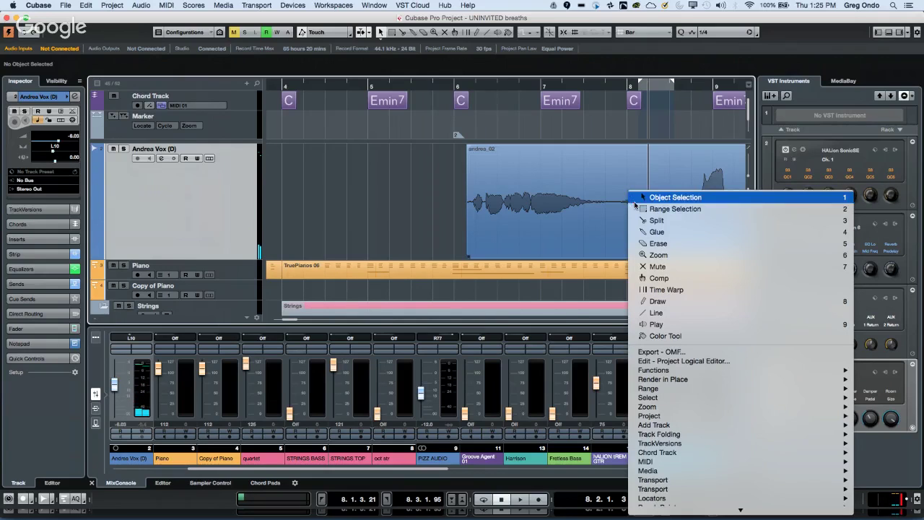
click(635, 208)
mouse_move(612, 186)
mouse_down()
mouse_move(645, 188)
mouse_move(619, 186)
mouse_up()
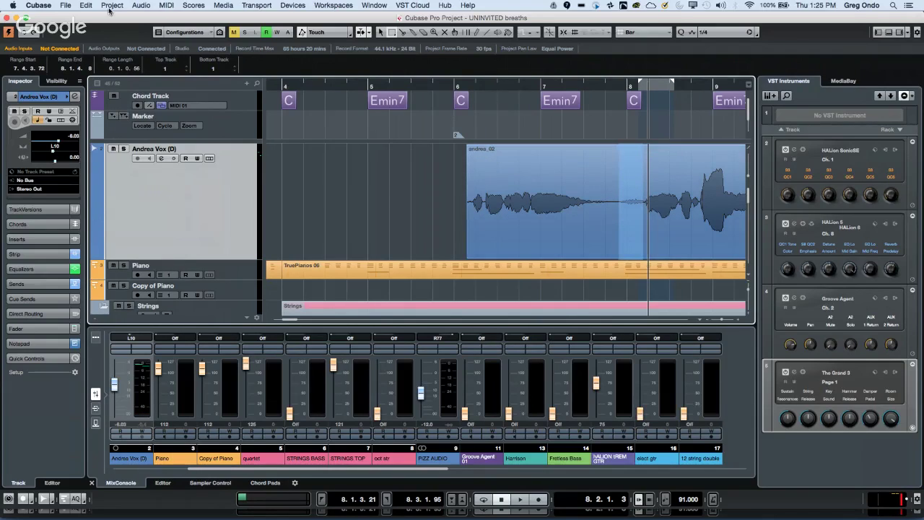
Run the "minimize breaths" macro on the range selected around the start of bar 8.
click(86, 5)
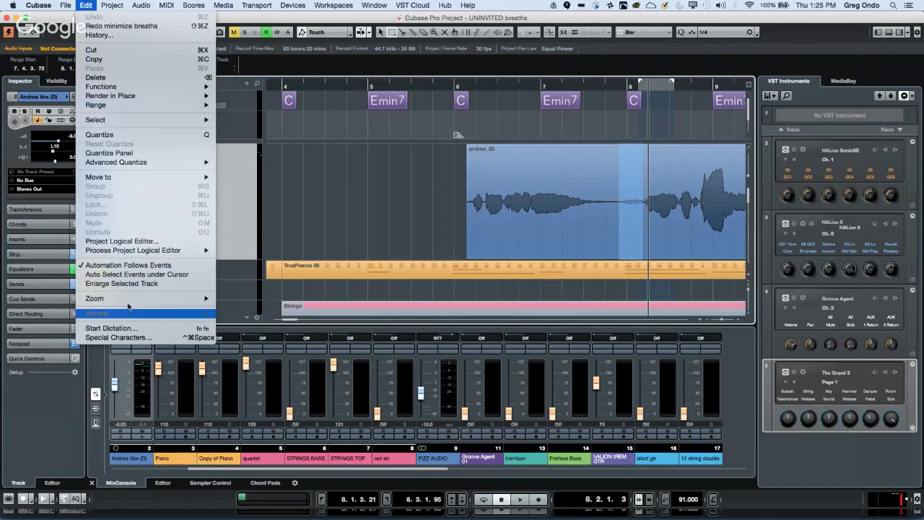
mouse_move(127, 311)
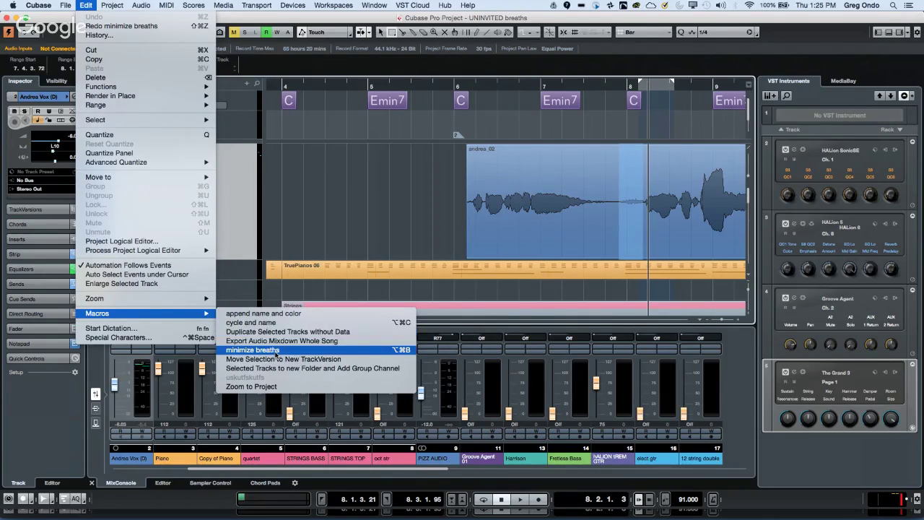
click(253, 349)
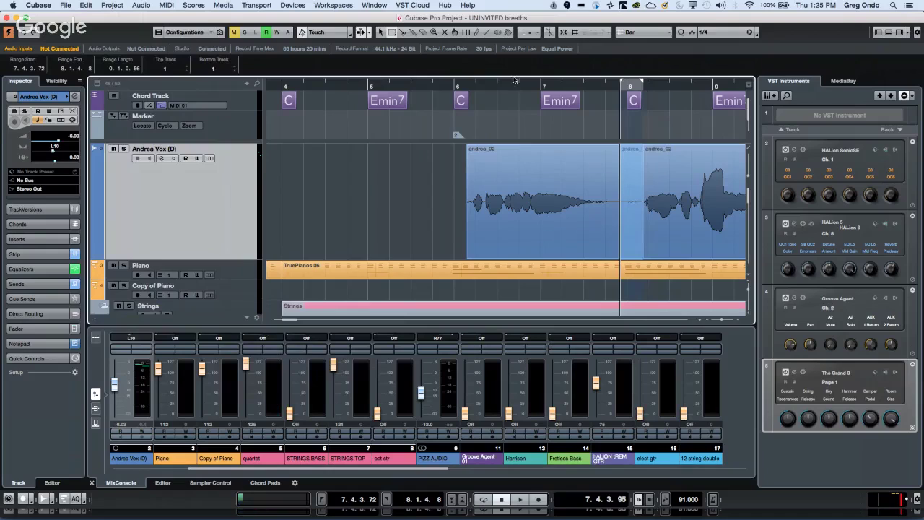
Play the vocal from between bars 6 and 7 through the processed breath to check the result.
click(512, 84)
key(space)
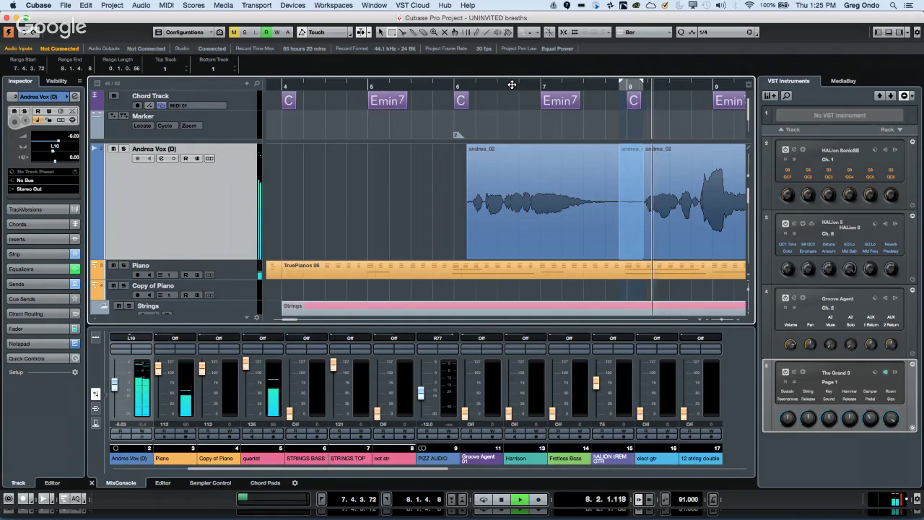
key(space)
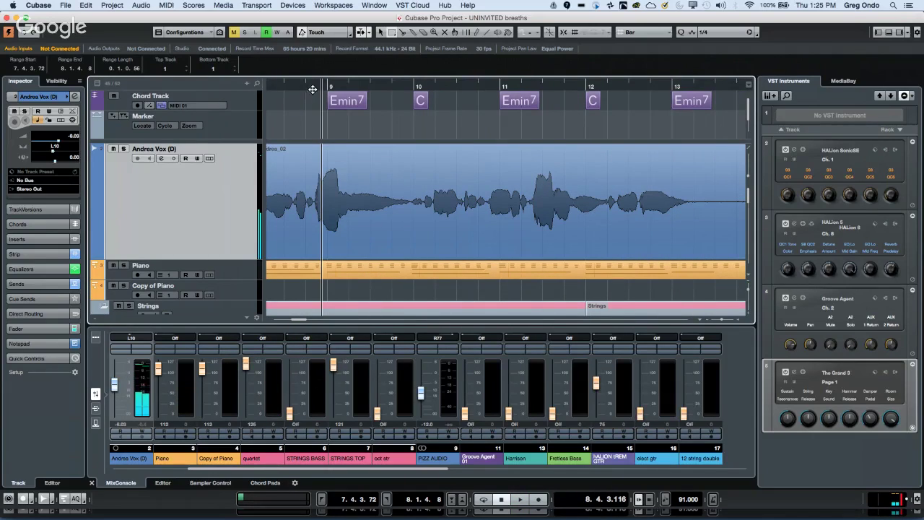
Audition the vocal in bar 8 and make a range selection on the breath from about 8.4.1.4 to 8.4.2.48.
drag(312, 89, 330, 168)
key(h)
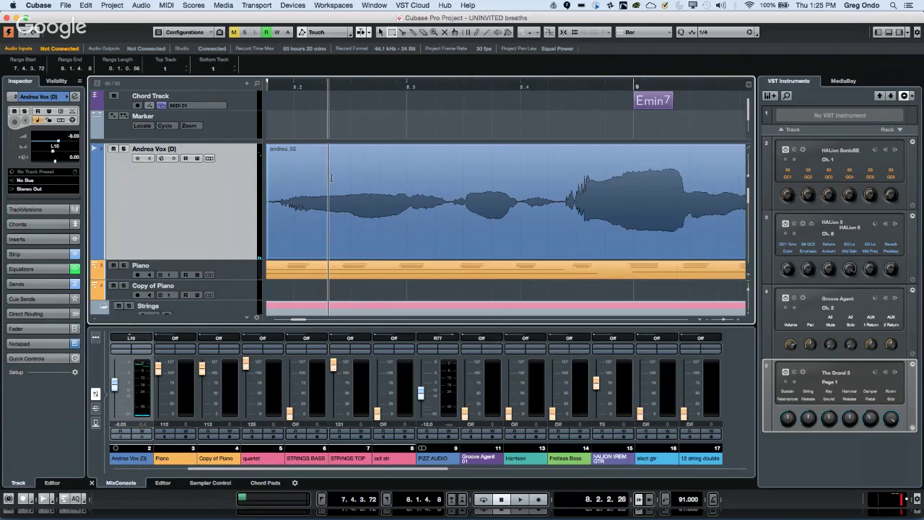
key(space)
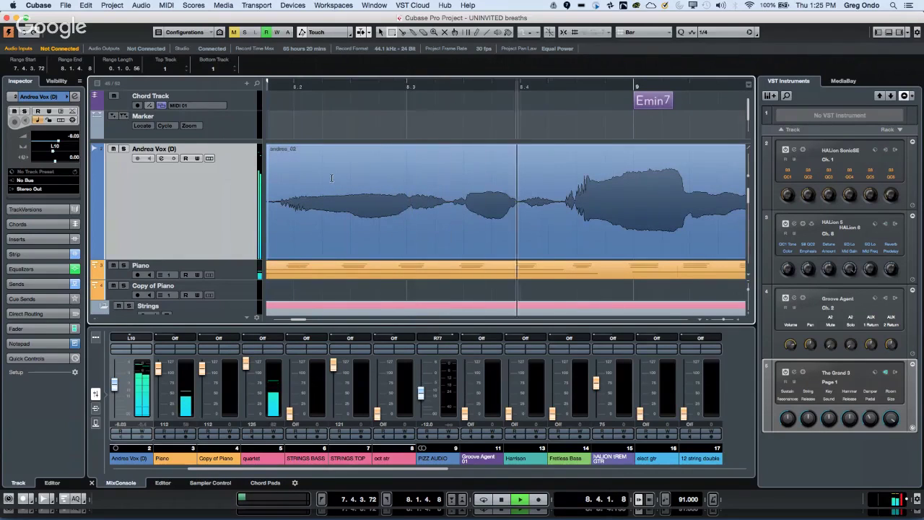
key(space)
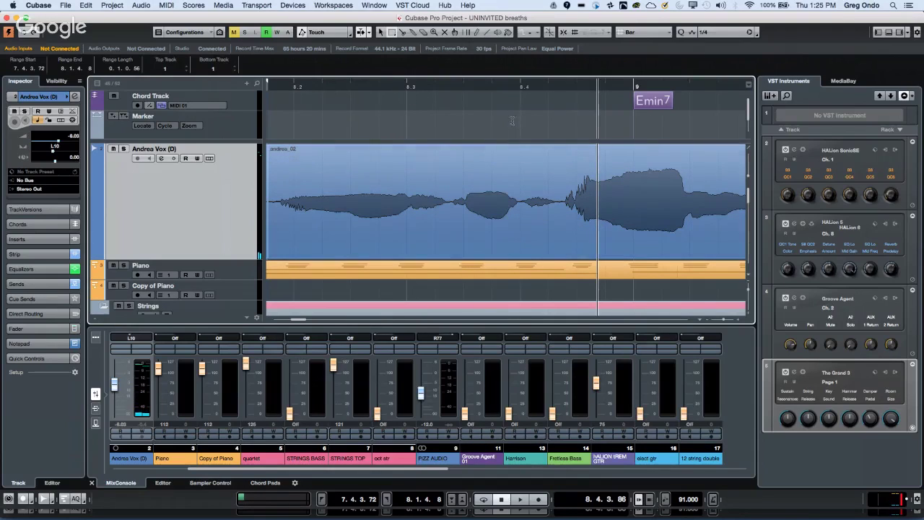
drag(521, 179, 559, 188)
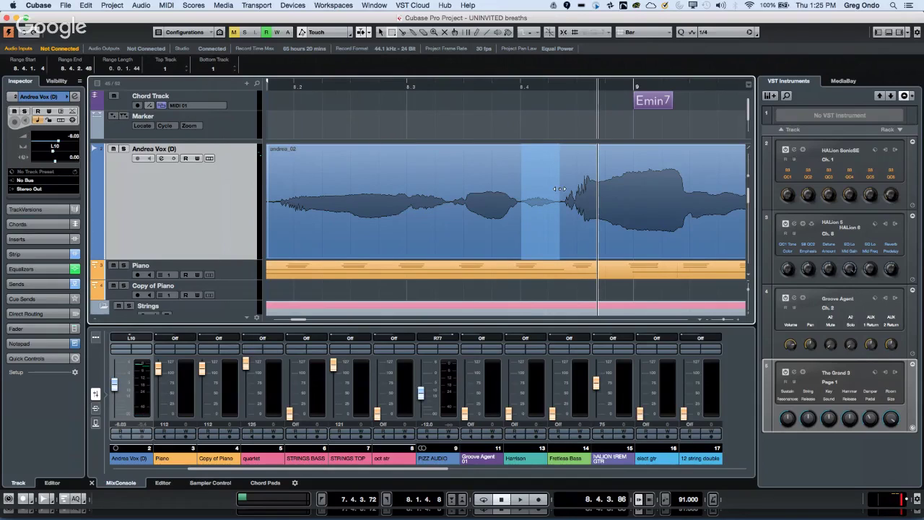
Run the "minimize breaths" macro on the breath range selected at 8.4 and play the vocal from about 8.2.3 to check it.
key(shift+x)
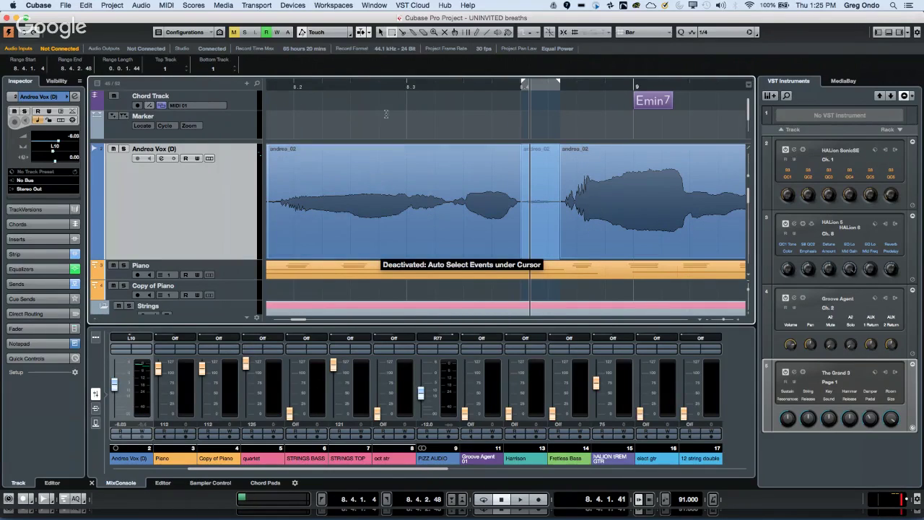
click(353, 86)
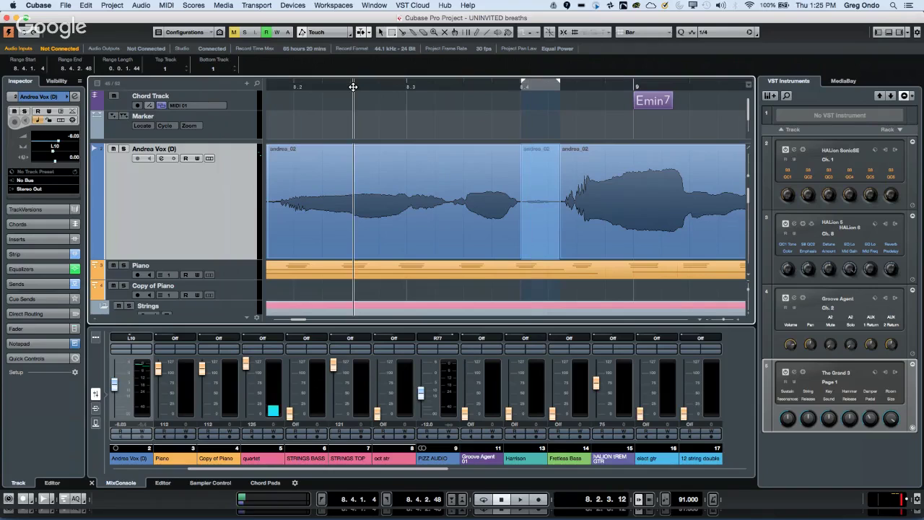
key(space)
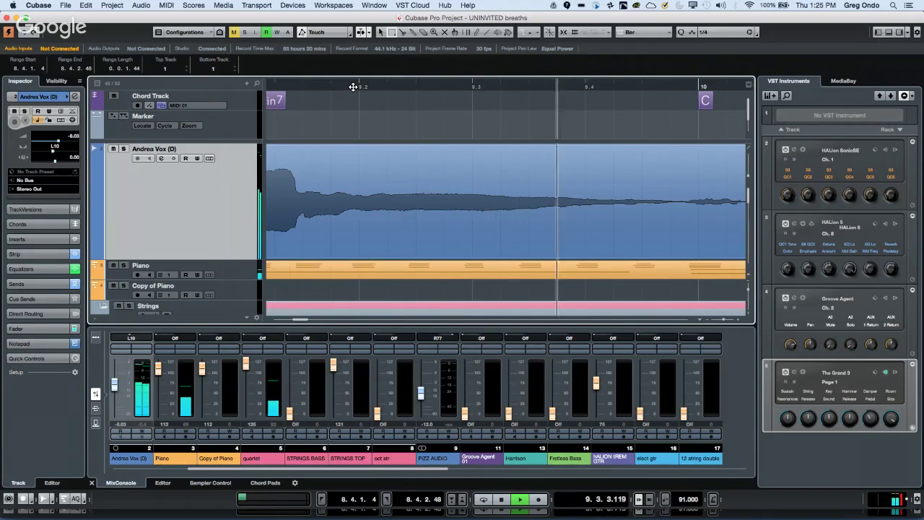
key(space)
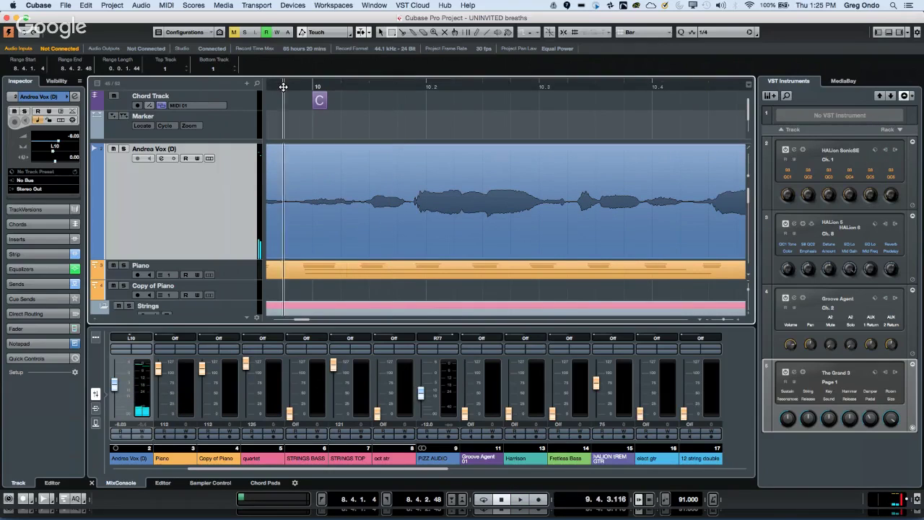
Audition the vocal just before bar 10, select the breath from about 9.4.4.21 to 10.1.2.85, and run the "minimize breaths" macro on it.
click(282, 86)
key(space)
key(space)
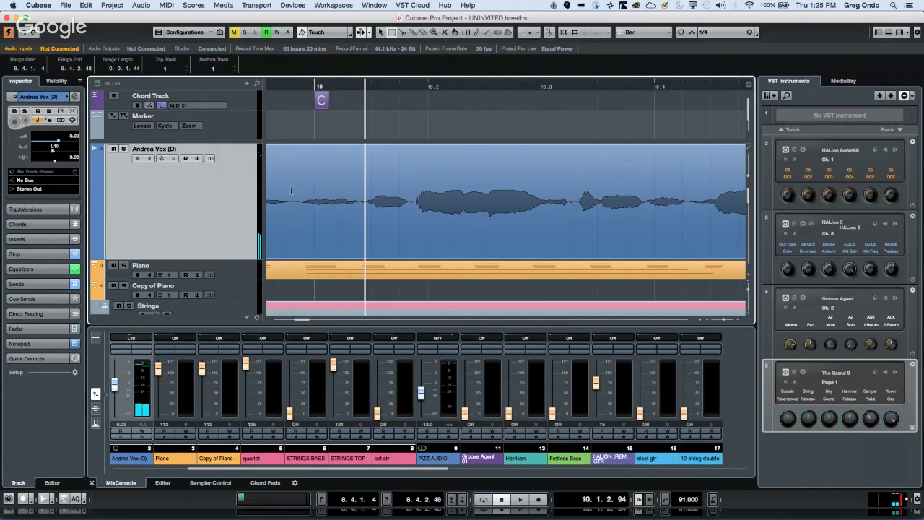
drag(292, 189, 362, 202)
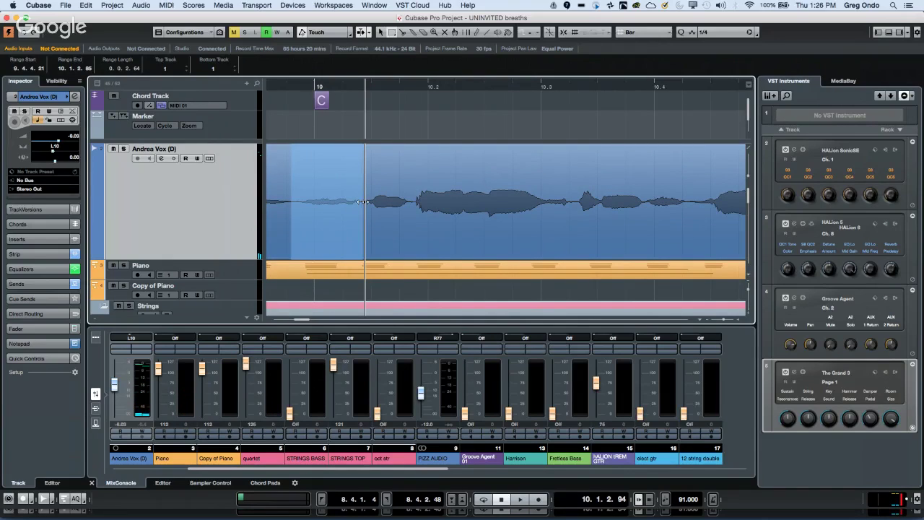
key(p)
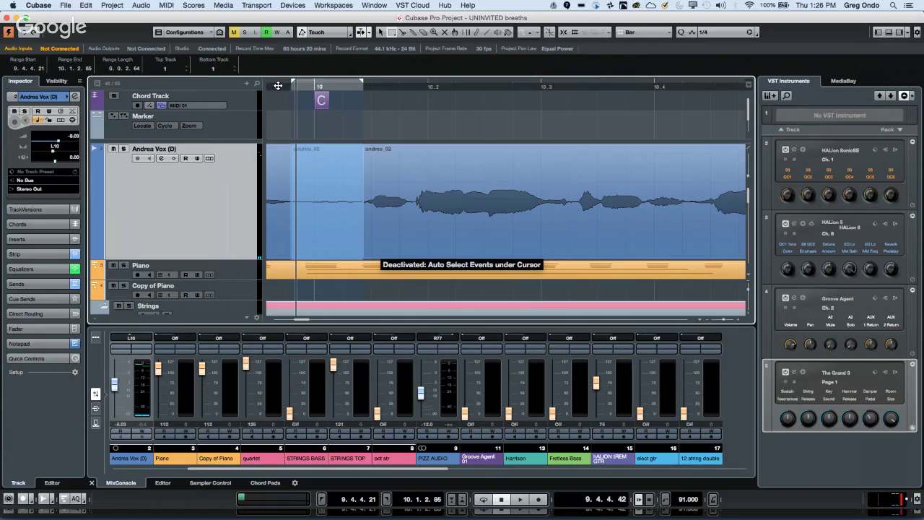
Play on through bar 10, select the breath from about 10.3.3.71 to 10.4.2.74, and run the "minimize breaths" macro on it.
key(space)
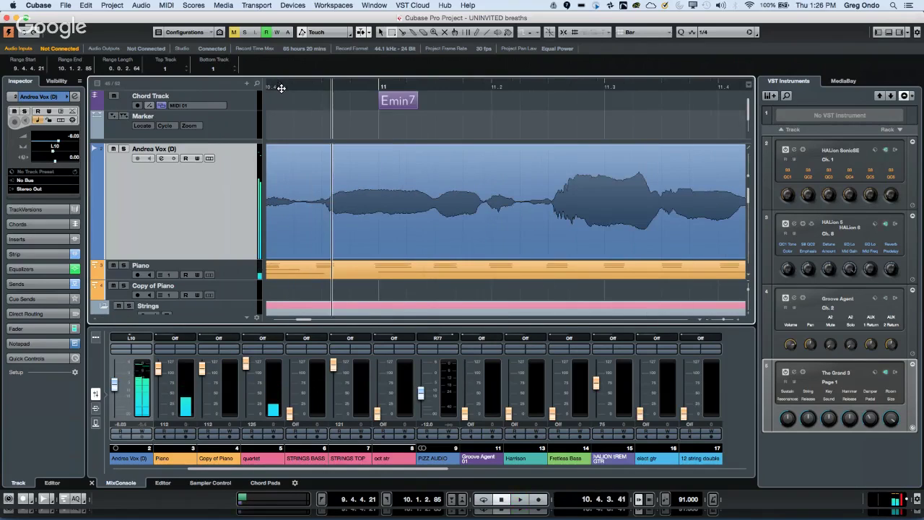
drag(309, 83, 247, 86)
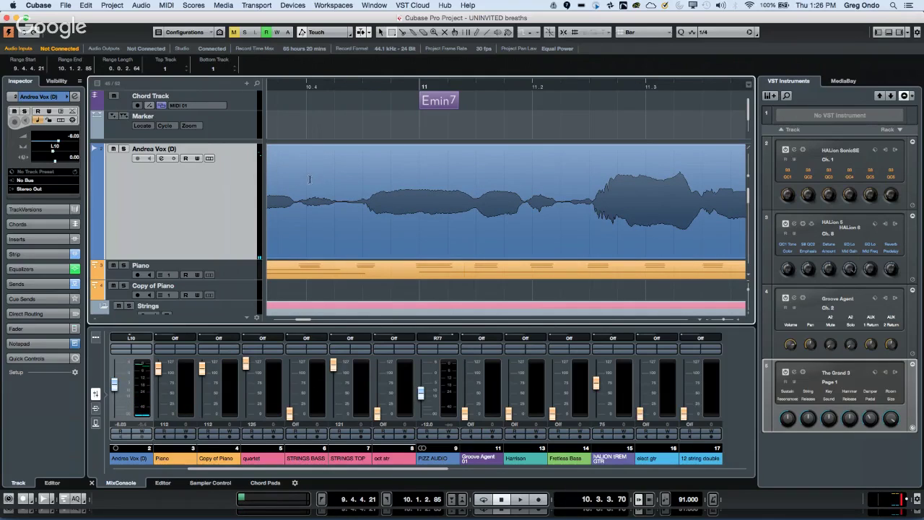
drag(352, 179, 294, 181)
key(p)
key(shift+x)
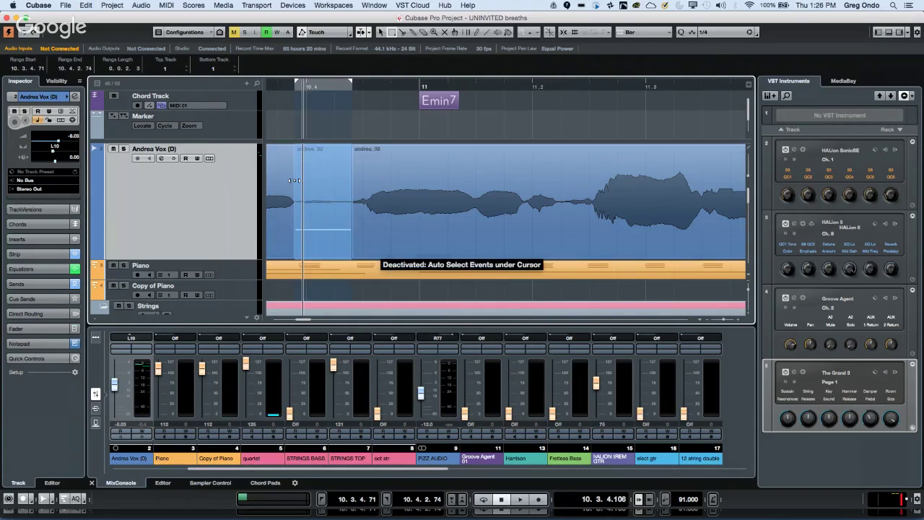
Play into bar 11, select the breath from about 11.1.4.80 to 11.2.1.97, and run the "minimize breaths" macro on it.
key(space)
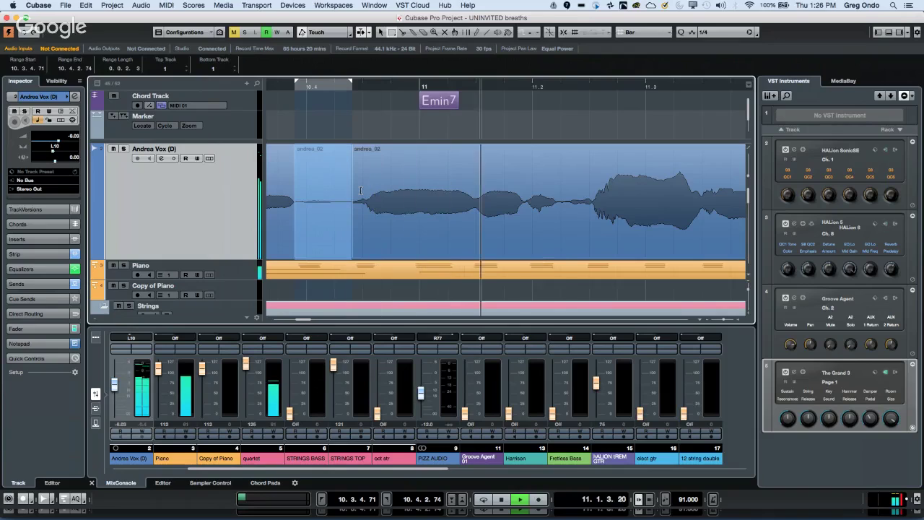
key(space)
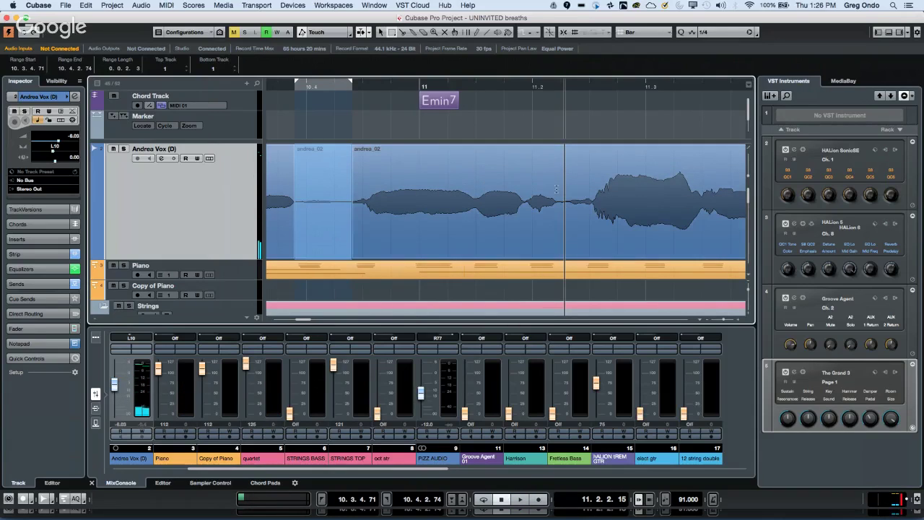
drag(555, 197, 522, 203)
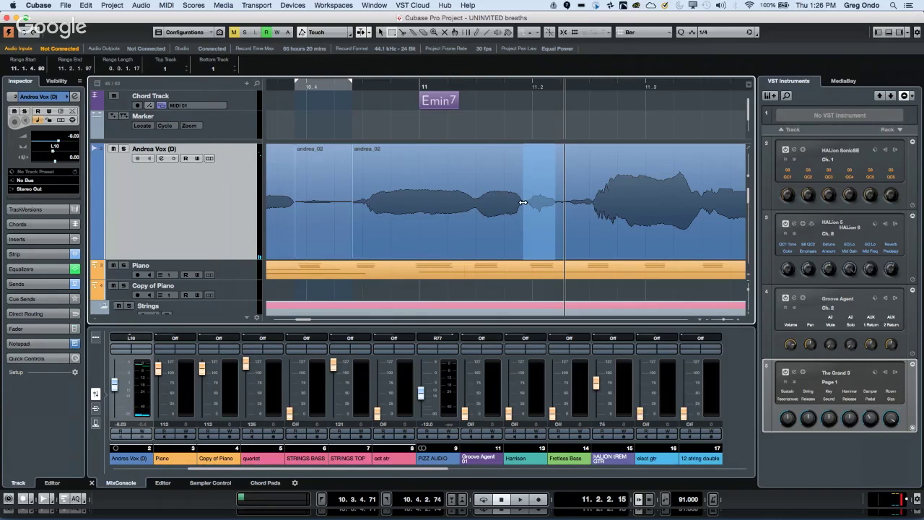
key(b)
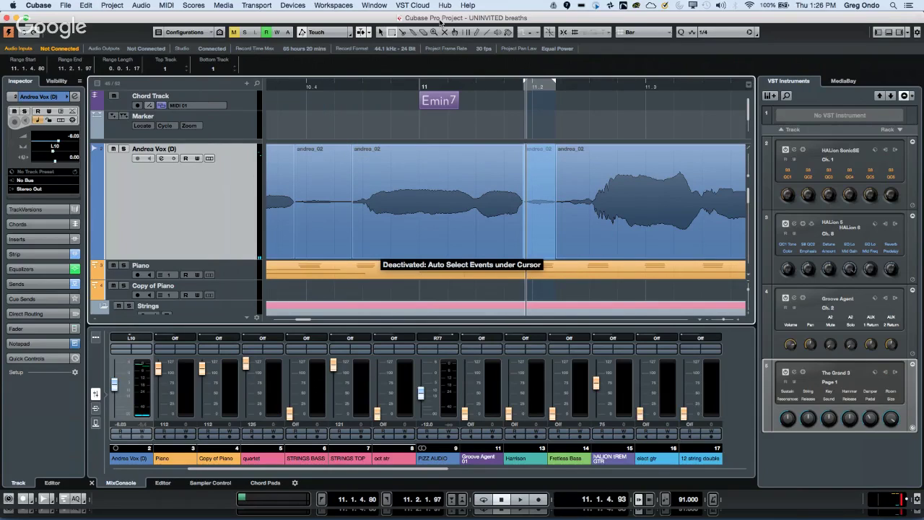
Play the Andrea Vox track from about 7.4 into bar 12 to check the processed breaths.
click(412, 84)
key(g)
key(g)
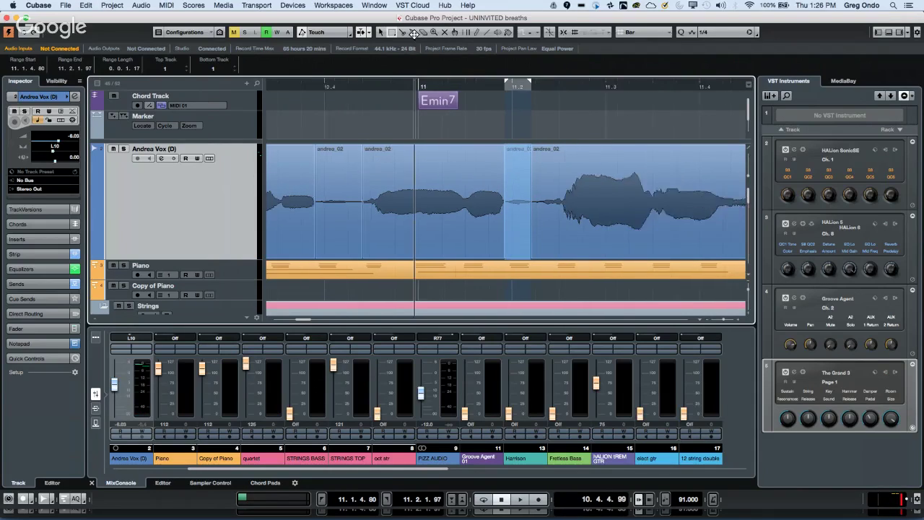
key(g)
key(KP_Subtract)
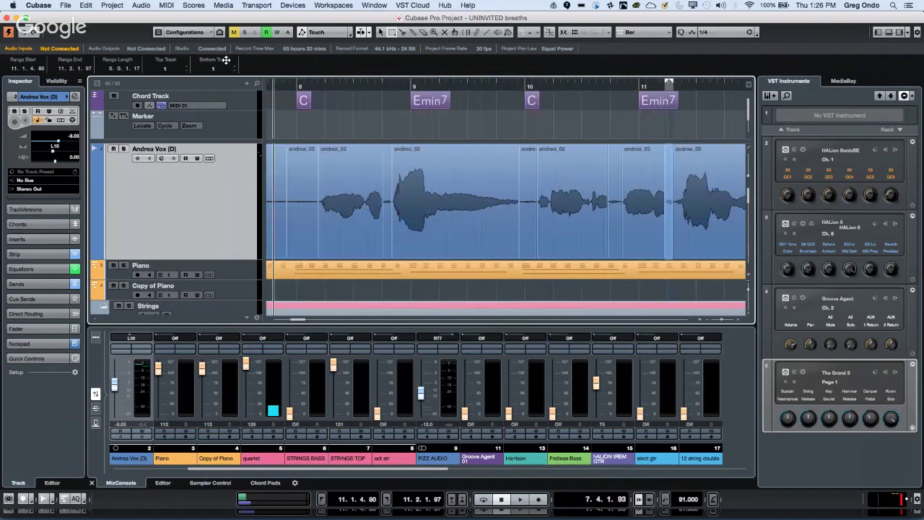
key(space)
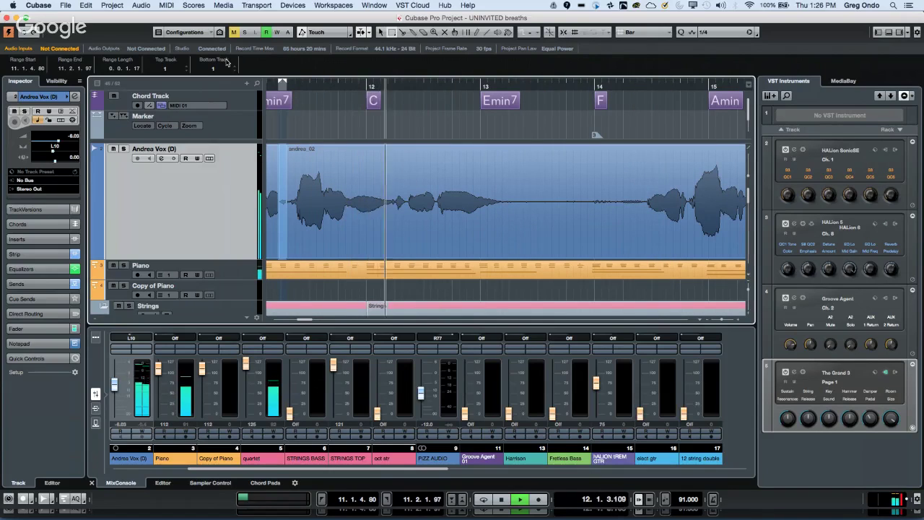
key(space)
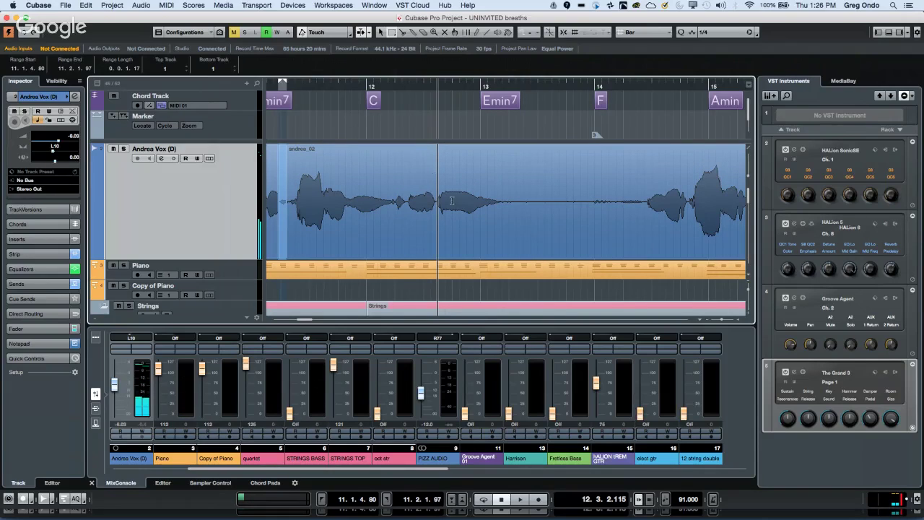
Select the breath in bar 12 from about 12.2.1.21 to 12.2.2.63 and run the "minimize breaths" macro on it.
drag(460, 307, 440, 307)
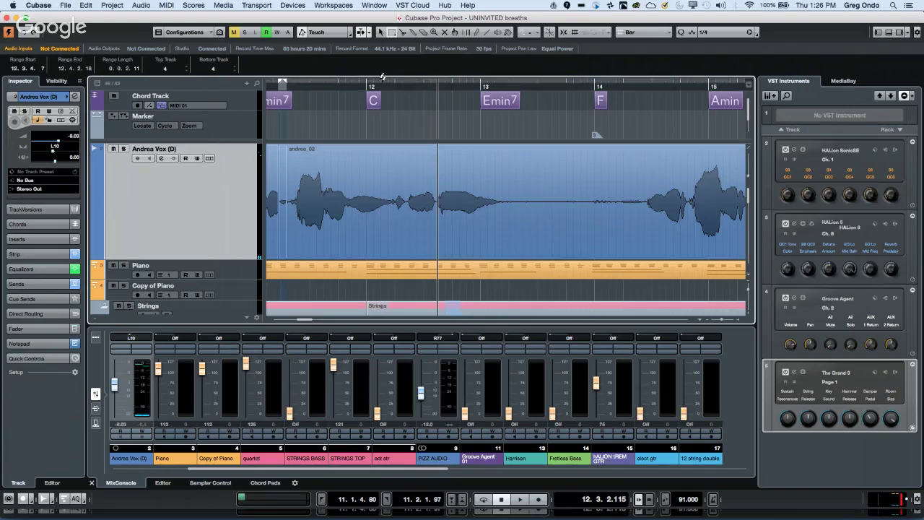
drag(416, 202, 406, 185)
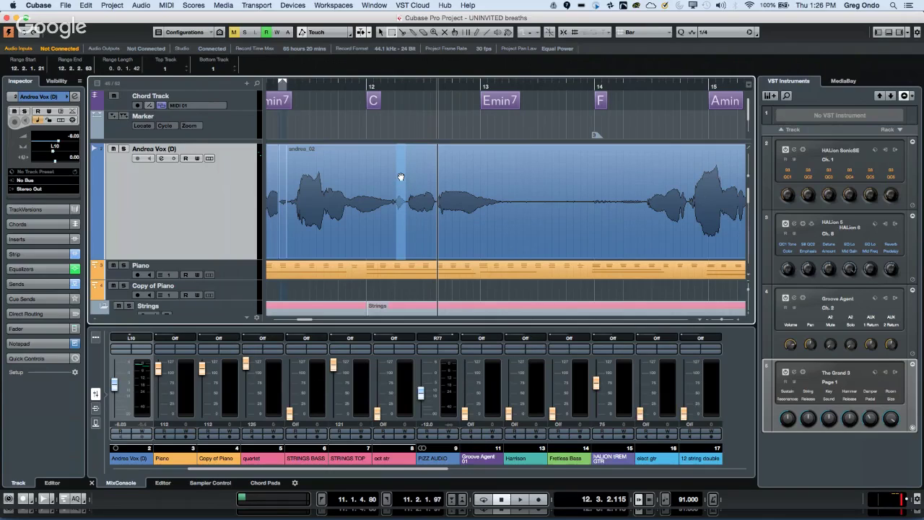
key(shift+x)
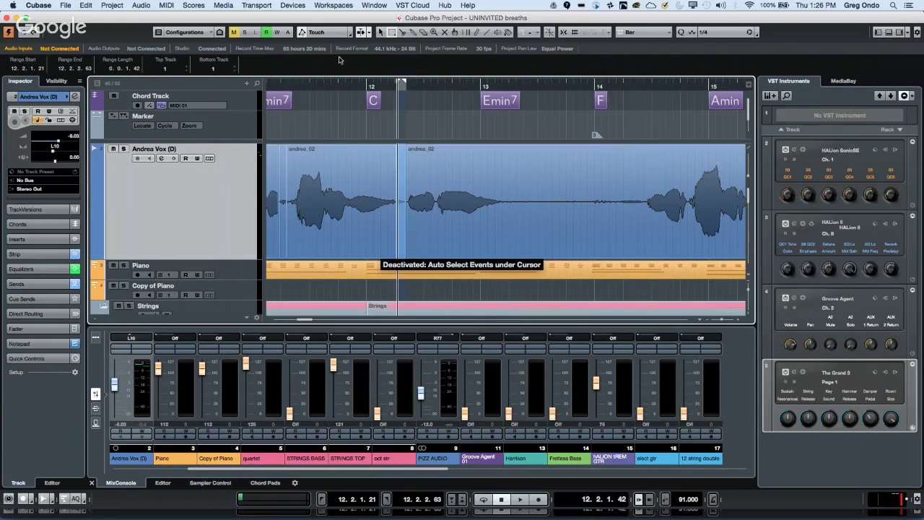
Play the vocal from before bar 12 into bar 13 to check the processed breath.
drag(334, 86, 230, 74)
key(space)
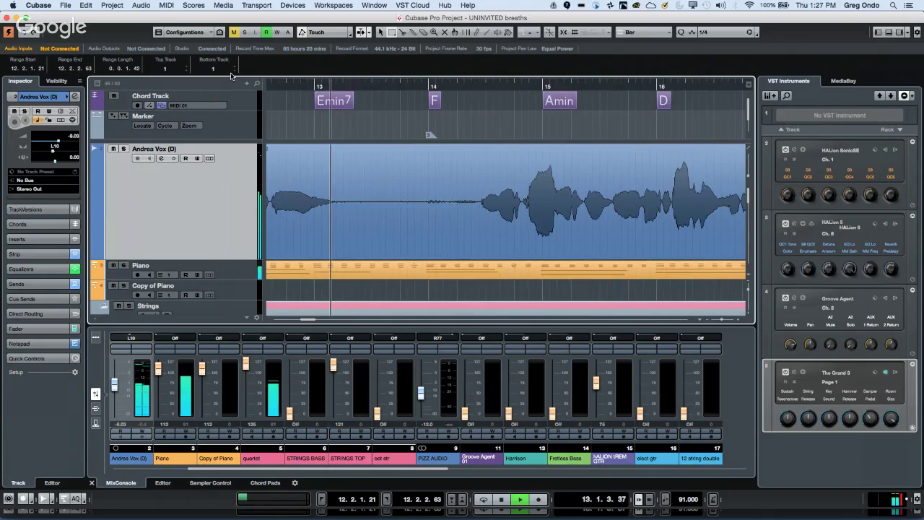
key(space)
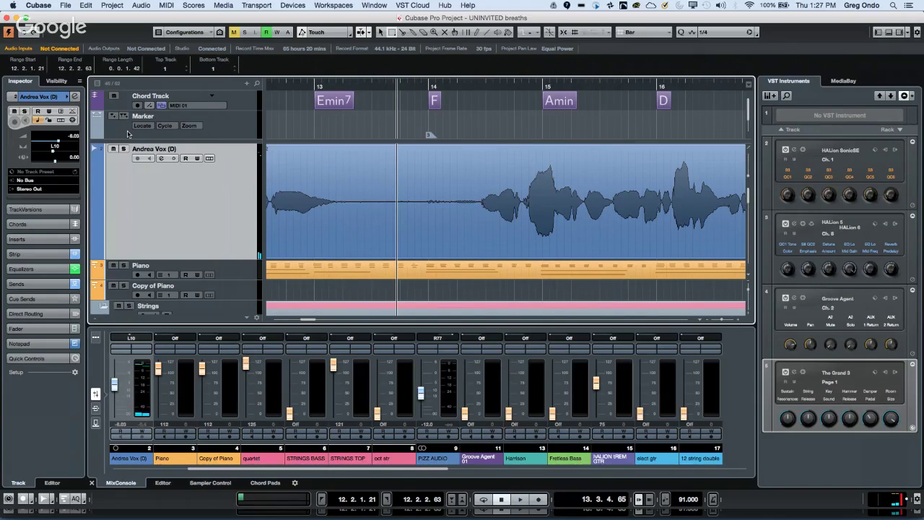
Examine the full command sequence of the "minimize breaths" macro in Key Commands, and close the dialog.
click(65, 6)
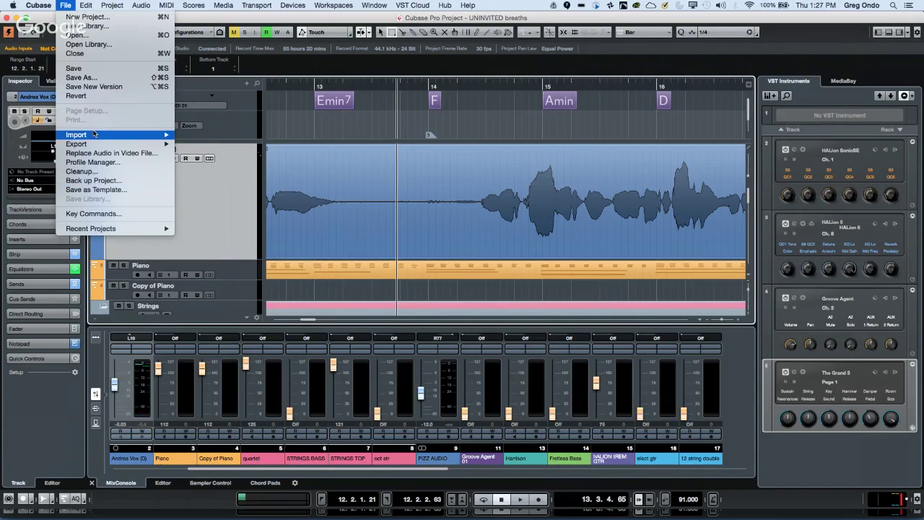
mouse_move(94, 134)
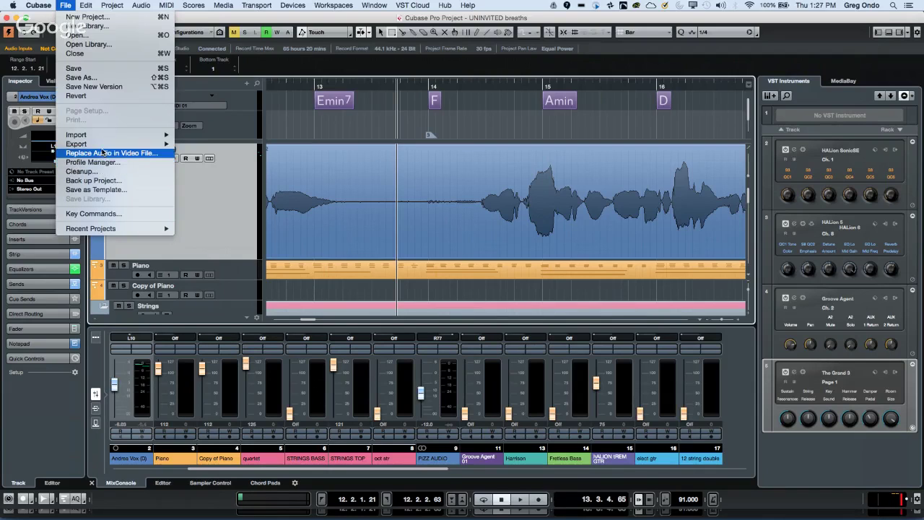
click(106, 214)
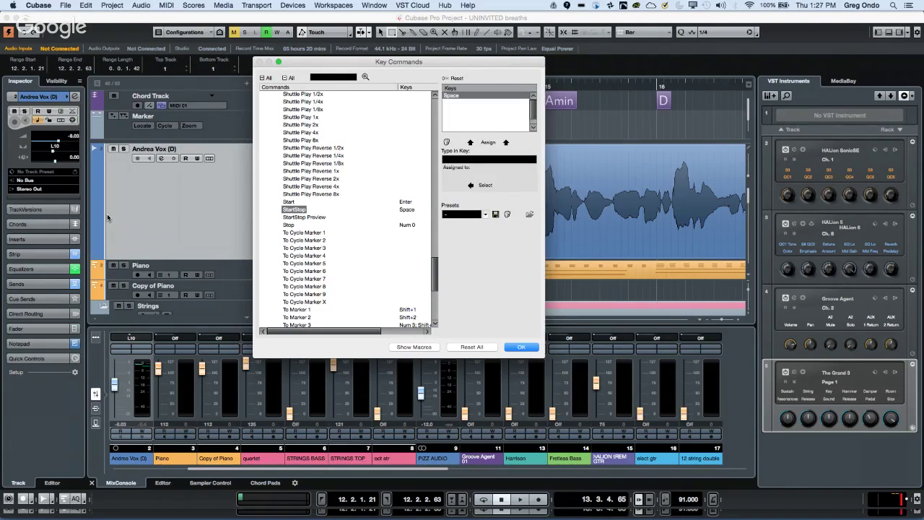
click(414, 347)
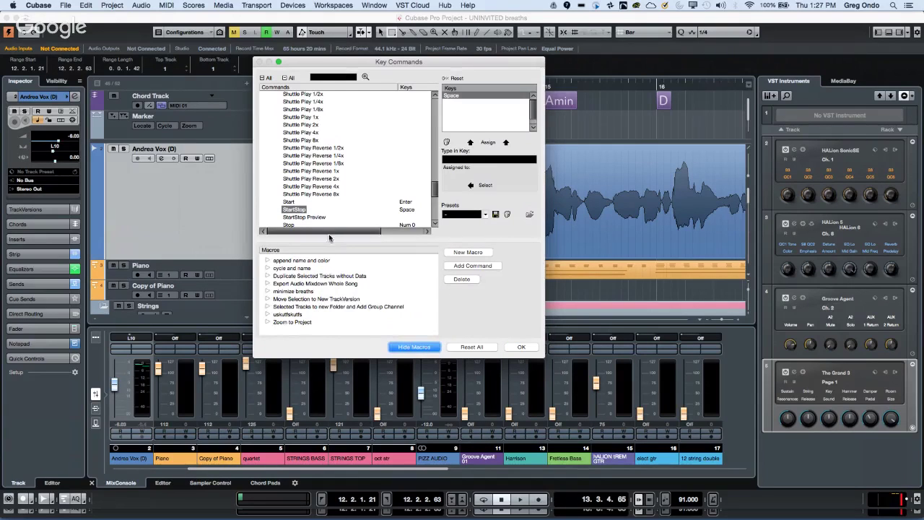
click(267, 292)
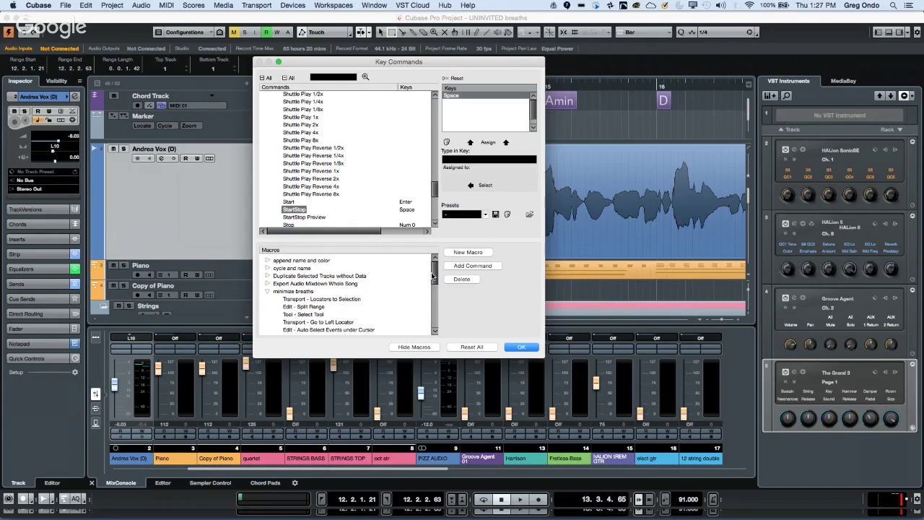
drag(433, 274, 433, 287)
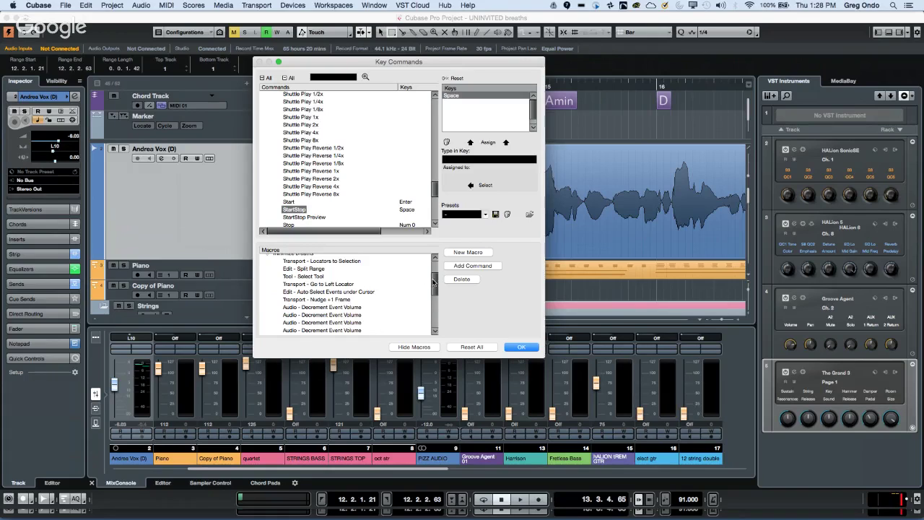
drag(435, 283, 436, 313)
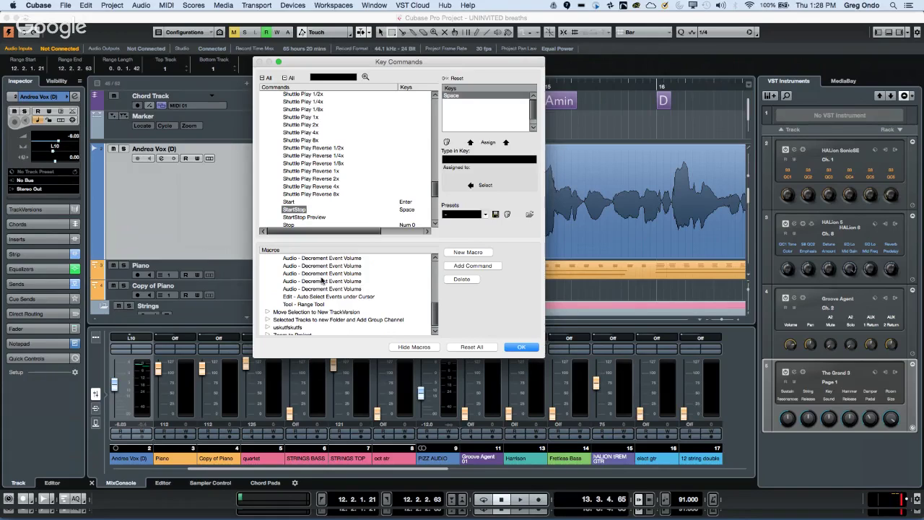
scroll(351, 290, up, 3)
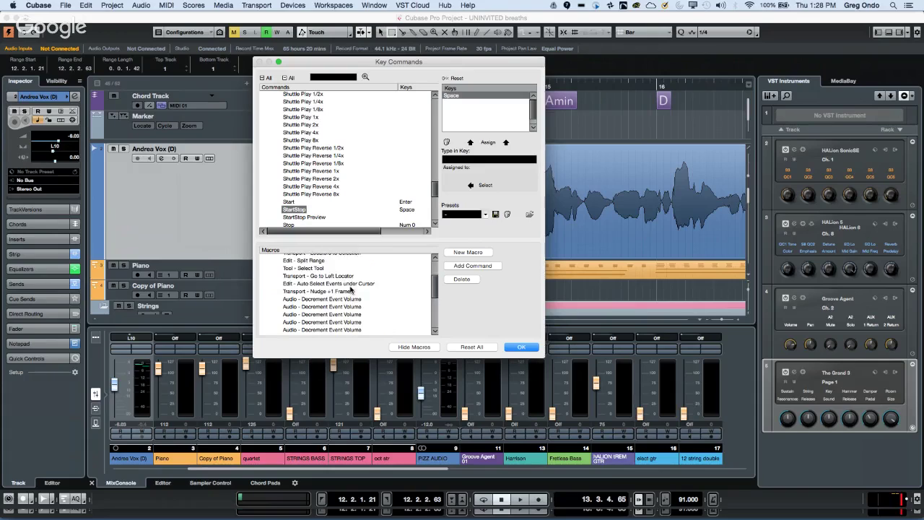
scroll(351, 289, up, 2)
scroll(351, 289, down, 2)
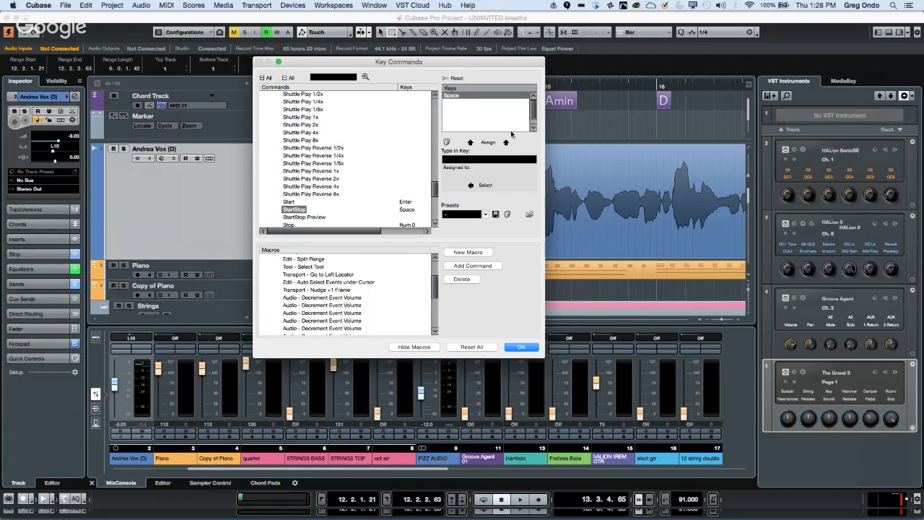
click(522, 347)
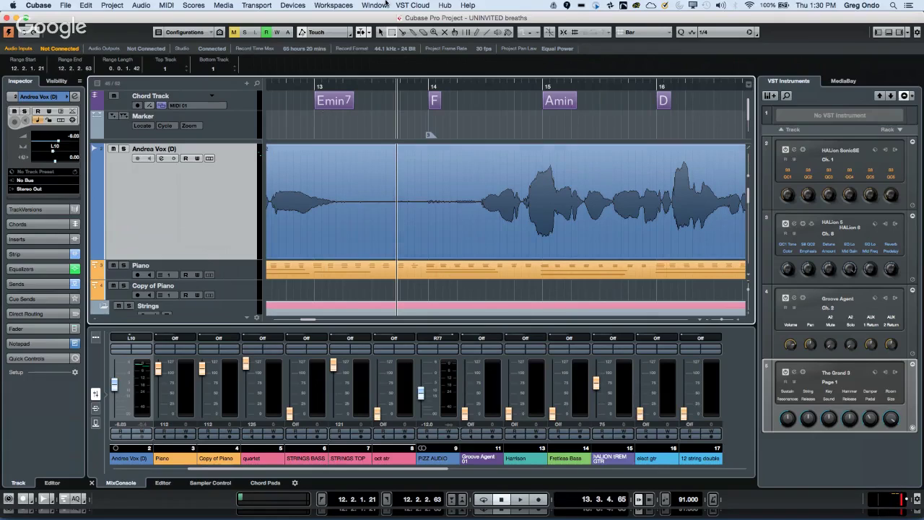
Switch to the other open project, the Cubase Version 6.0.5 one with the multitrack drum and sax recording.
click(293, 5)
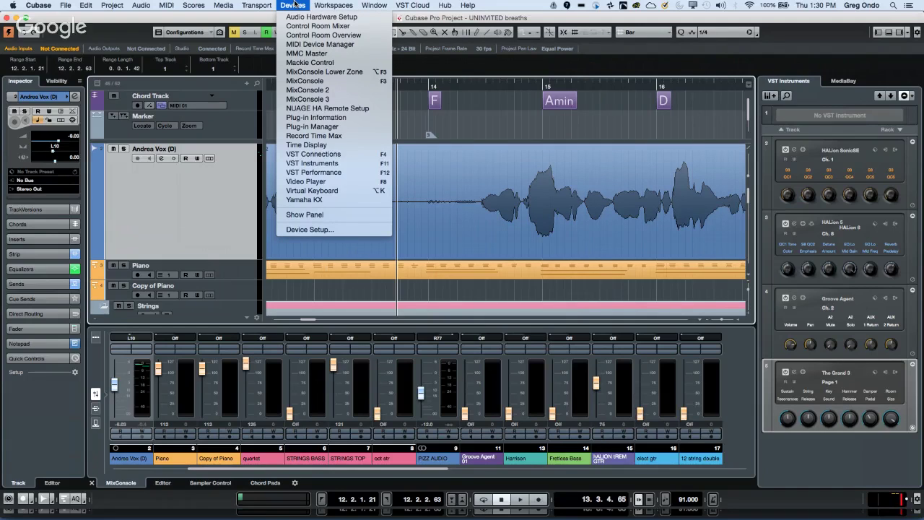
mouse_move(376, 5)
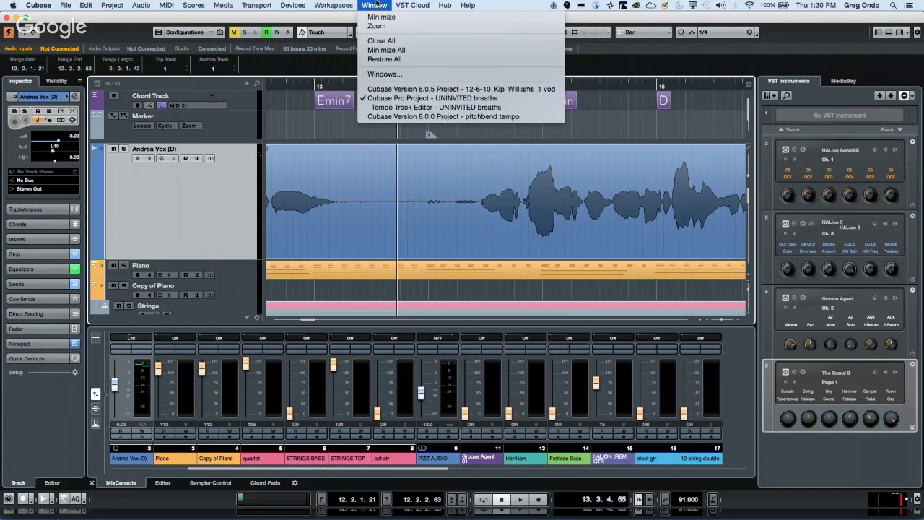
click(522, 89)
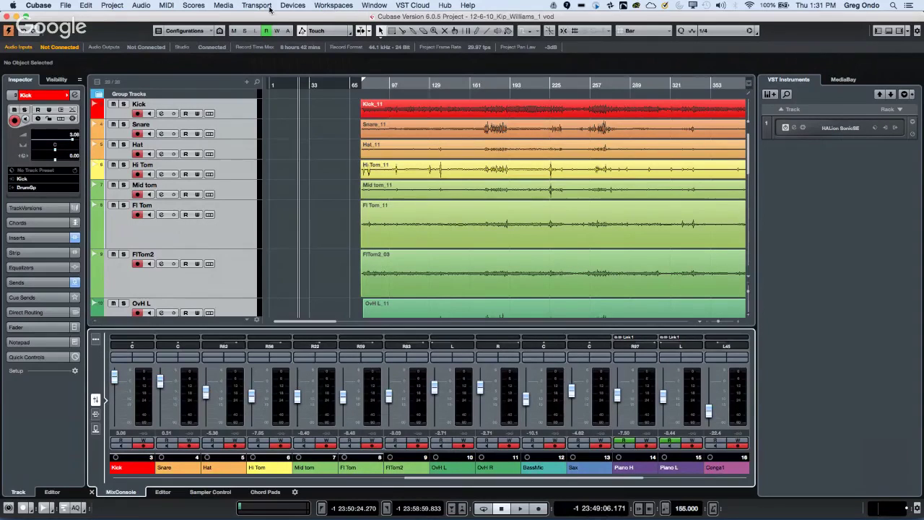
Open MediaBay, expand the VST Sound location to view its content folders, and close MediaBay.
click(223, 6)
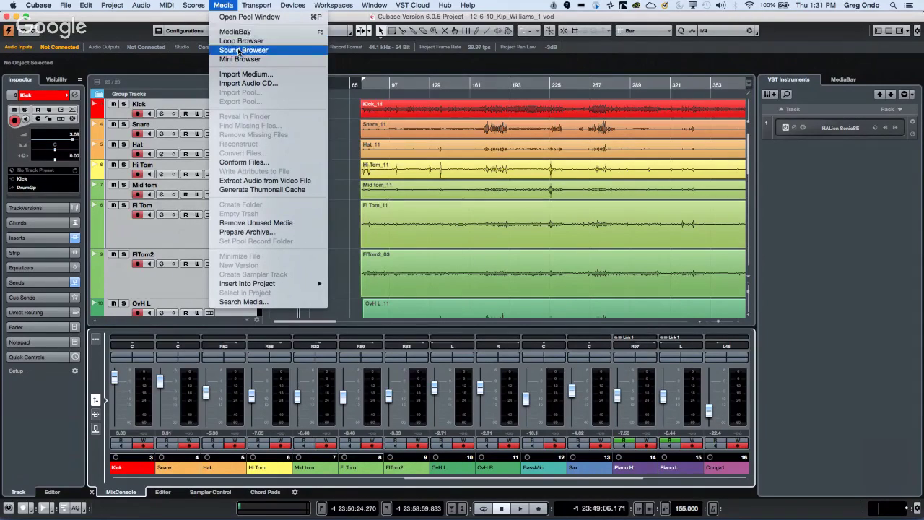
click(238, 34)
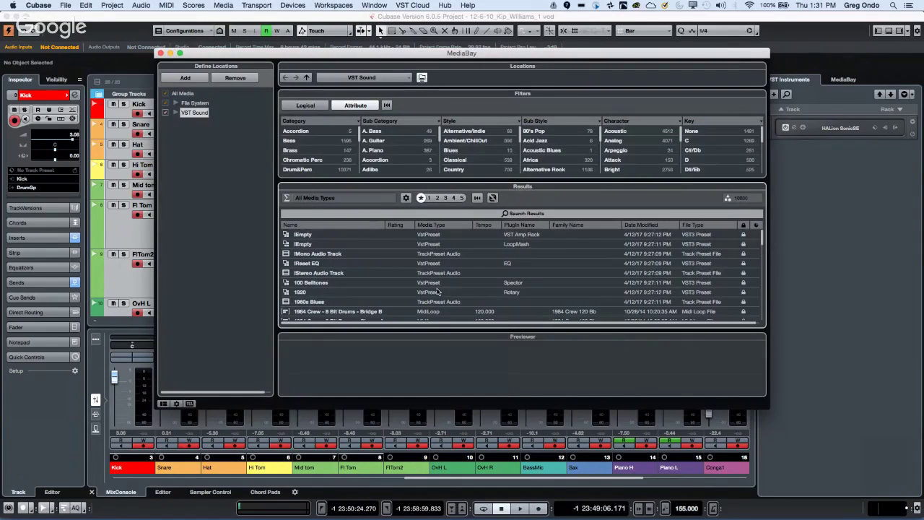
click(174, 114)
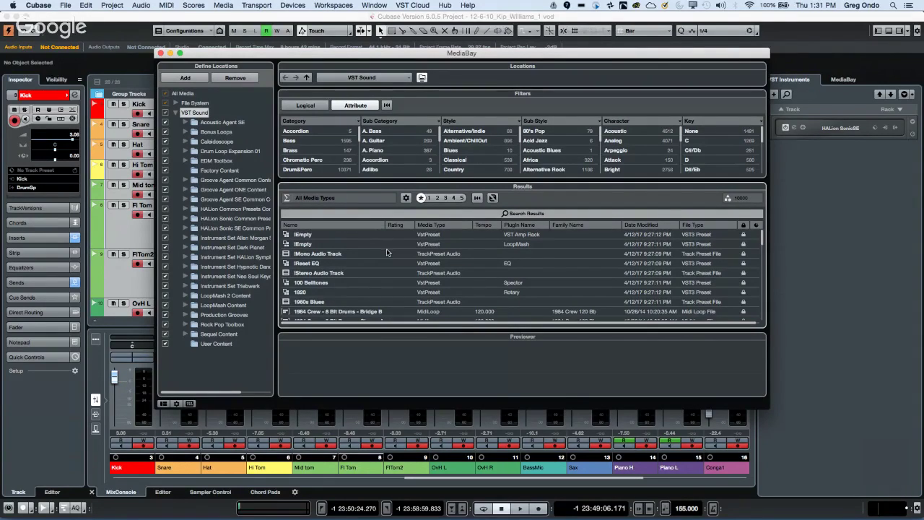
click(161, 54)
Open the project's Pool and move its window up over the track events.
click(224, 5)
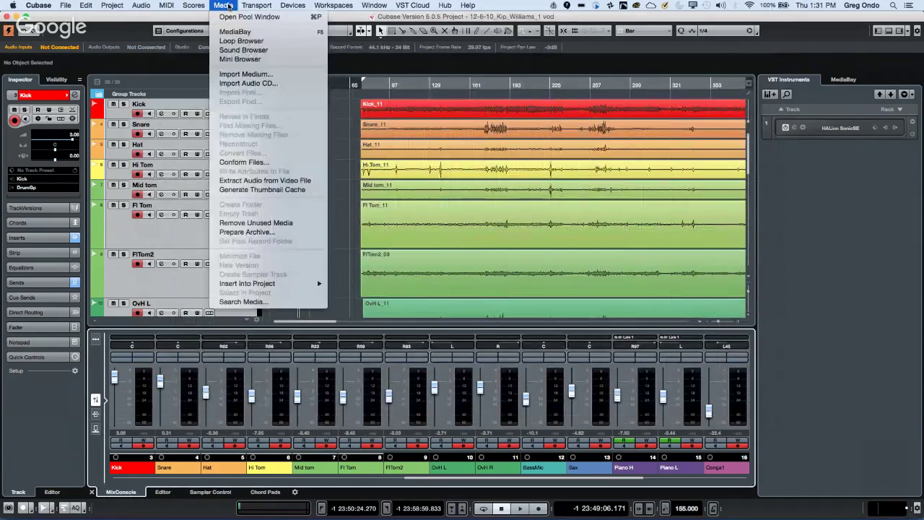
click(261, 16)
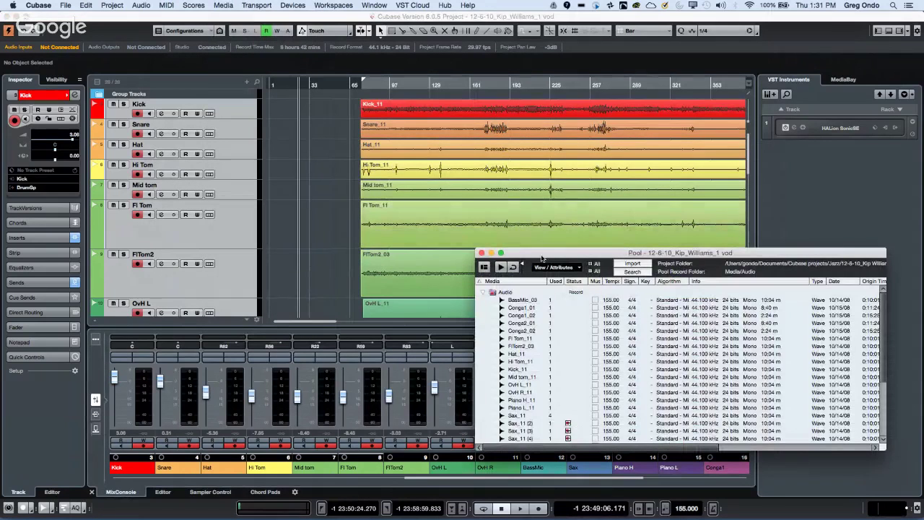
drag(541, 258, 399, 77)
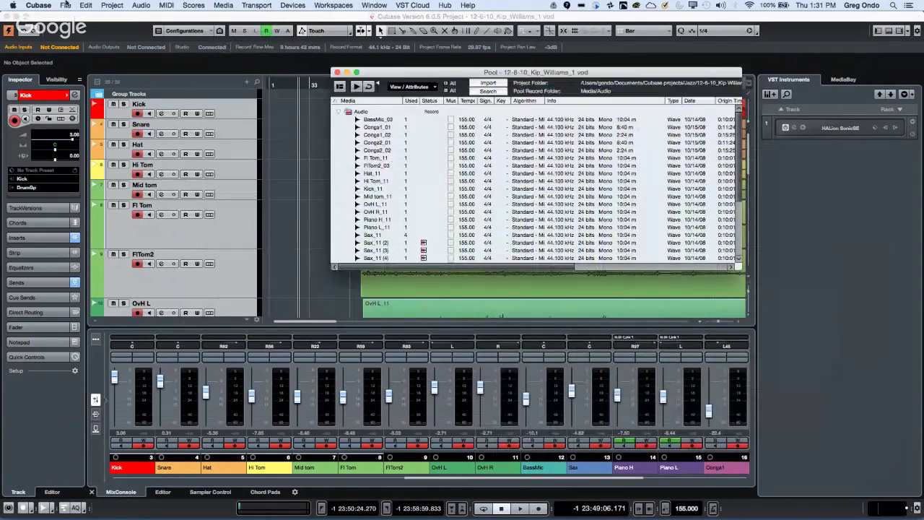
Examine the default and prompted project location options for a new project, and cancel without creating one.
click(65, 5)
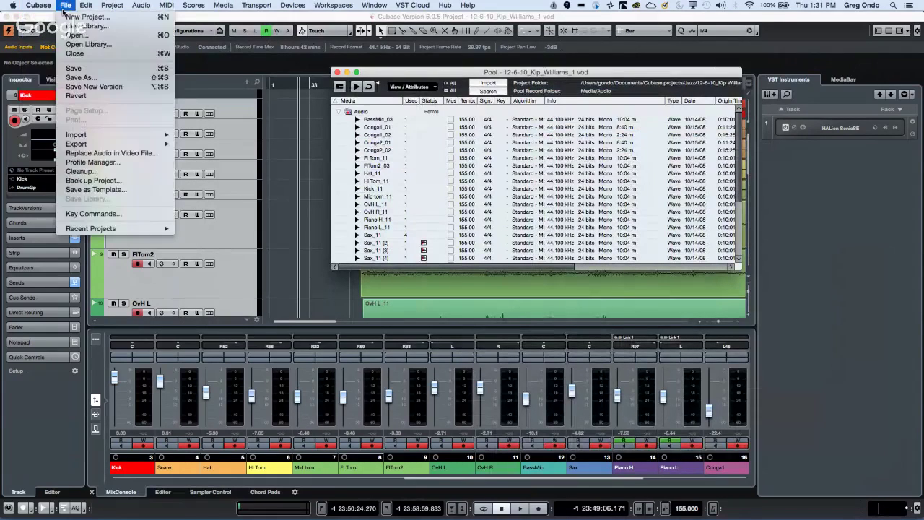
click(85, 16)
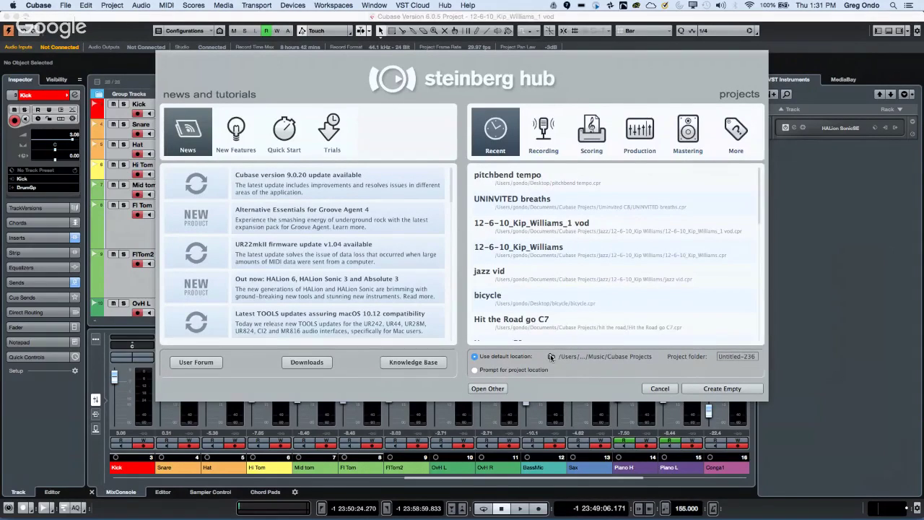
click(475, 370)
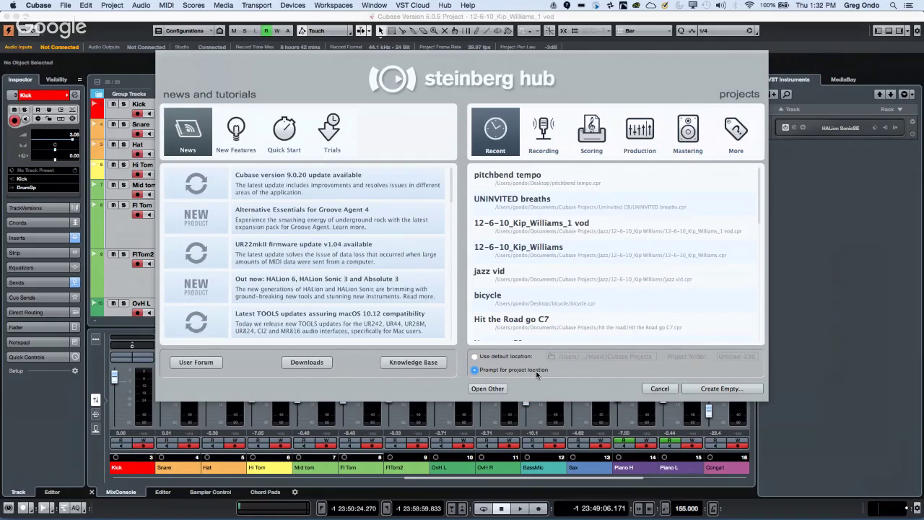
click(658, 388)
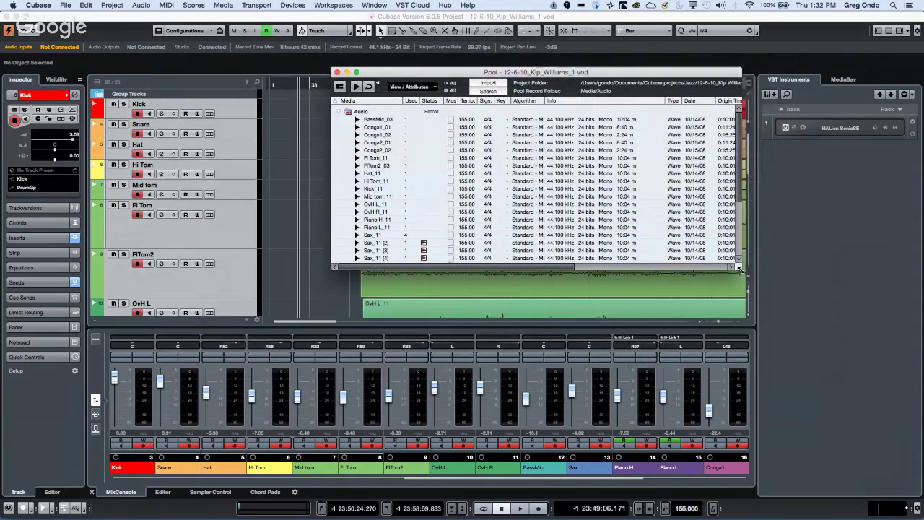
Enlarge the Pool window and reorder its last columns to Origin Time, Date, Image, Type and Path.
drag(739, 270, 756, 376)
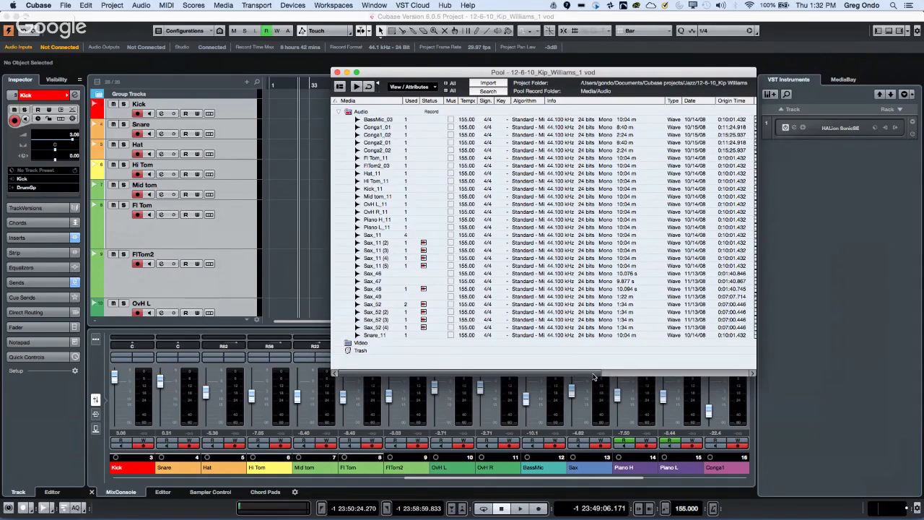
drag(596, 376, 743, 376)
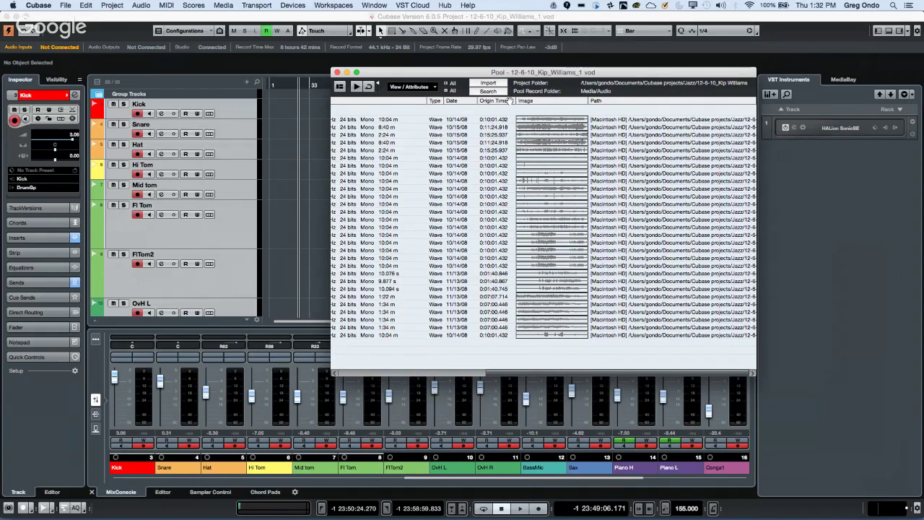
drag(541, 101, 635, 104)
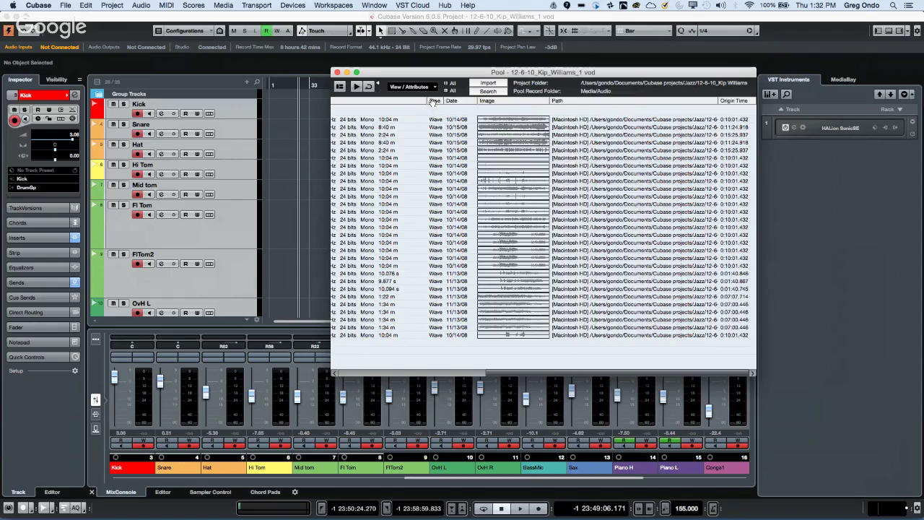
drag(434, 101, 503, 101)
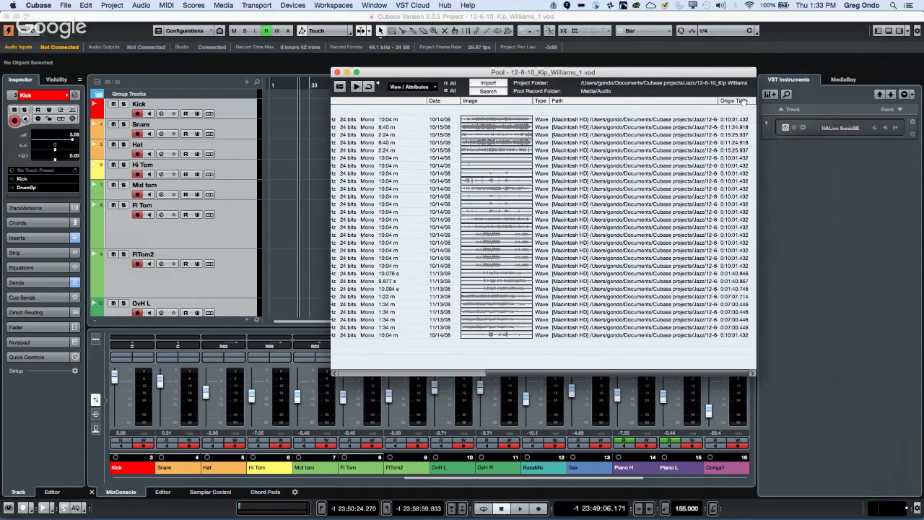
drag(742, 101, 440, 121)
drag(415, 121, 415, 120)
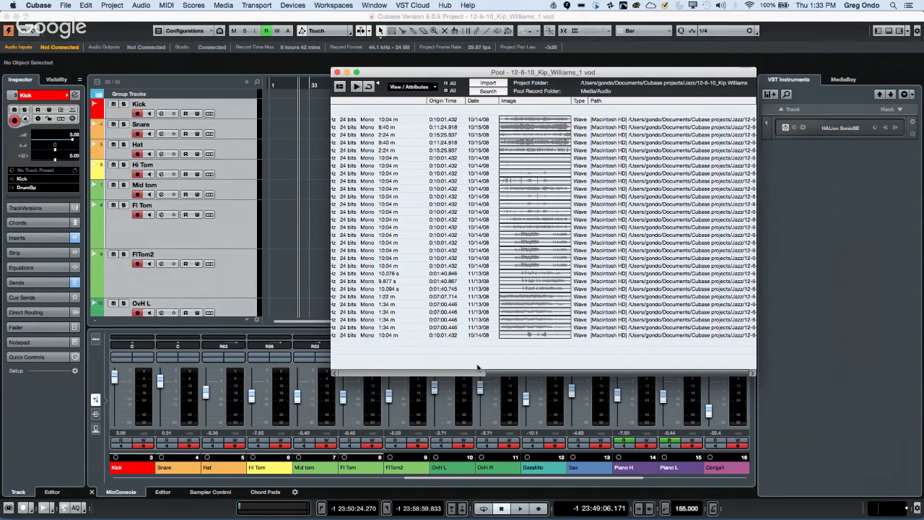
scroll(474, 382, left, 2)
drag(474, 382, 316, 377)
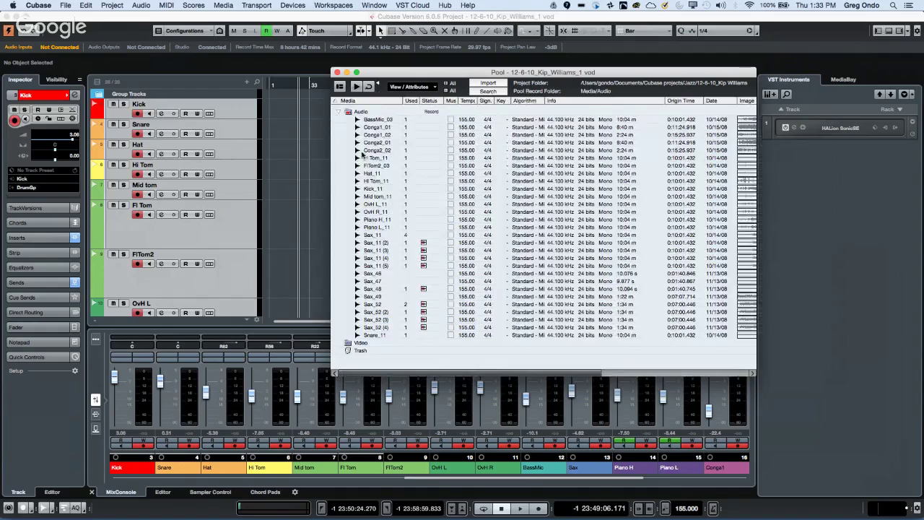
Examine the file commands and offline plug-in categories available for the Conga1_01 and Fl Tom_11 clips.
right_click(372, 128)
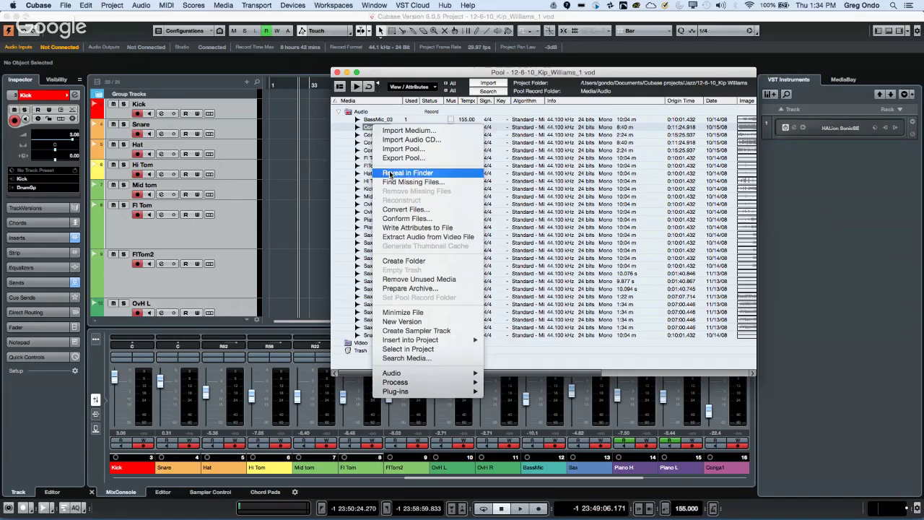
click(360, 165)
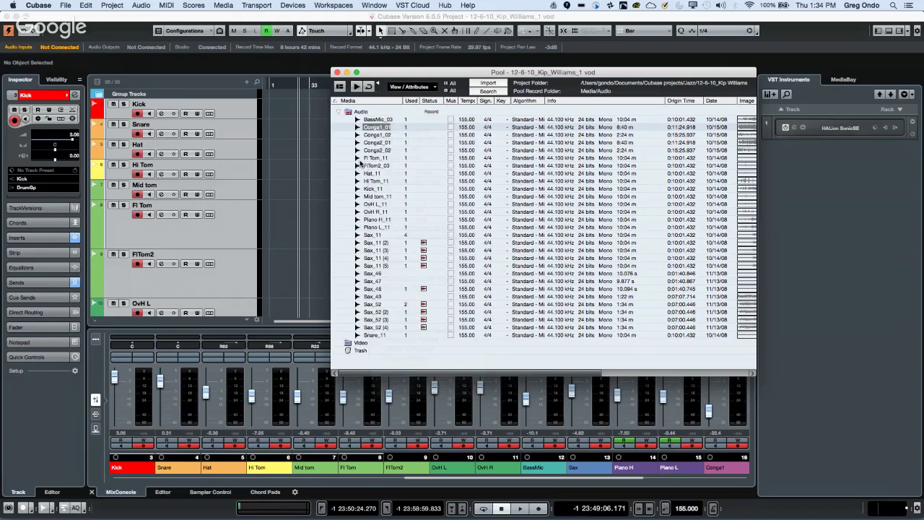
right_click(359, 159)
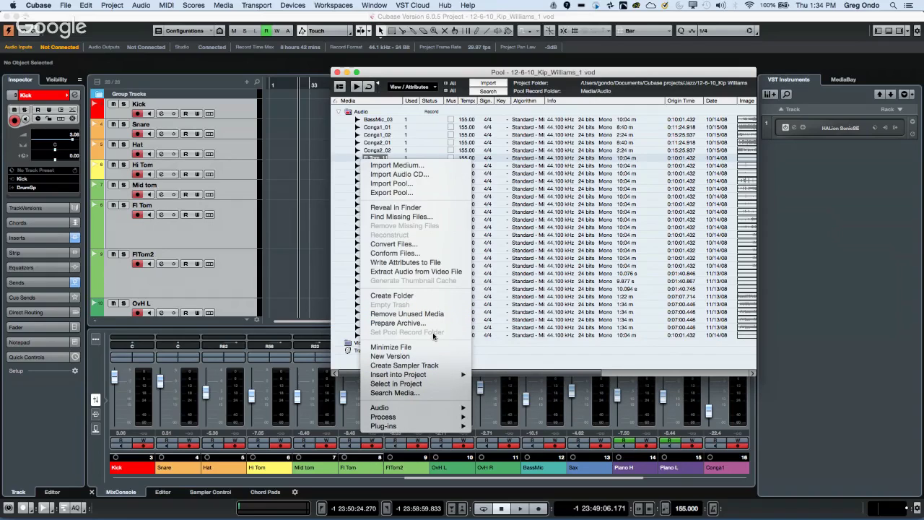
mouse_move(419, 419)
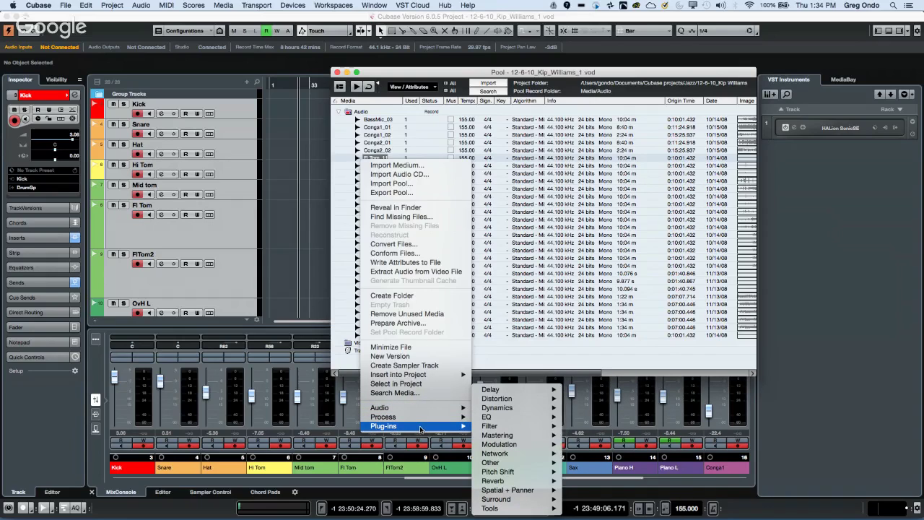
mouse_move(532, 436)
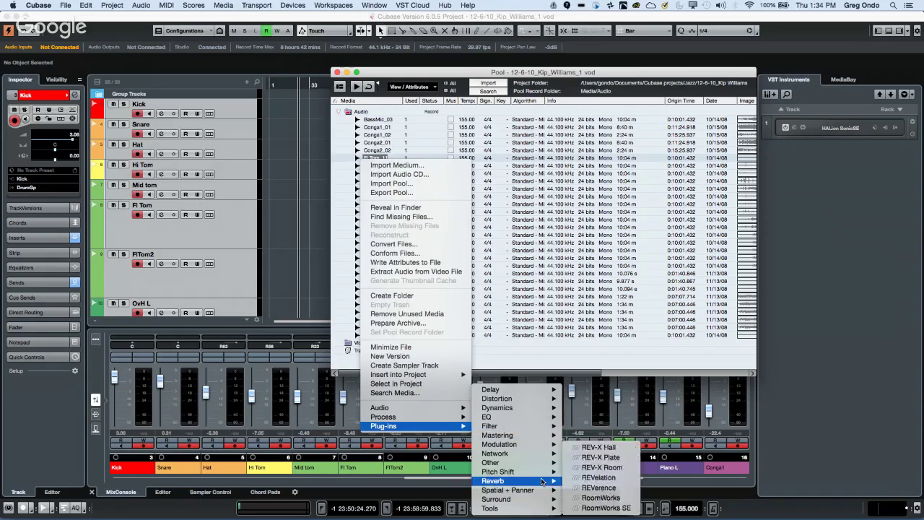
mouse_move(497, 437)
mouse_move(461, 422)
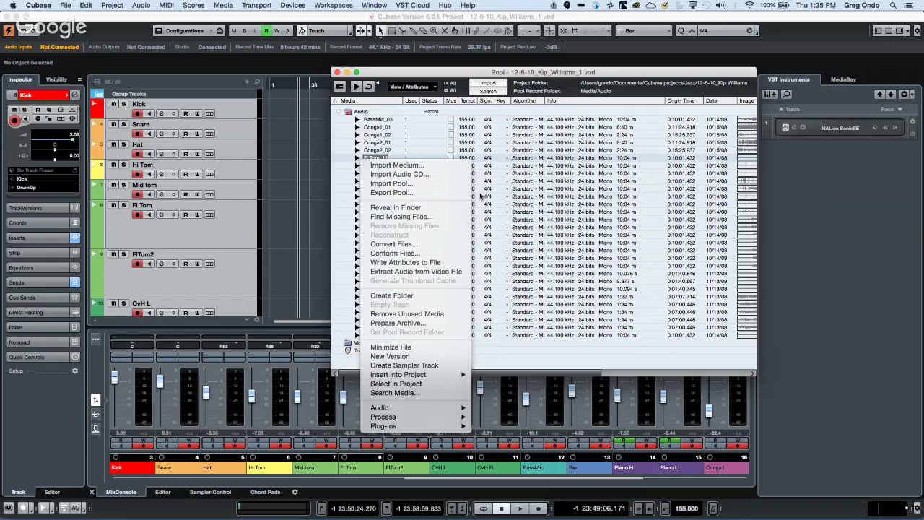
click(339, 196)
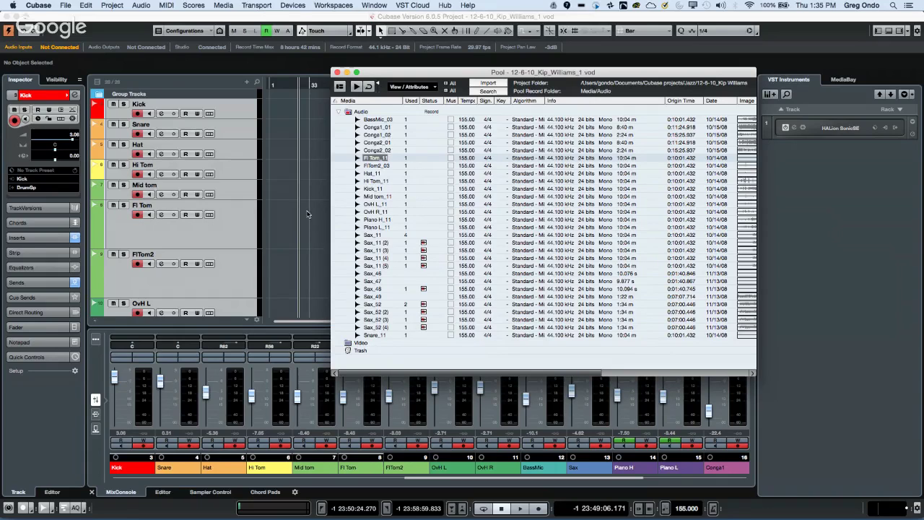
Reopen MediaBay to compare it with the Pool, and close it again.
click(229, 7)
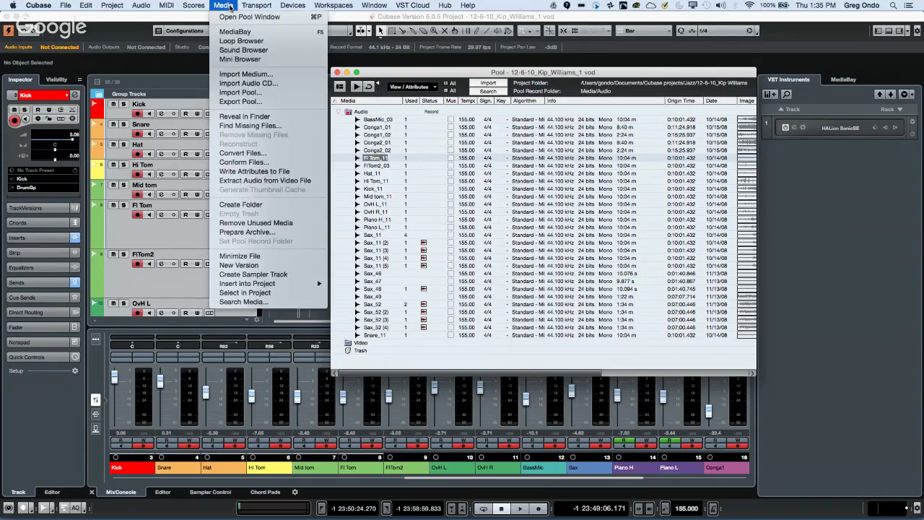
click(252, 33)
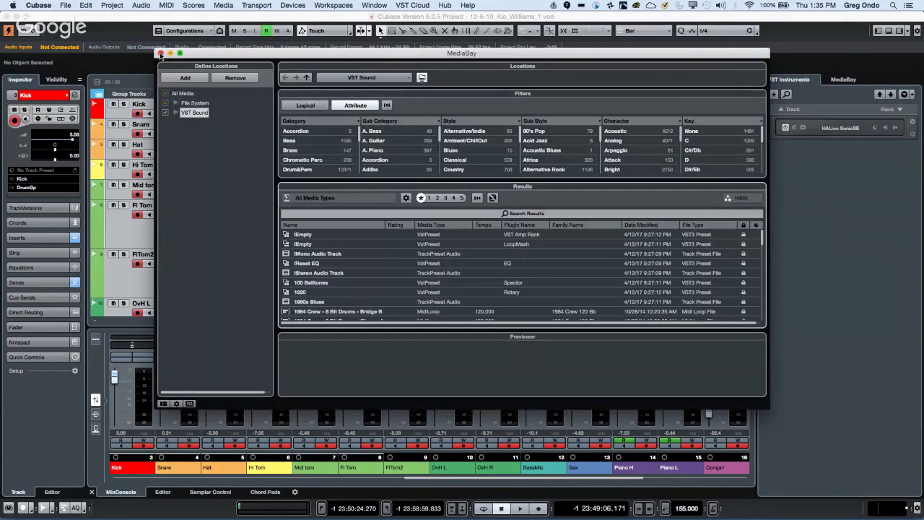
click(160, 53)
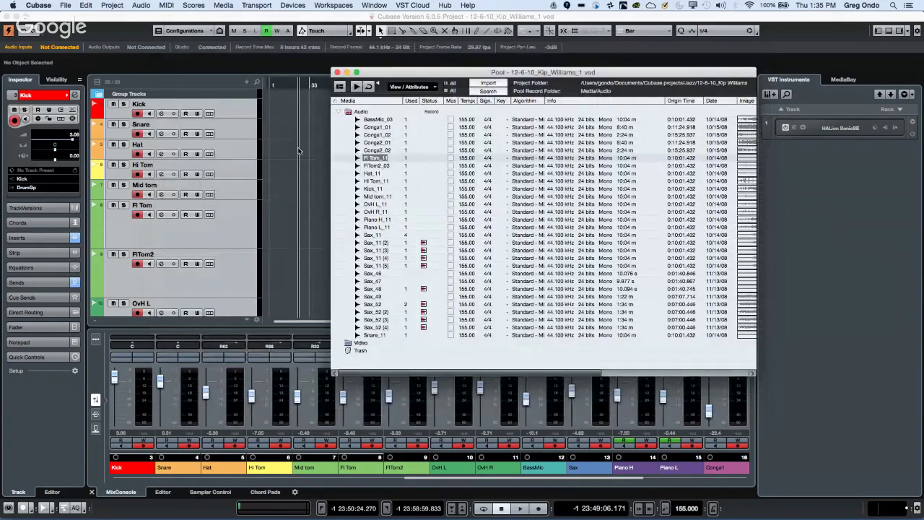
Create a folder named "drums" inside the Pool's Audio folder.
click(371, 120)
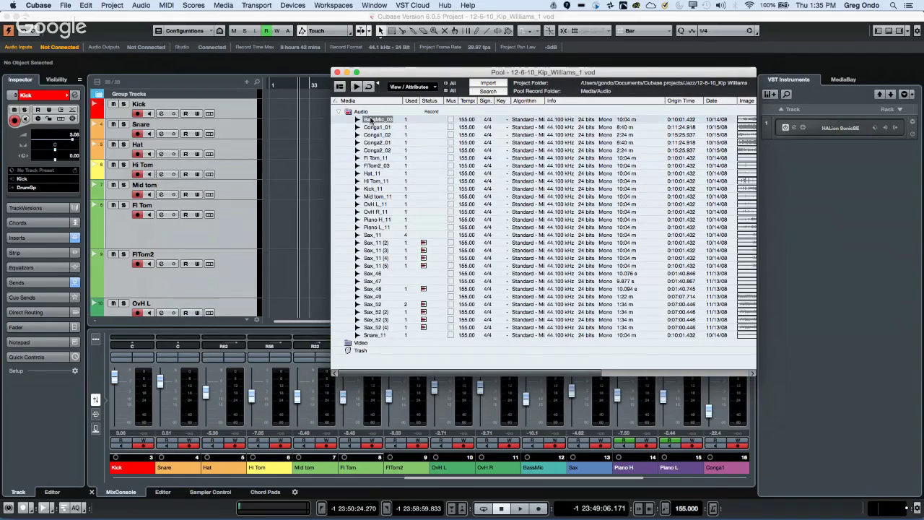
click(354, 111)
right_click(355, 110)
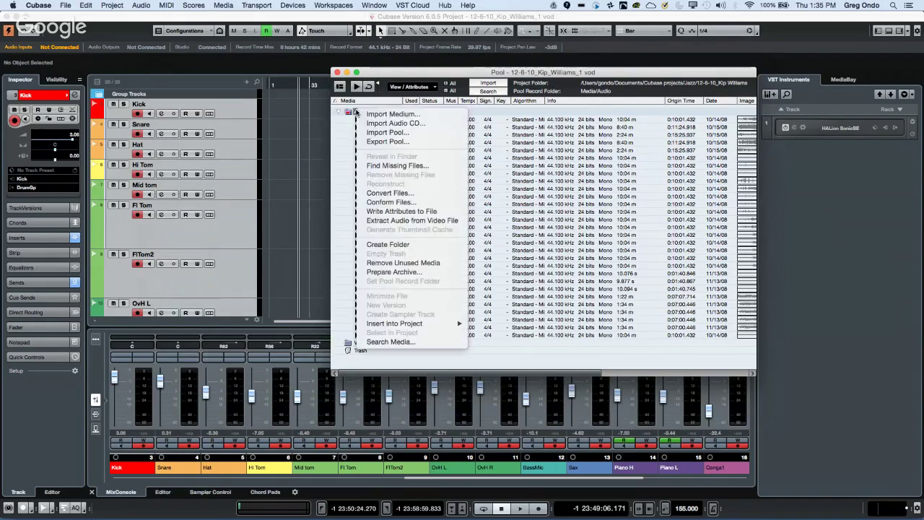
click(419, 245)
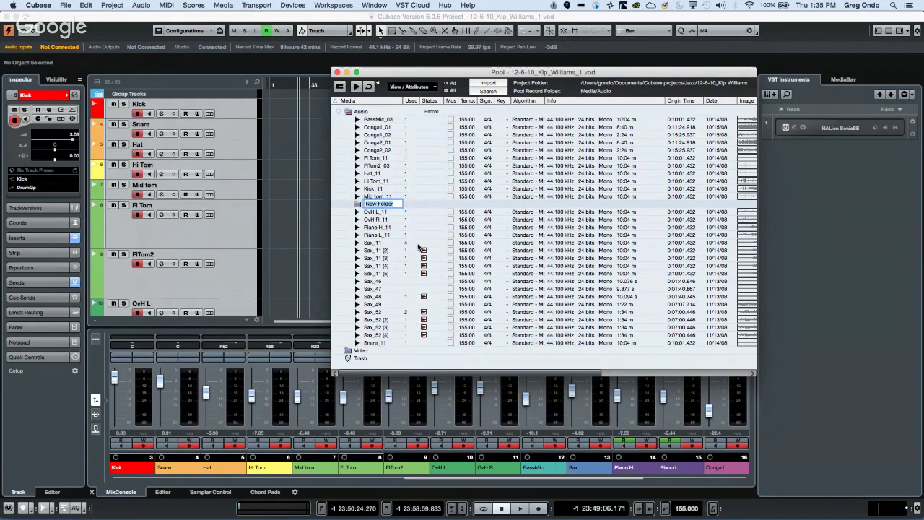
text(drums)
key(Return)
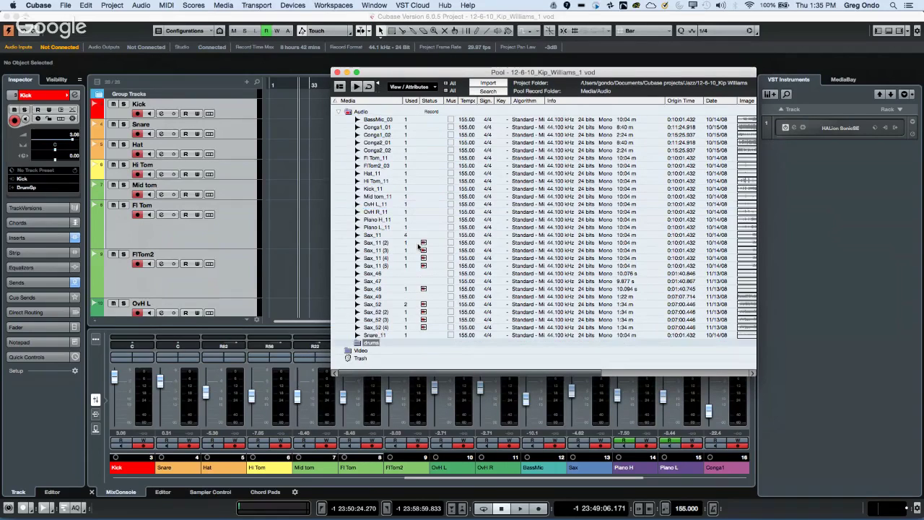
Move the clips from Sax_47 through Snare_11 into the drums folder of the Pool and expand that folder.
click(374, 282)
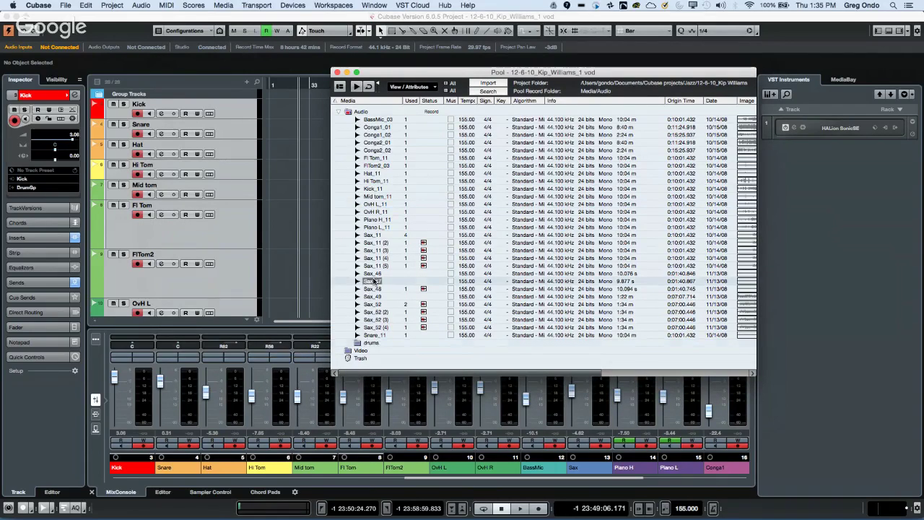
shift+click(374, 335)
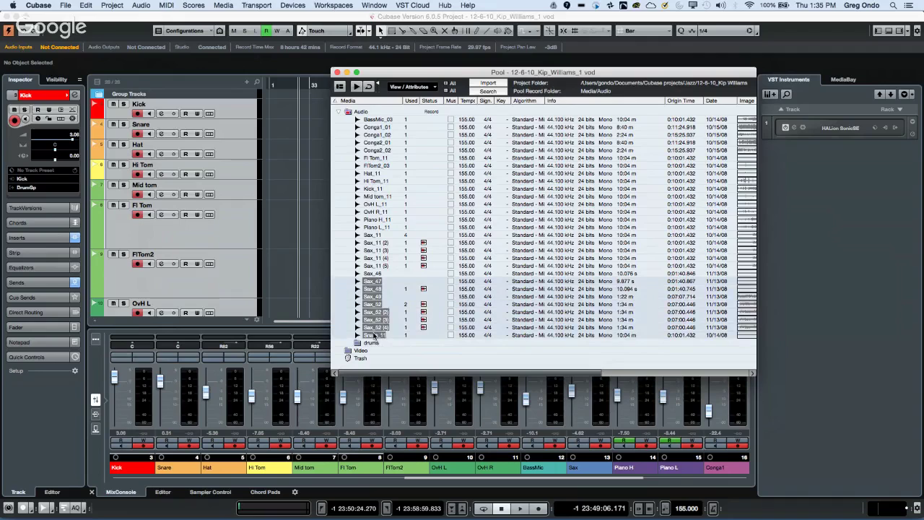
drag(375, 335, 373, 343)
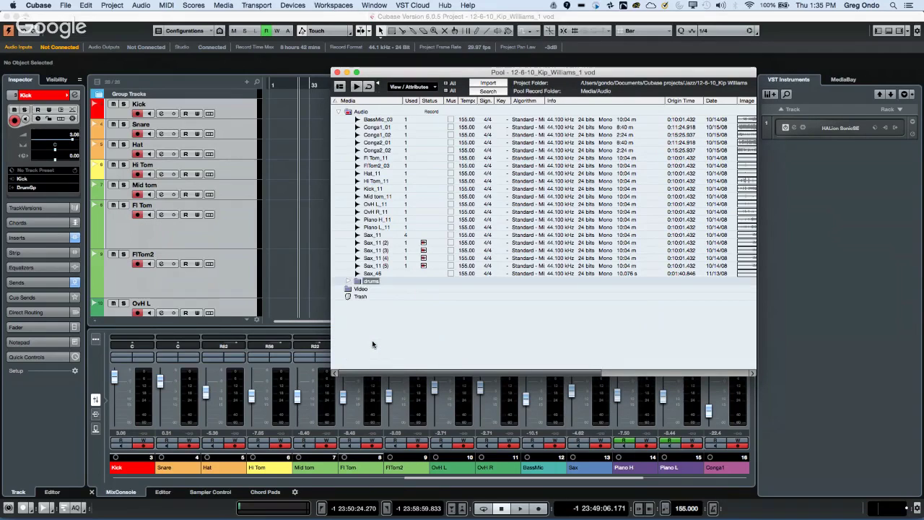
click(357, 281)
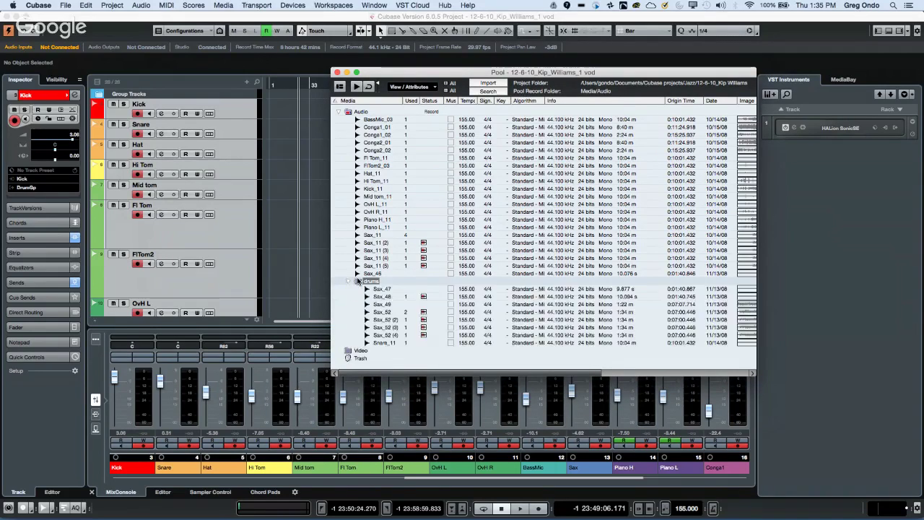
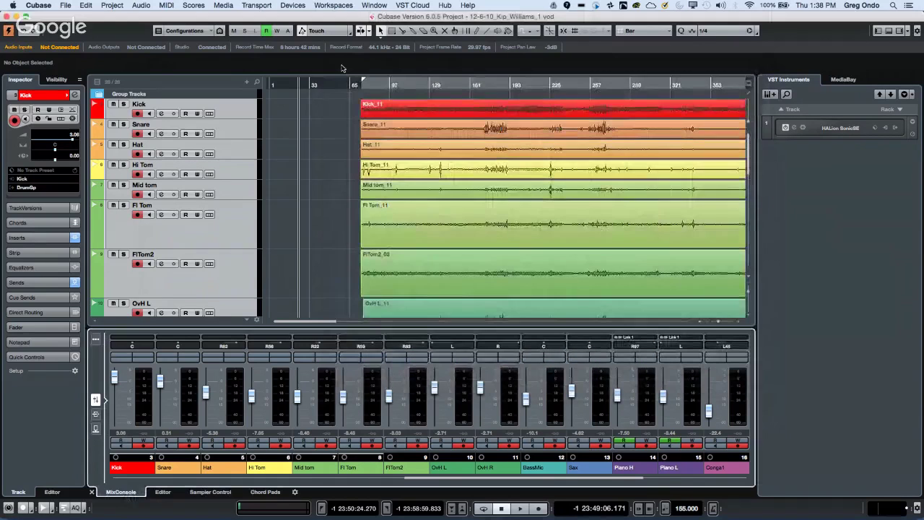
Open the Device Setup to examine the VST Audio System settings for the ASIO driver, and cancel it.
click(339, 72)
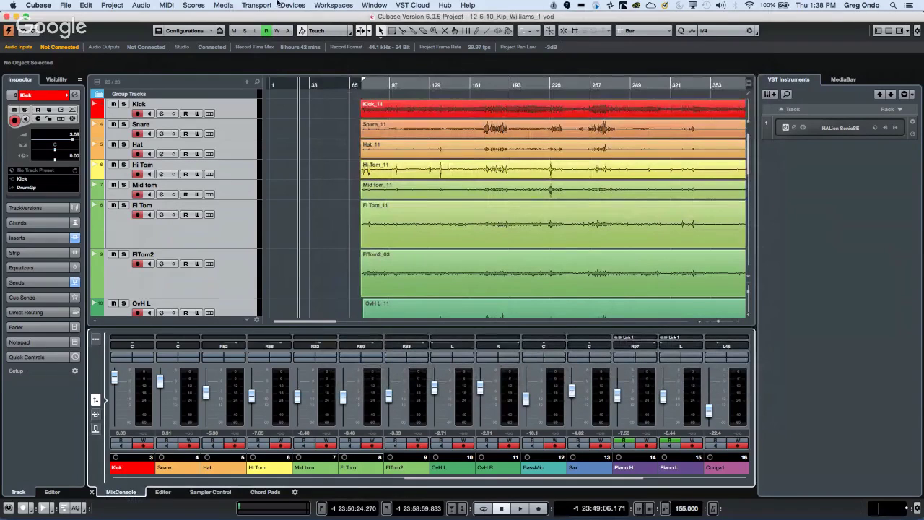
click(299, 6)
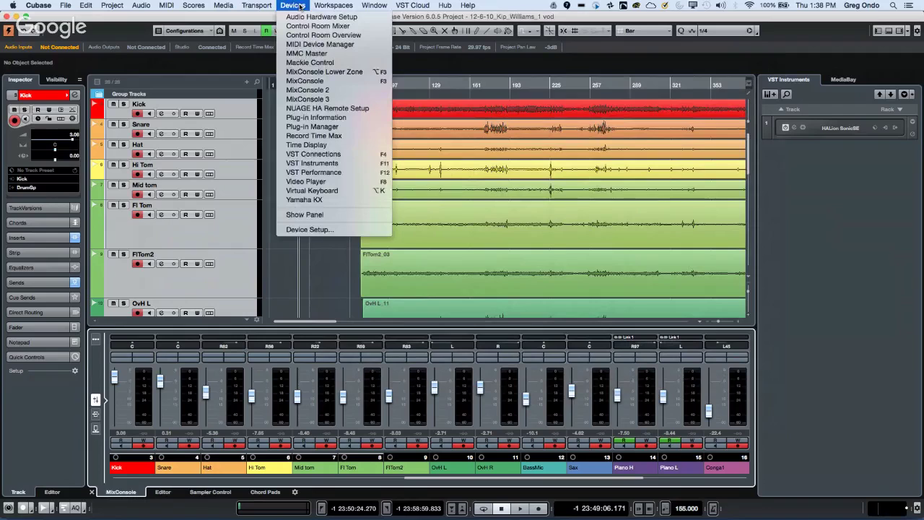
click(310, 229)
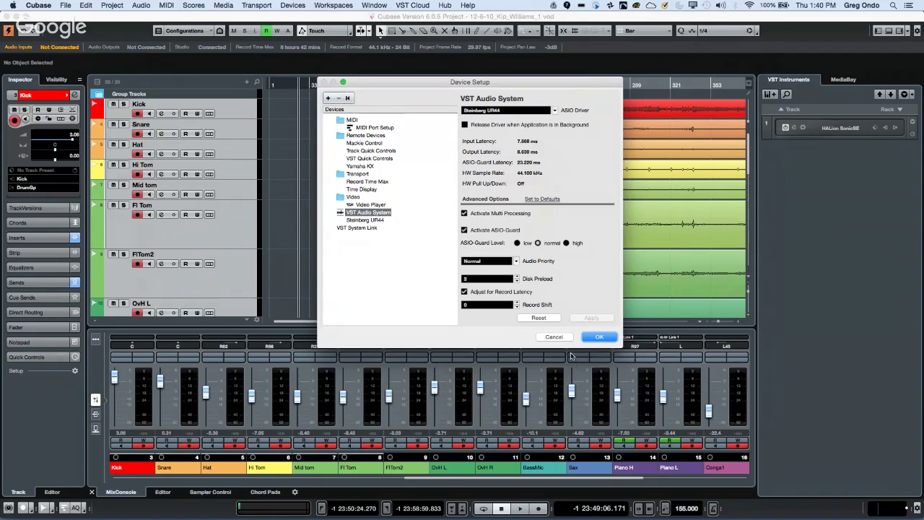
click(555, 338)
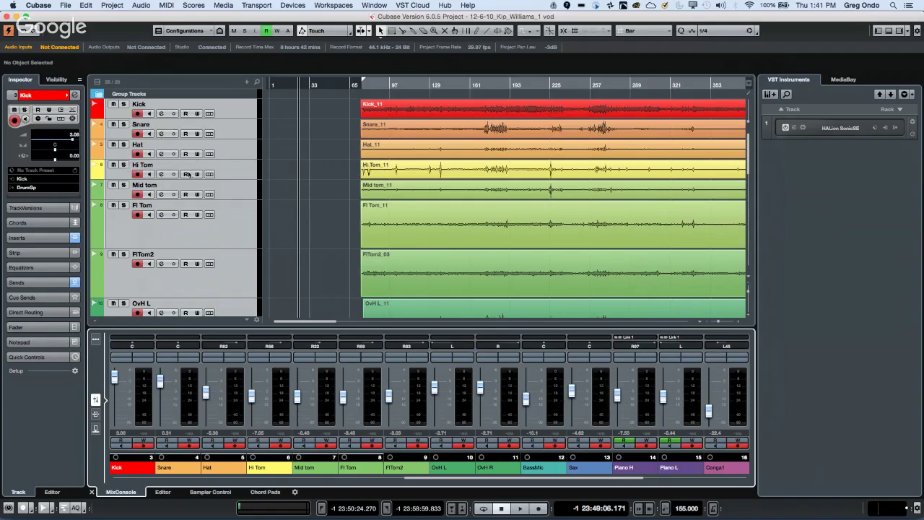
Add the Frequency EQ to the Hi Tom track's insert slot below StudioEQ, view its bands, and close the plug-in.
click(242, 168)
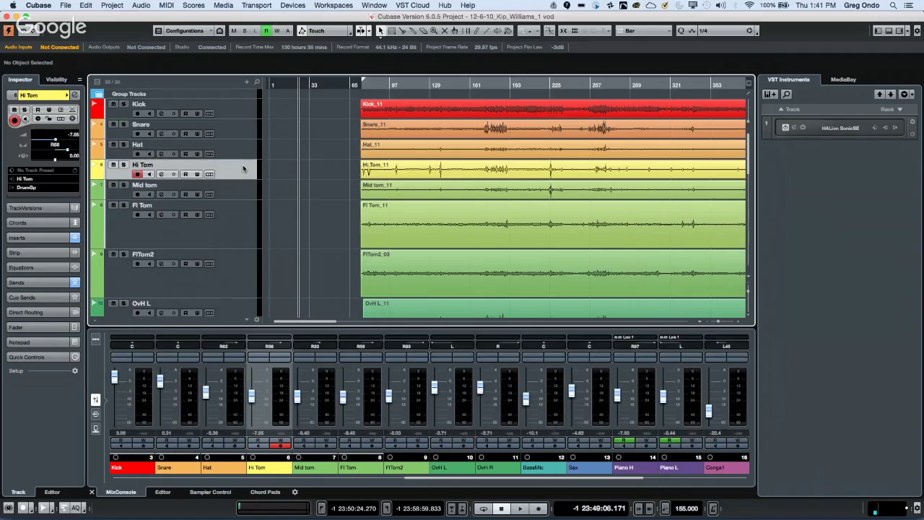
click(29, 237)
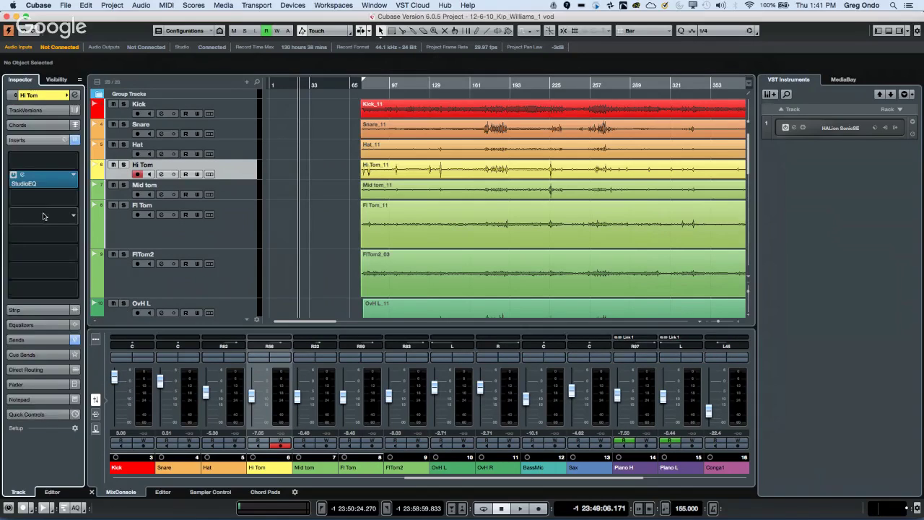
click(70, 199)
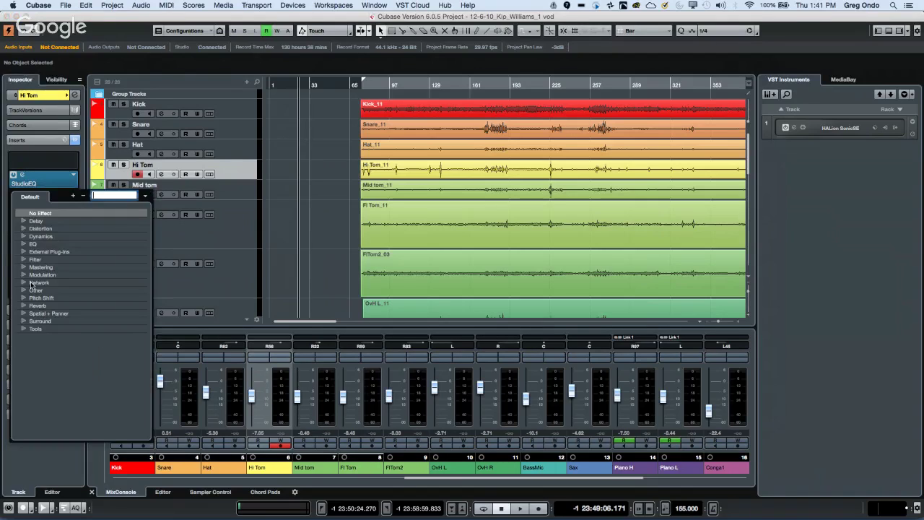
click(24, 245)
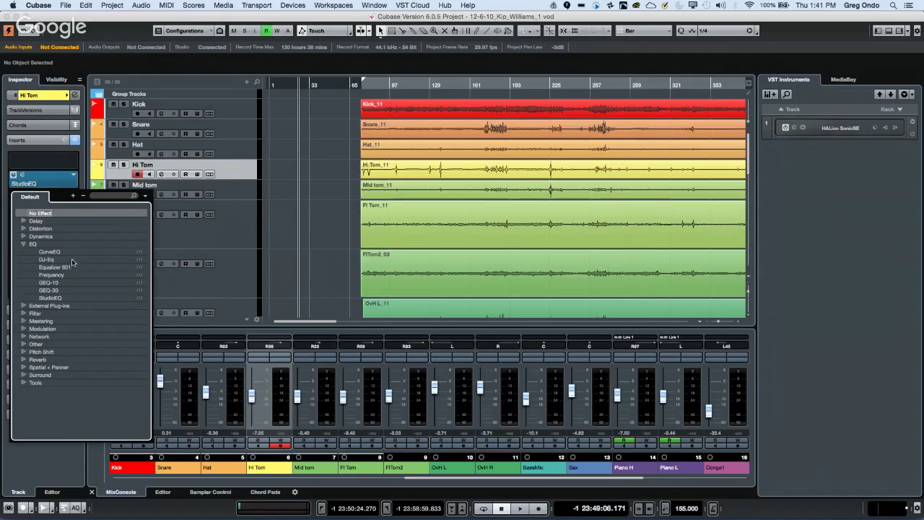
click(50, 275)
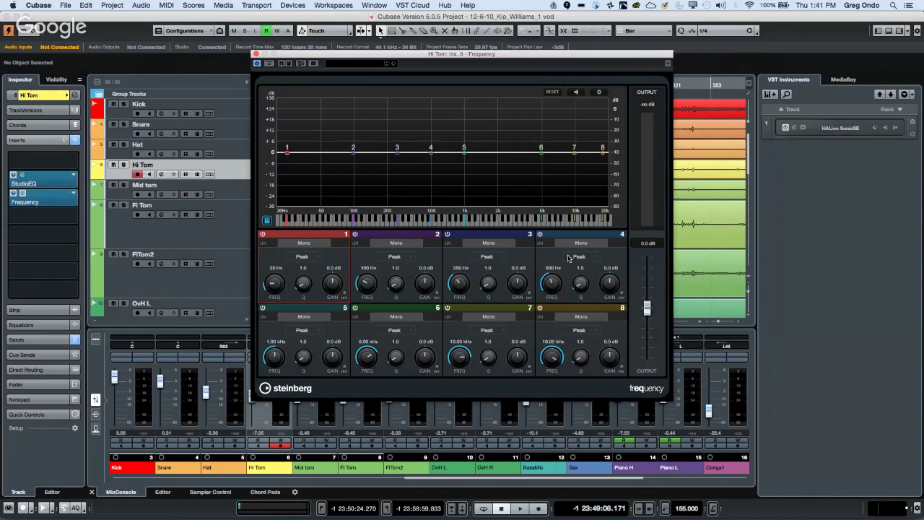
click(591, 246)
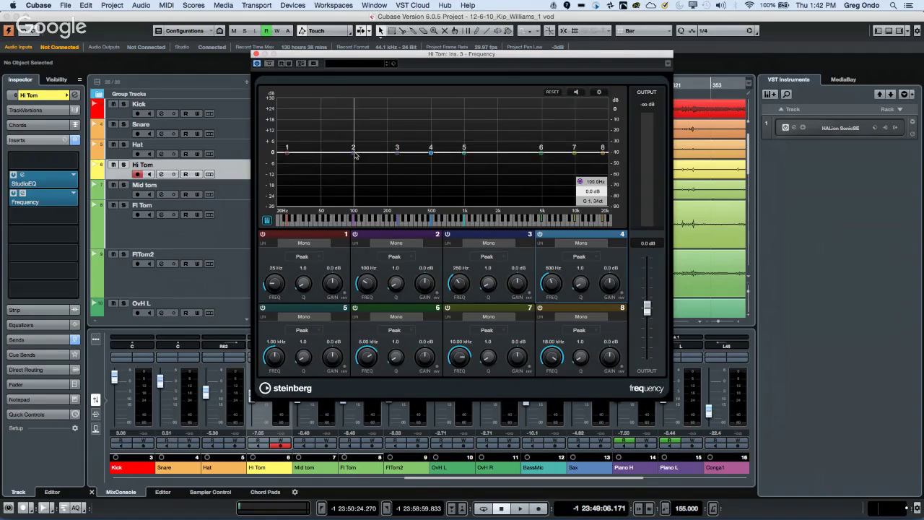
click(254, 54)
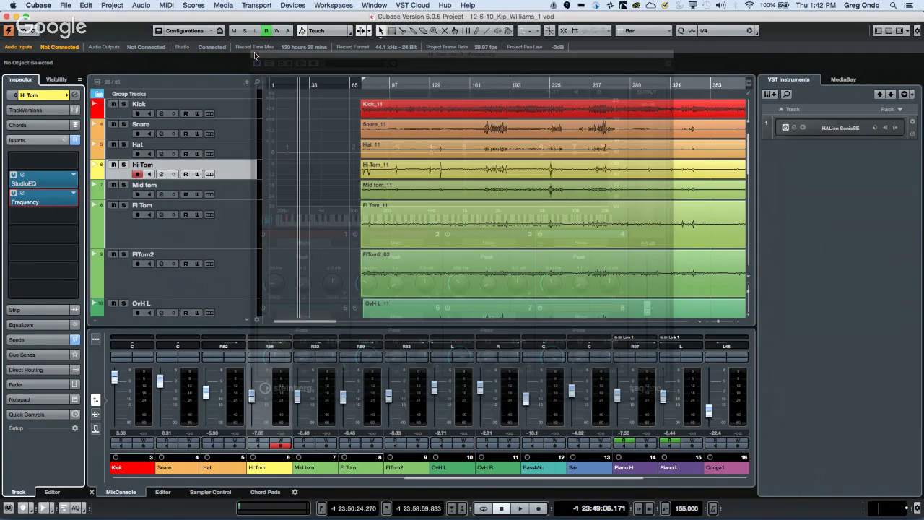
Replace the Vintage Open Deck insert on the Stereo Out channel with the Frequency EQ.
scroll(498, 389, right, 3)
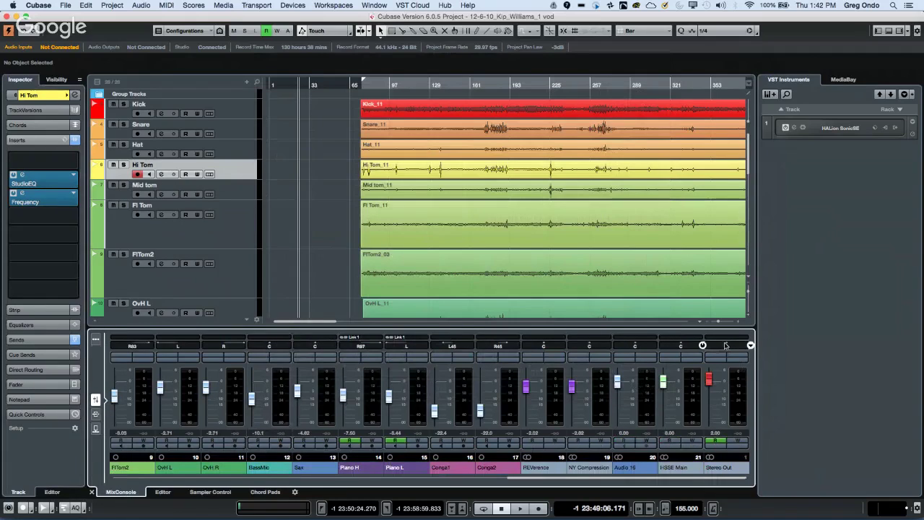
click(737, 361)
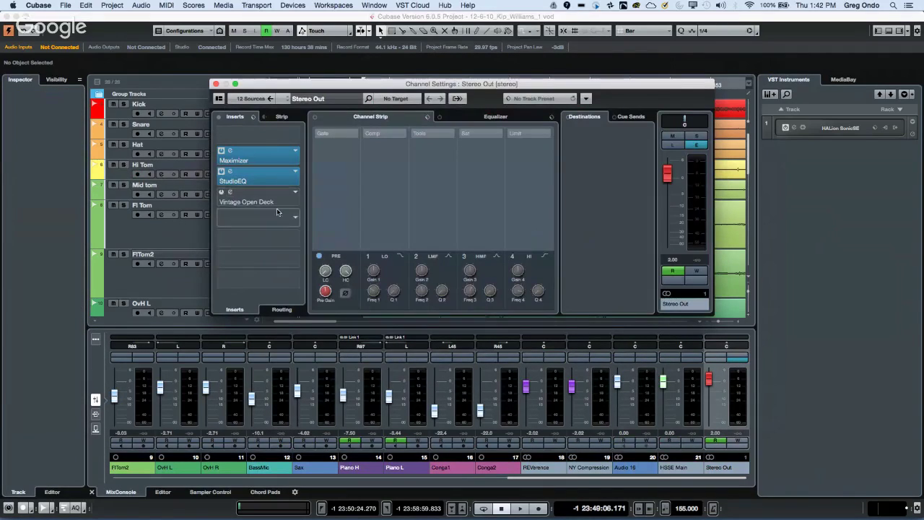
click(294, 193)
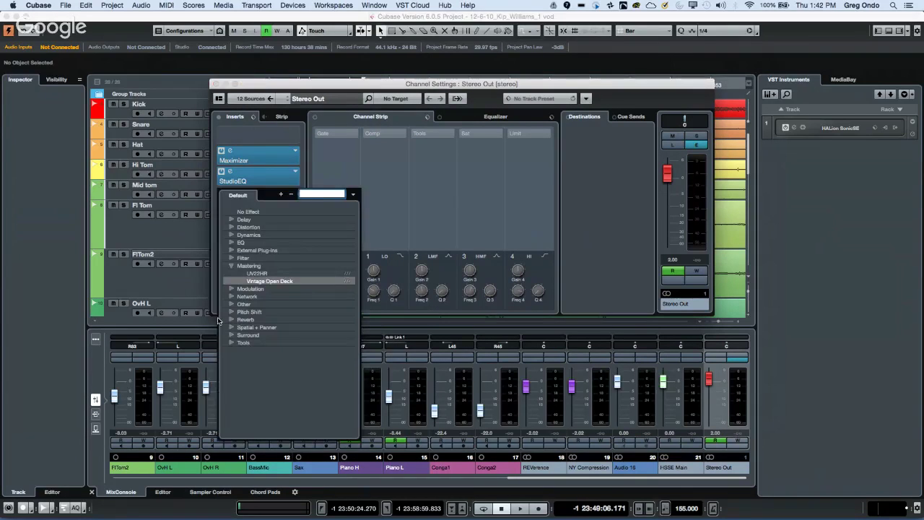
click(231, 242)
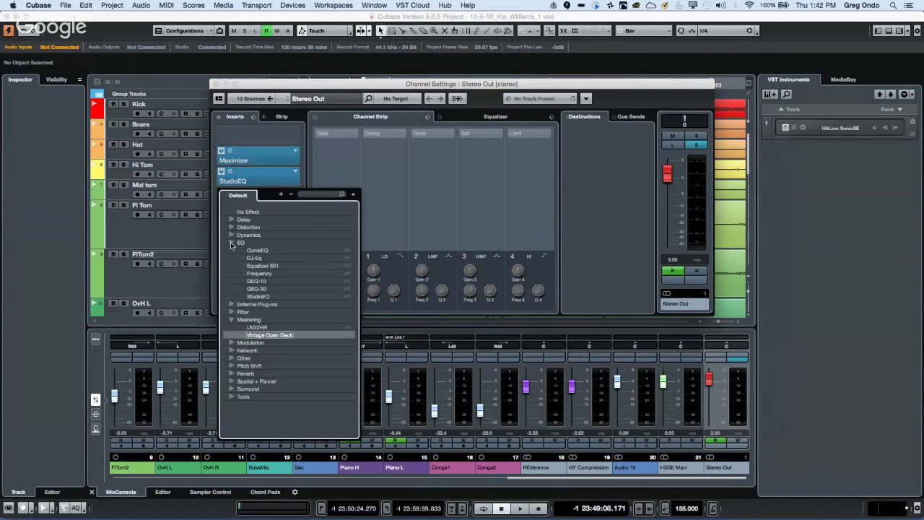
click(266, 274)
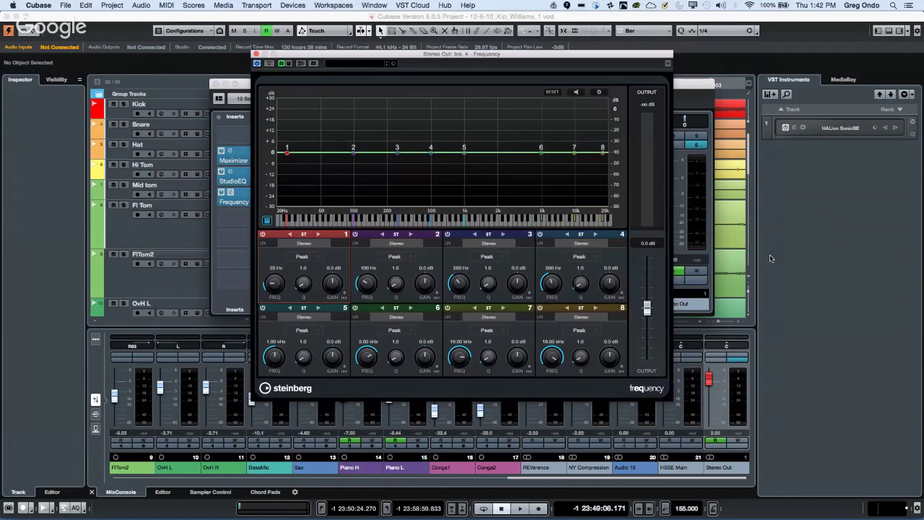
Switch band 3 of the Stereo Out's Frequency EQ to M/S and back to stereo, and close the plug-in and channel settings.
click(503, 234)
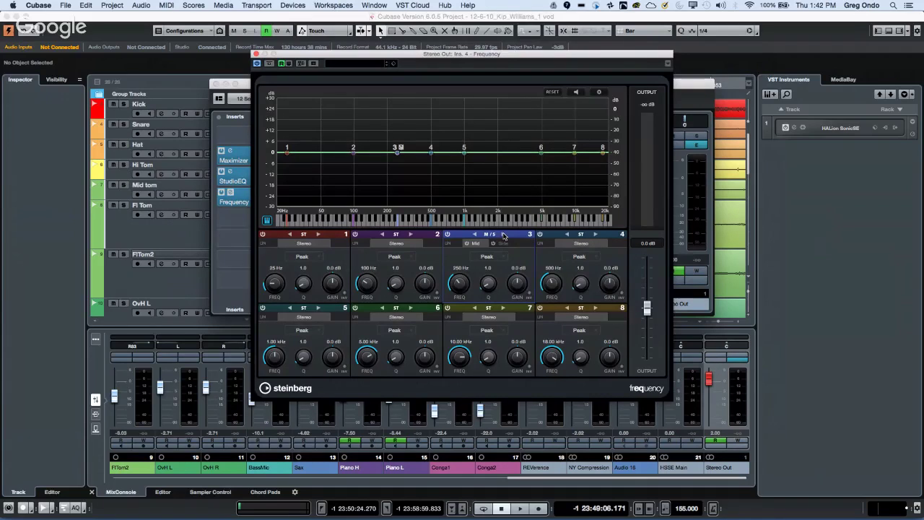
click(474, 234)
click(503, 235)
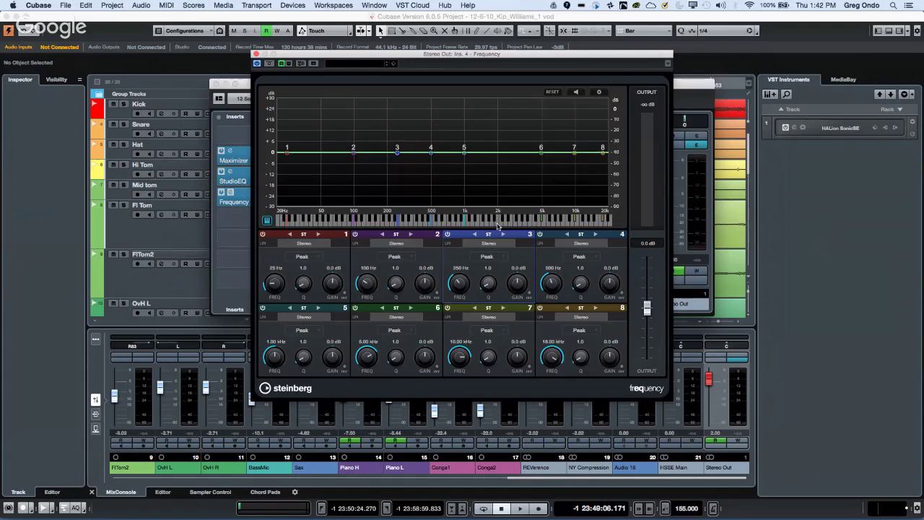
click(256, 53)
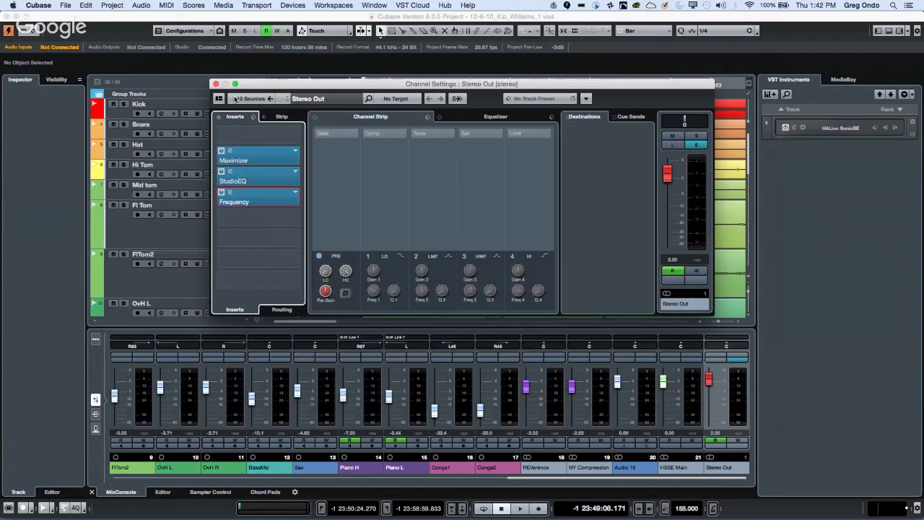
click(215, 85)
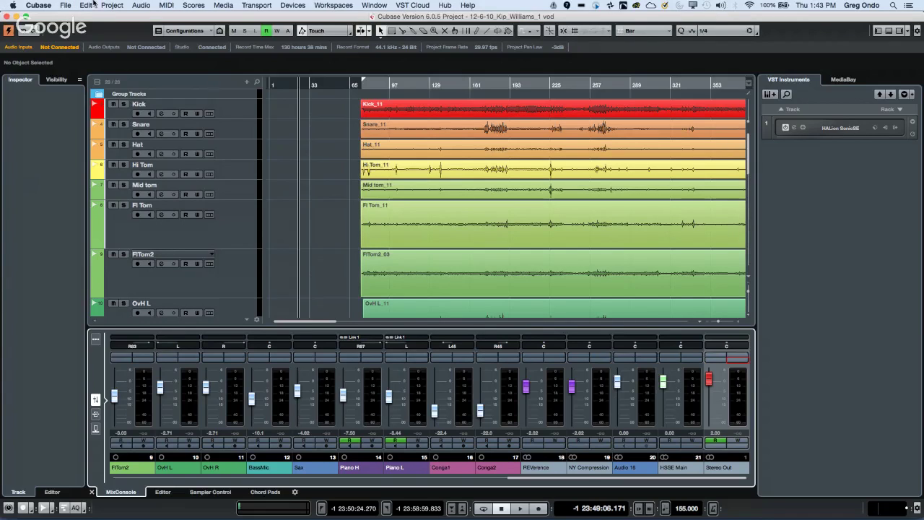
Examine the options for importing tracks from the project Upstream 032116.cpr in the 02 Upstream folder, and cancel the import.
click(65, 6)
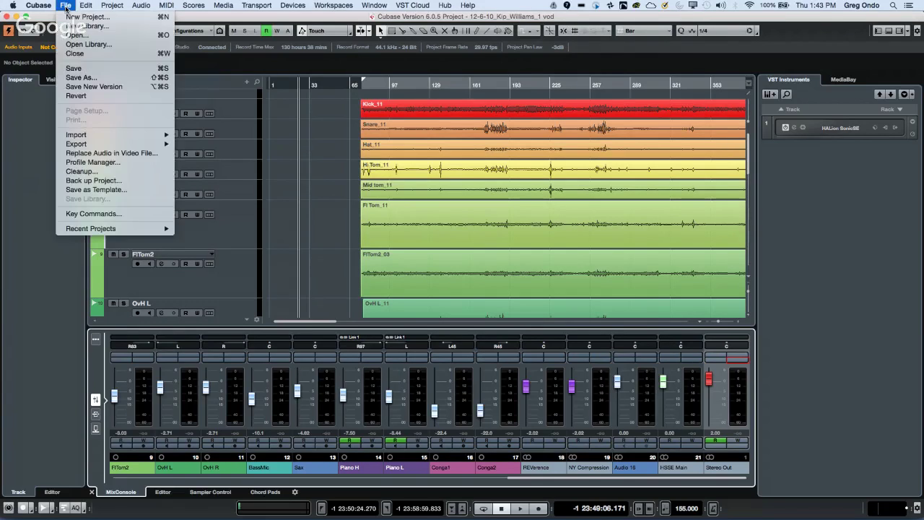
mouse_move(91, 138)
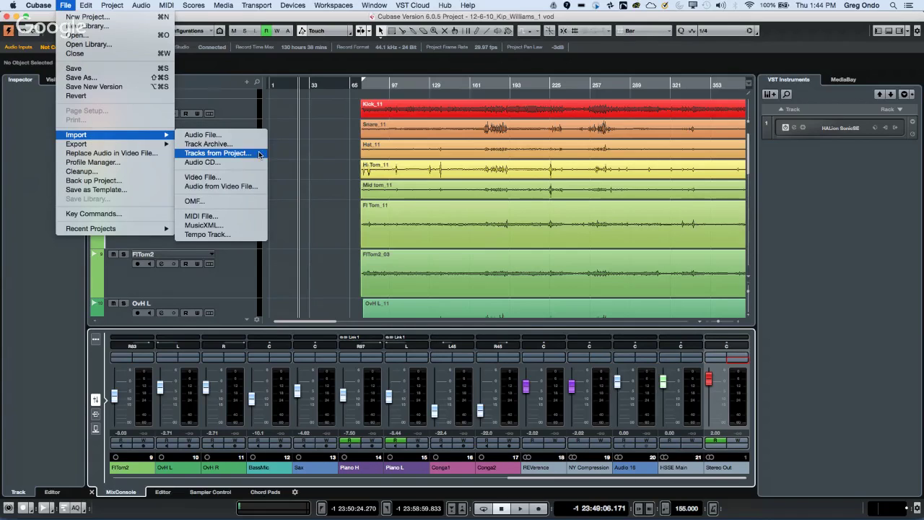
click(257, 154)
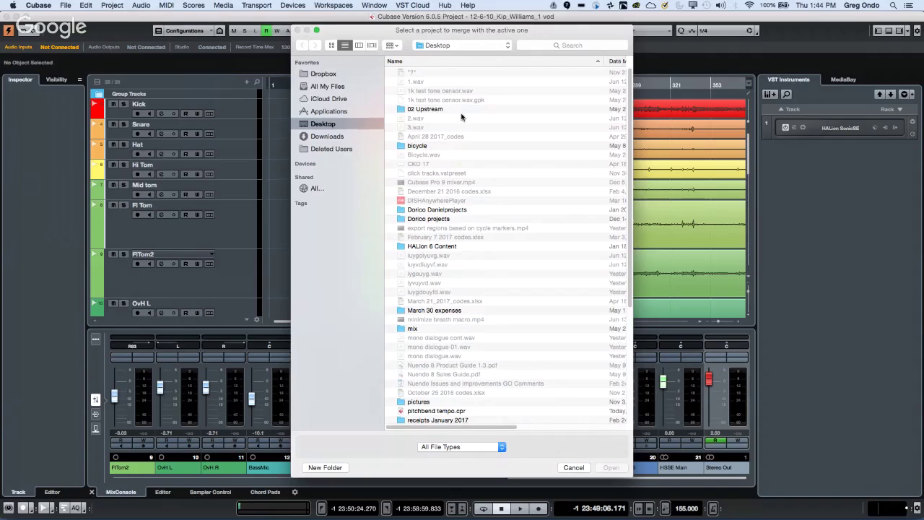
double_click(426, 110)
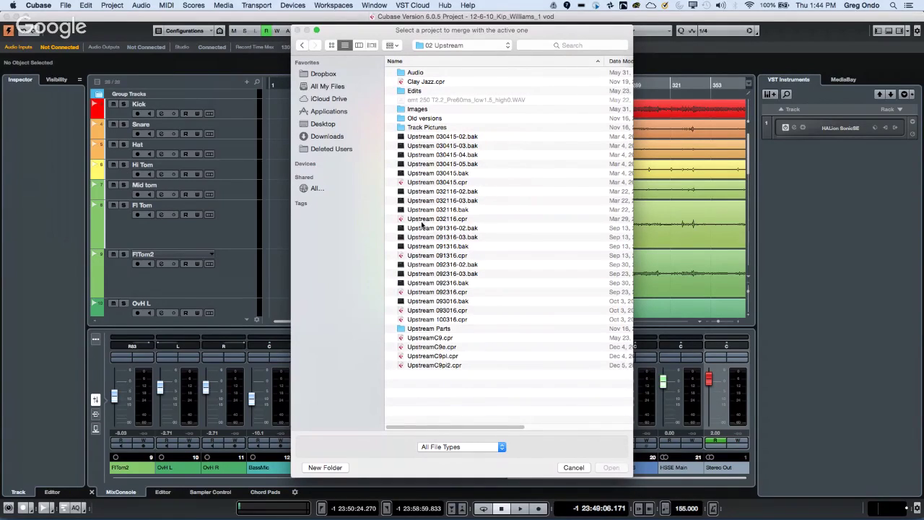
click(422, 219)
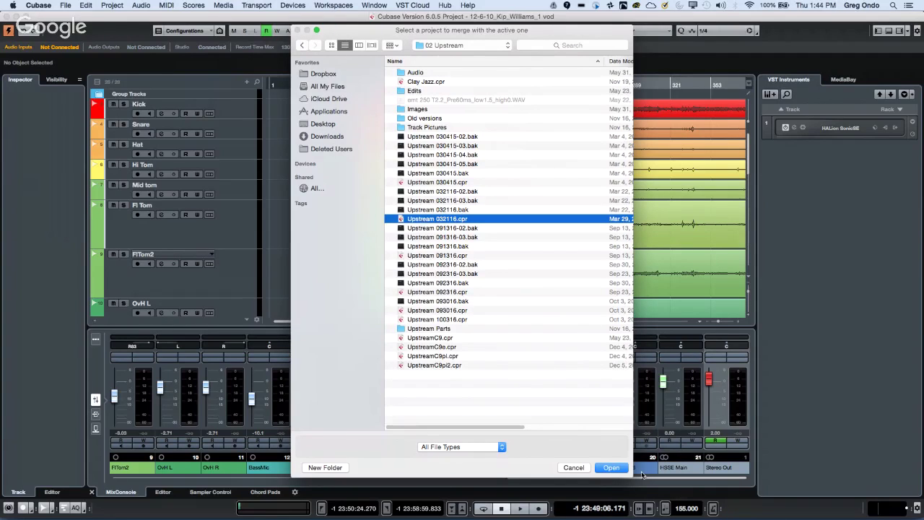
click(609, 469)
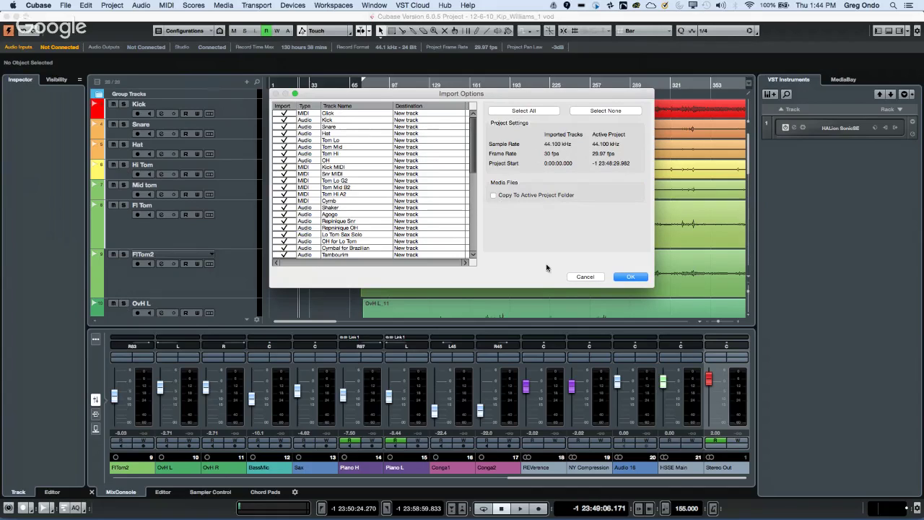
click(596, 277)
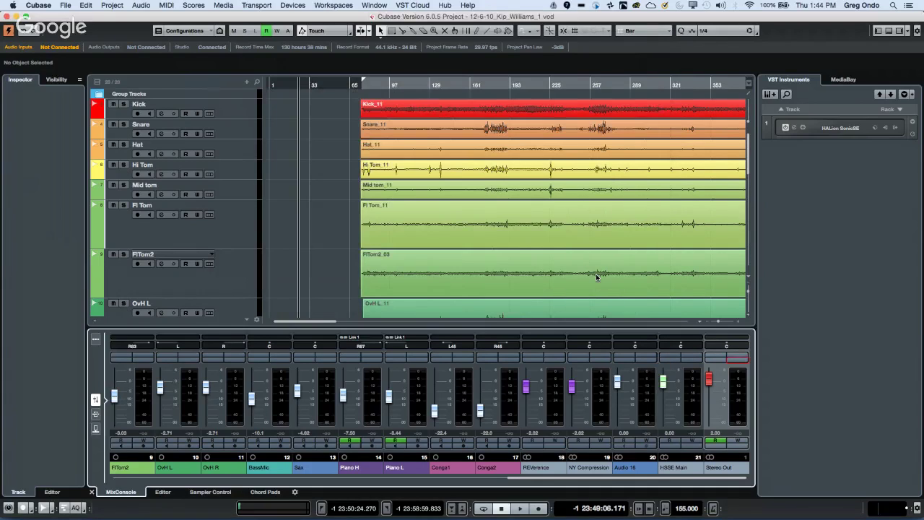
Set the On Import Audio Files preference for audio editing to Open Options Dialog, and cancel the preferences.
click(64, 5)
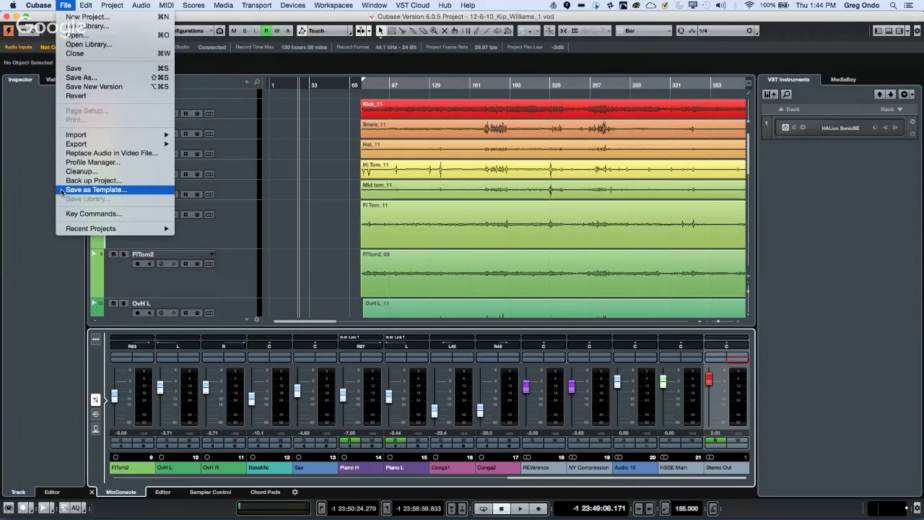
mouse_move(27, 4)
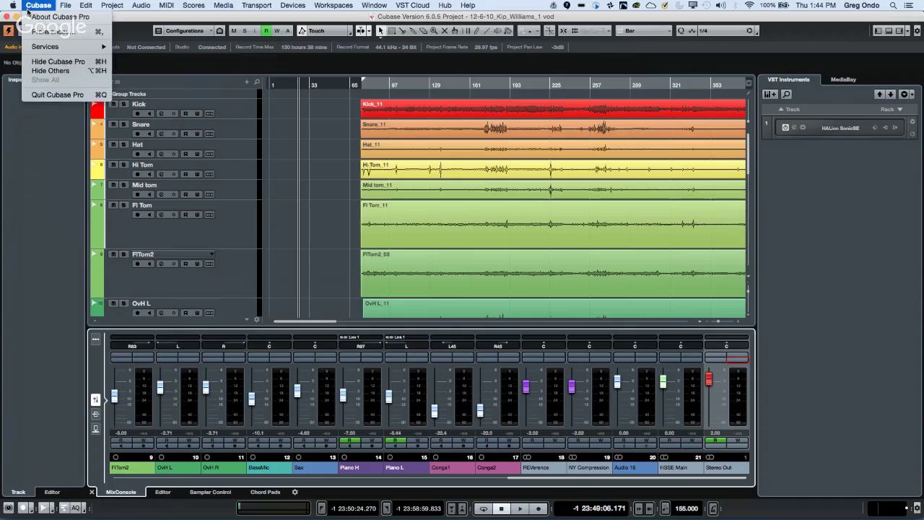
click(49, 33)
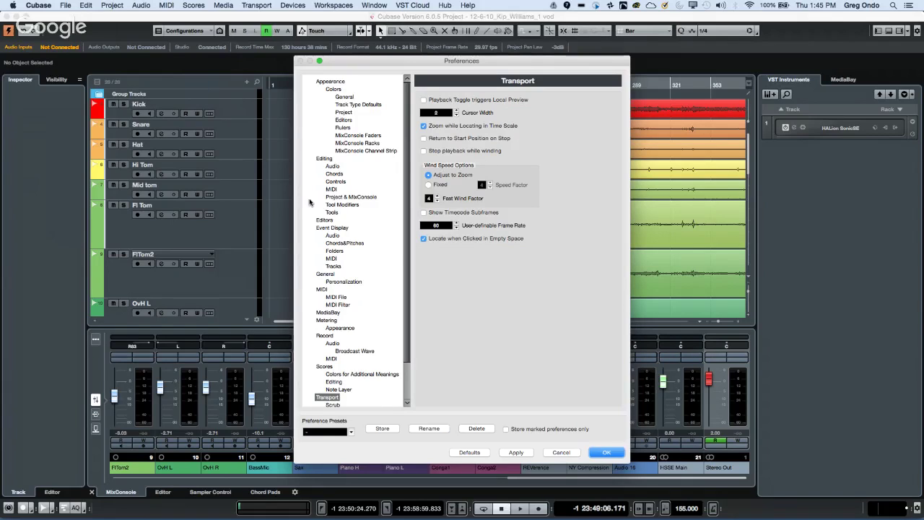
click(332, 167)
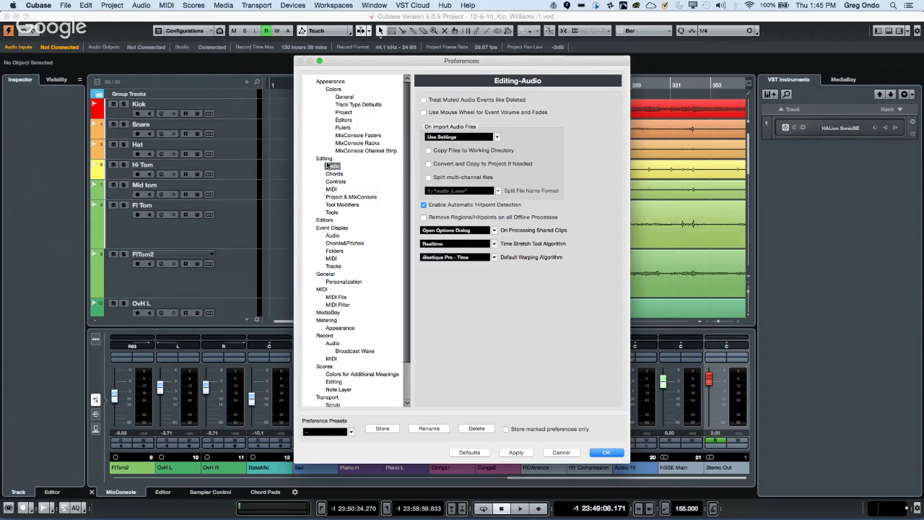
click(471, 138)
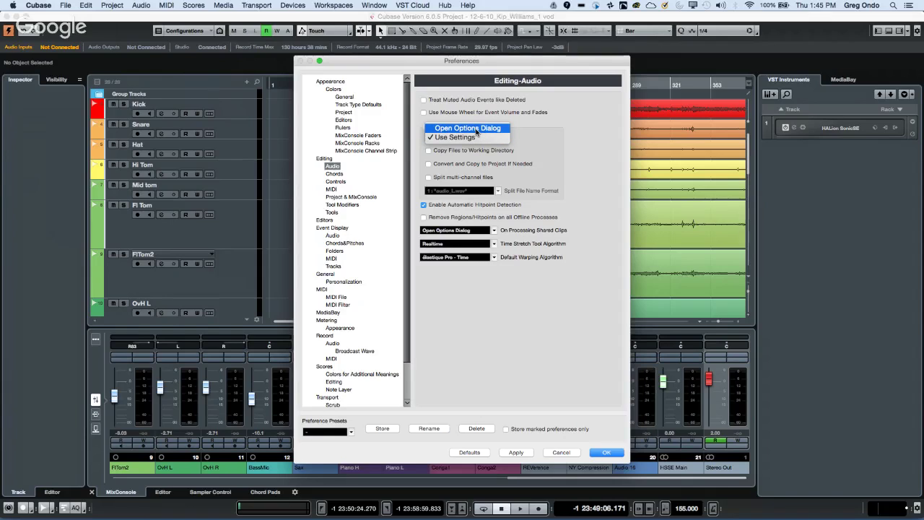
click(476, 130)
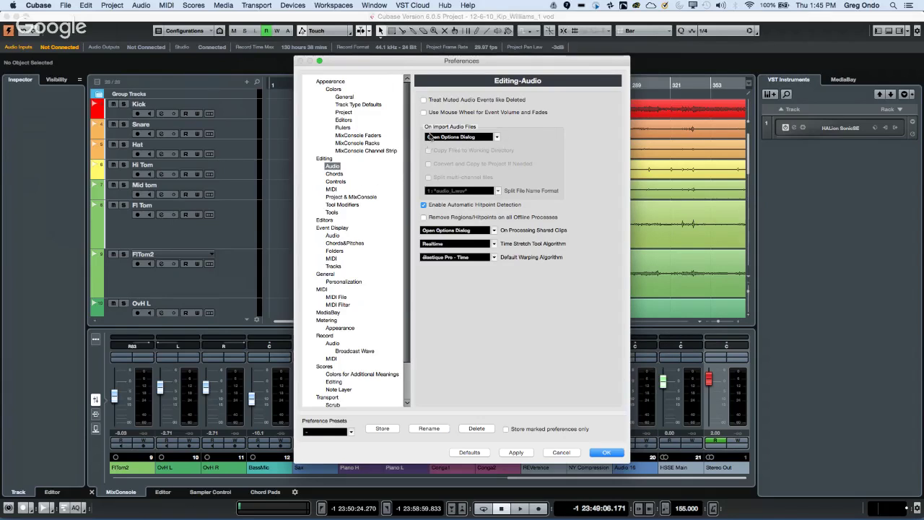
click(487, 137)
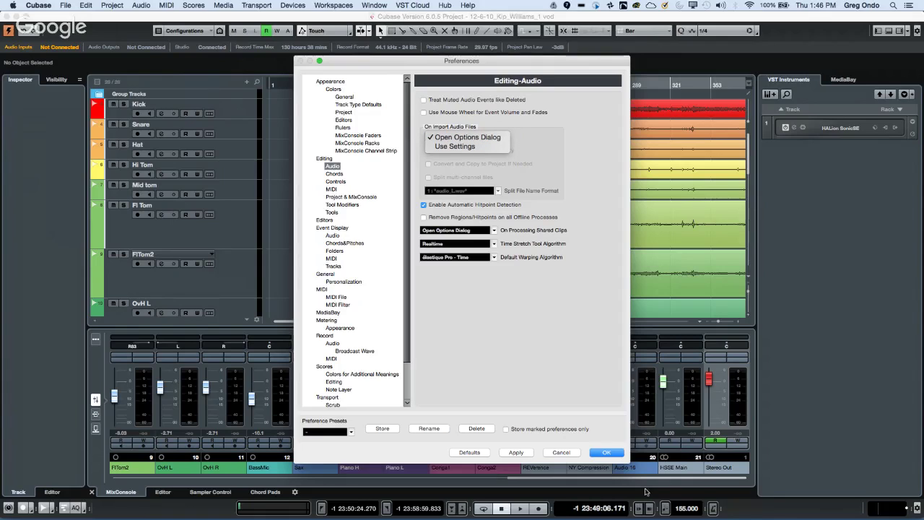
click(575, 453)
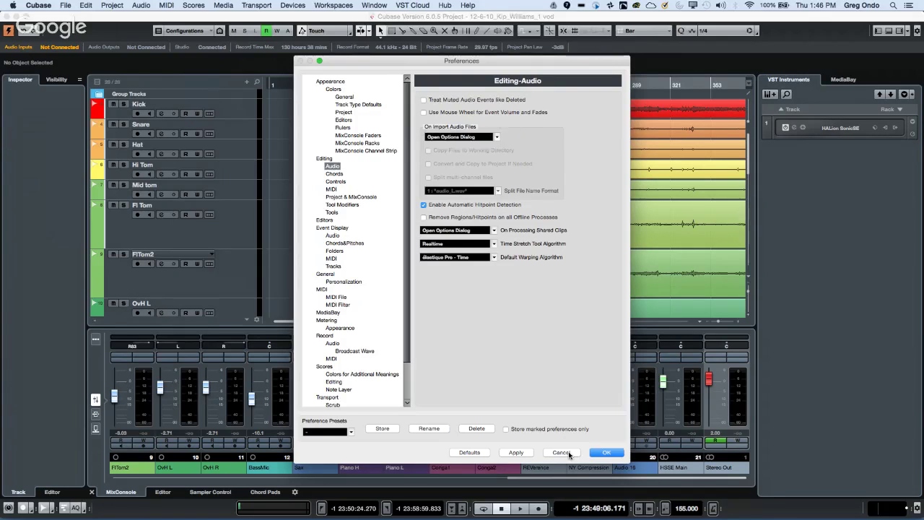
click(571, 453)
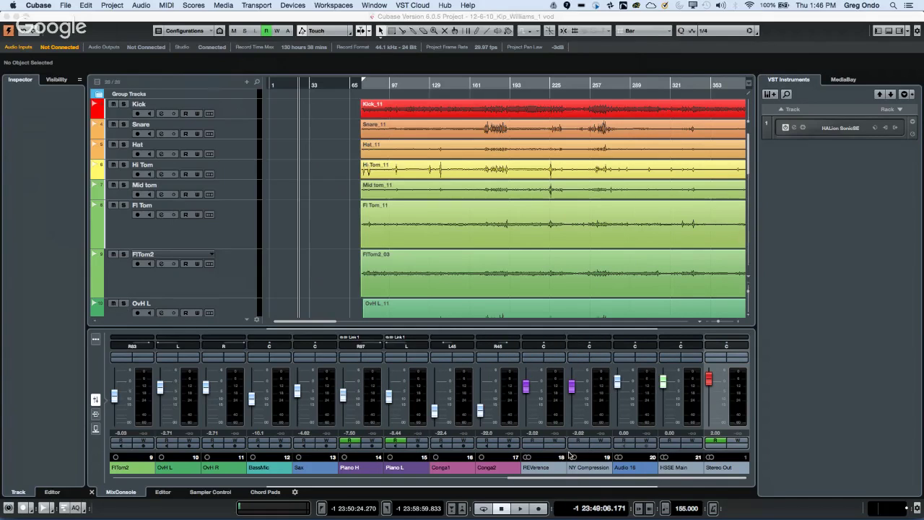
Open the Pool, examine the sample rate choices for converting the Conga2_01 clip, cancel the conversion, and close the Pool.
click(193, 5)
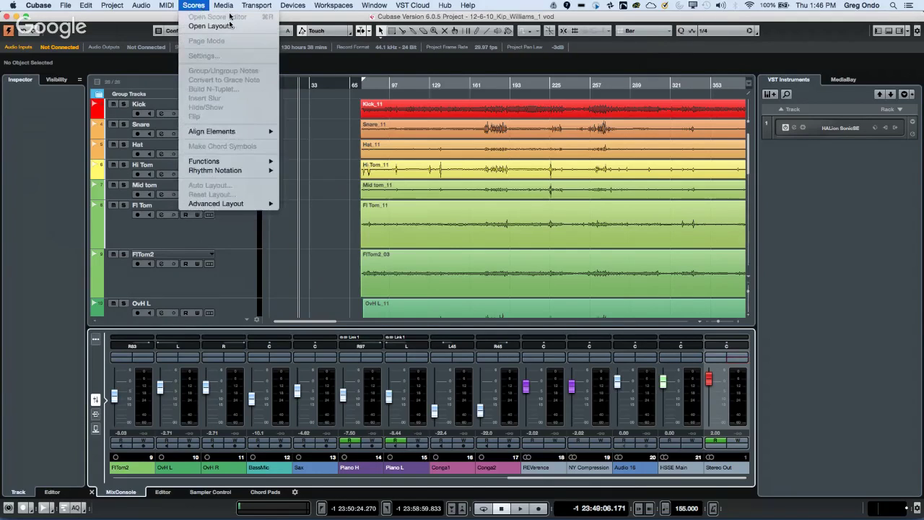
mouse_move(231, 4)
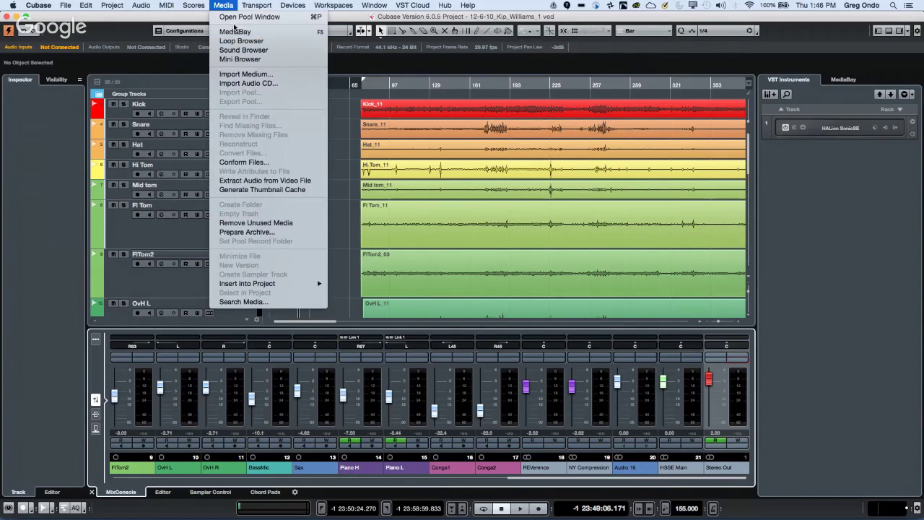
click(238, 17)
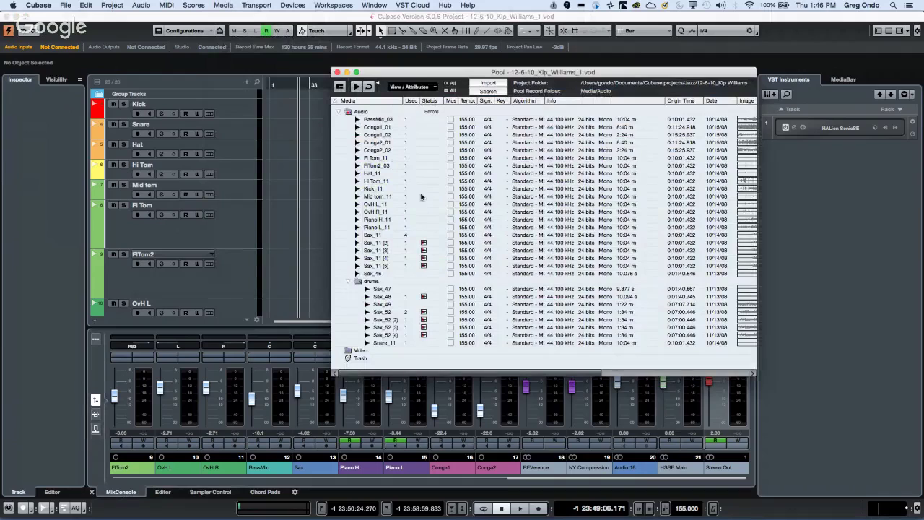
right_click(366, 144)
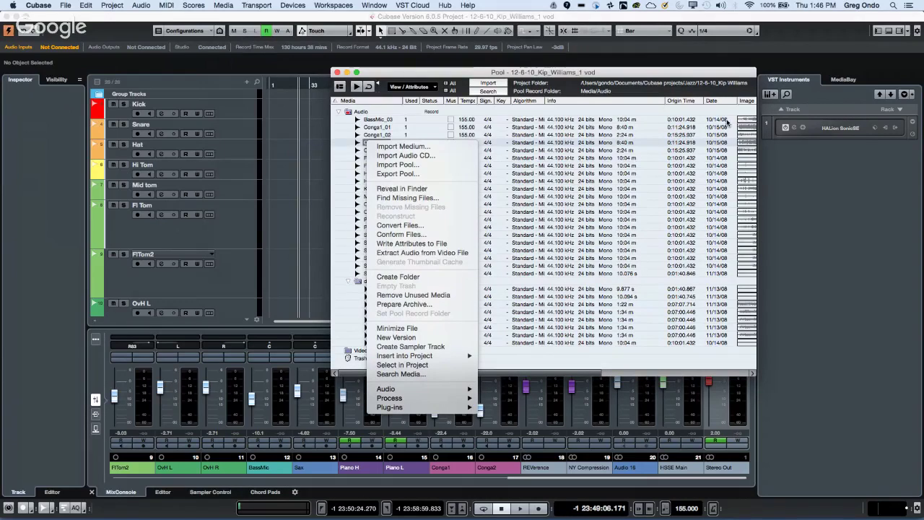
click(469, 132)
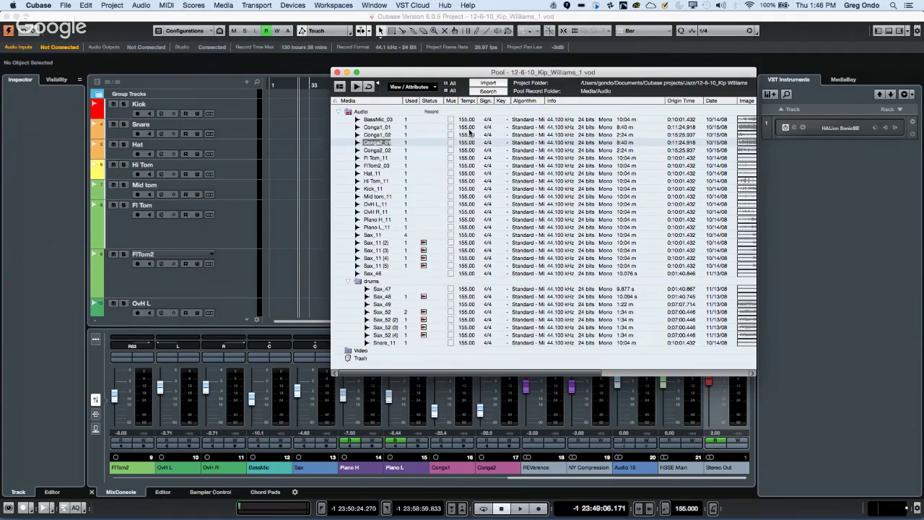
right_click(363, 142)
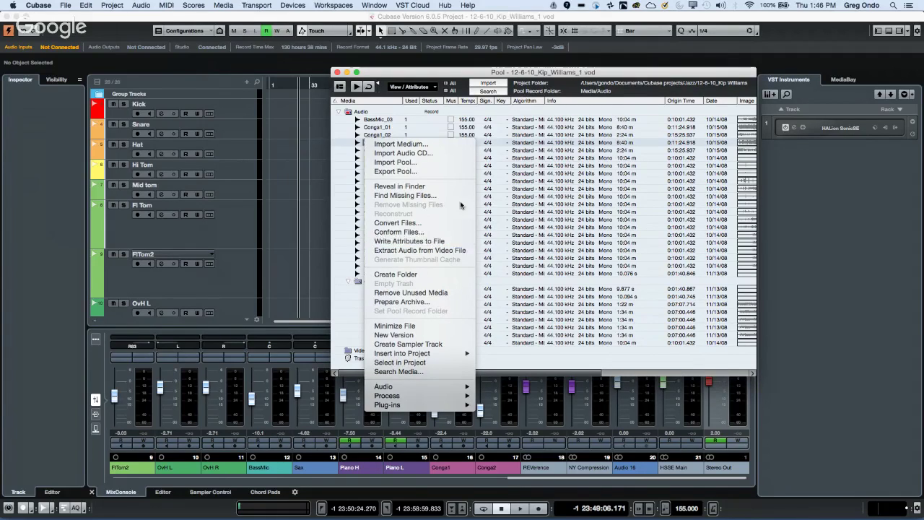
click(401, 224)
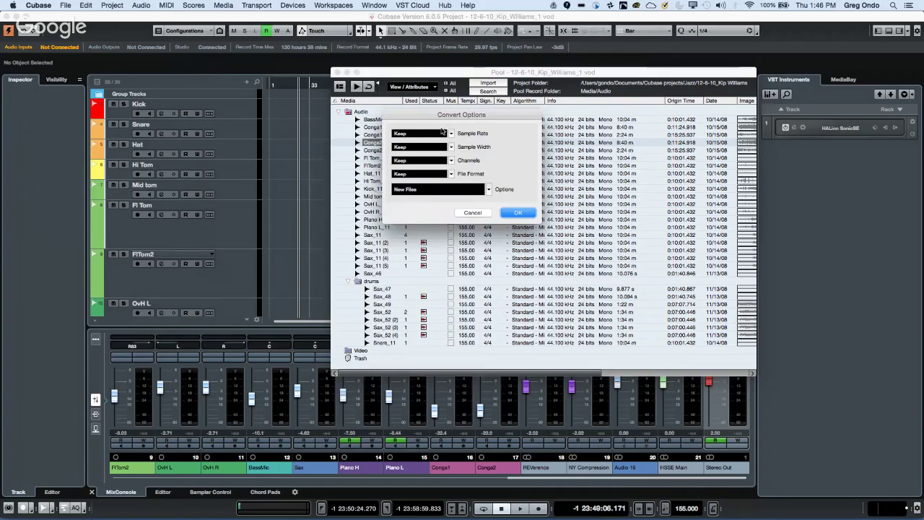
click(452, 136)
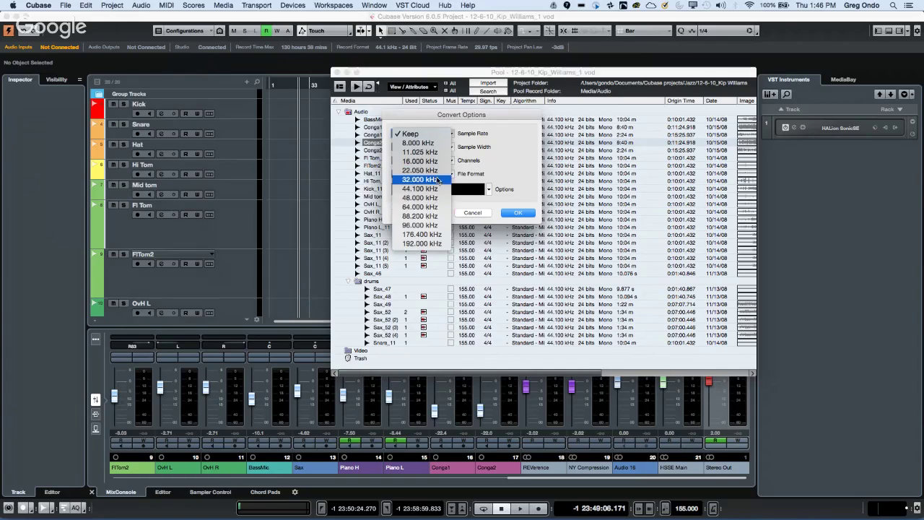
click(482, 214)
click(482, 214)
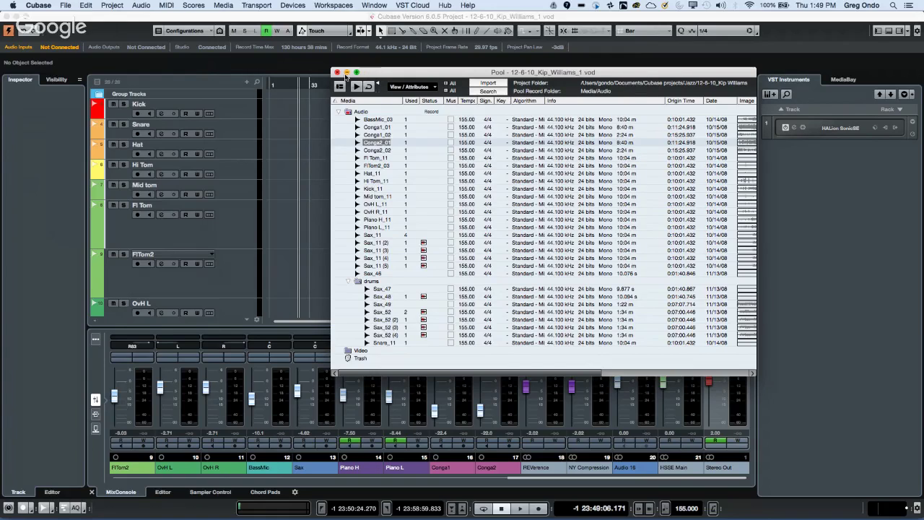
click(337, 73)
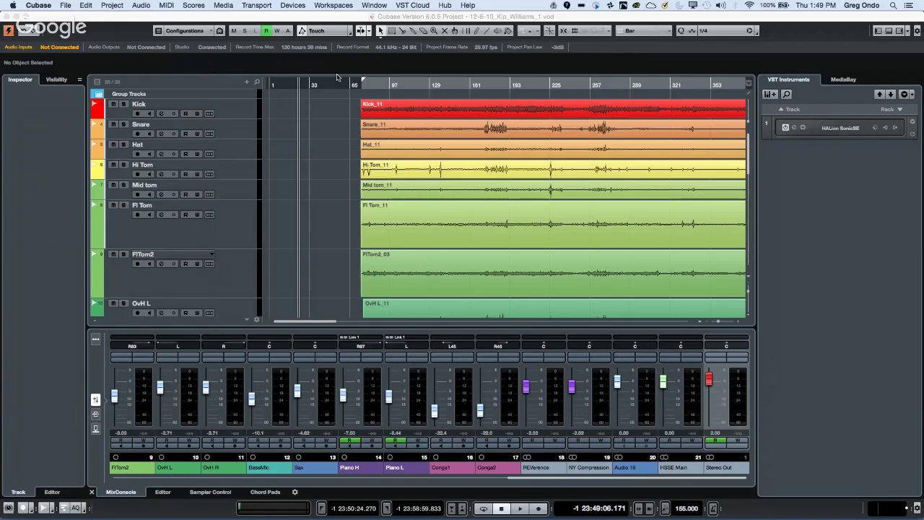
Add three MIDI tracks below the Snare track.
click(233, 129)
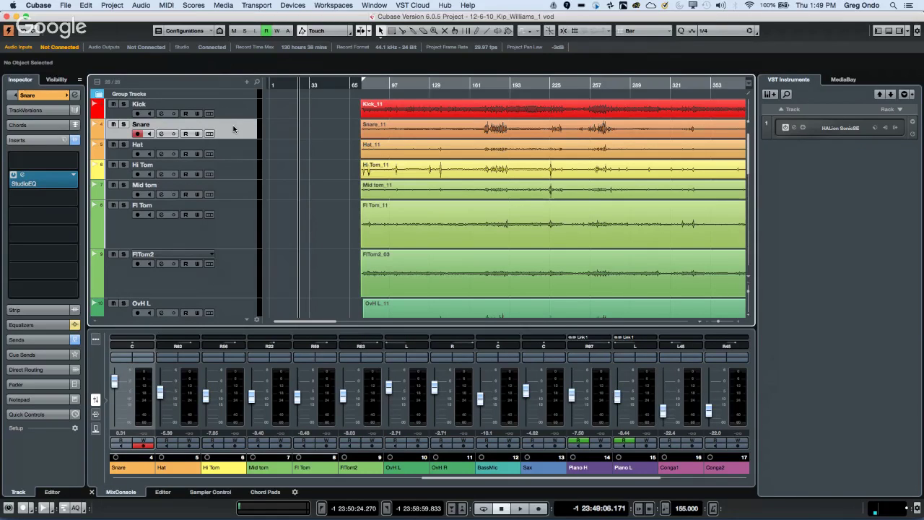
right_click(233, 128)
mouse_move(338, 129)
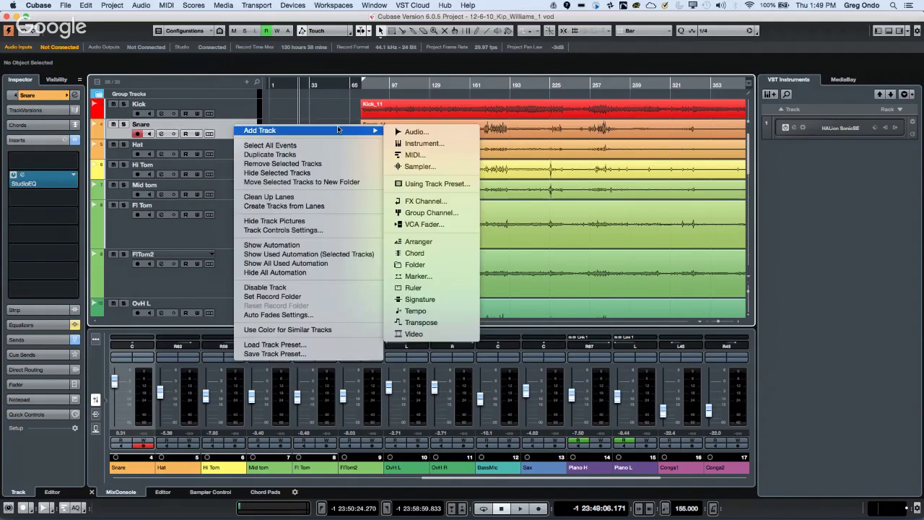
click(437, 157)
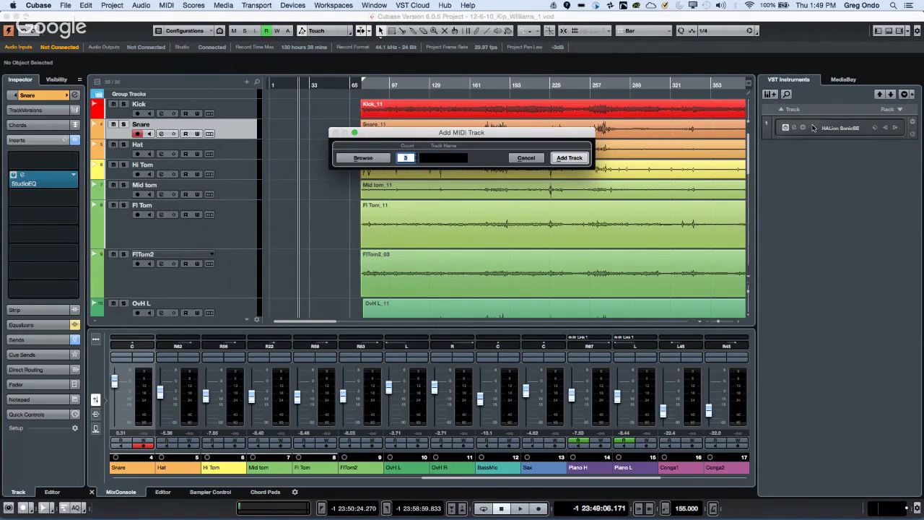
click(579, 163)
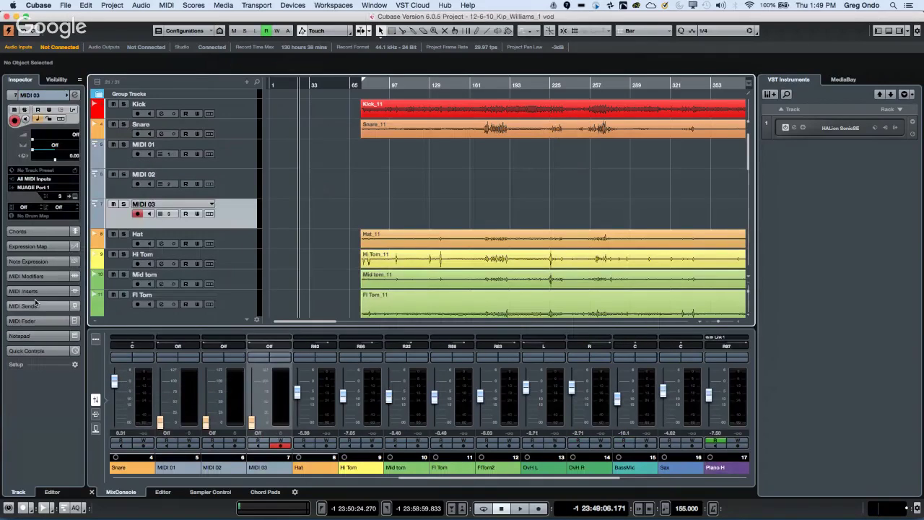
Select the three new MIDI tracks and draw a MIDI part on MIDI 01 from about bar 116 to bar 271.
right_click(453, 140)
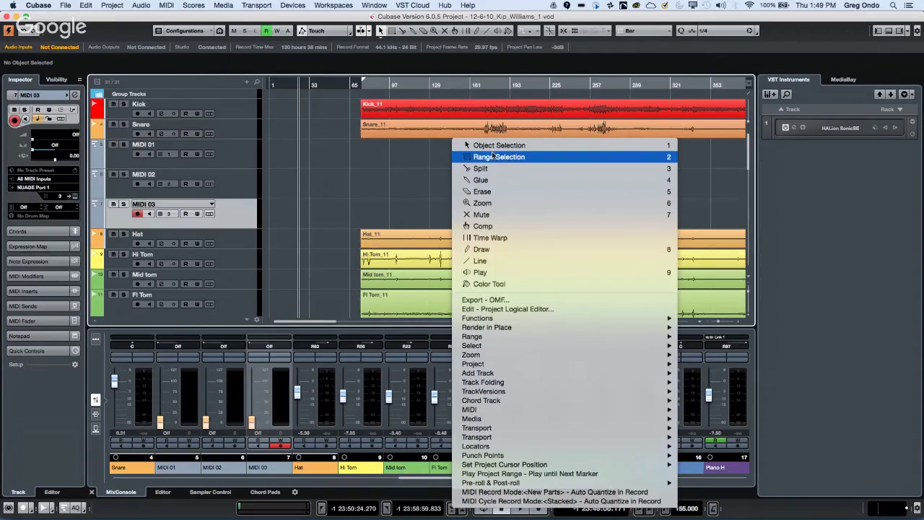
click(504, 260)
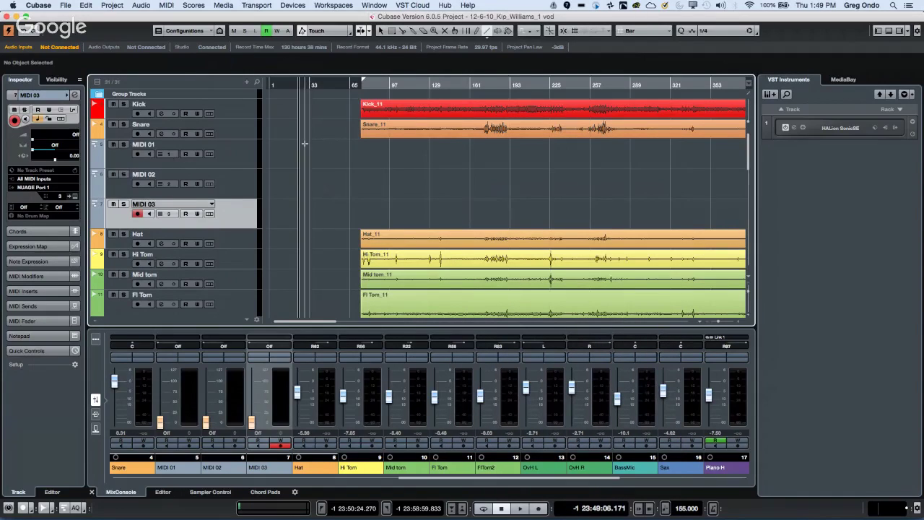
shift+click(246, 154)
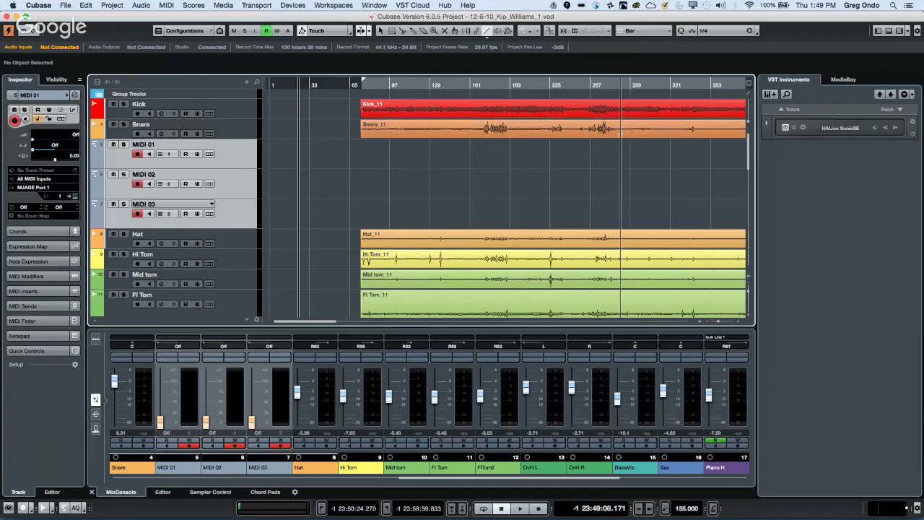
right_click(437, 141)
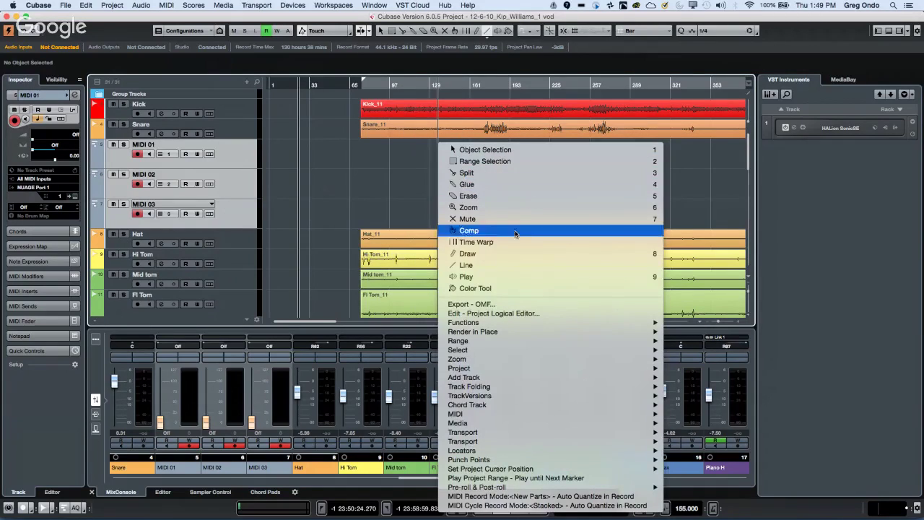
click(519, 254)
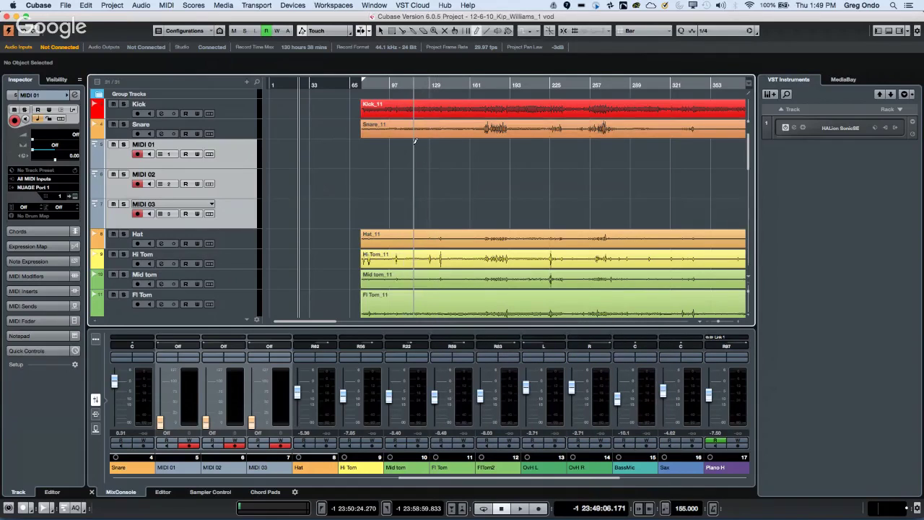
drag(414, 142, 608, 126)
Open the new MIDI 01 part in the Key Editor.
right_click(495, 150)
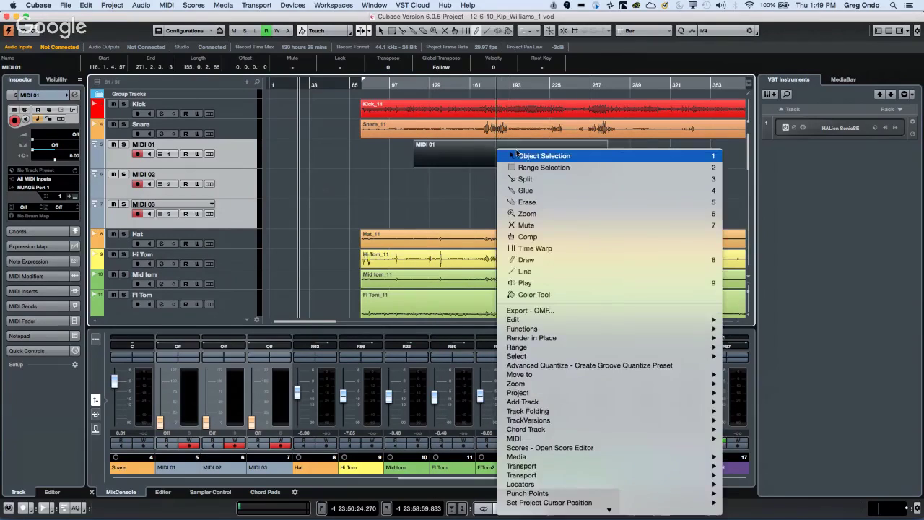
click(505, 155)
double_click(453, 151)
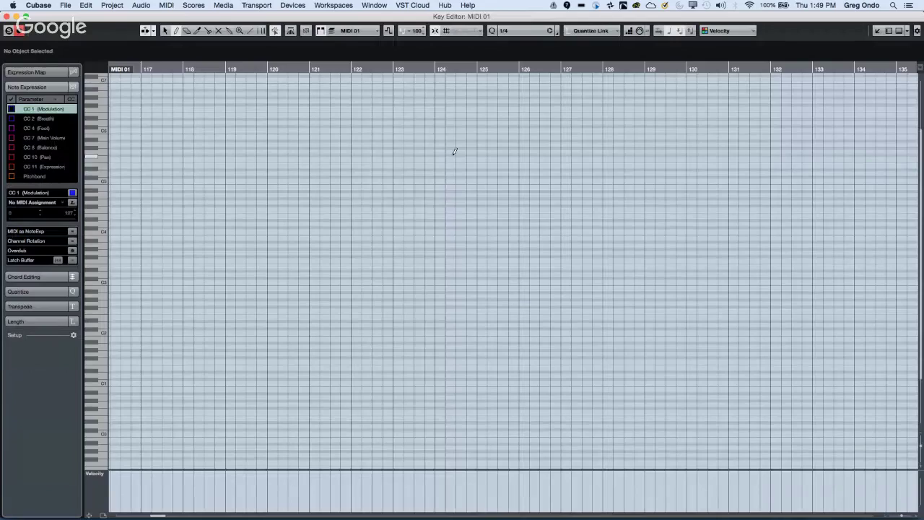
Draw 17 notes of varied pitch and length in the MIDI 01 part, scattered across bars 116 to 126.
right_click(404, 196)
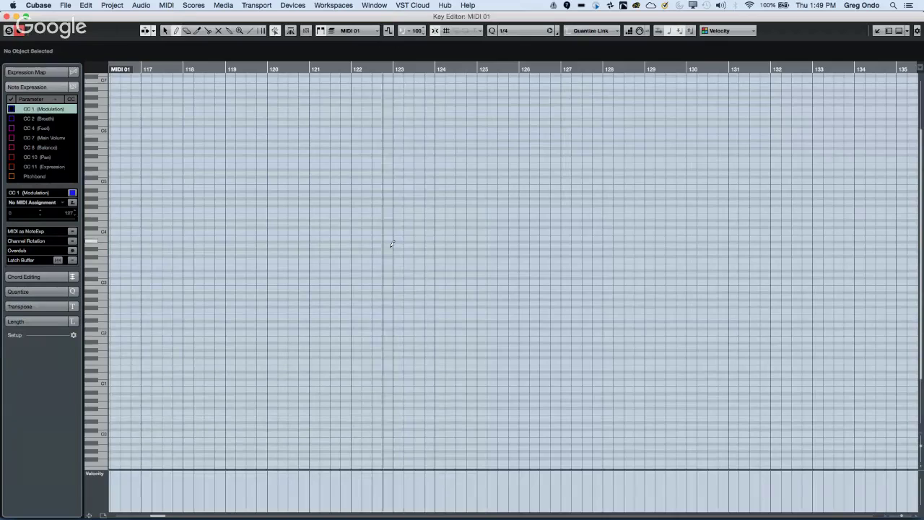
drag(393, 259, 412, 259)
drag(383, 298, 402, 299)
click(340, 241)
click(393, 194)
drag(403, 223, 455, 223)
click(466, 309)
click(414, 338)
click(122, 329)
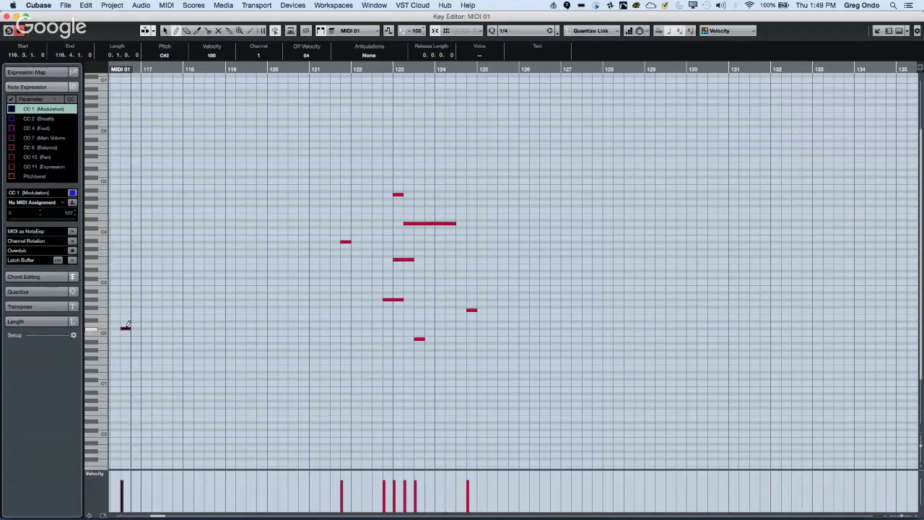
drag(215, 136, 320, 137)
drag(288, 227, 320, 226)
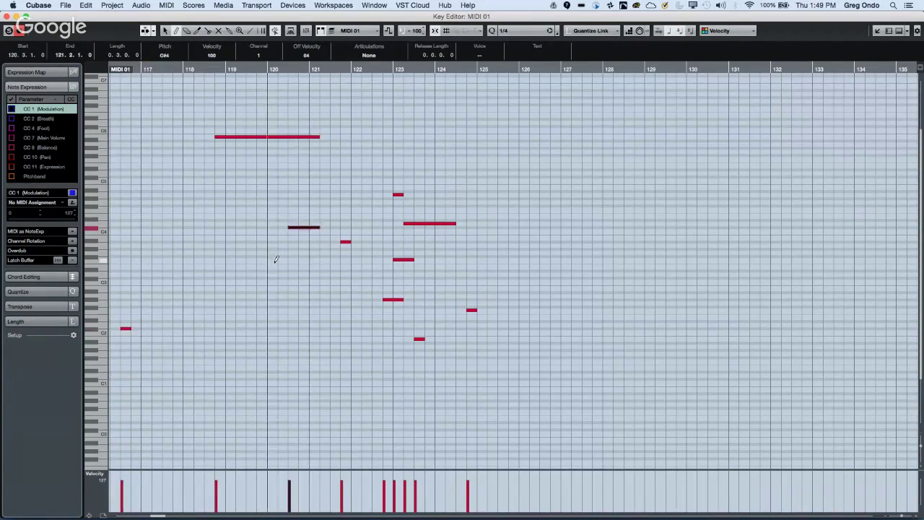
drag(267, 259, 340, 259)
drag(235, 321, 256, 320)
drag(246, 328, 320, 327)
drag(487, 407, 518, 407)
click(524, 371)
drag(278, 440, 340, 440)
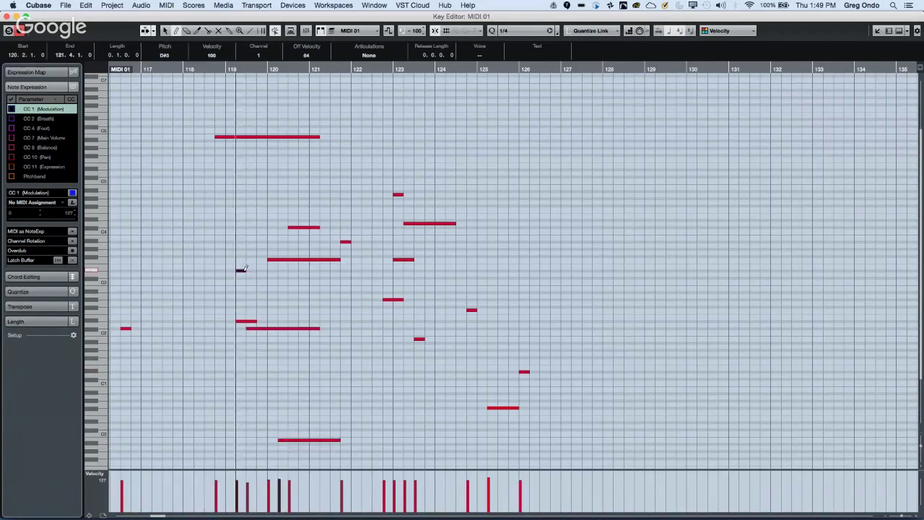
drag(236, 270, 362, 270)
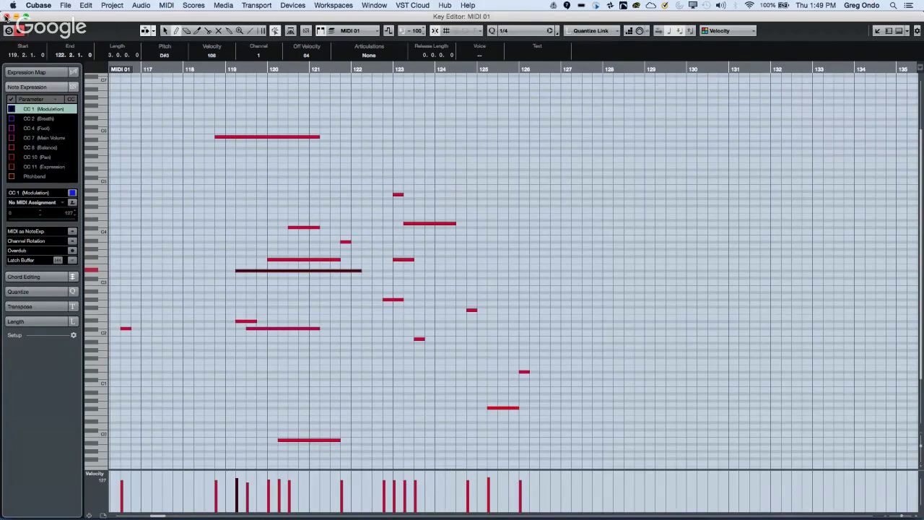
Close the Key Editor and copy the MIDI 01 part onto the MIDI 02 and MIDI 03 tracks.
click(7, 17)
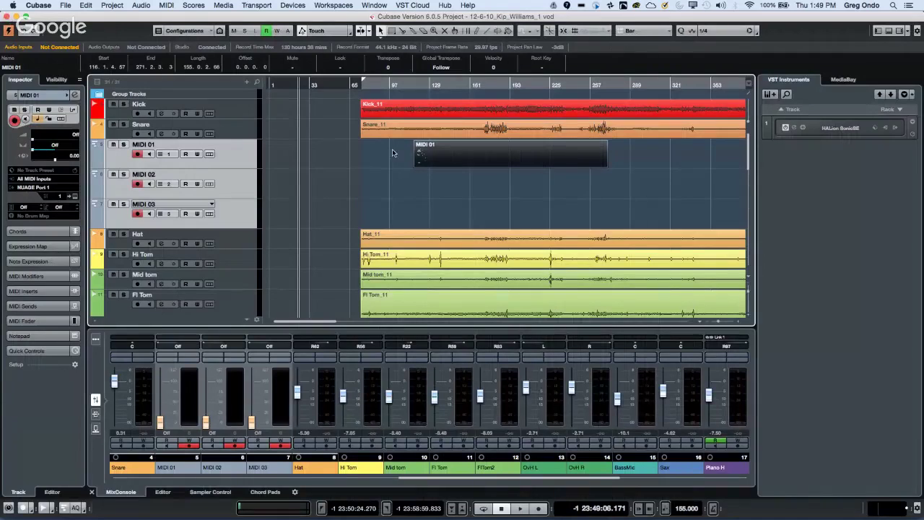
click(430, 145)
drag(445, 154, 445, 209)
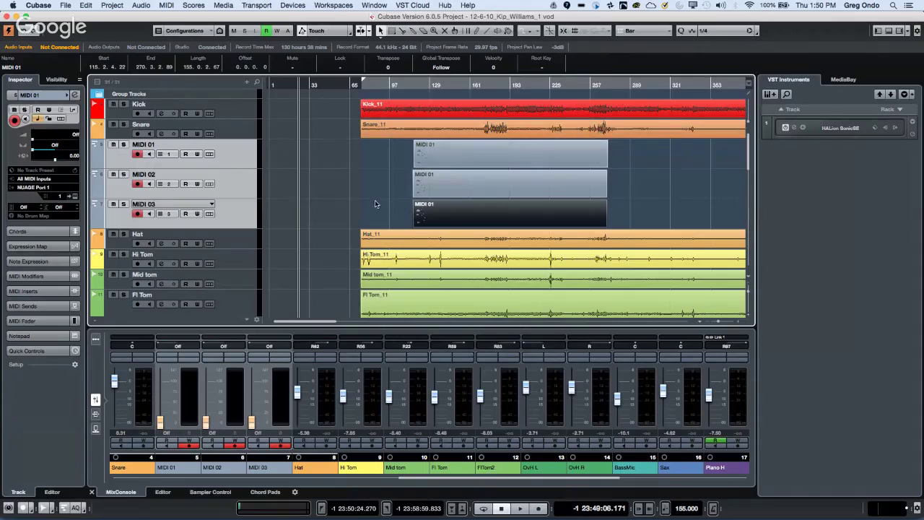
Open the MIDI 01 track's part in the Key Editor at its notes and make the velocity lane taller.
double_click(461, 140)
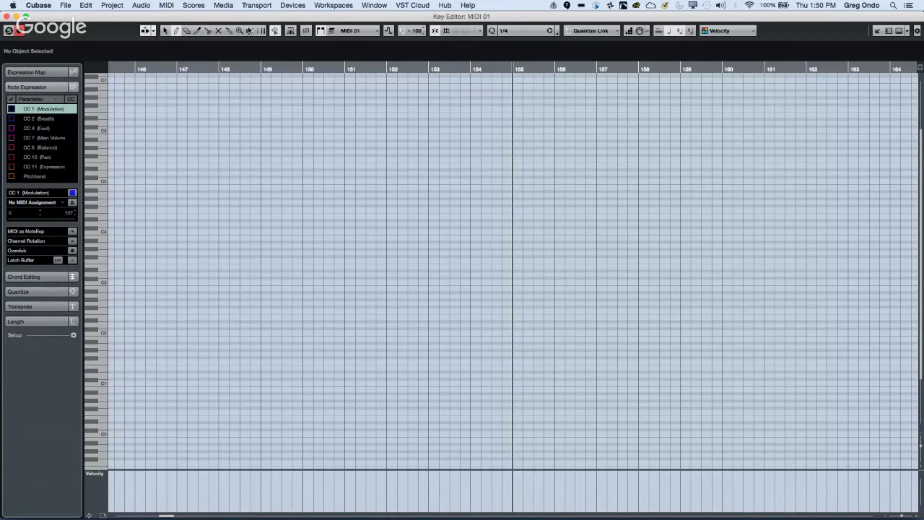
drag(203, 68, 58, 161)
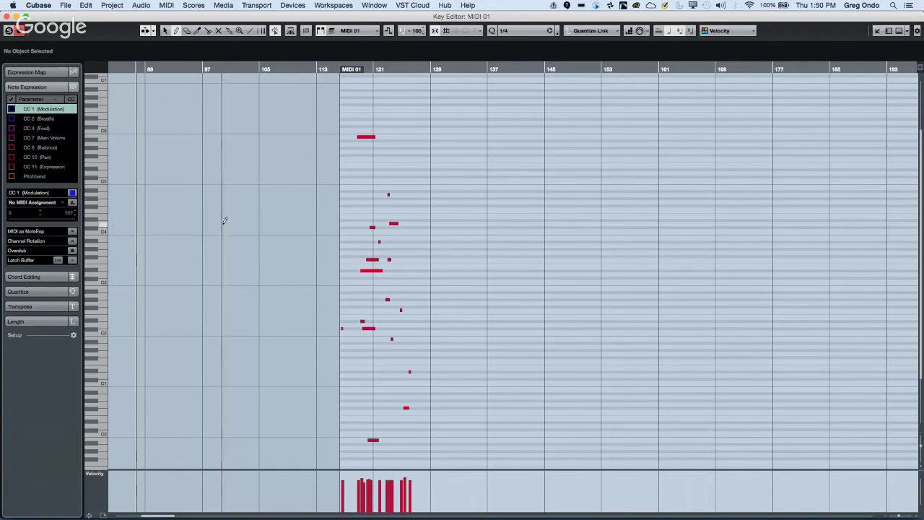
click(355, 69)
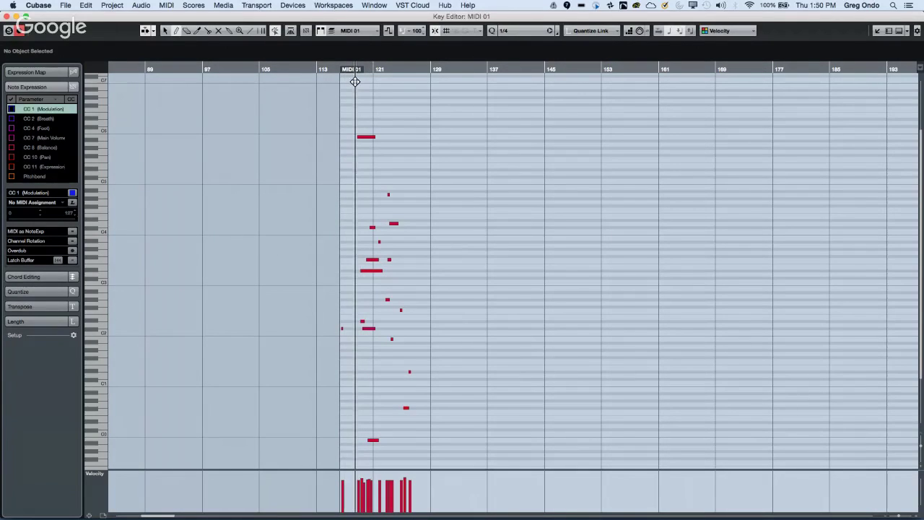
drag(355, 81, 380, 129)
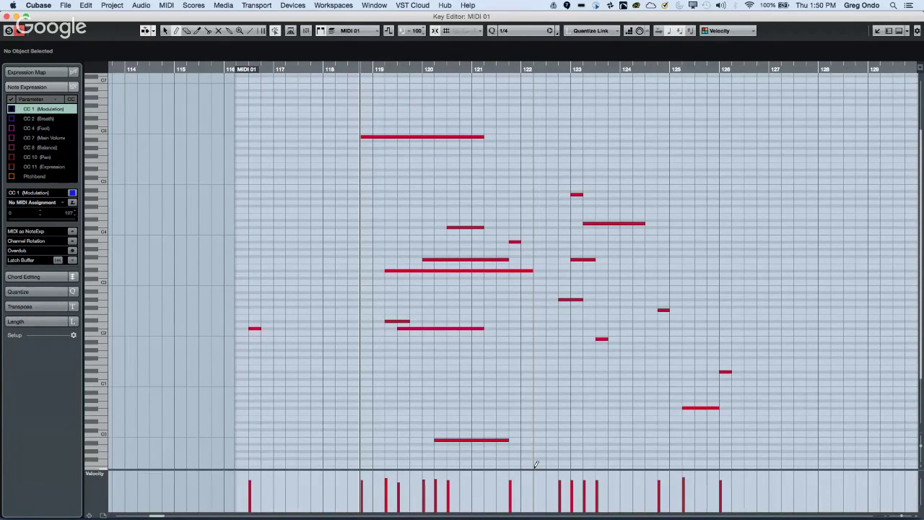
drag(534, 470, 531, 387)
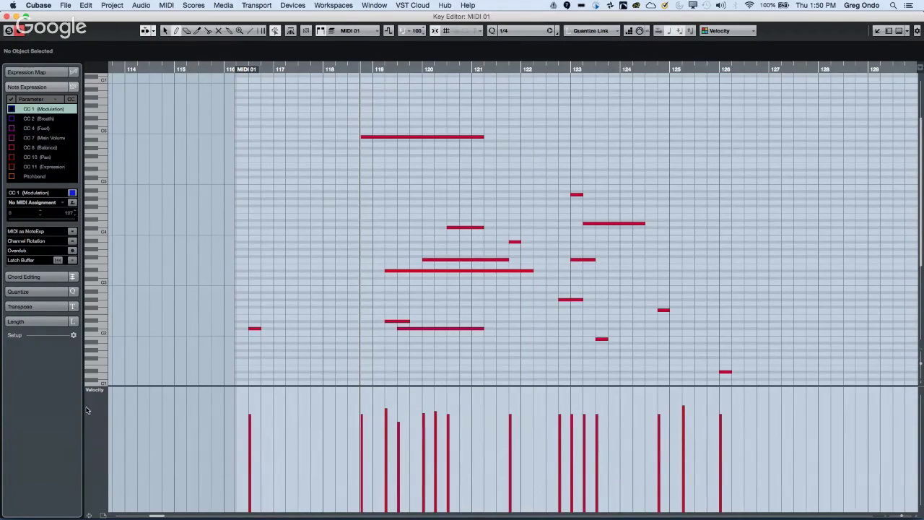
Switch the controller lane to Pitchbend and draw a freehand curve from about bar 117 to bar 126.
click(102, 389)
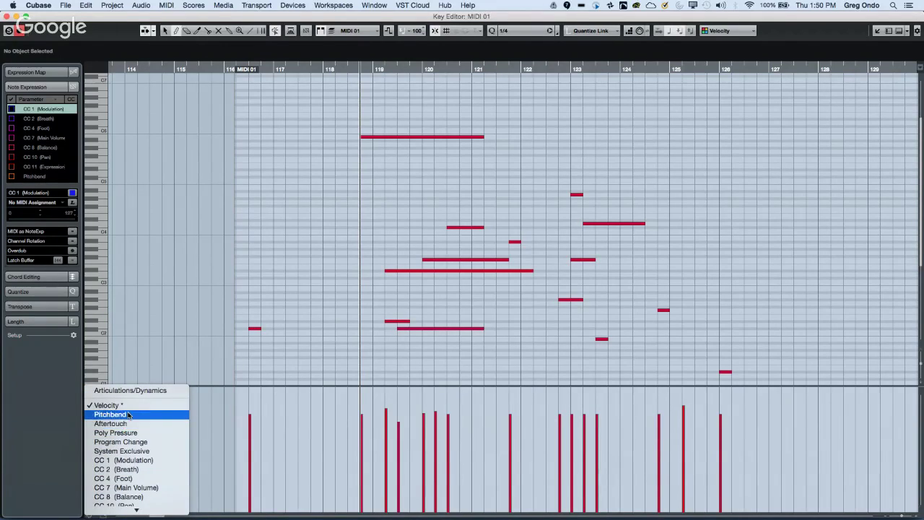
click(110, 415)
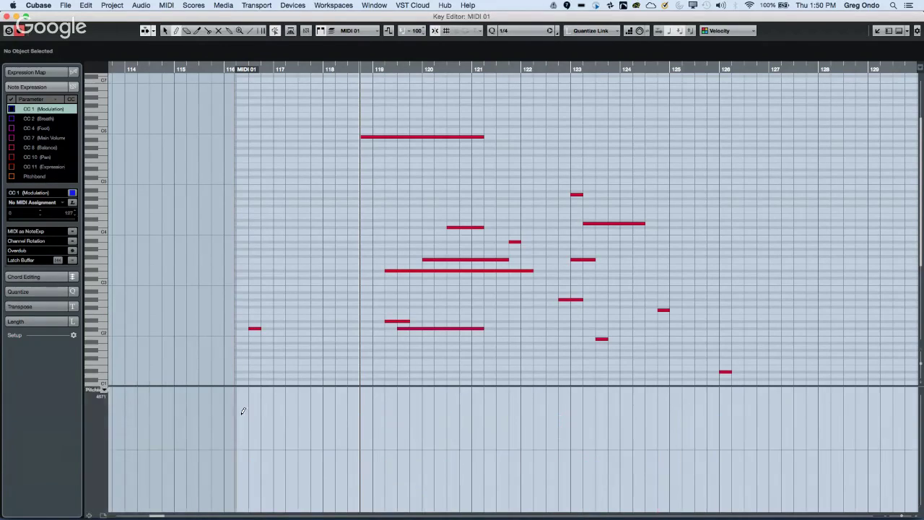
right_click(613, 375)
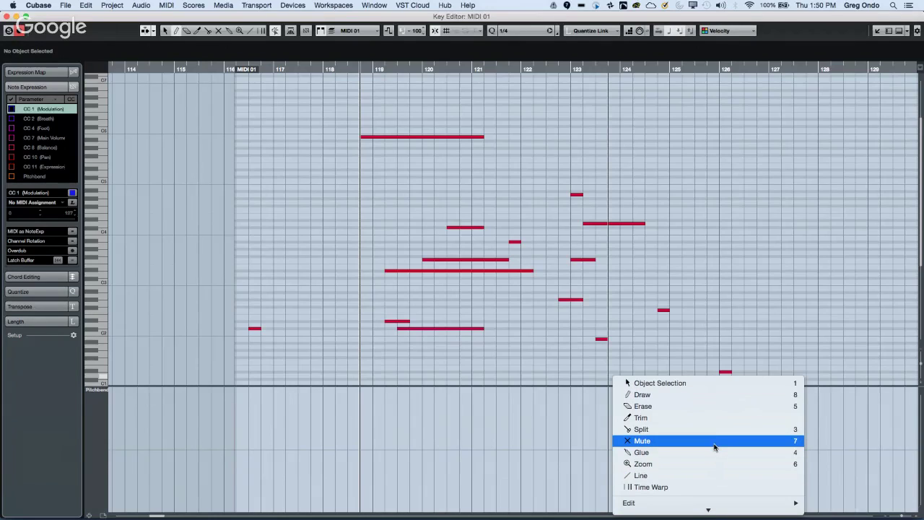
click(698, 395)
mouse_move(265, 473)
mouse_down()
mouse_move(373, 462)
mouse_move(571, 394)
mouse_move(614, 405)
mouse_move(708, 455)
mouse_move(714, 430)
mouse_up()
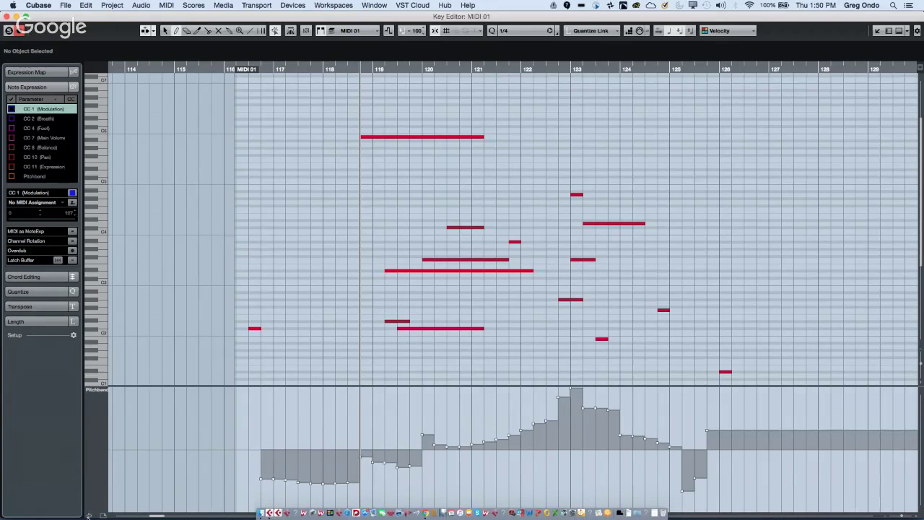
Add three more controller lanes below the Pitchbend lane.
click(89, 514)
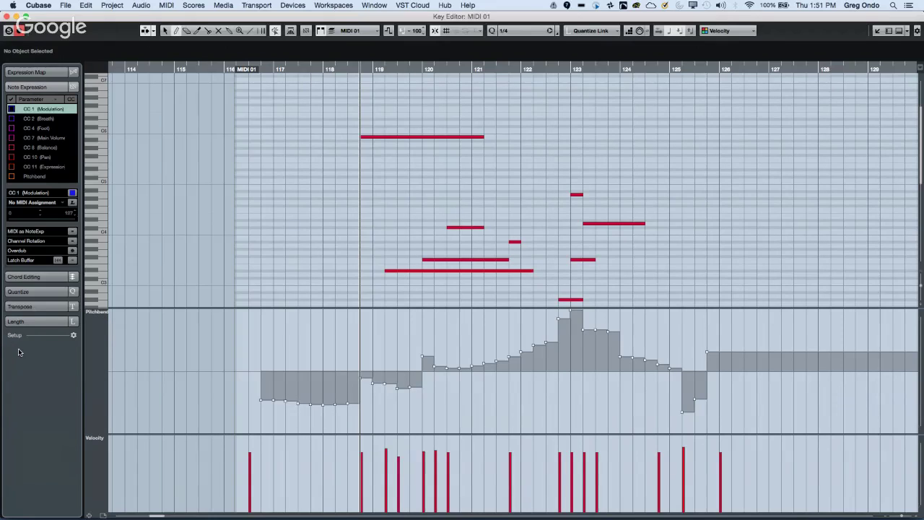
click(90, 514)
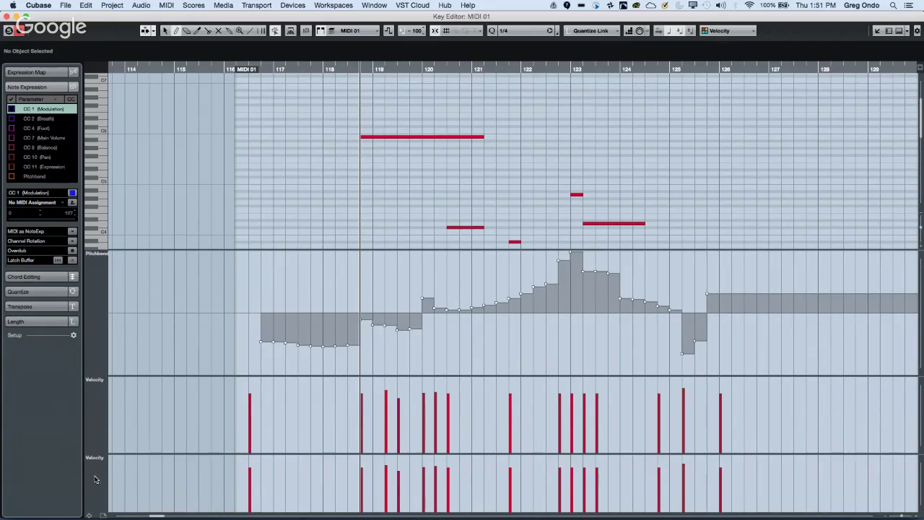
click(90, 514)
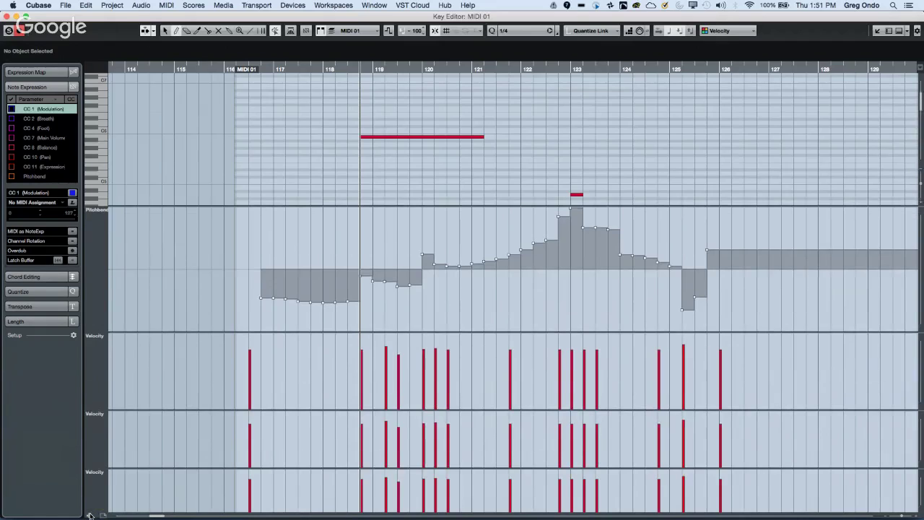
Set the lowest controller lane to CC 1 (Modulation) and draw a freehand curve from about bar 119 to bar 125, redrawing its middle section.
click(96, 478)
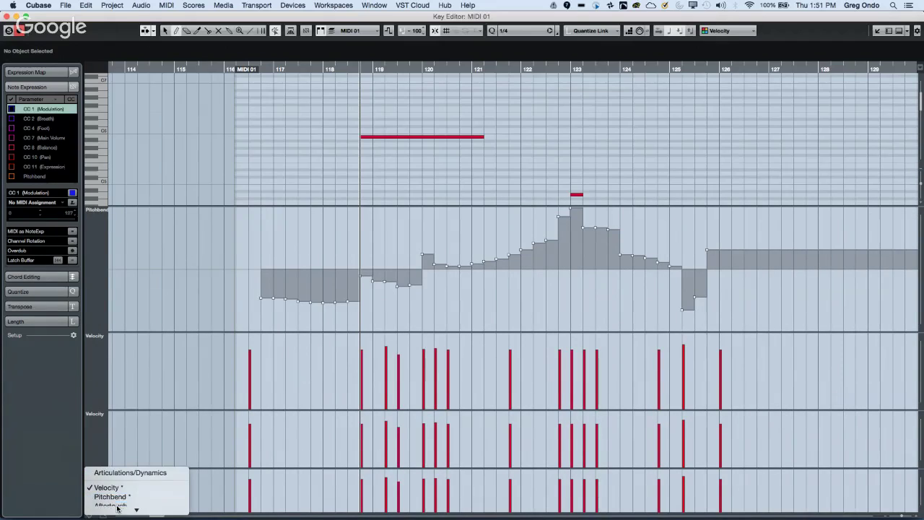
mouse_move(118, 509)
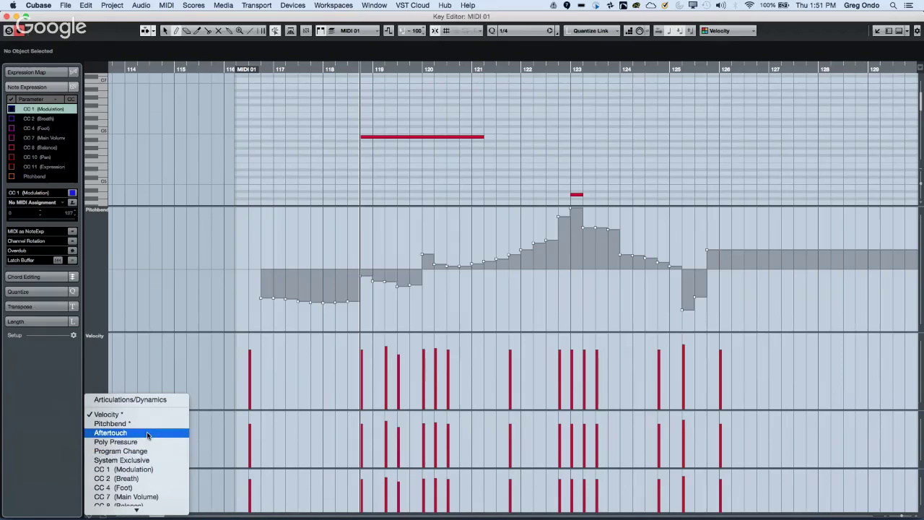
click(155, 469)
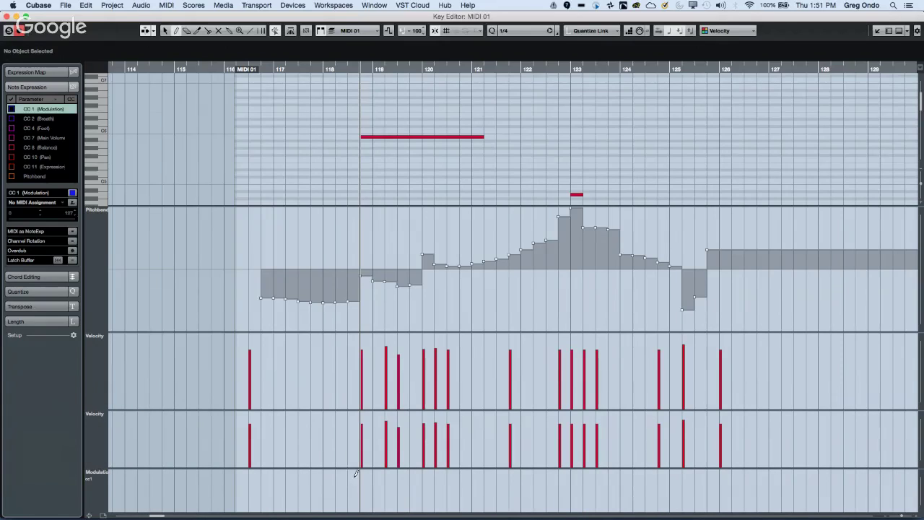
drag(385, 489, 689, 488)
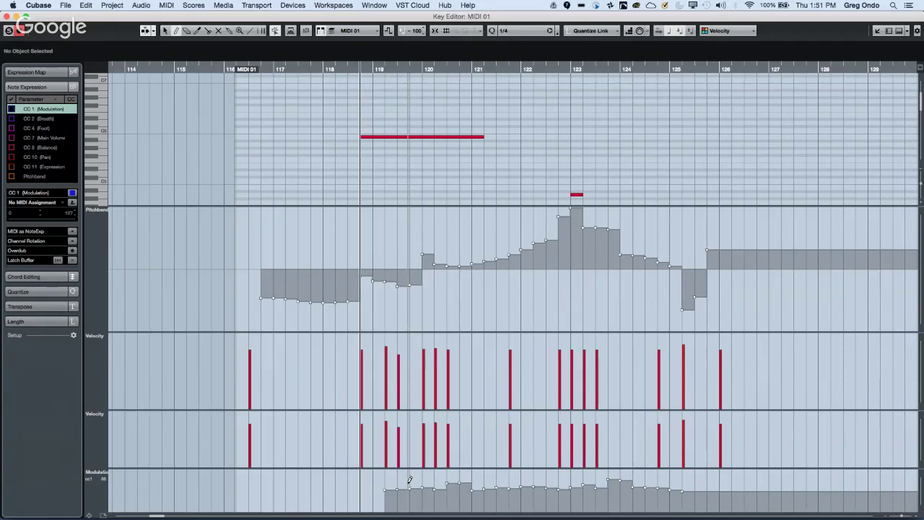
drag(415, 483, 570, 484)
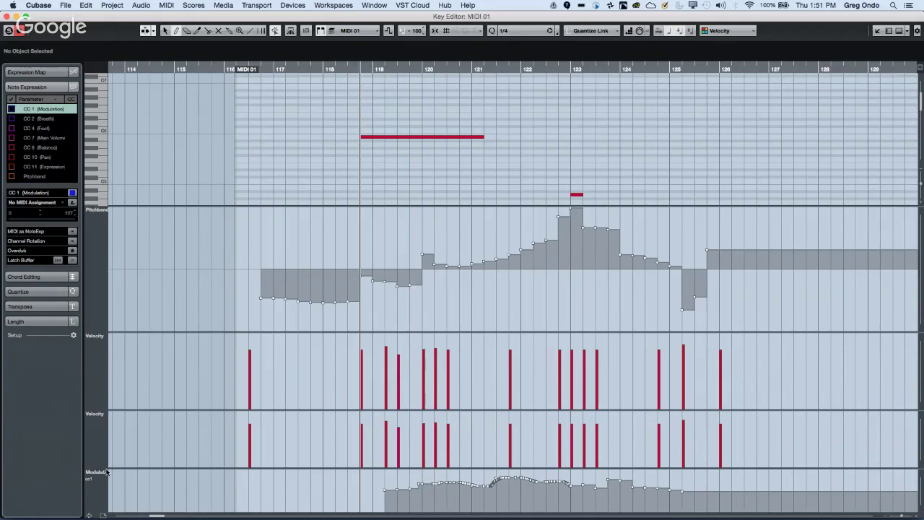
Set the lane above Modulation to CC 11 (Expression) and draw a freehand curve from about bar 119 to bar 126.
click(98, 415)
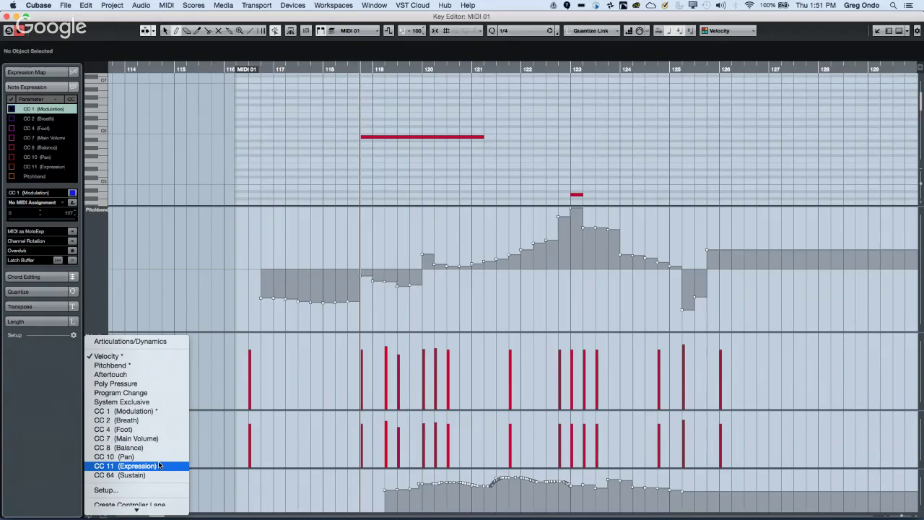
click(216, 455)
mouse_move(374, 438)
mouse_down()
mouse_move(486, 421)
mouse_move(616, 448)
mouse_move(679, 431)
mouse_move(710, 436)
mouse_up()
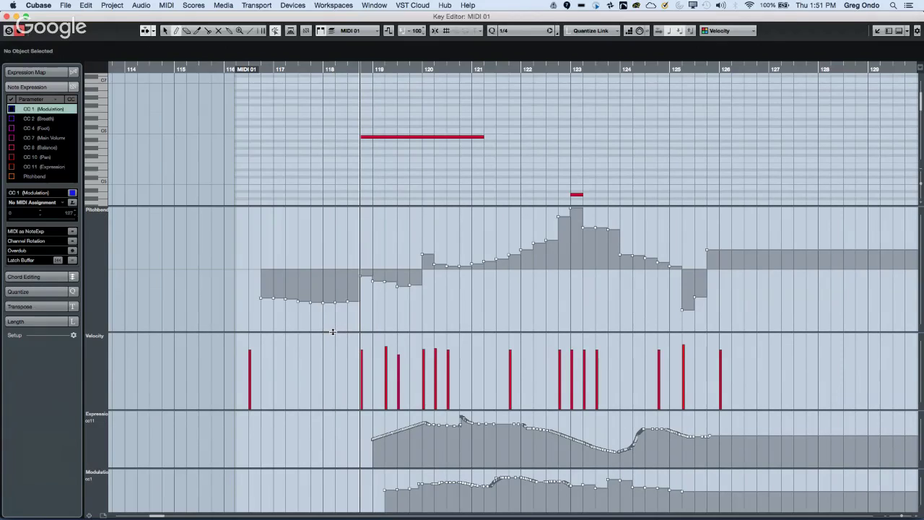
Set the remaining Velocity lane to CC 7 (Main Volume) and draw a freehand curve from about bar 119 to bar 126.
click(100, 335)
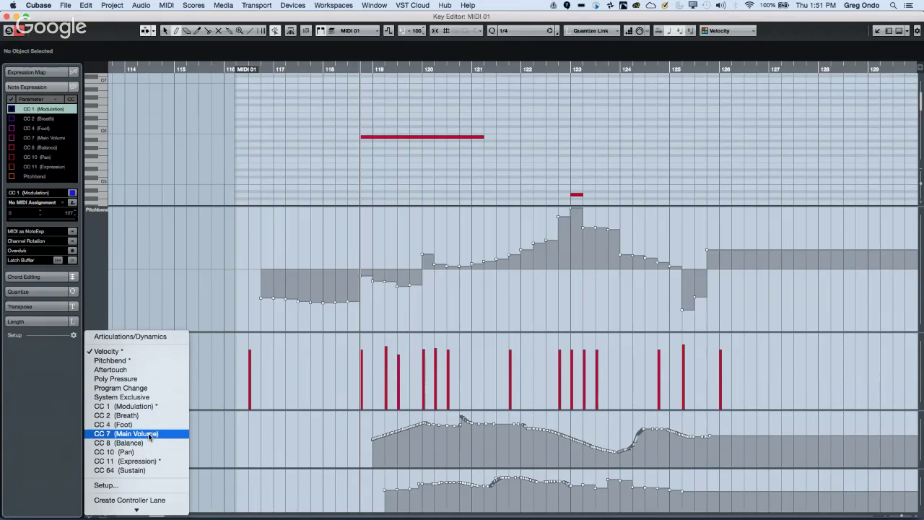
click(151, 434)
mouse_move(368, 367)
mouse_down()
mouse_move(515, 363)
mouse_move(555, 373)
mouse_move(675, 361)
mouse_up()
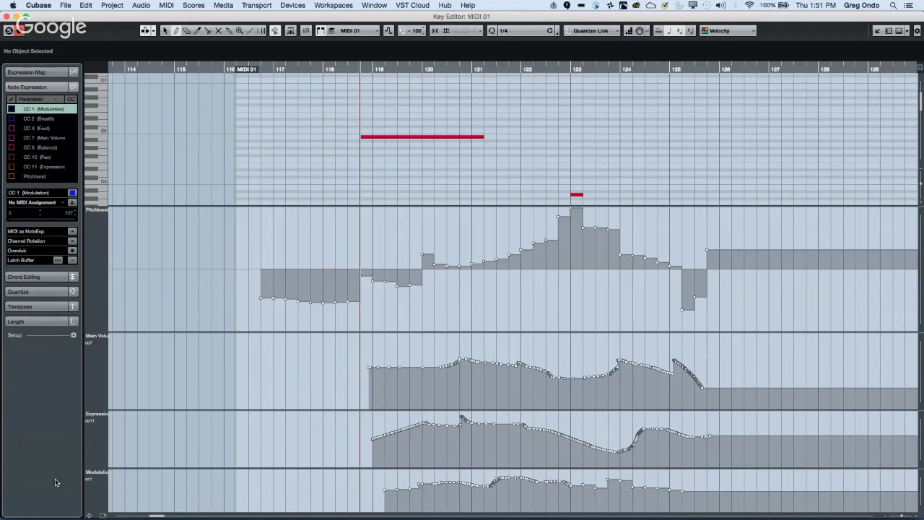
Save the current controller lane arrangement as a preset named "ifi7tf".
click(104, 515)
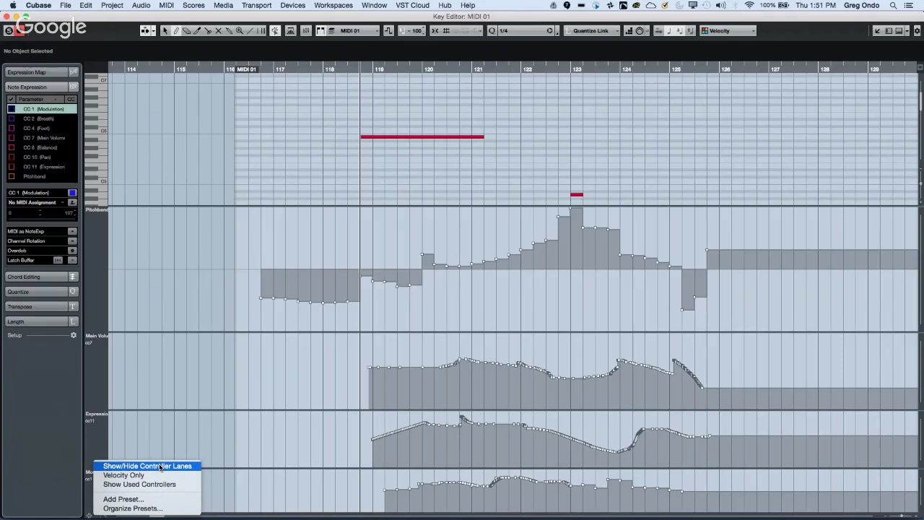
click(152, 500)
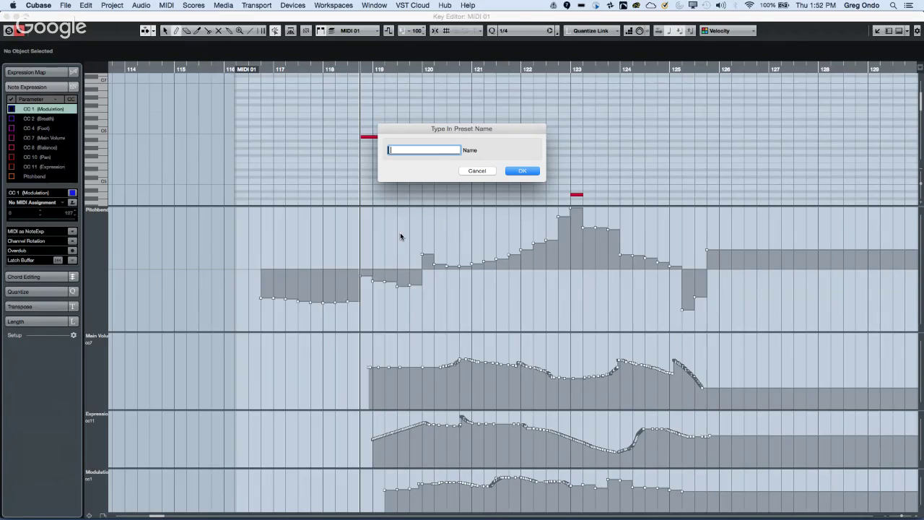
text(ifi7tf)
click(523, 170)
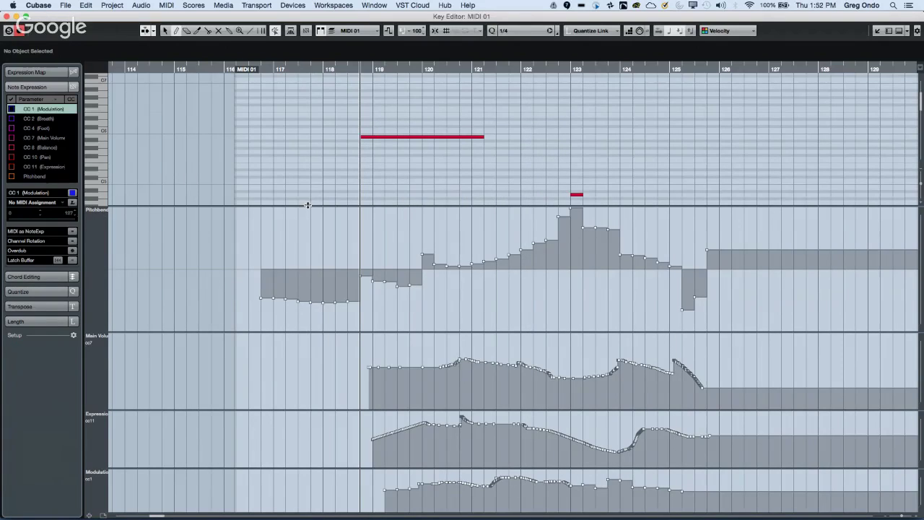
Reduce the heights of the Pitchbend, Main Volume and Expression lanes to enlarge the note display.
drag(308, 205, 305, 270)
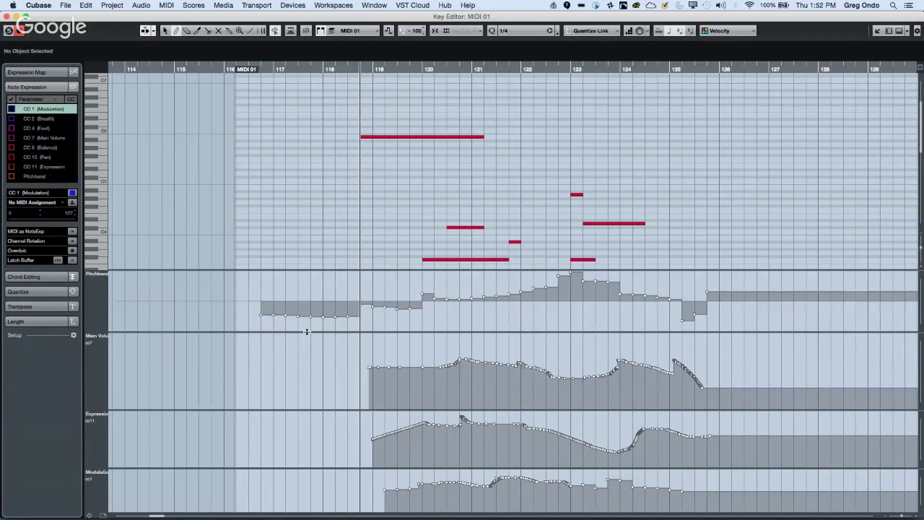
drag(306, 331, 305, 378)
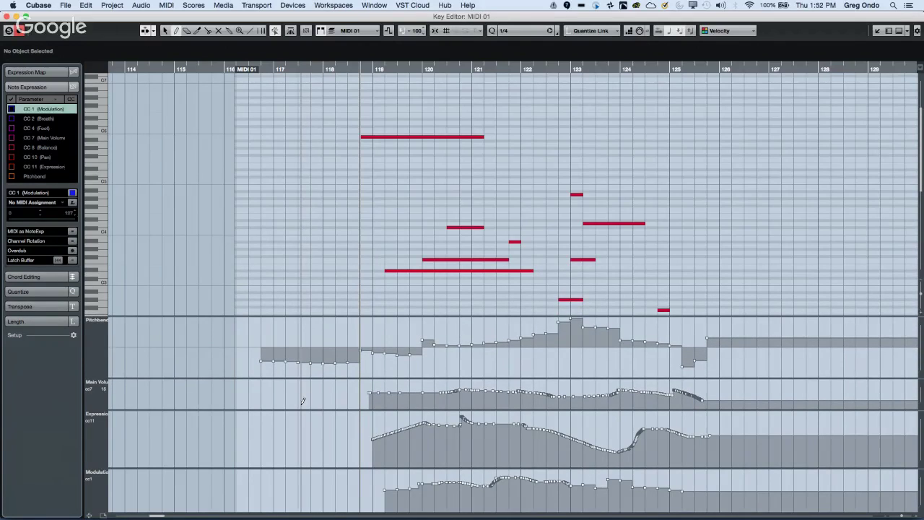
drag(299, 410, 298, 460)
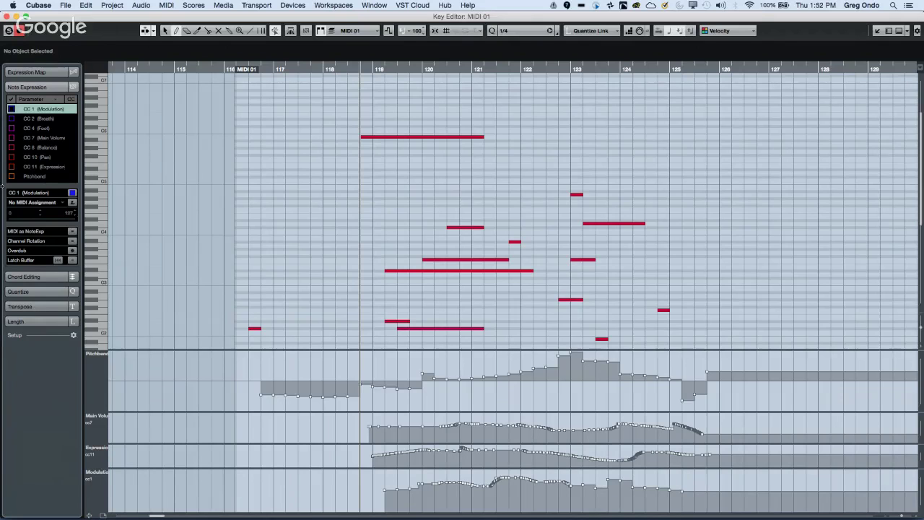
Close the current editor, check the controller lanes of the MIDI 02 track's part in the Key Editor, and return to the project.
click(6, 18)
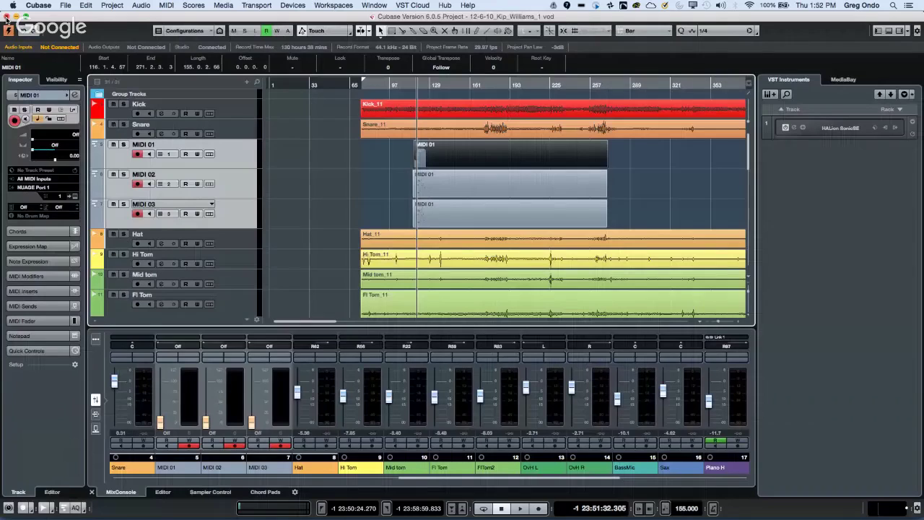
double_click(430, 187)
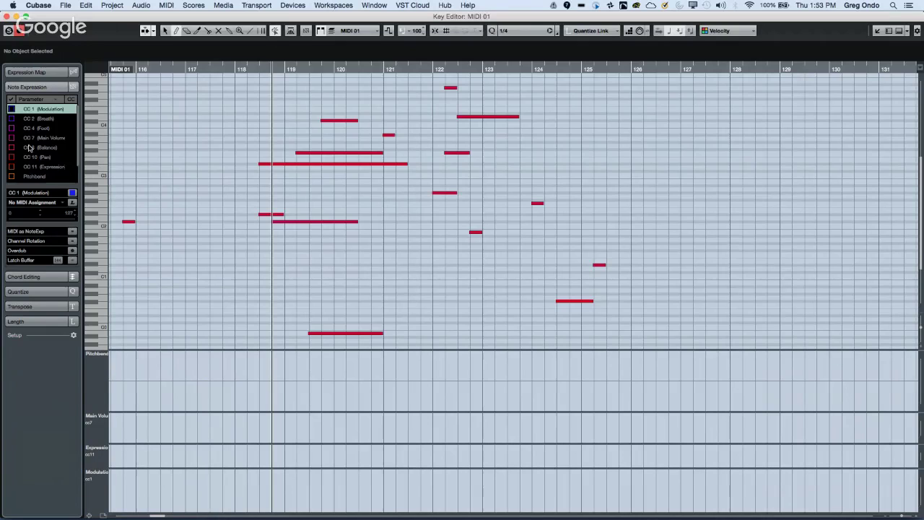
click(7, 17)
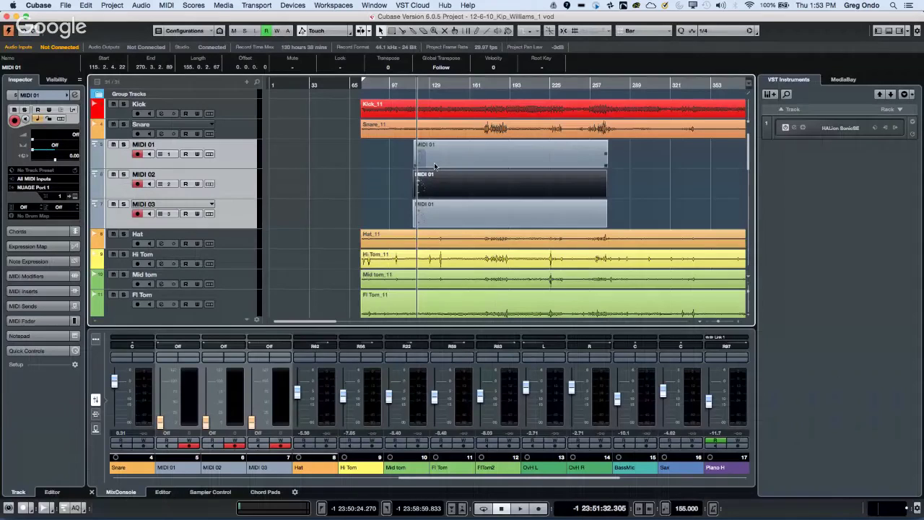
Select the part on the MIDI 01 track, show it in the lower zone's editor and make that zone taller.
key(Up)
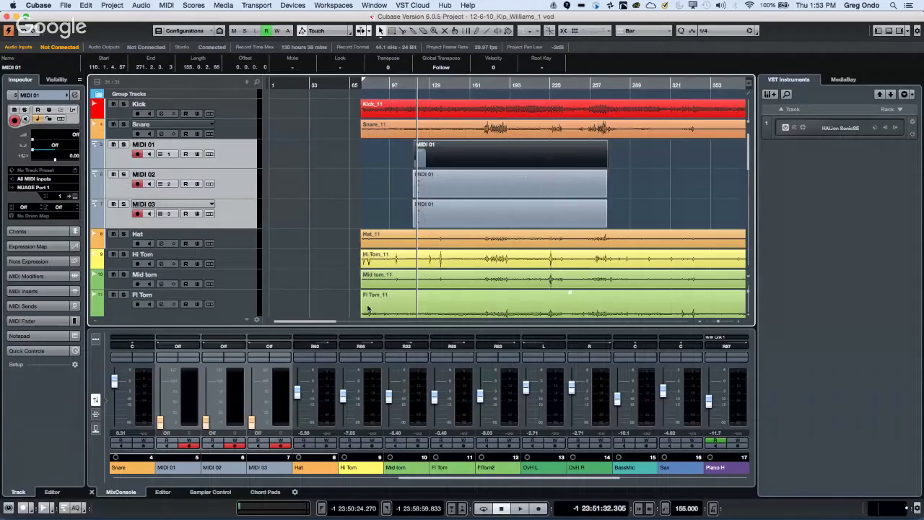
click(158, 492)
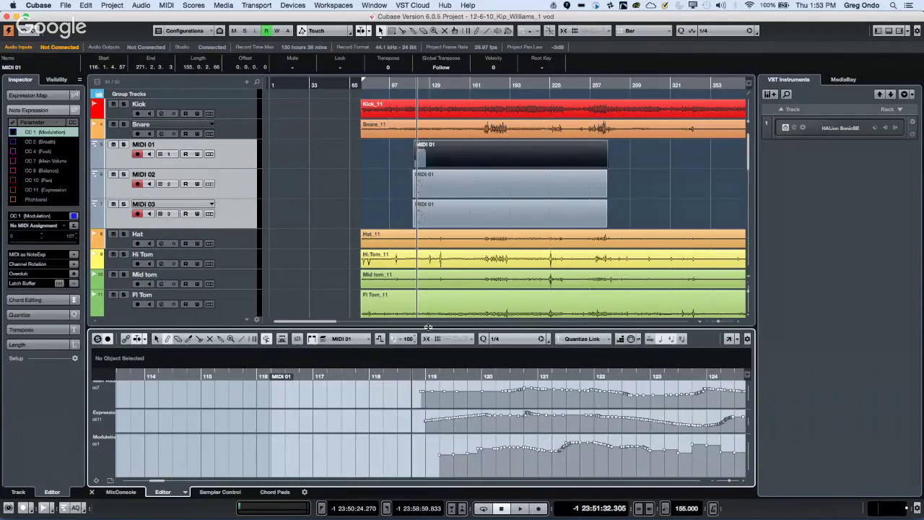
drag(428, 327, 422, 285)
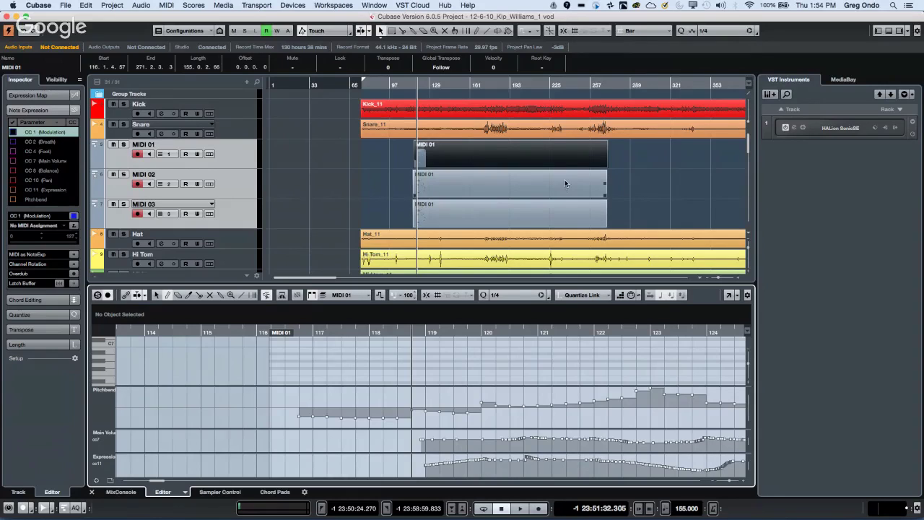
Choose the Zoom tool, magnify the MIDI parts around bar 165 in width and track height, and return to the previous zoom.
right_click(469, 133)
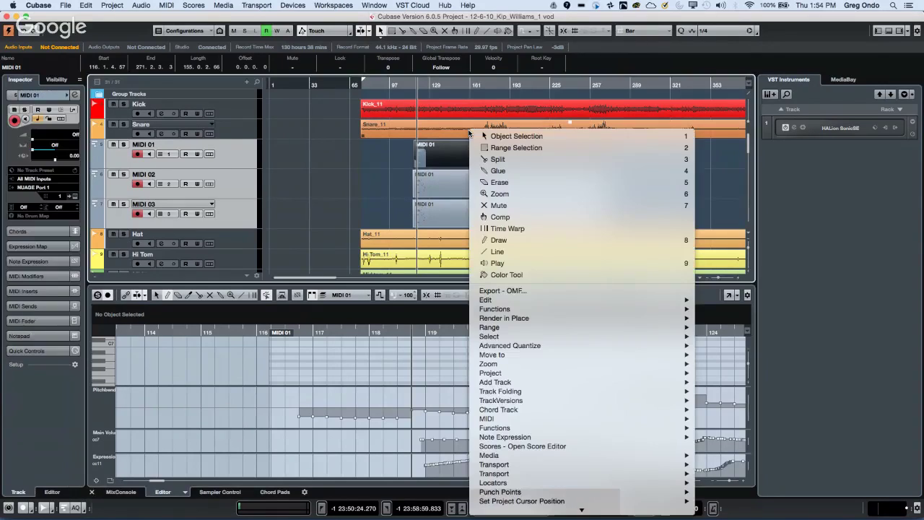
scroll(570, 186, down, 1)
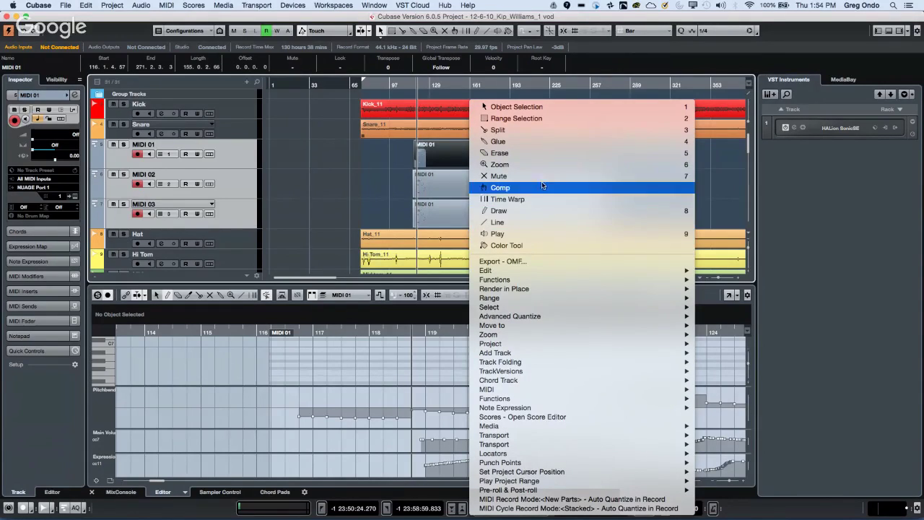
click(557, 163)
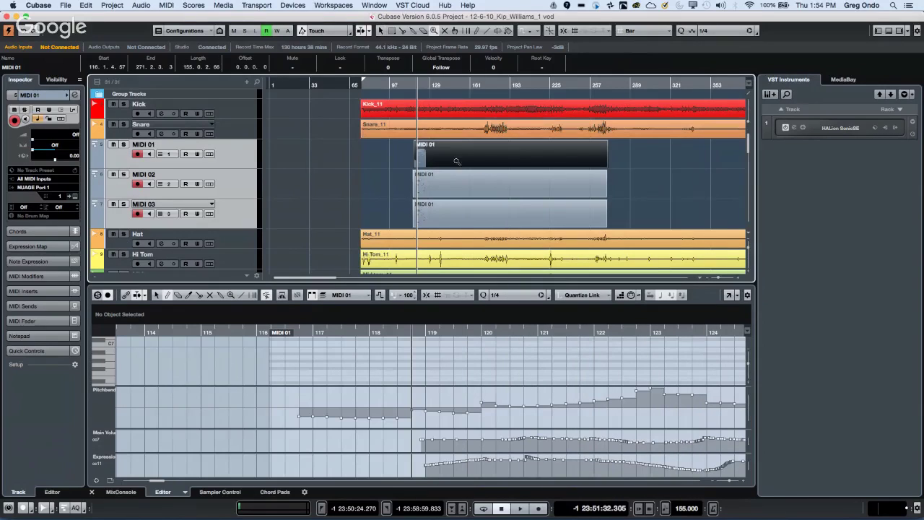
drag(463, 144, 489, 180)
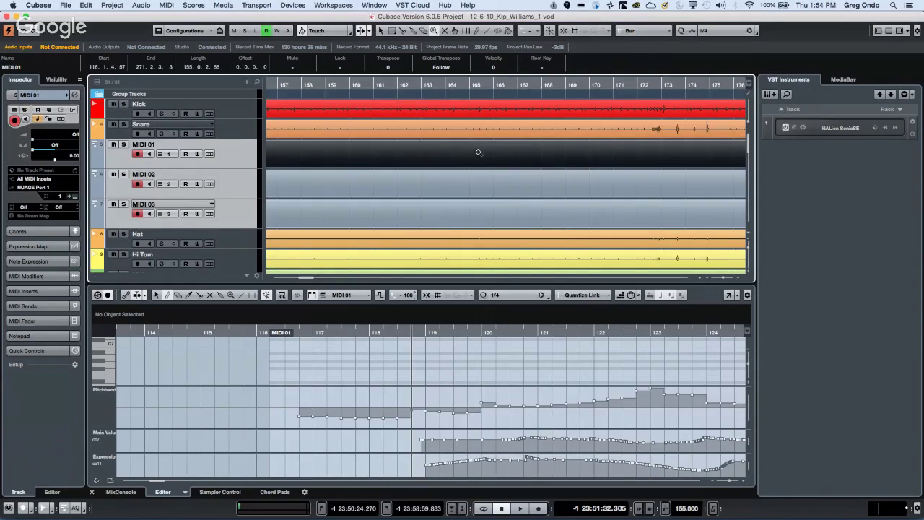
drag(469, 141, 496, 196)
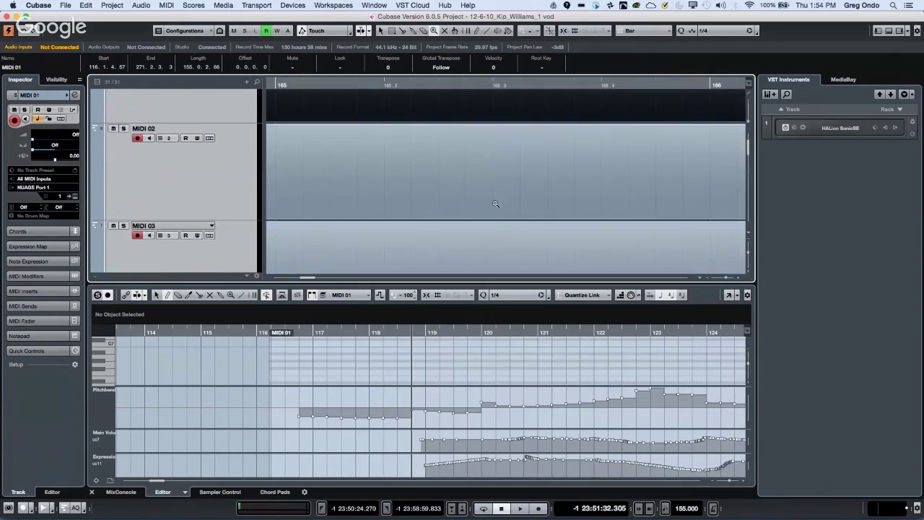
scroll(496, 214, down, 5)
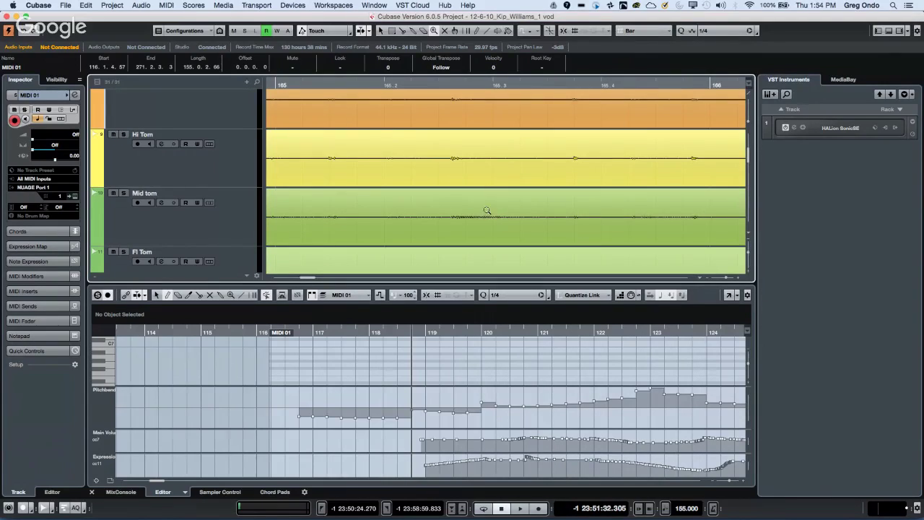
scroll(517, 192, up, 5)
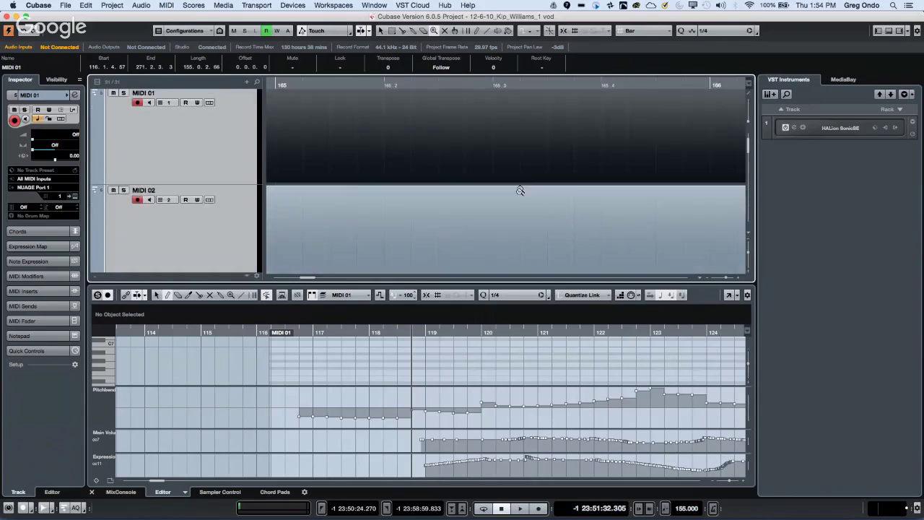
key(alt+shift+z)
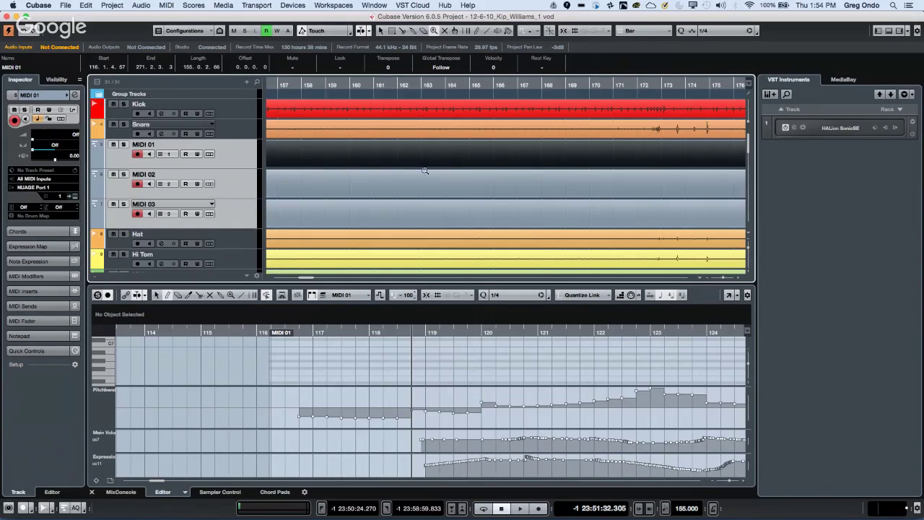
Zoom into the MIDI 01 to MIDI 03 parts with the Zoom tool and zoom back out to the full parts.
drag(415, 158, 531, 232)
drag(435, 160, 526, 230)
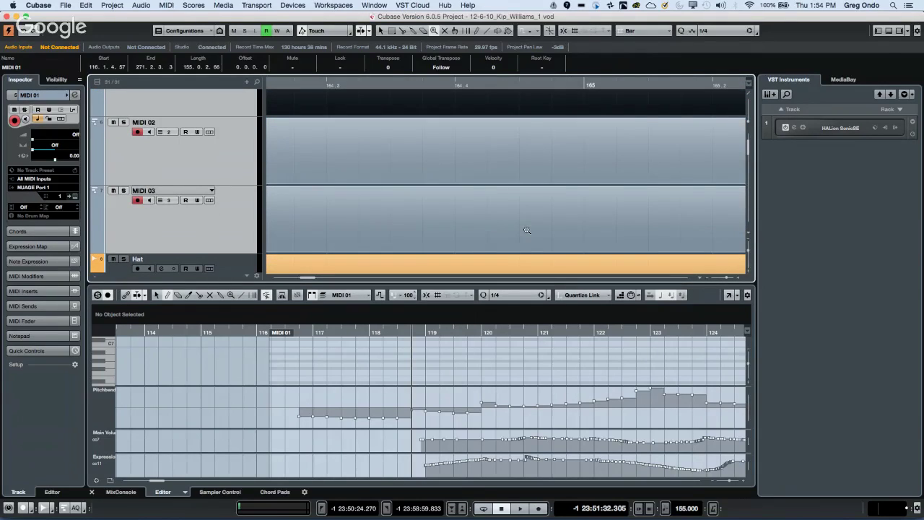
double_click(503, 97)
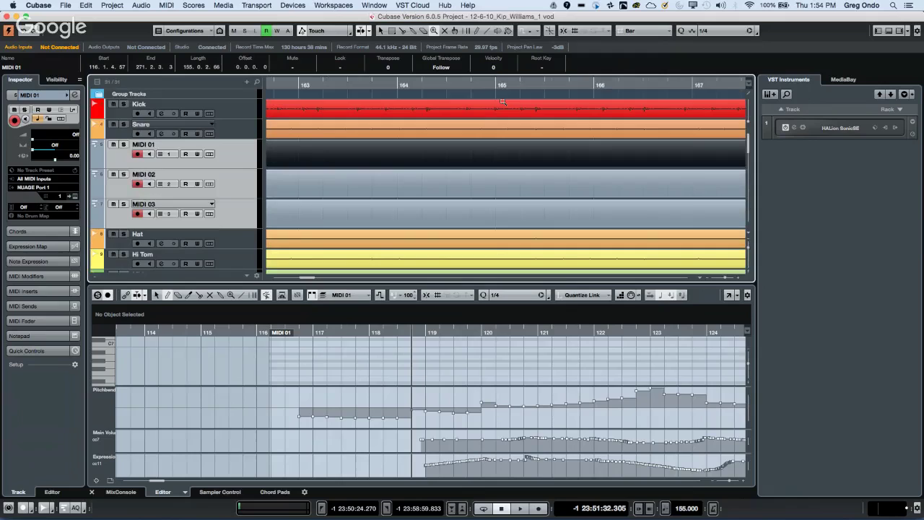
click(439, 84)
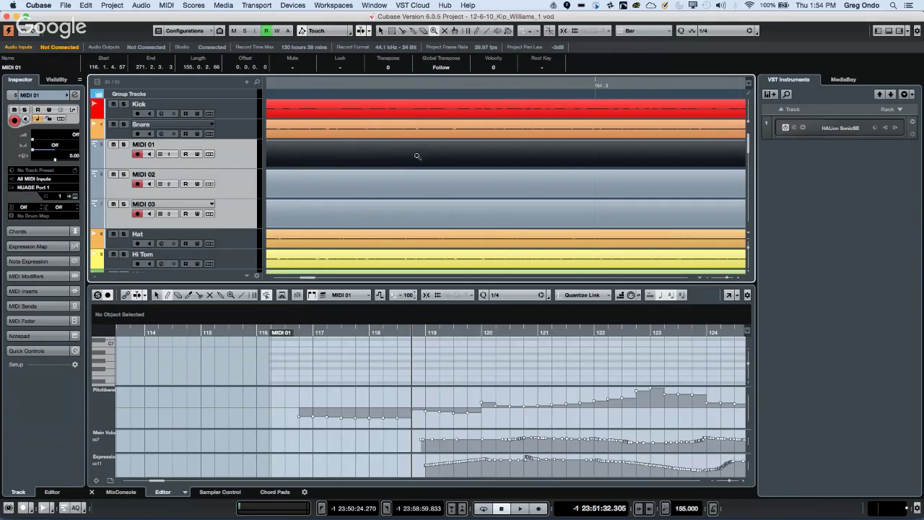
drag(421, 151, 510, 219)
scroll(509, 220, up, 3)
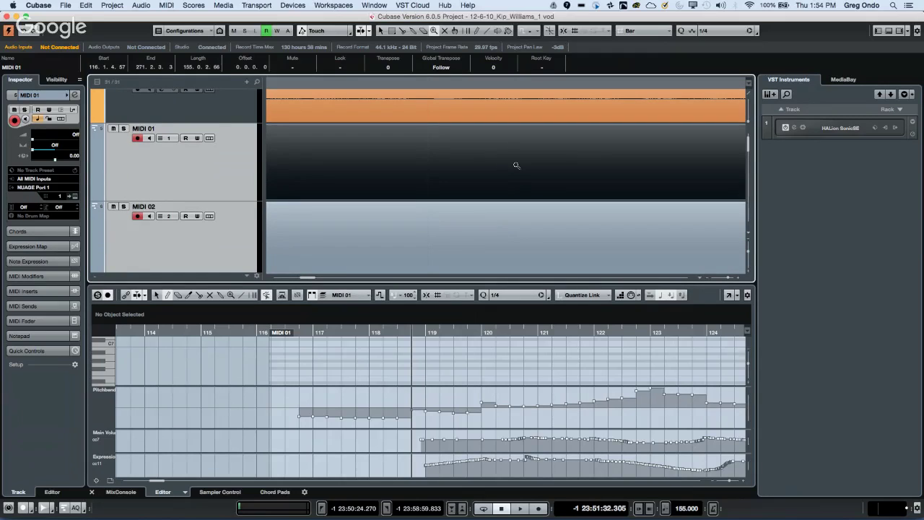
double_click(516, 165)
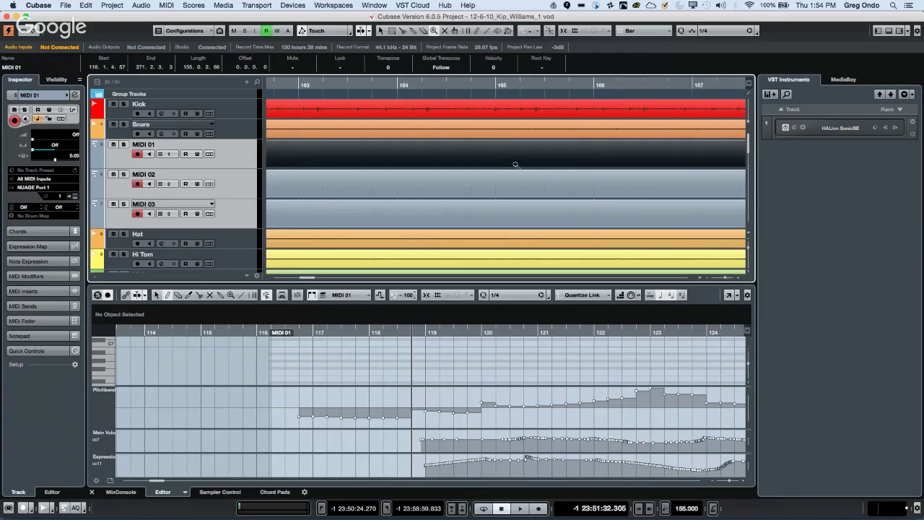
double_click(516, 161)
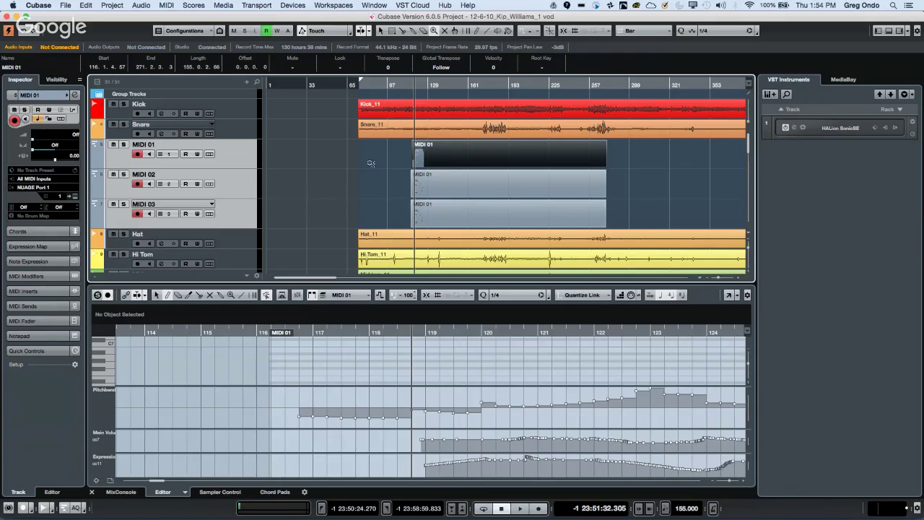
Magnify the MIDI 01 part around bar 169 with enlarged track heights and bring the Kick and Snare tracks into view.
drag(463, 160, 503, 201)
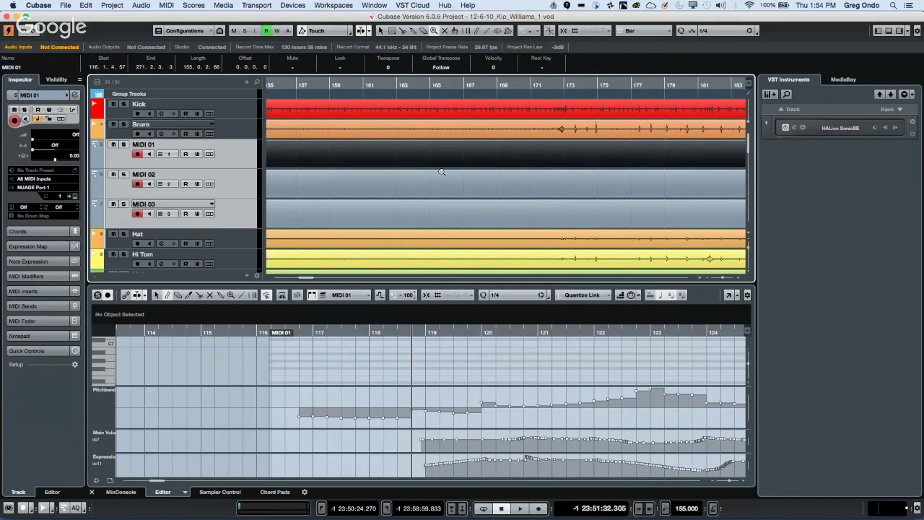
drag(439, 175, 608, 215)
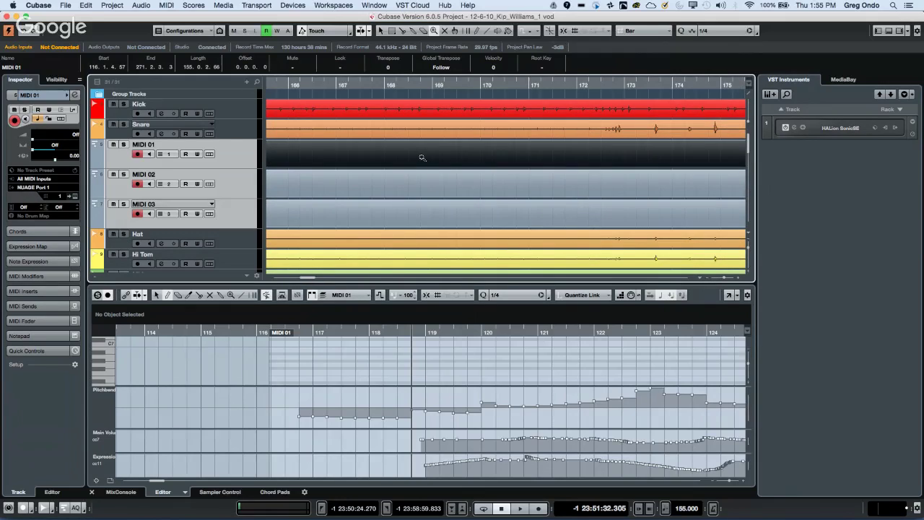
drag(421, 157, 493, 216)
click(480, 147)
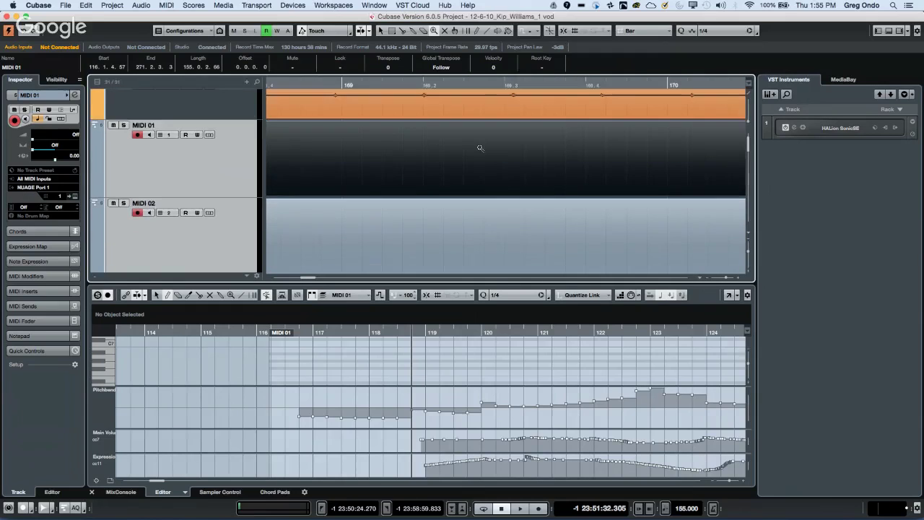
scroll(480, 148, up, 3)
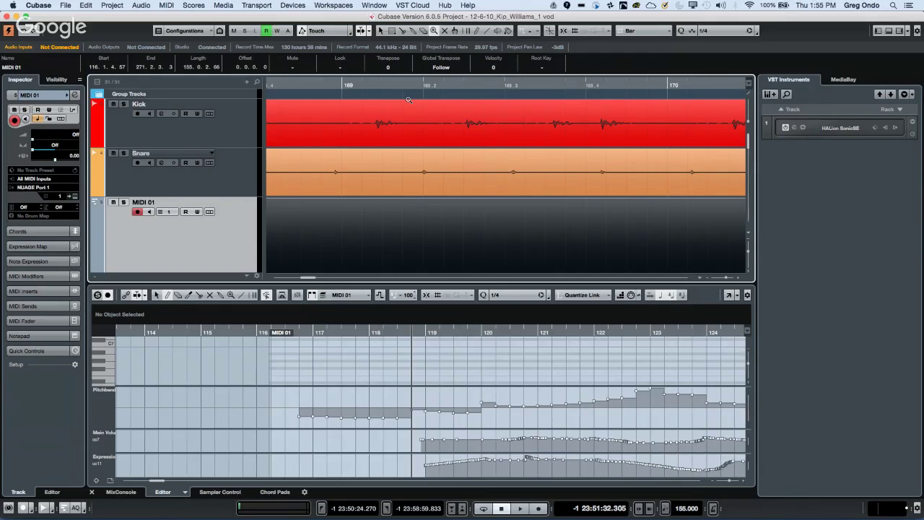
Zoom the timeline out horizontally to an overview and zoom it back in around bar 169.
key(g)
key(g)
key(g)
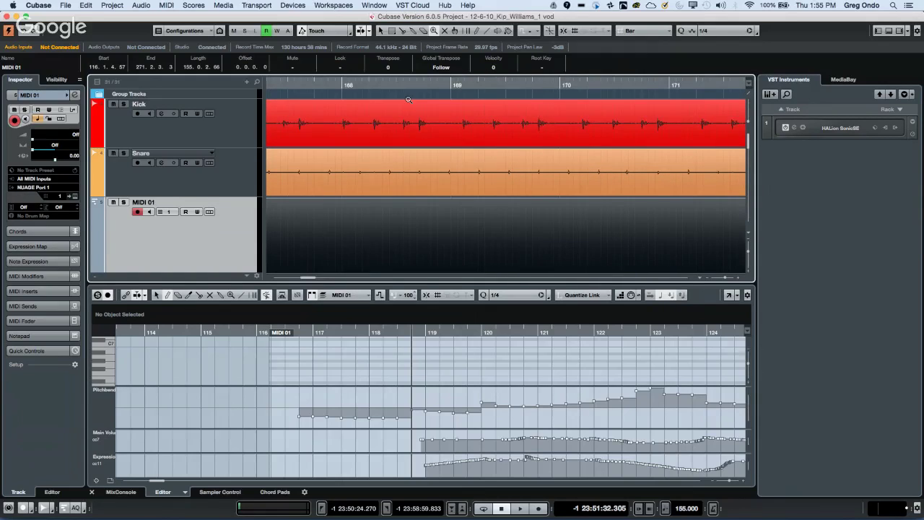
key(g)
key(g)
key(g)
key(g)
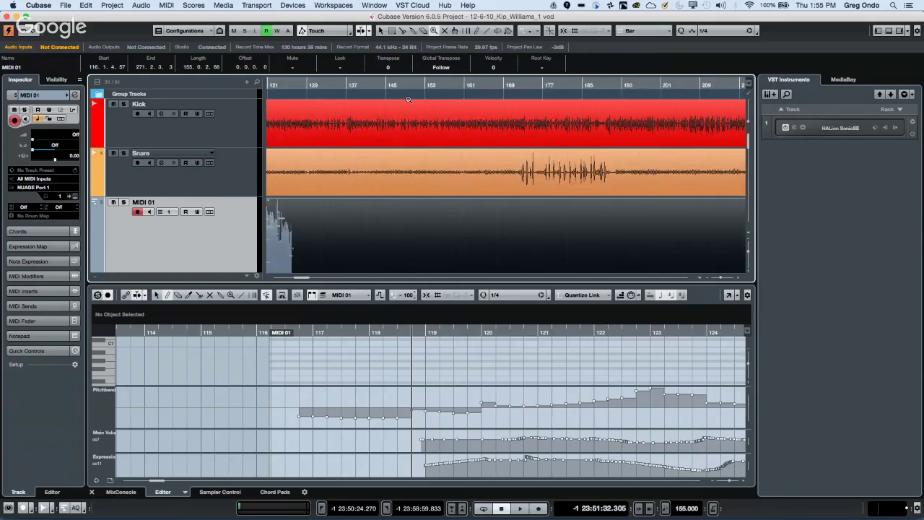
key(g)
key(h)
key(h)
key(h)
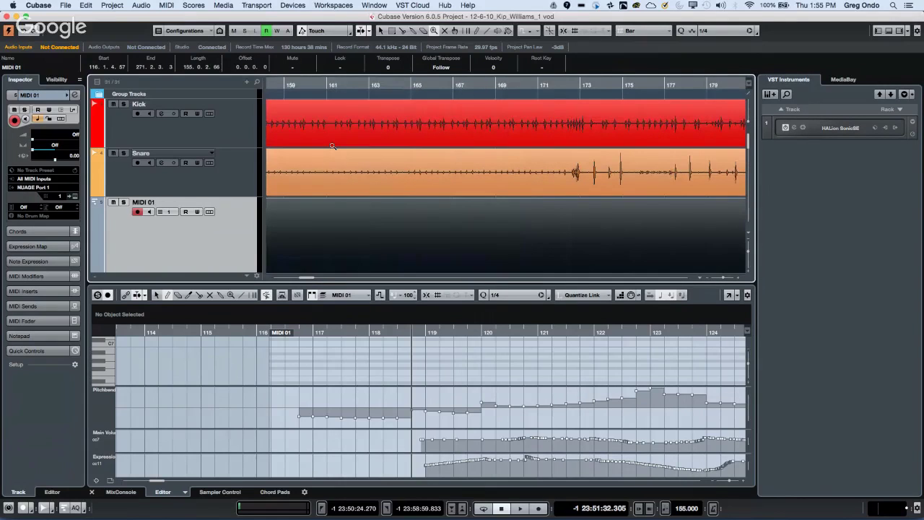
key(h)
key(h)
key(h)
key(h)
key(h)
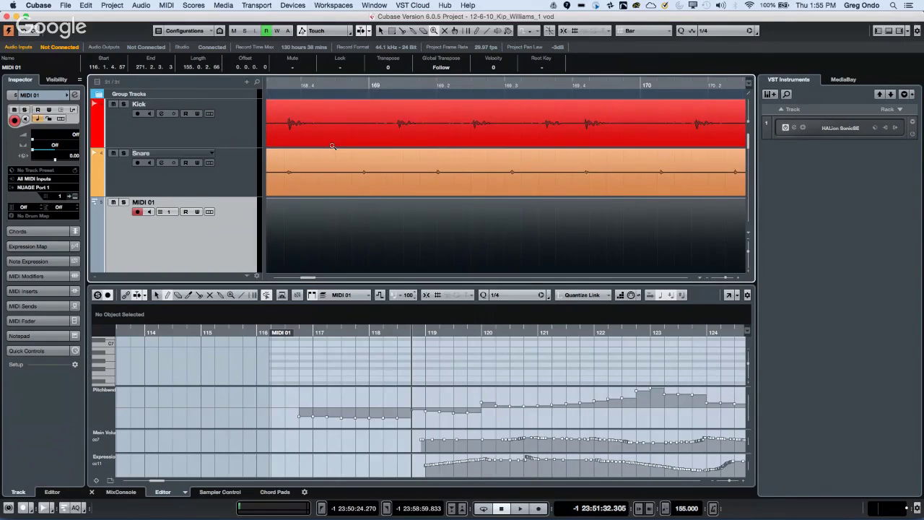
Zoom the project out until the three MIDI parts show in full at compact track heights.
key(shift+g)
key(g)
key(g)
key(g)
key(g)
key(g)
key(g)
key(g)
key(g)
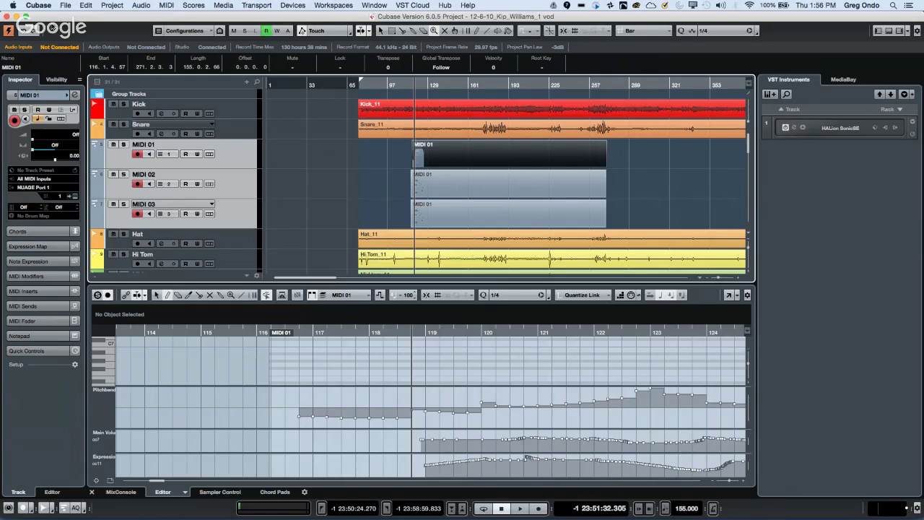
click(66, 6)
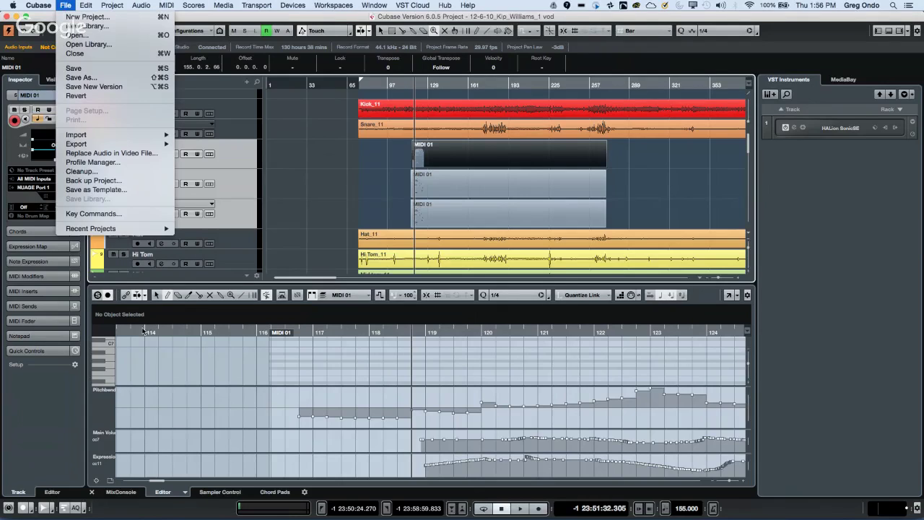
mouse_move(104, 231)
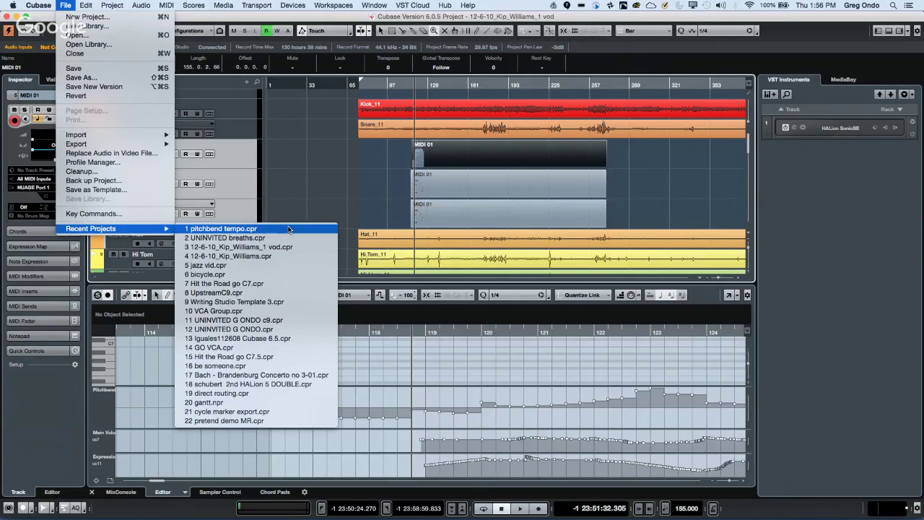
click(769, 5)
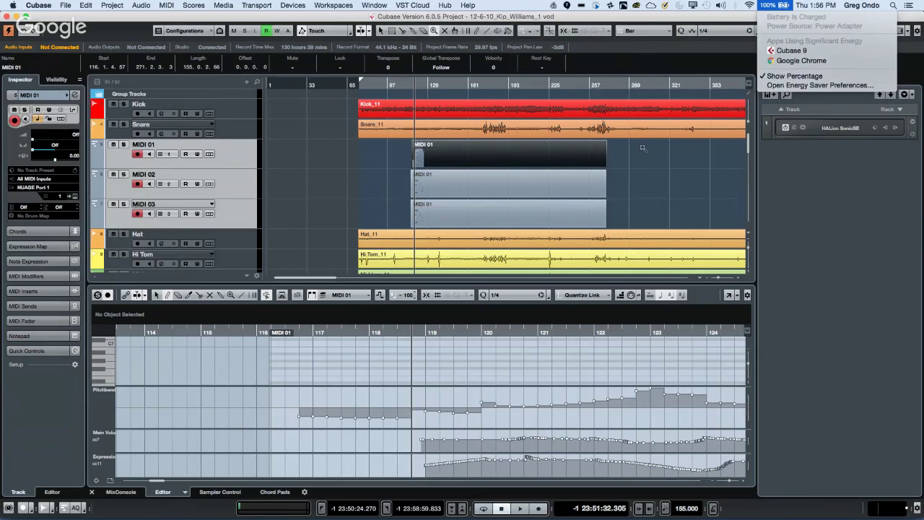
click(60, 5)
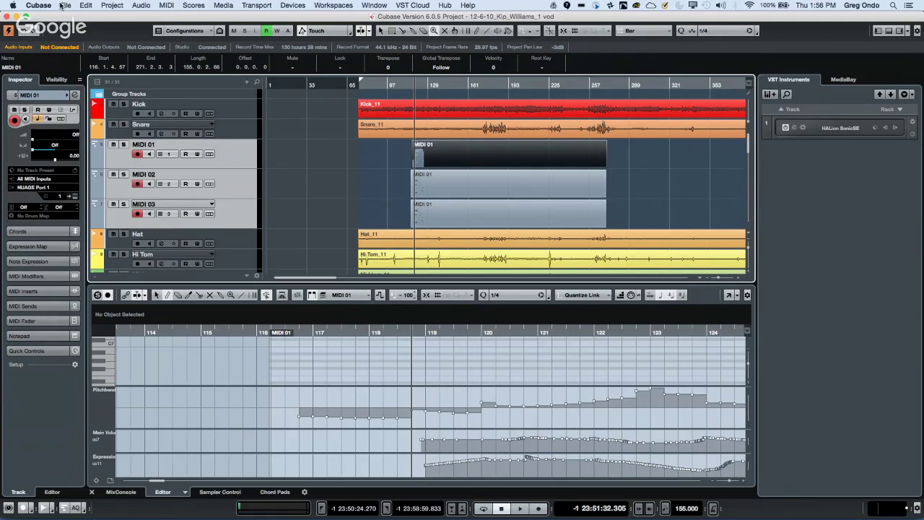
Create a new empty project with 02 Upstream as its project folder.
click(66, 6)
click(87, 17)
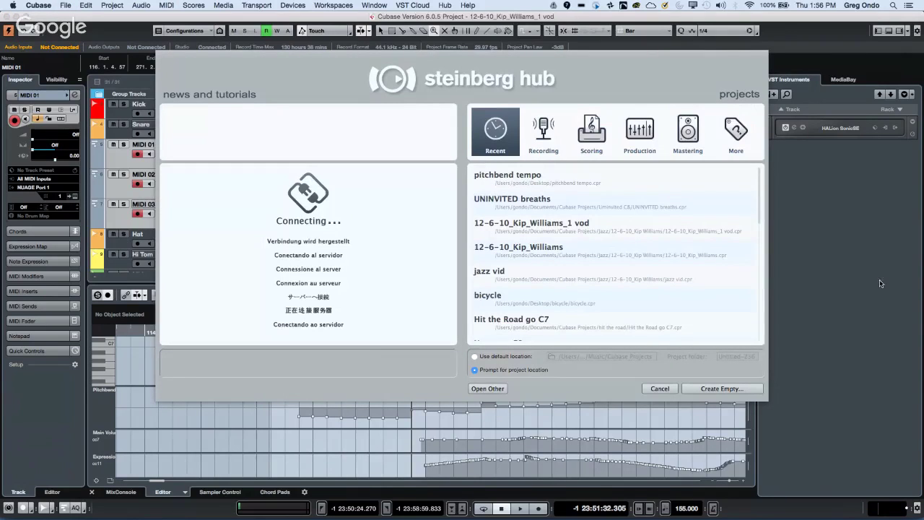
click(722, 388)
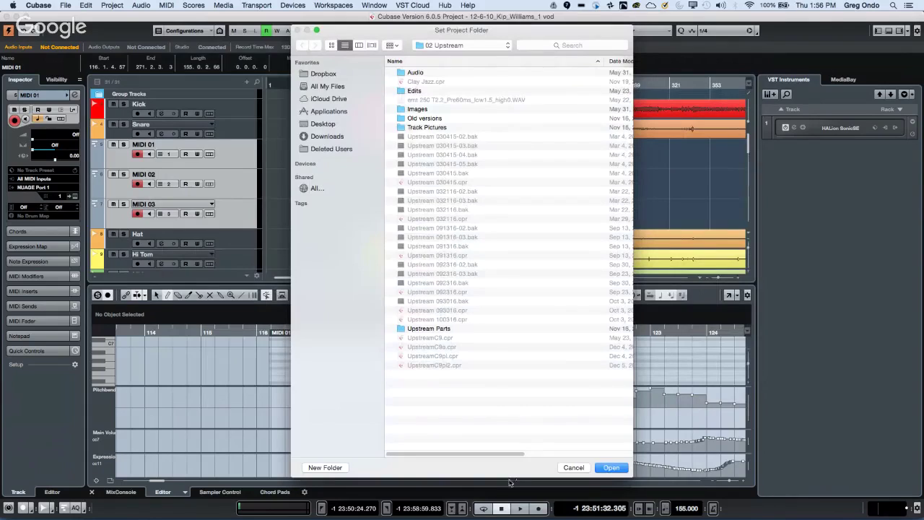
click(611, 468)
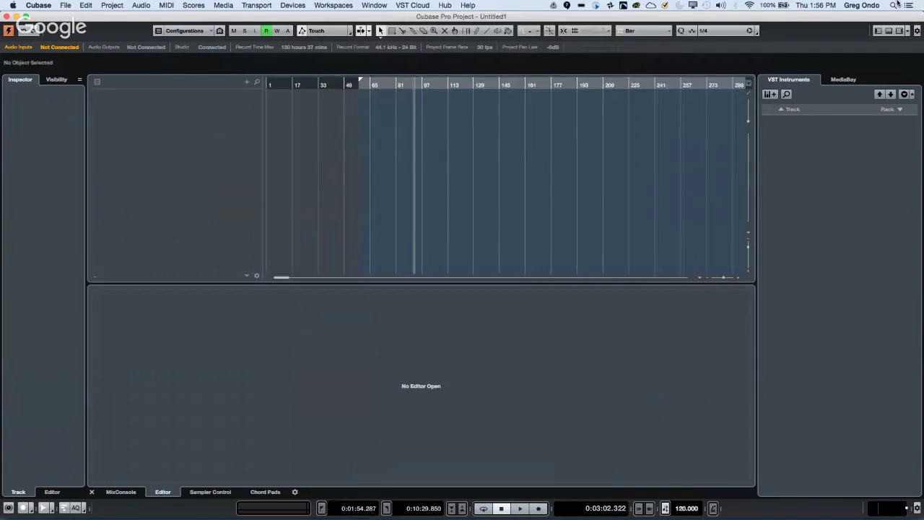
Add a HALion Sonic SE synth instrument to the project together with a MIDI track assigned to it.
click(899, 116)
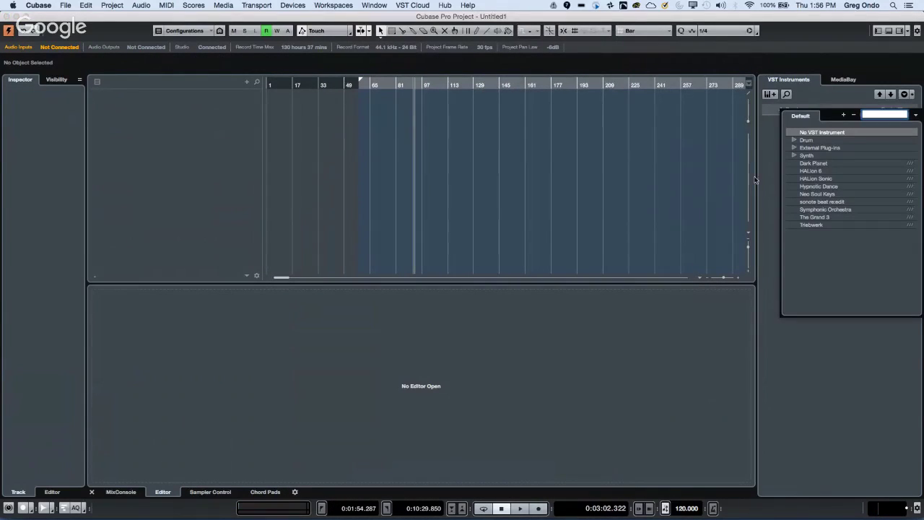
click(794, 156)
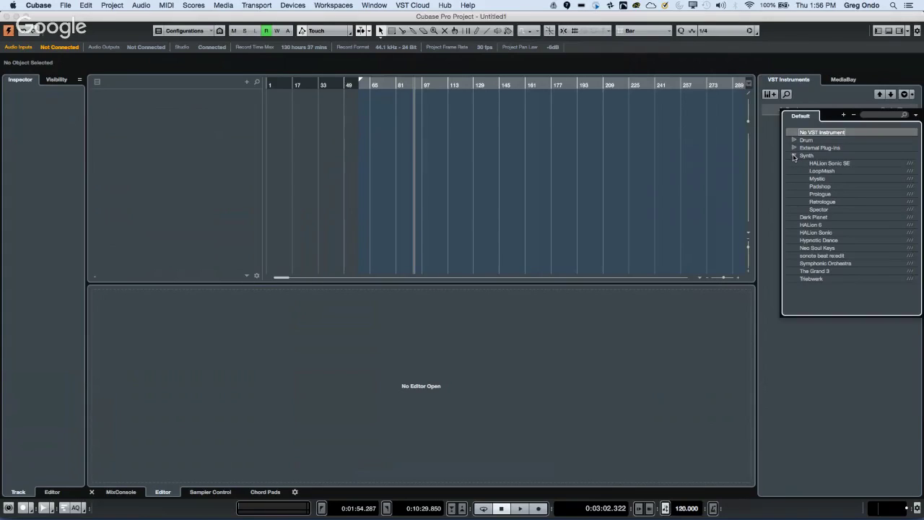
click(830, 164)
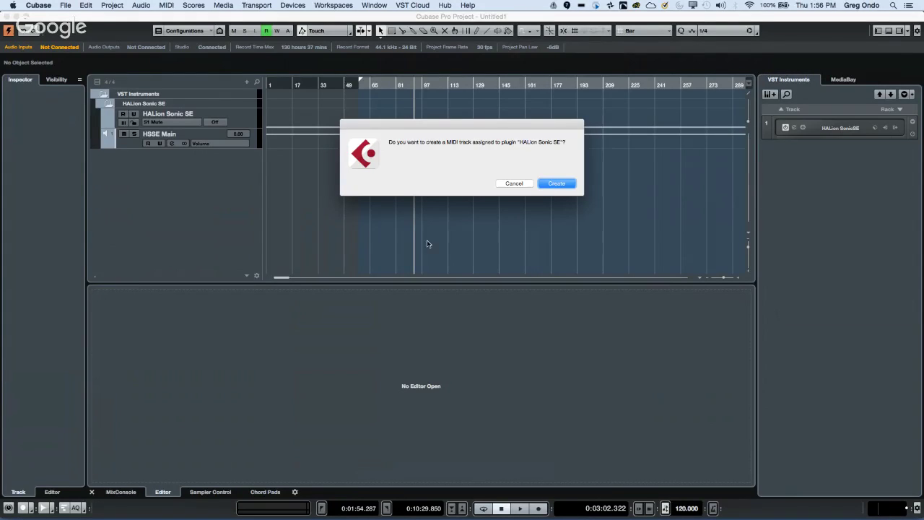
click(554, 183)
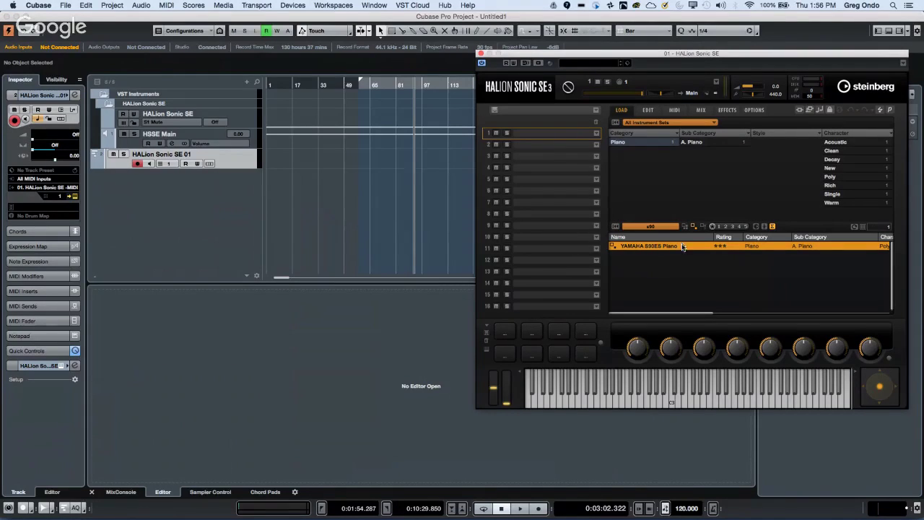
Clear the preset search, filter HALion Sonic SE to Bass and E. Bass, and load Electric Bass VX into slot 1.
click(665, 226)
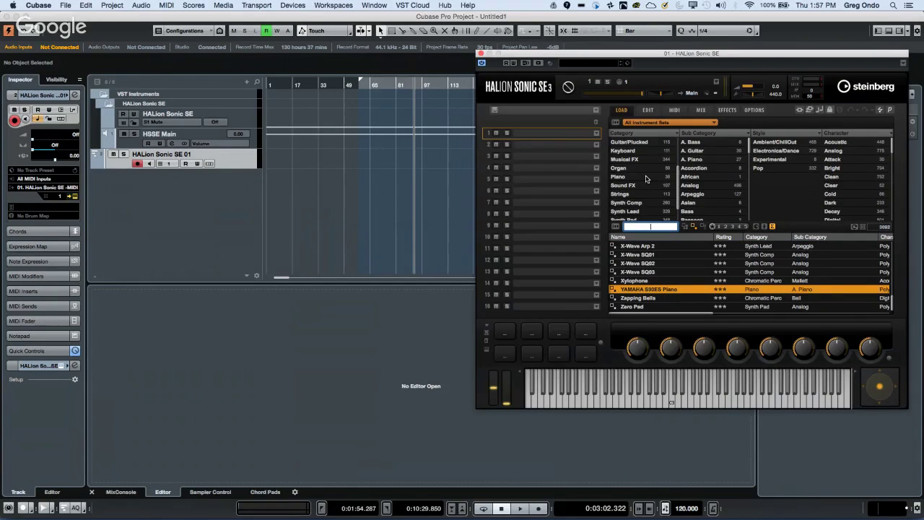
scroll(645, 179, up, 3)
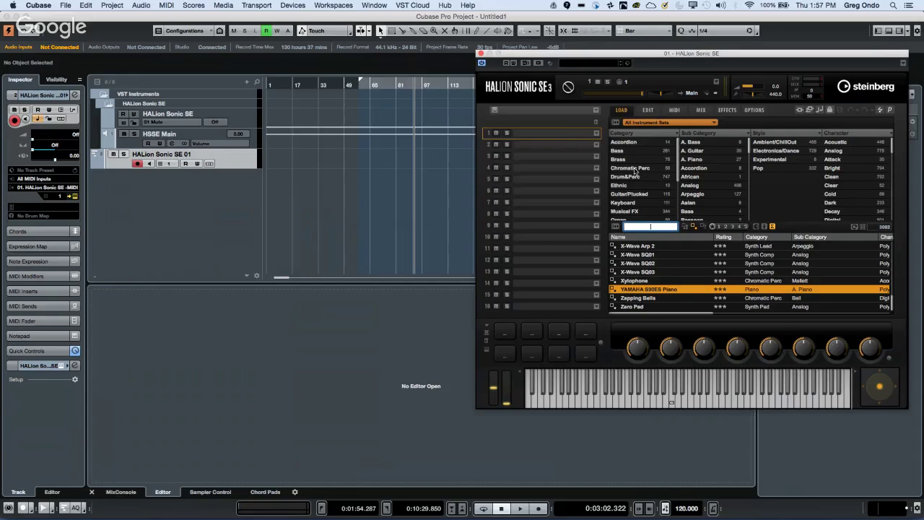
click(618, 151)
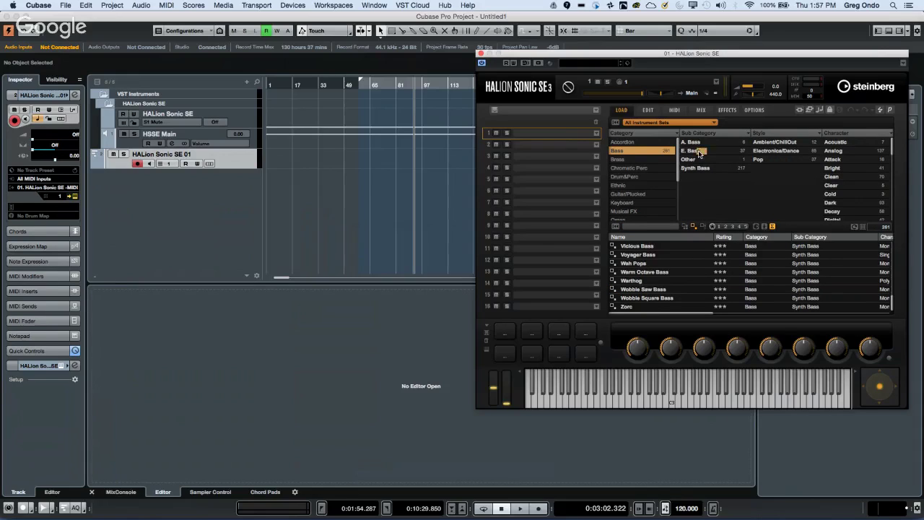
click(698, 152)
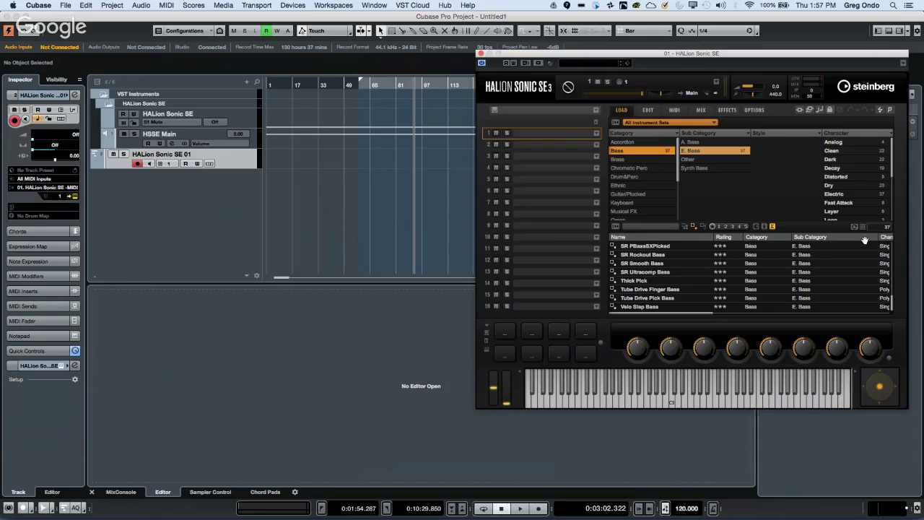
drag(892, 298, 899, 256)
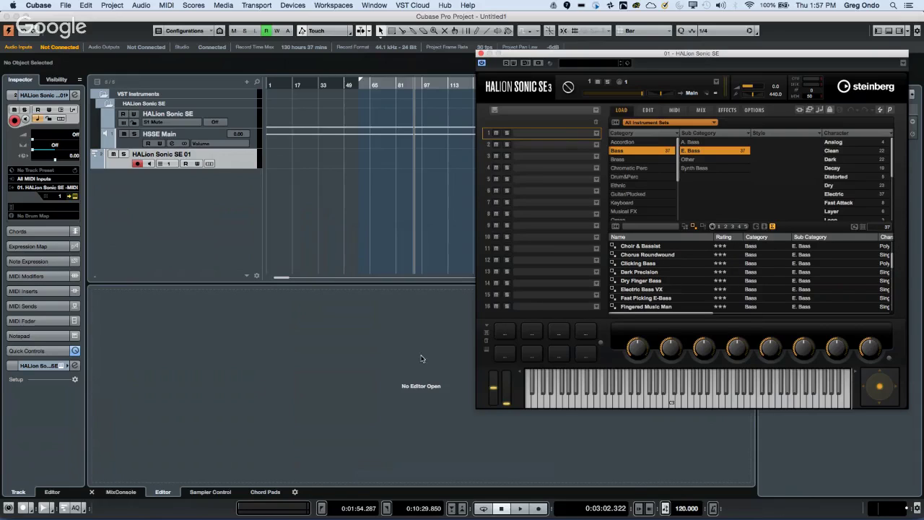
double_click(631, 289)
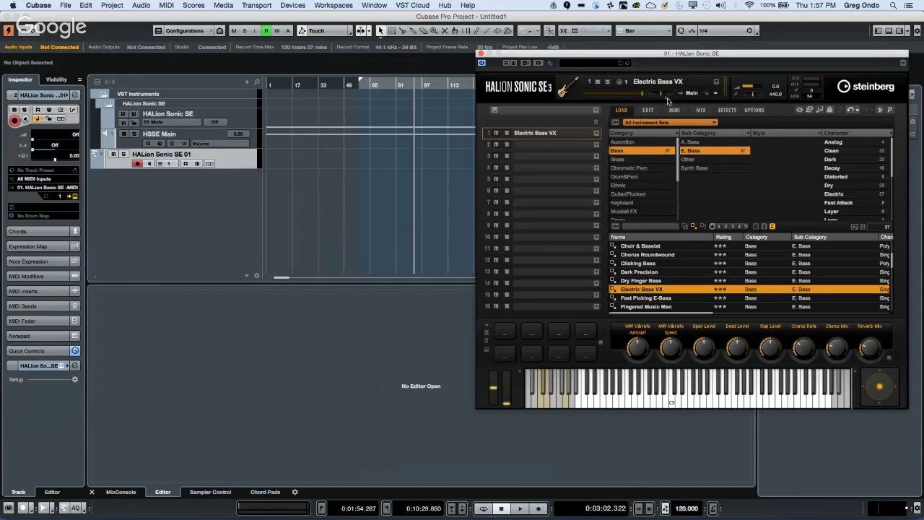
Draw a MIDI part from about bar 18 to bar 100 on the HALion Sonic SE 01 track and open it for editing.
right_click(351, 156)
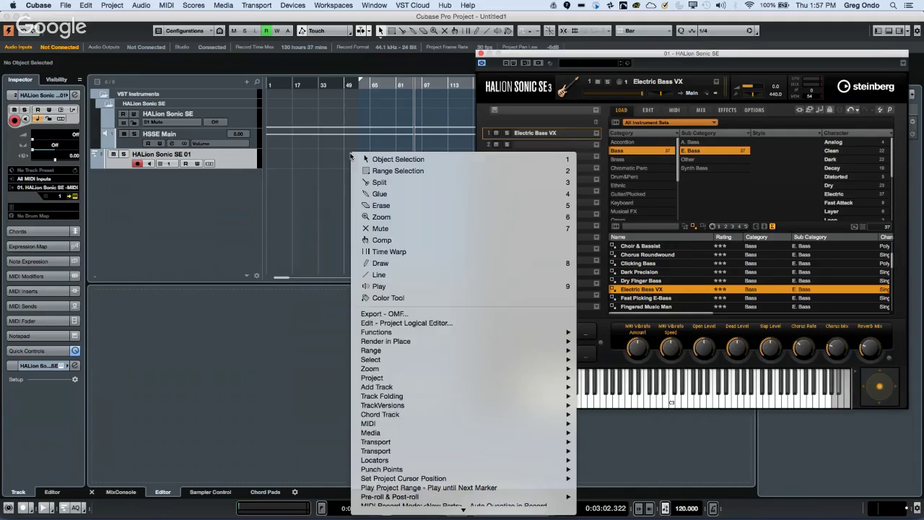
click(417, 262)
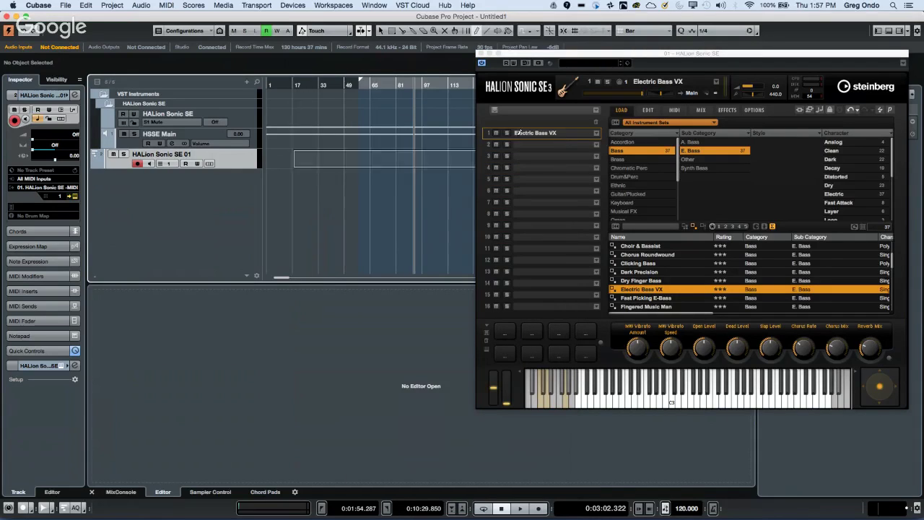
drag(294, 159, 426, 159)
right_click(351, 180)
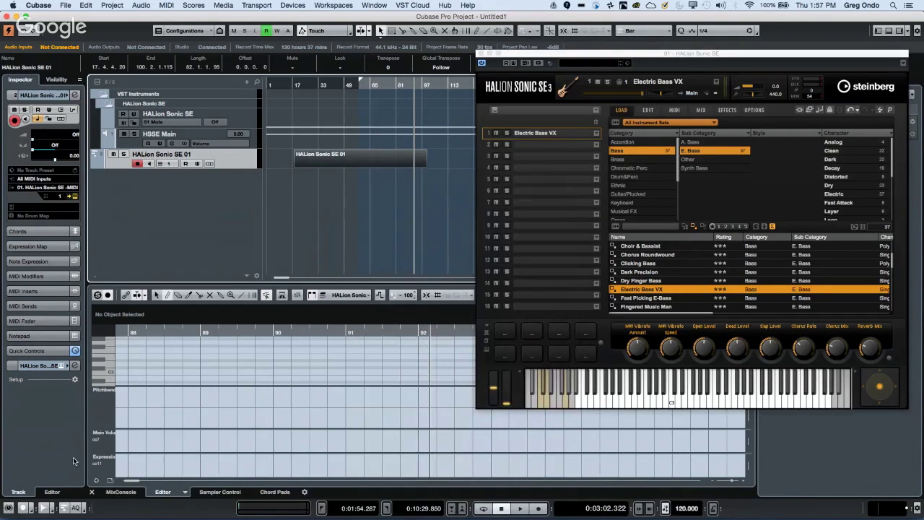
Reduce the Key Editor's controller lanes to Velocity Only and list the data types available for that lane.
click(96, 481)
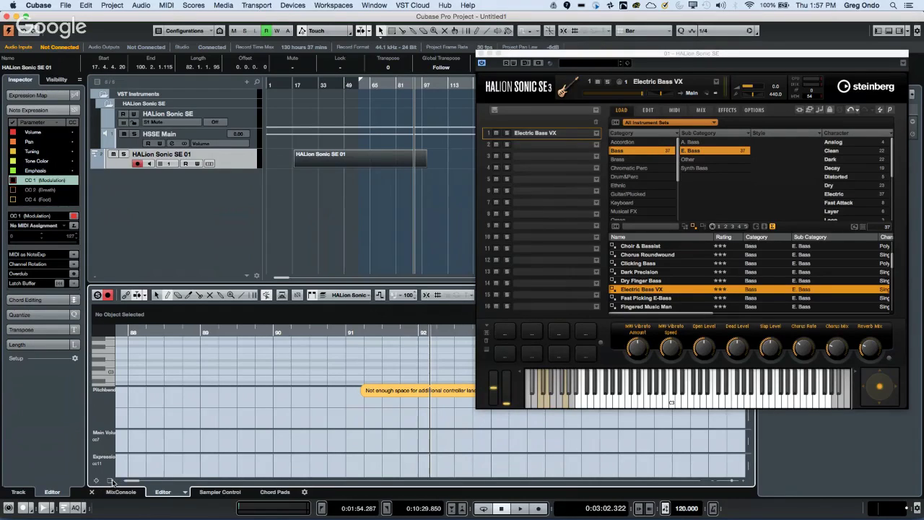
click(114, 480)
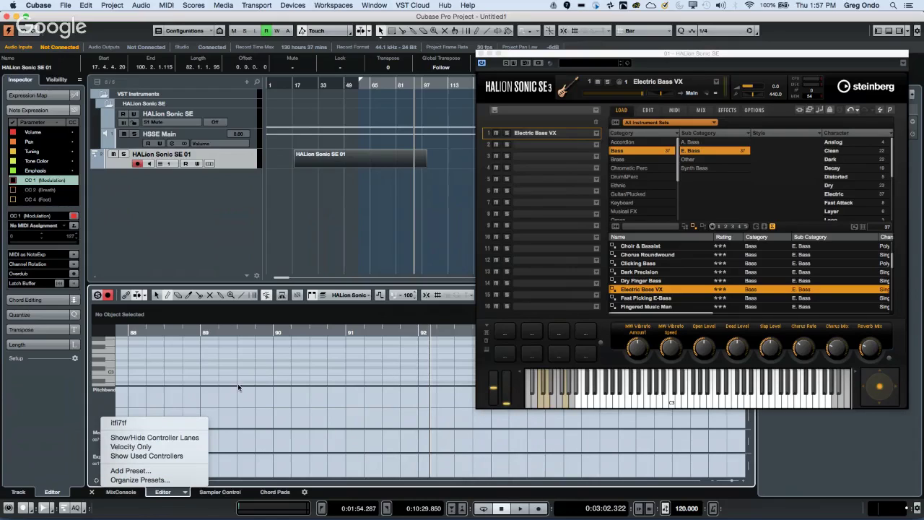
click(196, 453)
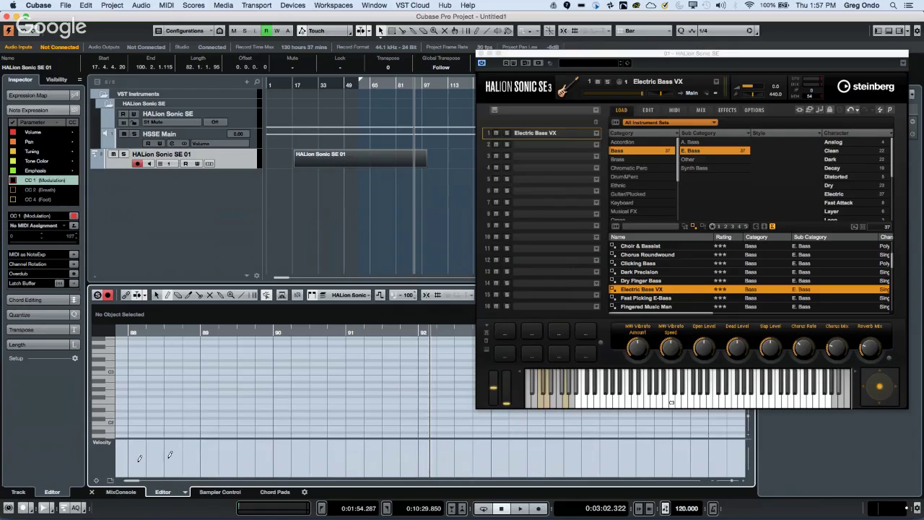
click(107, 444)
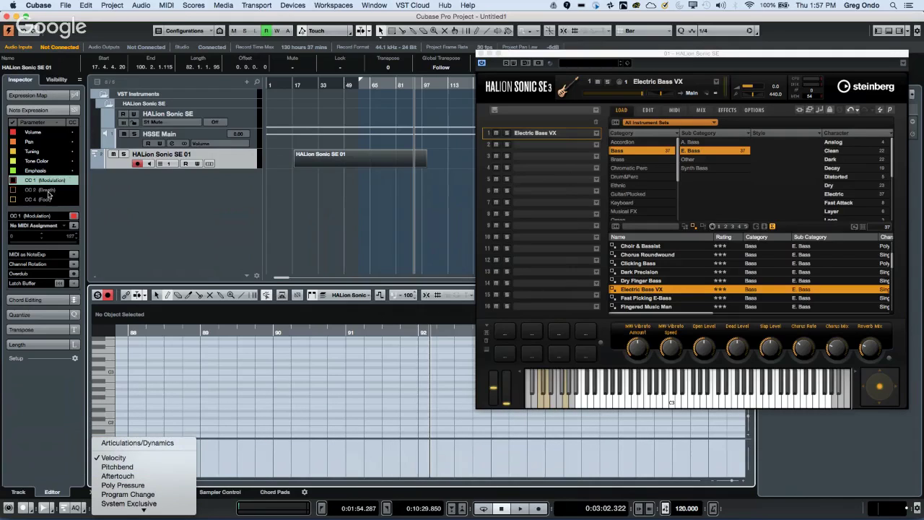
Import the instrument's key switches as the track's expression map and close the Expression Map Setup.
click(45, 97)
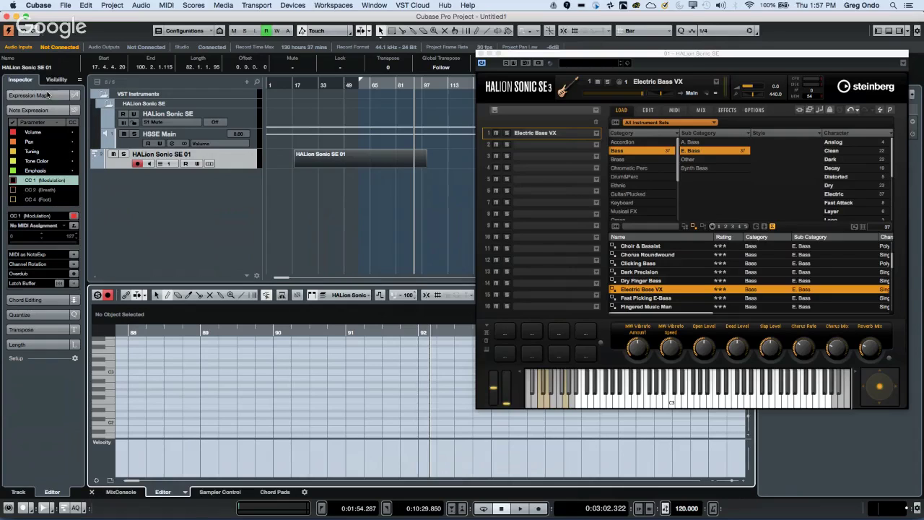
click(48, 99)
click(50, 110)
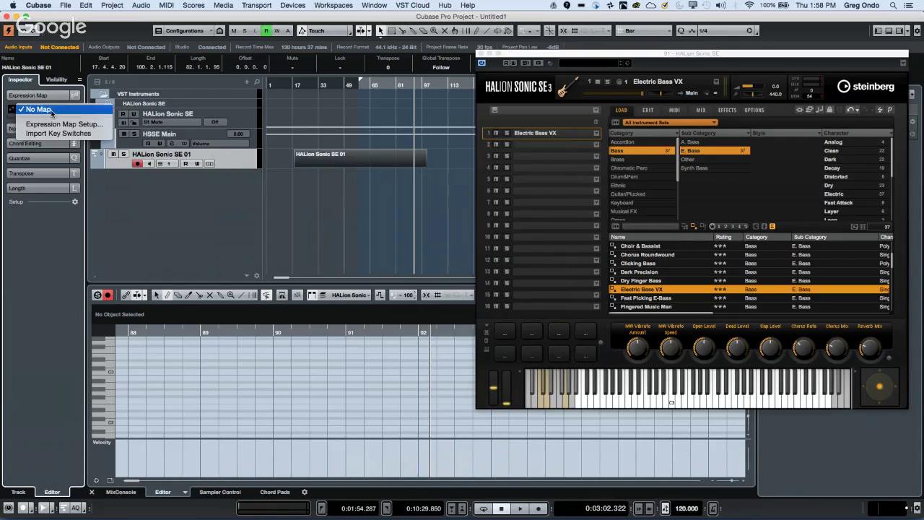
click(45, 134)
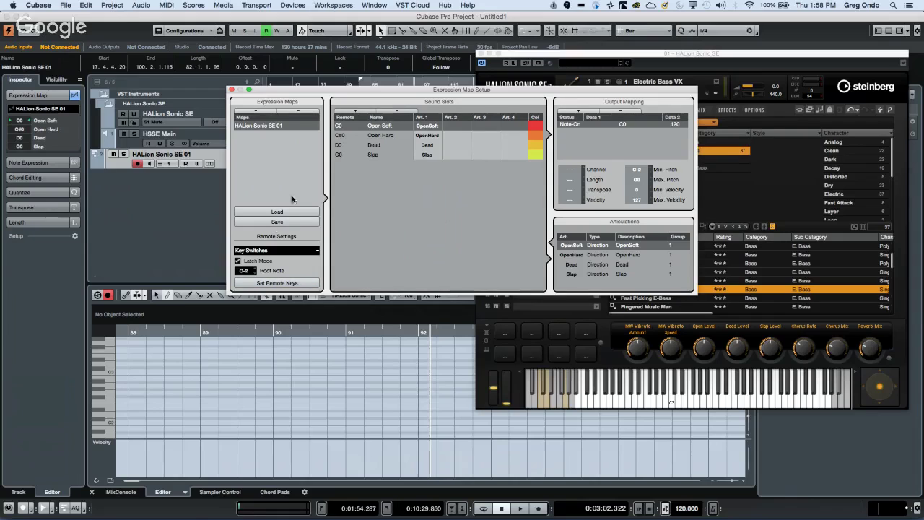
click(289, 214)
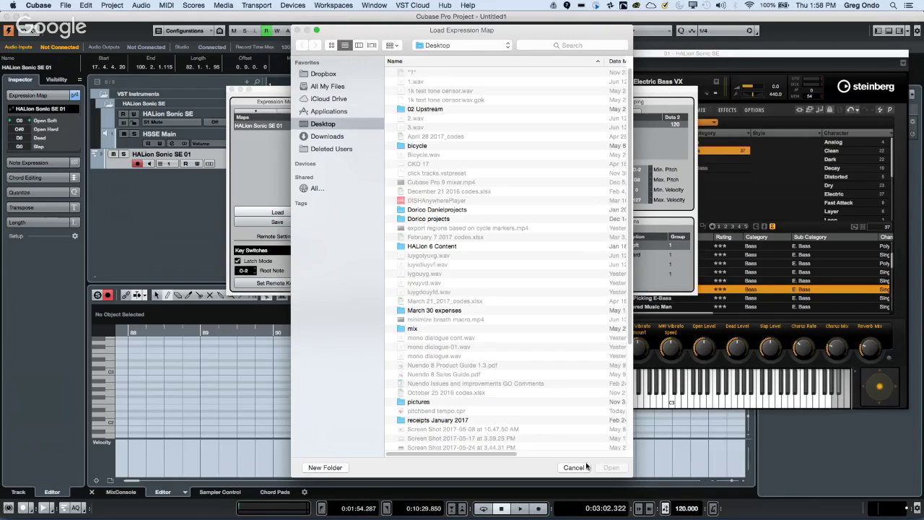
click(581, 467)
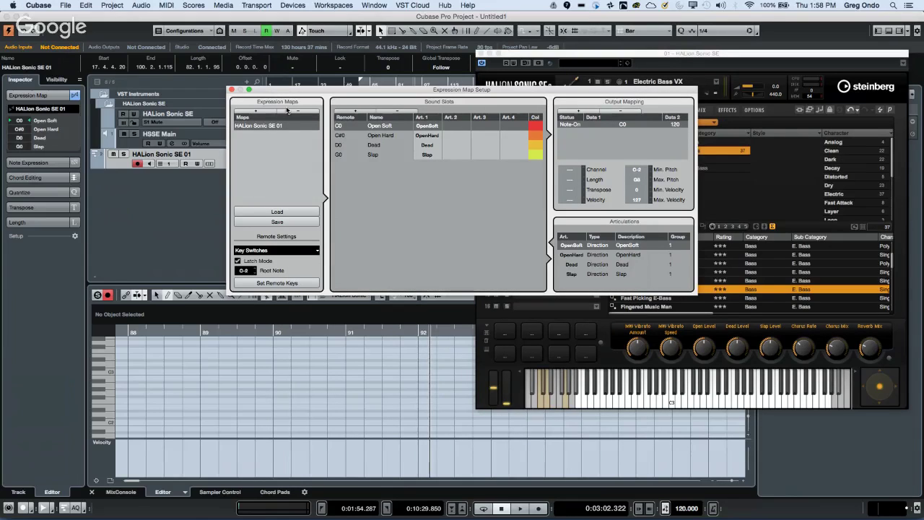
click(231, 91)
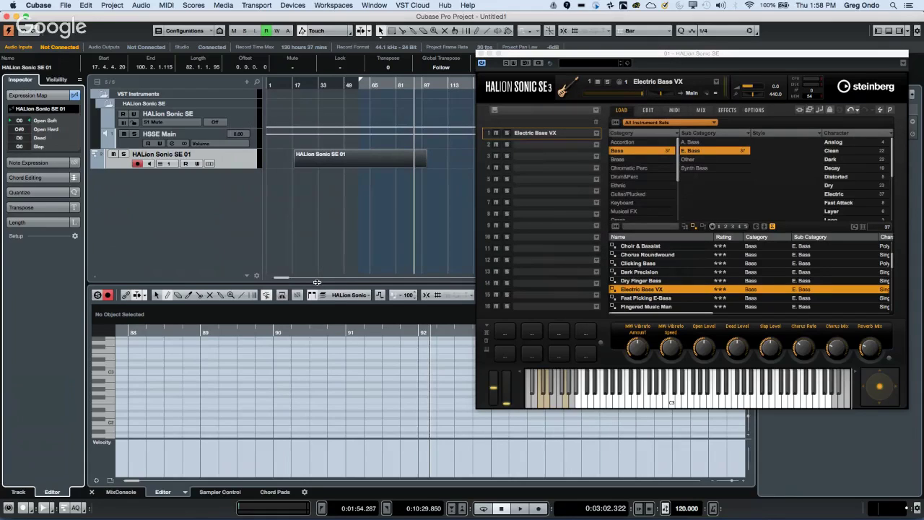
Set the controller lane to Articulations/Dynamics and enlarge both the lane and the Key Editor.
drag(317, 281, 316, 247)
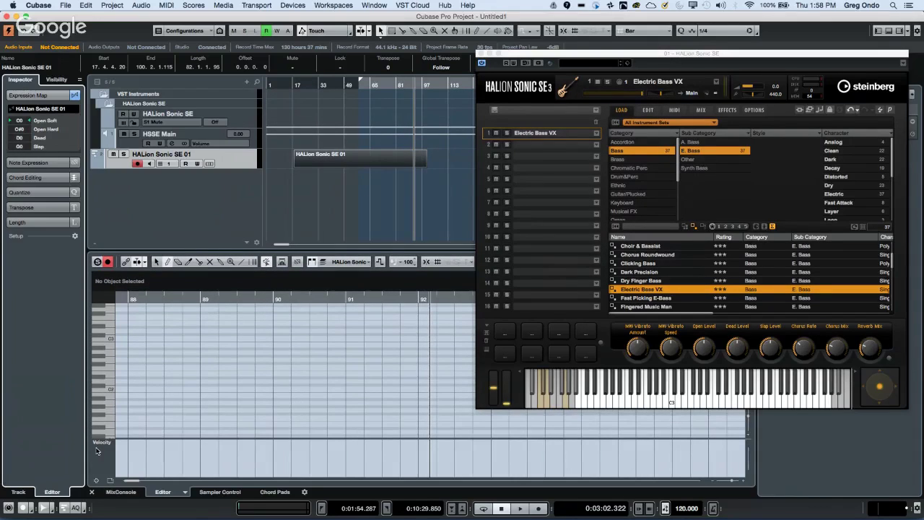
click(101, 442)
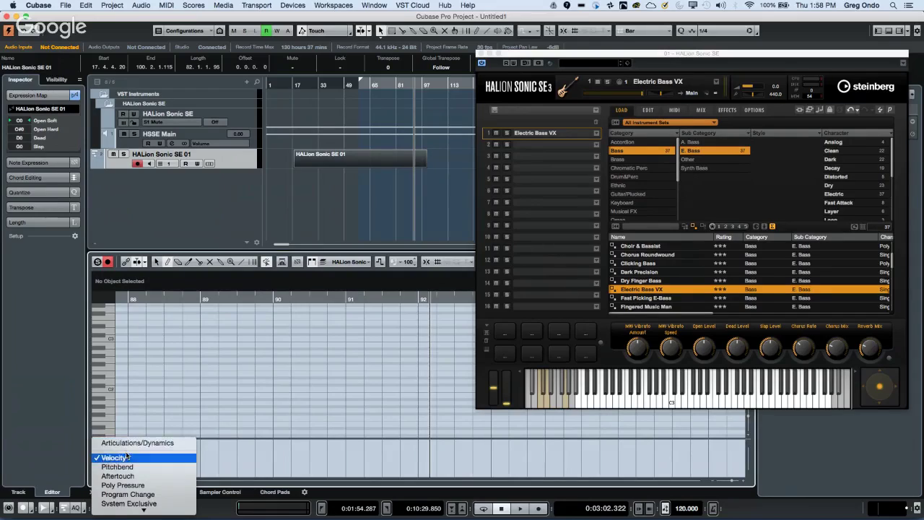
click(126, 442)
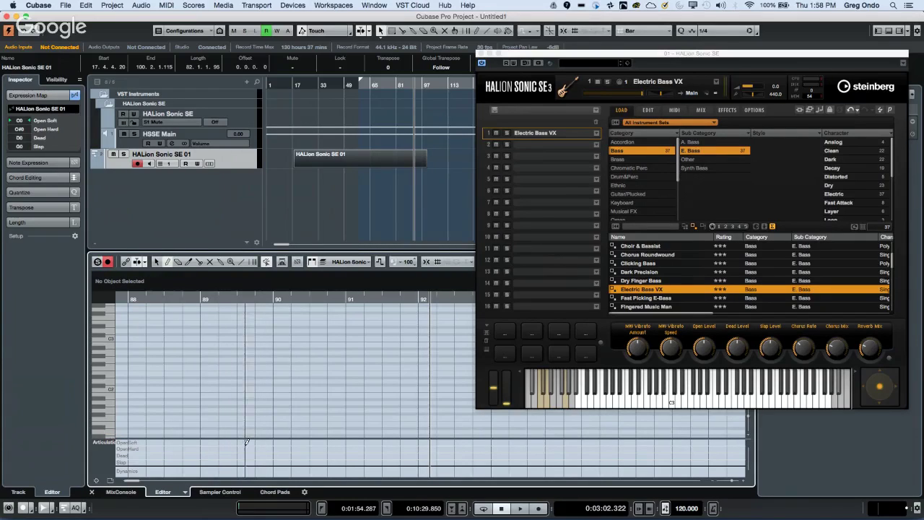
drag(247, 438, 254, 360)
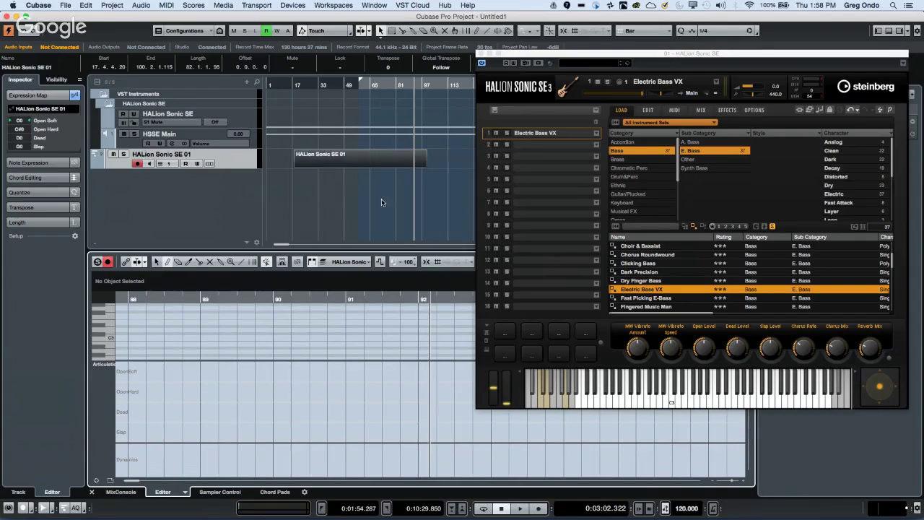
drag(373, 254, 385, 179)
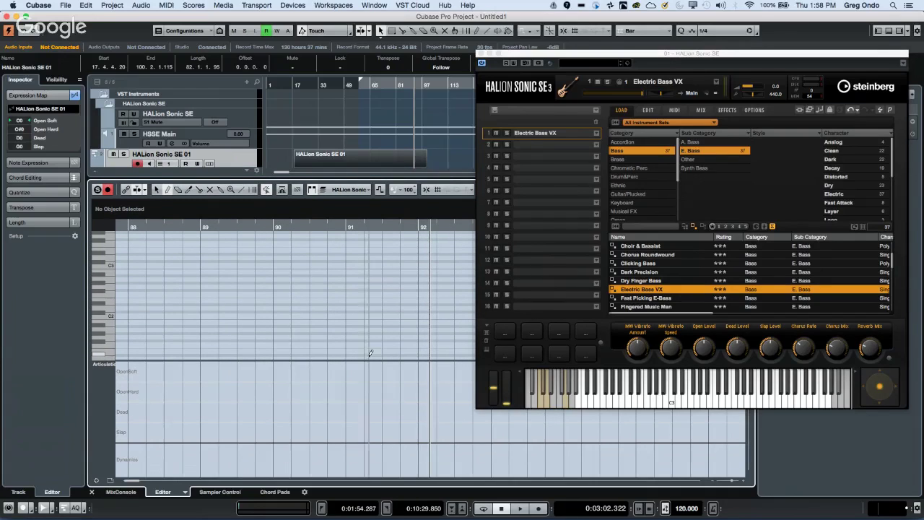
Insert an mf dynamic marking at bar 90 in the Dynamics lane.
click(276, 458)
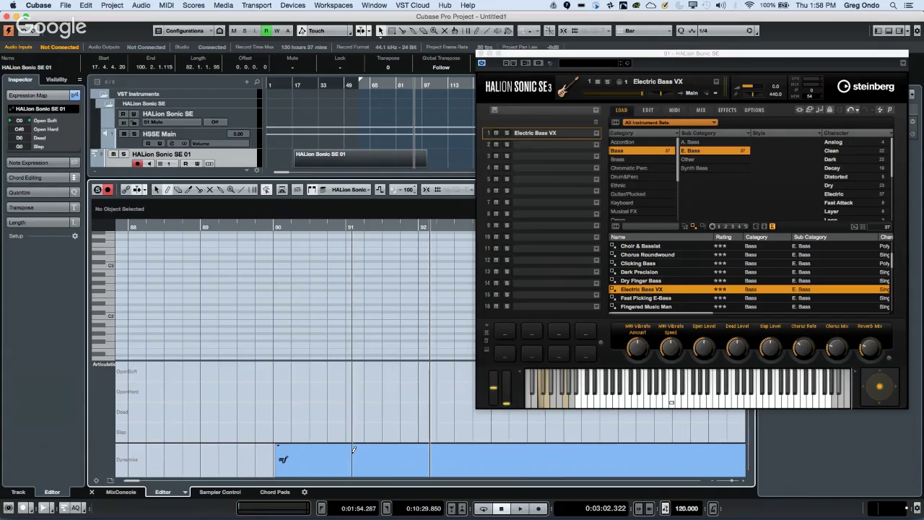
right_click(282, 460)
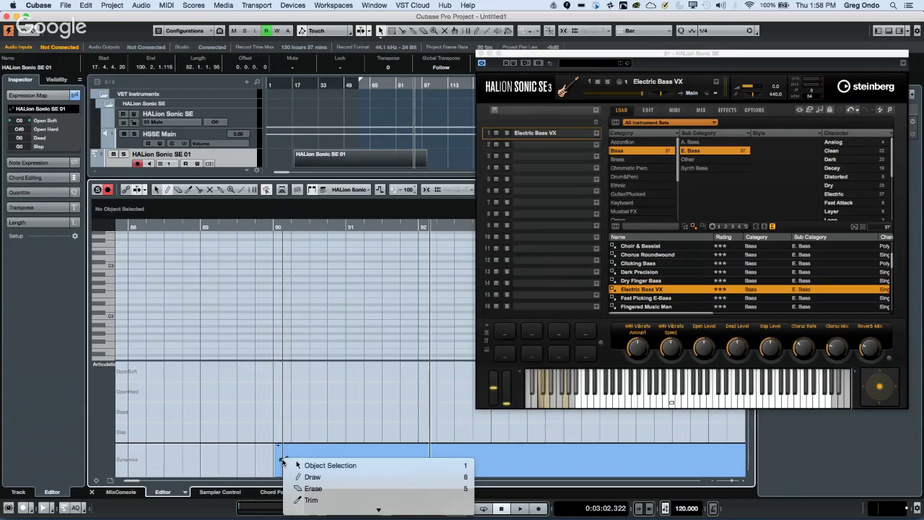
scroll(332, 462, down, 2)
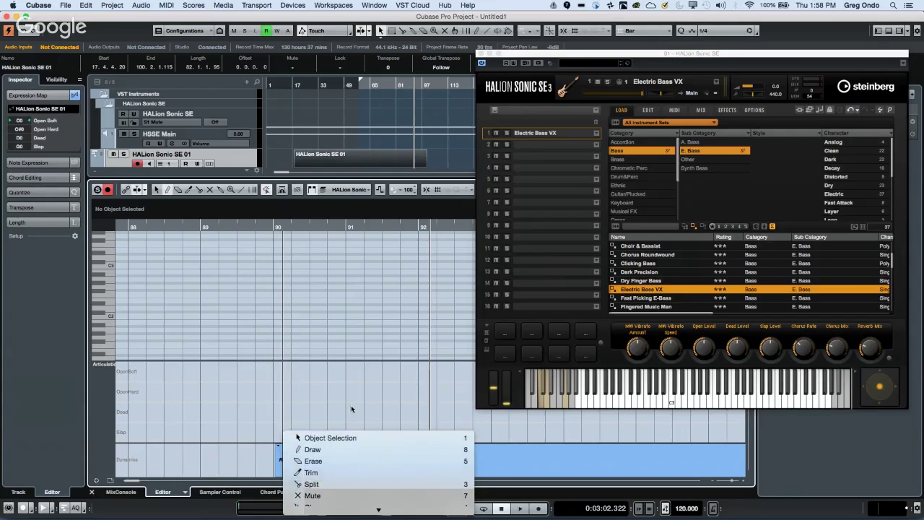
click(338, 450)
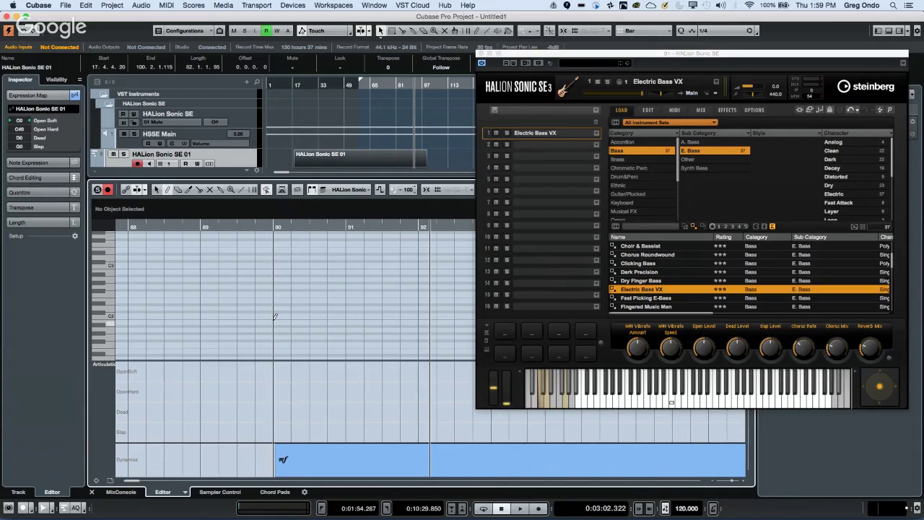
Draw four successive bass notes from bar 90 to about the middle of bar 92 at differing pitches.
drag(275, 321, 345, 304)
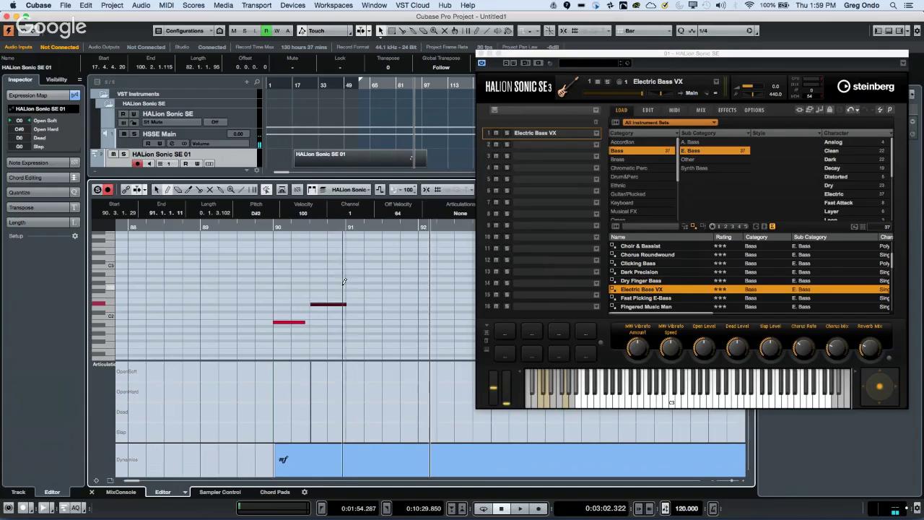
drag(347, 333, 467, 308)
click(420, 307)
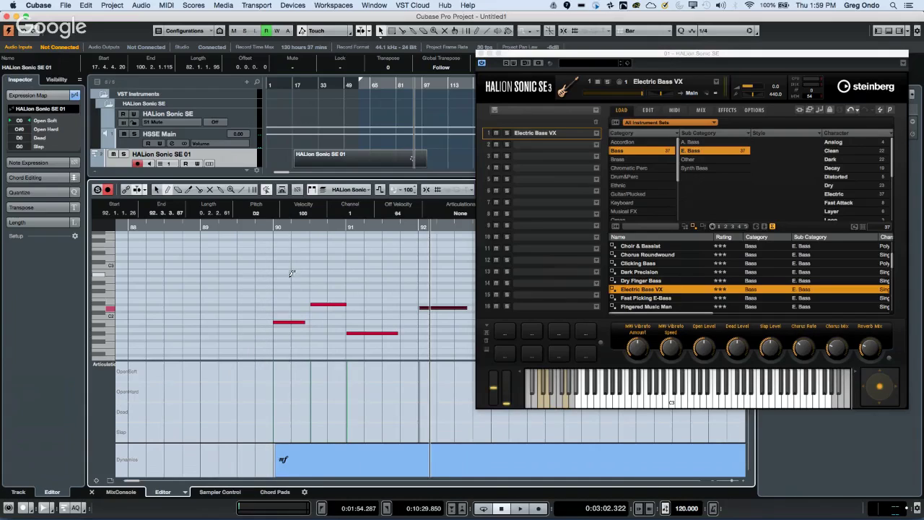
Select the four drawn notes, set the locators around them, and play the passage from bar 90.
right_click(299, 333)
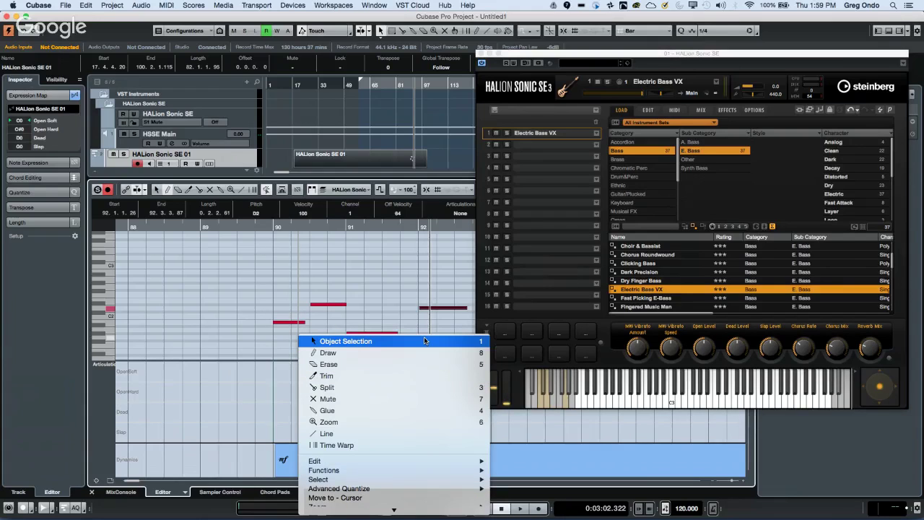
click(380, 341)
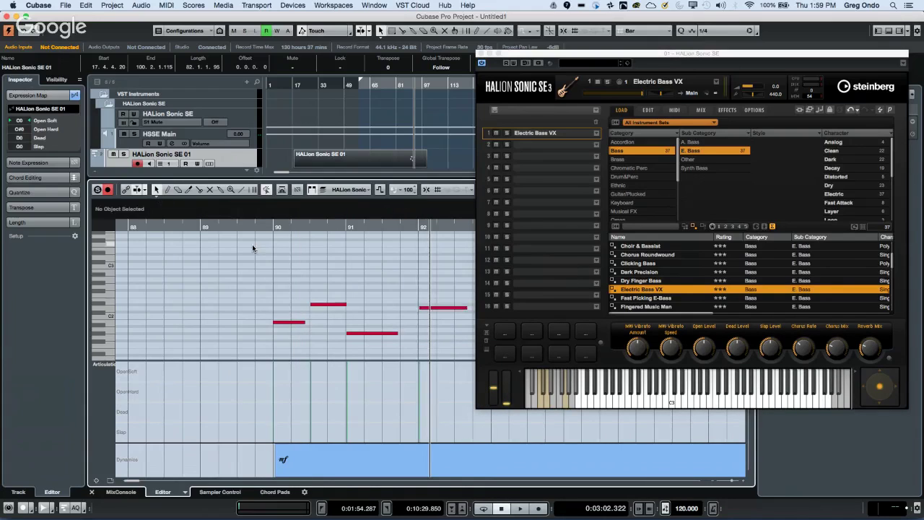
scroll(288, 303, down, 5)
scroll(291, 354, up, 3)
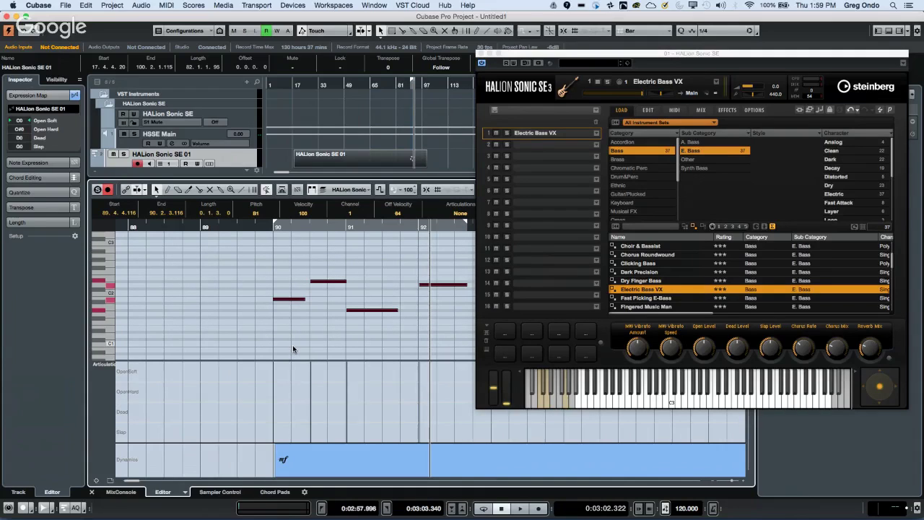
key(space)
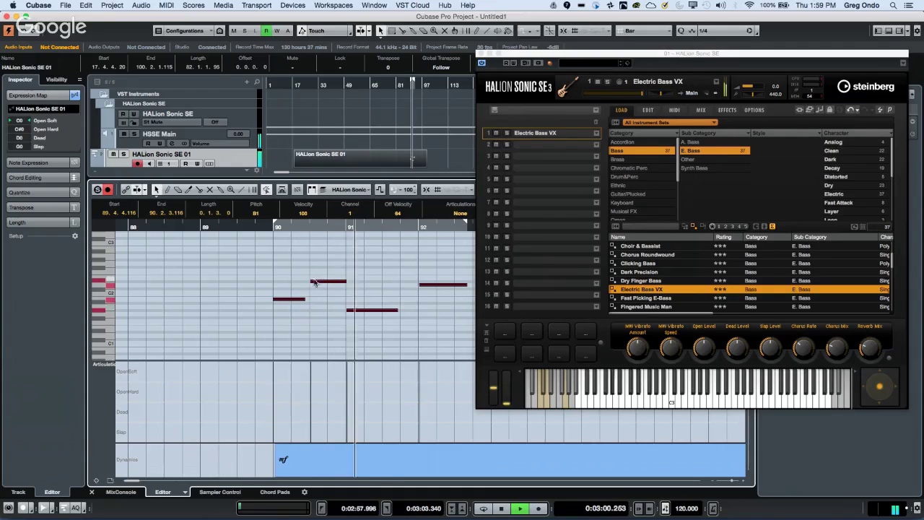
Draw an OpenHard articulation just before bar 91 and play the passage from shortly before bar 90.
right_click(337, 395)
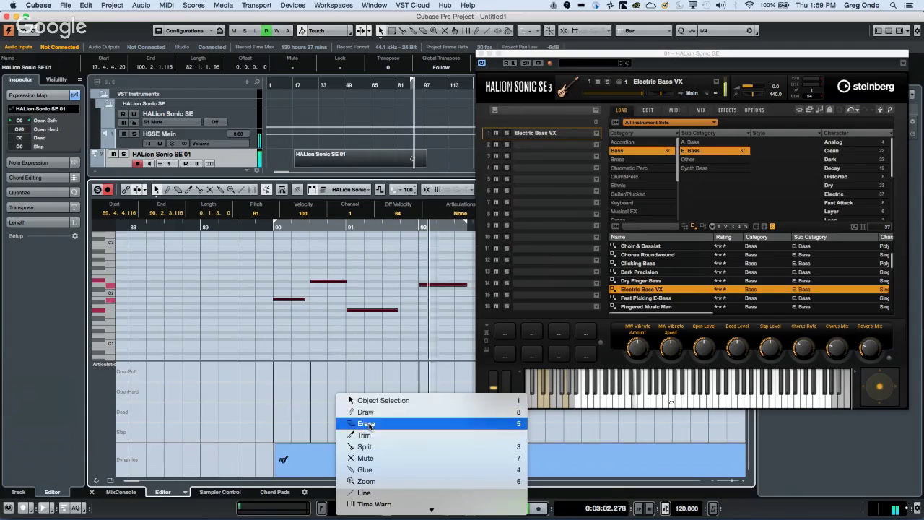
click(365, 411)
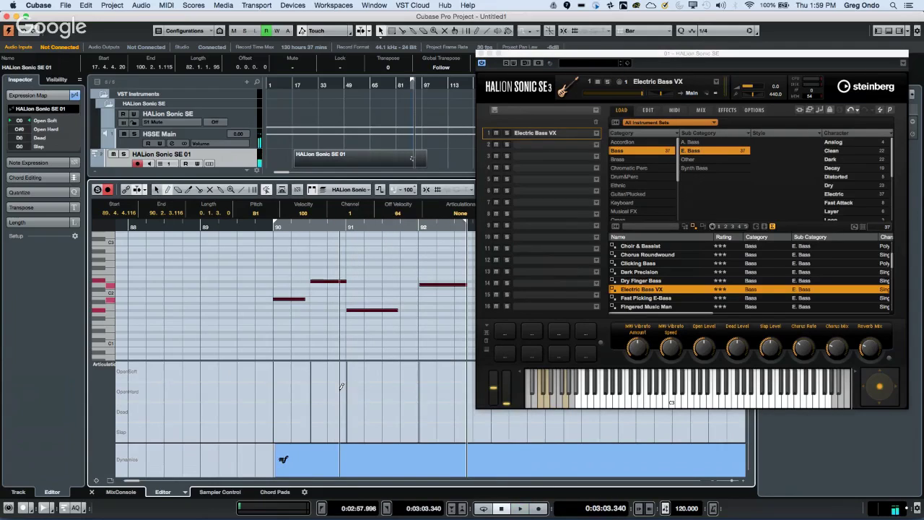
click(341, 390)
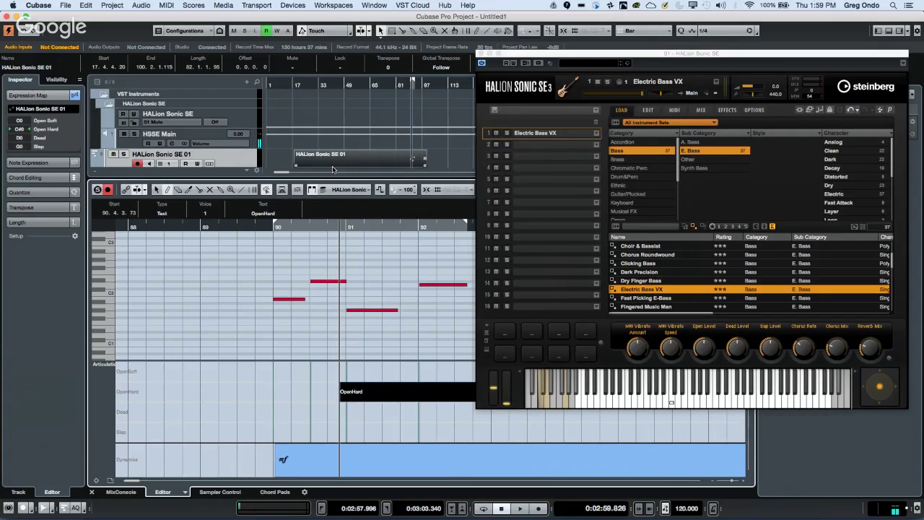
double_click(258, 225)
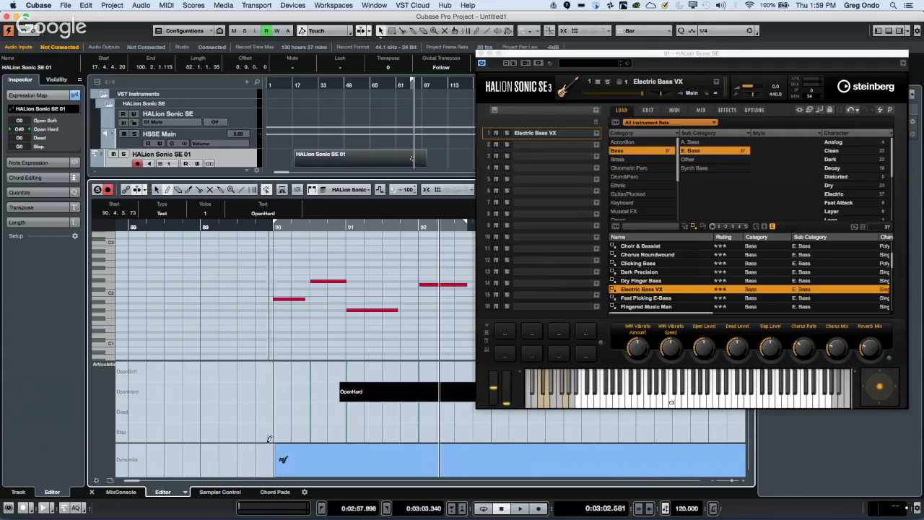
Draw an OpenSoft articulation just before bar 90 and audition the passage from shortly before that bar.
click(269, 371)
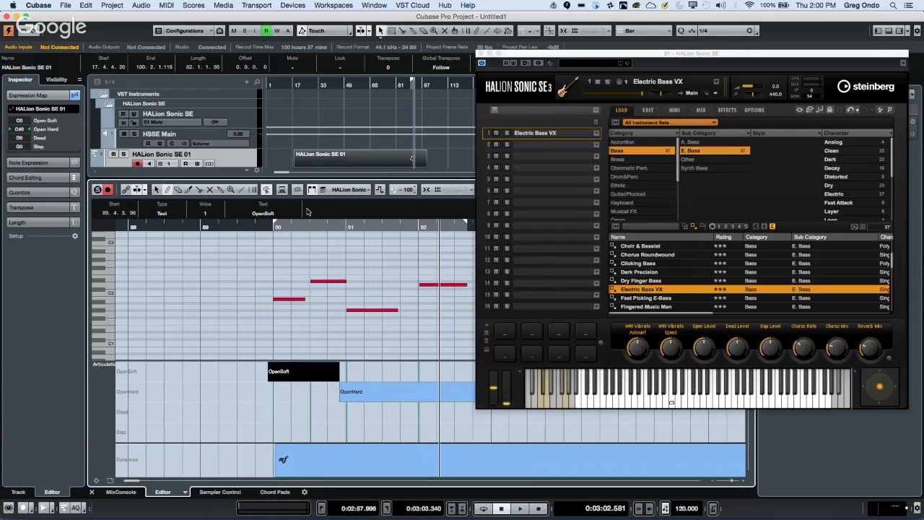
click(261, 226)
key(space)
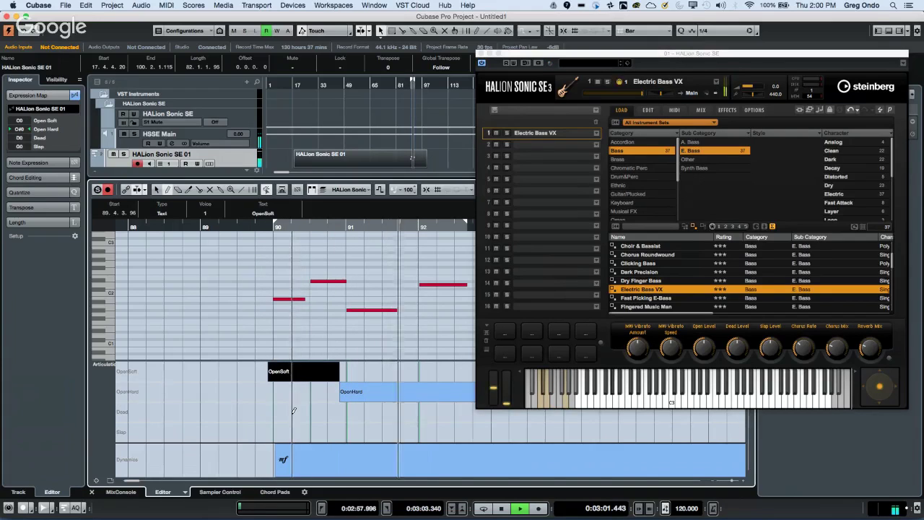
key(space)
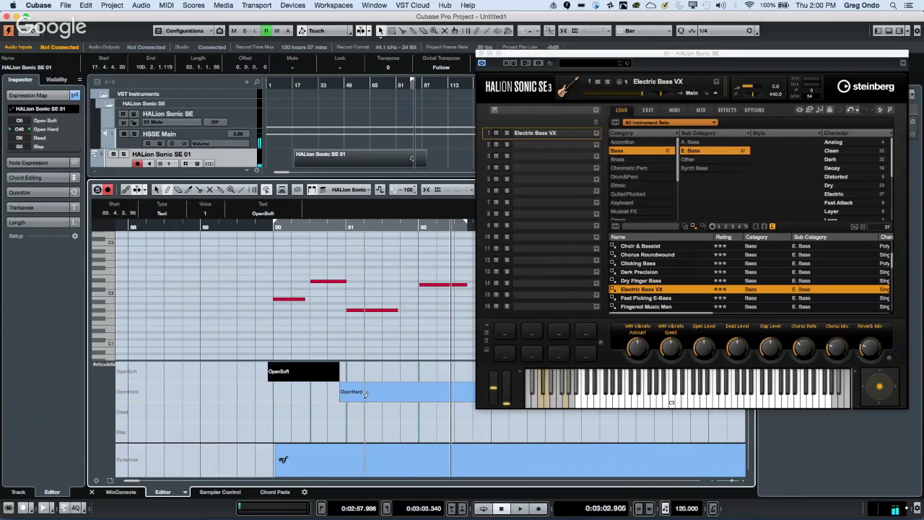
Add a short F#2 note near the middle of bar 91 and draw a Slap articulation starting just before it.
click(384, 267)
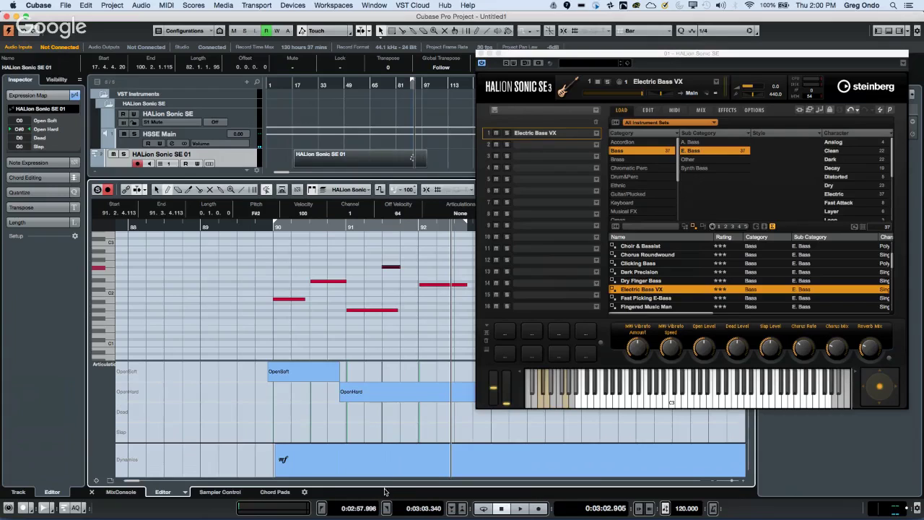
click(376, 431)
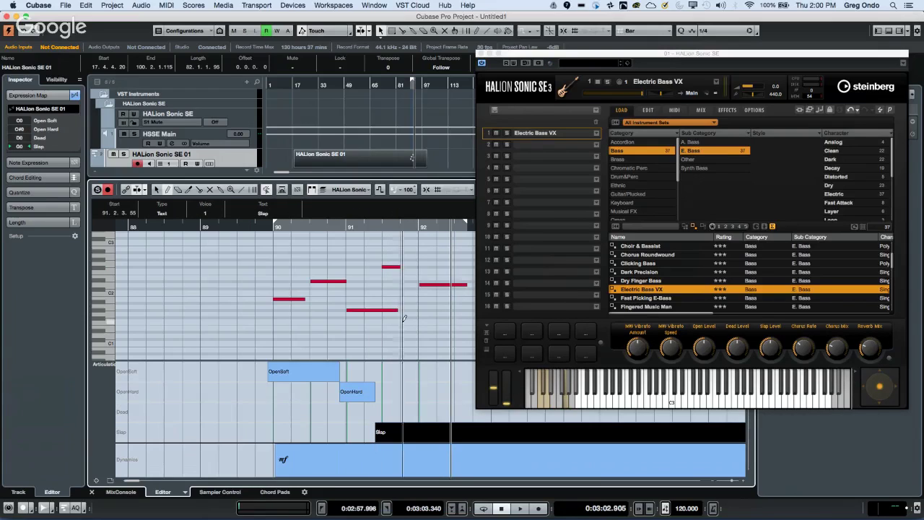
click(420, 269)
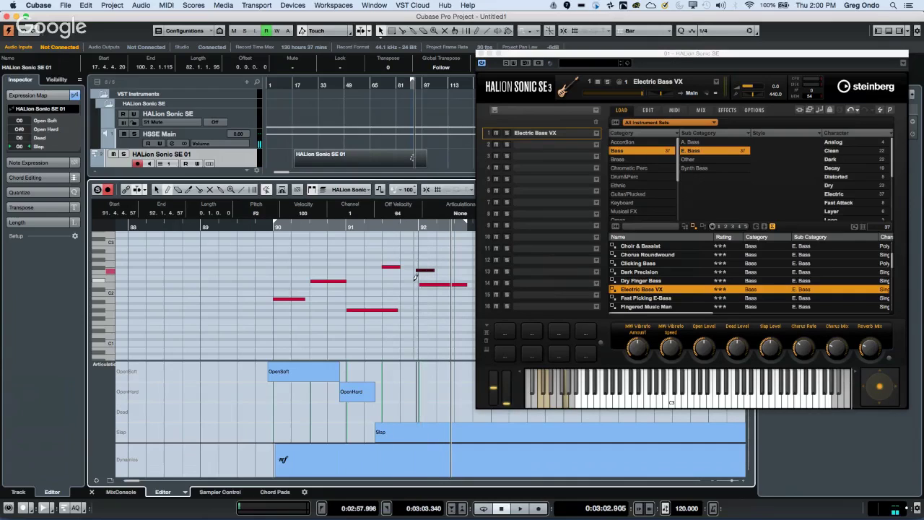
click(417, 281)
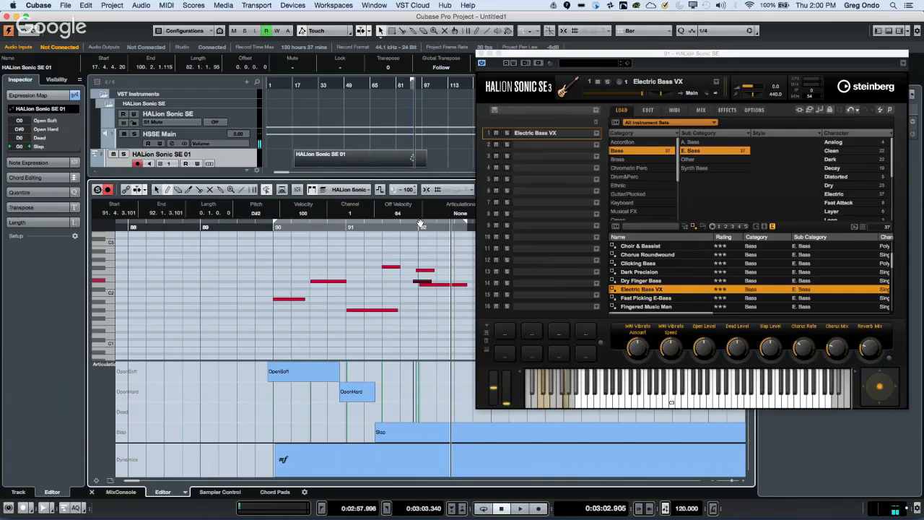
key(super+z)
key(super+z)
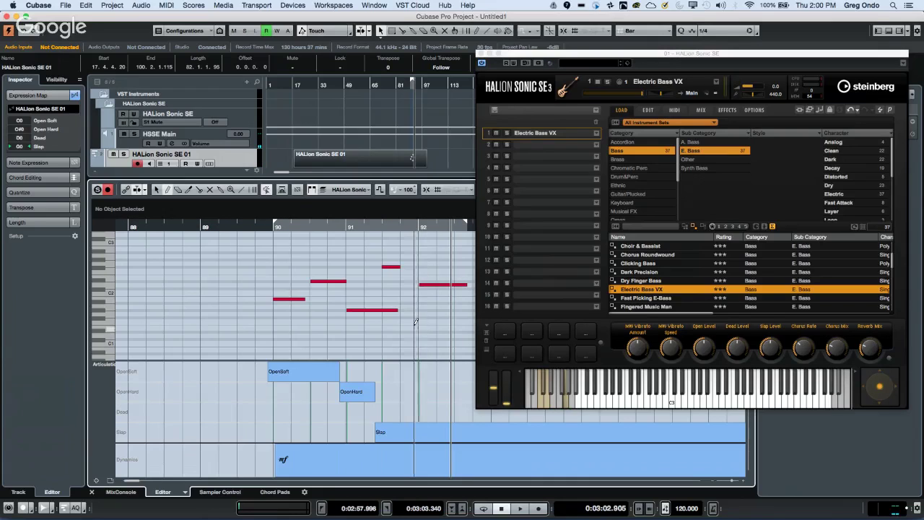
Draw another OpenSoft articulation just before bar 92 and play the passage again from before bar 90.
click(416, 370)
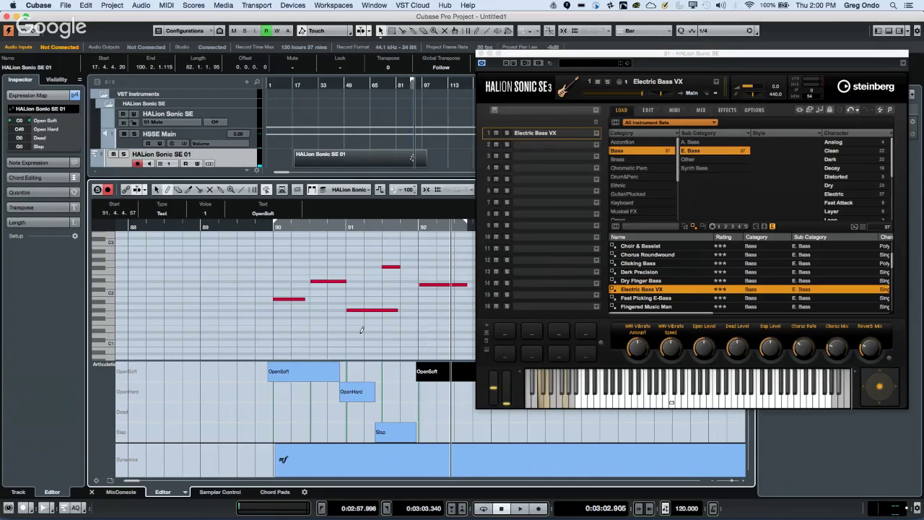
click(260, 225)
key(space)
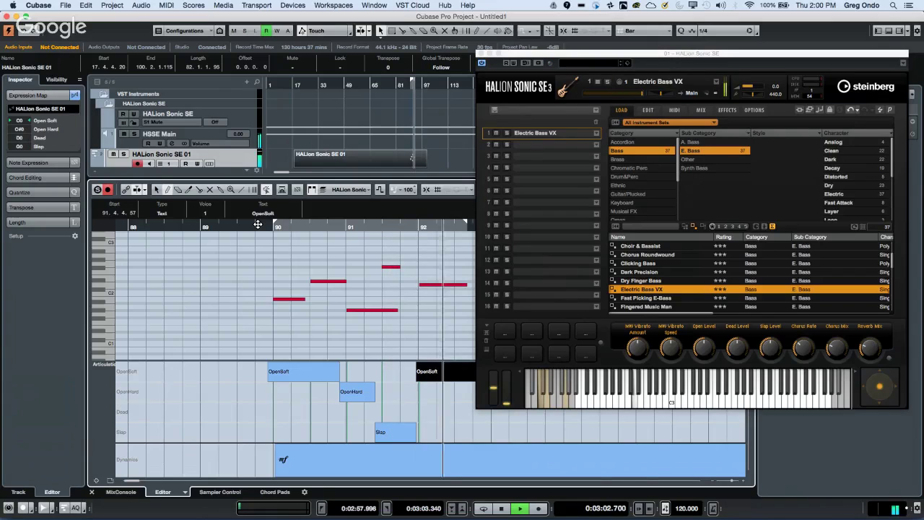
key(space)
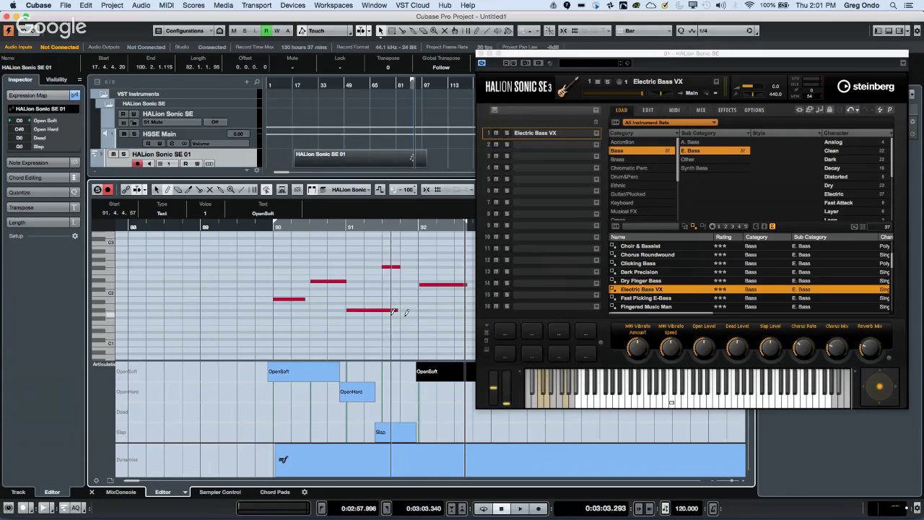
Open the c9 version of the UNINVITED project from the recent projects and activate it.
drag(393, 312, 395, 312)
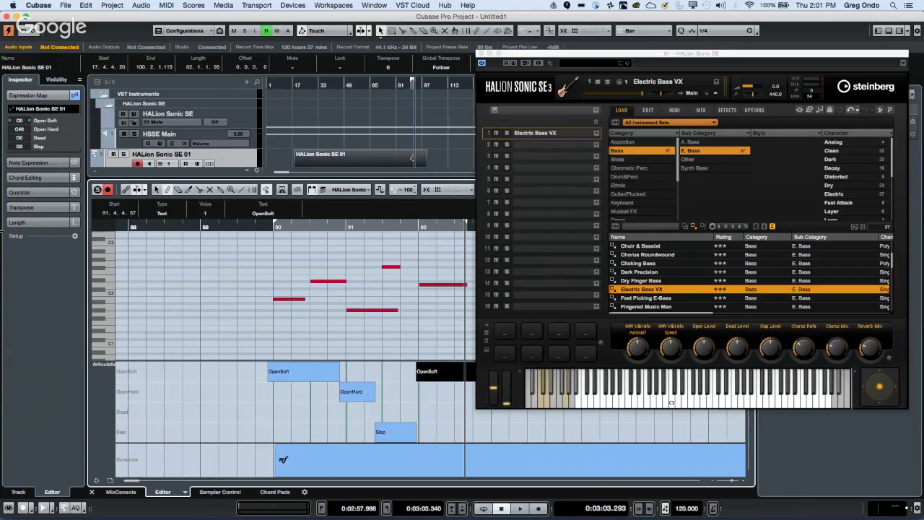
click(66, 5)
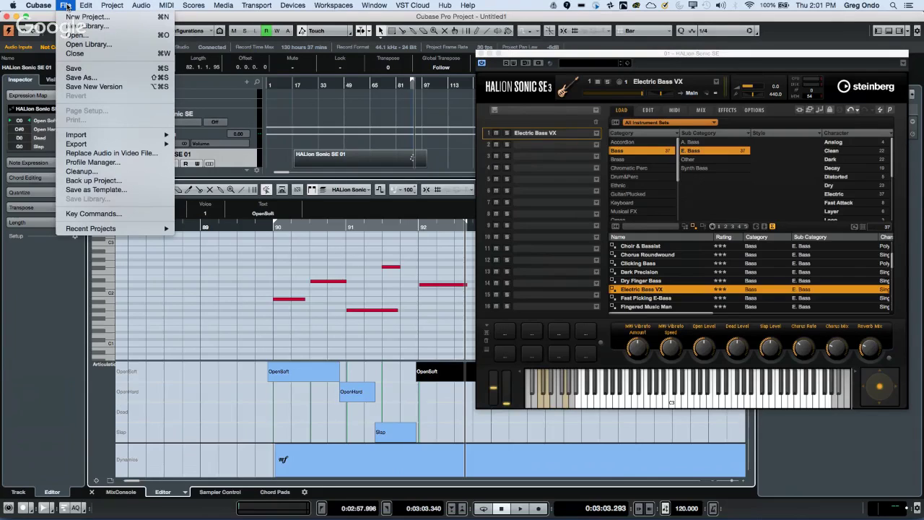
mouse_move(115, 229)
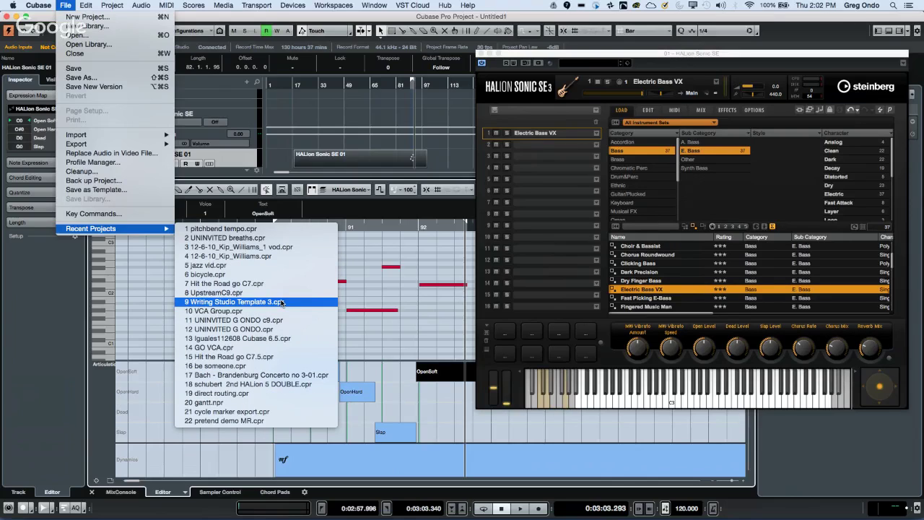
click(274, 323)
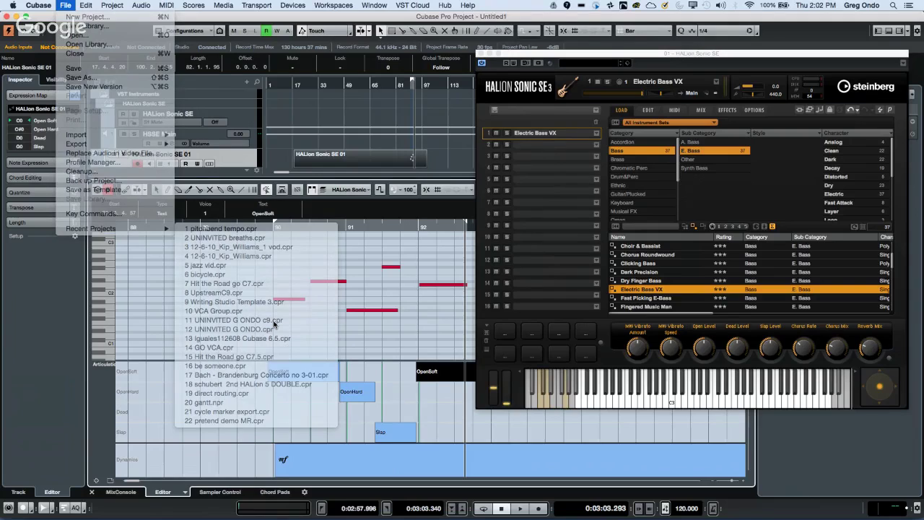
click(516, 185)
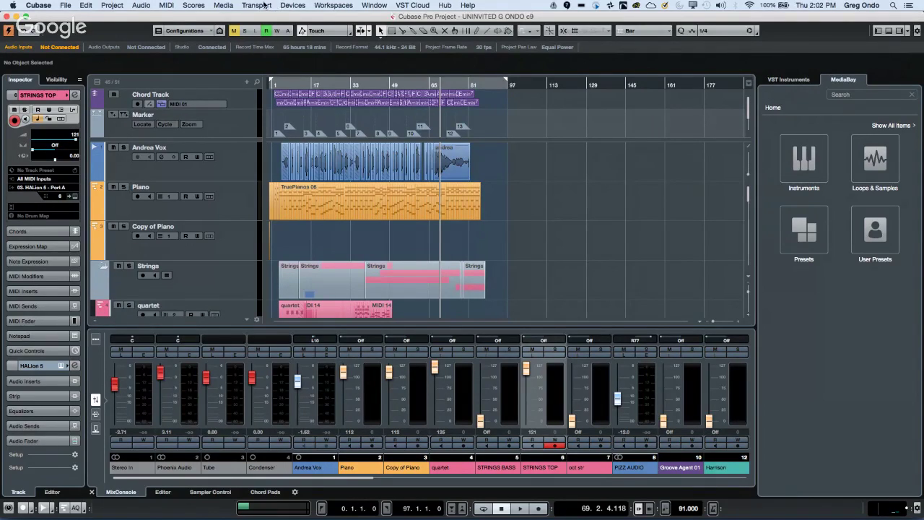
Play the song from bar 1 with the timeline enlarged and stop around bar 7.
drag(283, 82, 241, 90)
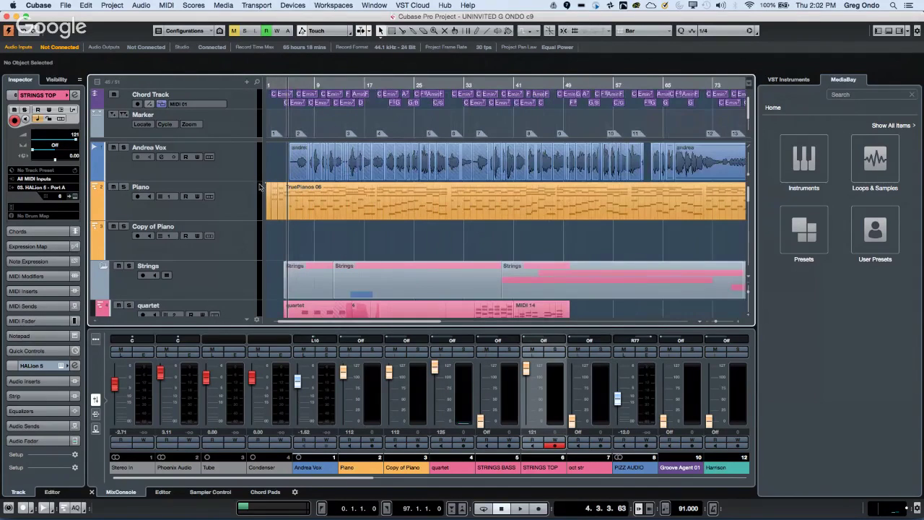
click(283, 86)
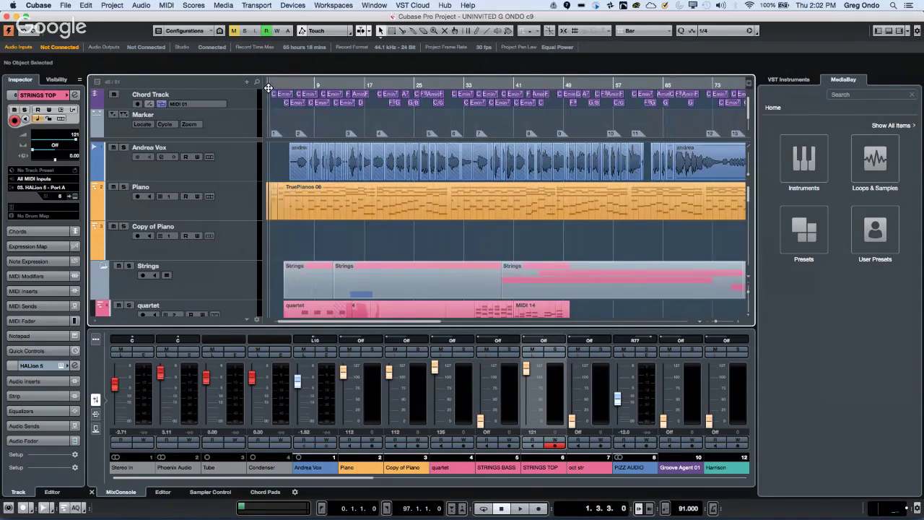
key(space)
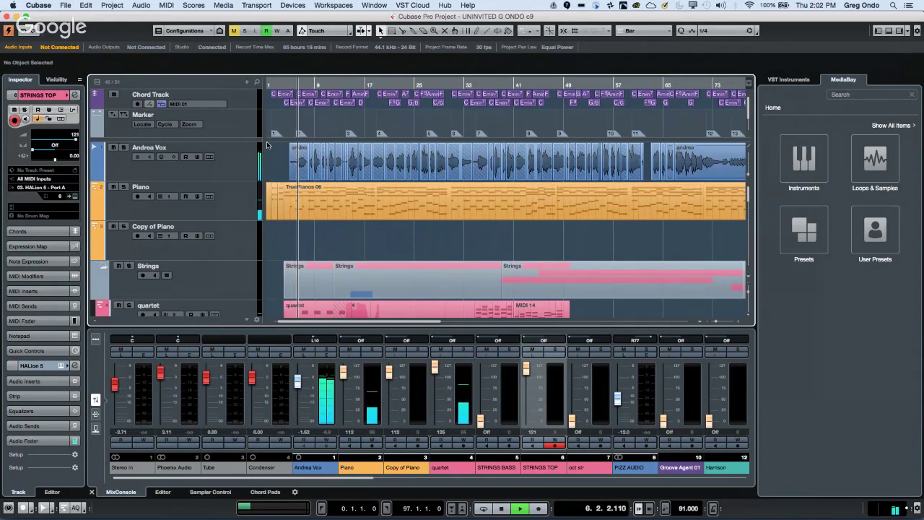
key(space)
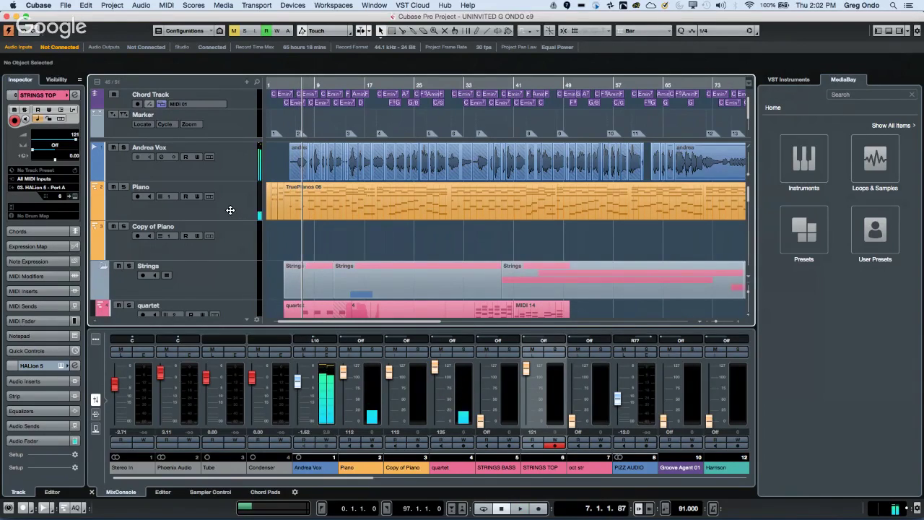
Show the VST instrument rack and inspect The Grand 3 instrument assigned to the Piano track, closing its window when done.
click(230, 210)
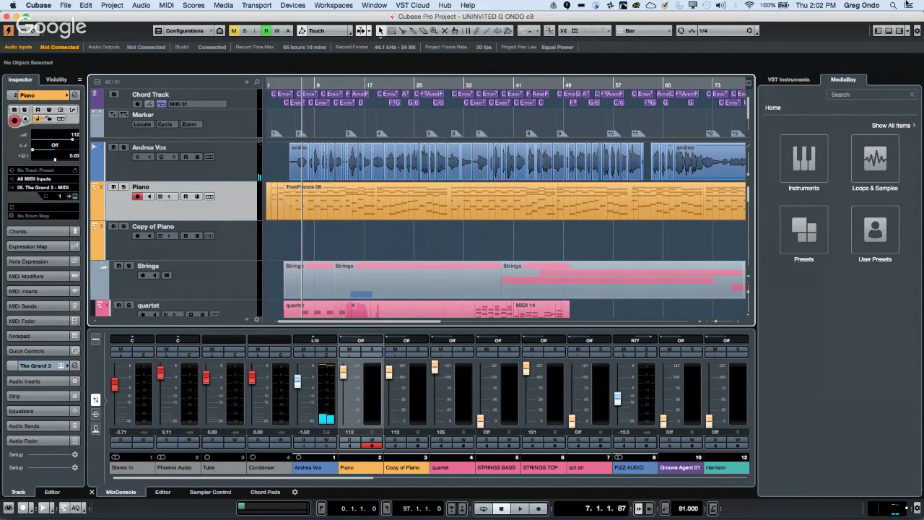
click(788, 79)
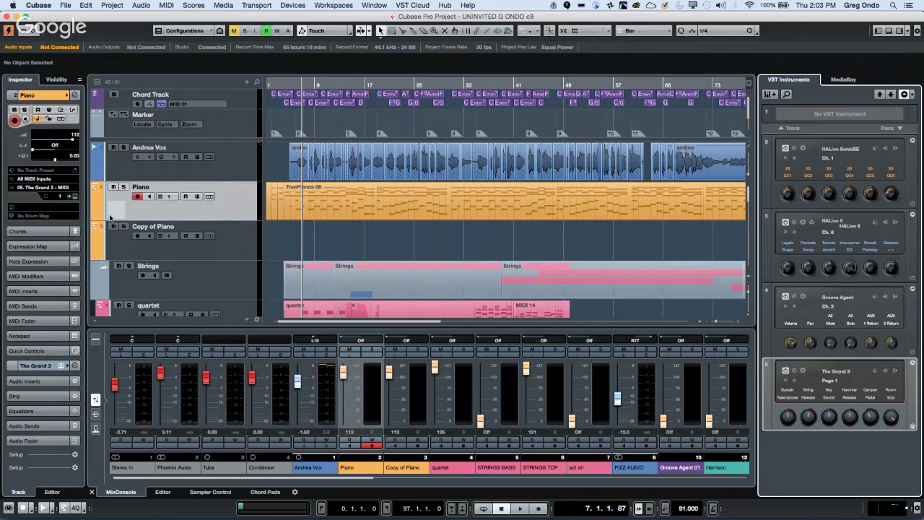
click(72, 199)
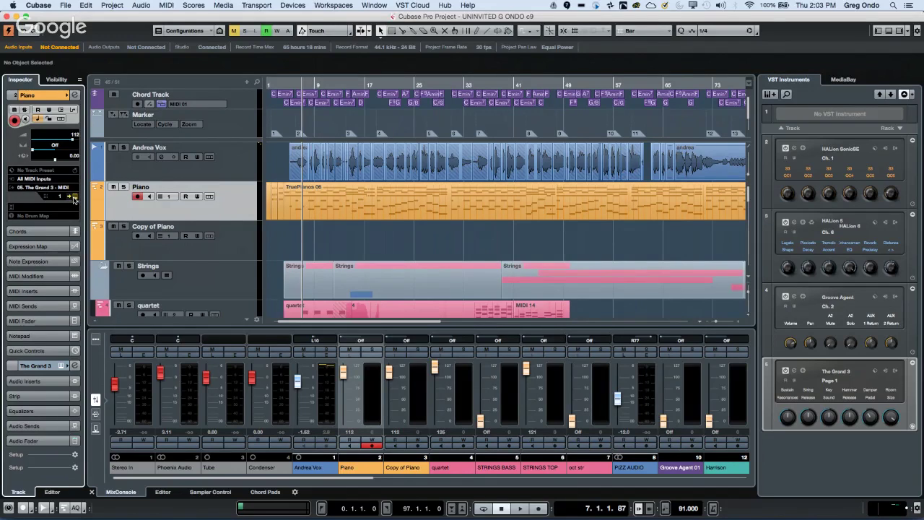
click(73, 198)
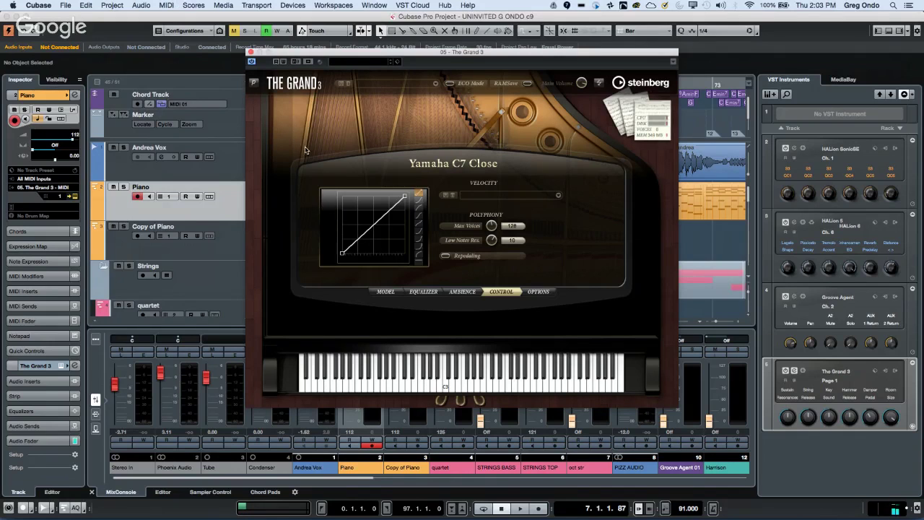
click(250, 52)
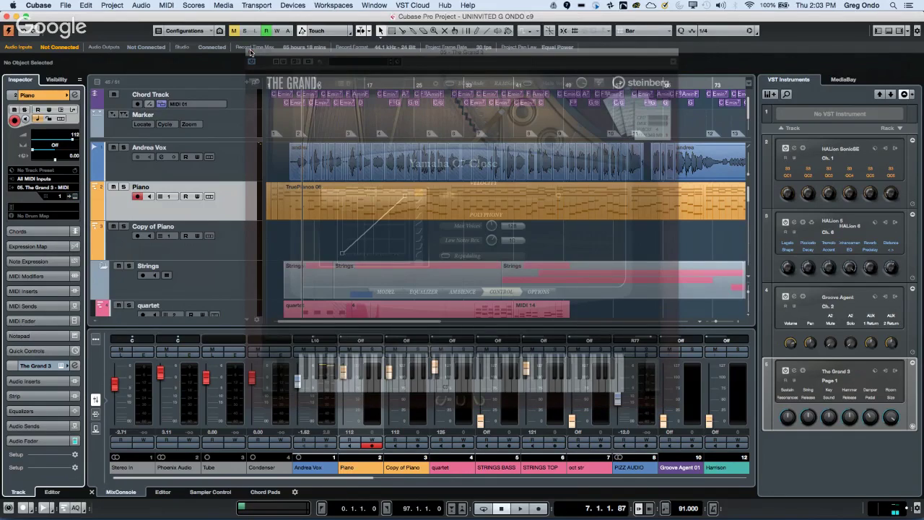
View the instrument channel settings of The Grand 3 from the Piano track, close them and reselect the Piano track.
click(78, 366)
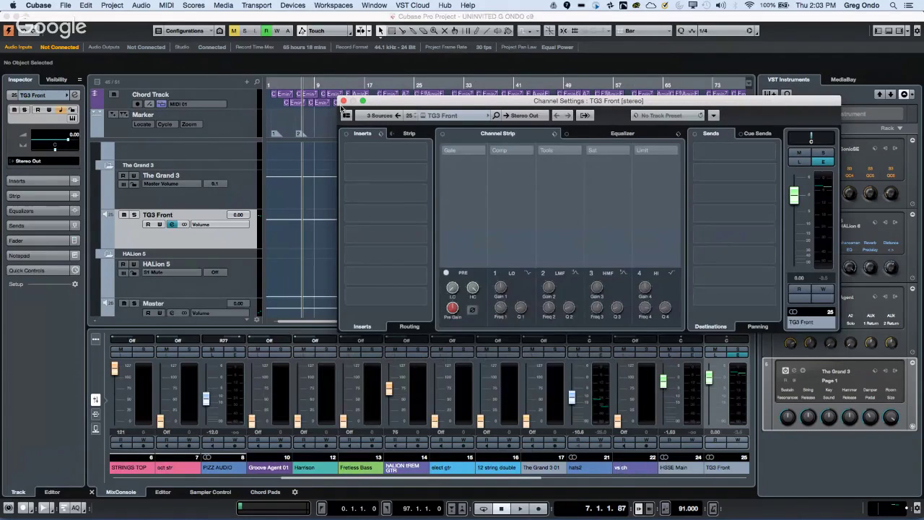
click(343, 101)
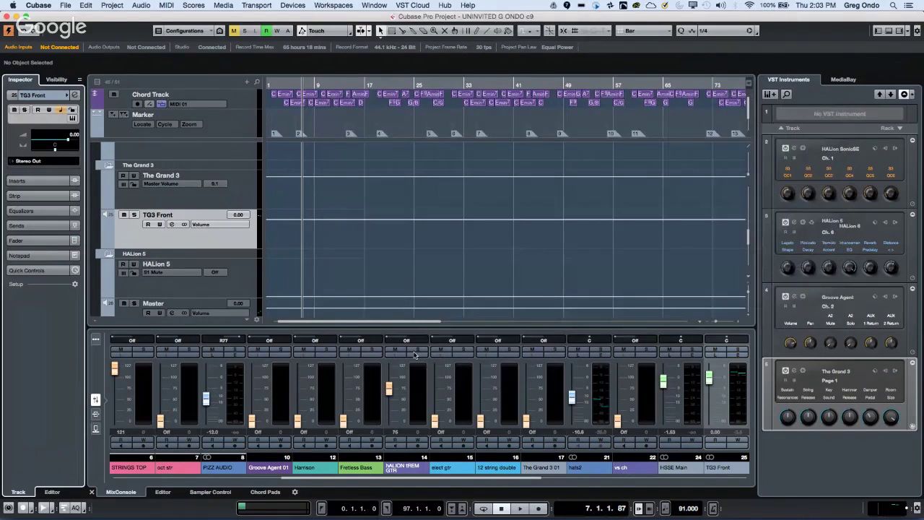
scroll(359, 195, up, 2)
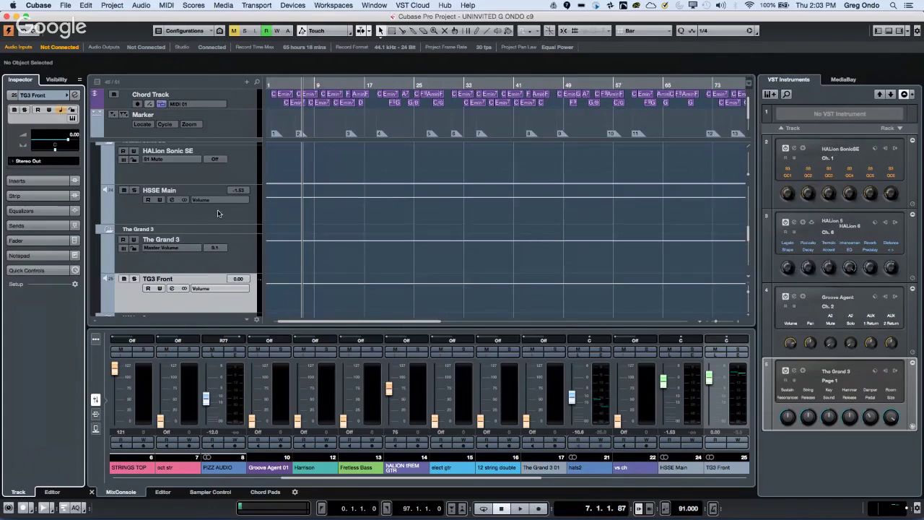
scroll(220, 206, up, 6)
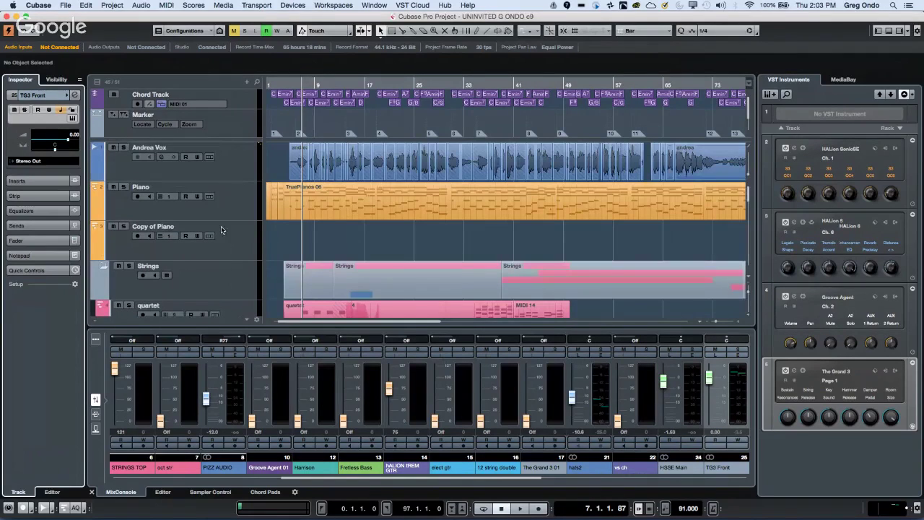
click(229, 210)
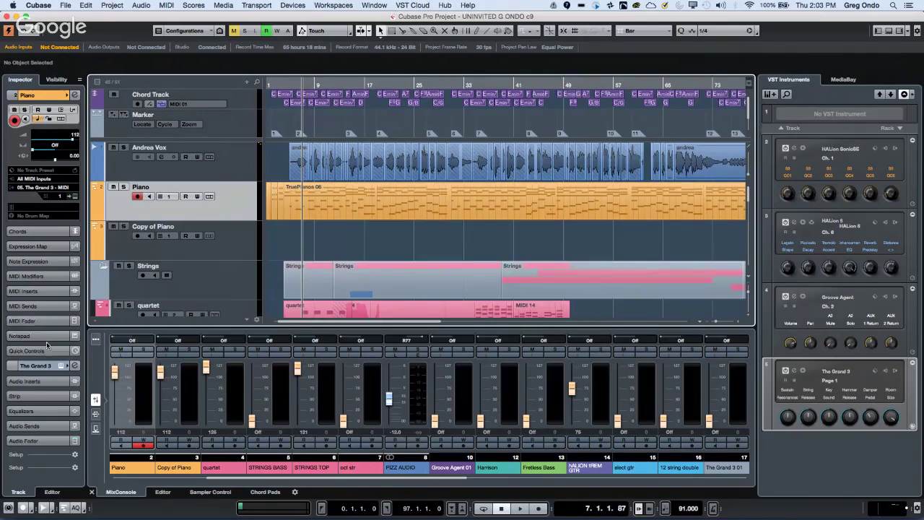
Examine the Piano track's Inspector sections, including MIDI Fader, Notepad, Quick Controls, basic track settings and Chords.
click(50, 322)
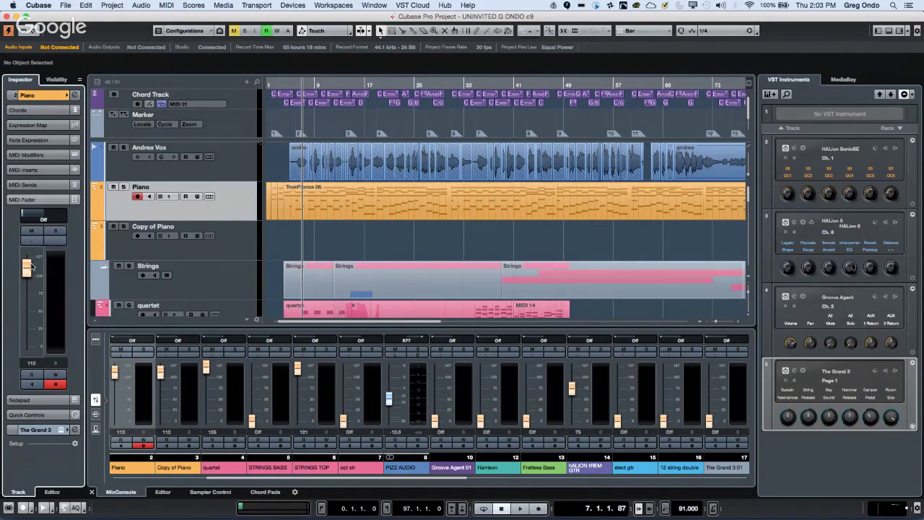
click(34, 399)
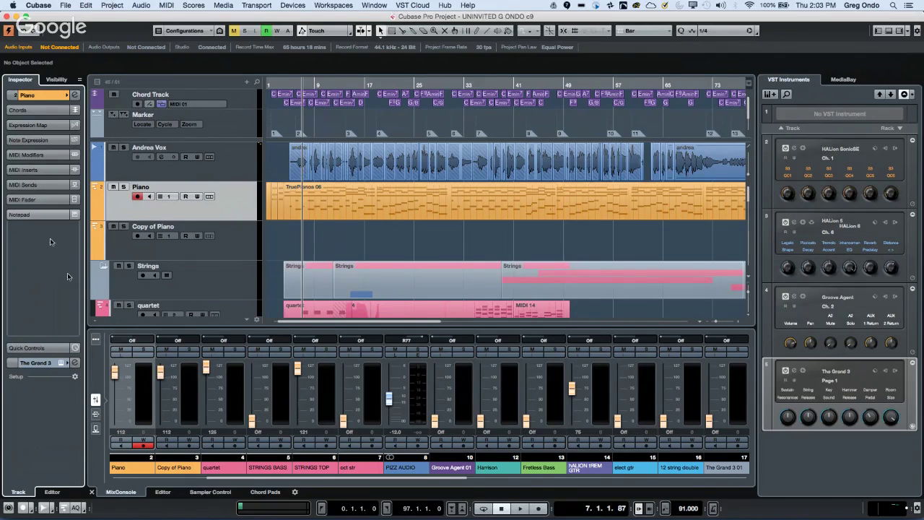
click(45, 349)
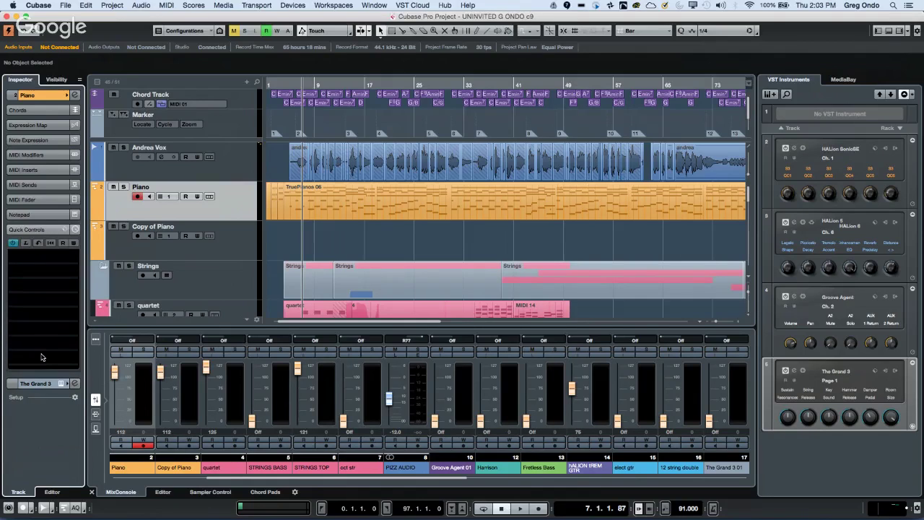
click(41, 231)
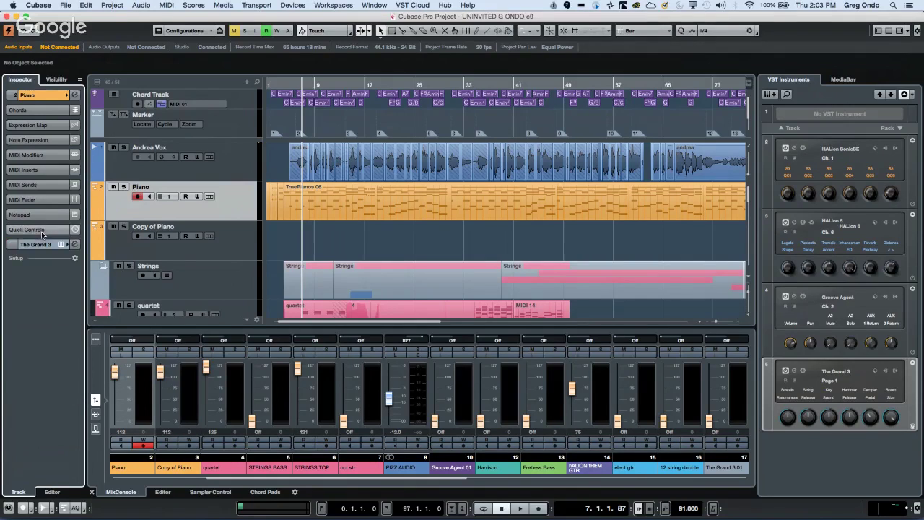
click(47, 97)
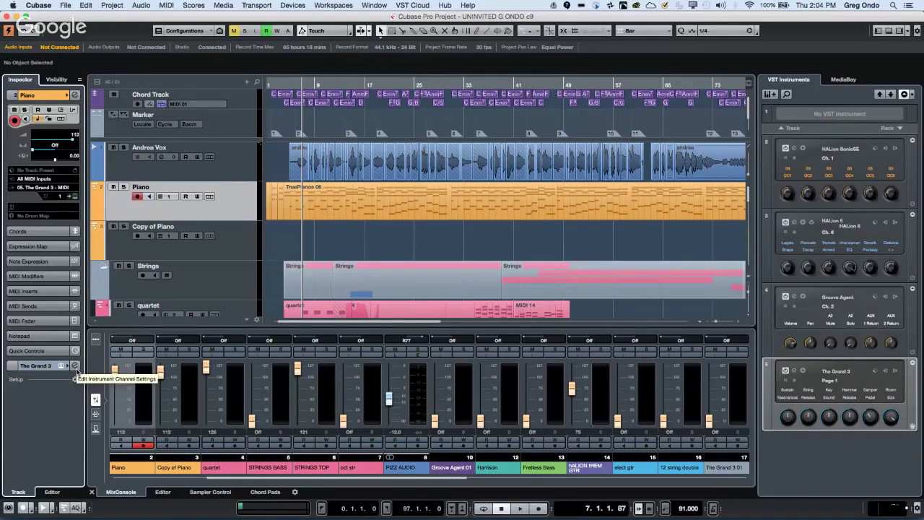
click(55, 233)
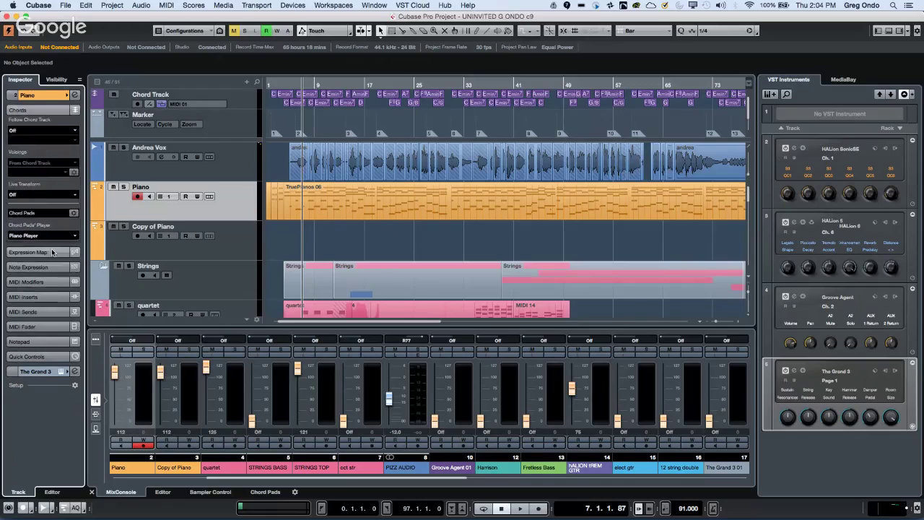
click(43, 326)
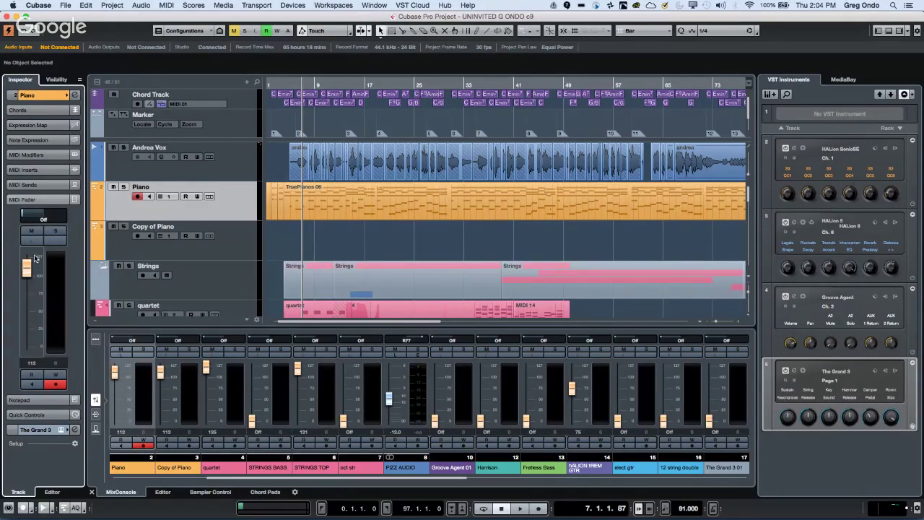
click(42, 199)
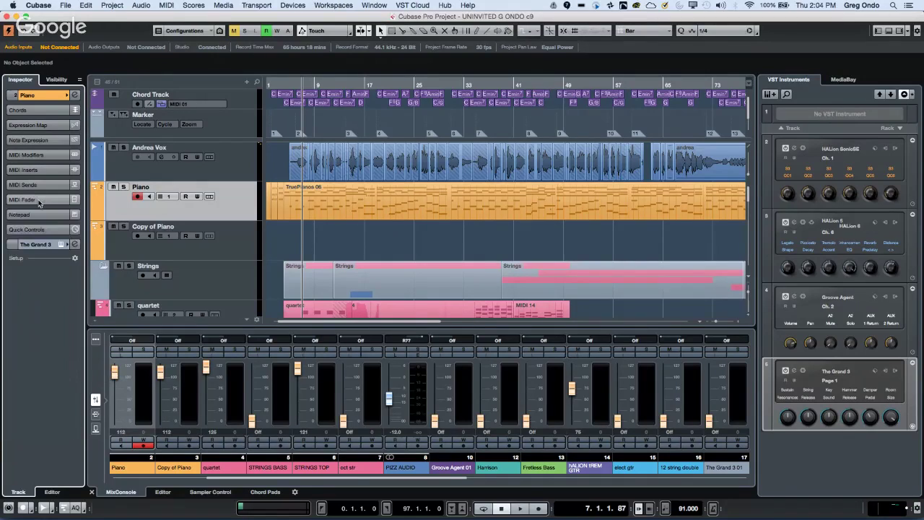
Open The Grand 3's TG3 Front channel settings and, during playback, boost equalizer band 2 by about 12.7 dB at 4893 Hz.
click(75, 244)
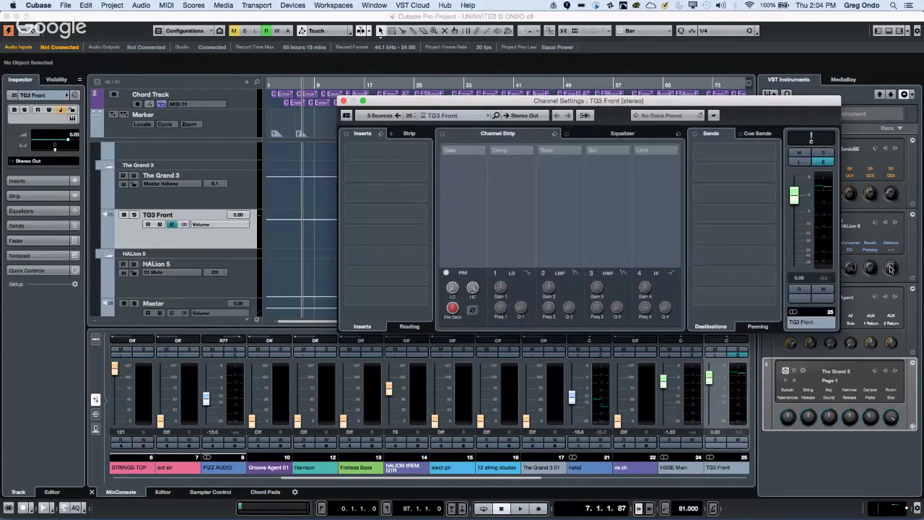
key(space)
click(622, 133)
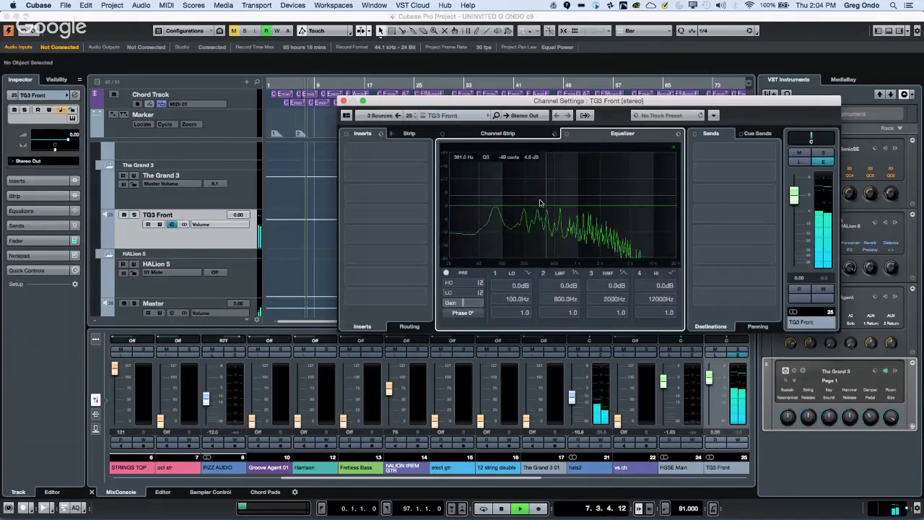
drag(540, 203, 629, 179)
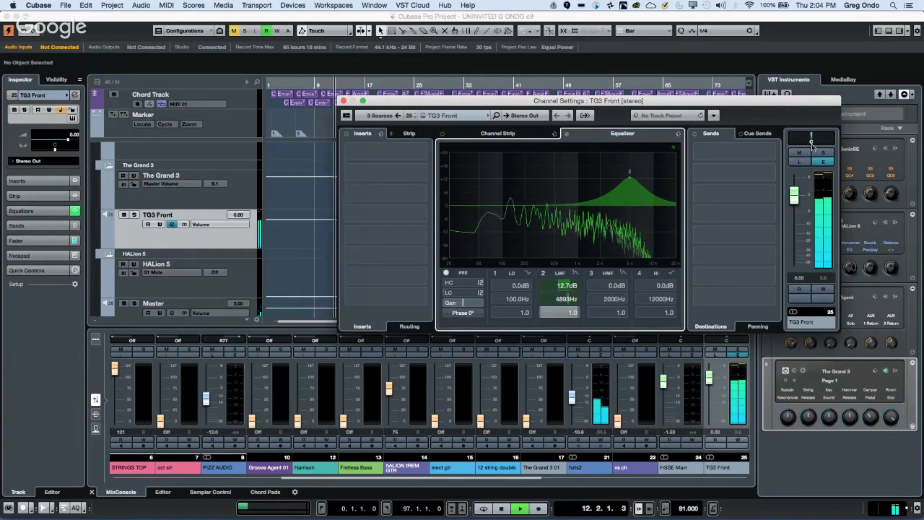
Enable automation read and write on the TG3 Front channel, solo it and lower its volume to about -3.06 dB.
click(821, 289)
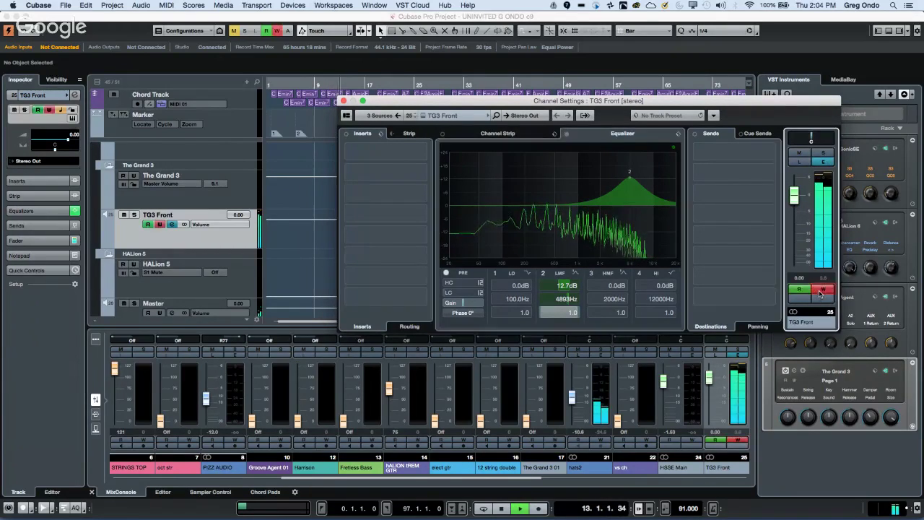
click(821, 153)
mouse_move(794, 195)
mouse_down()
mouse_move(797, 245)
mouse_move(799, 198)
mouse_move(798, 242)
mouse_move(800, 199)
mouse_move(799, 209)
mouse_up()
Adjust TG3 Front's equalizer to about 12.4 dB at 1307 Hz on band 2 and 2.0 dB at 3391 Hz on band 4.
drag(660, 205, 586, 180)
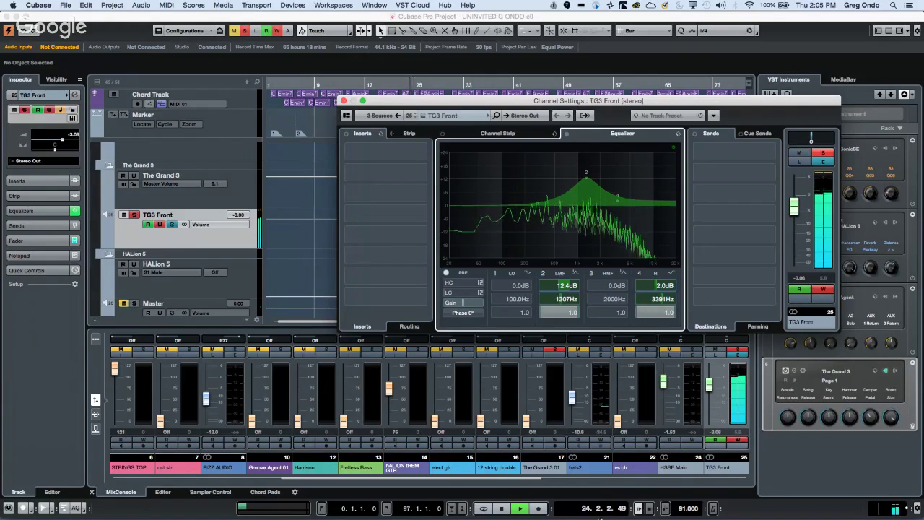
Check the Google Hangouts broadcast window in Chrome and switch back to Cubase.
key(super+Tab)
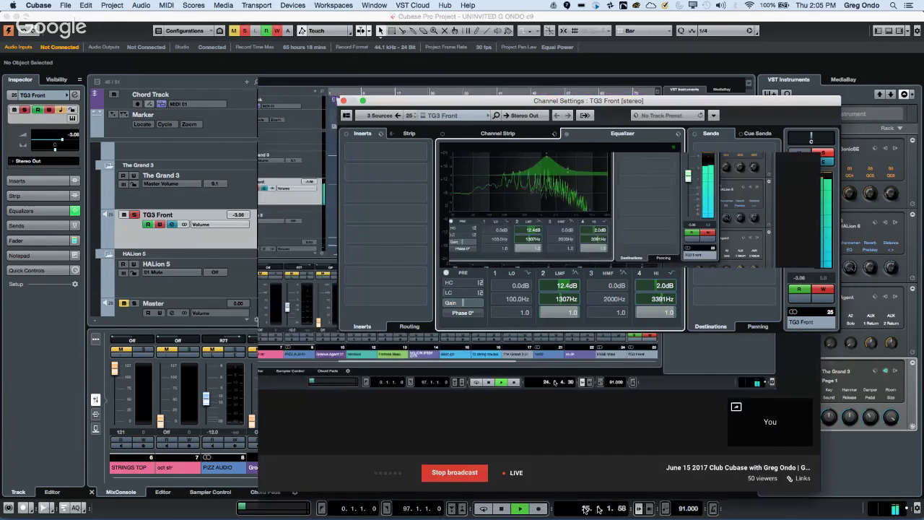
key(super+Tab)
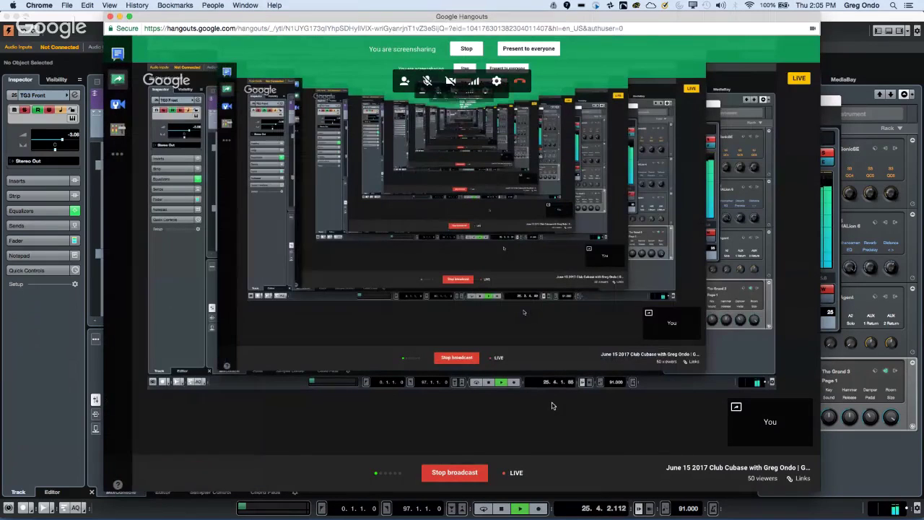
key(super+Tab)
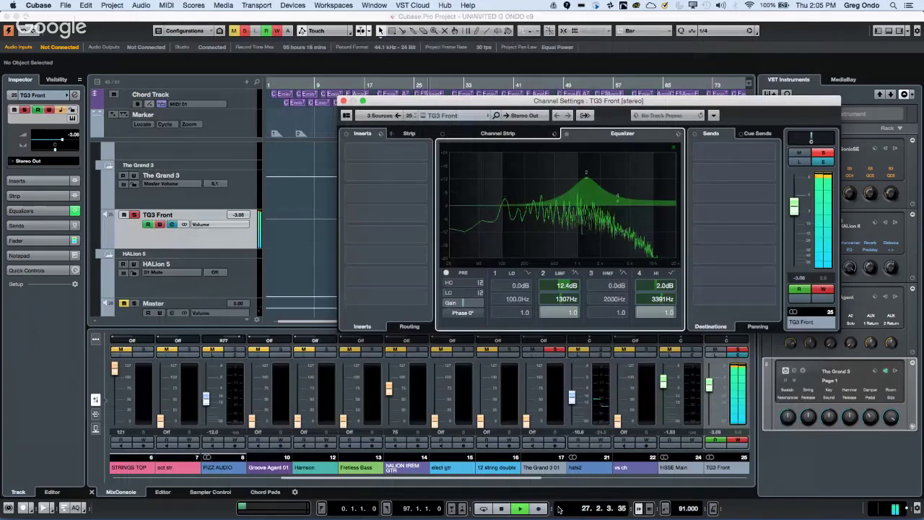
Close the TG3 Front channel settings and rewind the running playback to before the track's recorded volume automation.
key(super+w)
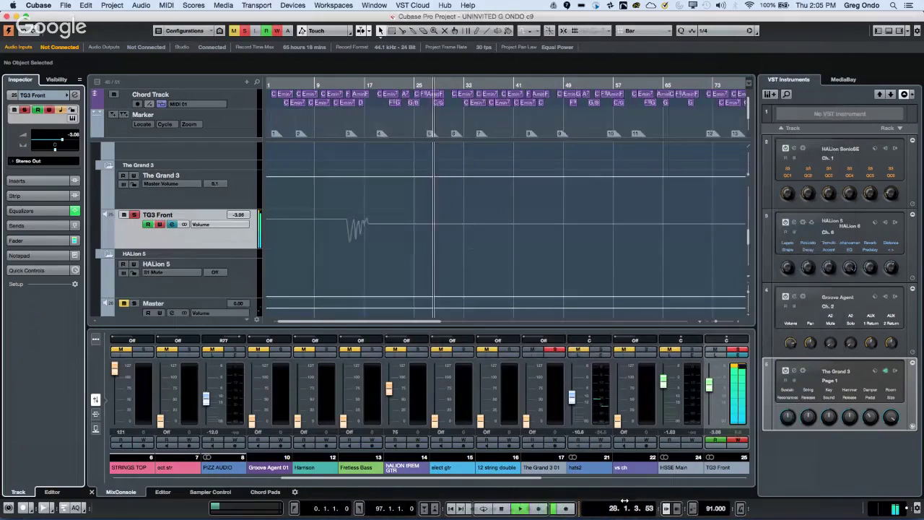
click(473, 508)
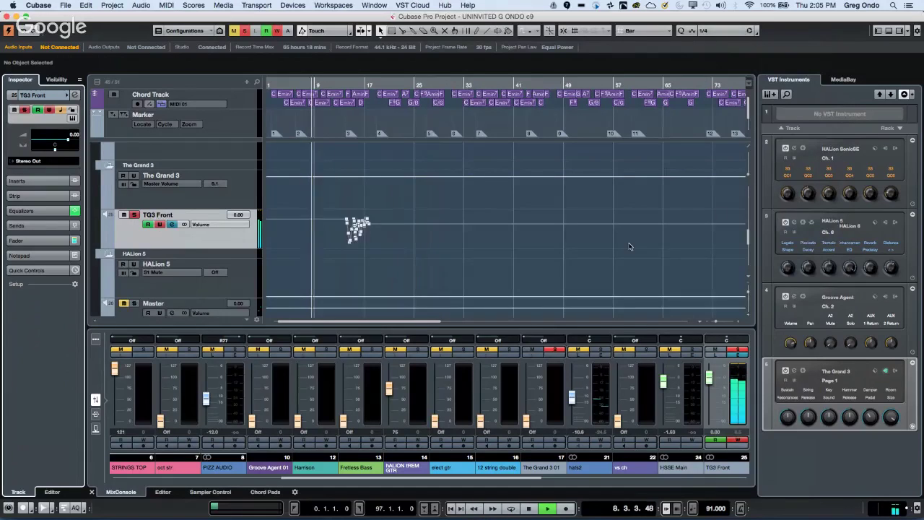
scroll(629, 247, up, 2)
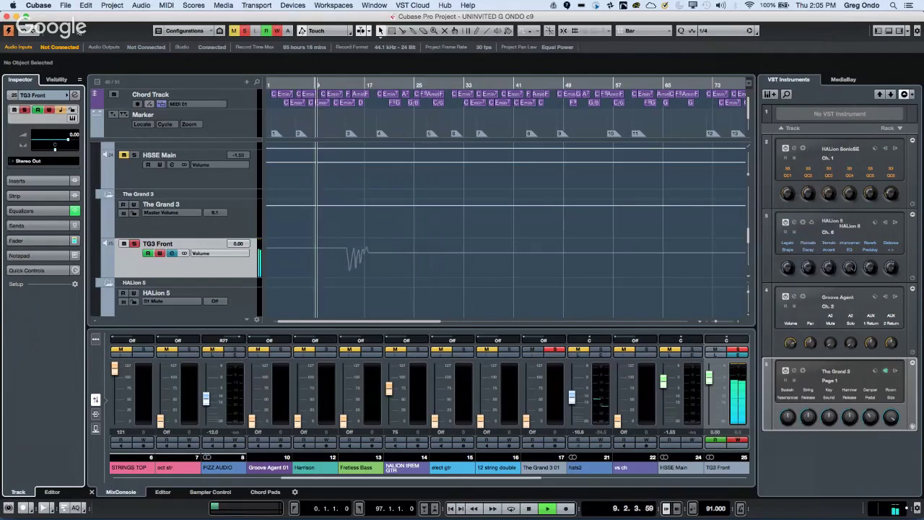
Collapse TG3 Front's basic track settings and select the Piano MIDI track.
click(67, 95)
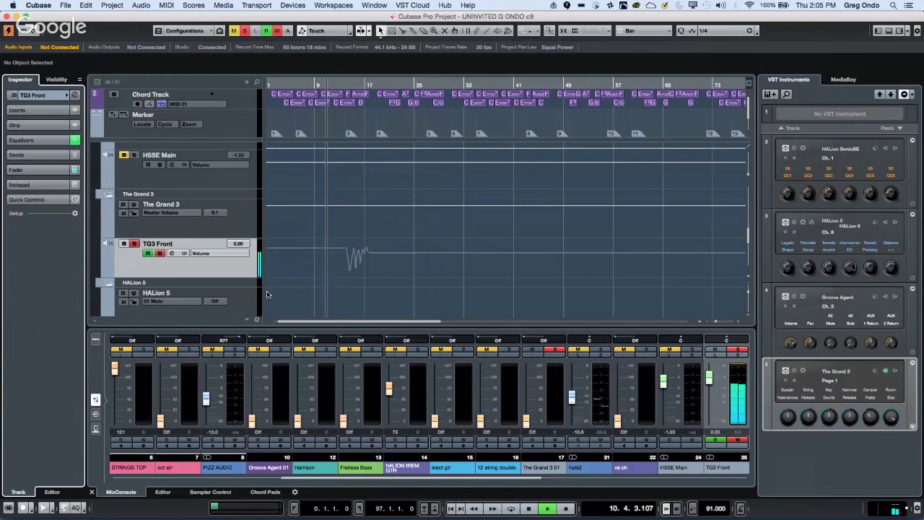
scroll(162, 249, up, 1)
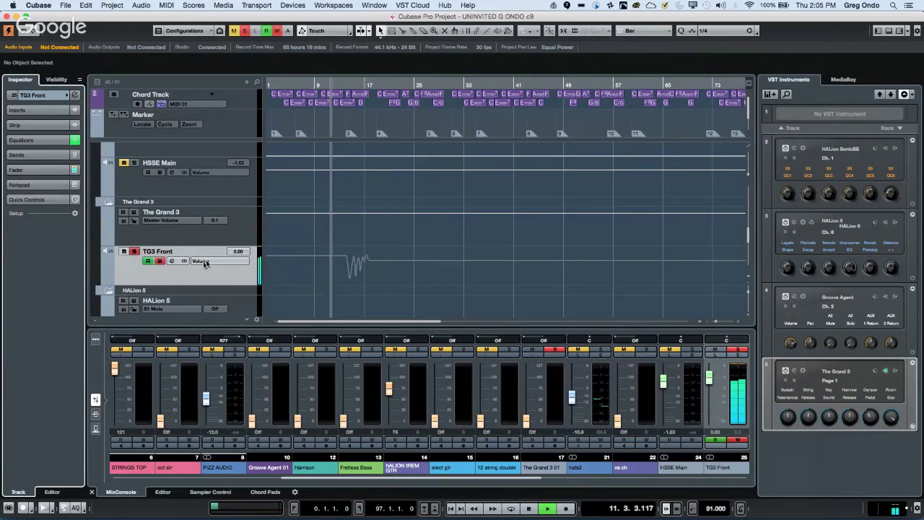
scroll(219, 265, up, 4)
scroll(219, 266, up, 15)
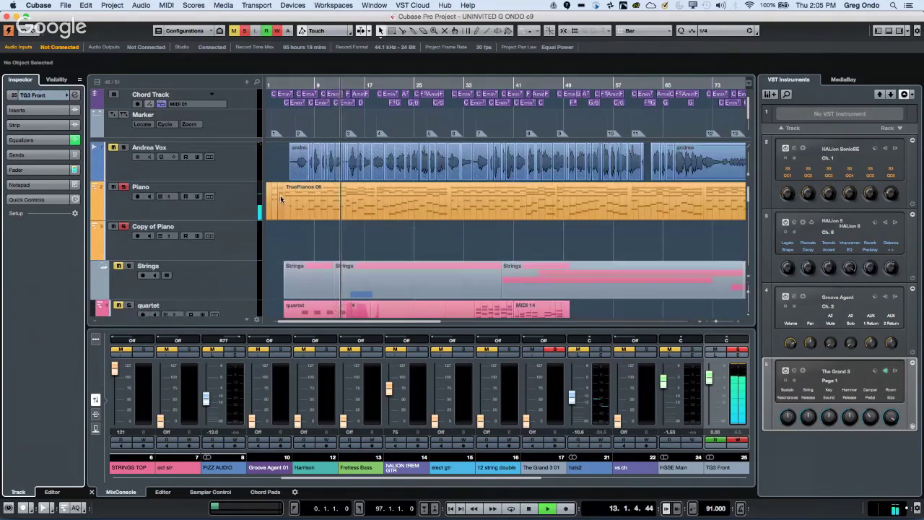
click(236, 201)
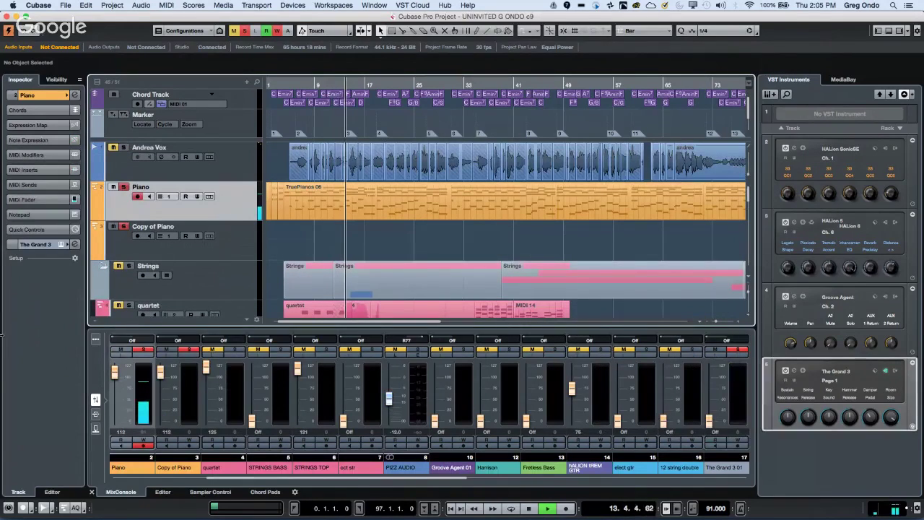
Open the Piano track's The Grand 3 channel settings, turn off solo on TG3 Front and close the settings.
click(75, 244)
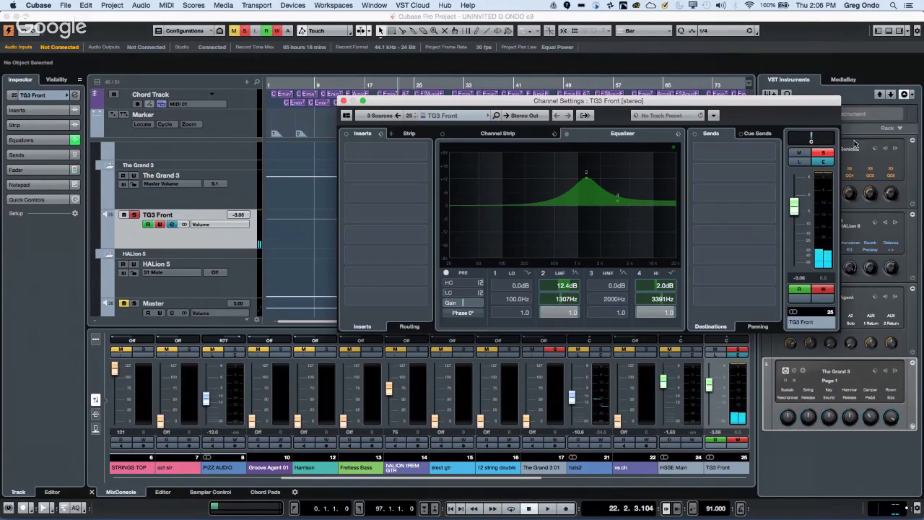
click(818, 154)
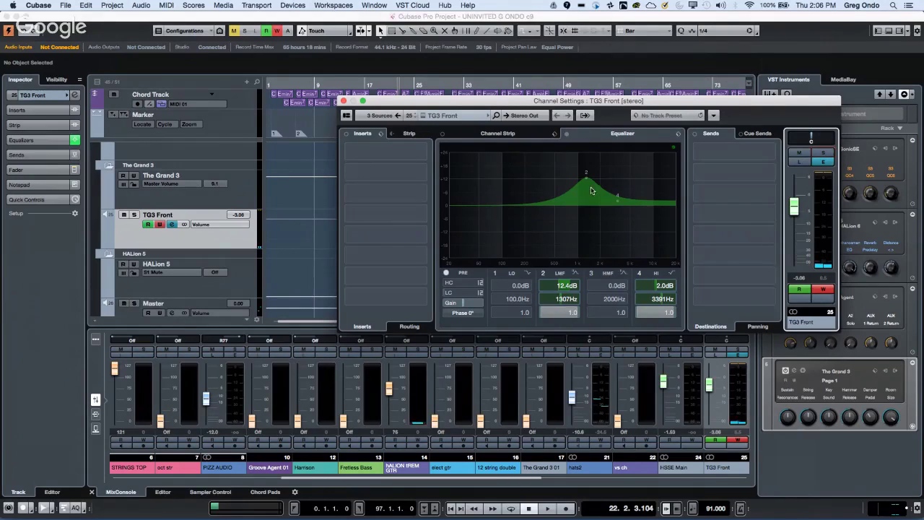
click(344, 101)
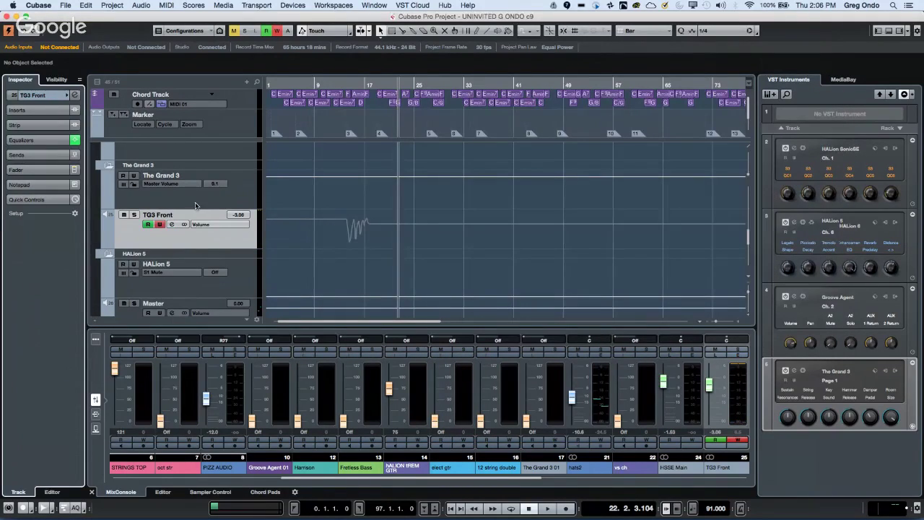
Select the Andrea Vox track and start adding an instrument track below it.
right_click(195, 206)
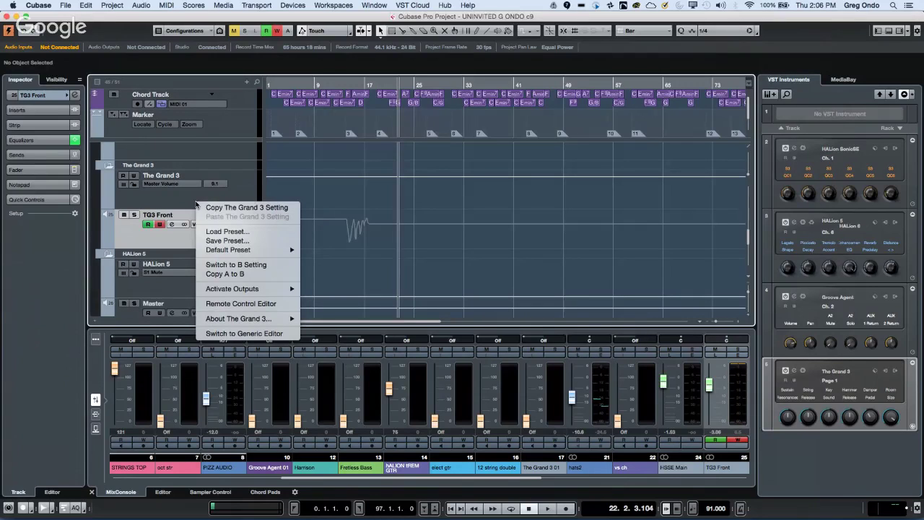
click(386, 257)
scroll(386, 257, up, 15)
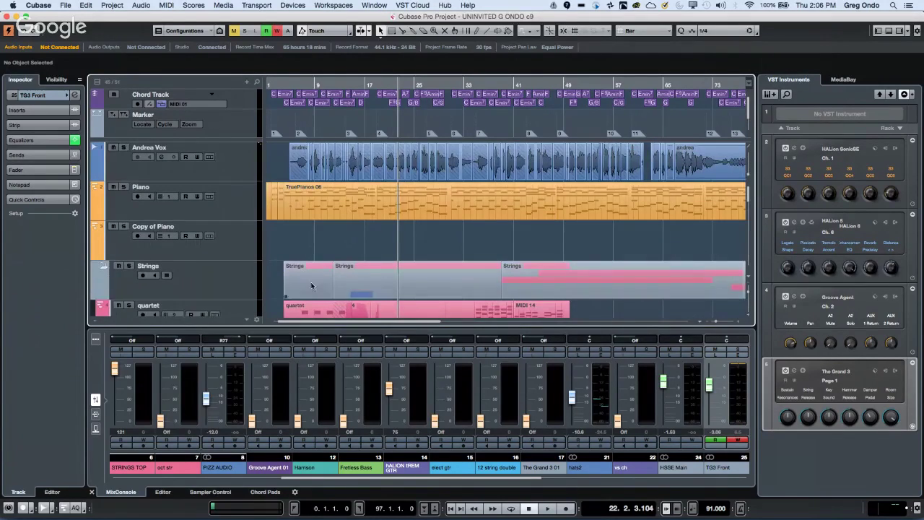
click(215, 168)
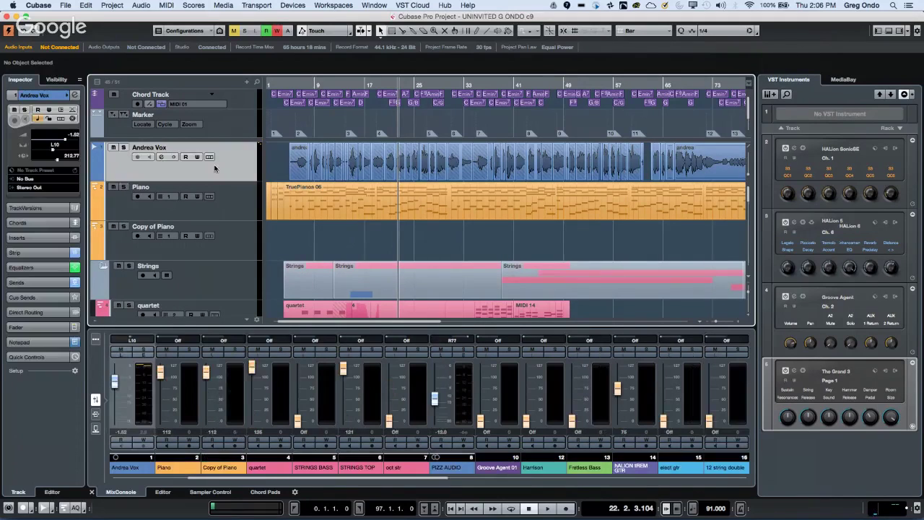
right_click(217, 169)
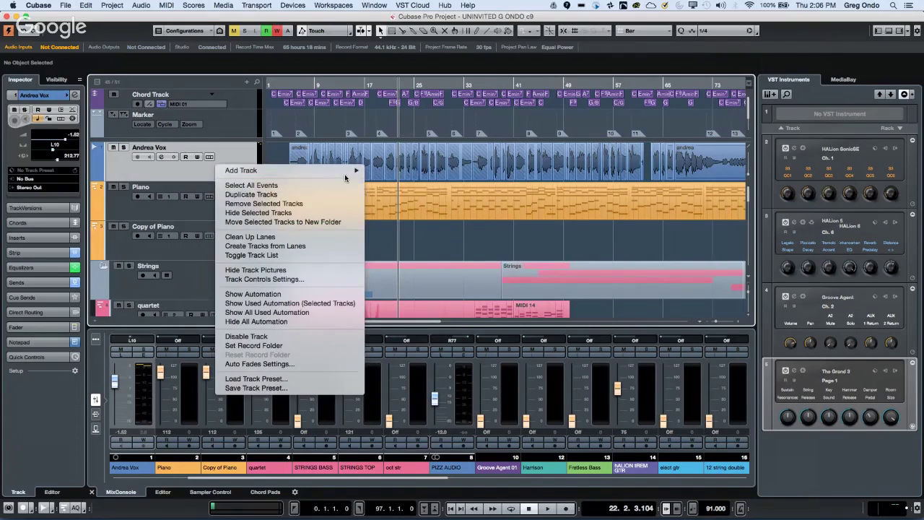
mouse_move(346, 172)
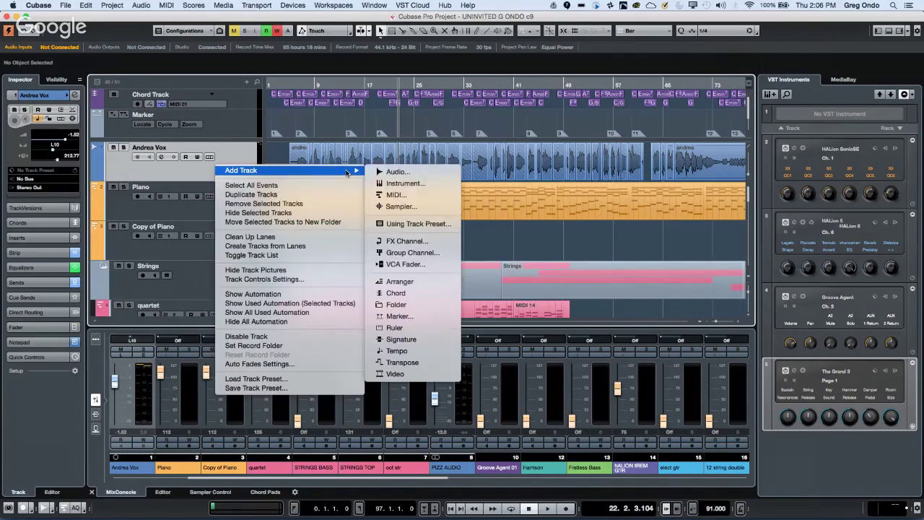
click(405, 183)
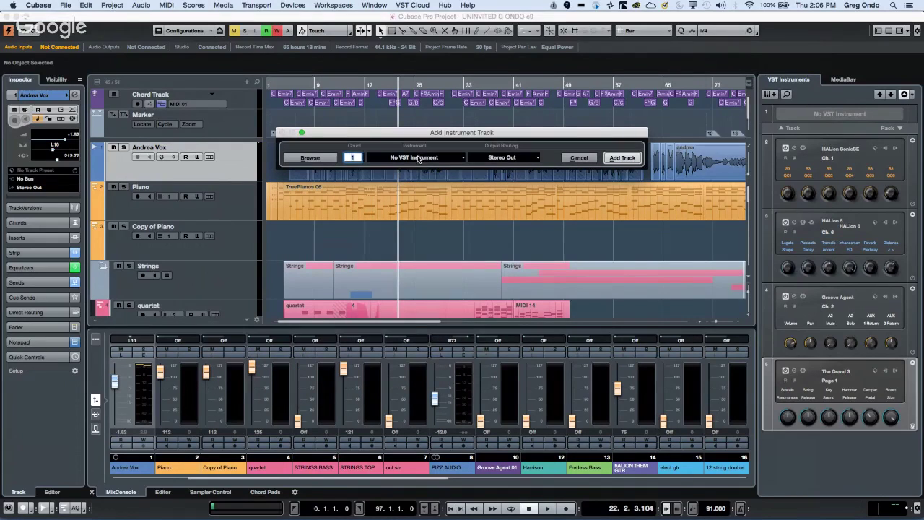
Choose the HALion Sonic SE synth as the instrument and add one track routed to Stereo Out.
click(418, 158)
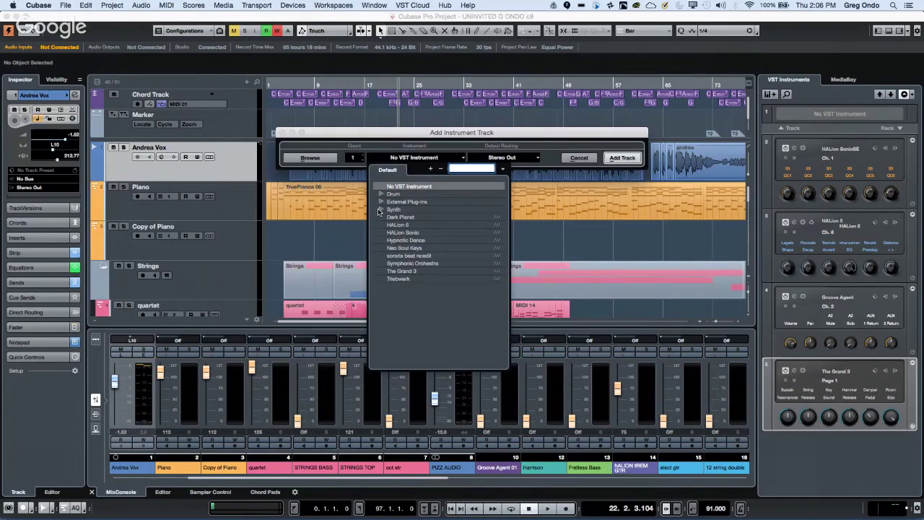
click(381, 210)
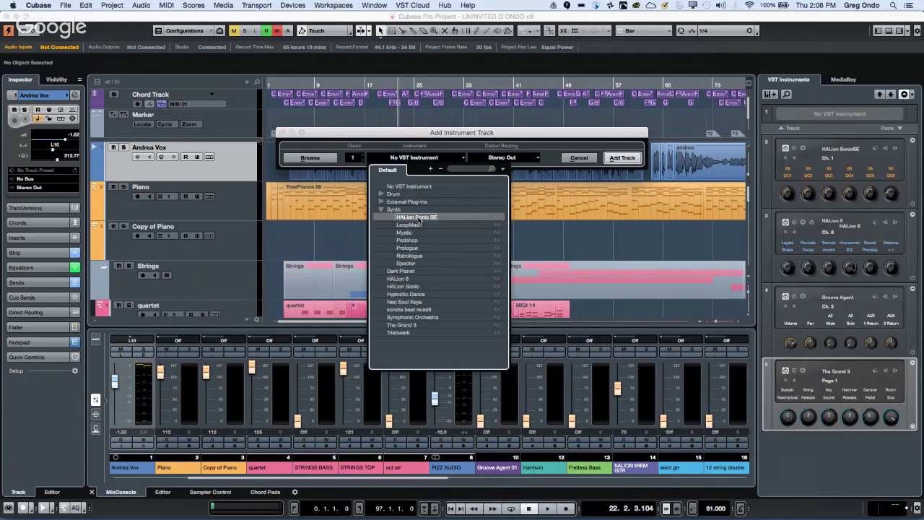
click(419, 218)
click(637, 158)
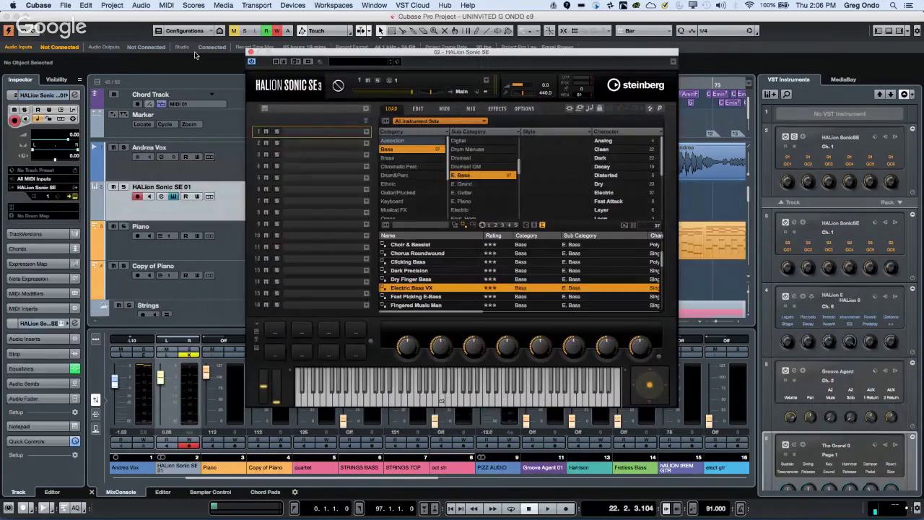
Close the plug-in window and boost equalizer band 2 of HALion Sonic SE 01 to about 5.0 dB at 101.9 Hz in its channel settings.
click(251, 52)
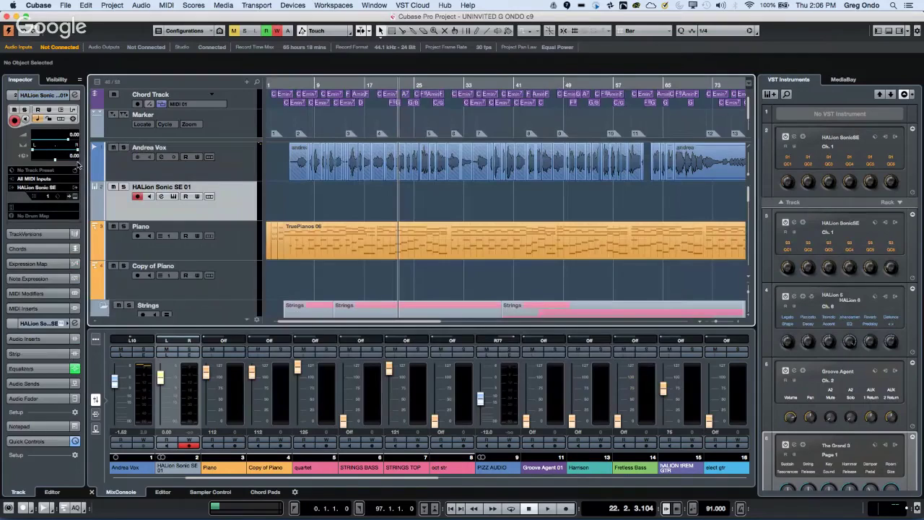
click(74, 95)
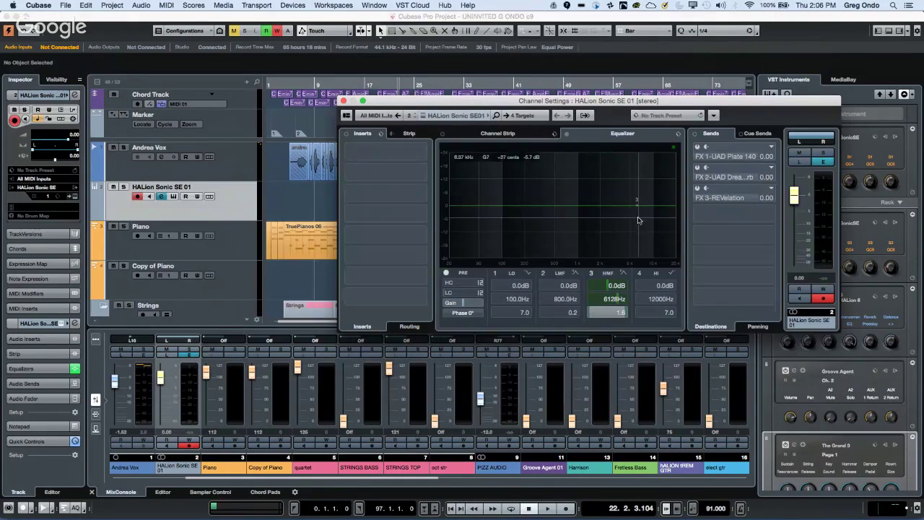
drag(583, 207, 503, 196)
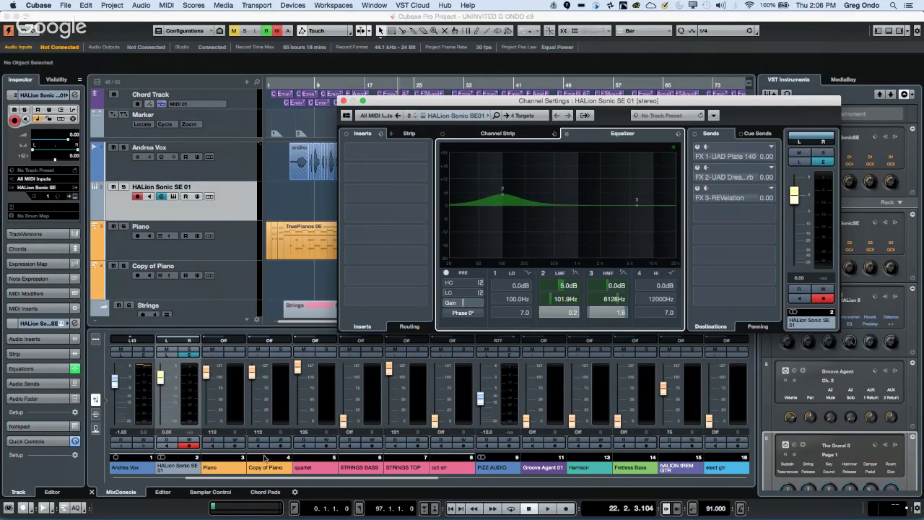
Select the Piano track, expand its The Grand 3 section, and view and close the instrument's channel settings.
click(235, 238)
click(234, 238)
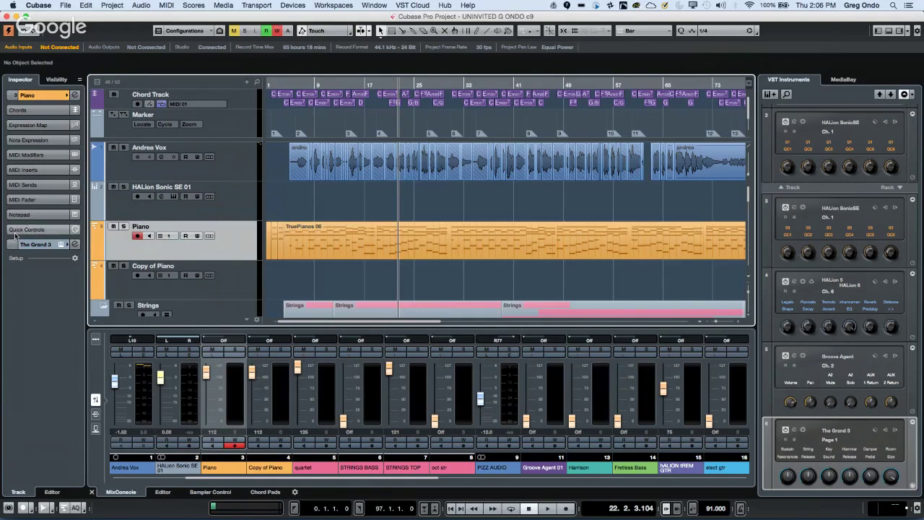
click(33, 246)
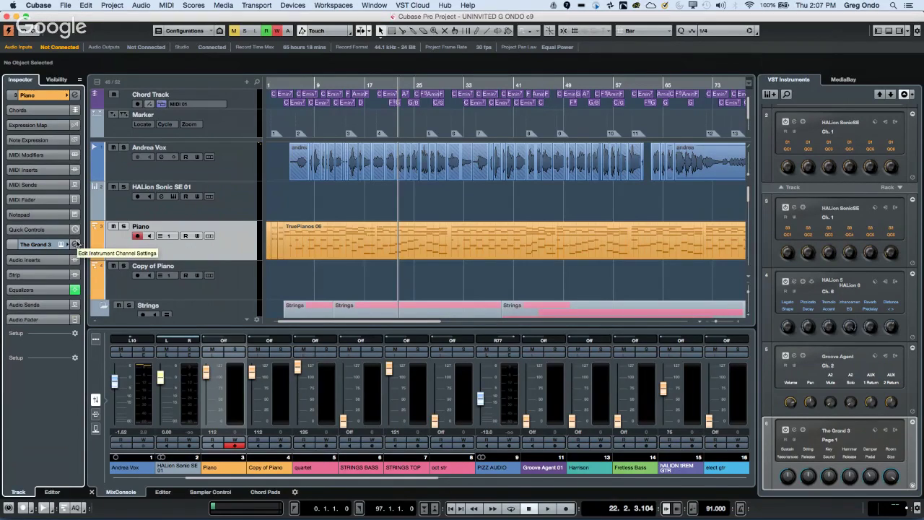
click(75, 244)
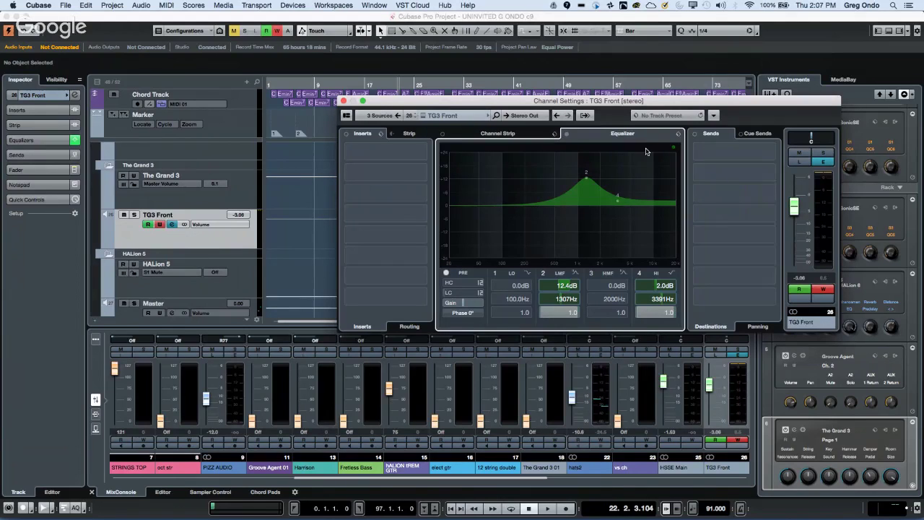
click(344, 101)
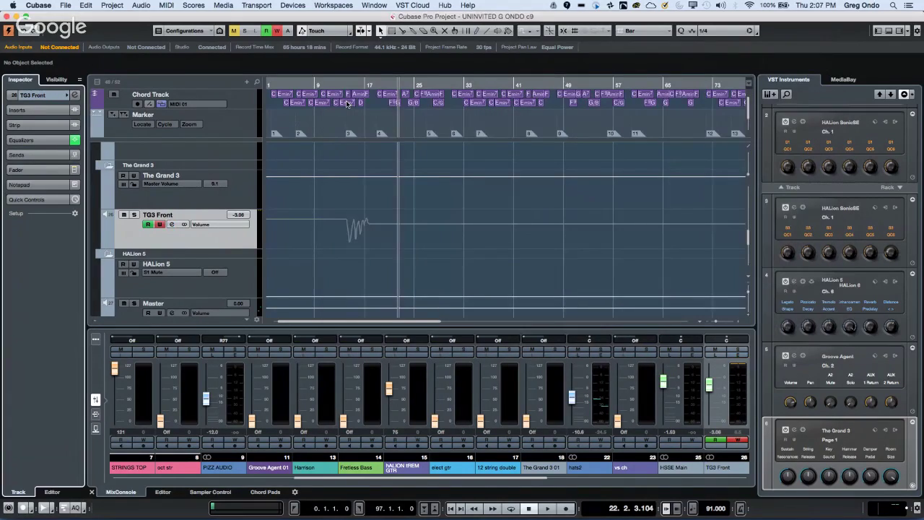
click(65, 5)
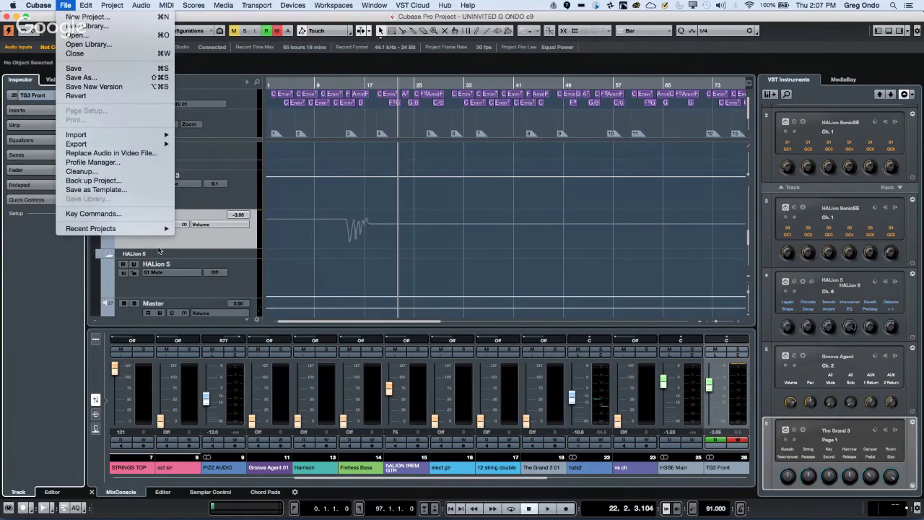
mouse_move(107, 232)
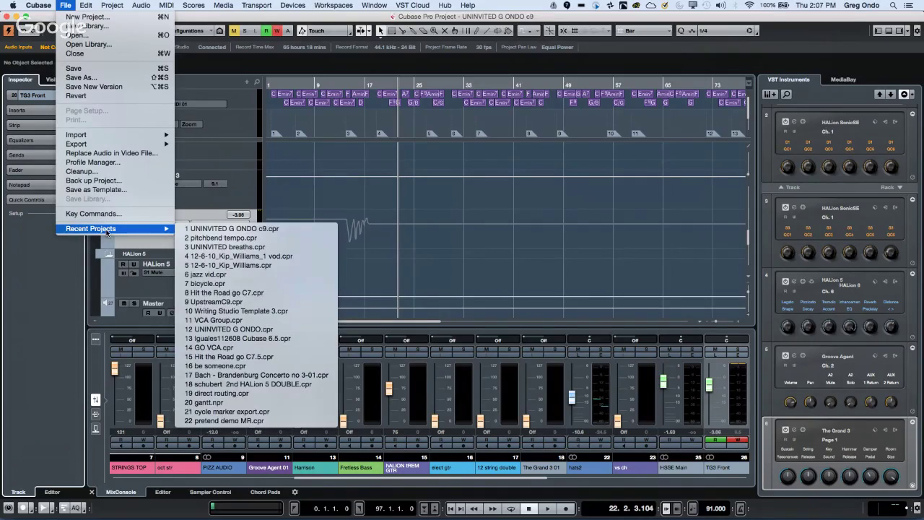
key(Escape)
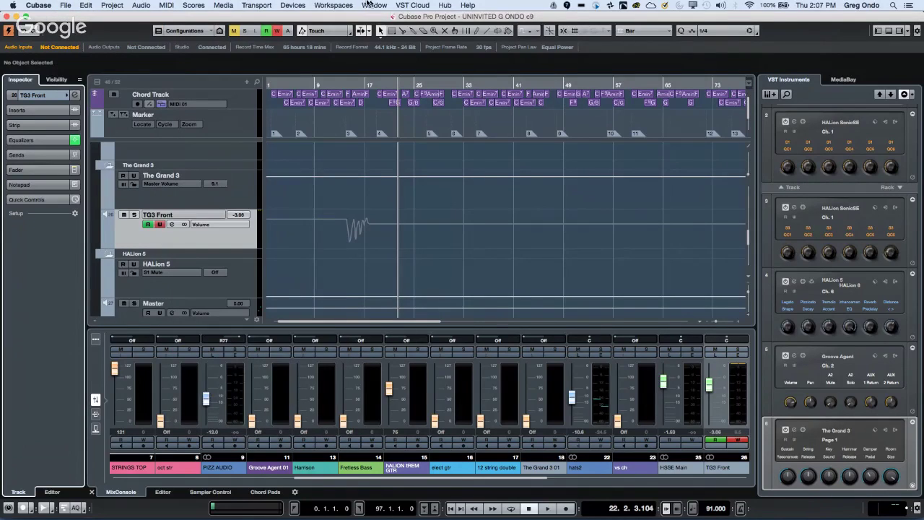
Switch to the open pitchbend tempo project and open its MIDI 01 part in the Key Editor.
click(375, 5)
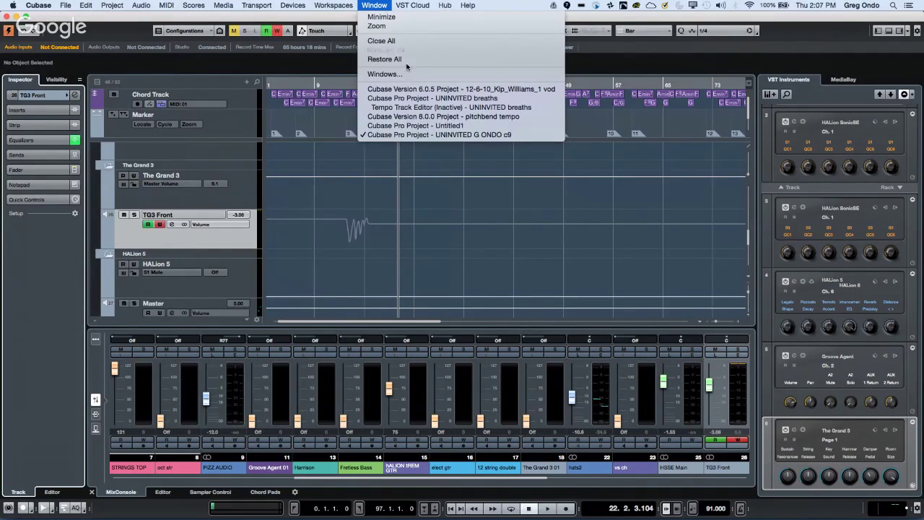
click(488, 117)
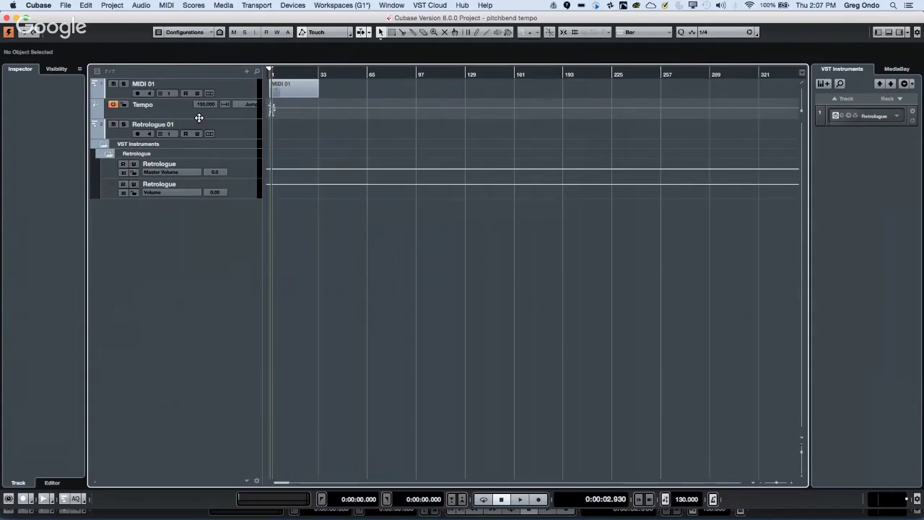
click(291, 93)
double_click(291, 93)
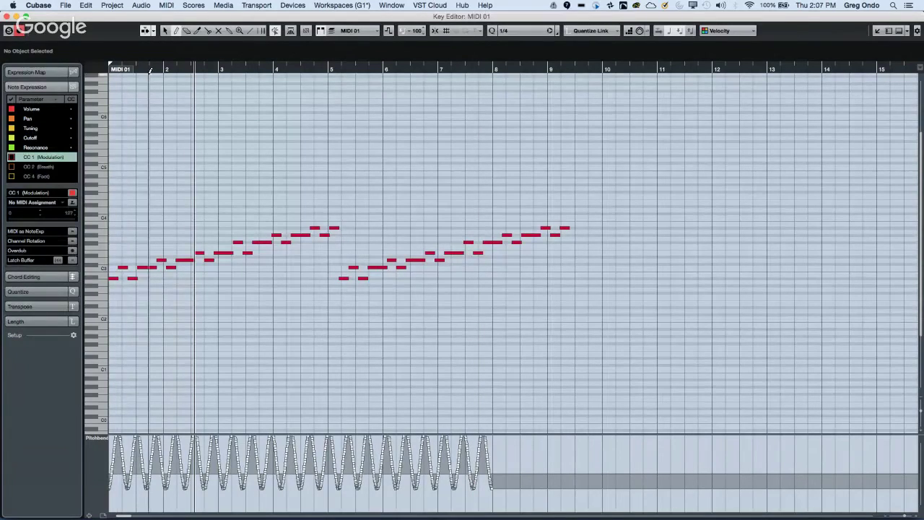
Examine the notes and the pitchbend curve across the first bars of the MIDI 01 part at several horizontal zoom levels.
drag(149, 70, 37, 80)
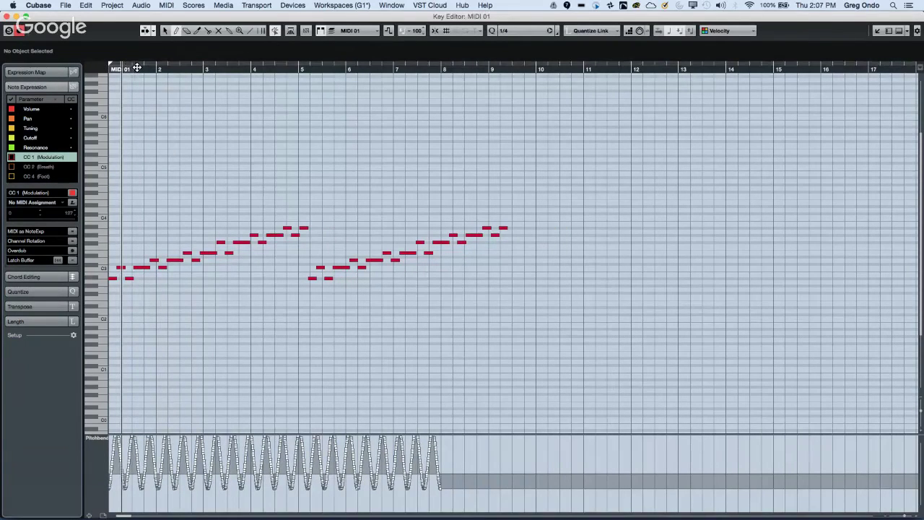
drag(135, 70, 38, 82)
key(h)
key(h)
key(h)
key(h)
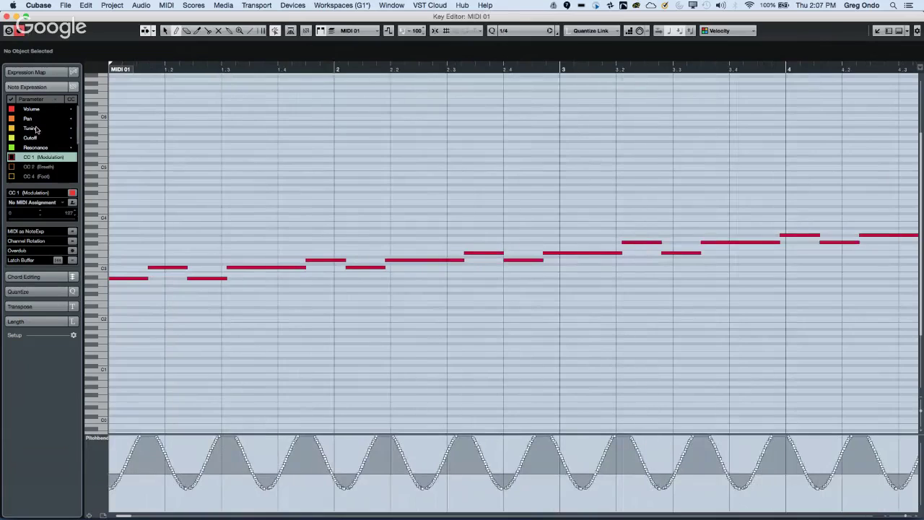
key(g)
key(g)
key(g)
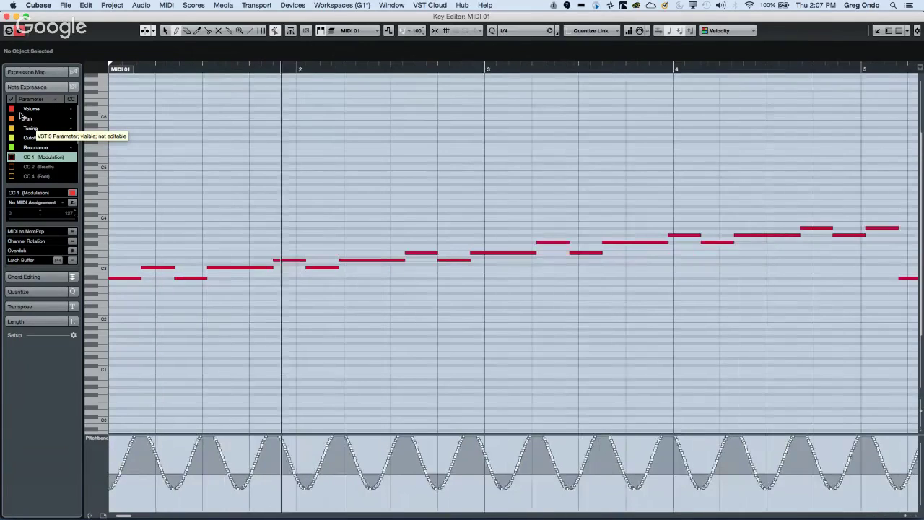
Return the playback cursor to the start of the MIDI 01 part and close the Key Editor.
key(g)
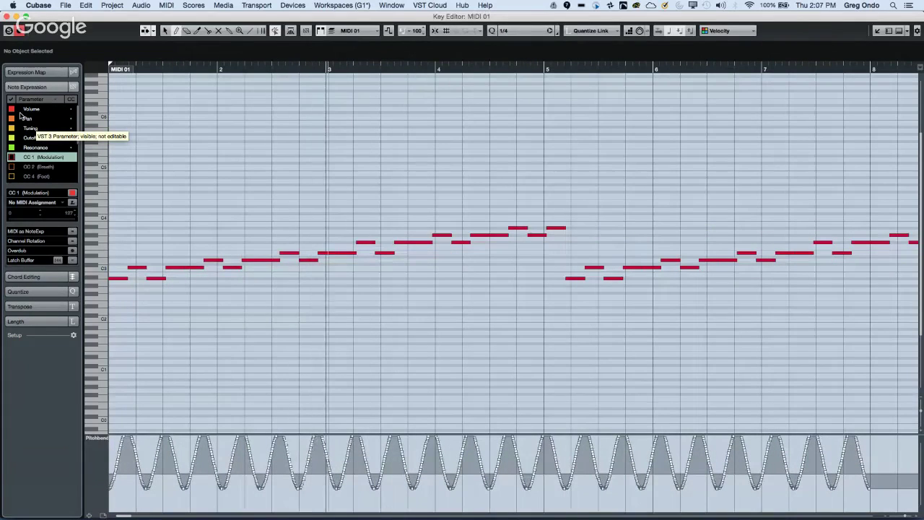
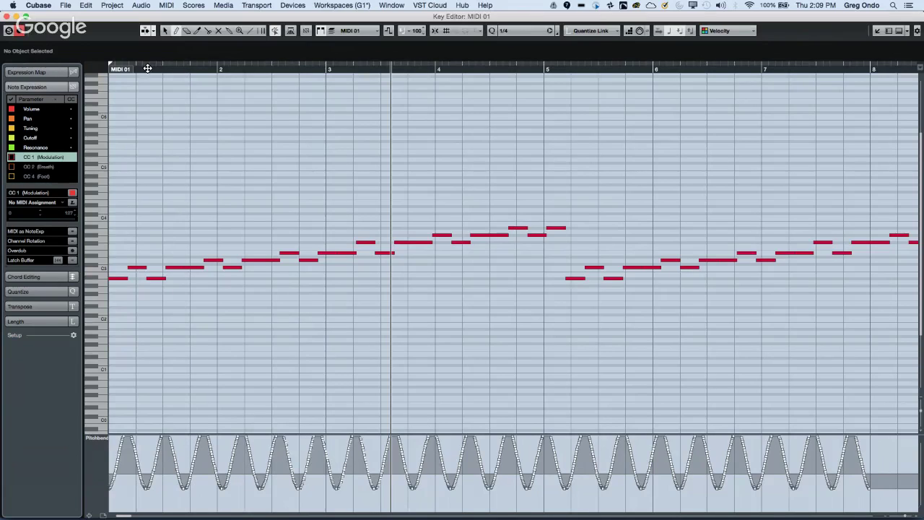
drag(147, 68, 110, 72)
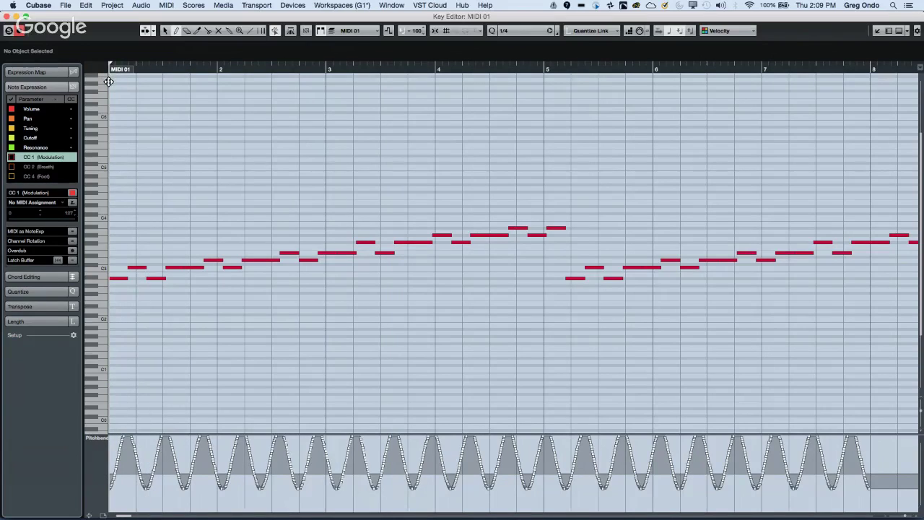
key(h)
key(h)
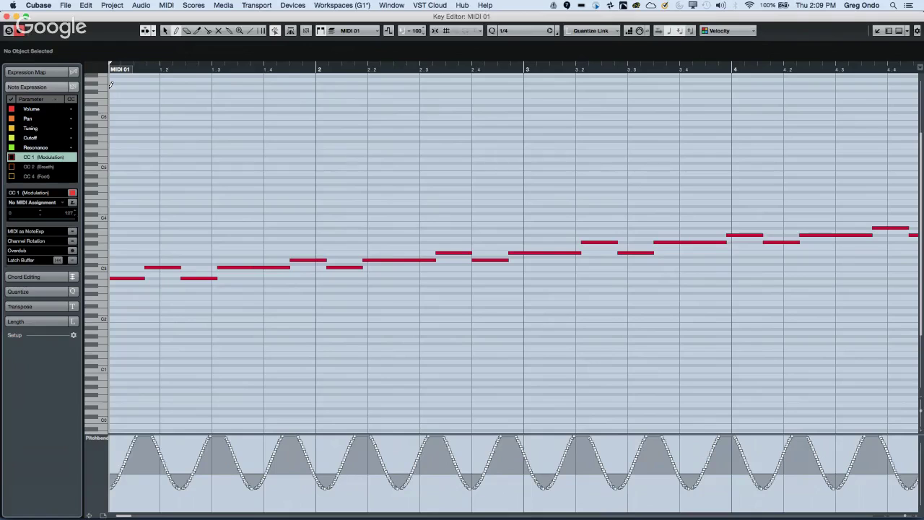
click(6, 19)
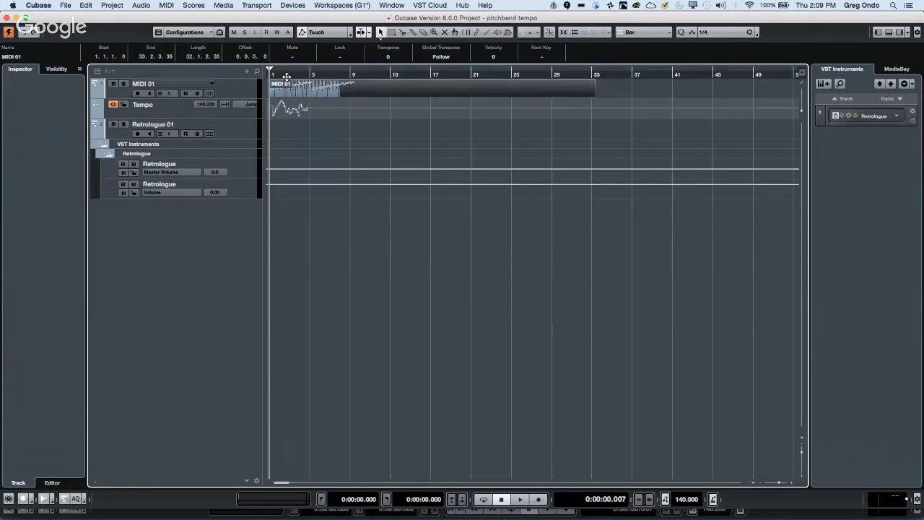
Play the opening bars of the project from the start twice with the tempo track active.
key(h)
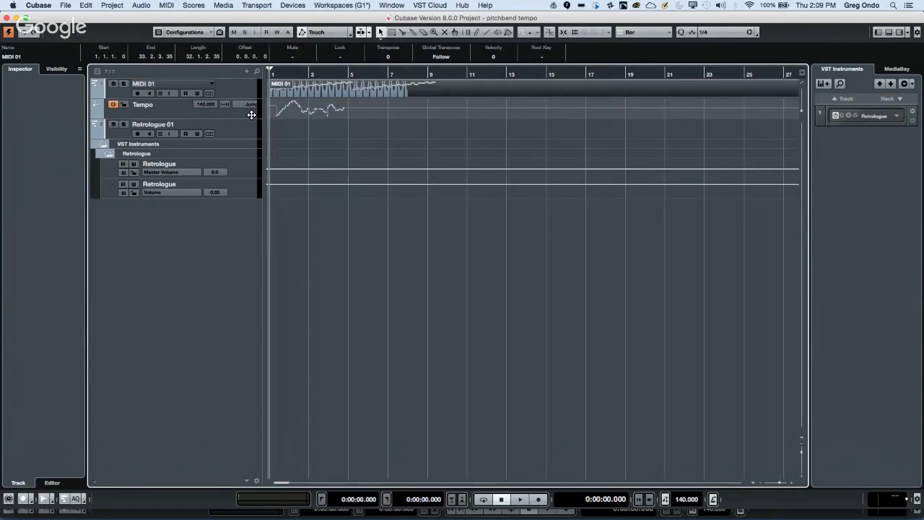
key(space)
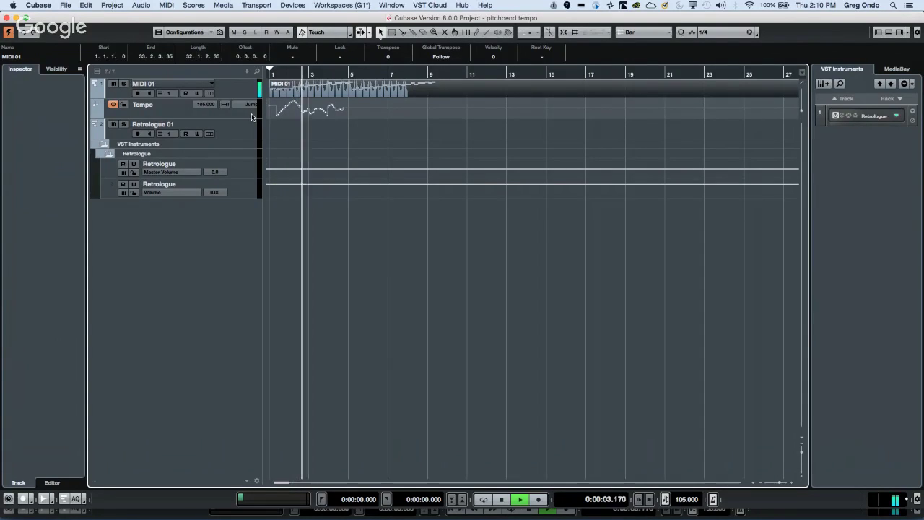
key(space)
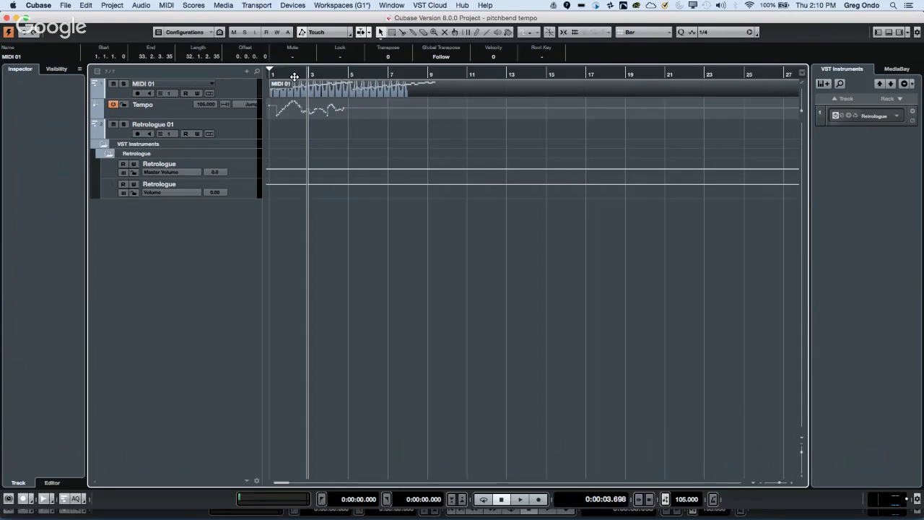
key(period)
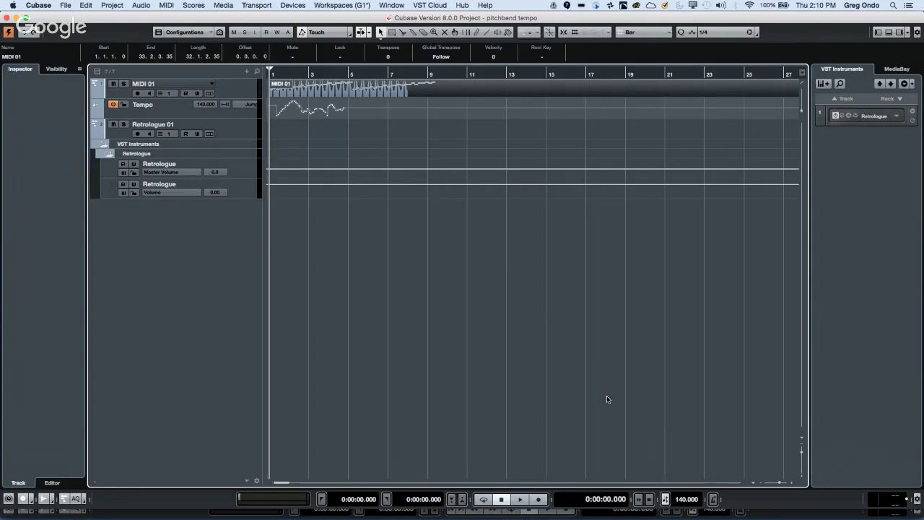
key(space)
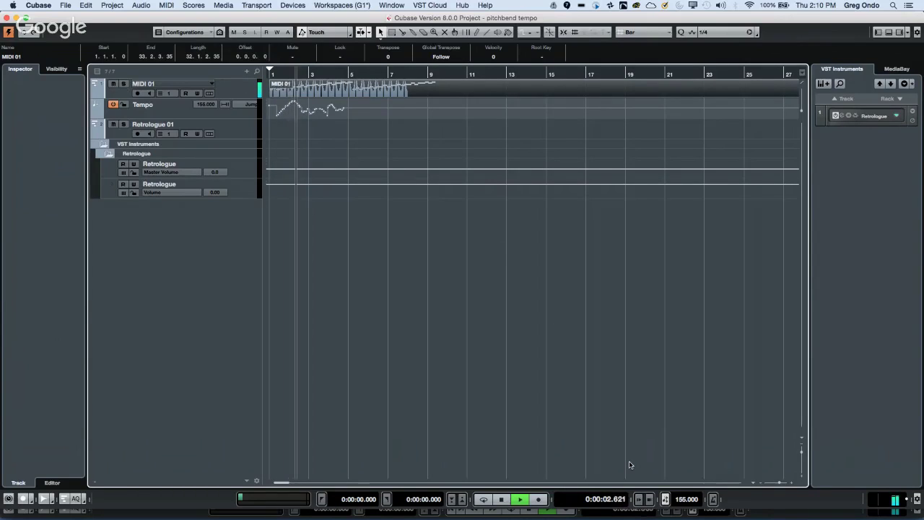
key(space)
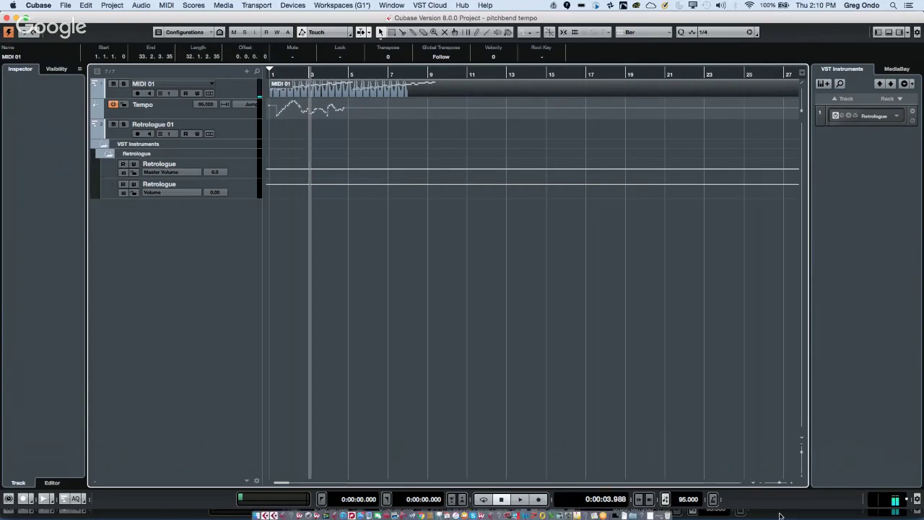
Deactivate the tempo track and set the fixed project tempo to 200 bpm.
click(665, 499)
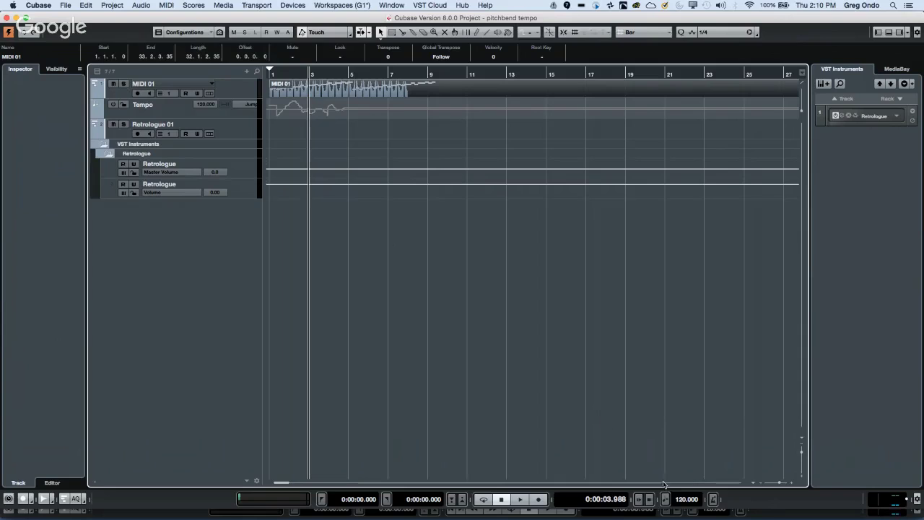
double_click(686, 499)
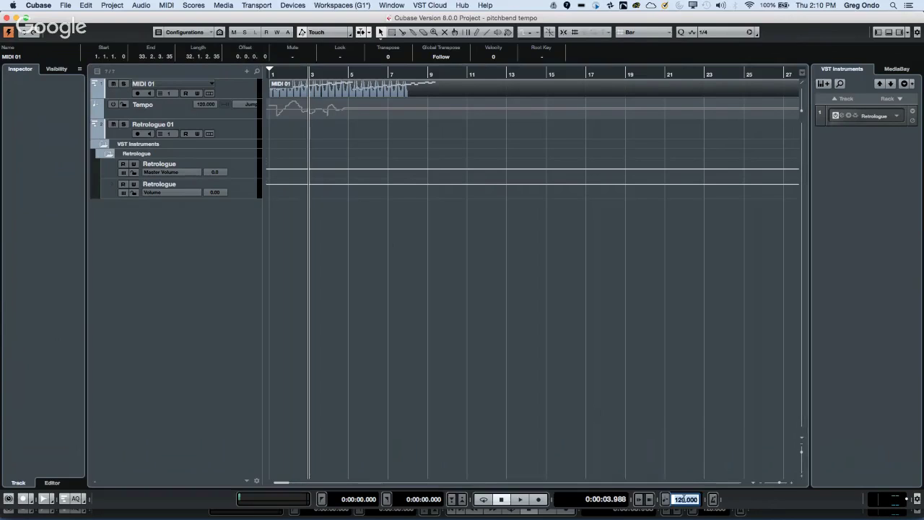
text(200)
key(Return)
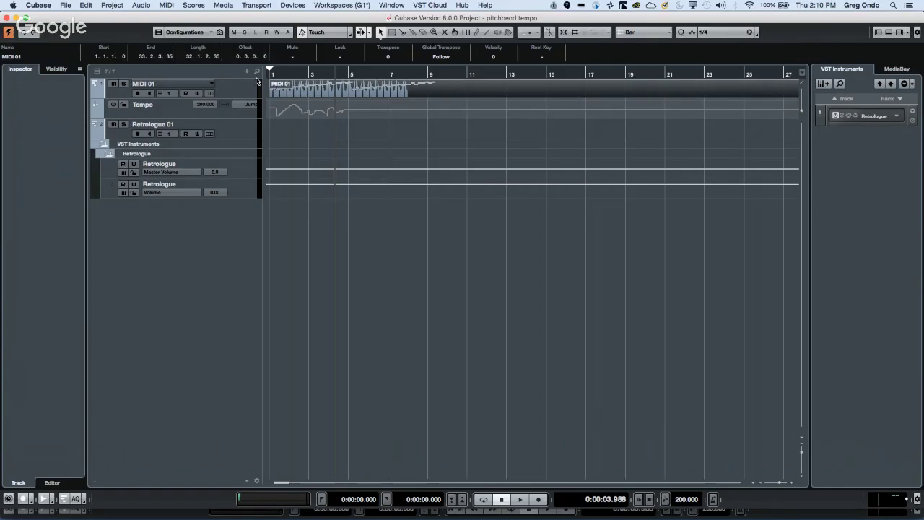
Play the first bars from the project start at the fixed tempo of 200 bpm and stop.
drag(287, 73, 247, 77)
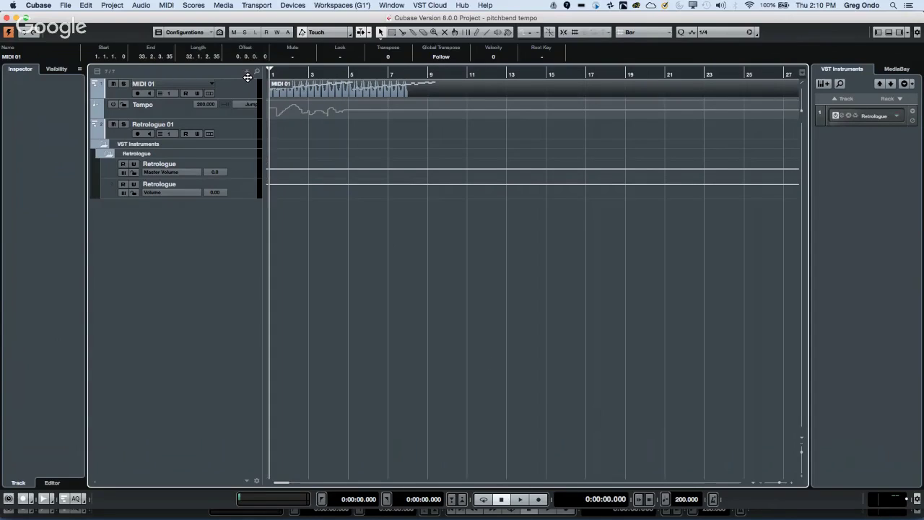
key(space)
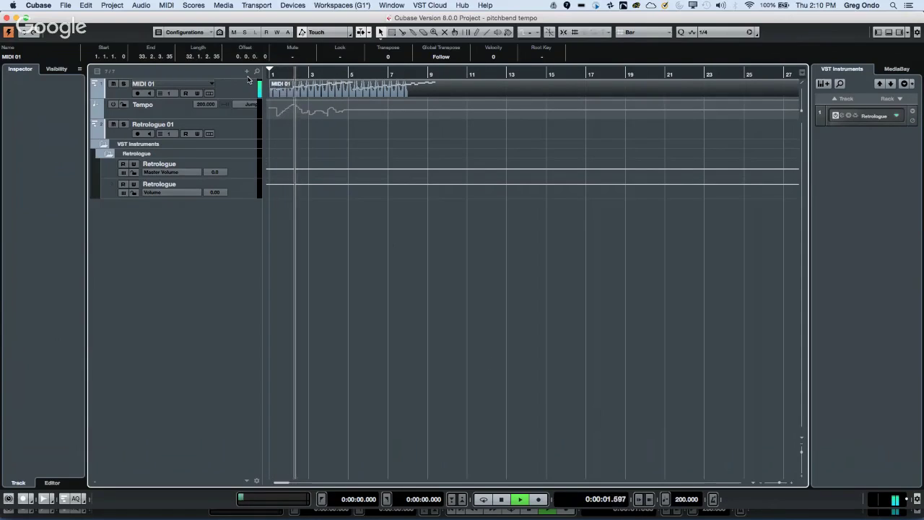
key(space)
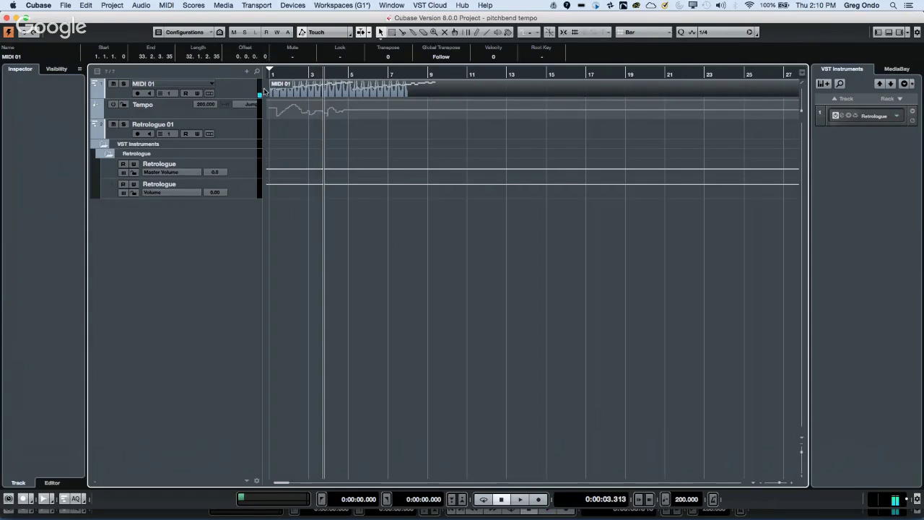
Set the fixed project tempo to 60 bpm.
double_click(679, 500)
text(60)
key(Return)
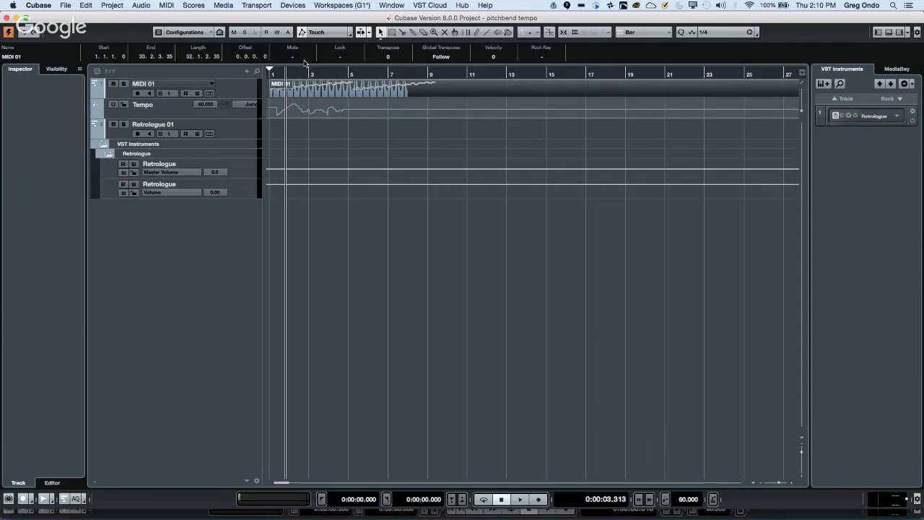
Play from the start at 60 bpm while following the MIDI 01 pitchbend curve in the Key Editor, and close the editor after stopping.
click(243, 91)
key(Home)
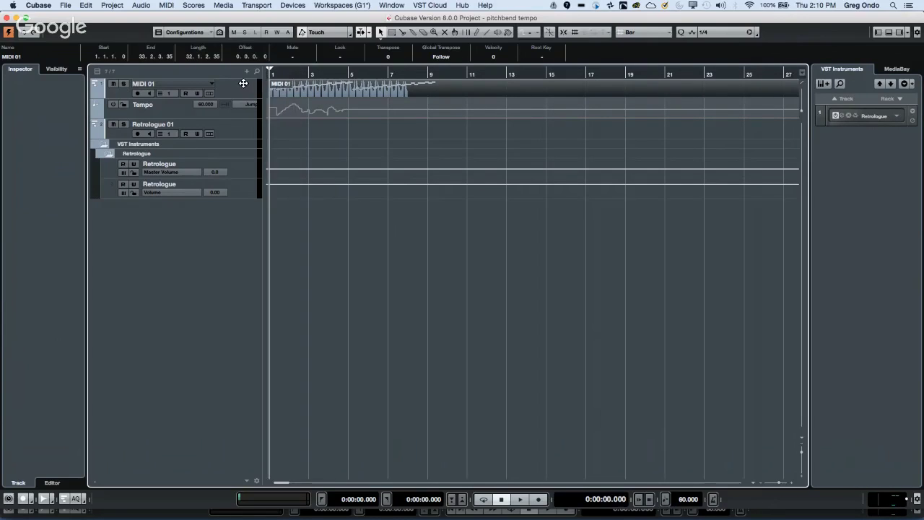
key(h)
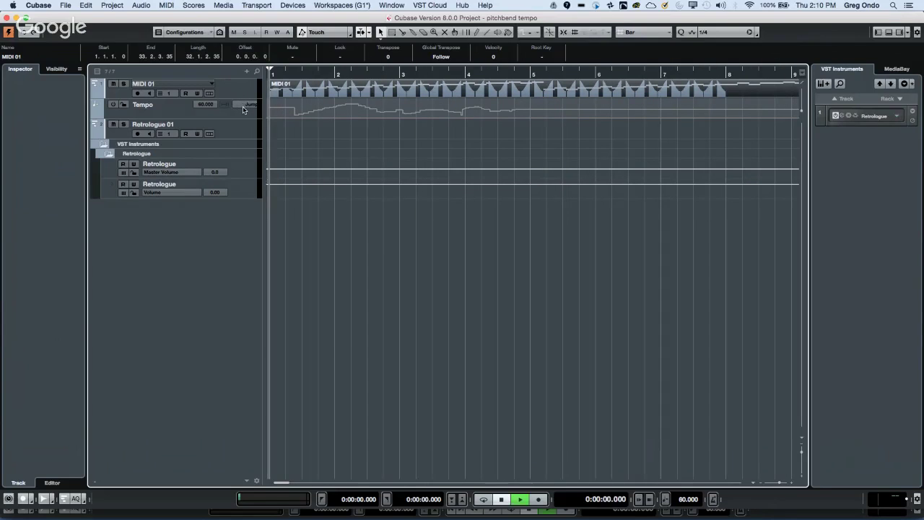
key(space)
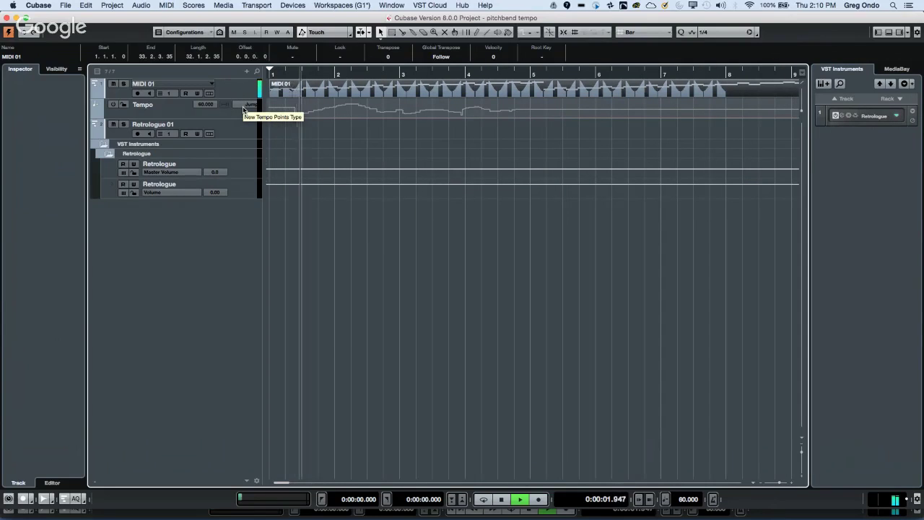
double_click(291, 92)
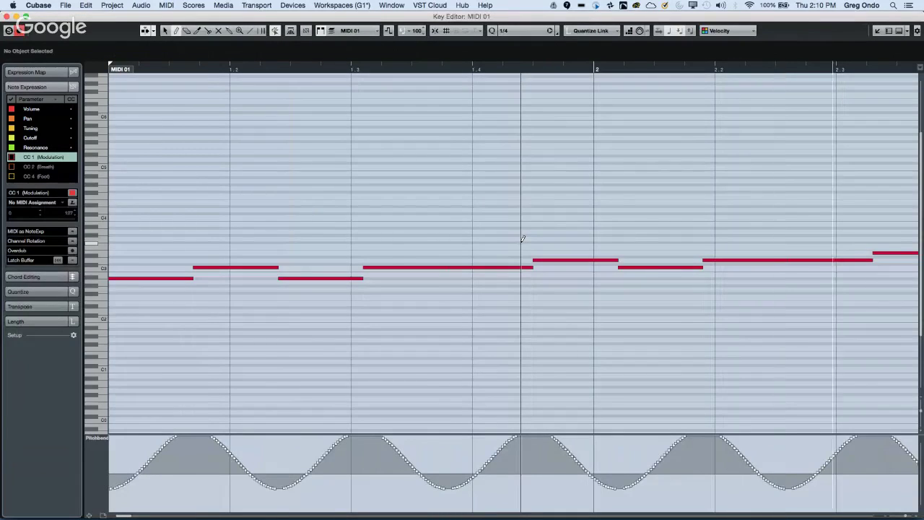
key(space)
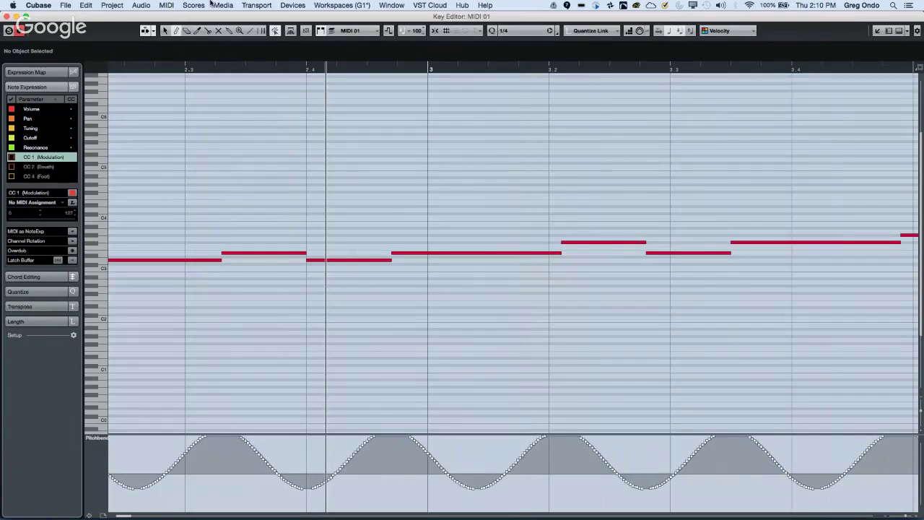
click(7, 17)
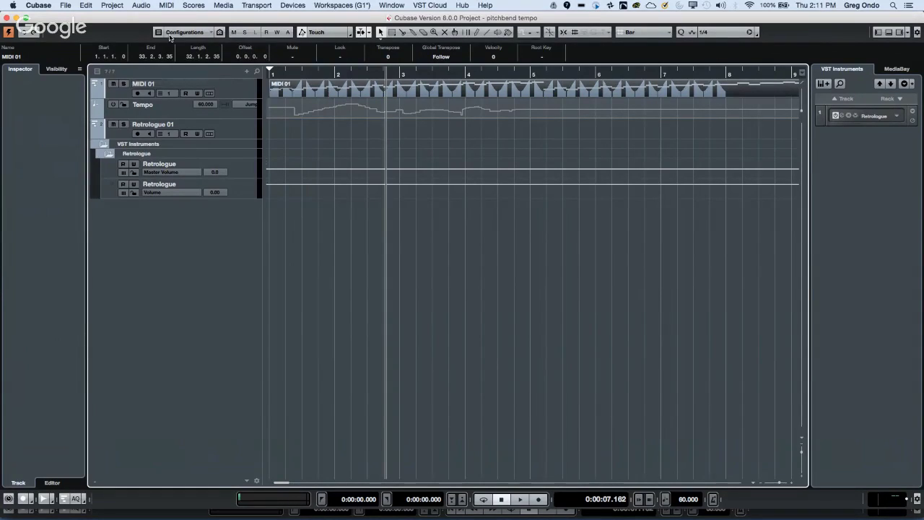
Open the MIDI Logical Editor for the MIDI 01 part and set its function to Extract.
click(122, 9)
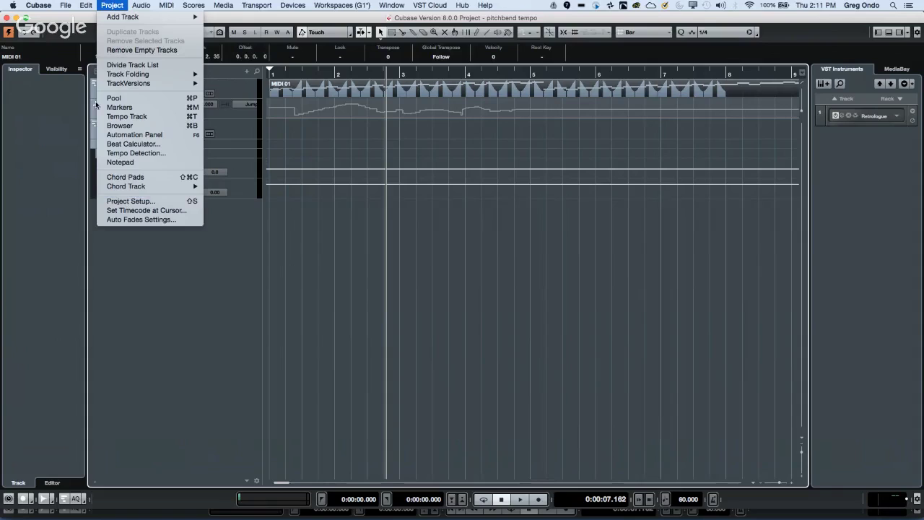
click(86, 8)
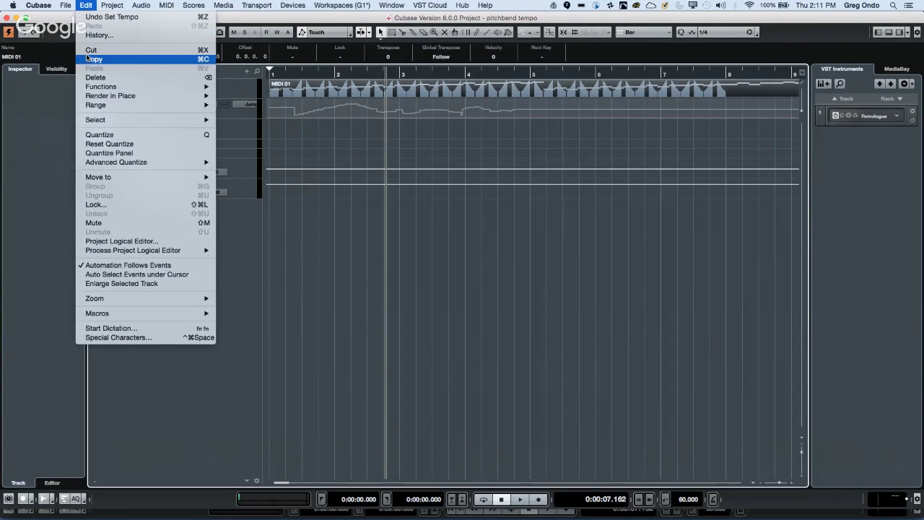
mouse_move(166, 6)
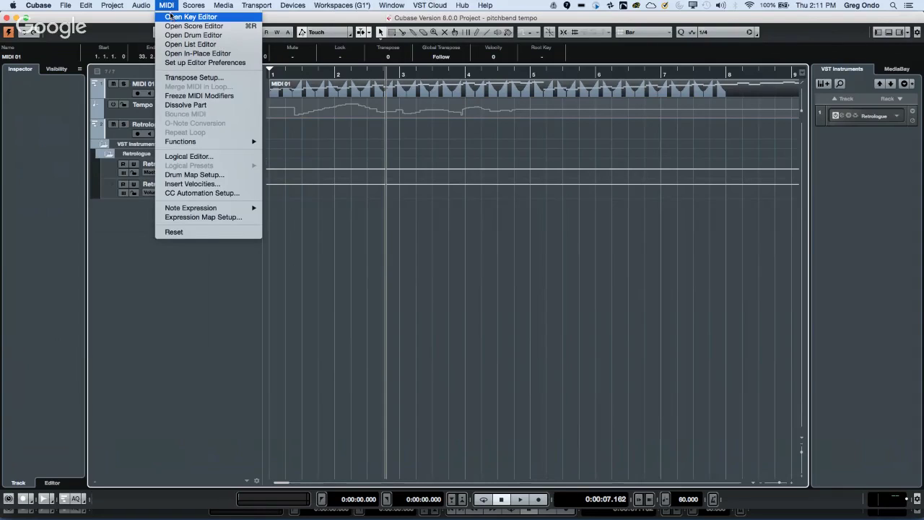
click(181, 157)
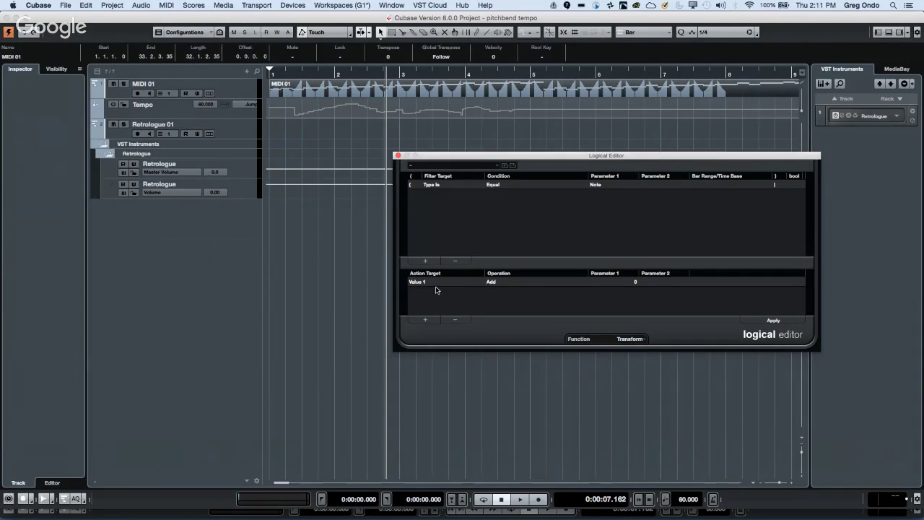
click(632, 339)
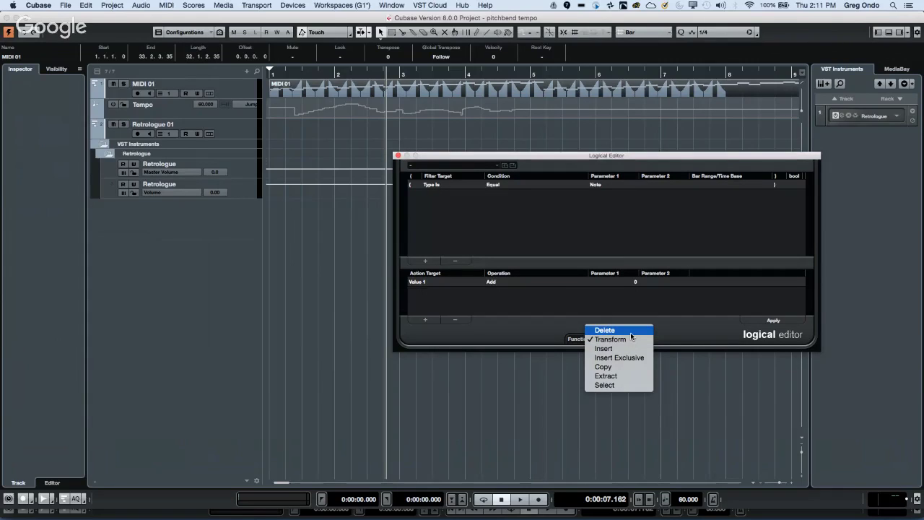
click(619, 376)
Set the Logical Editor's filter condition to Type Is Equal Pitchbend, keeping the Extract function.
click(435, 185)
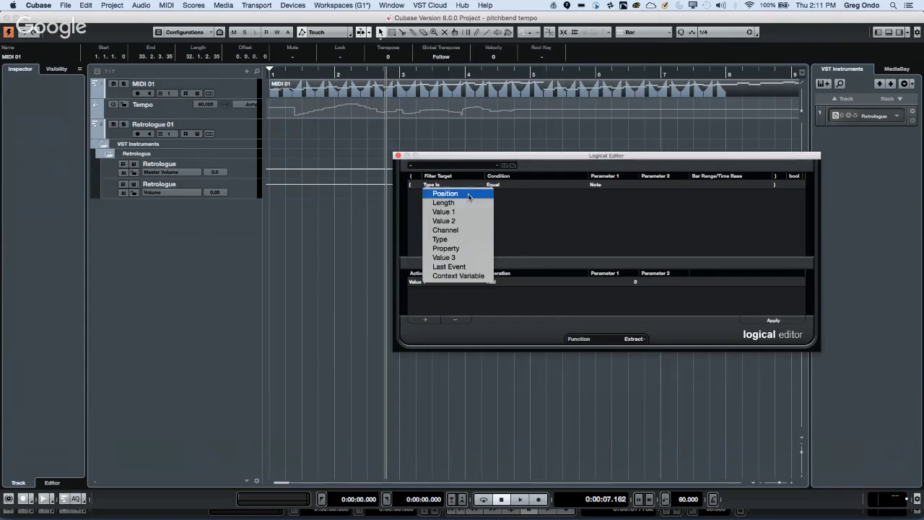
click(601, 185)
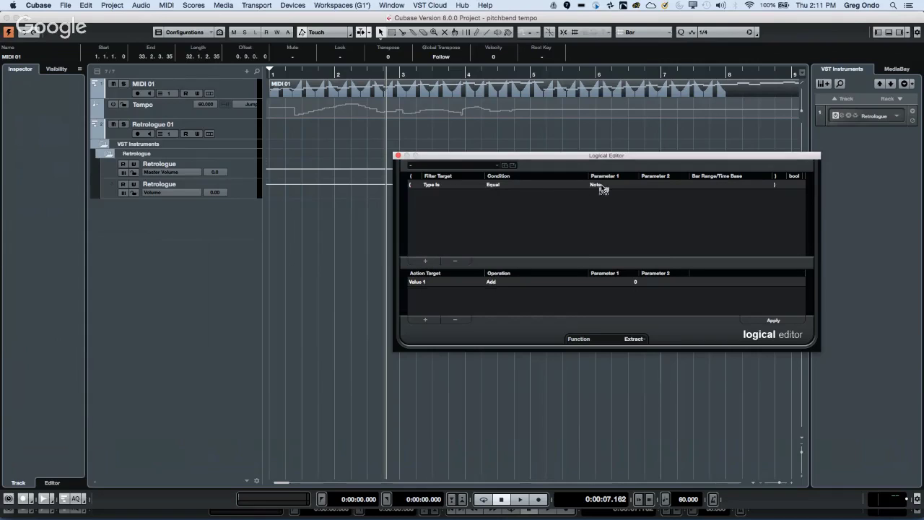
click(601, 185)
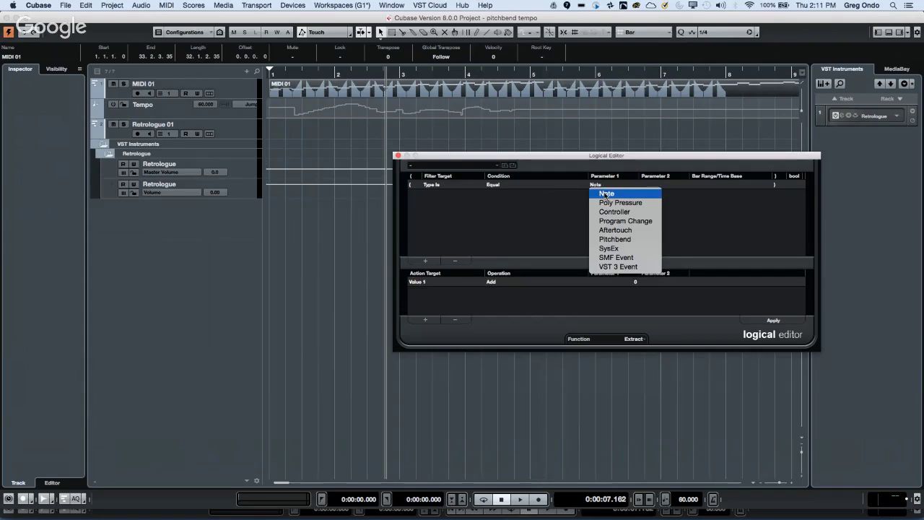
click(619, 241)
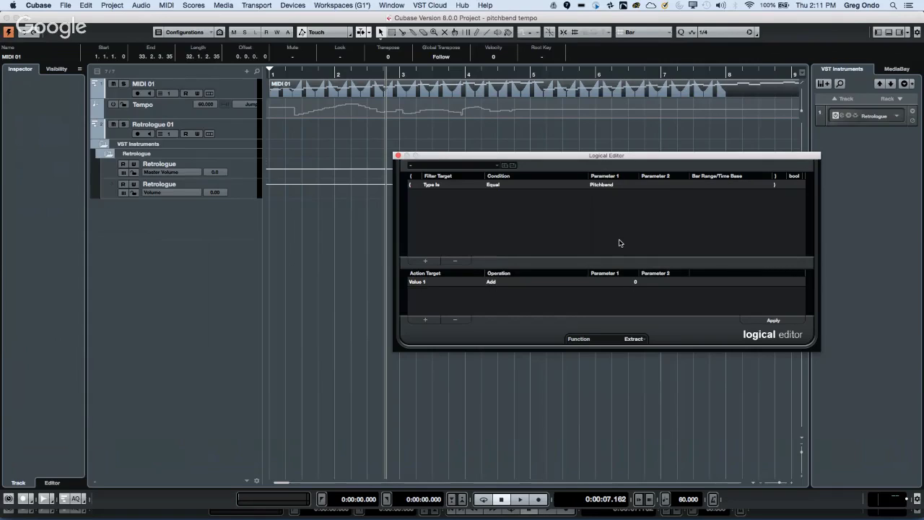
click(636, 339)
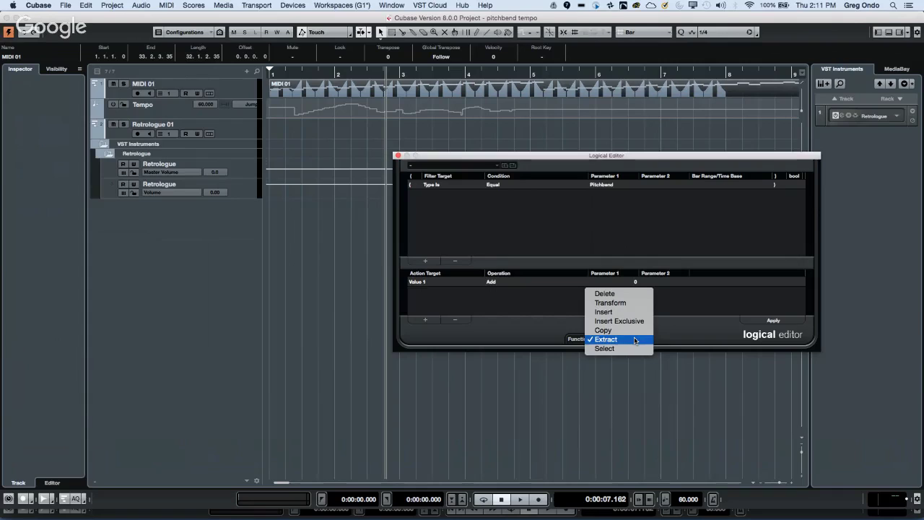
click(549, 336)
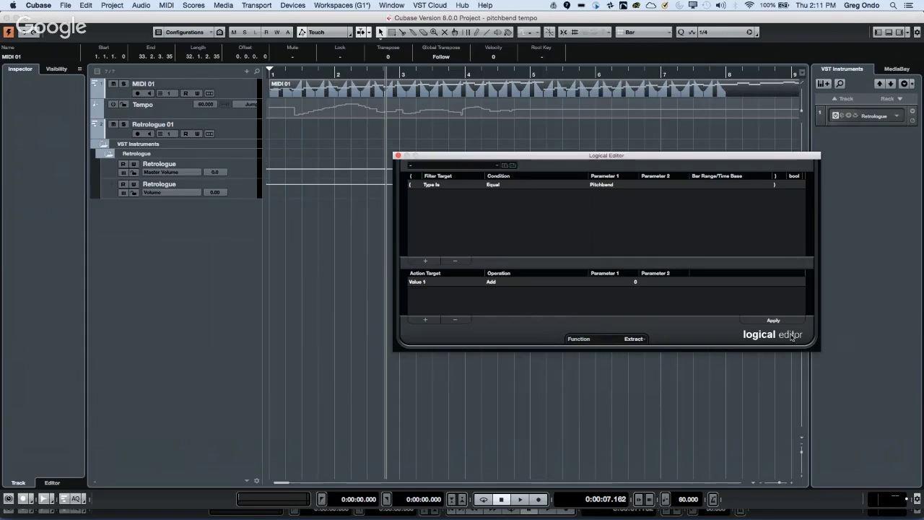
Apply the Logical Editor's Extract function to the MIDI 01 part's pitchbend events and close the Logical Editor.
click(772, 319)
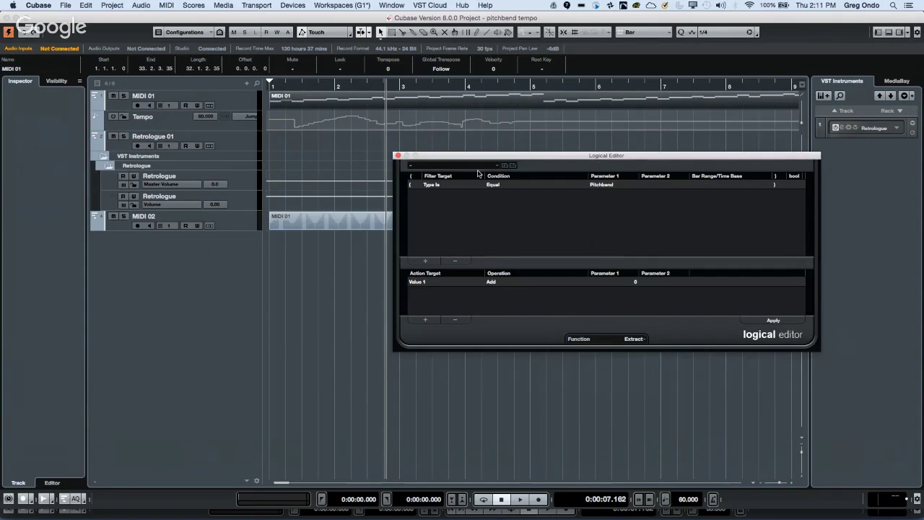
click(398, 156)
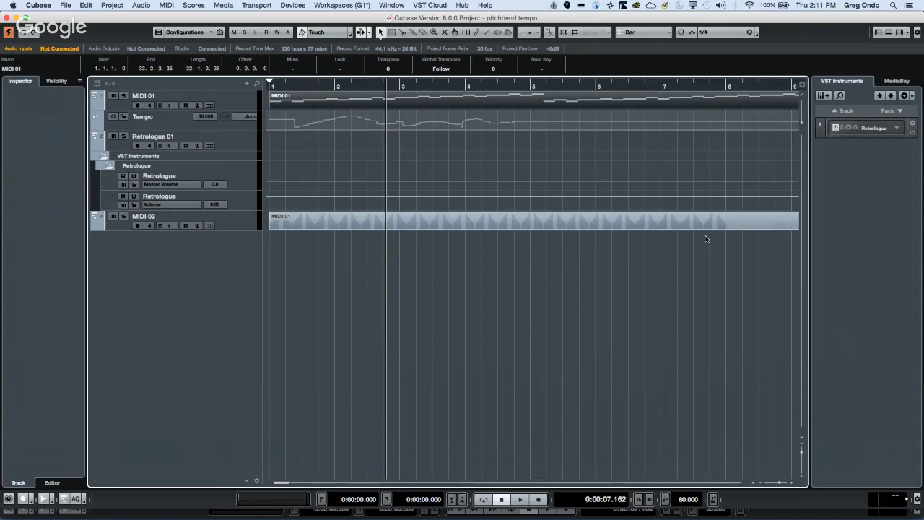
Split the extracted pitchbend part on the MIDI 02 track near bars 3 and 4, and select the middle segment.
right_click(447, 219)
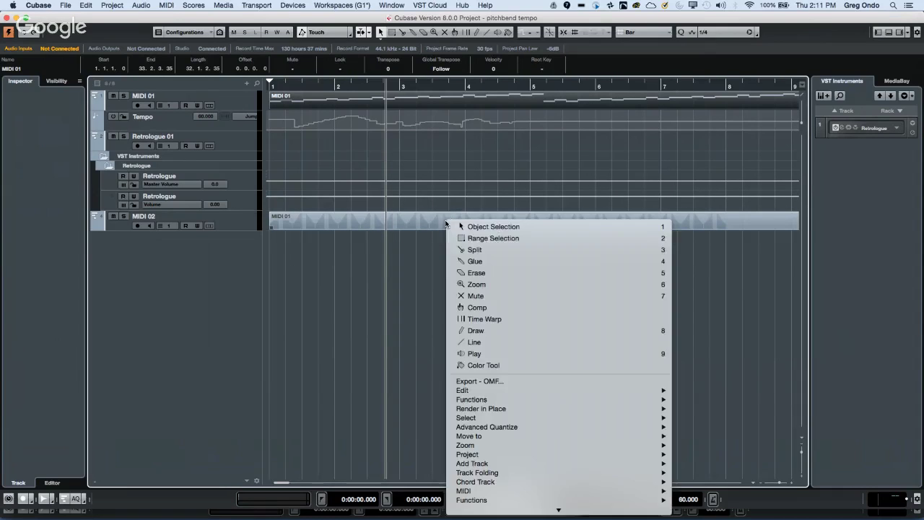
click(462, 238)
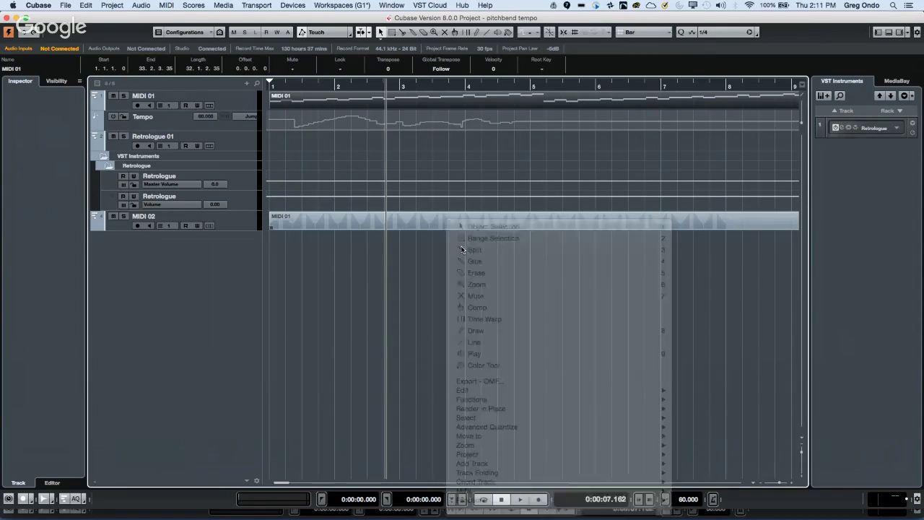
click(399, 226)
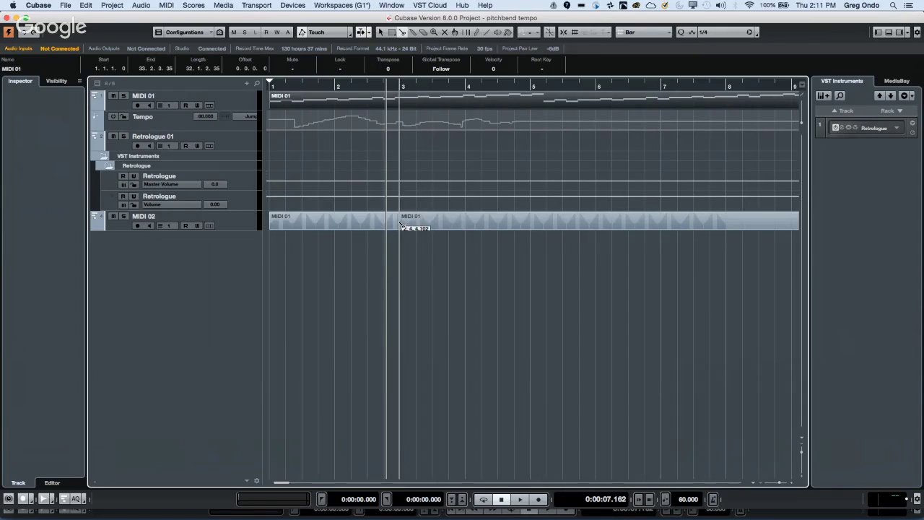
click(469, 225)
right_click(425, 231)
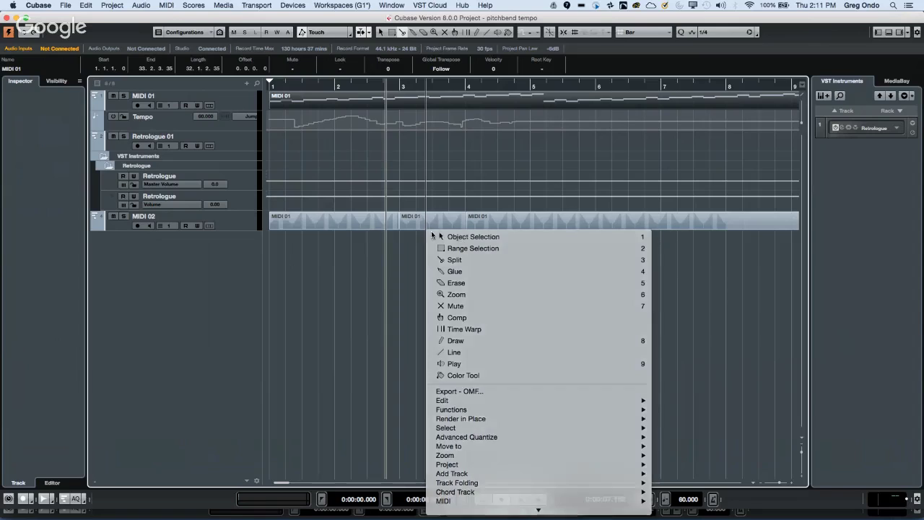
click(430, 234)
click(426, 221)
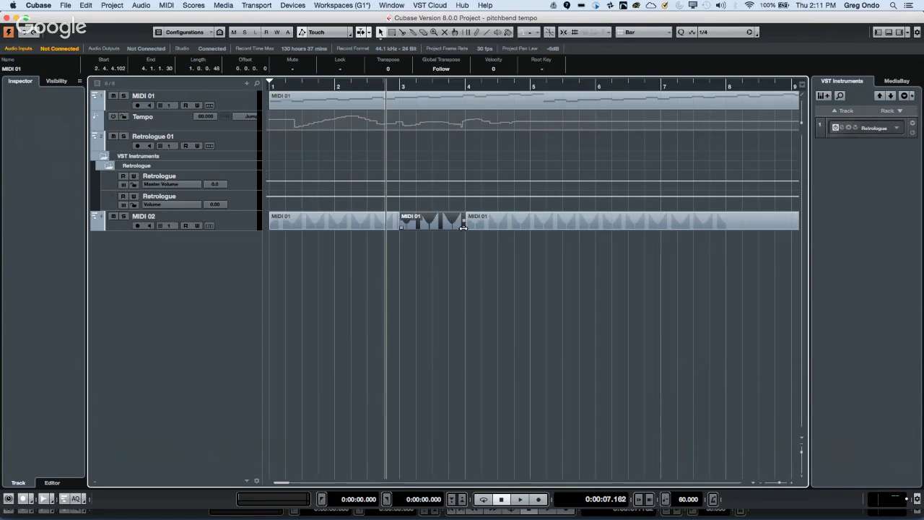
Try to resize the middle MIDI 02 segment at bar 4, stepping back through the edits until only the bar 3 split remains.
mouse_move(463, 228)
mouse_down()
mouse_move(431, 226)
mouse_move(466, 226)
mouse_up()
key(super+z)
key(super+z)
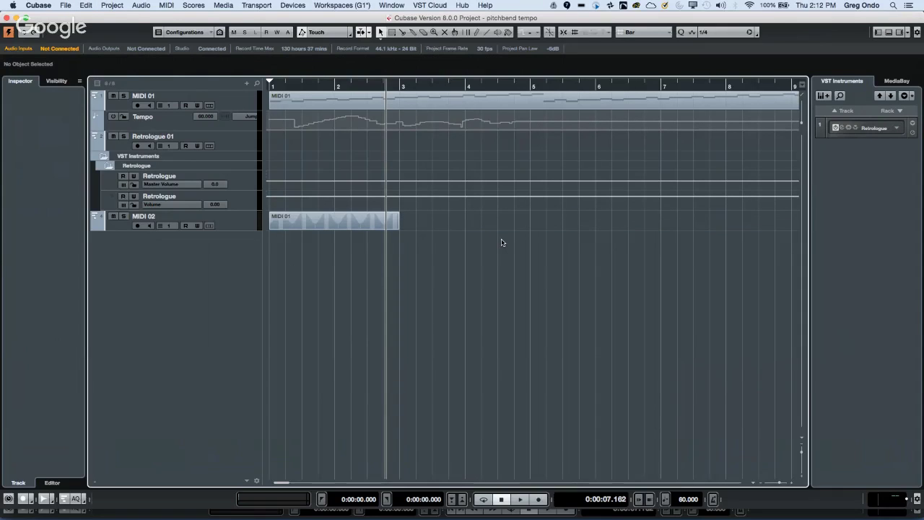
key(super+shift+z)
key(super+shift+z)
key(super+shift+z)
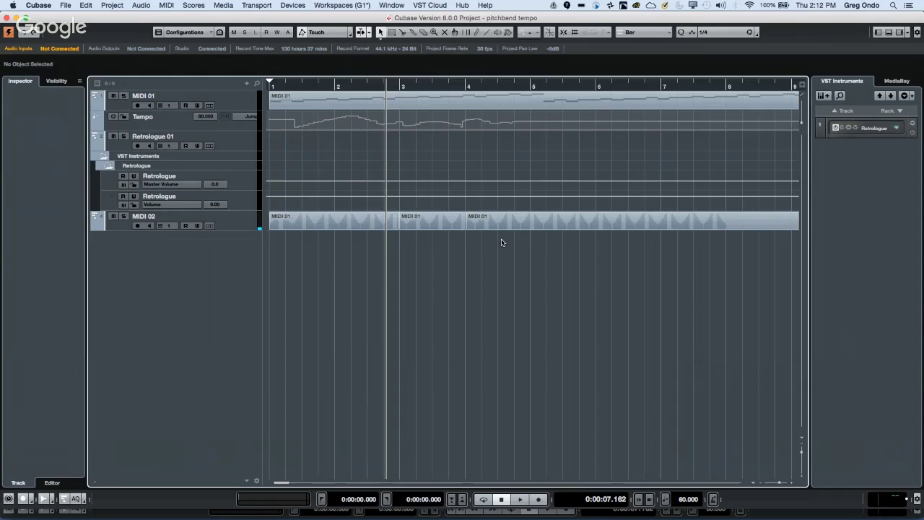
Split the second MIDI 02 segment exactly at bar 5 (5.1.1.0).
double_click(440, 225)
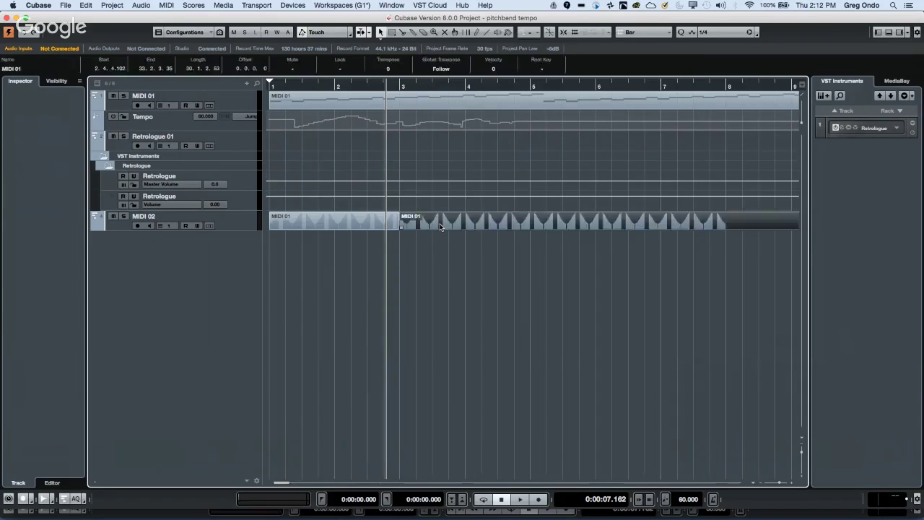
click(6, 16)
right_click(491, 223)
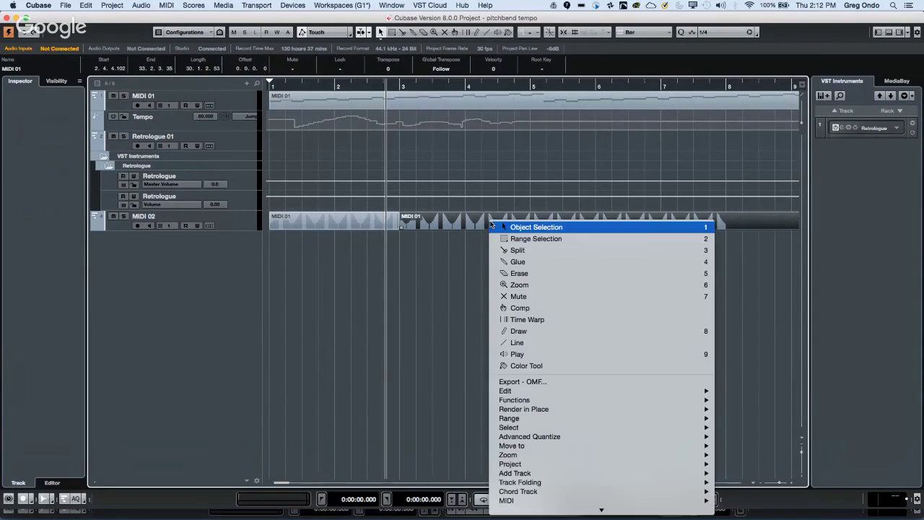
click(535, 238)
click(535, 231)
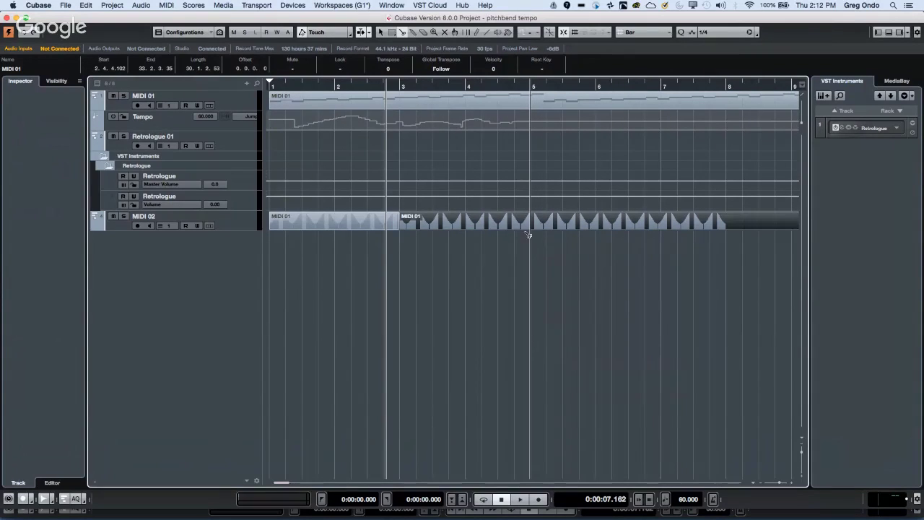
click(532, 230)
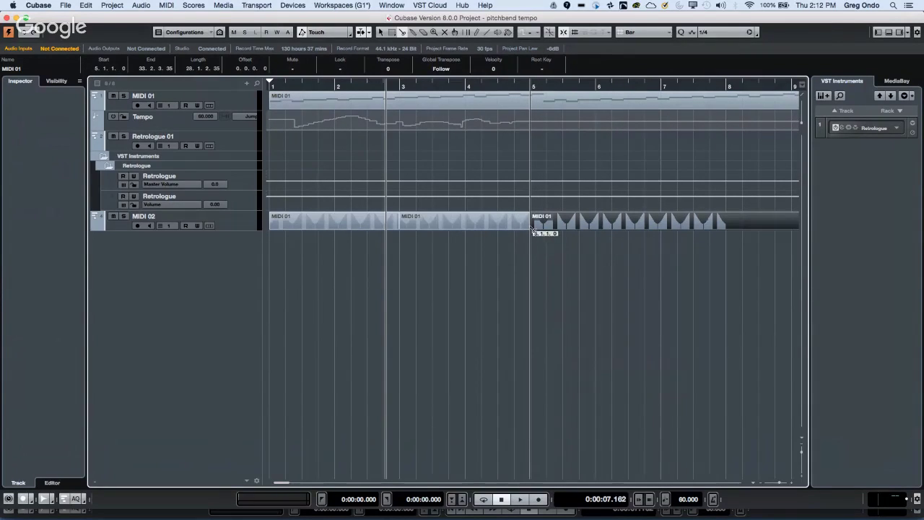
Switch the selection tool to Sizing Applies Time Stretch and compress the segment starting at bar 3 to end at about 4.4.1.77.
right_click(451, 236)
click(455, 239)
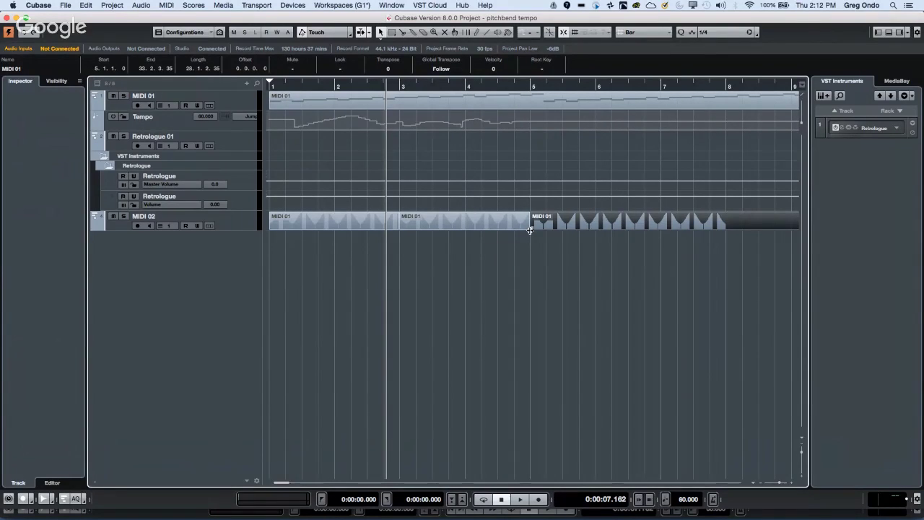
click(381, 32)
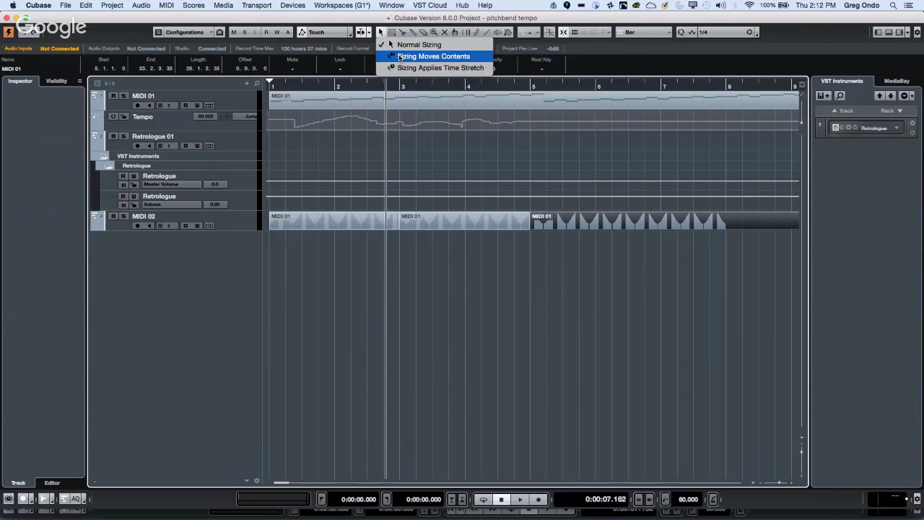
click(403, 68)
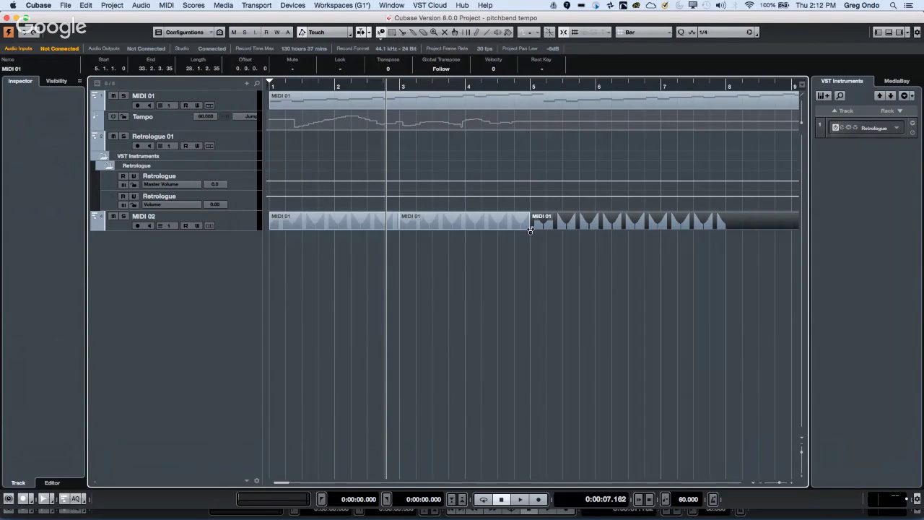
drag(530, 228, 497, 227)
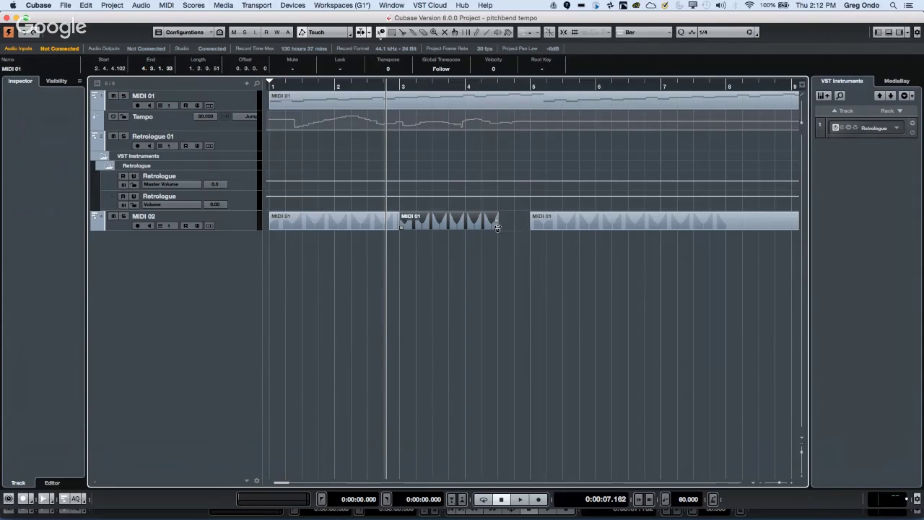
drag(497, 228, 514, 228)
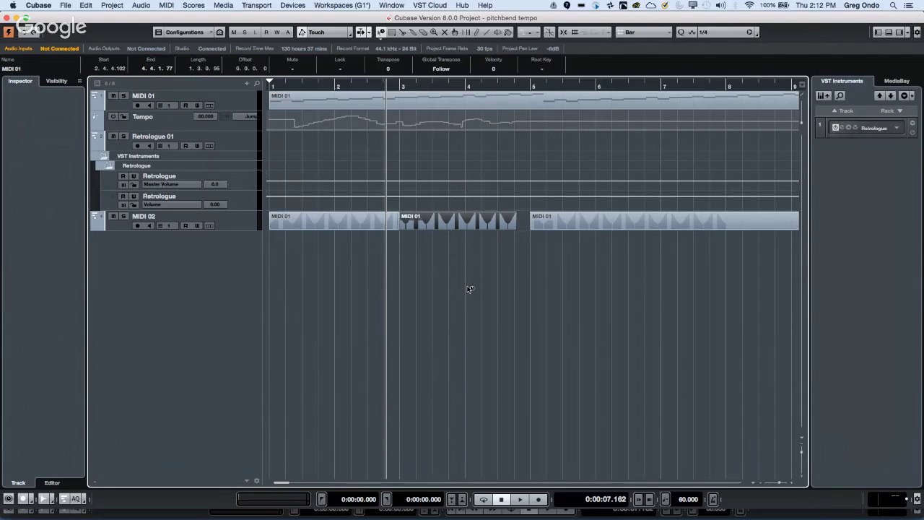
Undo the time stretches and splits on MIDI 02 to restore the single extracted pitchbend part.
key(super+z)
key(super+z)
key(super+z)
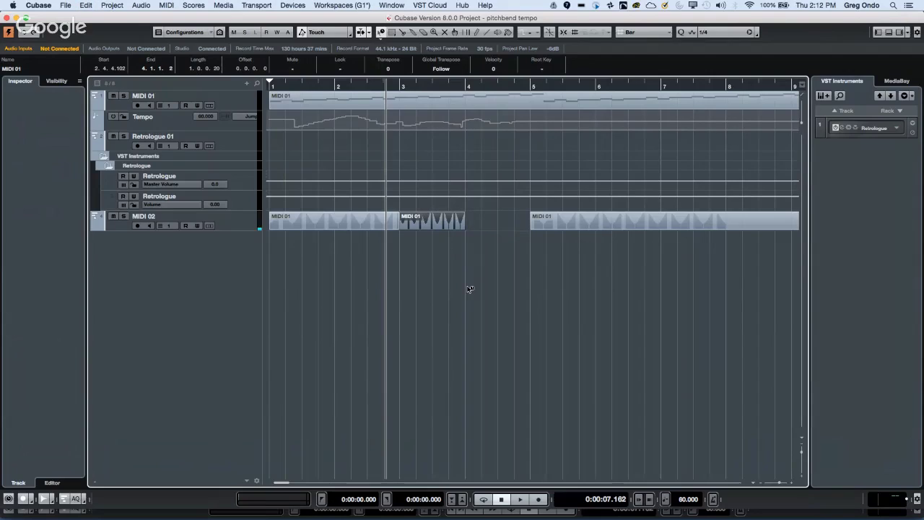
key(super+z)
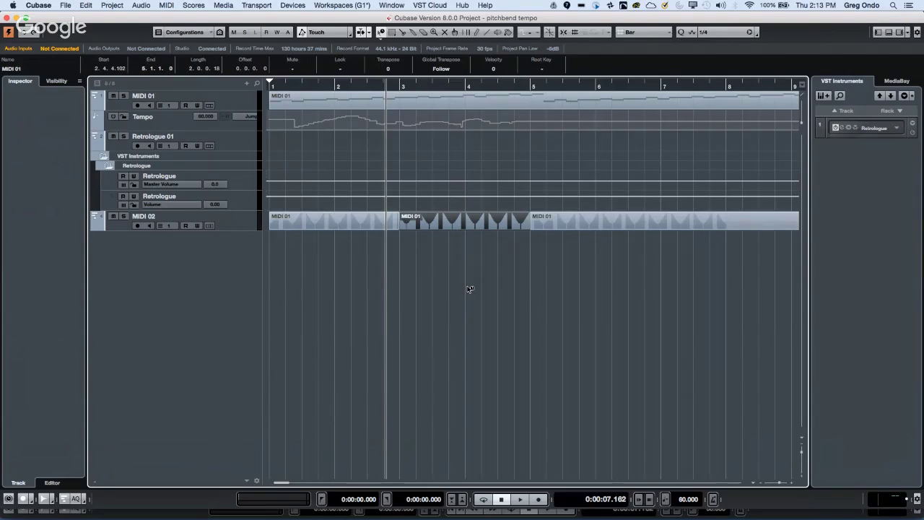
key(super+z)
key(super+z)
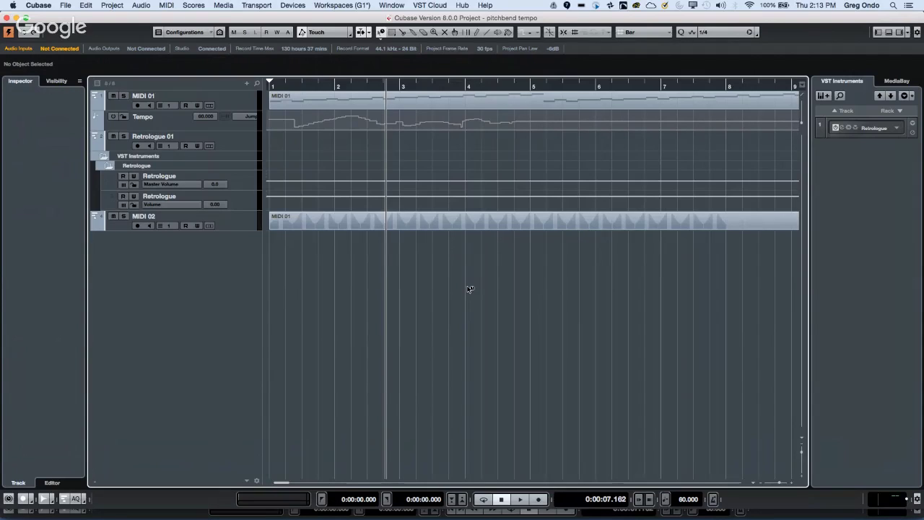
Return the selection tool to normal sizing and select the whole pitchbend part on MIDI 02.
right_click(407, 209)
click(383, 222)
click(381, 225)
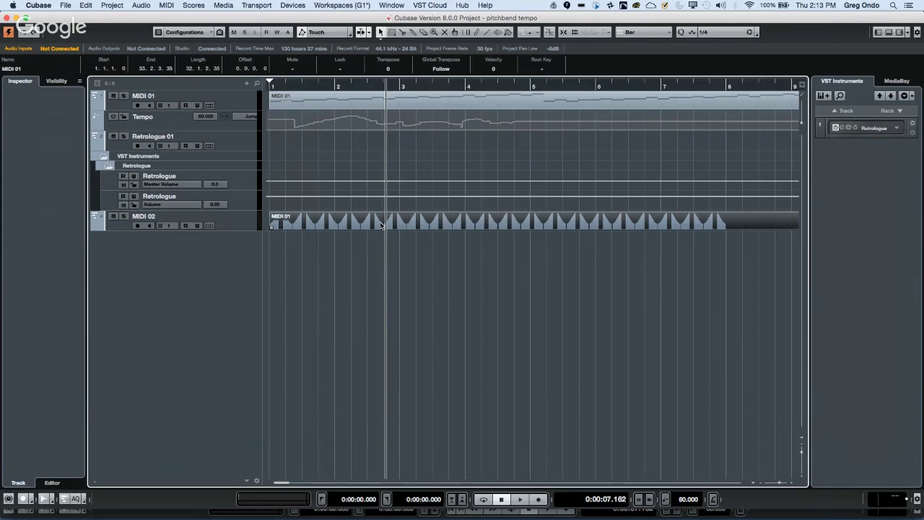
Review the function options in the Logical Editor for the MIDI 02 part, keep Extract, and close the editor.
click(166, 6)
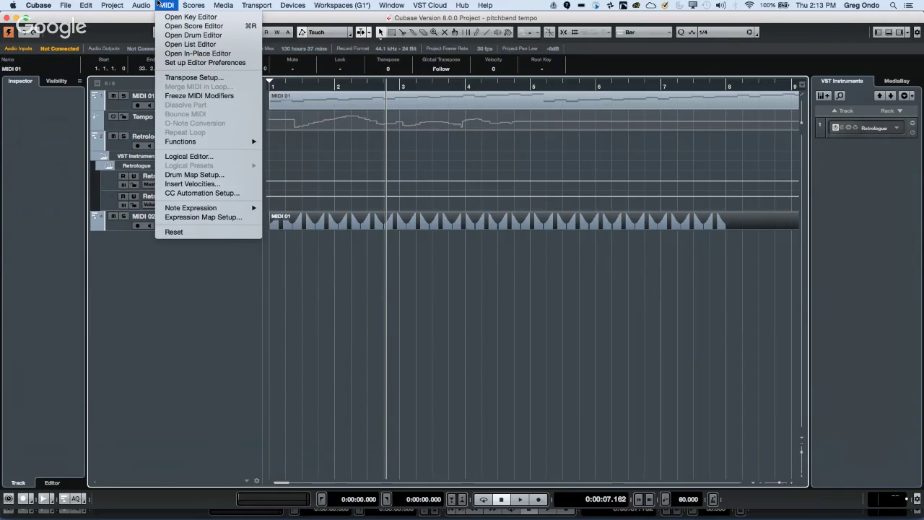
click(210, 160)
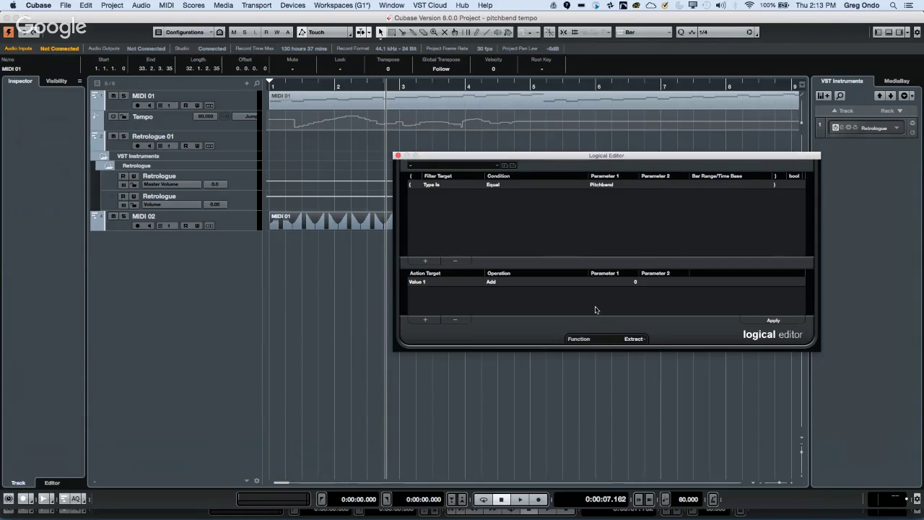
click(641, 342)
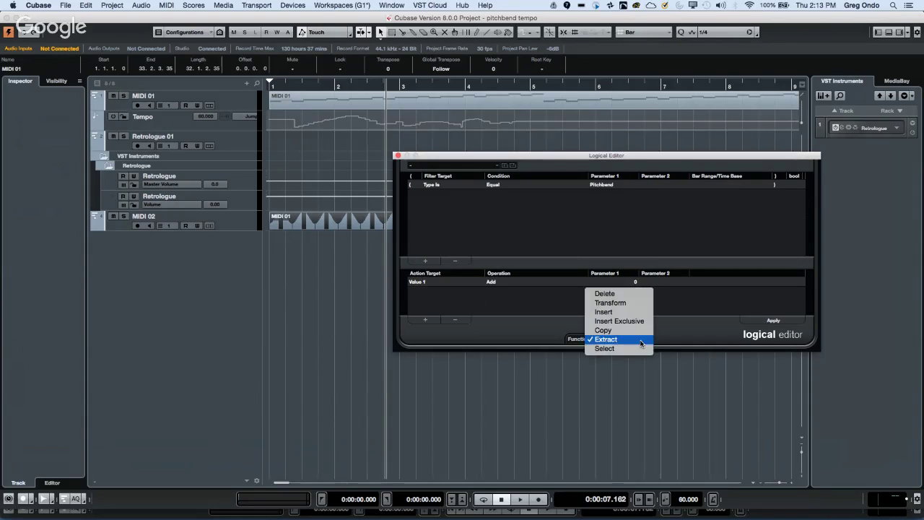
click(649, 393)
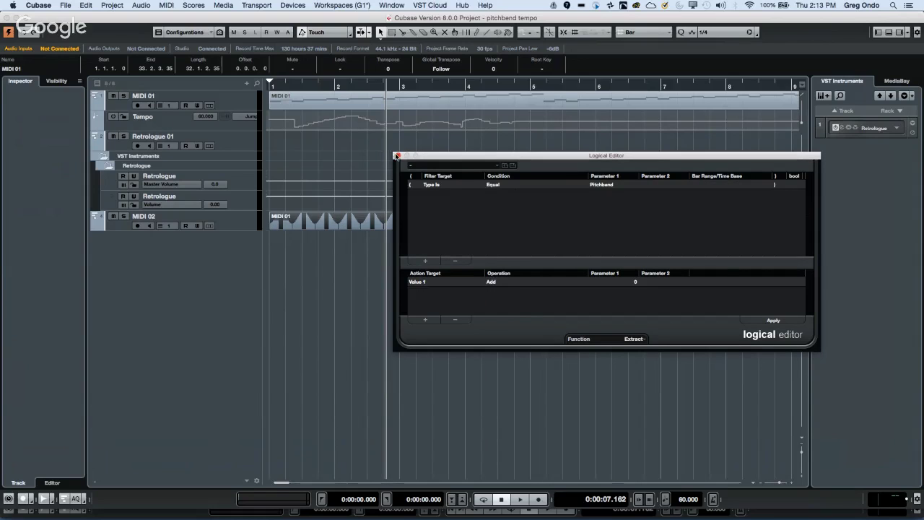
click(396, 156)
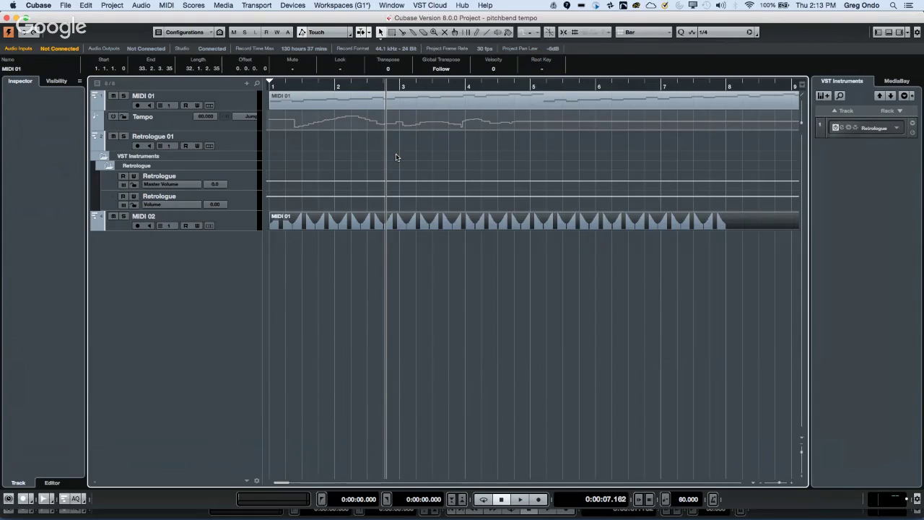
Open the extracted MIDI 02 part in the Key Editor to view its pitchbend curve, and open its List Editor.
double_click(331, 220)
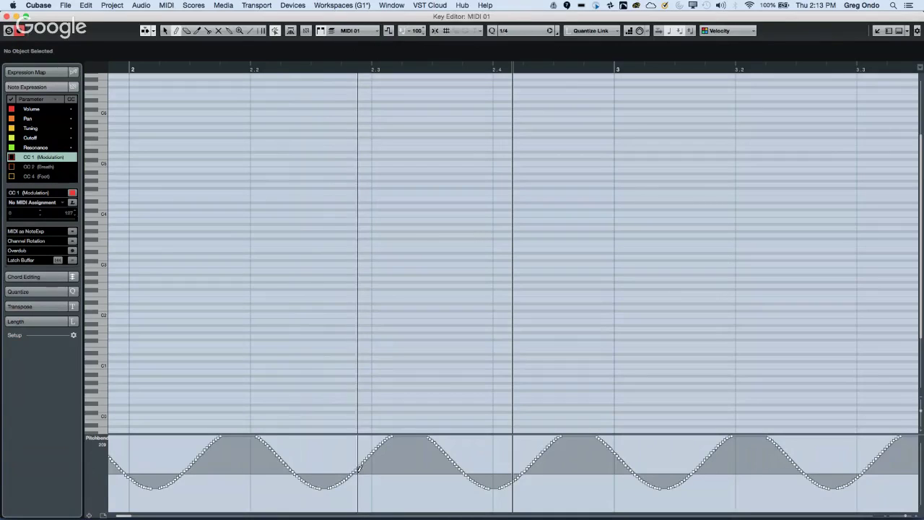
click(141, 6)
mouse_move(166, 6)
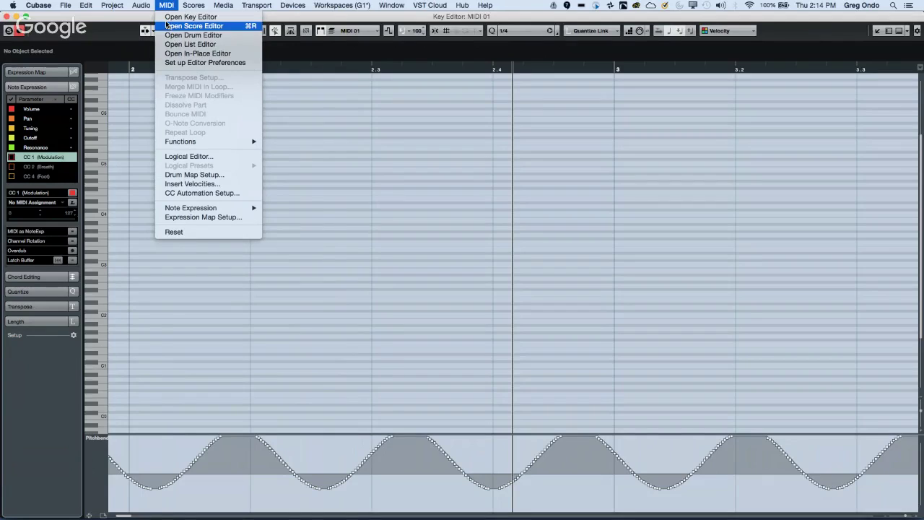
click(174, 45)
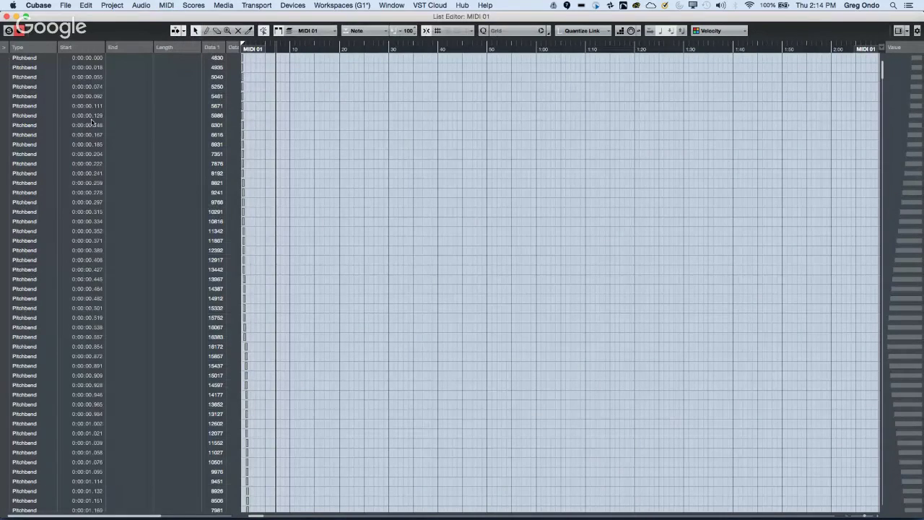
Set the Data 1 value of the pitchbend event at 0:00:00.204 to 8192 and close the List Editor.
click(24, 157)
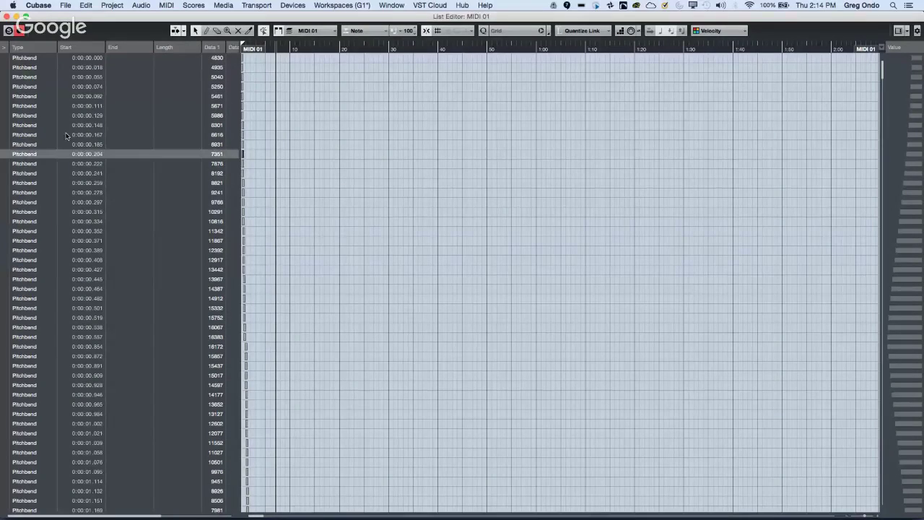
double_click(222, 154)
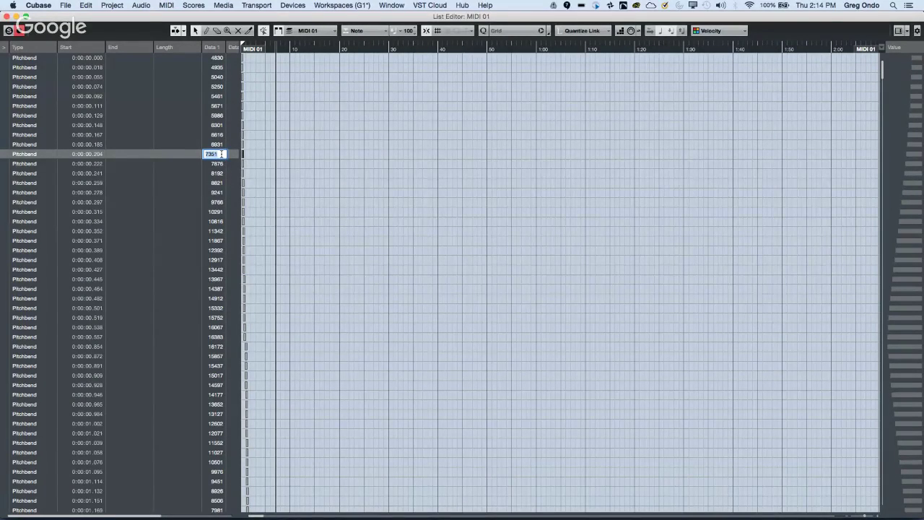
text(8192)
key(Return)
click(6, 16)
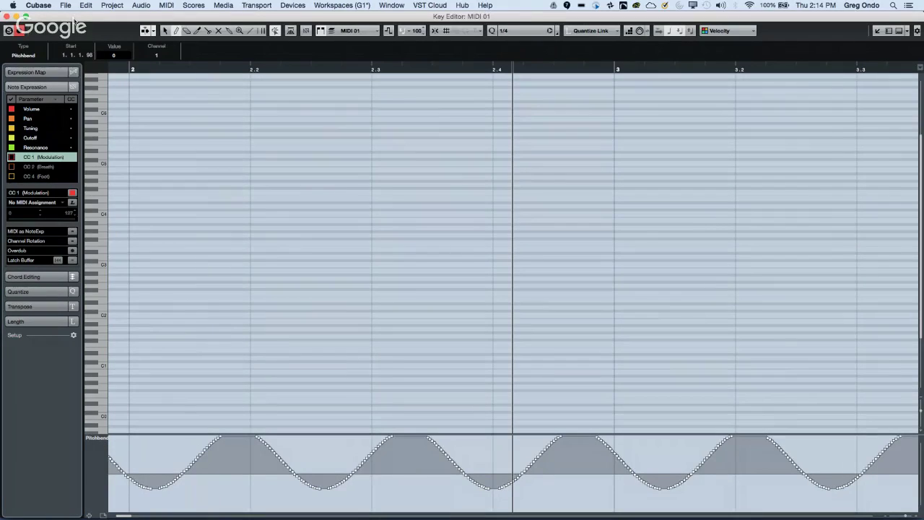
In the List Editor, select the pitchbend events from 0:00:00.092 to 0:00:00.427 and set the first one's Data 1 to 8192.
click(166, 4)
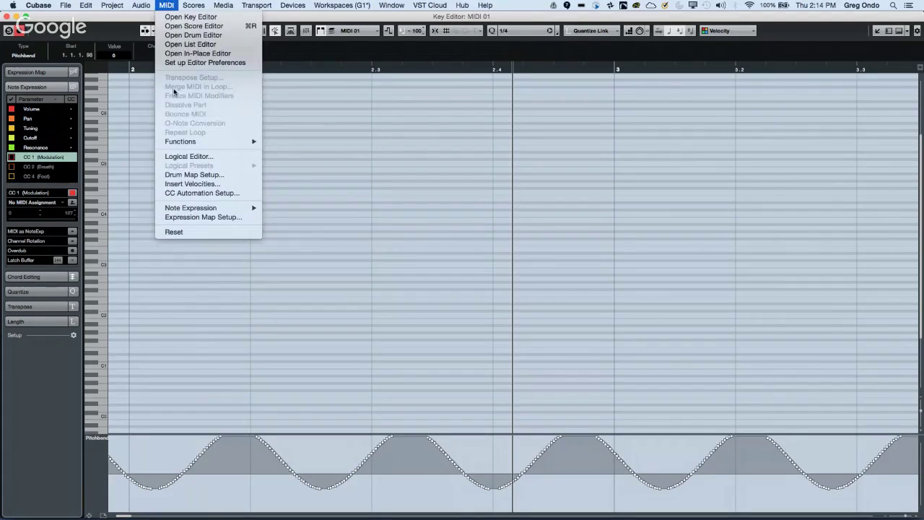
click(192, 44)
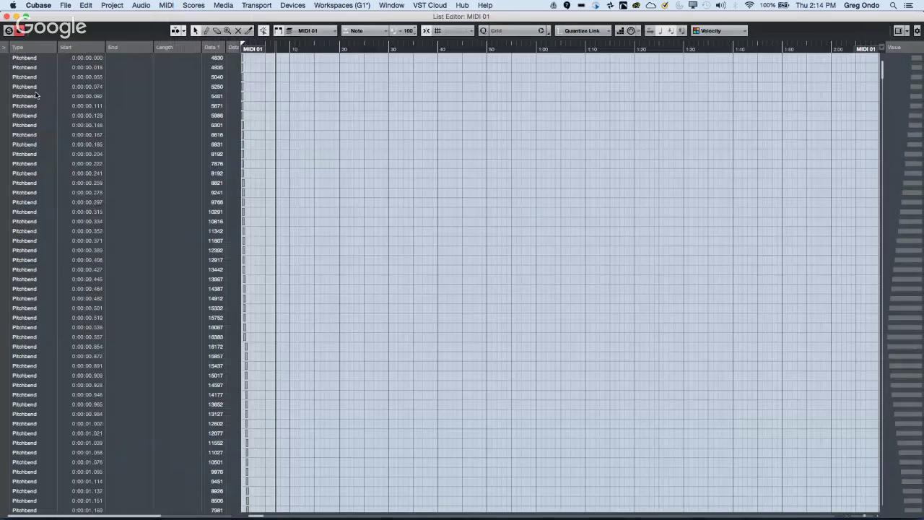
double_click(217, 164)
click(34, 97)
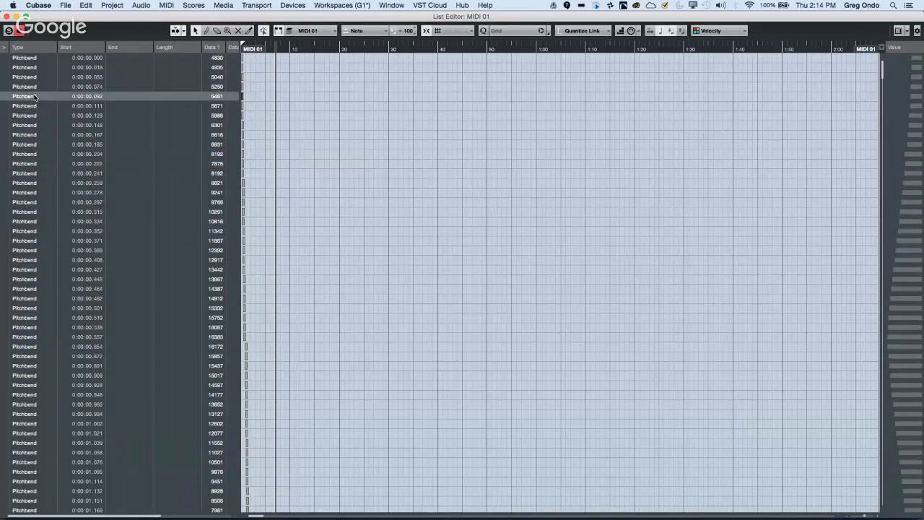
shift+click(32, 269)
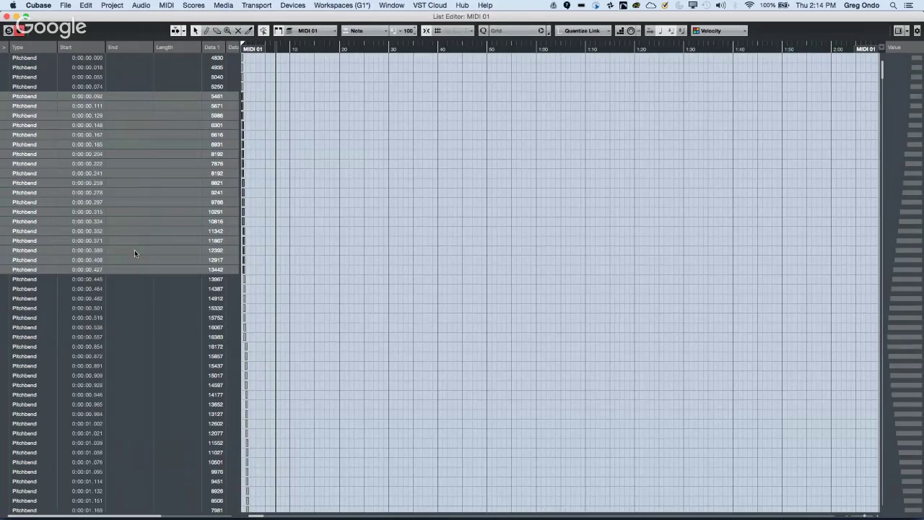
double_click(221, 96)
text(8192)
key(Return)
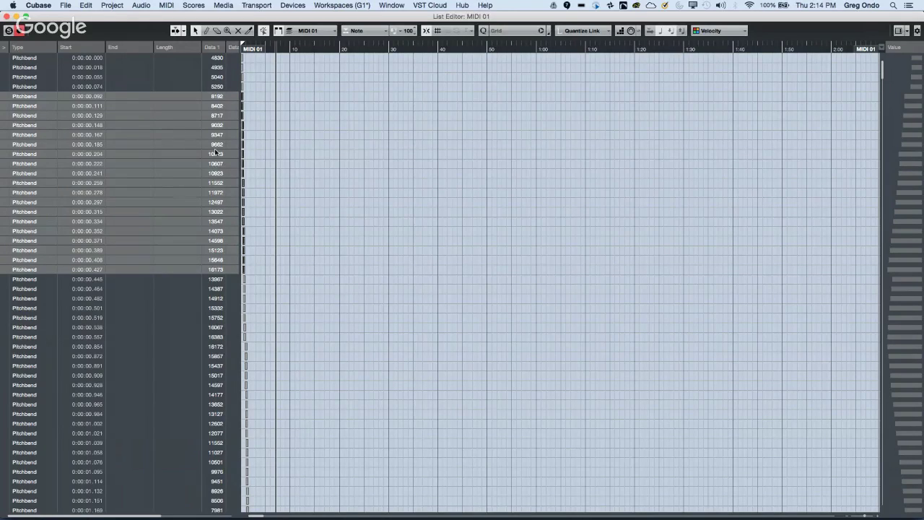
Close the List Editor and the Key Editor to return to the project.
click(222, 98)
click(8, 20)
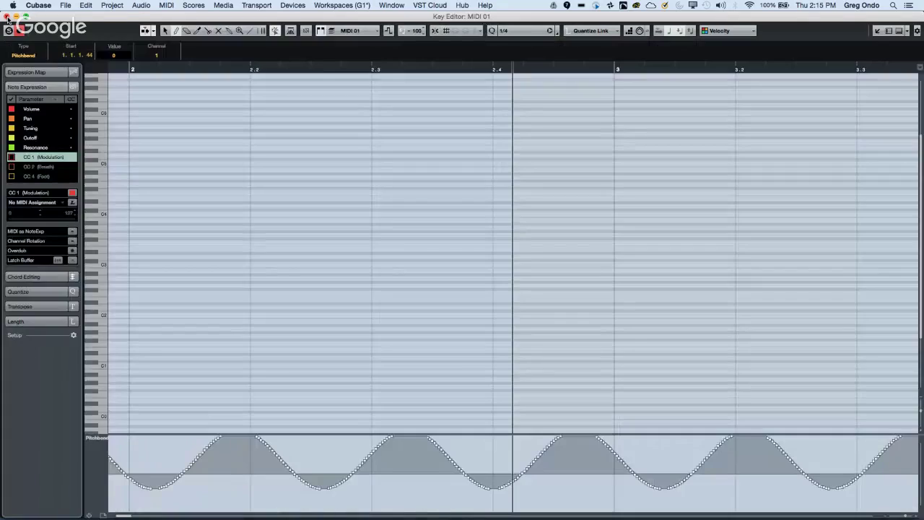
click(7, 19)
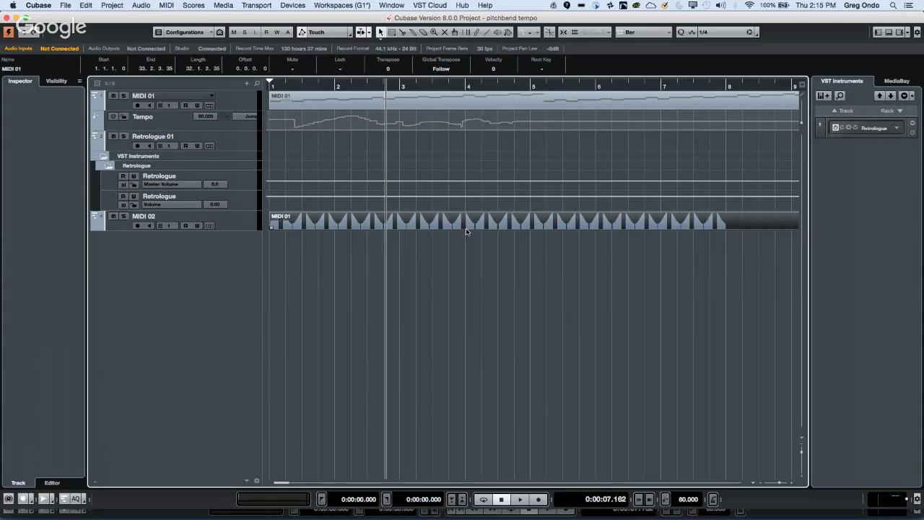
Select the MIDI 01 track, hide the Retrologue automation and collapse the VST Instruments folder.
click(249, 101)
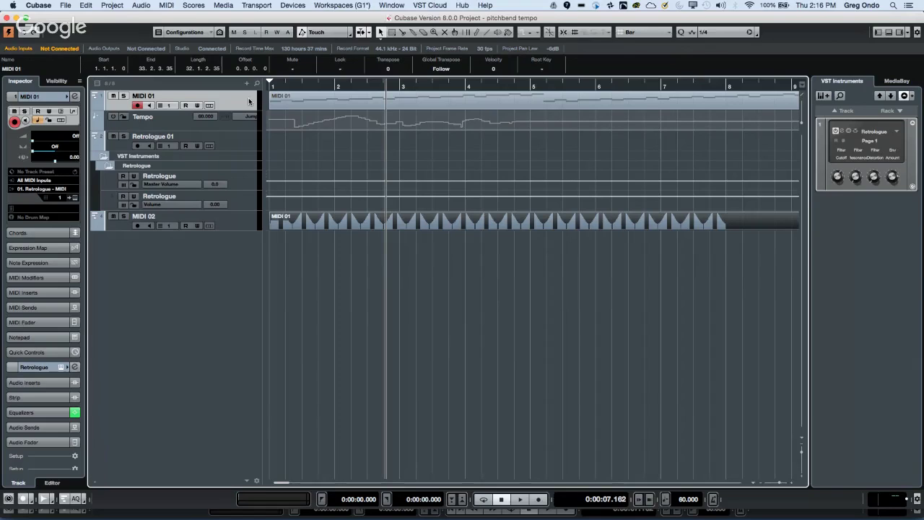
click(96, 145)
click(97, 145)
click(100, 156)
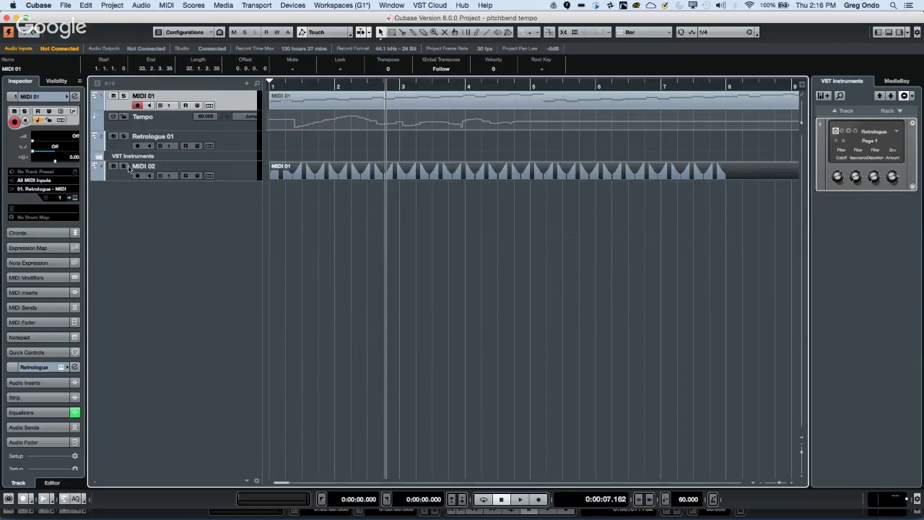
Add four MIDI tracks below MIDI 01.
right_click(157, 211)
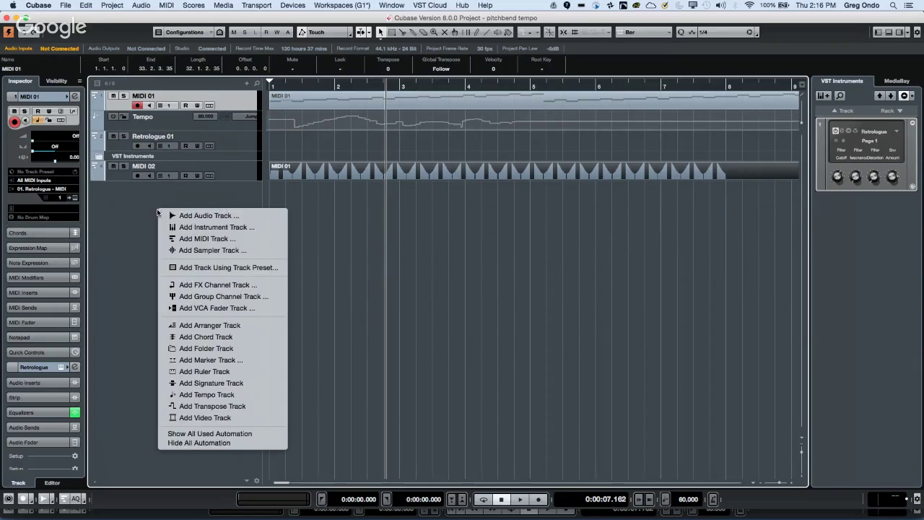
click(201, 242)
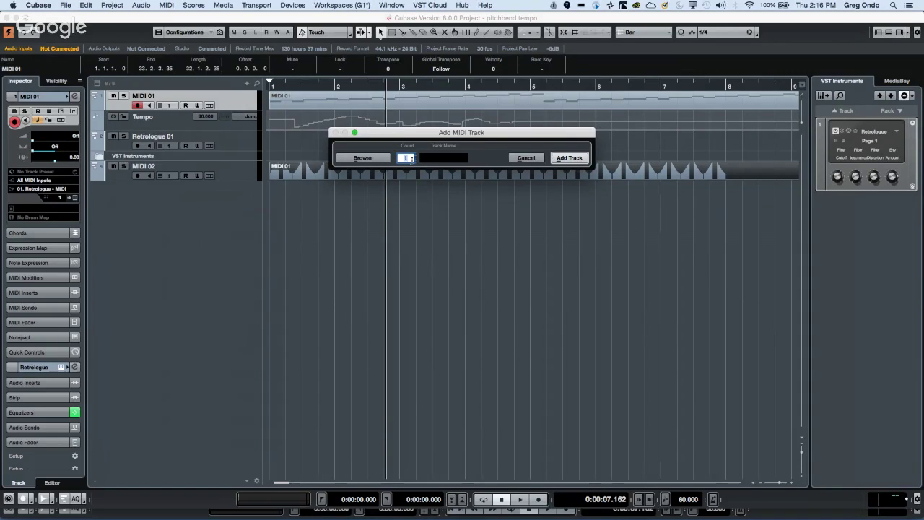
text(4)
key(Return)
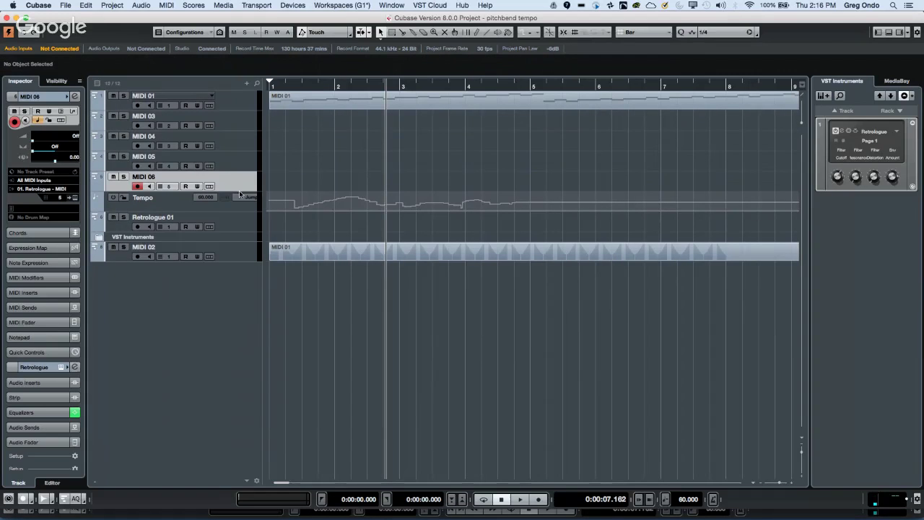
Select tracks MIDI 03 through MIDI 06 and turn on a local Input Transformer, moving its window clear of the track list.
click(228, 122)
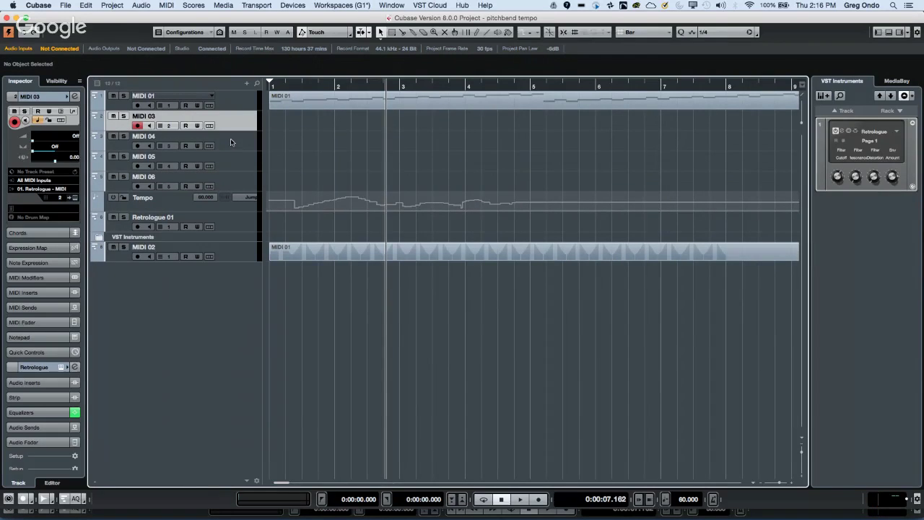
shift+click(231, 141)
shift+click(231, 160)
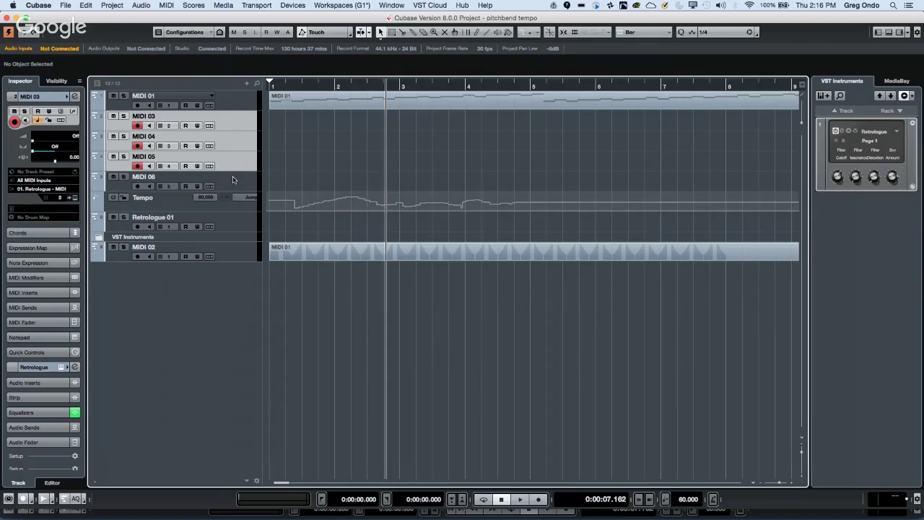
shift+click(232, 178)
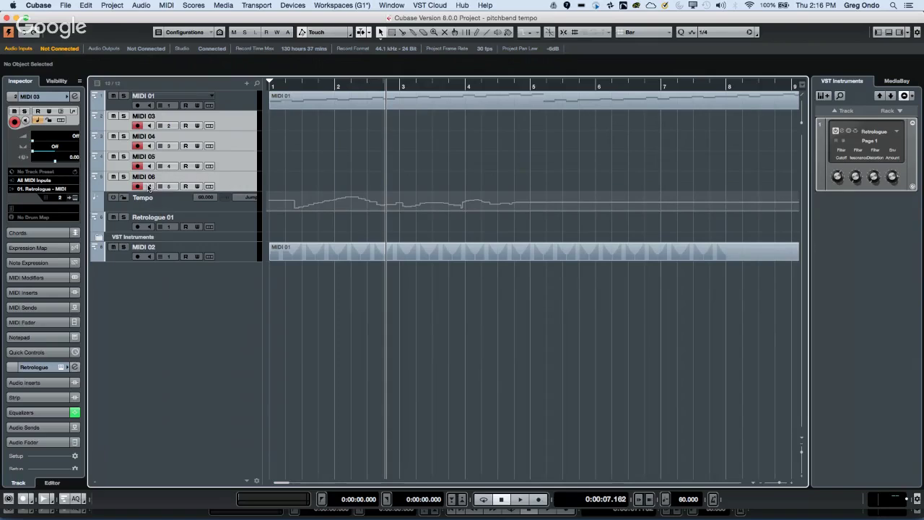
click(73, 111)
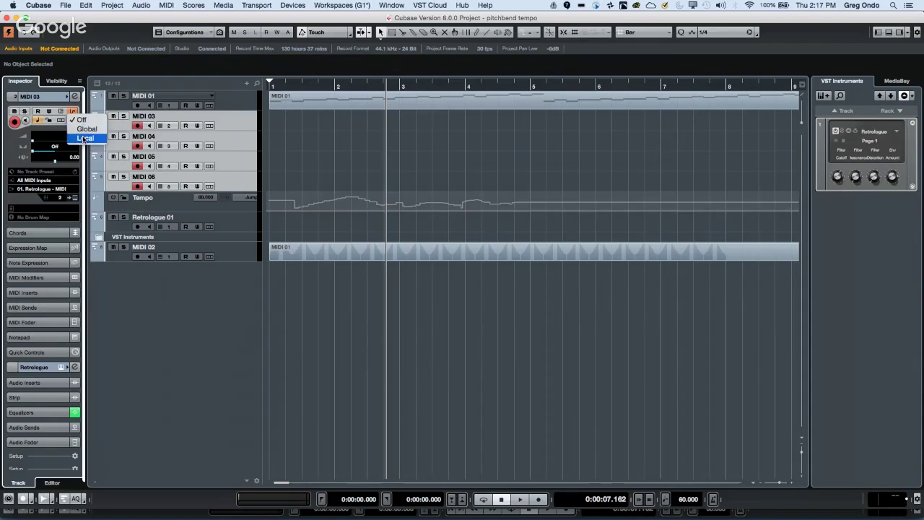
click(85, 138)
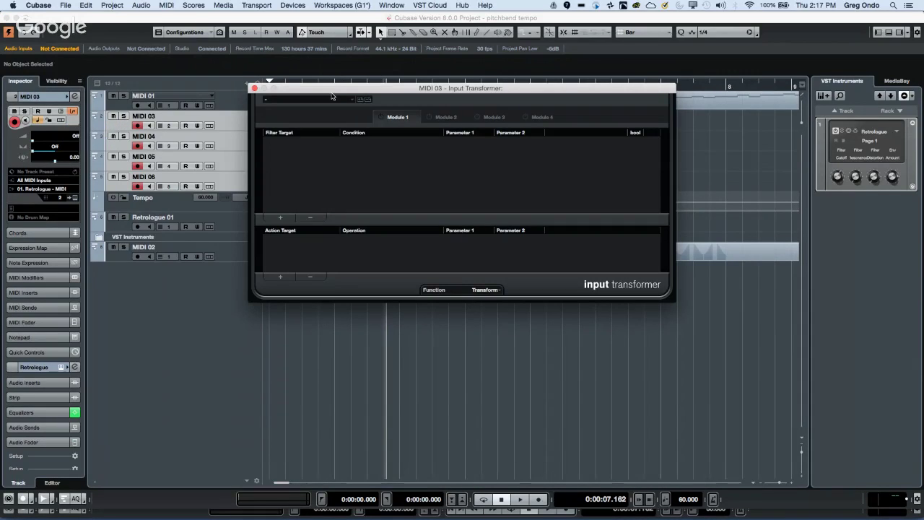
drag(336, 91, 397, 127)
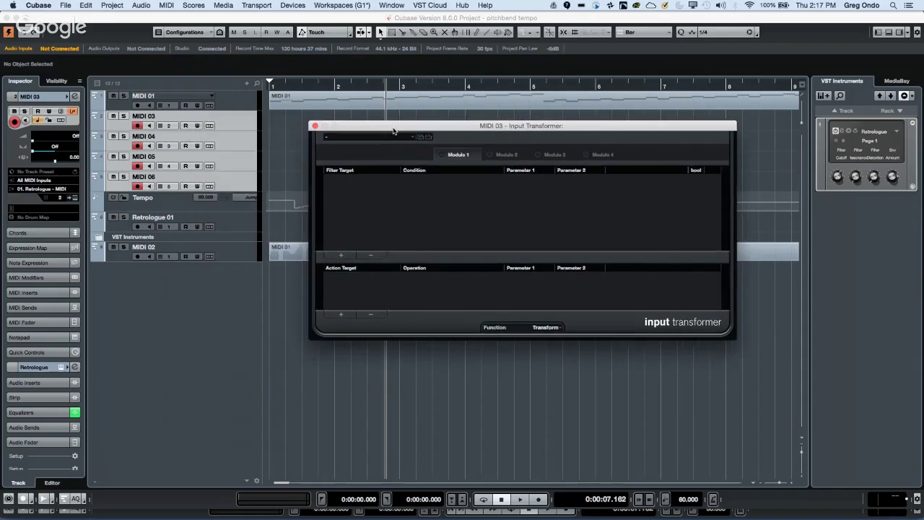
Enable Module 1 of the Input Transformer, add a filter line targeting Channel, and set the function to Filter.
click(443, 154)
click(344, 256)
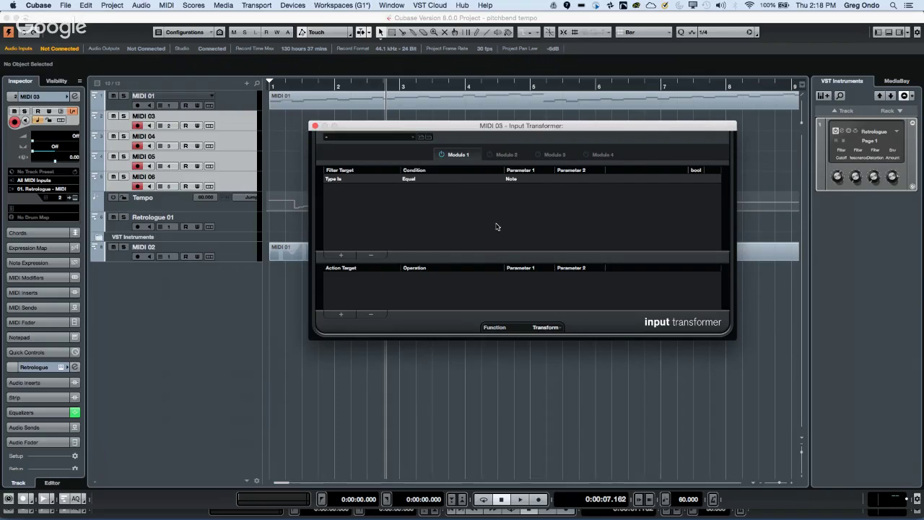
click(339, 179)
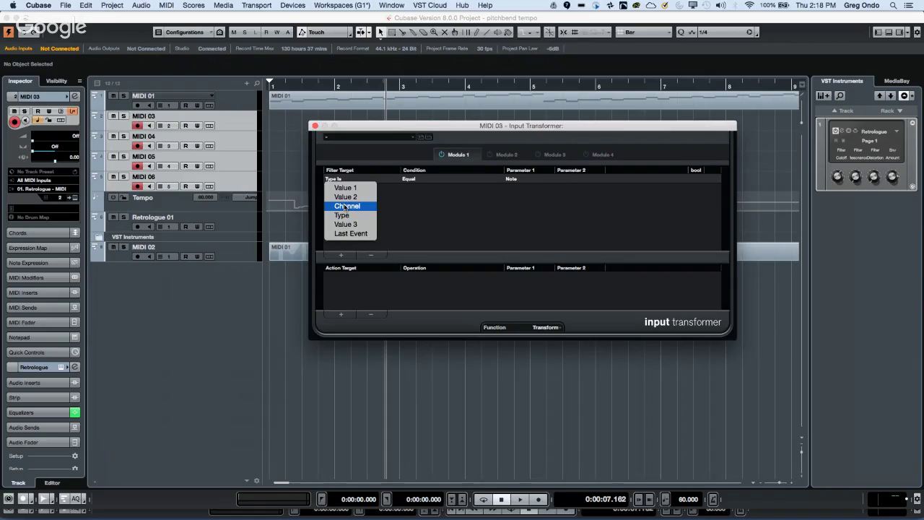
click(345, 207)
click(548, 332)
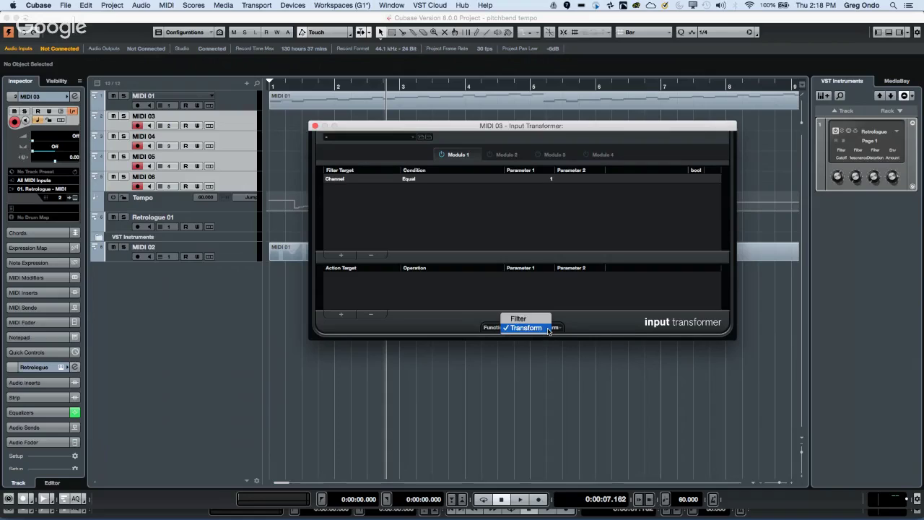
click(537, 319)
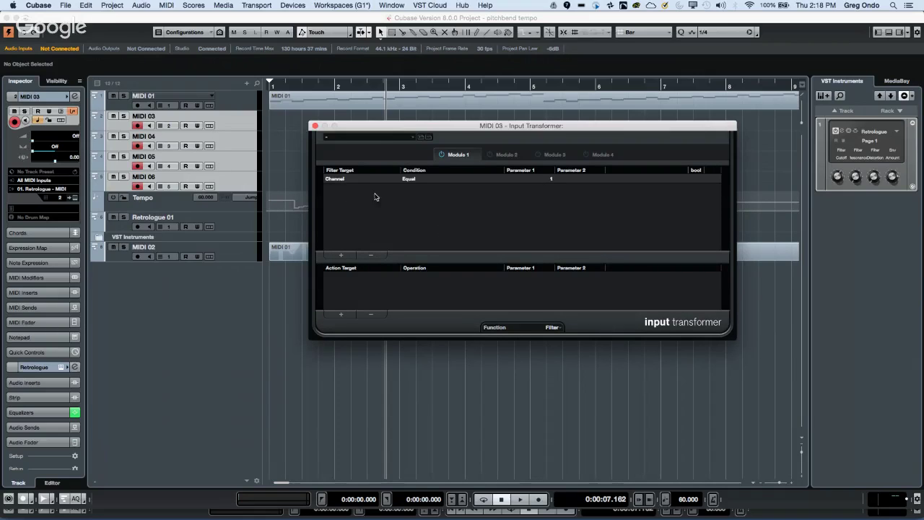
Set the Channel filter line's condition to Unequal with Parameter 1 at 4.
click(416, 180)
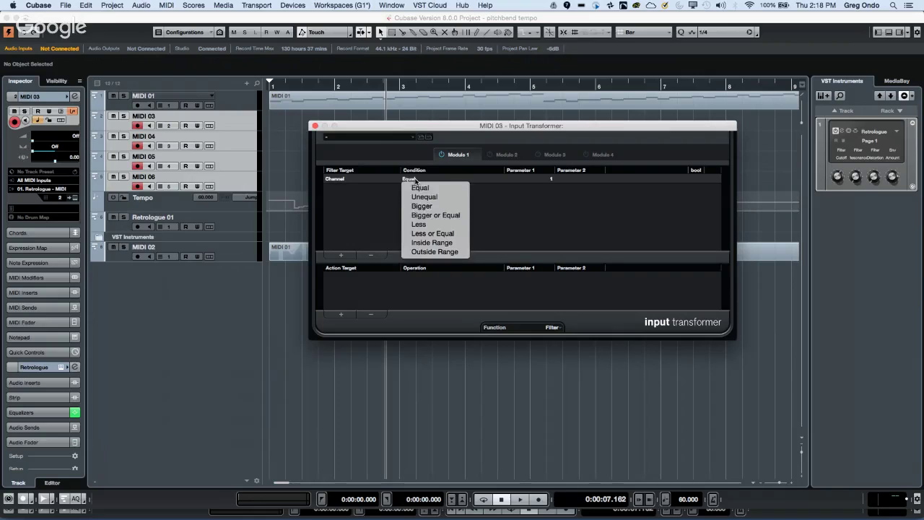
click(425, 196)
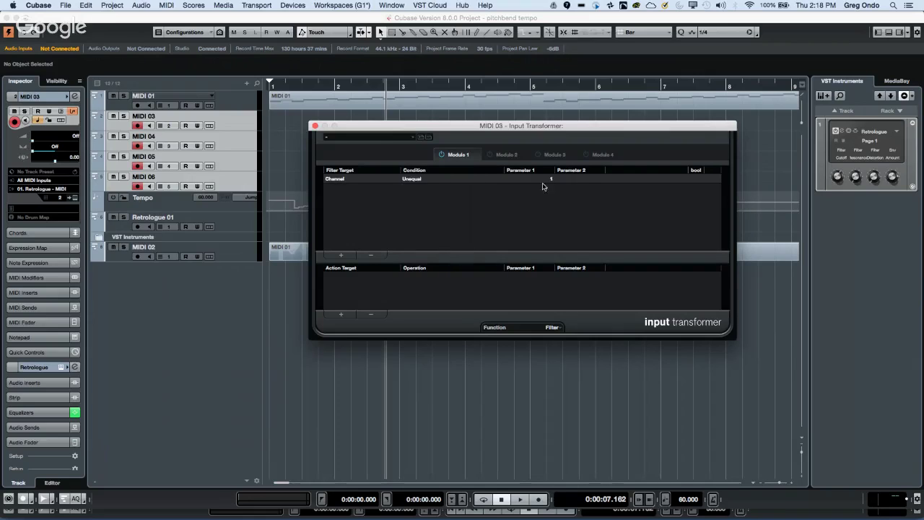
click(546, 180)
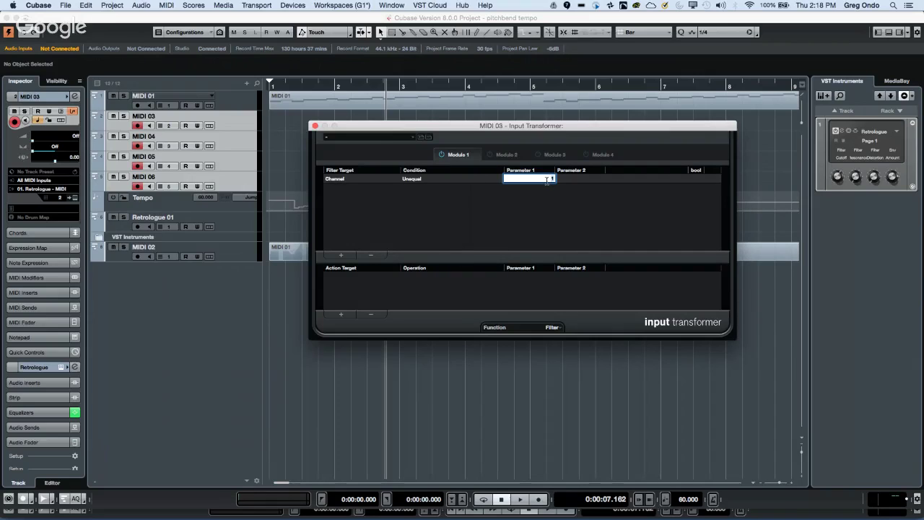
text(4)
key(Return)
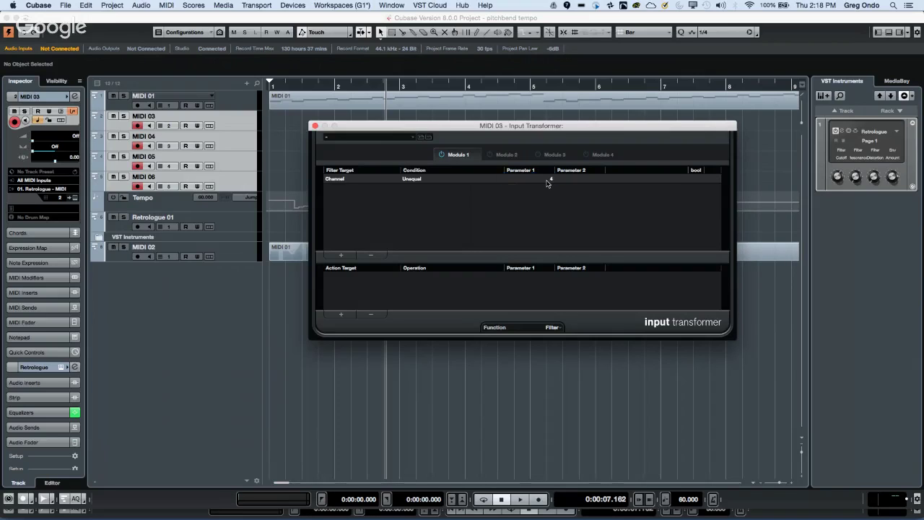
Add a second filter line for Value 1 with the Inside Range condition, from 48 to 72.
click(345, 255)
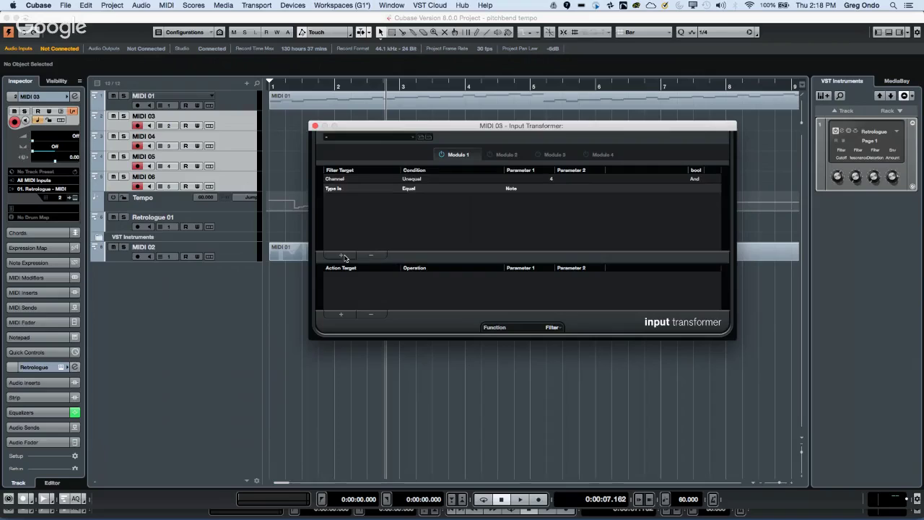
click(338, 189)
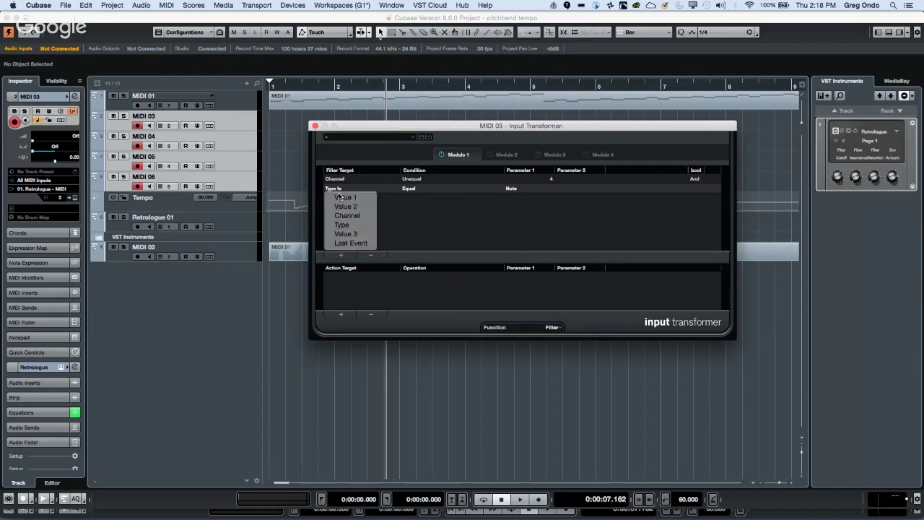
click(340, 197)
click(415, 189)
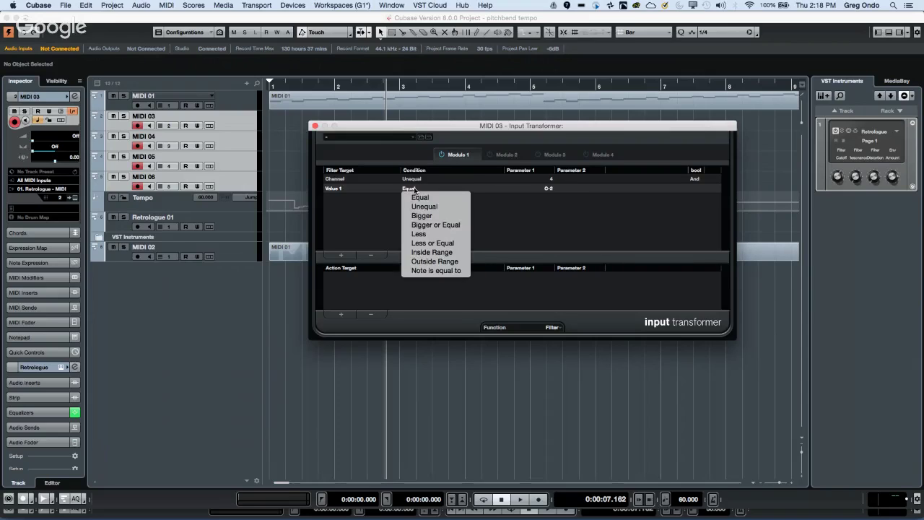
click(442, 252)
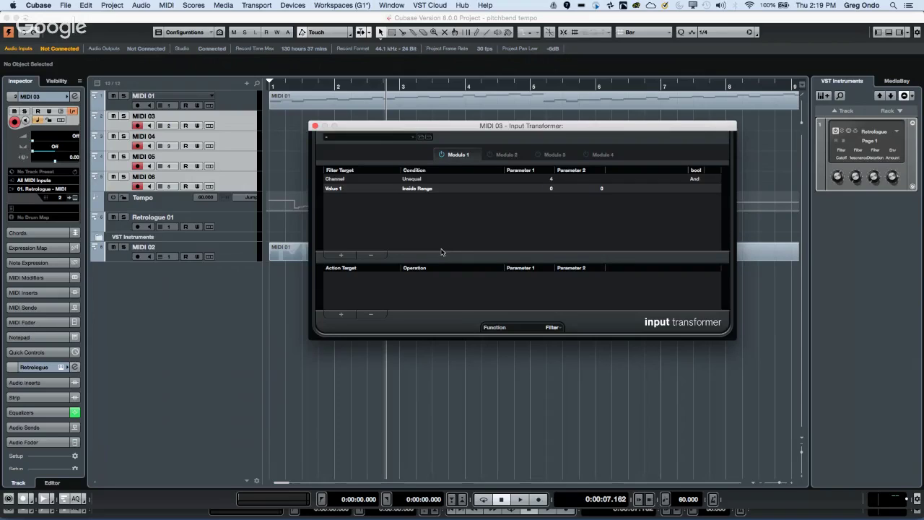
double_click(548, 188)
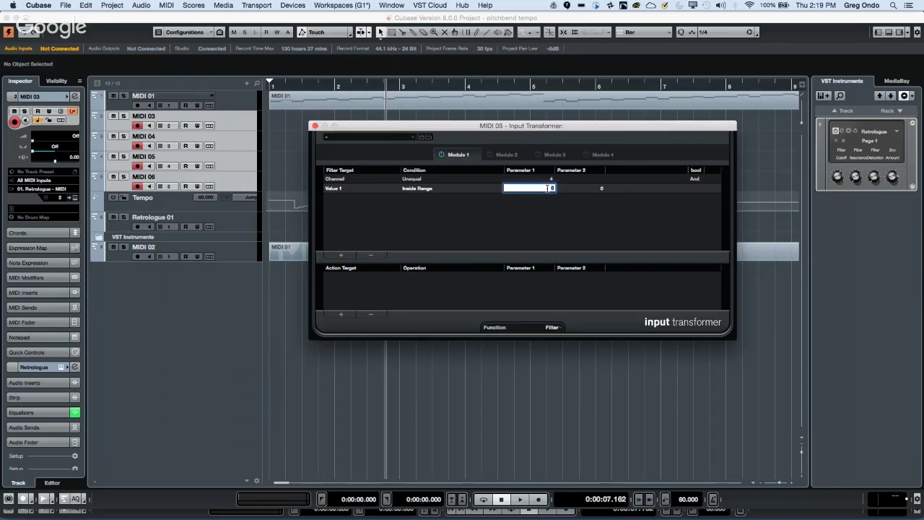
text(48)
key(Return)
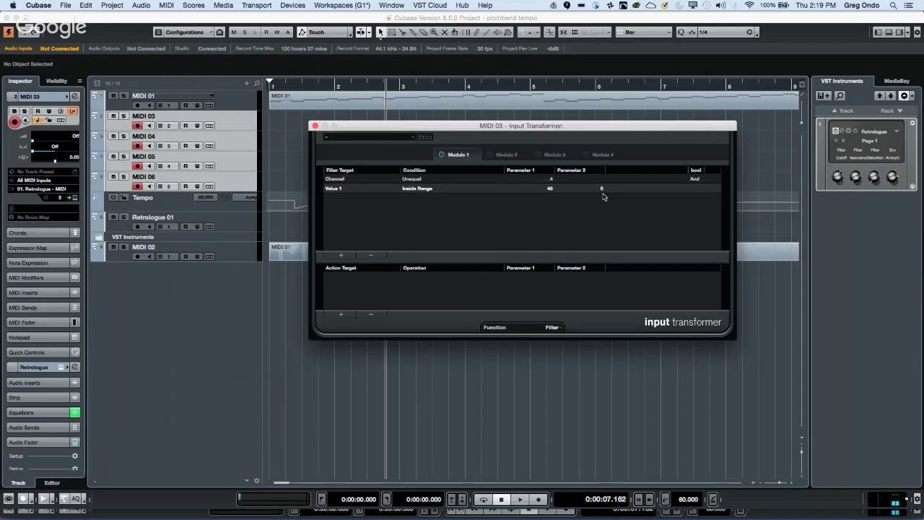
click(602, 188)
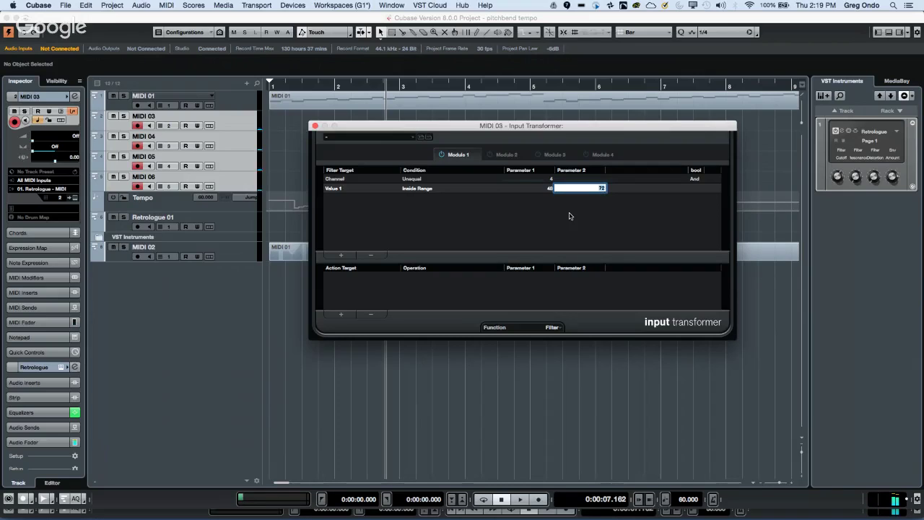
key(Return)
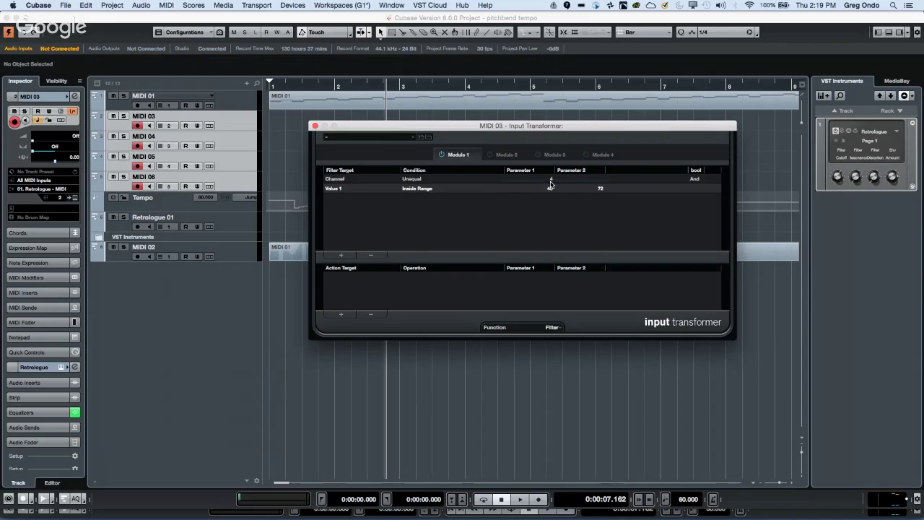
Change the Value 1 line's condition to Outside Range and add a third filter line for Value 2, Bigger than 44.
click(421, 189)
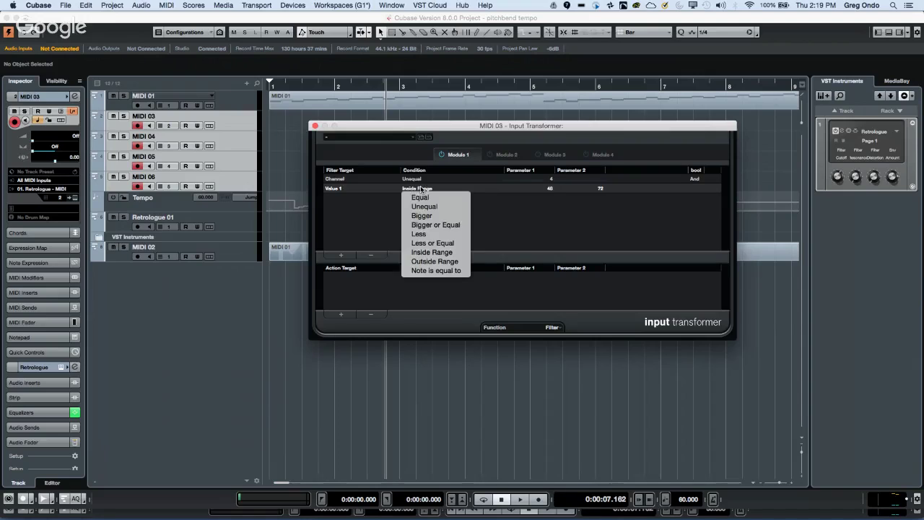
click(441, 262)
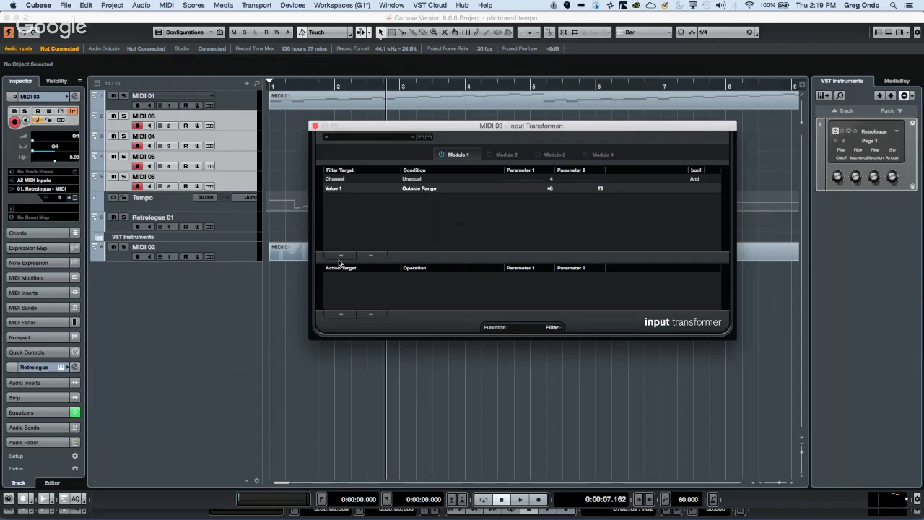
click(341, 256)
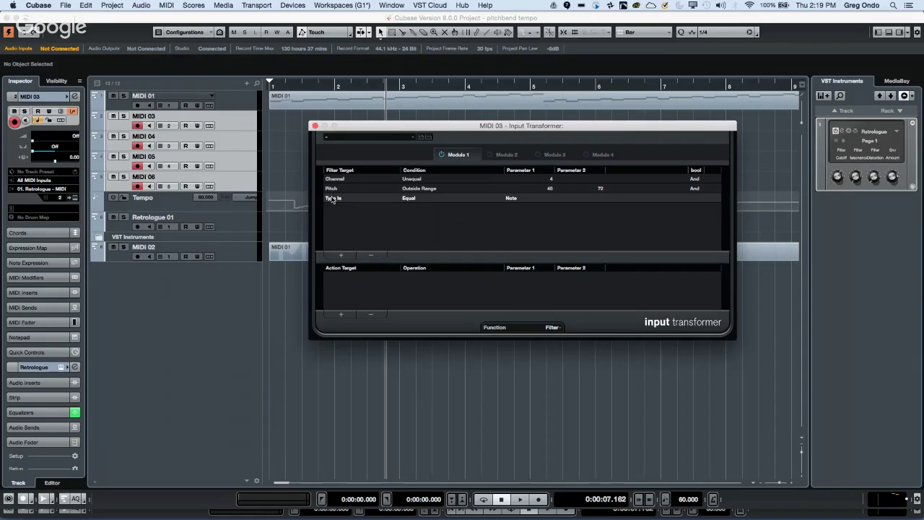
click(332, 199)
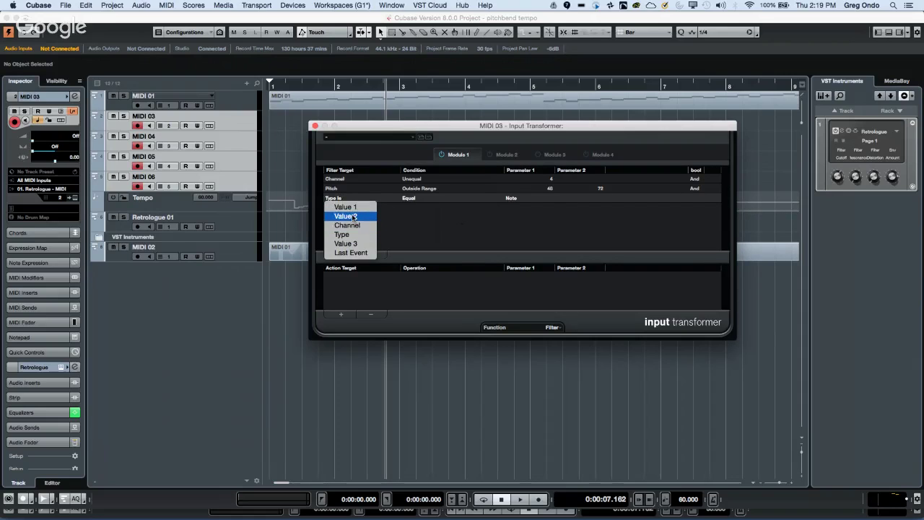
key(Escape)
click(412, 199)
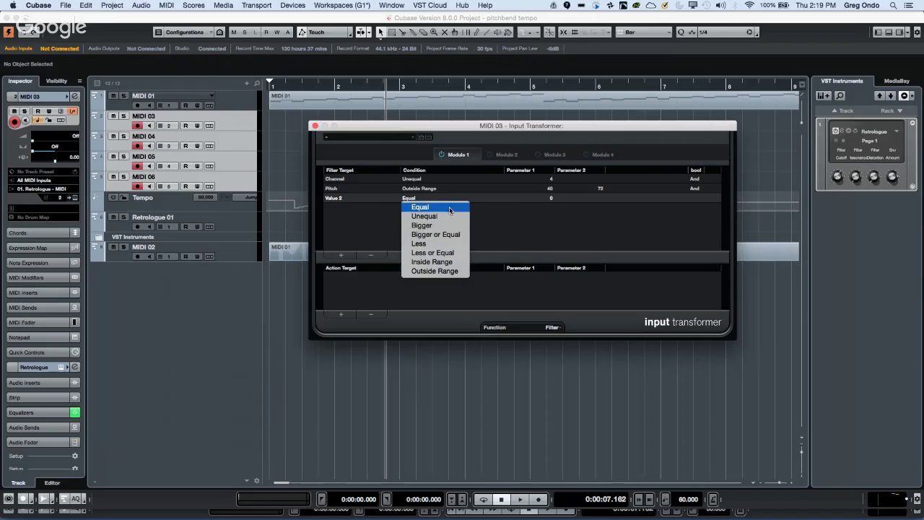
click(447, 225)
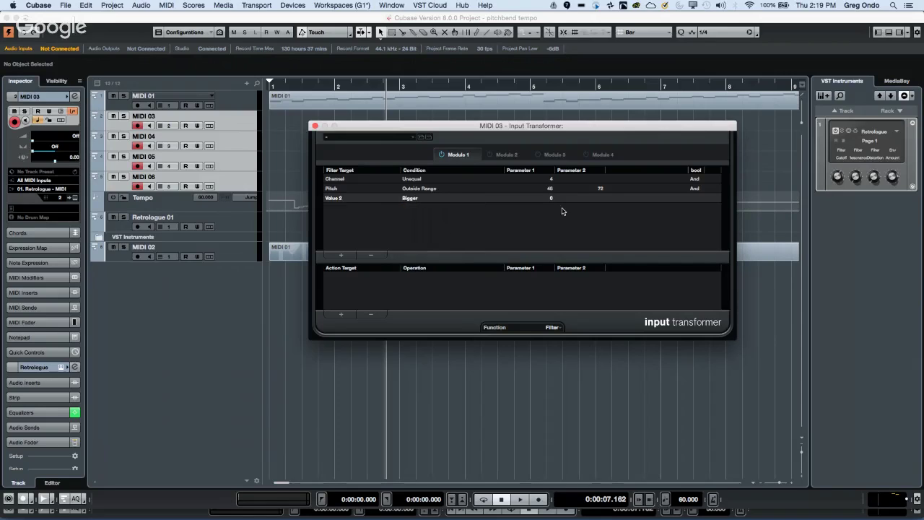
click(554, 199)
text(44)
key(Return)
click(314, 126)
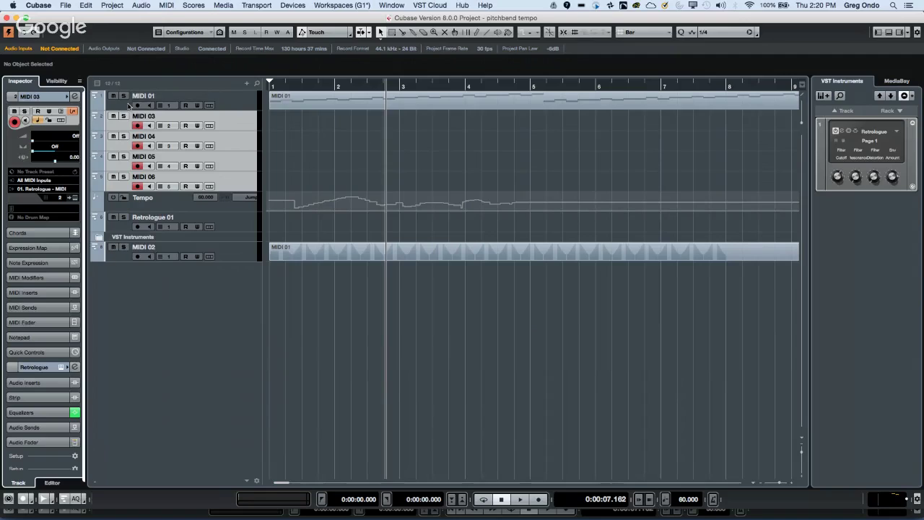
Switch the selected tracks' Input Transformer off and back to Local, closing its window again.
click(73, 111)
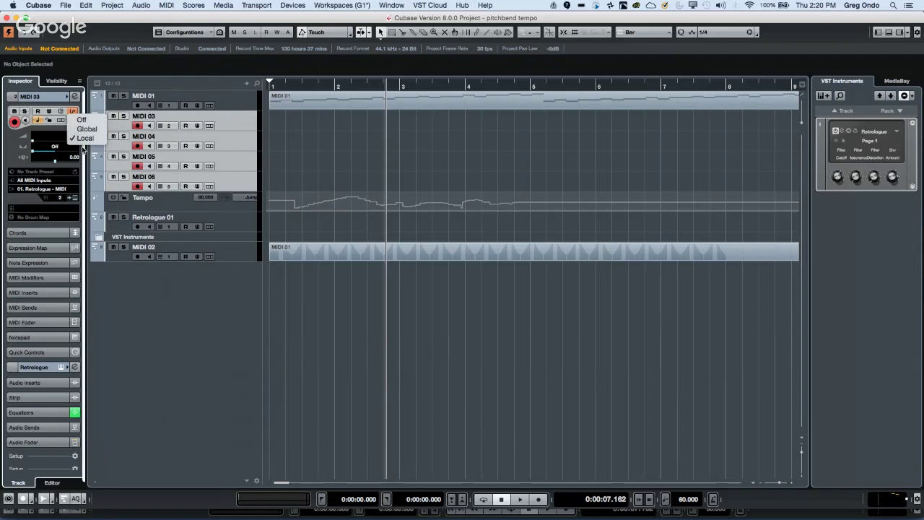
click(81, 121)
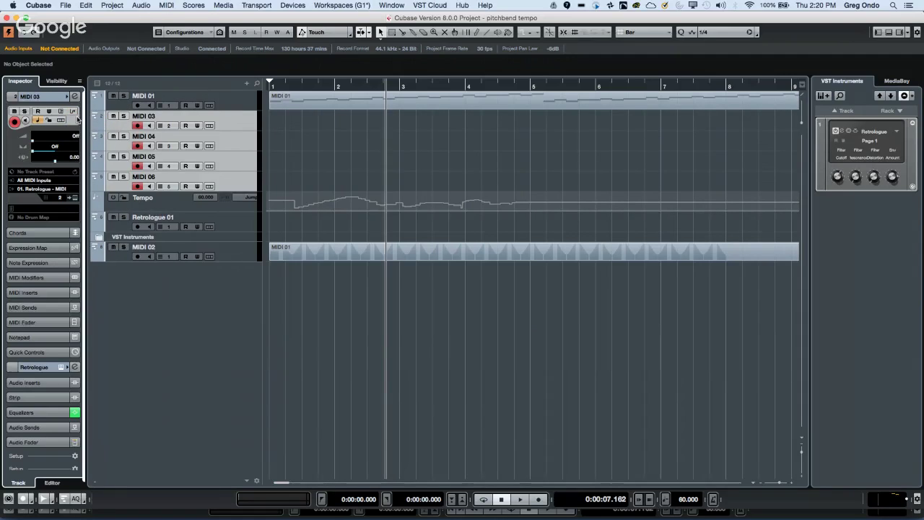
click(73, 110)
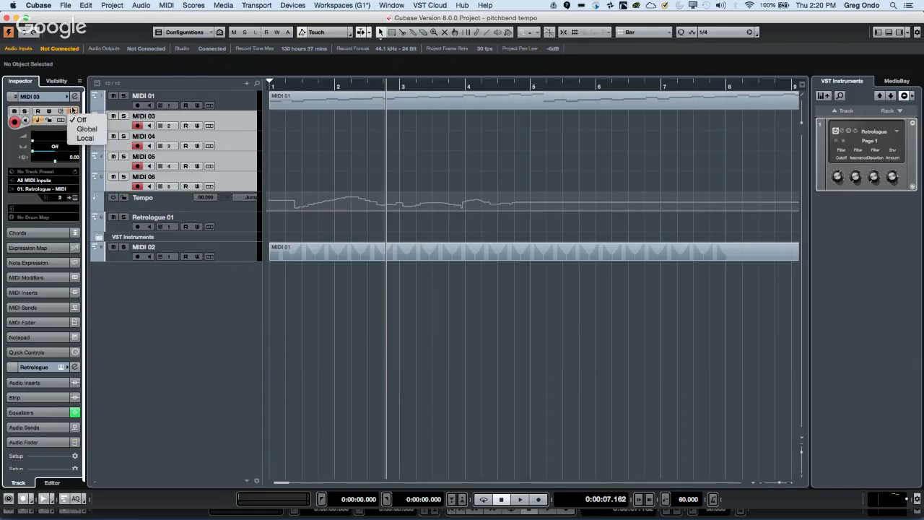
click(83, 138)
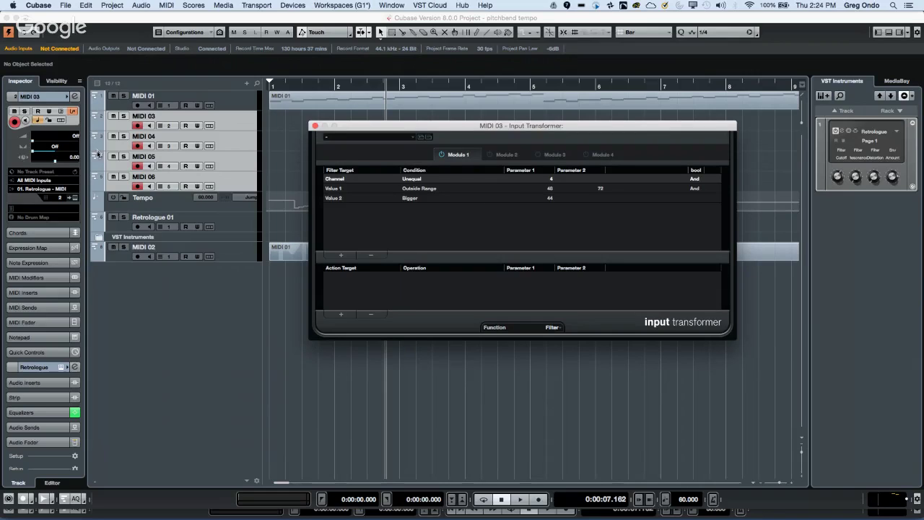
click(314, 126)
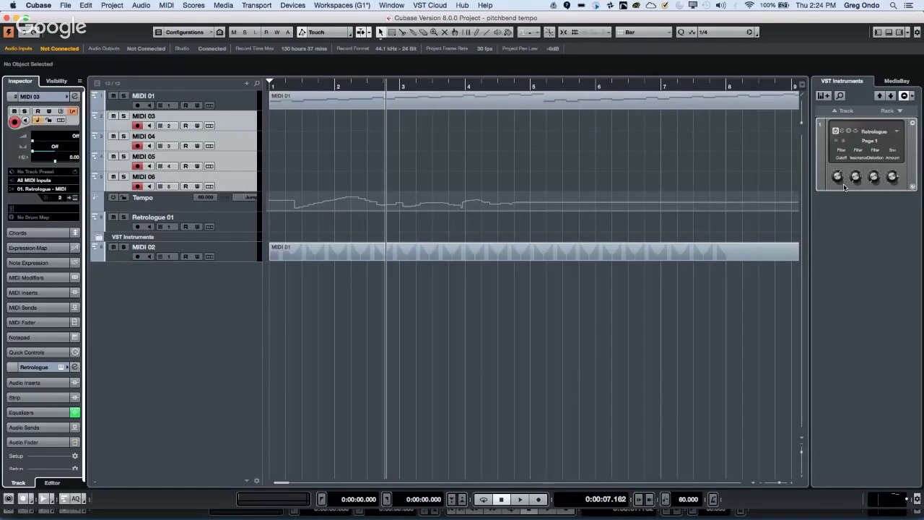
Replace the Retrologue rack instrument with Groove Agent, discarding Retrologue's changes, and create a MIDI track assigned to it.
click(867, 138)
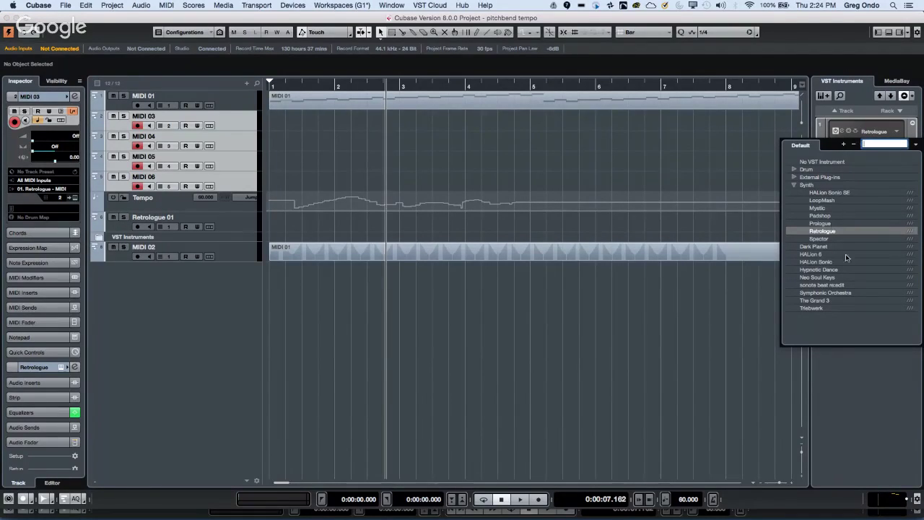
click(794, 169)
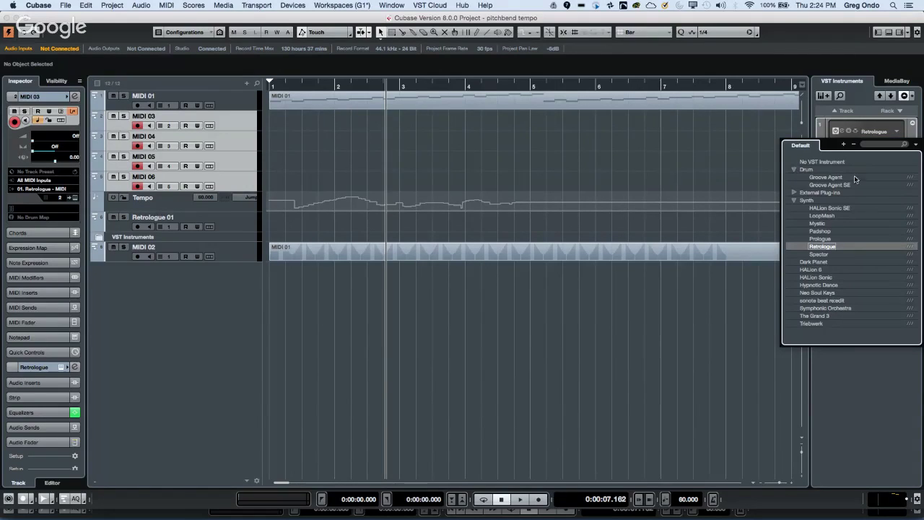
click(835, 176)
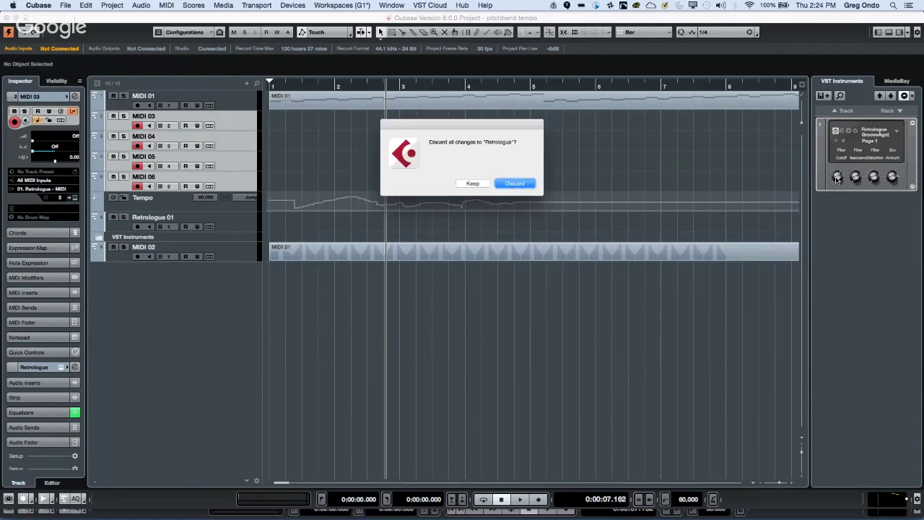
click(506, 184)
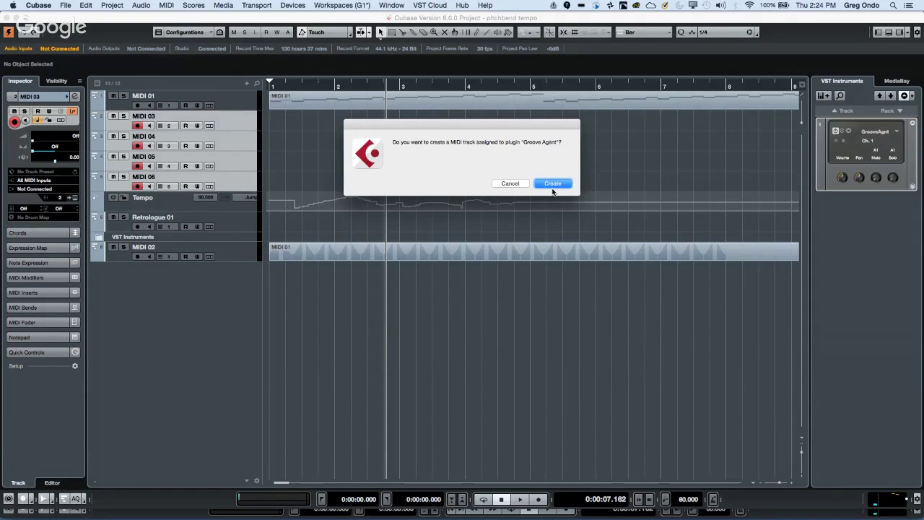
click(537, 183)
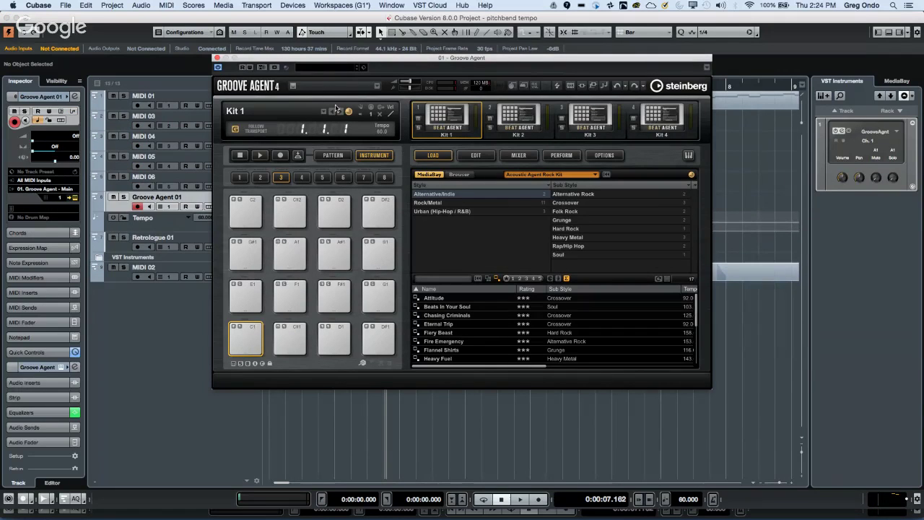
Search the loadable kits for Groove Agent's first slot for "click", check the instrument sets, and close the load dialog.
right_click(439, 114)
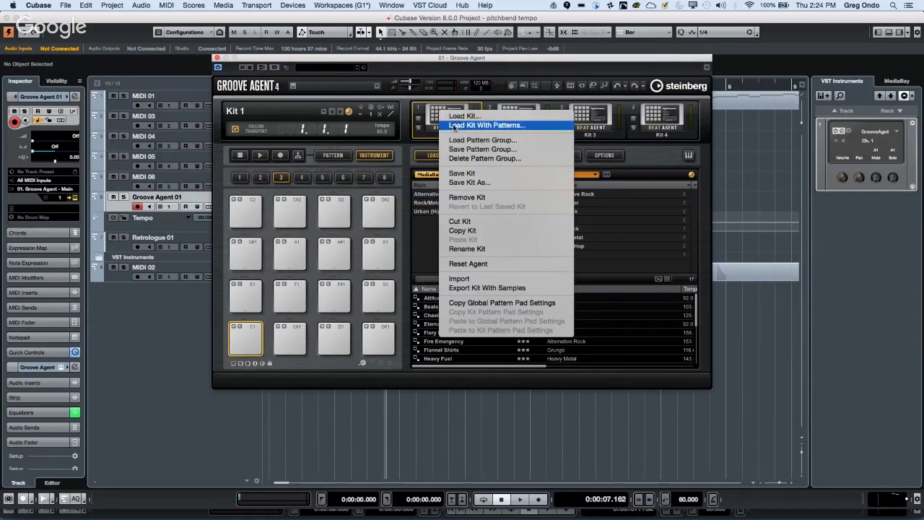
click(450, 137)
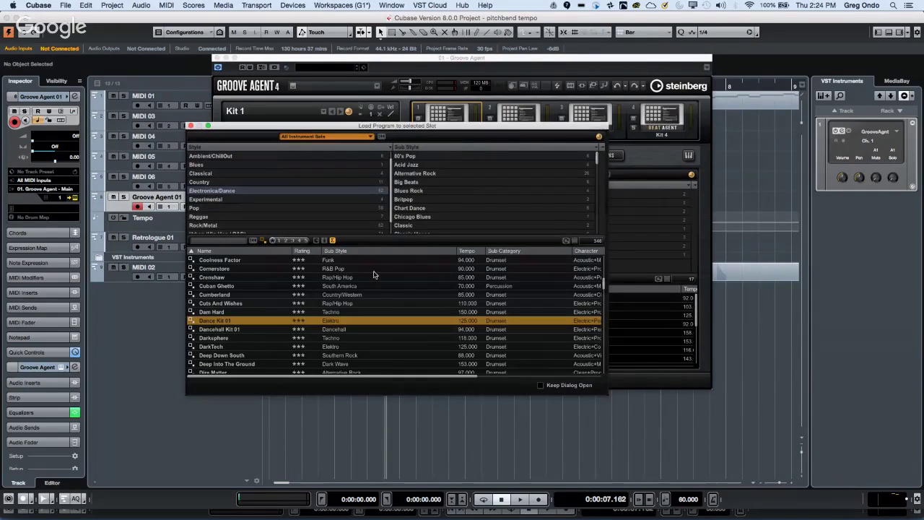
click(222, 240)
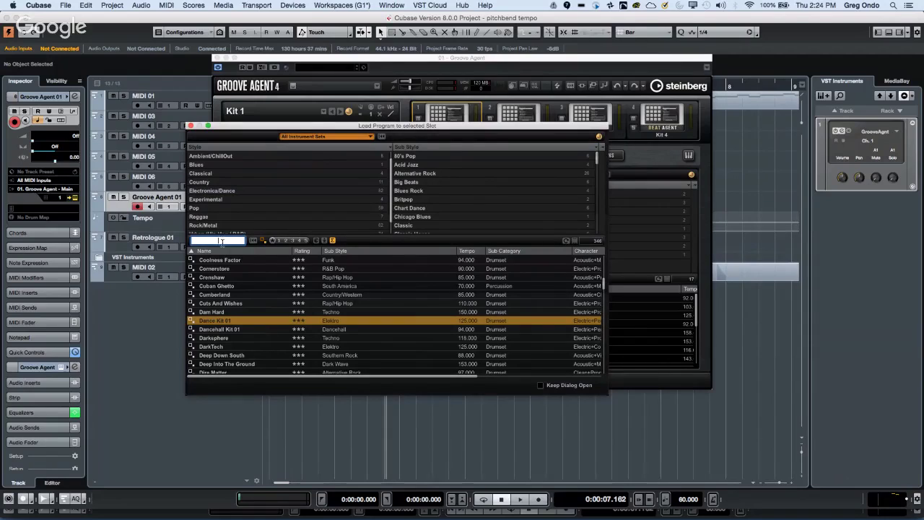
text(click)
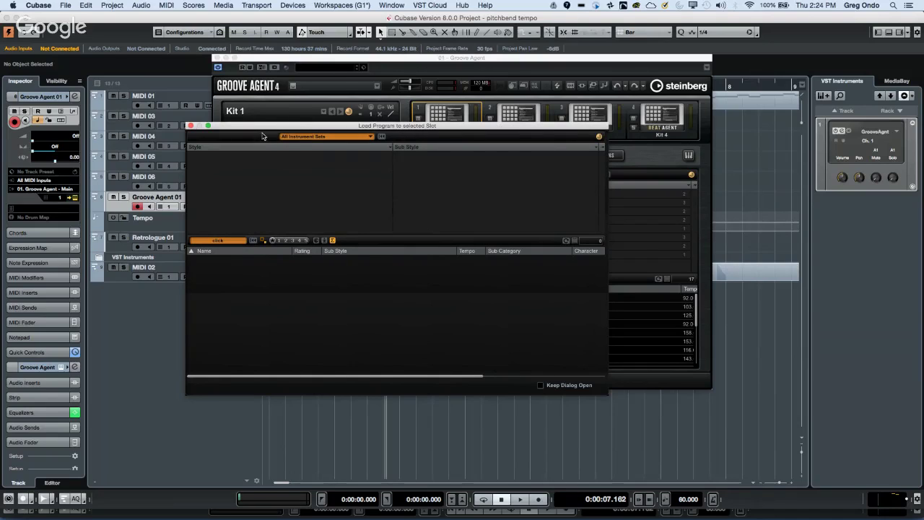
click(308, 137)
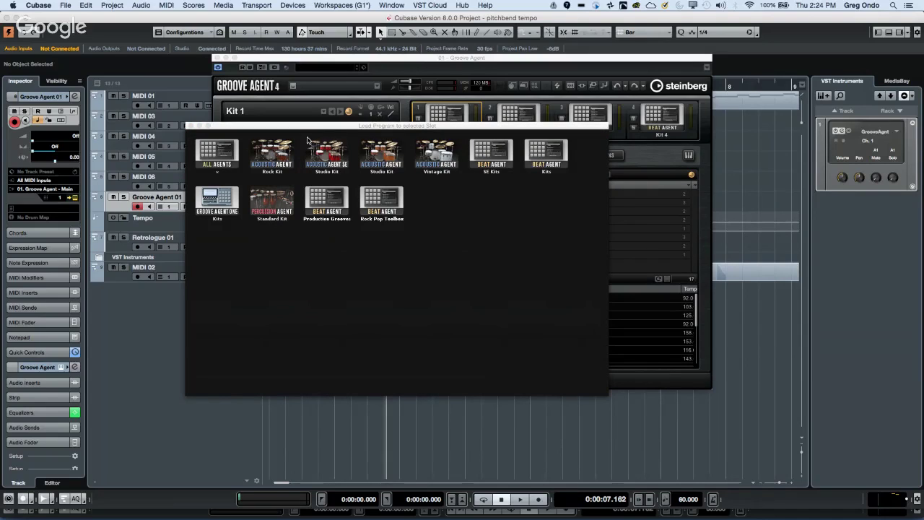
click(742, 155)
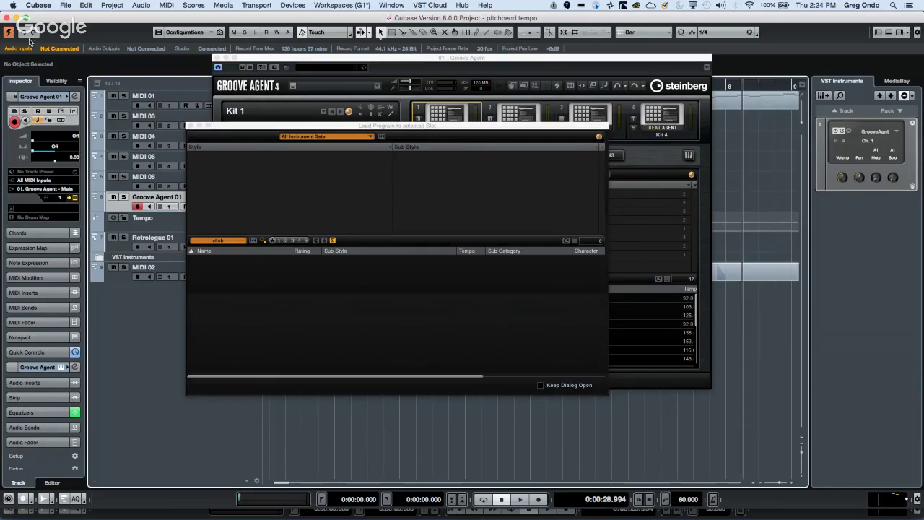
click(191, 126)
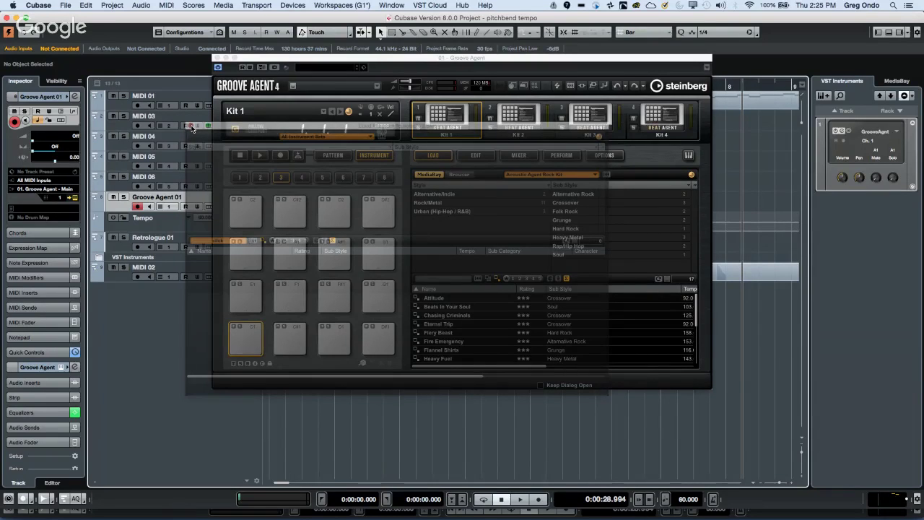
Open MediaBay and move the Groove Agent window clear of its results list.
click(224, 5)
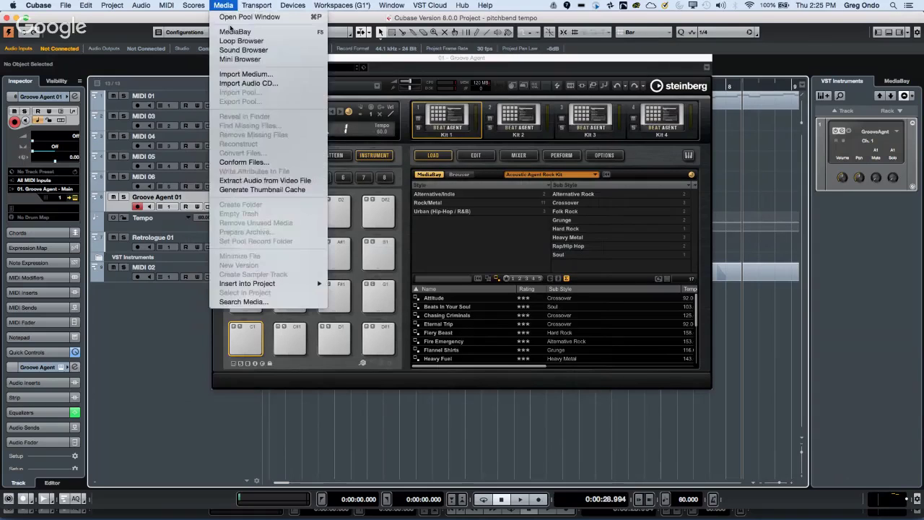
click(233, 31)
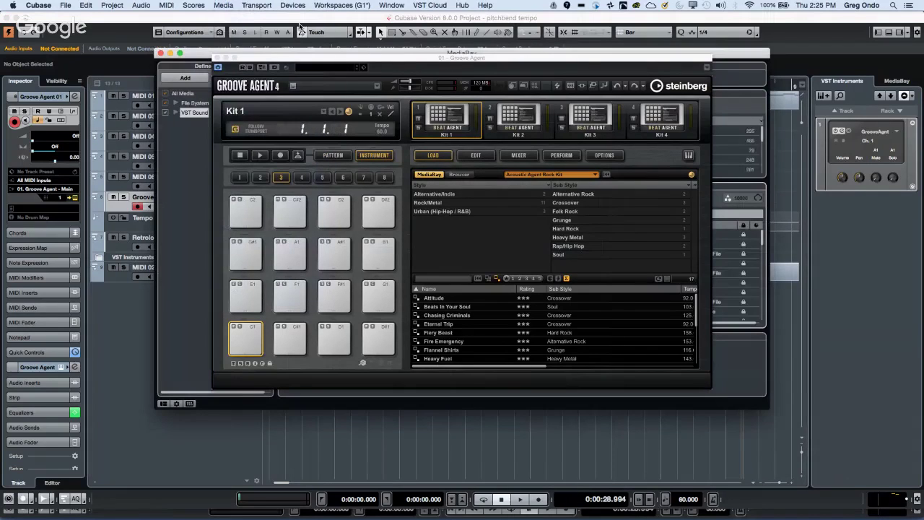
drag(264, 59, 635, 306)
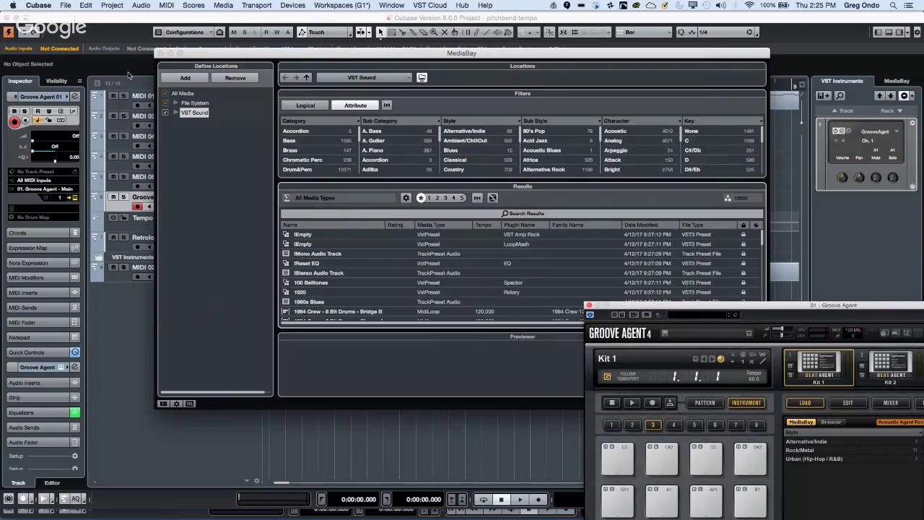
Search the File System location for "click" across all media types and look through the results for click track presets.
click(195, 102)
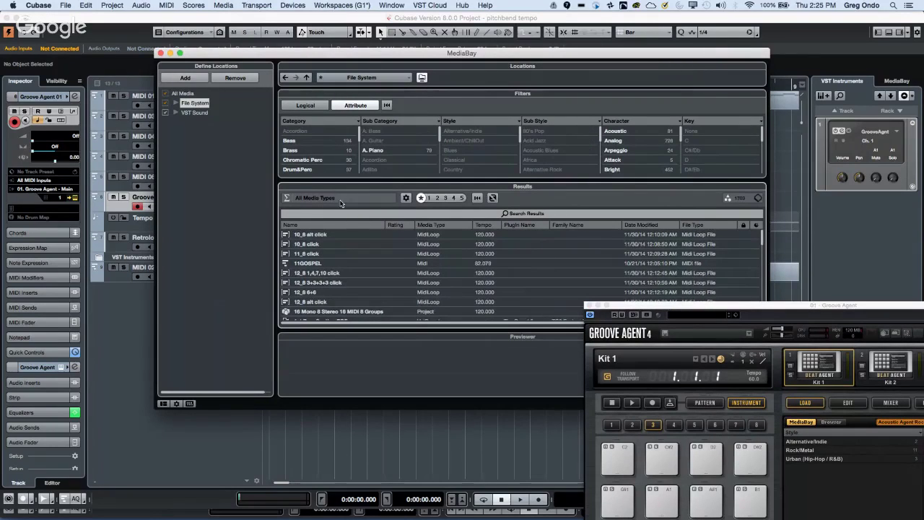
click(340, 202)
click(341, 199)
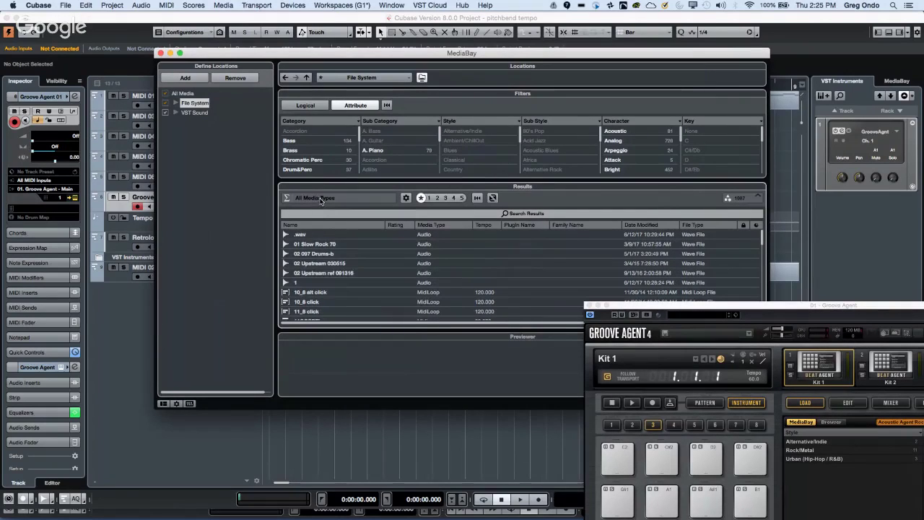
click(321, 199)
click(328, 201)
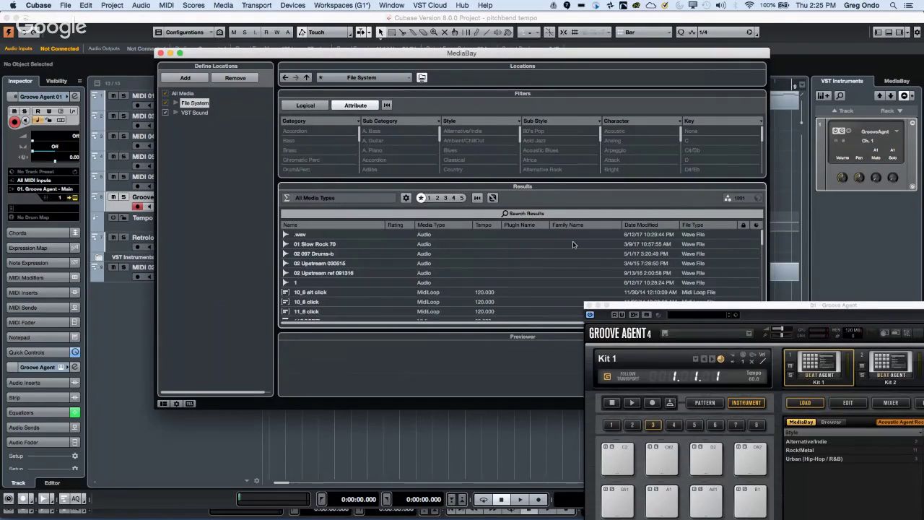
click(538, 214)
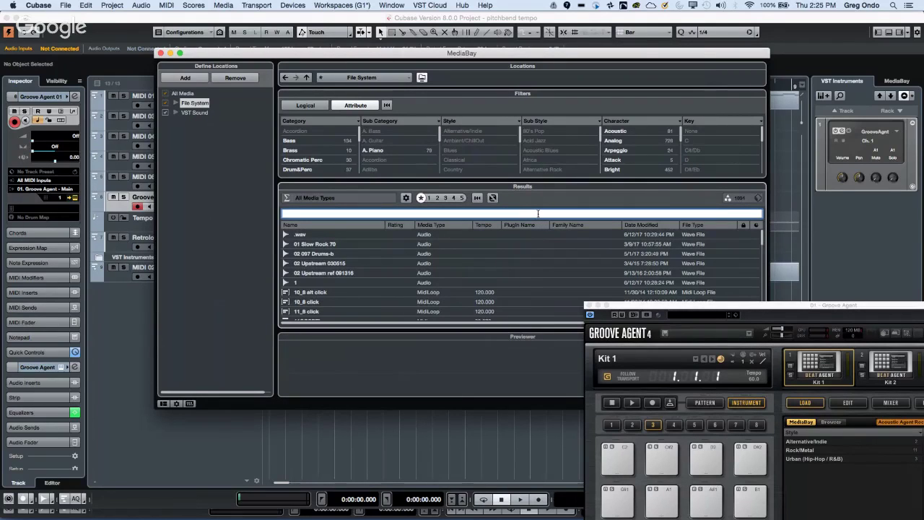
text(clic)
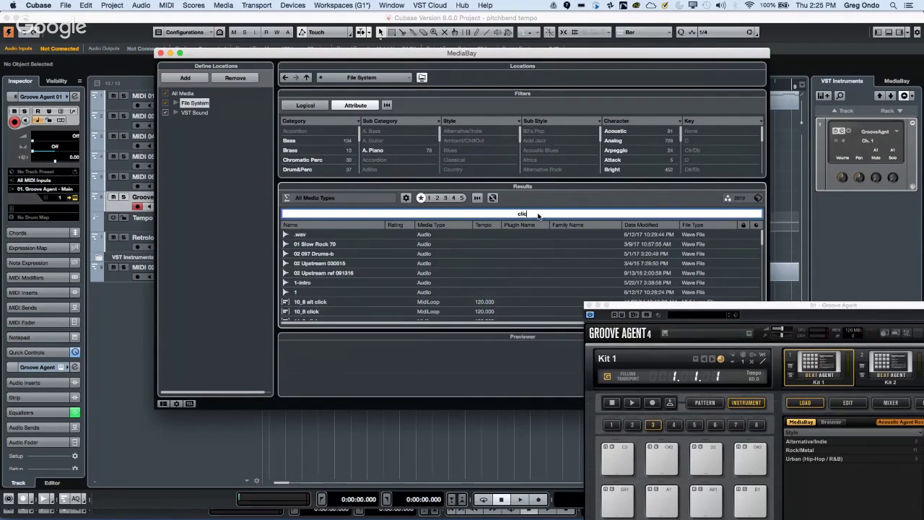
key(BackSpace)
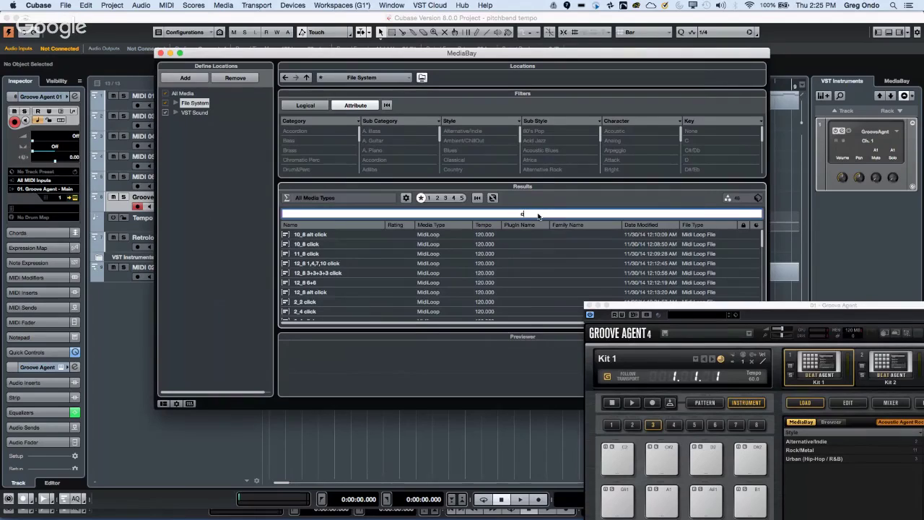
text(ck)
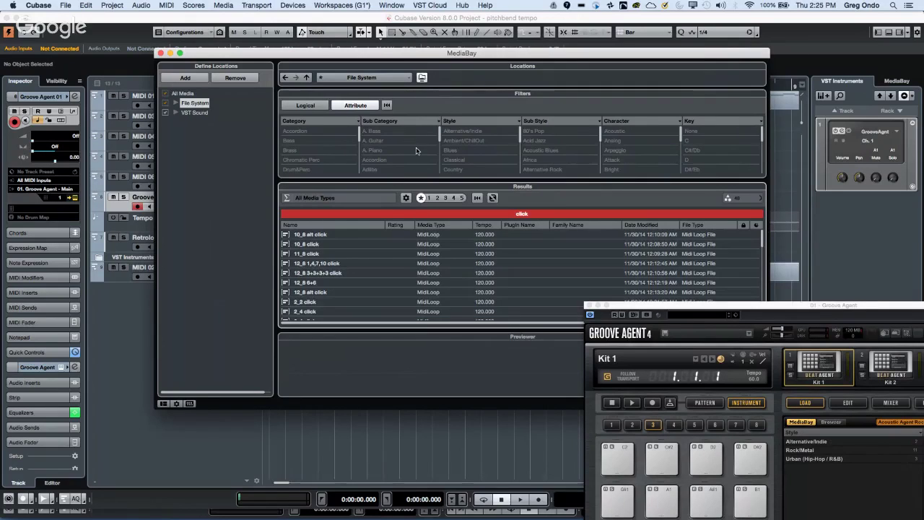
scroll(400, 252, down, 10)
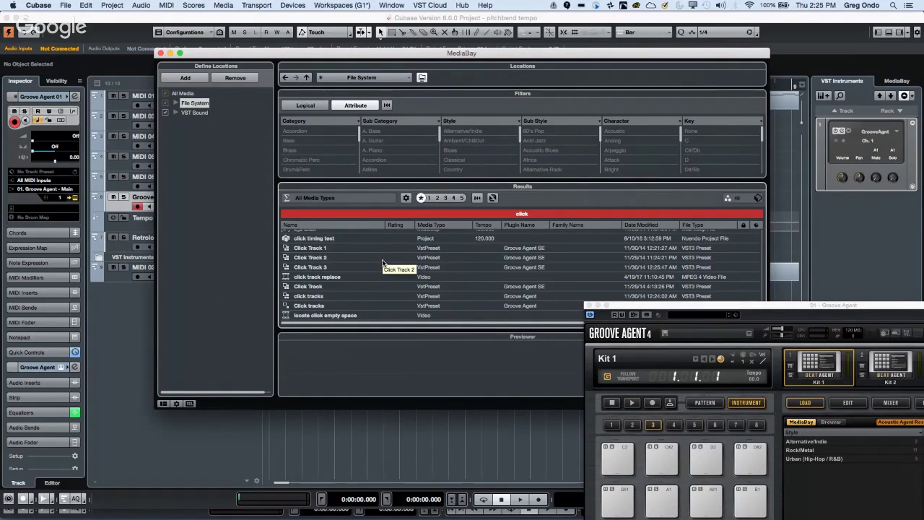
Filter the MediaBay results to Plug-in Presets, load the "Click Track" preset as a new instrument track, and close MediaBay.
click(286, 198)
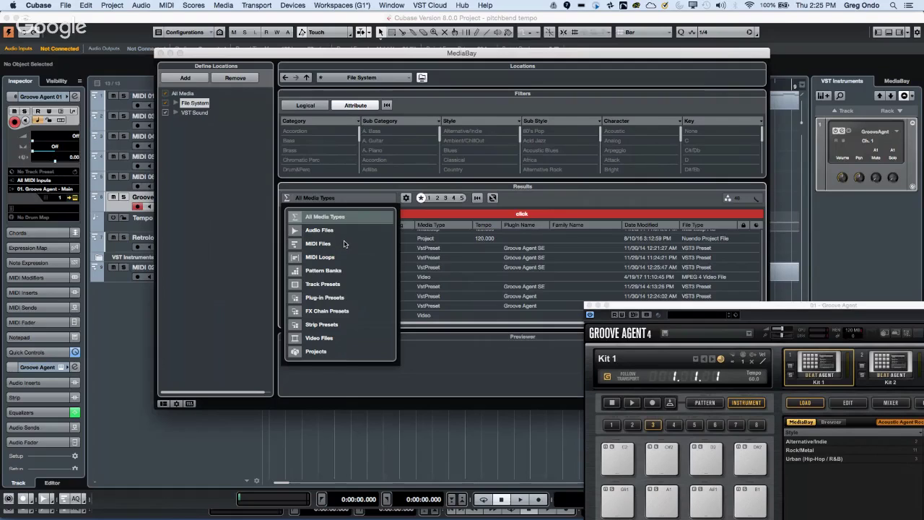
click(333, 297)
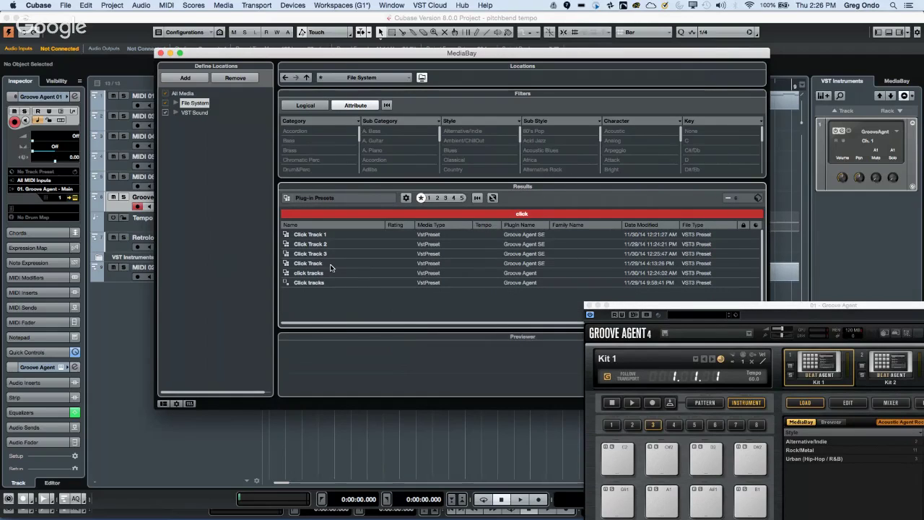
click(304, 264)
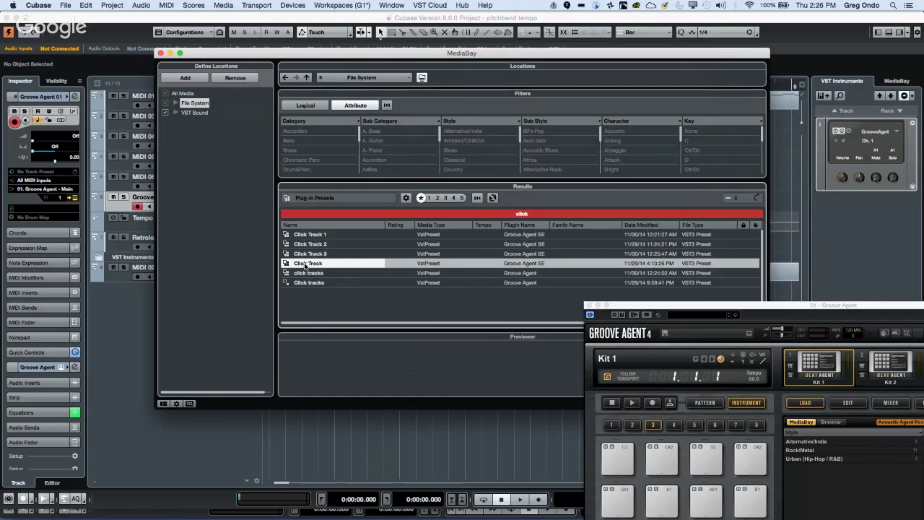
double_click(304, 264)
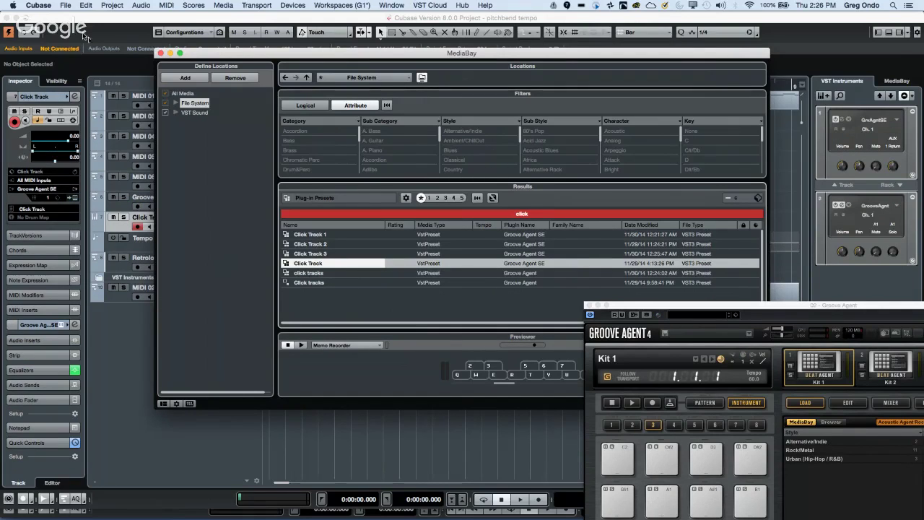
click(161, 52)
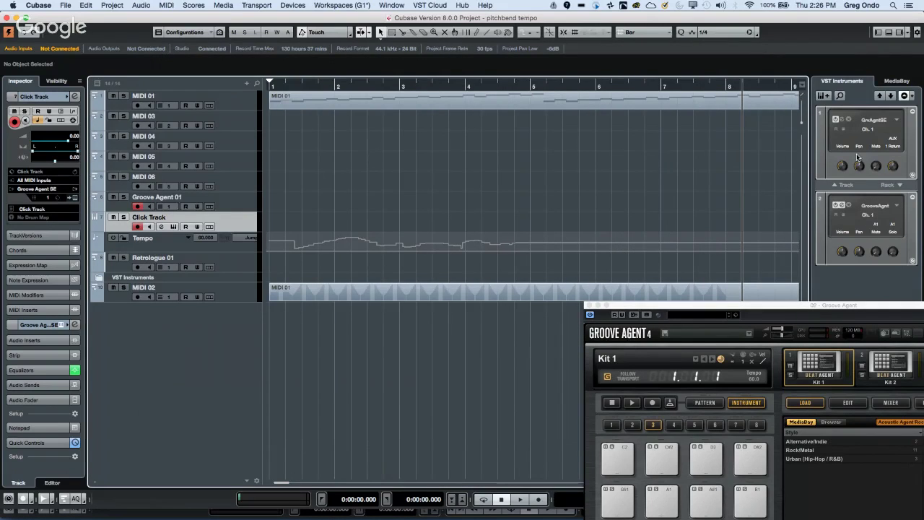
Open the Click Track's Groove Agent SE instrument and audition several of its click pattern pads.
click(840, 120)
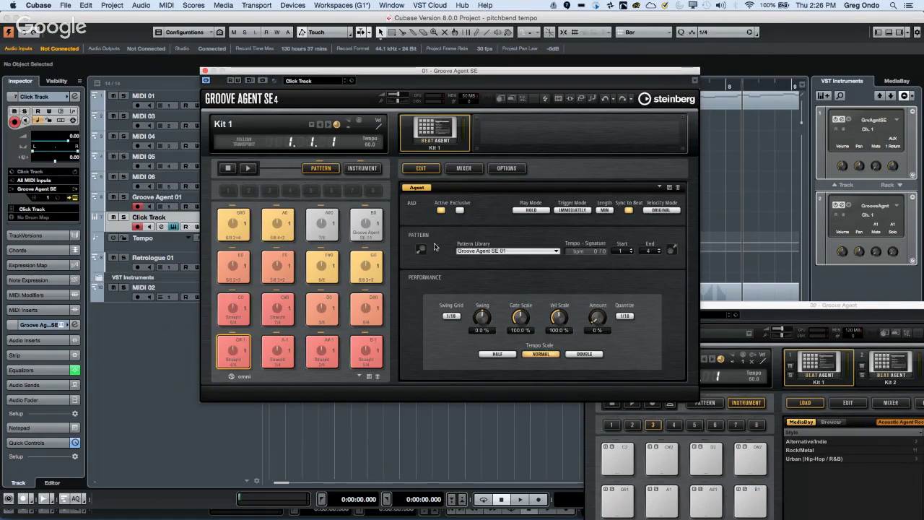
click(243, 352)
click(327, 347)
click(327, 316)
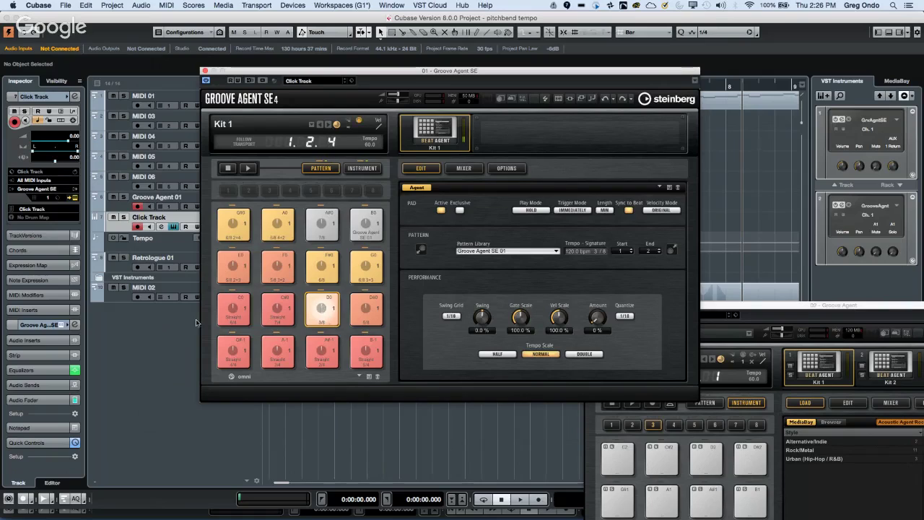
click(278, 318)
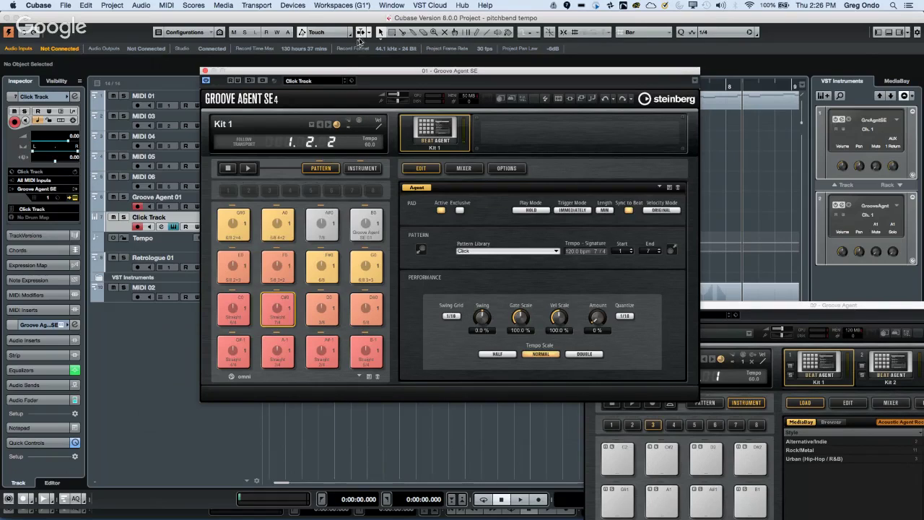
Place the F0 pad's click pattern on the Click Track at bar 1 and repeat it three times up to bar 5.
drag(341, 71, 615, 72)
drag(550, 265, 332, 224)
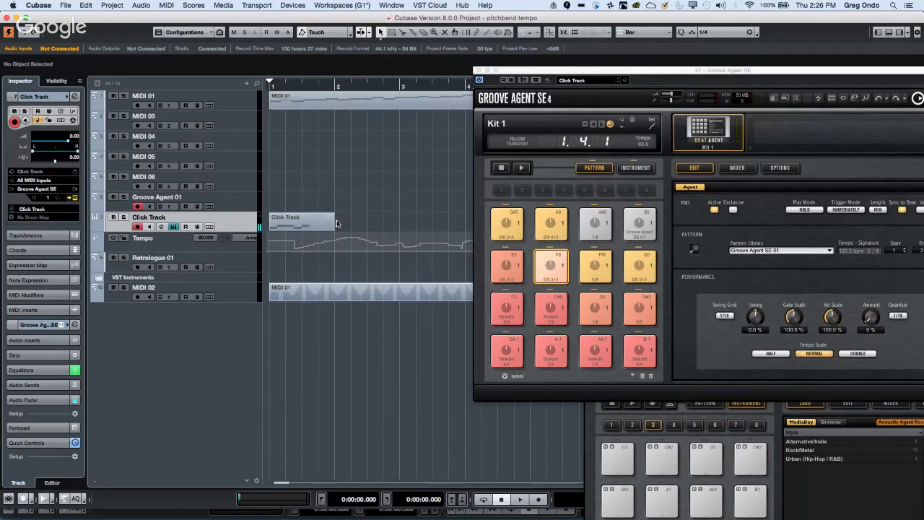
drag(333, 225, 469, 225)
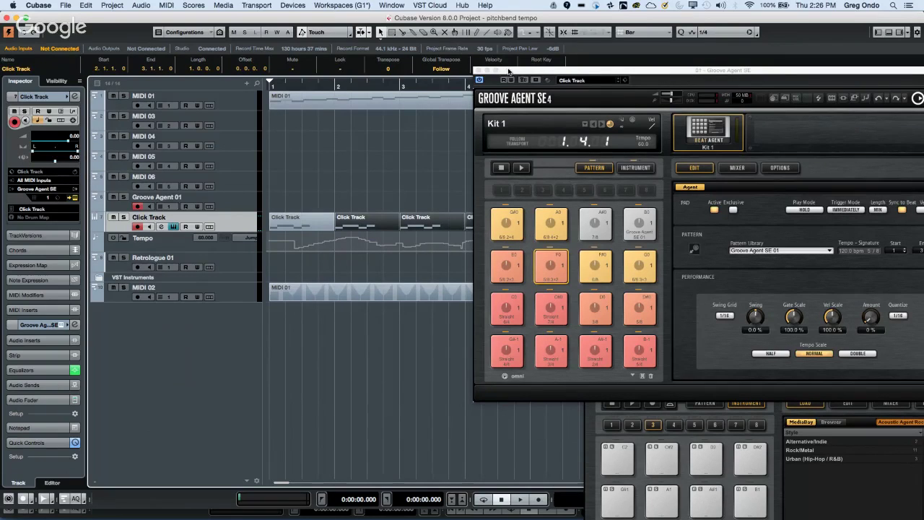
Close the Groove Agent SE and Groove Agent instrument windows.
drag(508, 72, 227, 76)
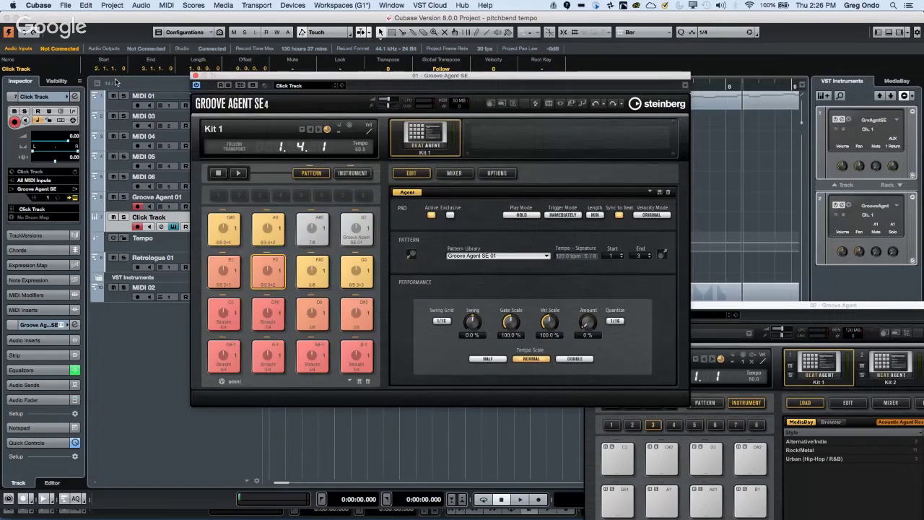
click(195, 75)
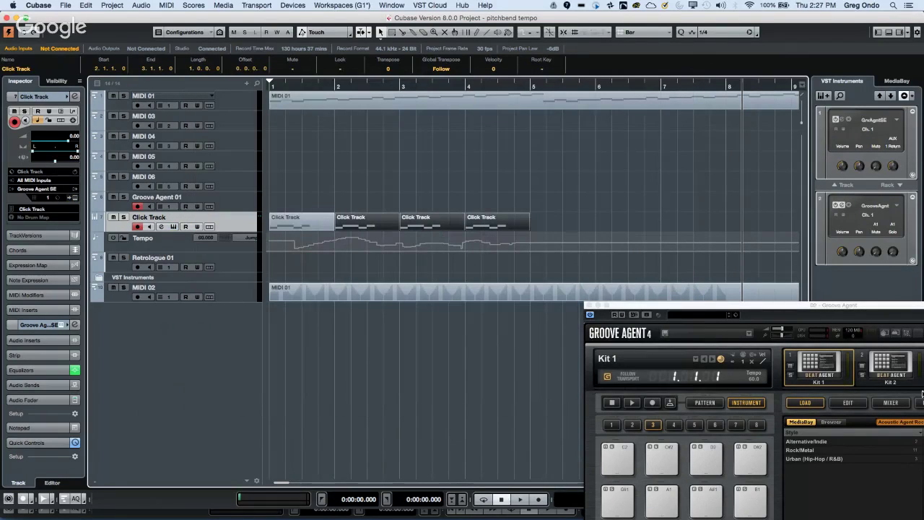
drag(644, 310, 298, 137)
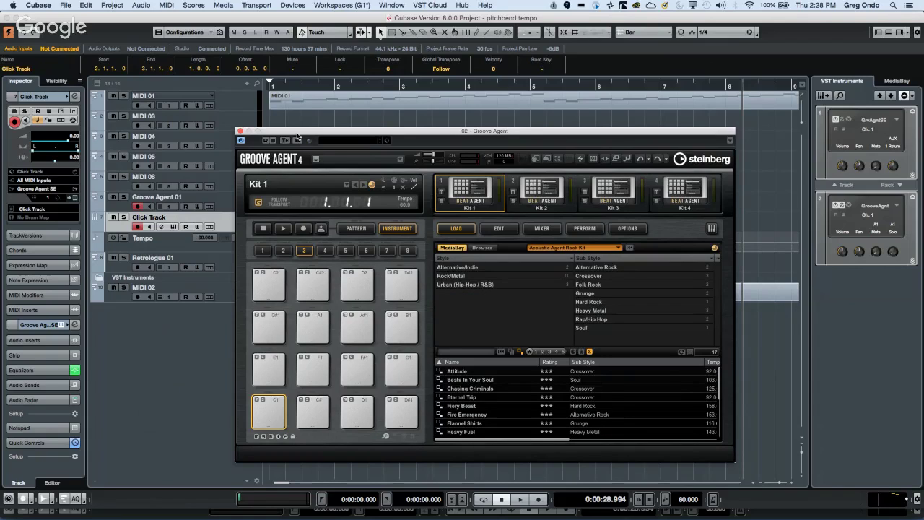
click(241, 132)
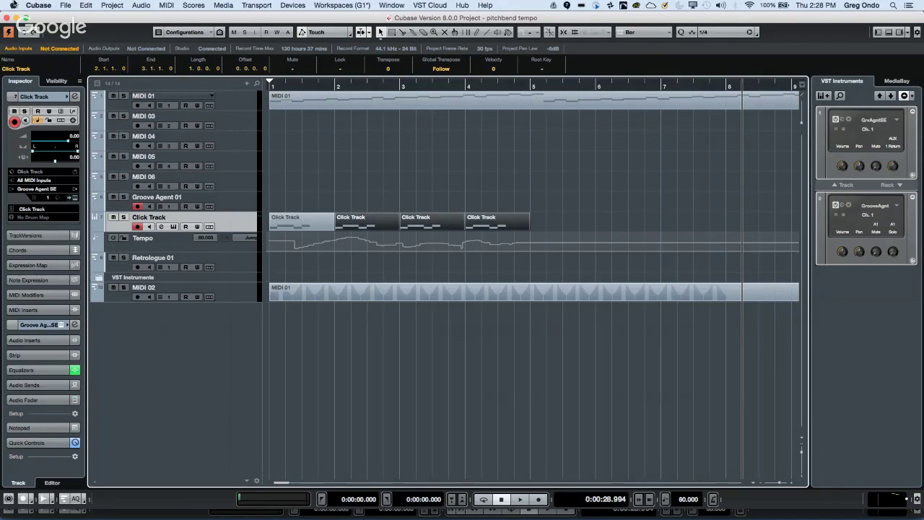
Open the recent project "Hit the Road go C7.cpr" and activate it.
click(65, 6)
mouse_move(143, 230)
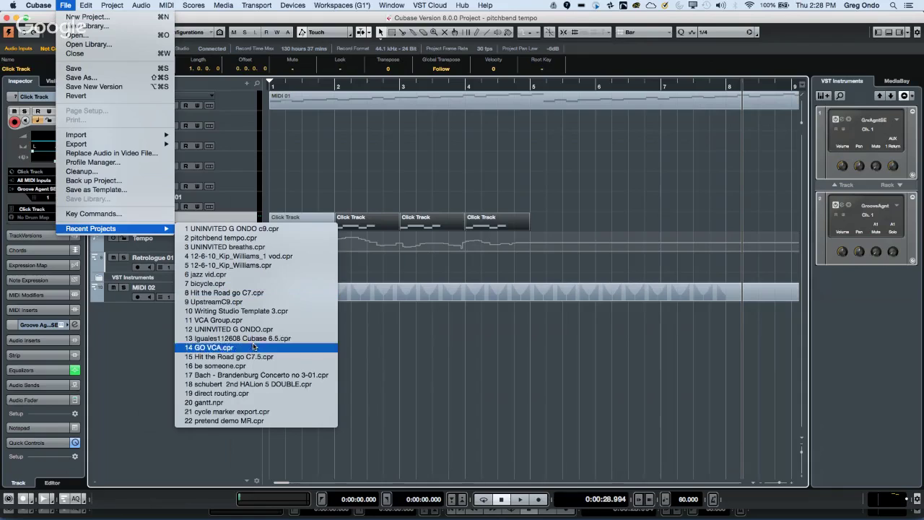
click(280, 292)
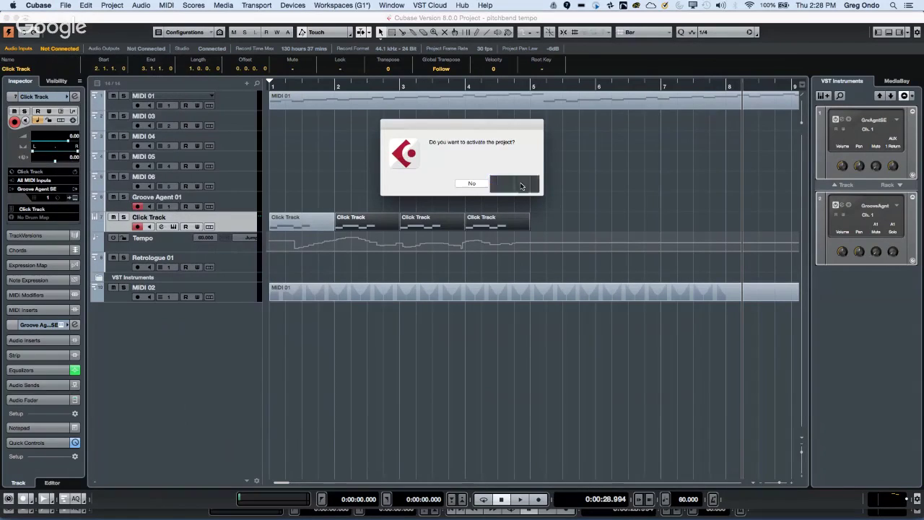
click(529, 184)
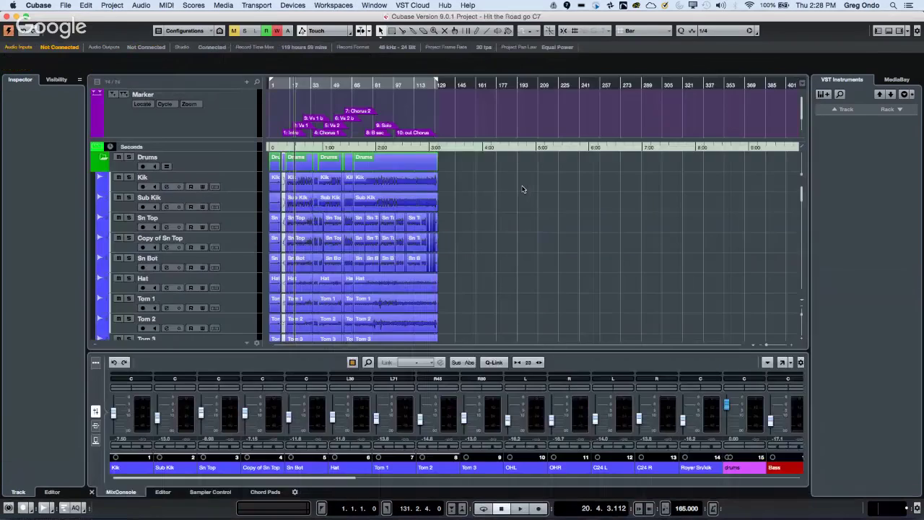
Zoom in on the arrangement around the first verse and play a short passage of the song.
scroll(519, 231, down, 8)
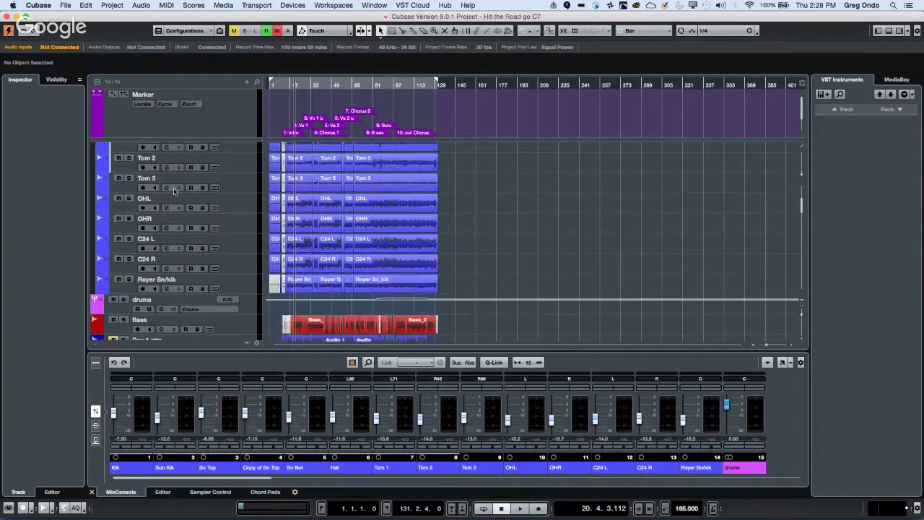
drag(306, 84, 296, 137)
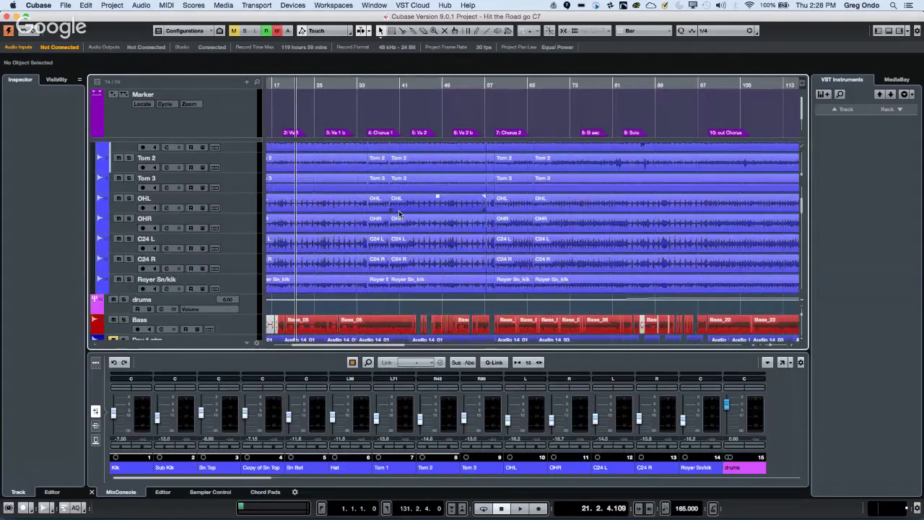
scroll(398, 210, down, 1)
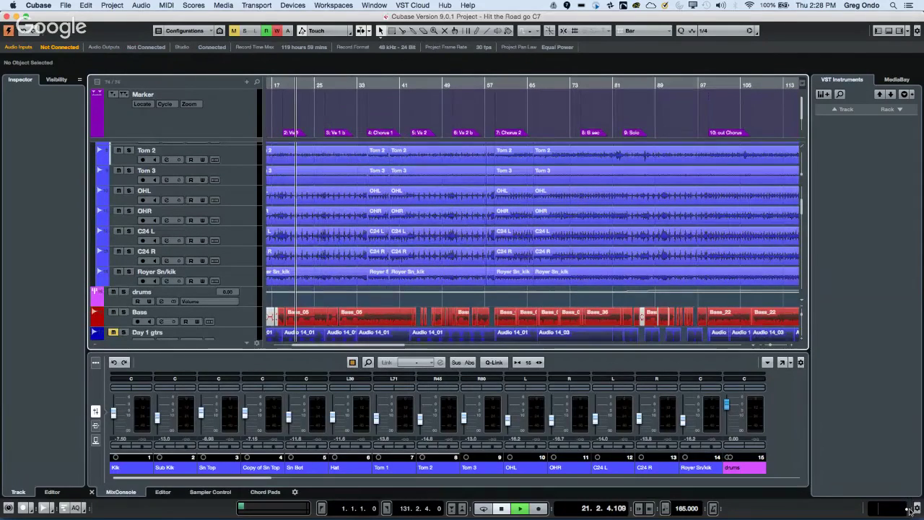
key(space)
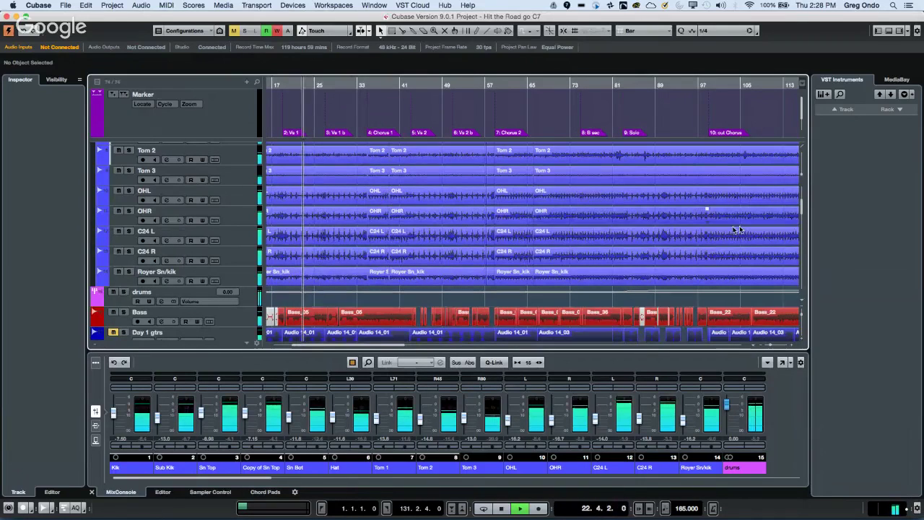
key(space)
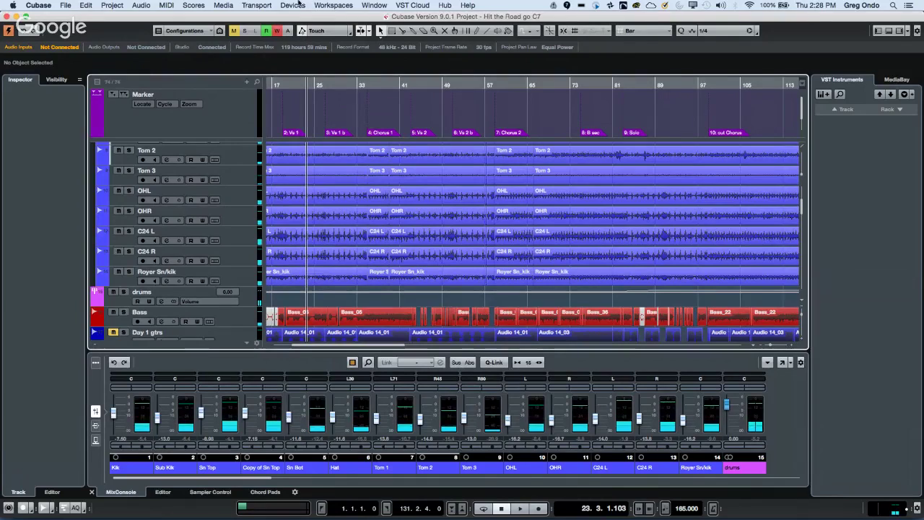
Open the VST Connections studio settings and remove the "reference" cue channel.
click(298, 6)
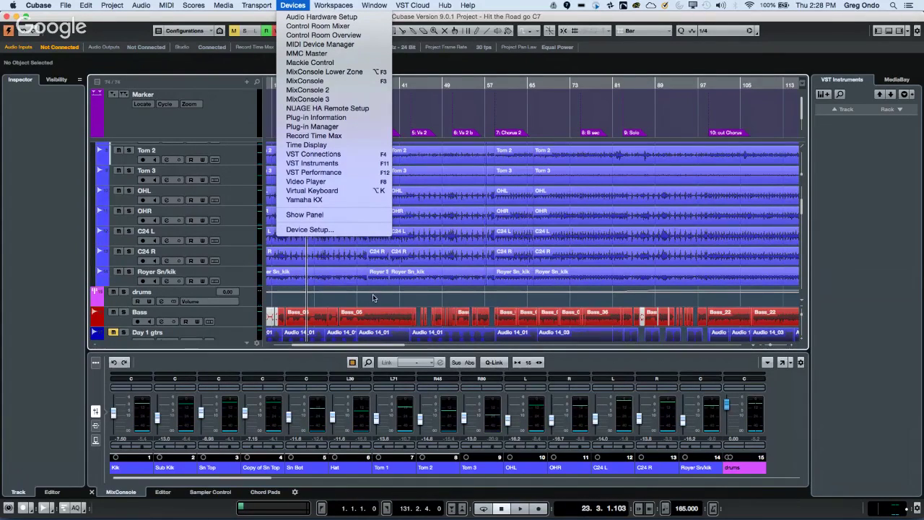
click(338, 154)
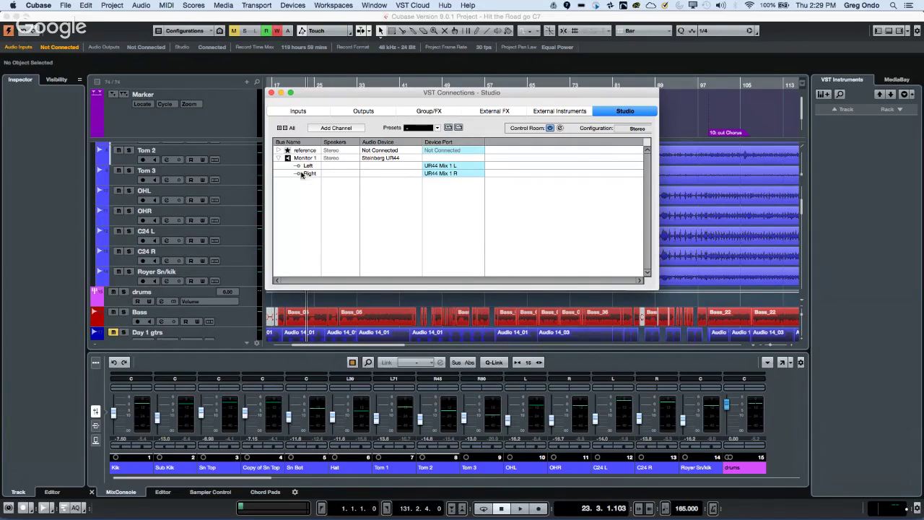
right_click(293, 151)
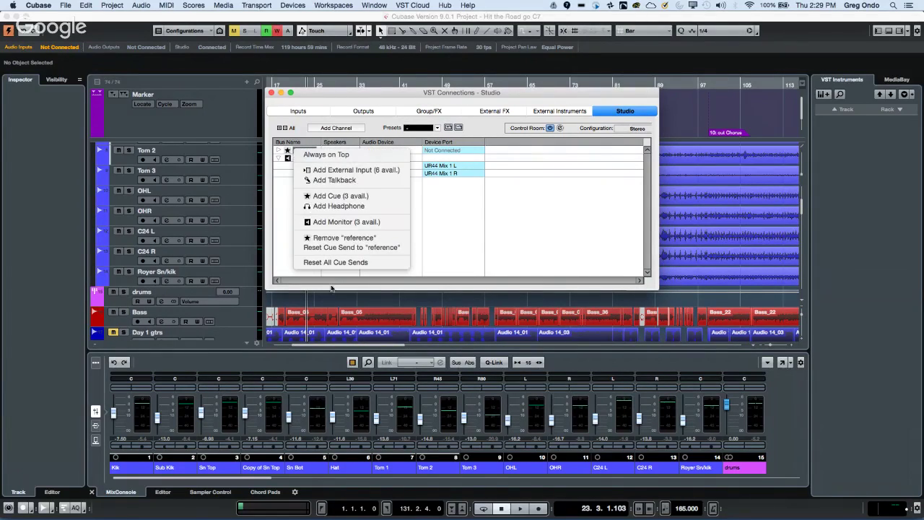
click(338, 237)
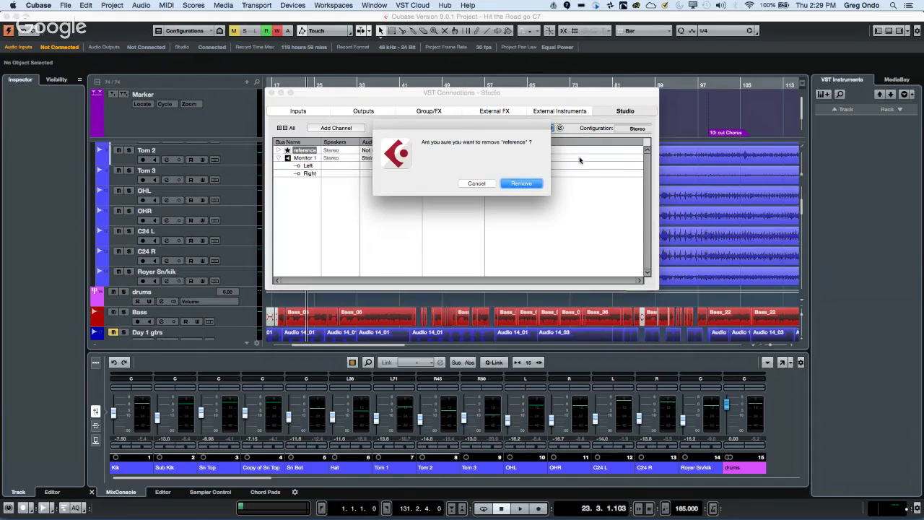
click(522, 182)
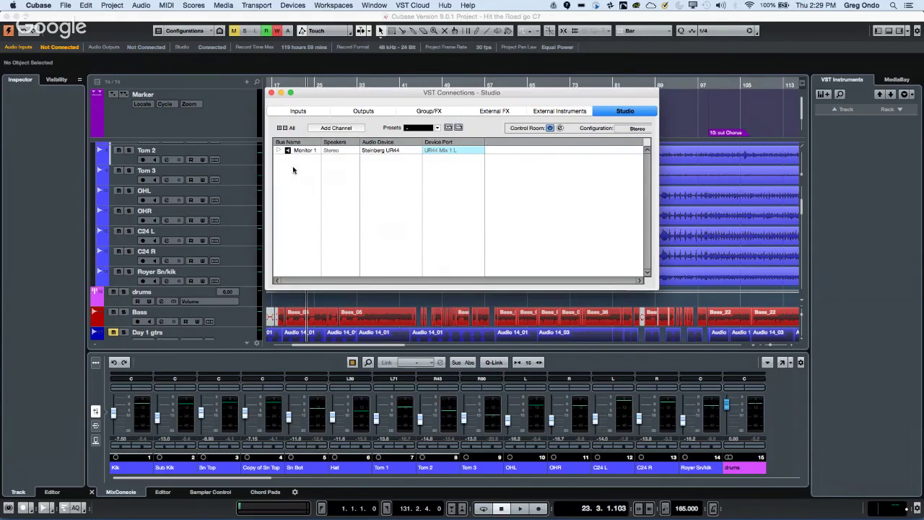
Add a stereo cue channel to the studio connections and name it "vox".
right_click(301, 196)
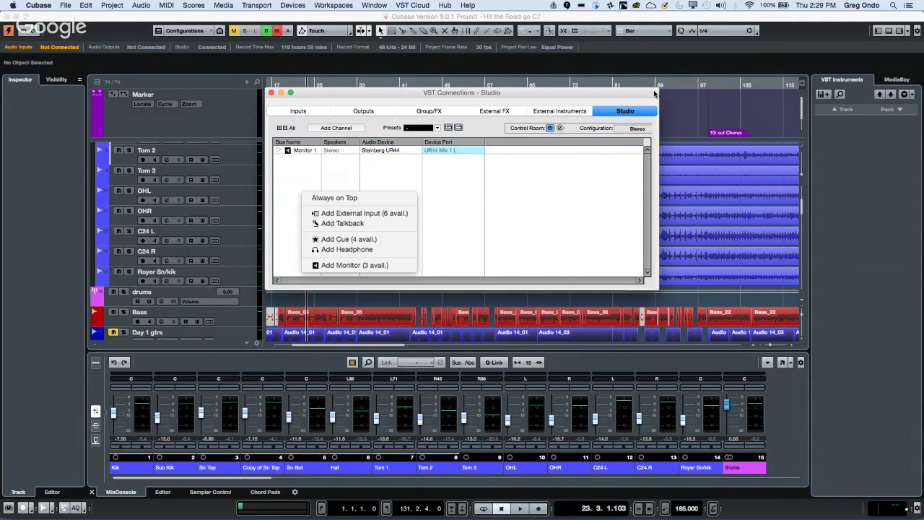
click(364, 238)
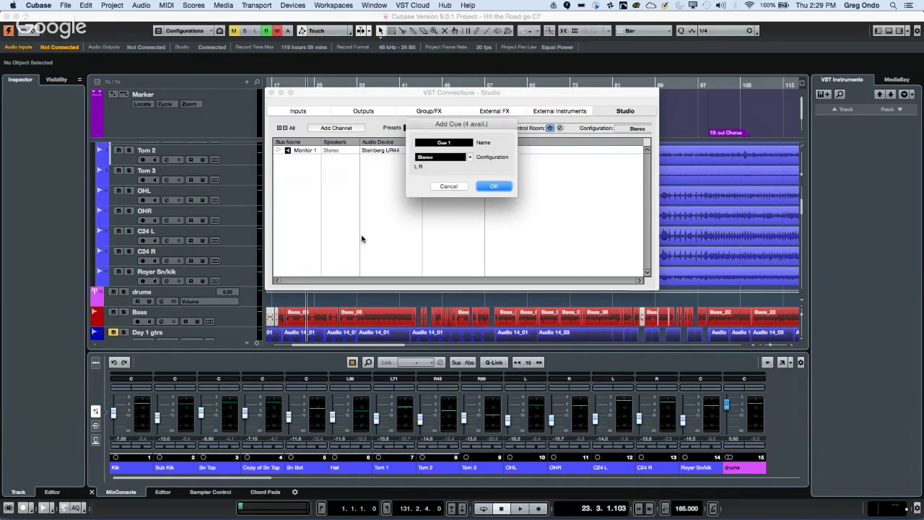
key(Return)
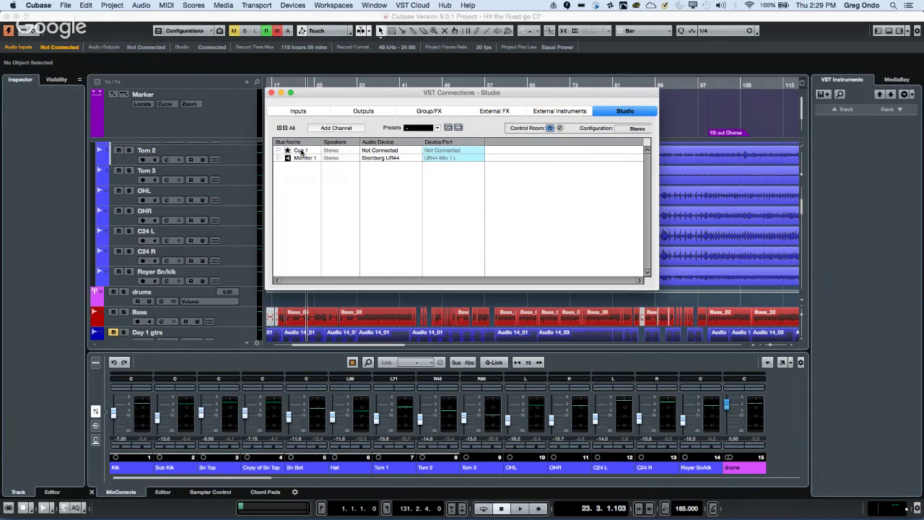
double_click(298, 149)
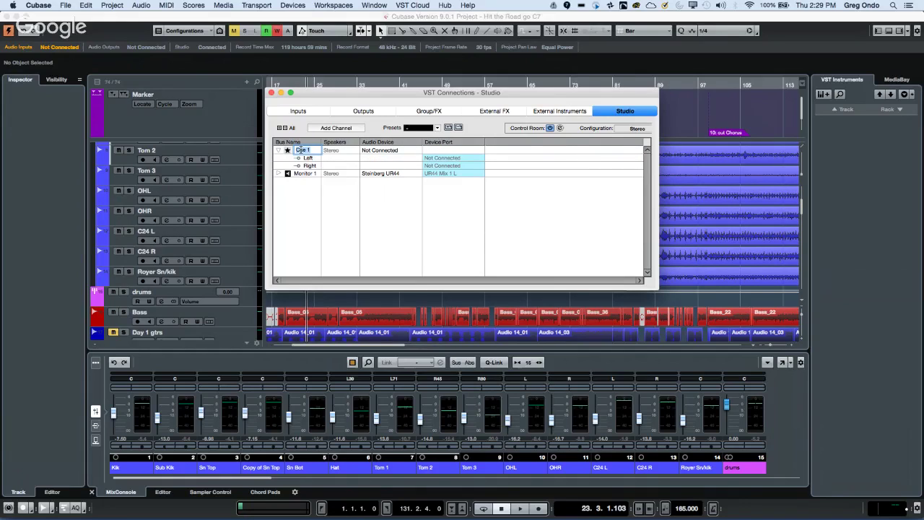
text(vs)
key(Return)
Add a second stereo cue channel to the studio connections and name it "guitar".
right_click(299, 187)
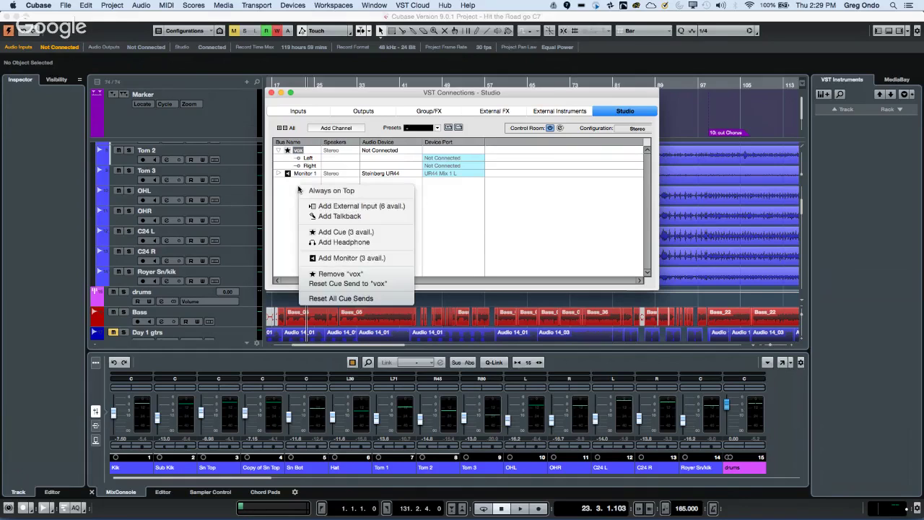
click(348, 233)
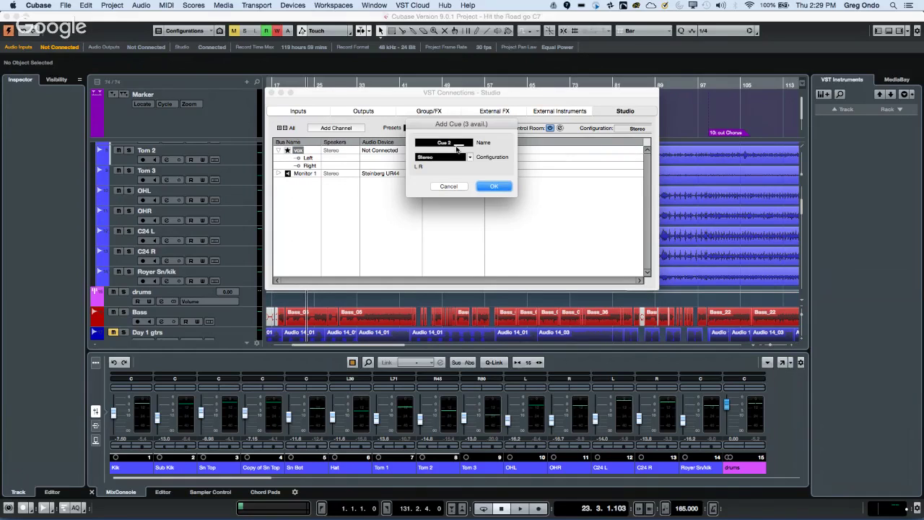
text(gu)
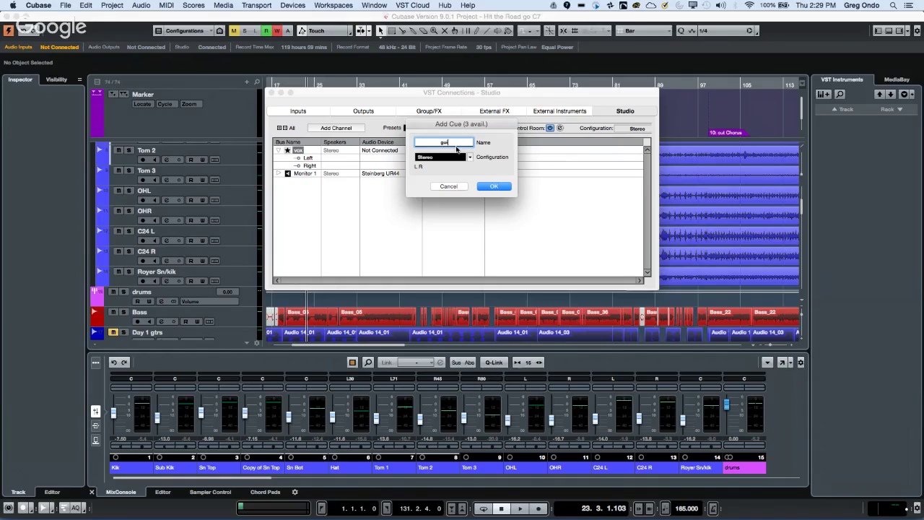
text(itar)
key(Return)
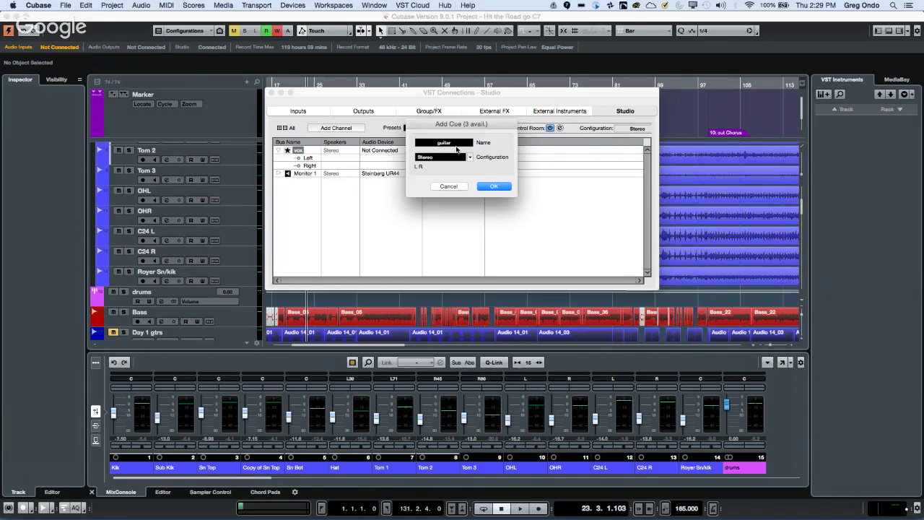
click(501, 185)
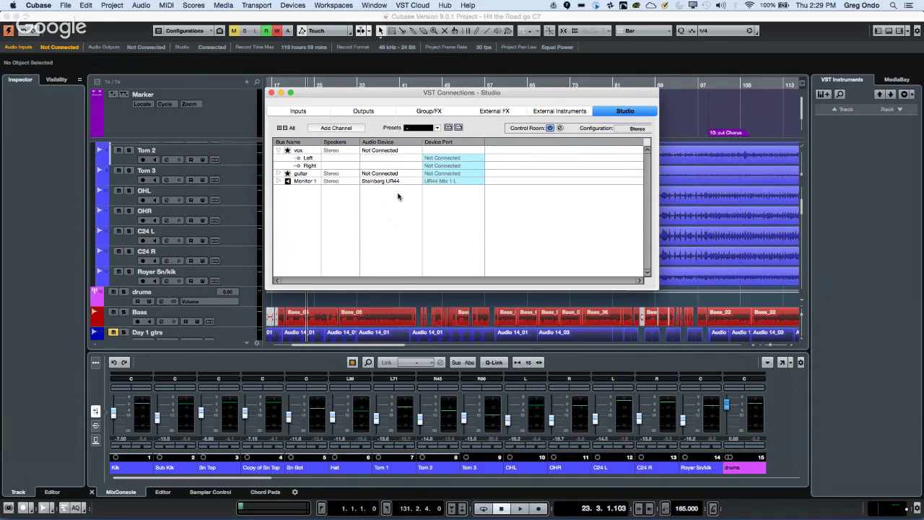
Add a third stereo cue channel to the studio connections and name it "bass".
right_click(294, 213)
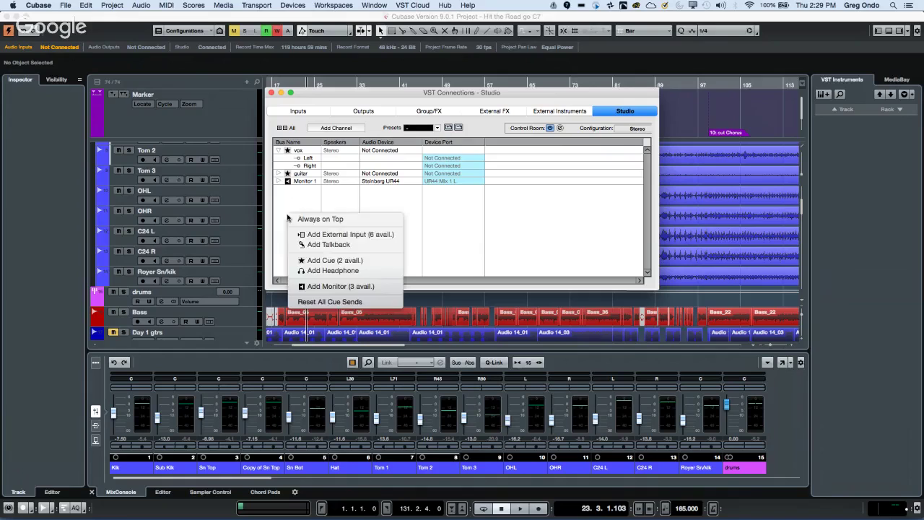
click(331, 260)
click(445, 142)
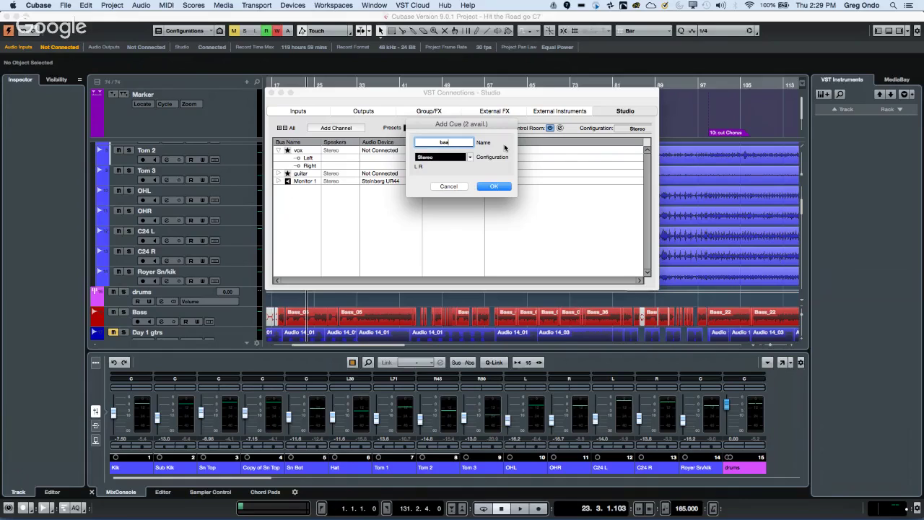
text(s)
key(Return)
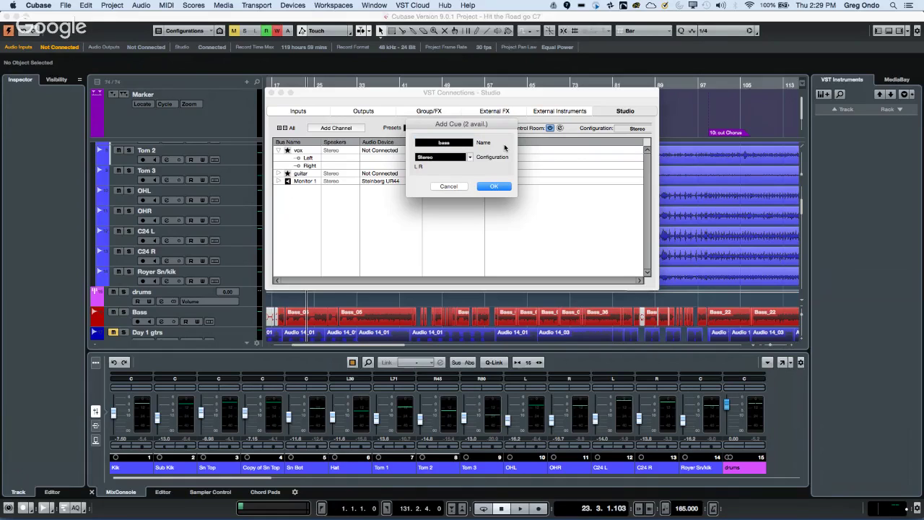
click(498, 186)
Add a fourth stereo cue channel to the studio connections and name it "drums".
right_click(311, 212)
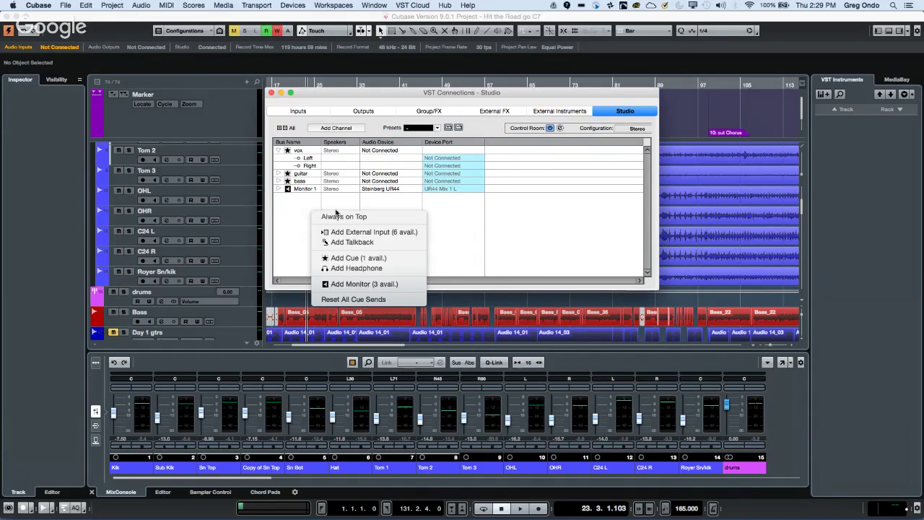
click(357, 258)
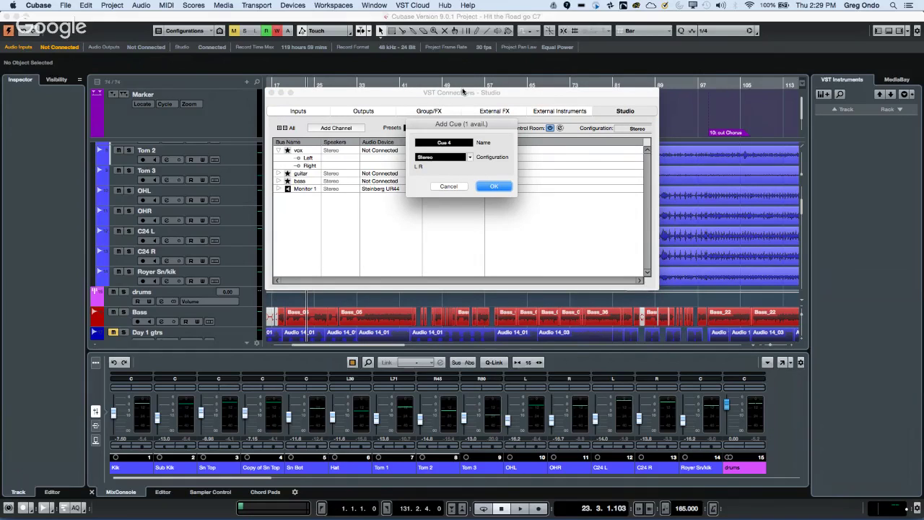
click(452, 143)
key(BackSpace)
text(e)
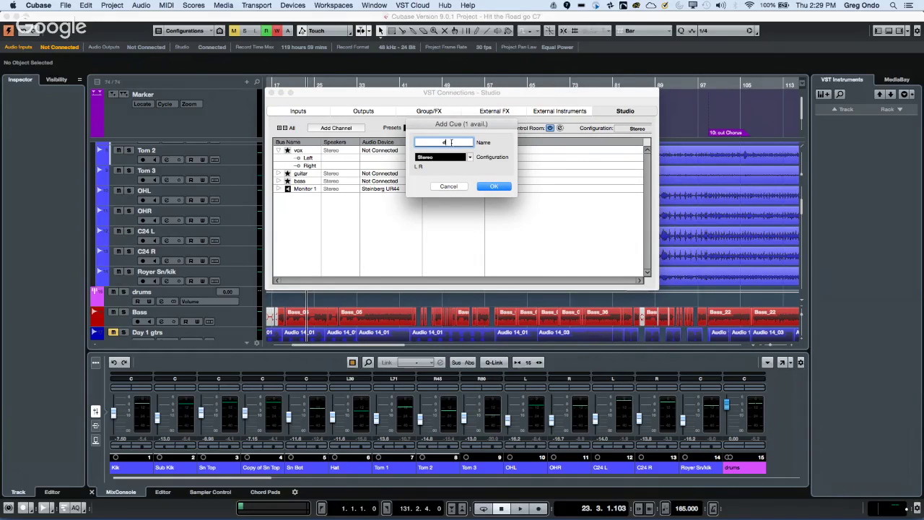
text(rums)
double_click(453, 143)
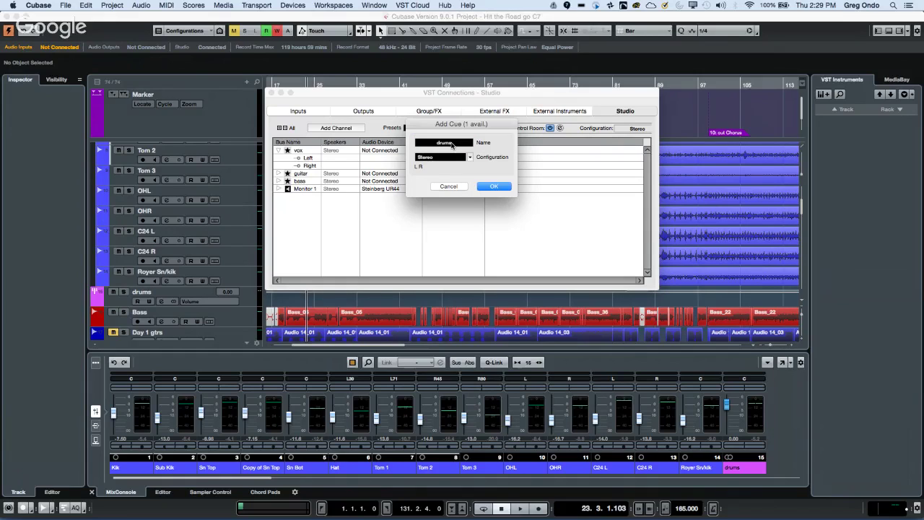
click(495, 186)
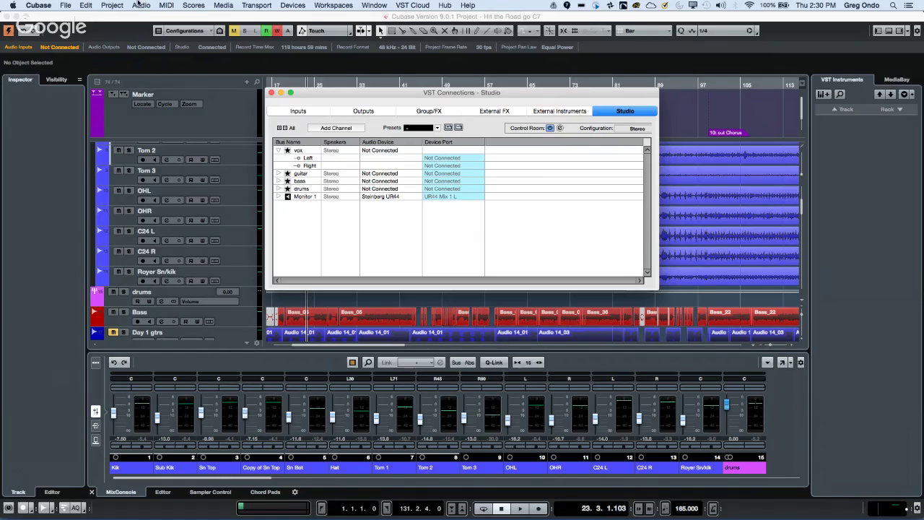
Close the VST Connections window and open the full MixConsole with its Control Room section shown.
click(271, 93)
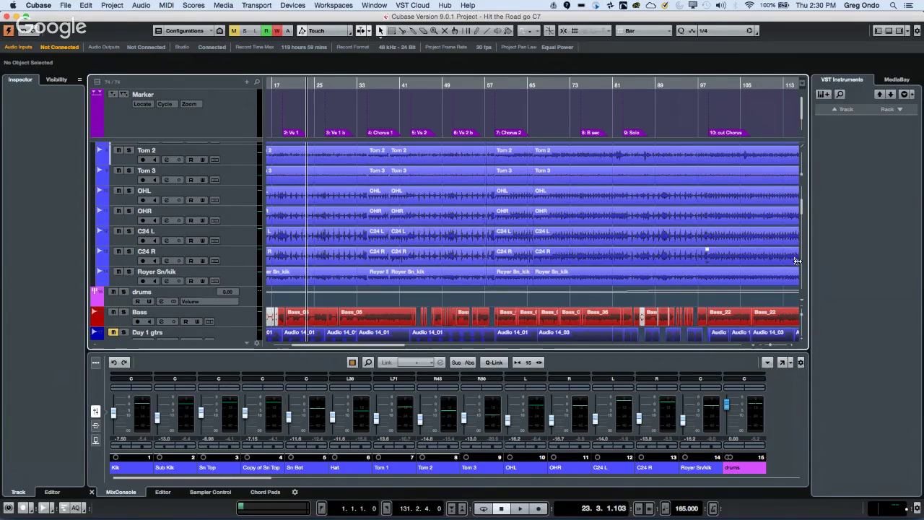
click(783, 365)
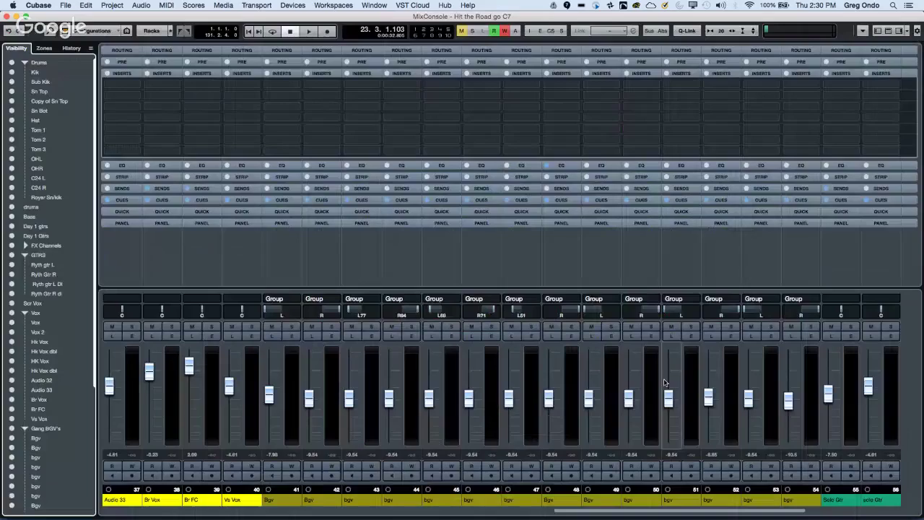
click(915, 31)
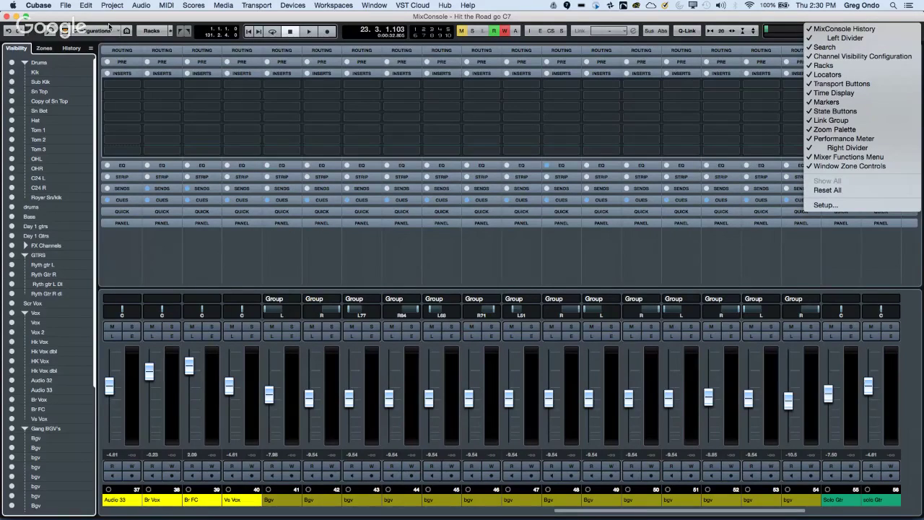
click(177, 455)
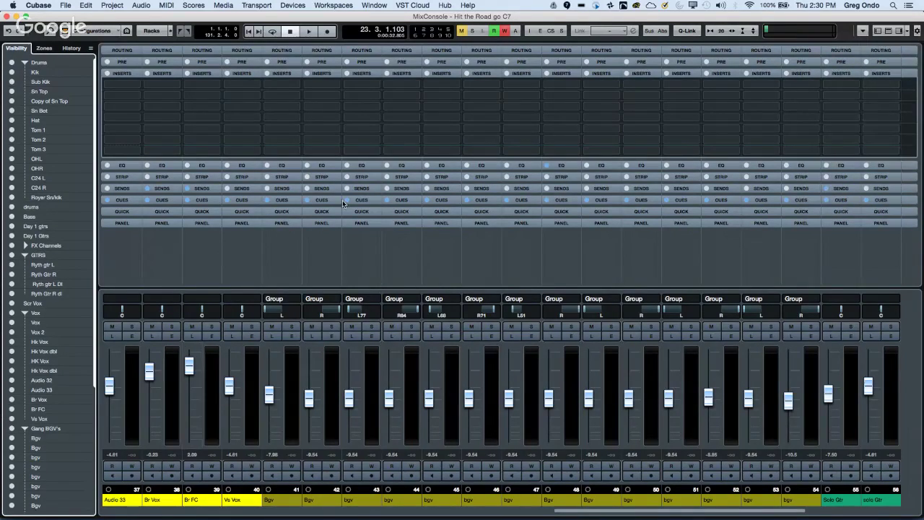
click(892, 32)
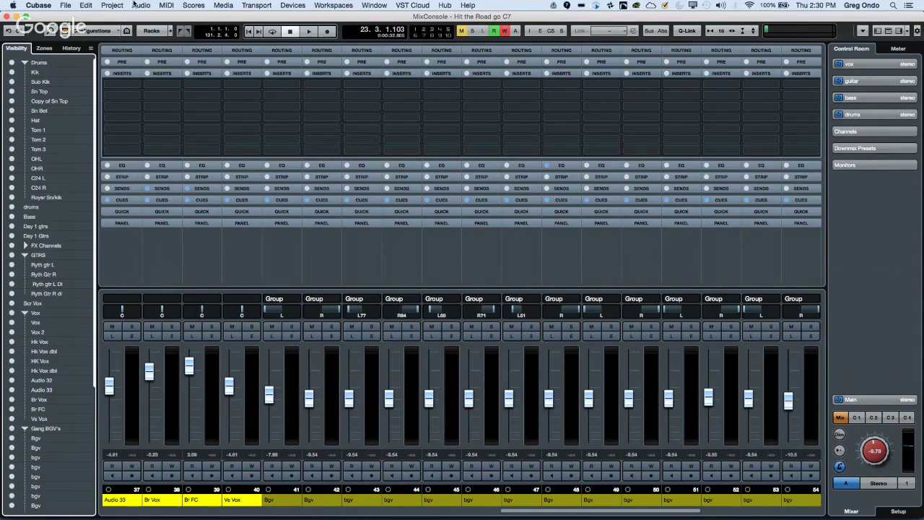
Expand the cue sends rack for the MixConsole channels.
click(157, 31)
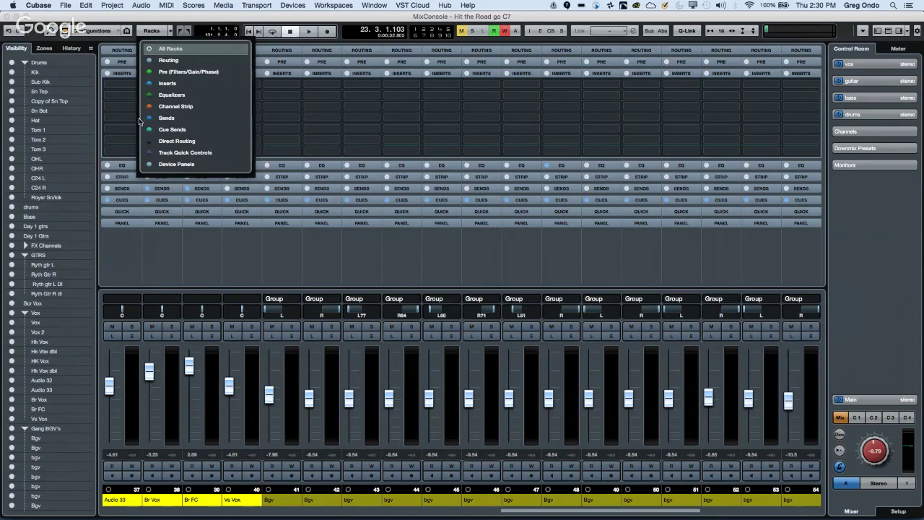
click(140, 250)
click(120, 200)
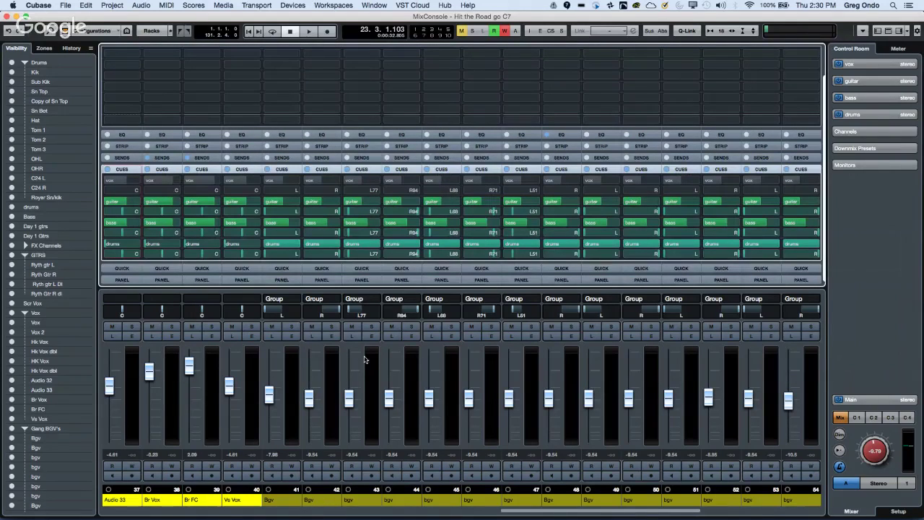
Select the whole range of mixer channels, from Kik to the end of the console.
click(509, 515)
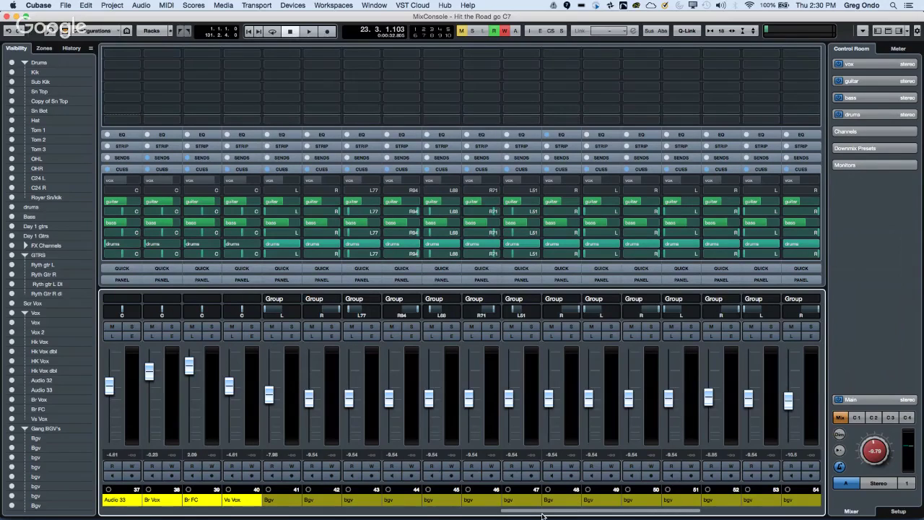
drag(506, 514, 132, 517)
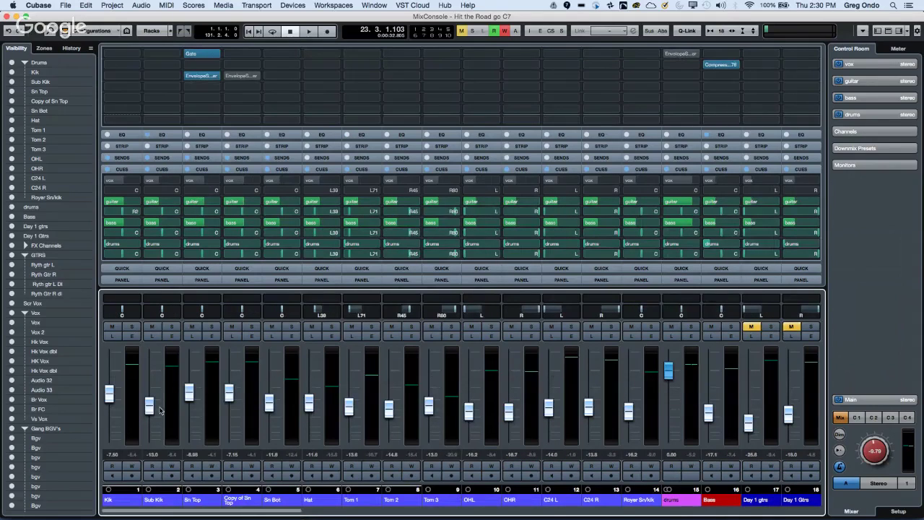
click(130, 411)
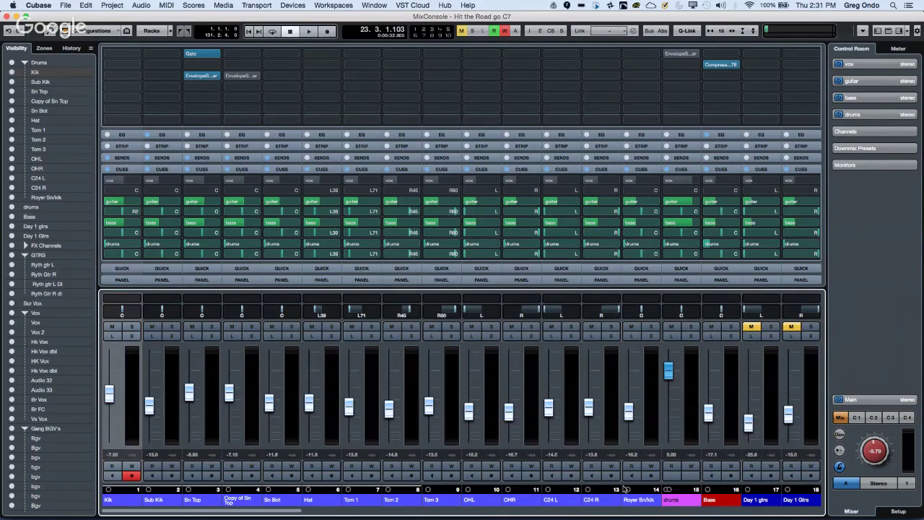
drag(296, 513, 815, 509)
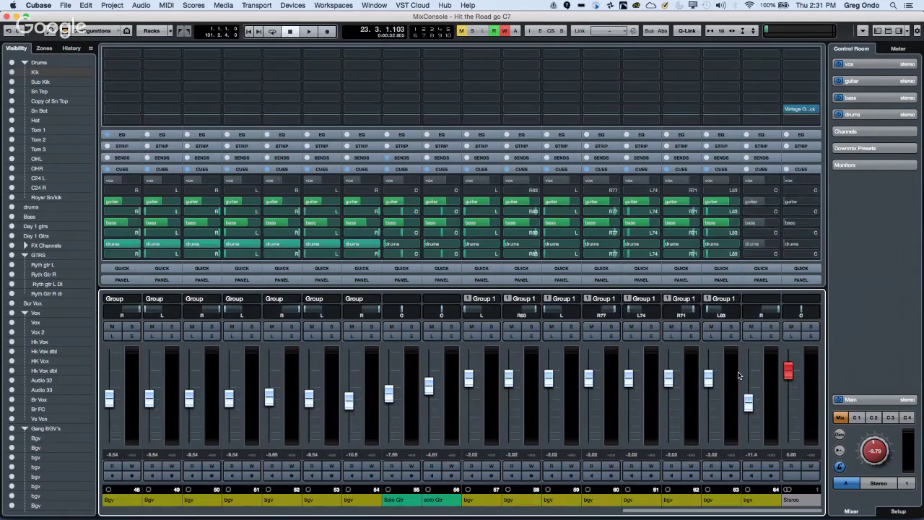
key(r)
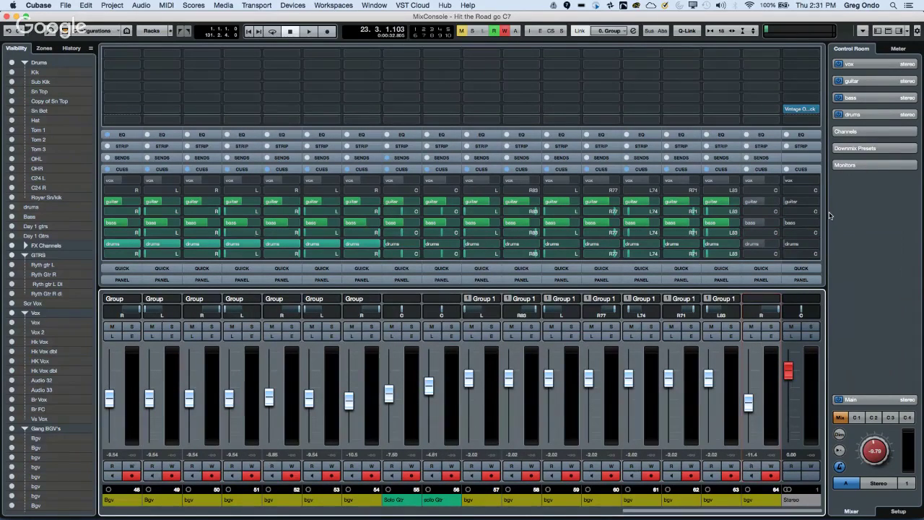
Expand the vox cue in the Control Room and activate the sends of all cues from the selected mixer channels.
click(878, 67)
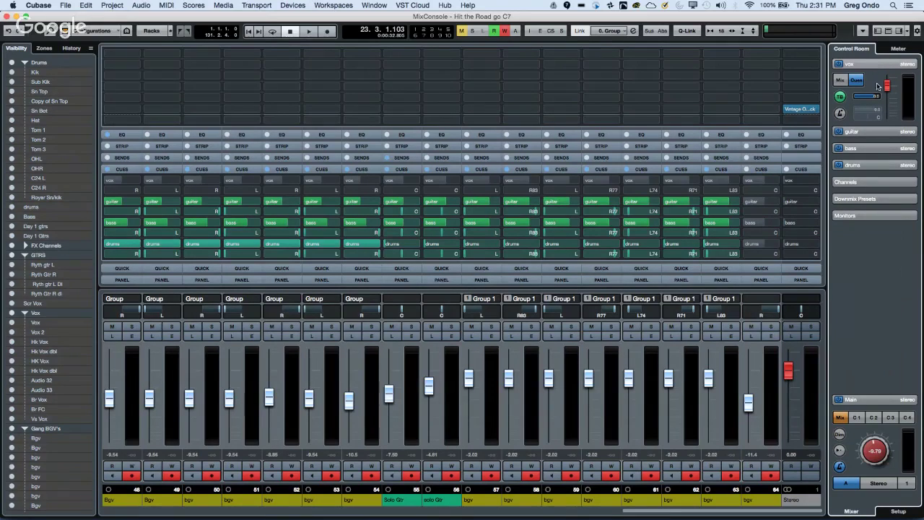
right_click(874, 76)
mouse_move(873, 80)
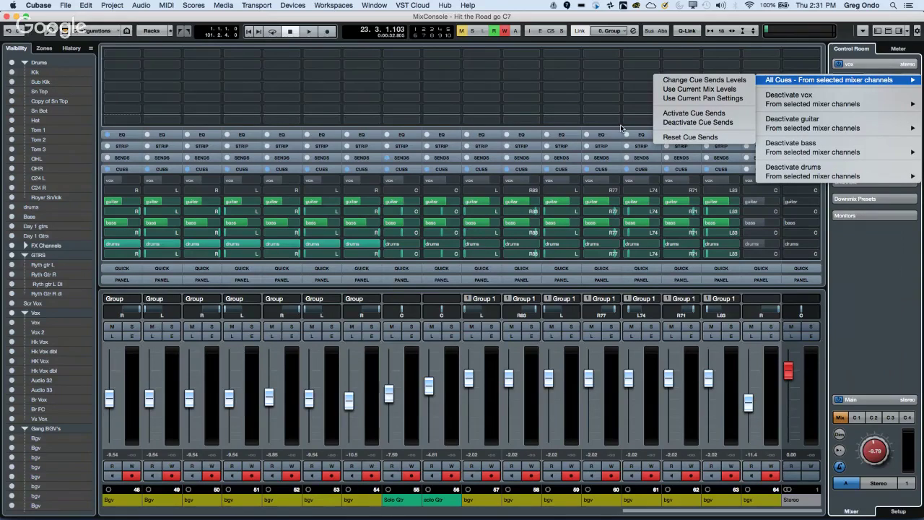
click(693, 114)
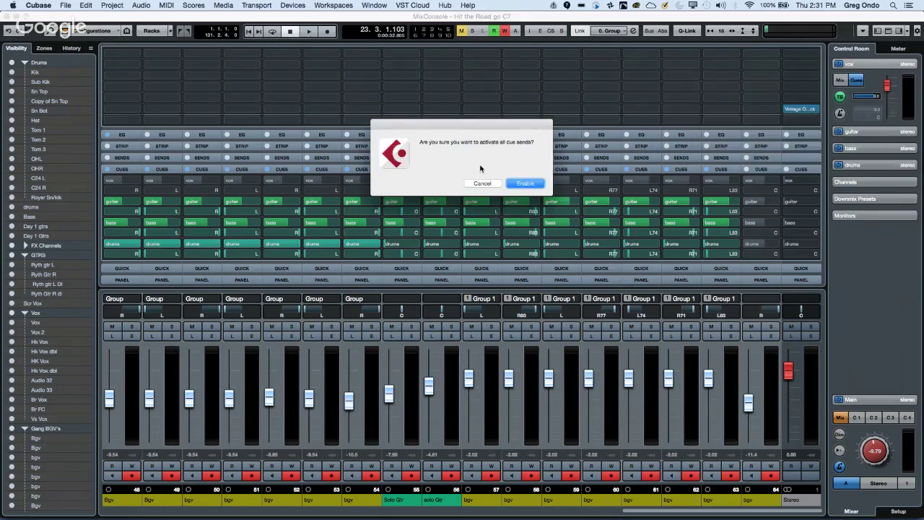
click(525, 183)
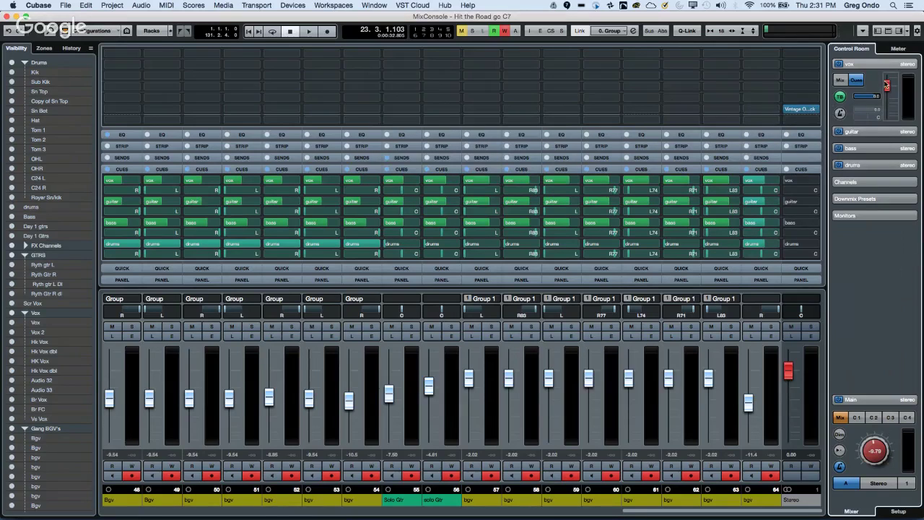
Assign the current mix levels of the selected mixer channels to all cue sends.
right_click(879, 75)
mouse_move(813, 105)
mouse_move(809, 79)
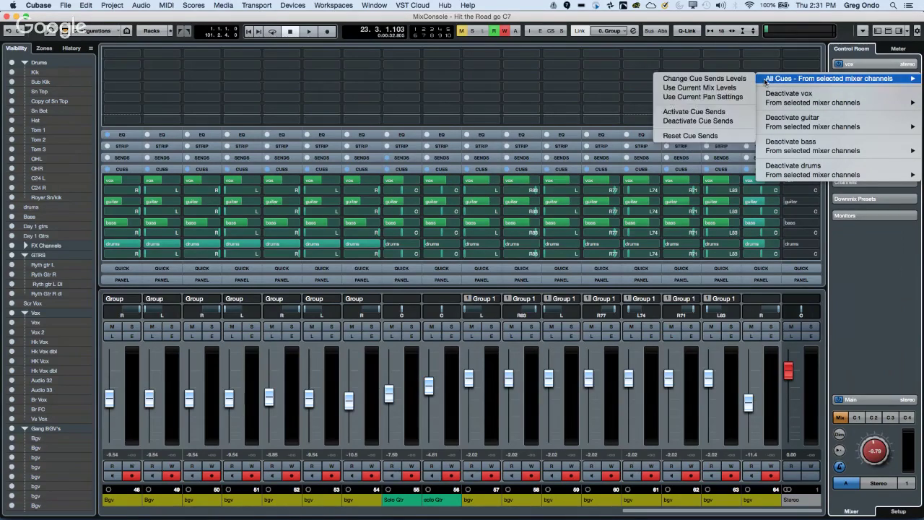
click(724, 88)
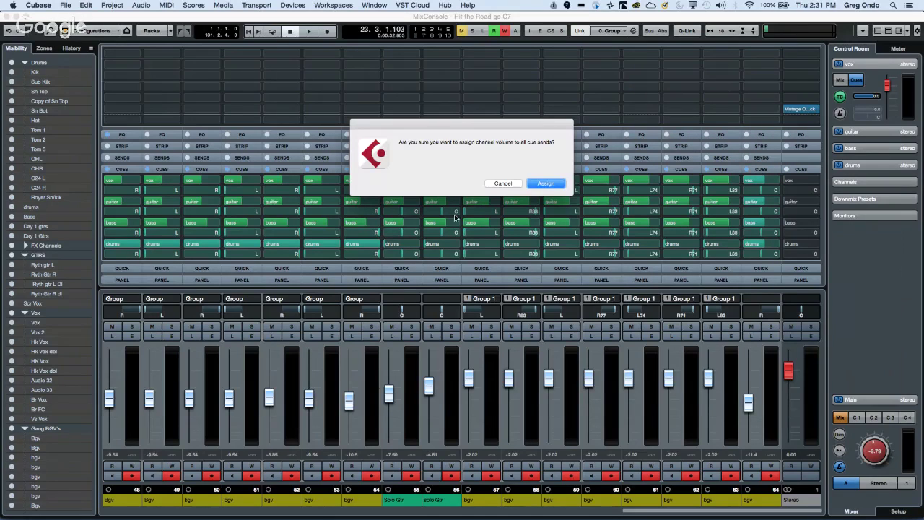
click(545, 184)
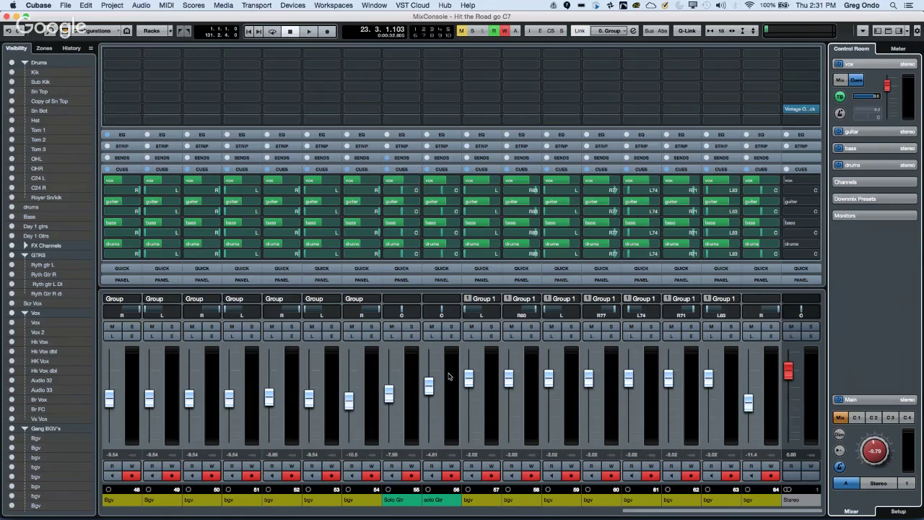
Clear the multi-channel selection and select only the Kik channel at the start of the mixer.
click(448, 402)
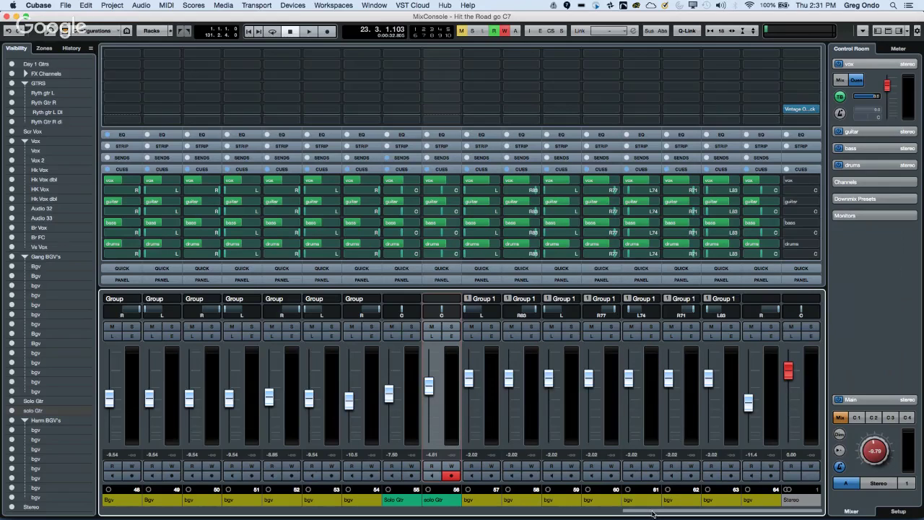
drag(650, 514, 116, 514)
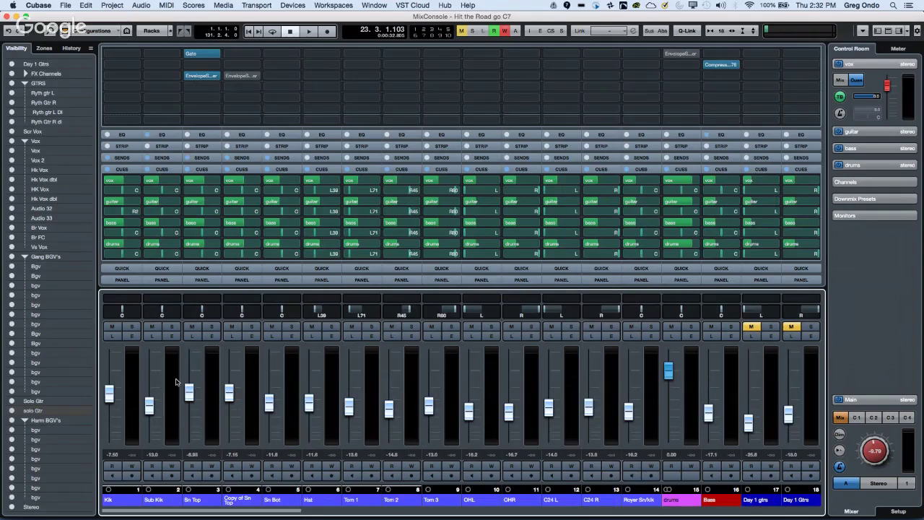
key(Up)
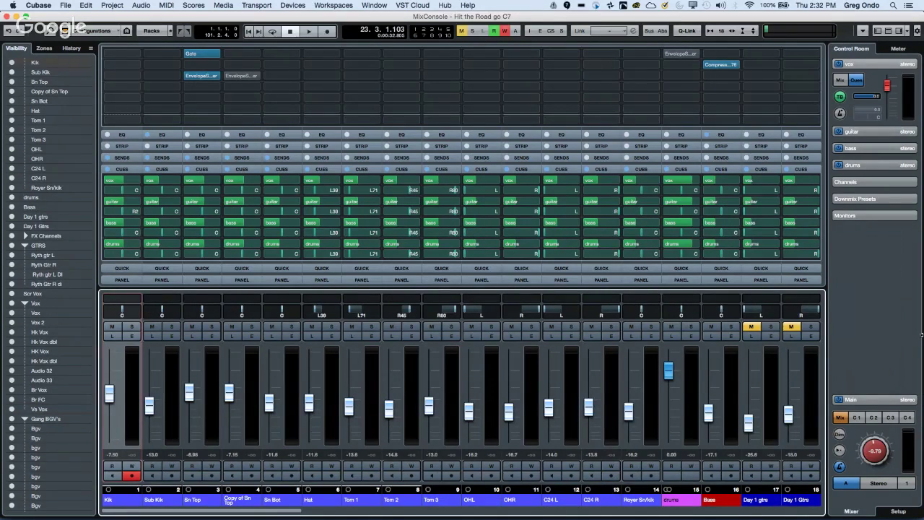
Extend the channel selection from Kik through drums and, with Q-Link enabled, raise all selected channels' sends to the drums cue together.
shift+click(690, 392)
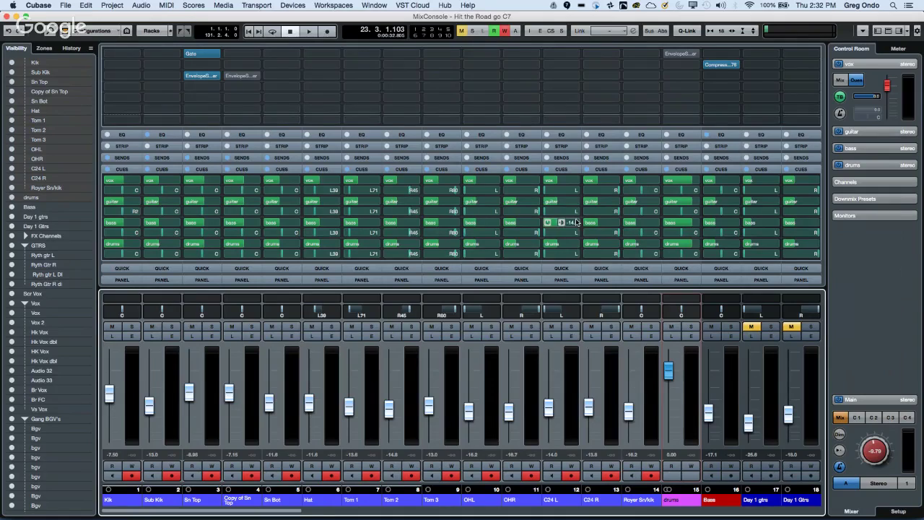
click(562, 244)
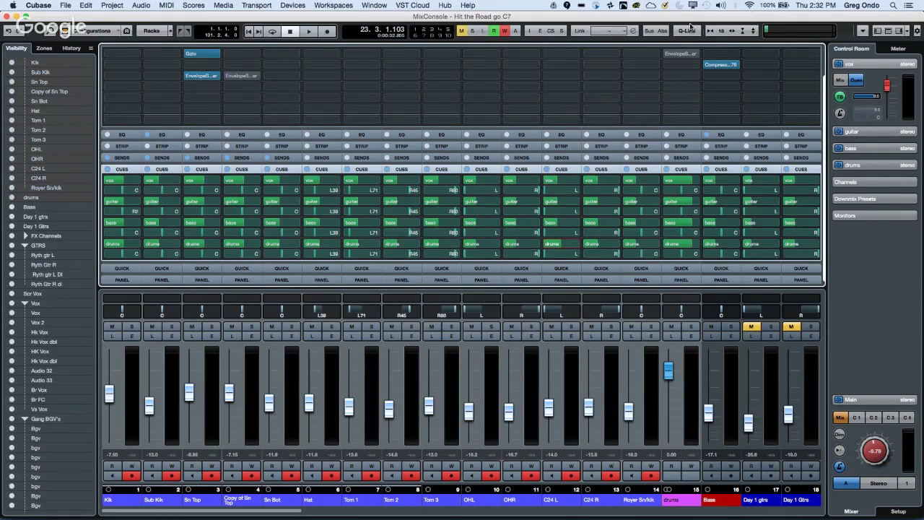
mouse_move(569, 245)
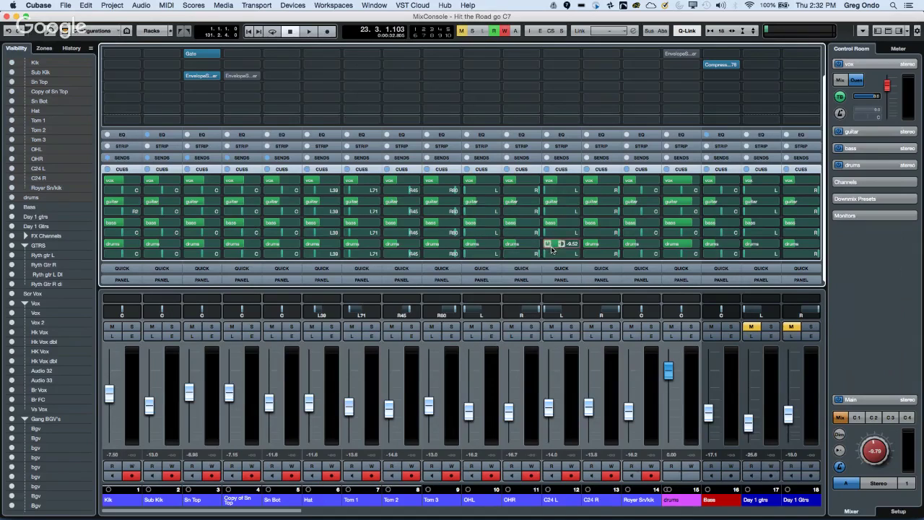
mouse_move(535, 246)
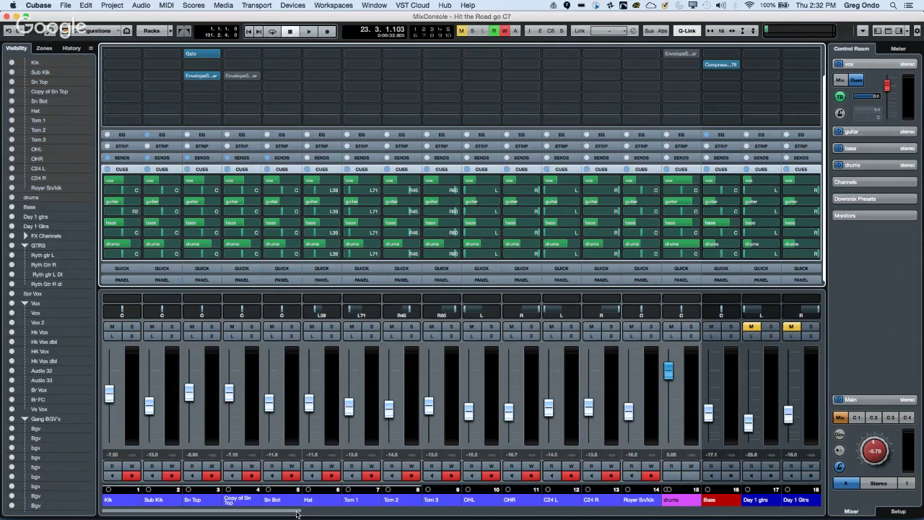
Select the four rhythm guitar channels, Ryth gtr L through Ryth Gtr R di, and raise their linked sends to the guitar cue.
drag(298, 511, 309, 512)
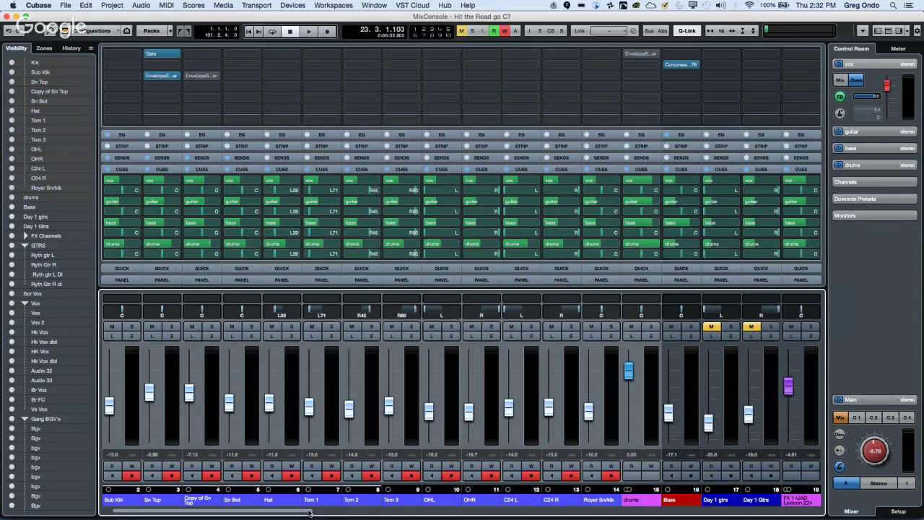
scroll(658, 462, down, 3)
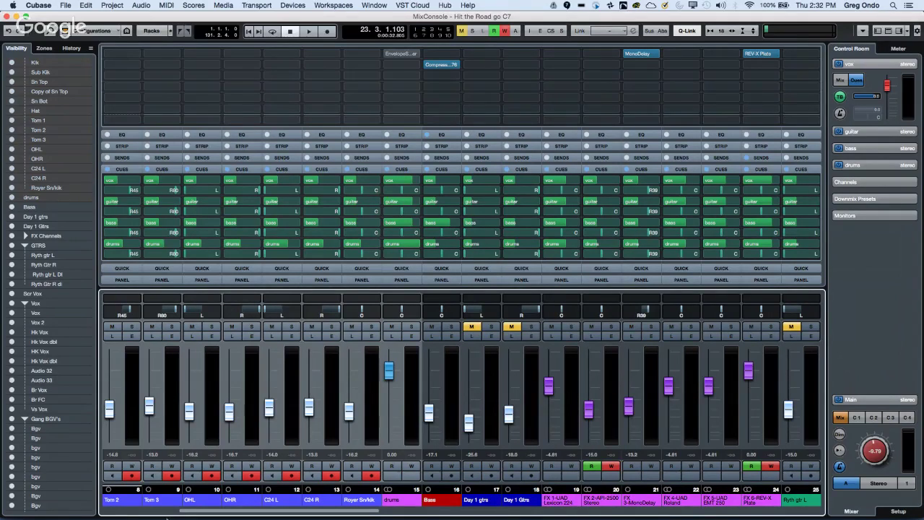
drag(283, 514, 354, 505)
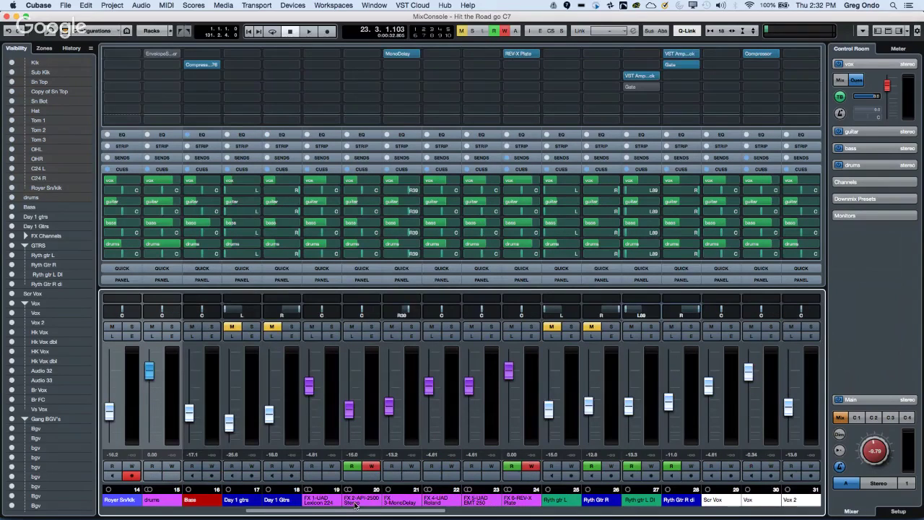
click(693, 392)
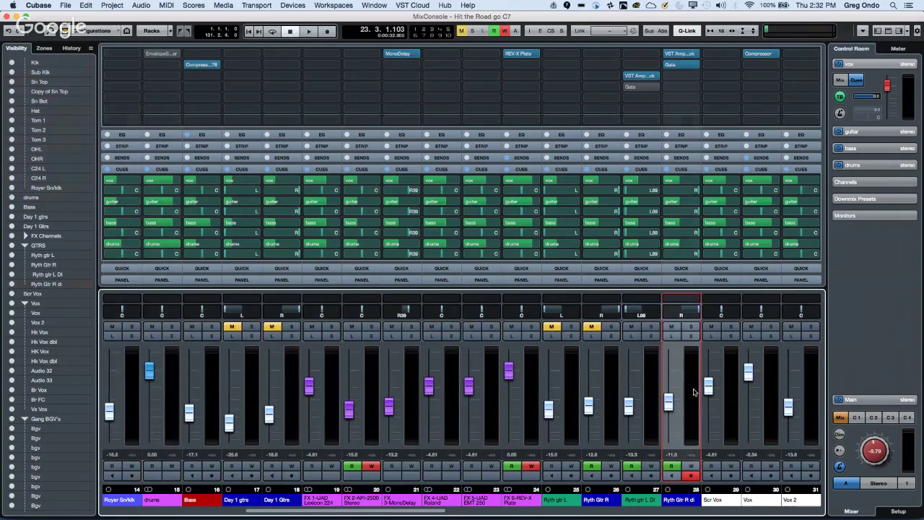
shift+click(574, 420)
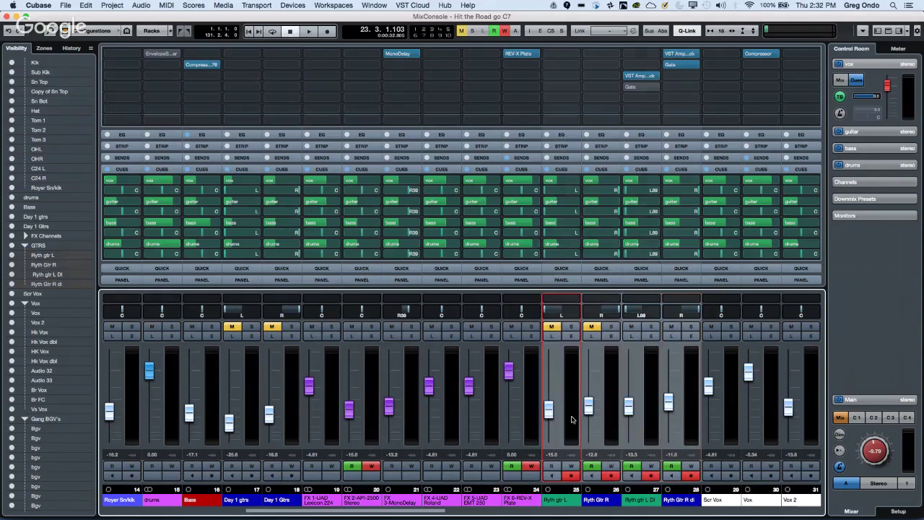
click(617, 205)
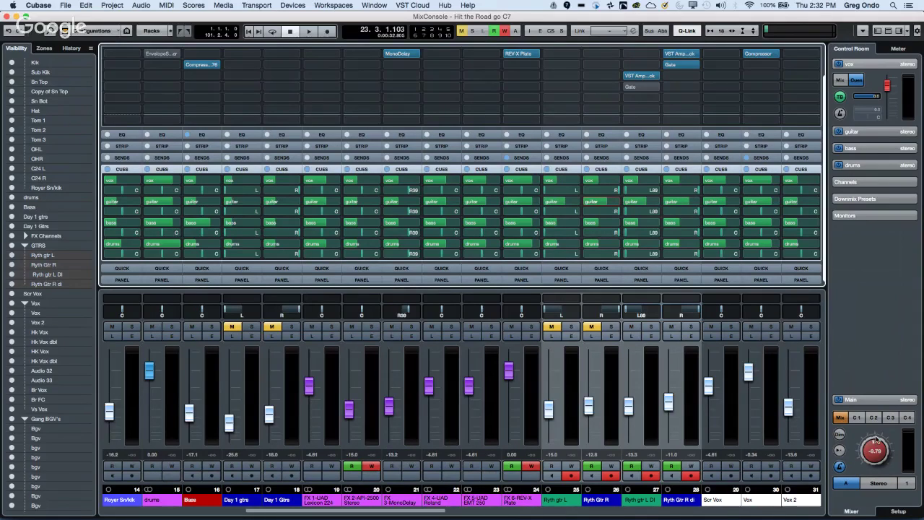
Start playback with the Control Room's main level turned down, and adjust that level to -10.2.
drag(874, 448, 870, 453)
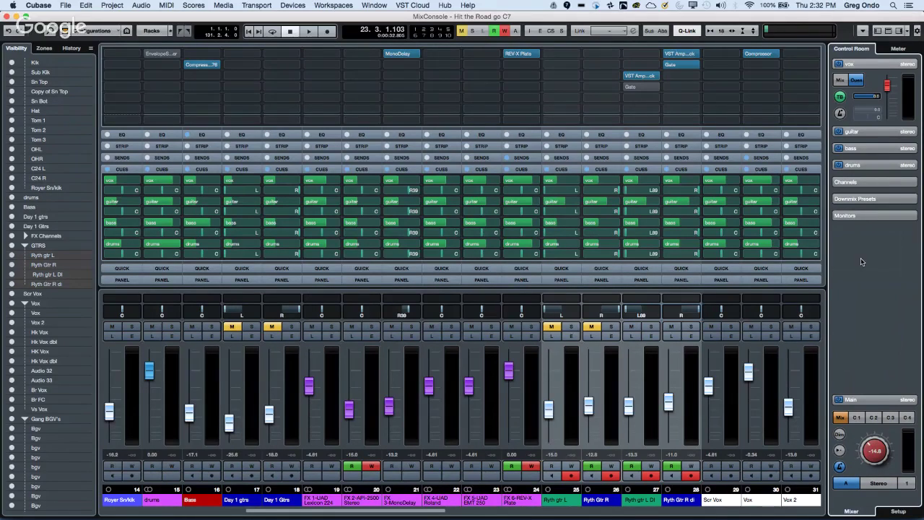
key(space)
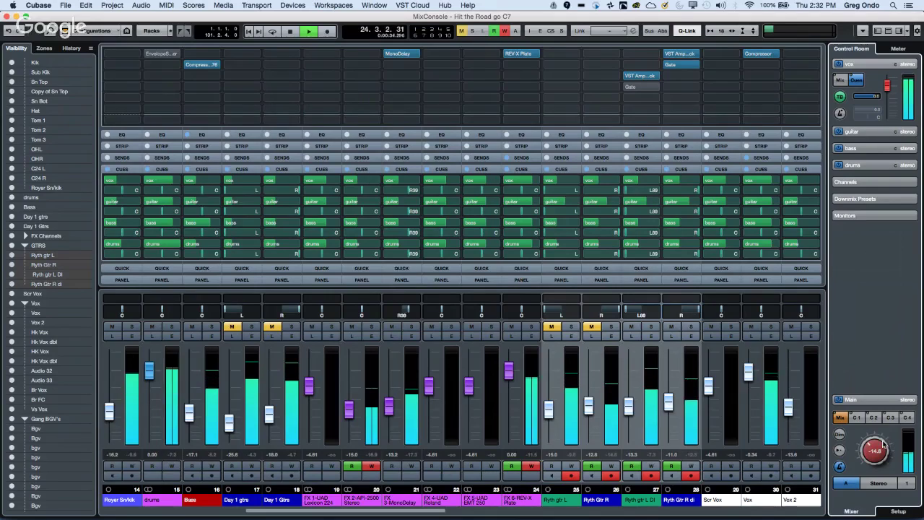
drag(875, 443, 877, 438)
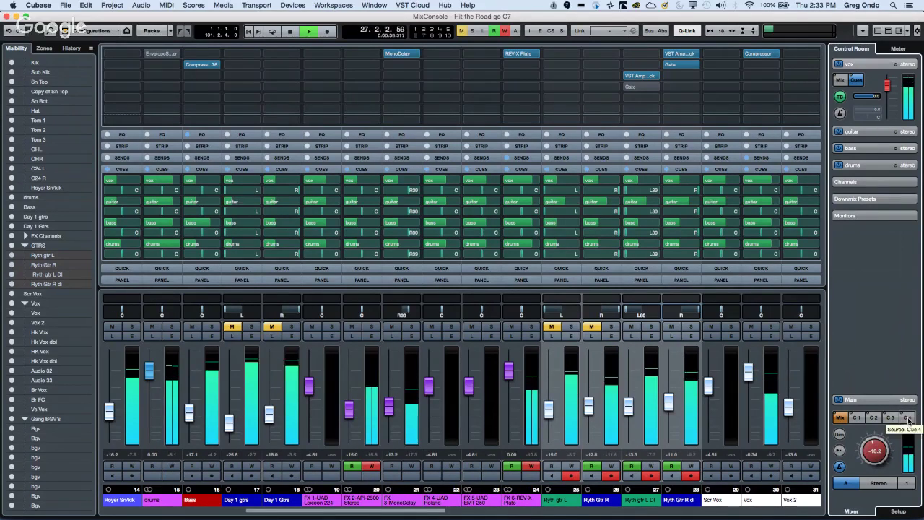
Compare cue mixes 4, 3 and 2 through the Control Room's main output twice, and stop playback on cue 2.
click(907, 417)
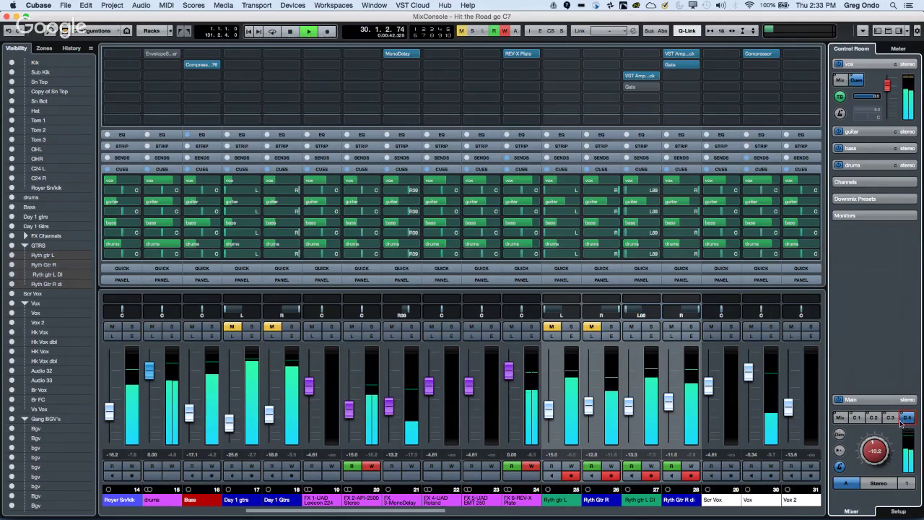
click(891, 419)
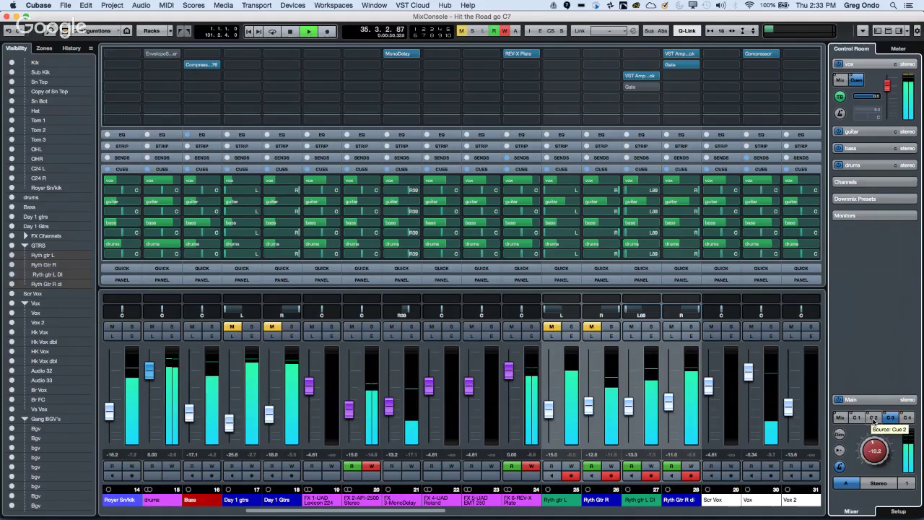
click(873, 418)
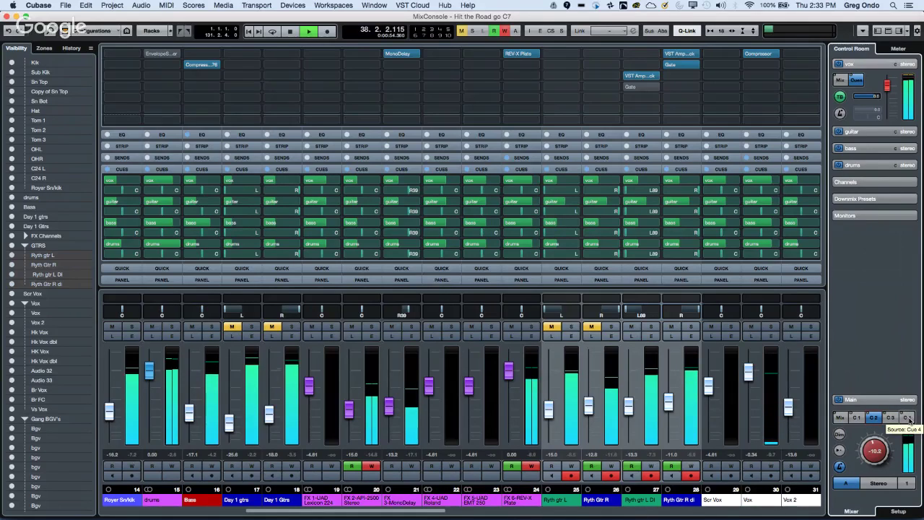
click(906, 417)
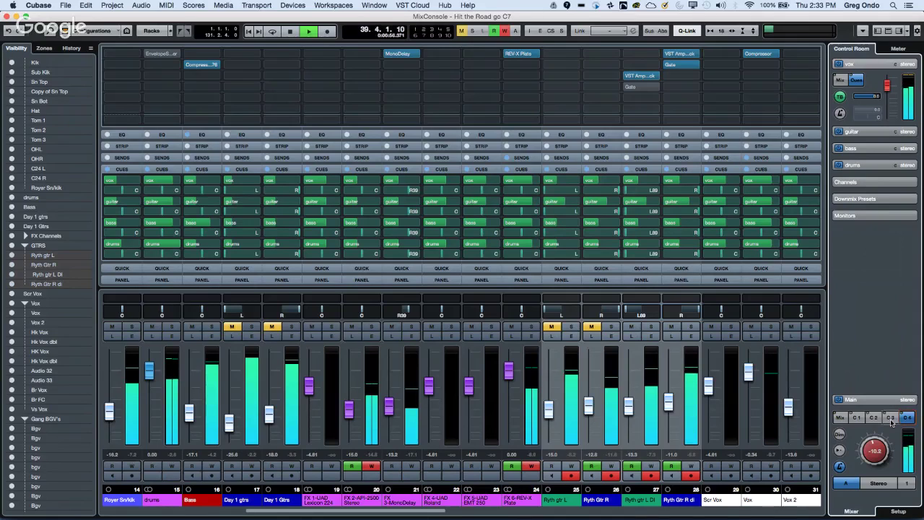
click(889, 418)
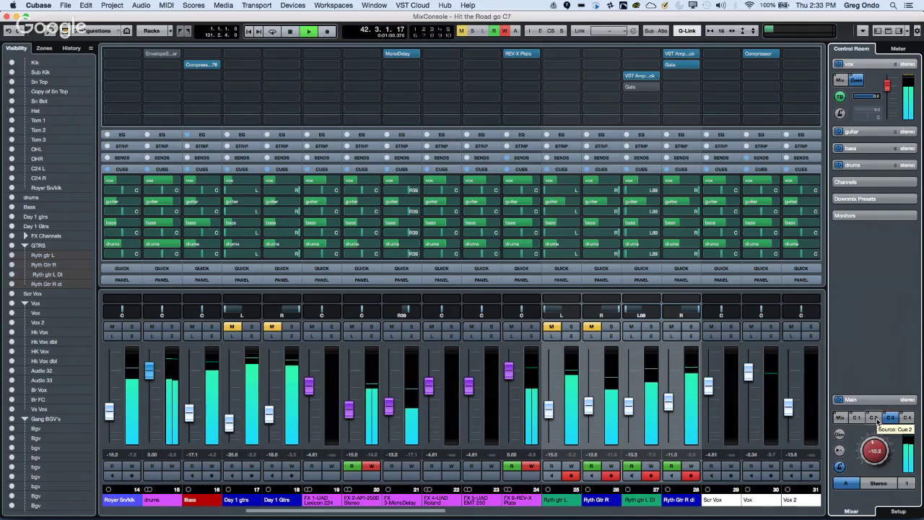
click(875, 419)
key(space)
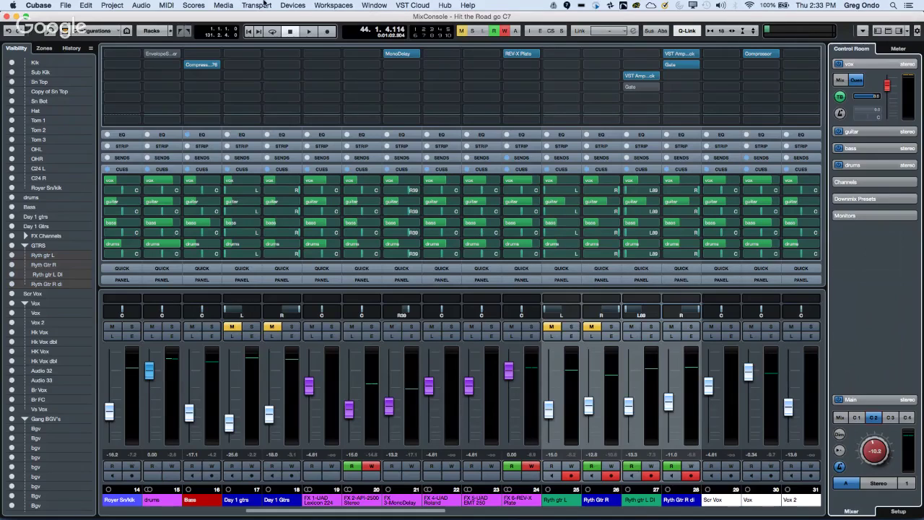
Examine the headphone mix choices for PHONES2 in the Steinberg UR44 hardware setup, leaving Mix 2 L/R selected, and close the dialog.
click(296, 7)
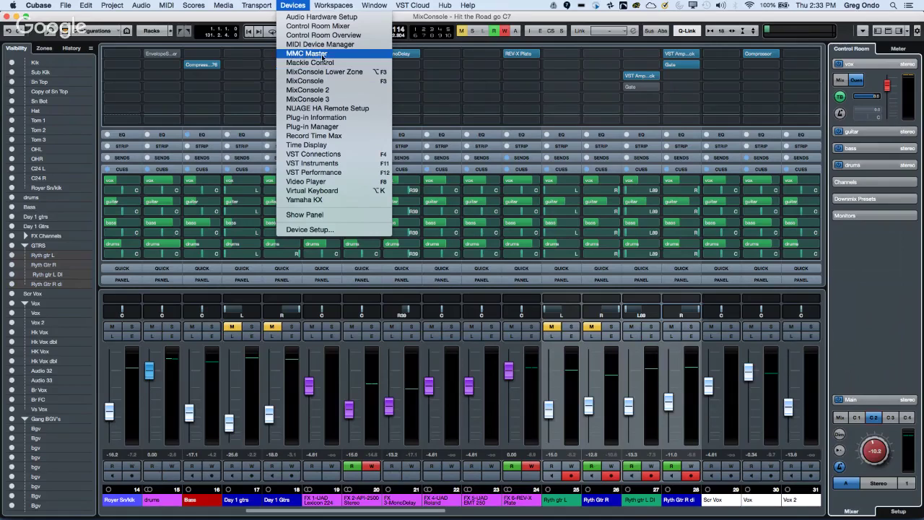
click(332, 18)
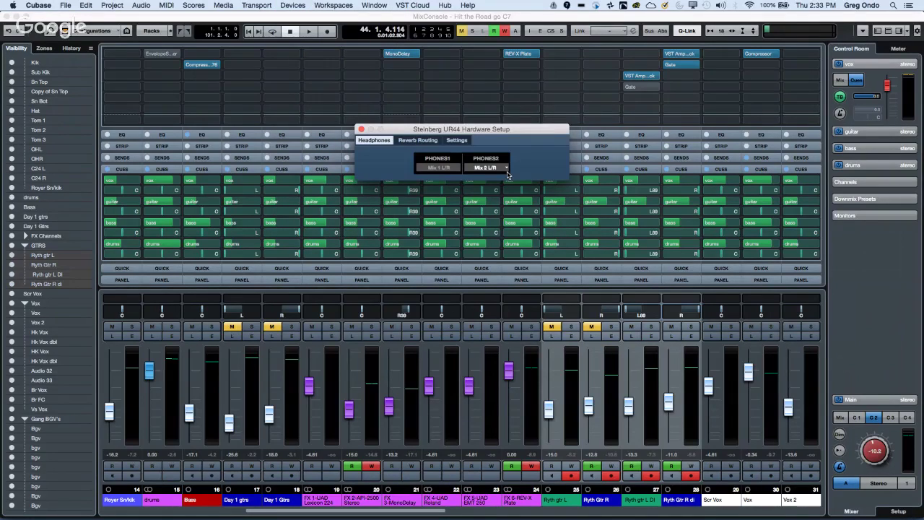
click(439, 166)
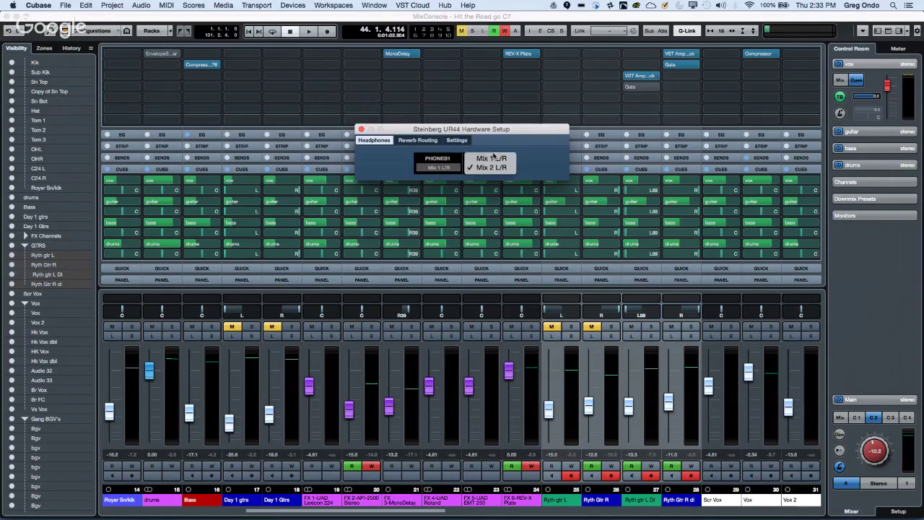
click(439, 169)
click(499, 166)
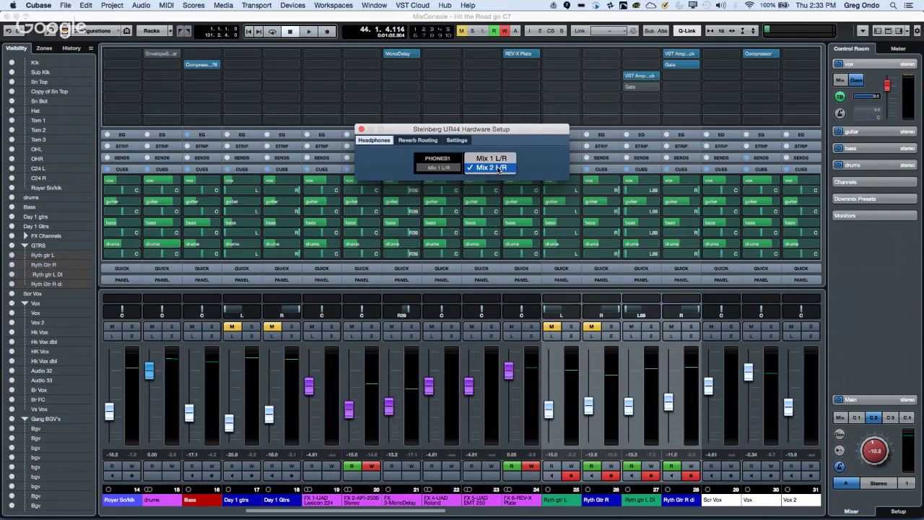
click(497, 171)
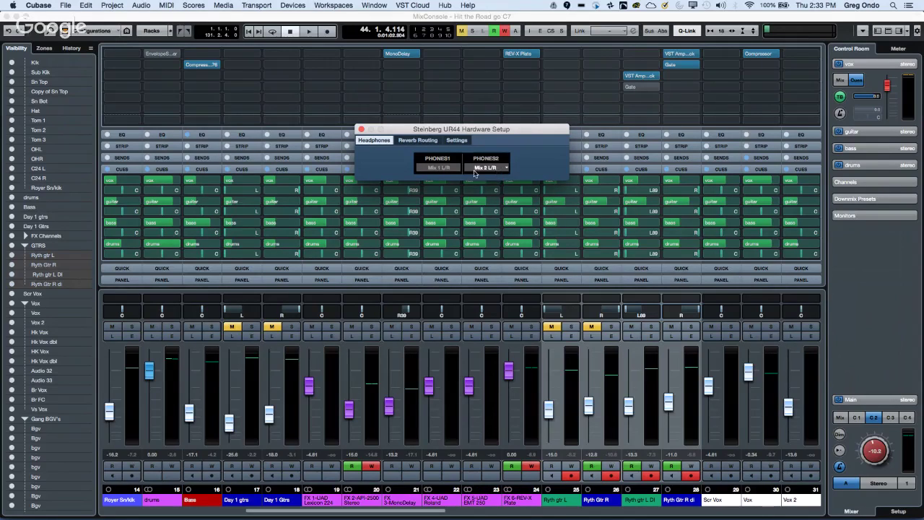
click(362, 129)
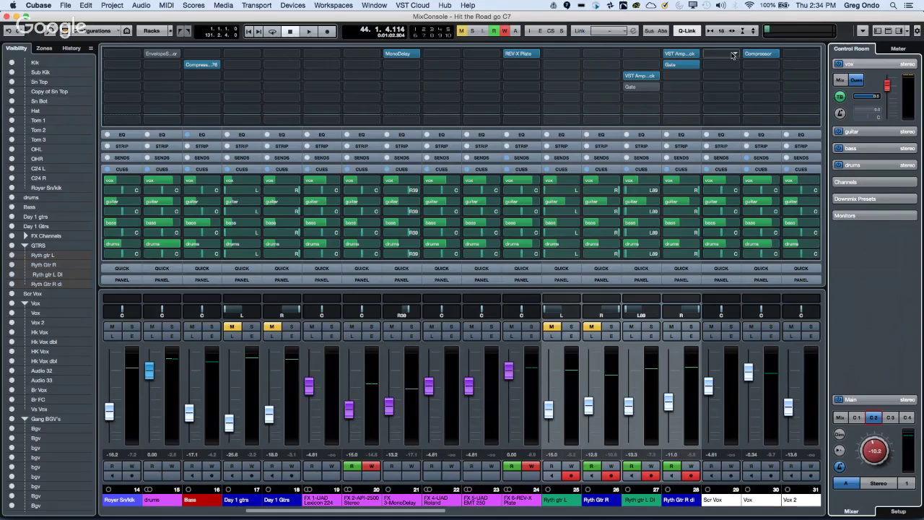
Review the All Cues options for the selected mixer channels in the vox cue's context commands, and dismiss them.
right_click(875, 73)
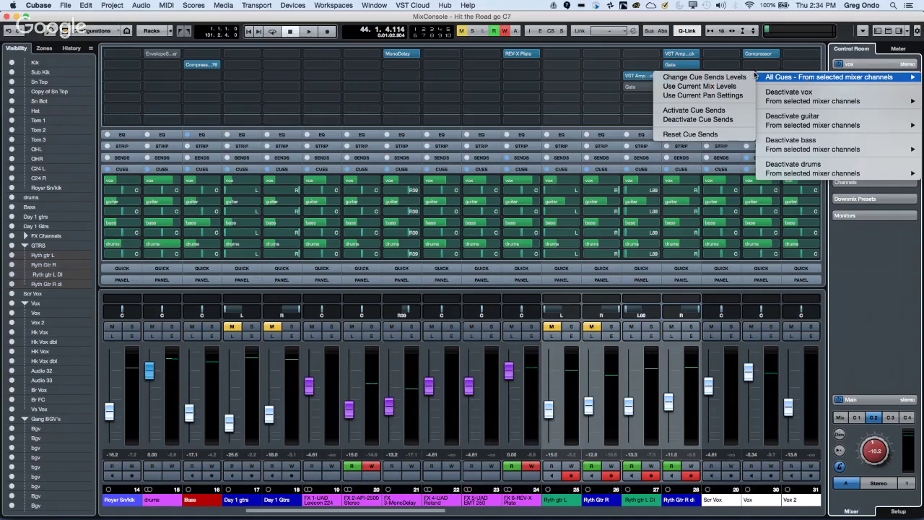
mouse_move(776, 76)
click(467, 5)
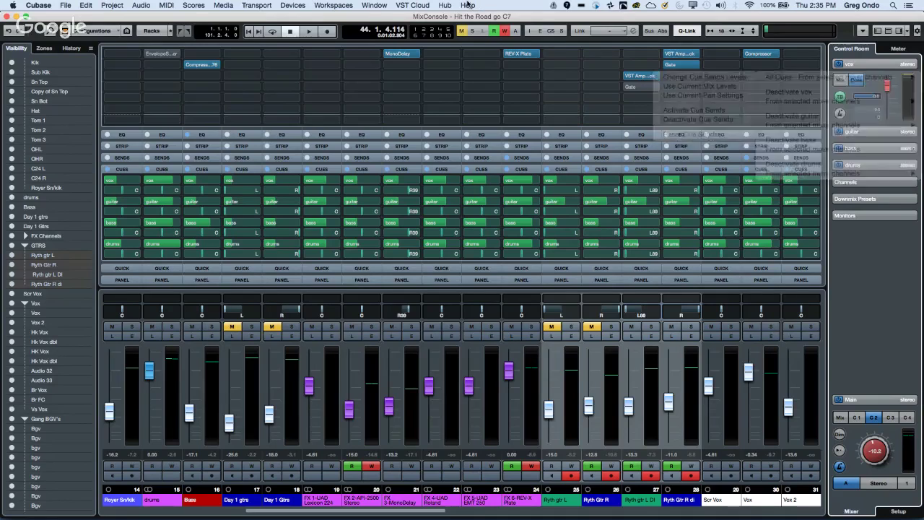
Display the program's version and build information, and close it.
click(37, 5)
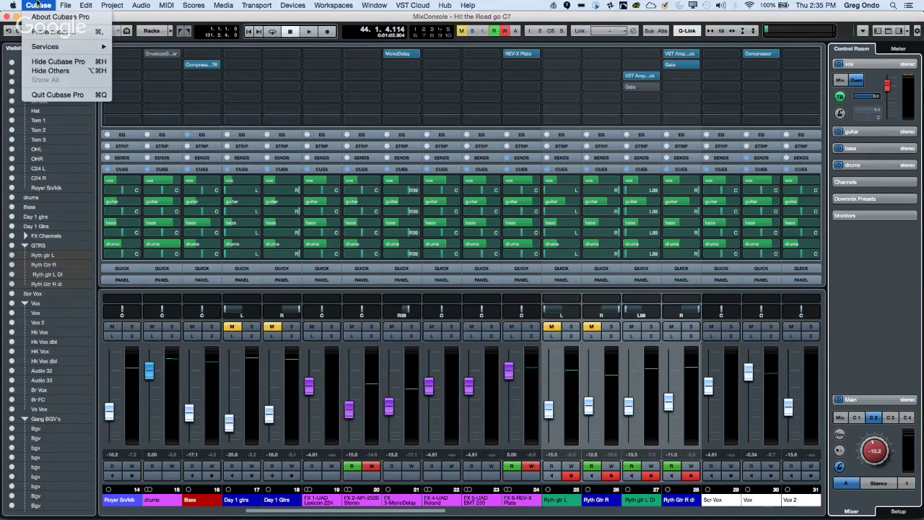
click(39, 17)
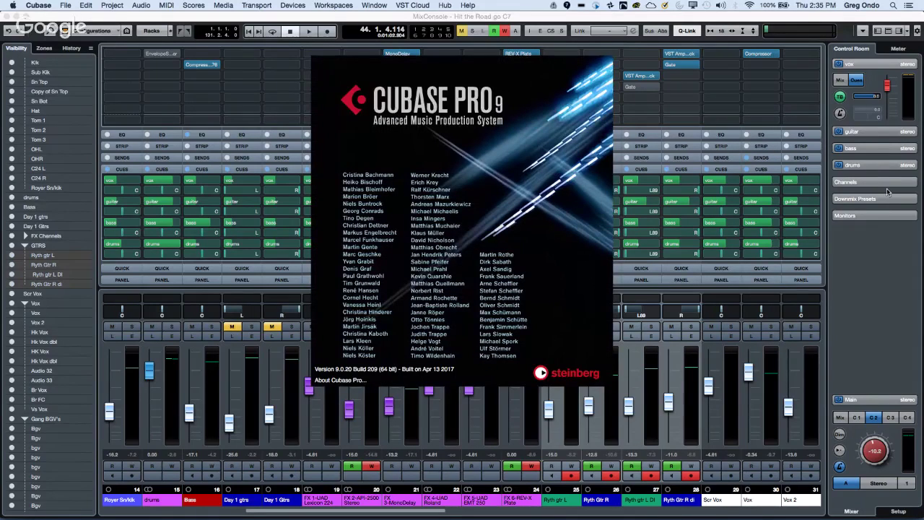
click(537, 140)
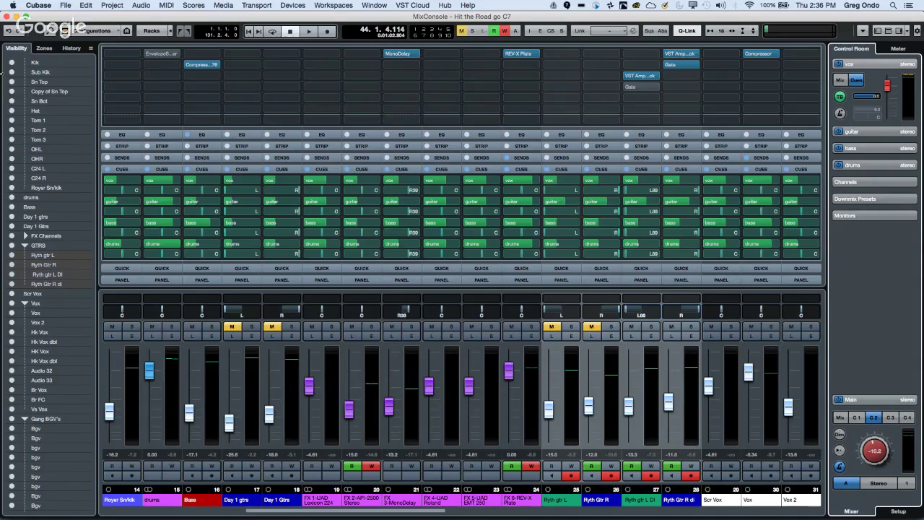
Close the full MixConsole and select the later Bgv_03 and Bgv_05 events of the Chorus 2 section in the project.
click(9, 17)
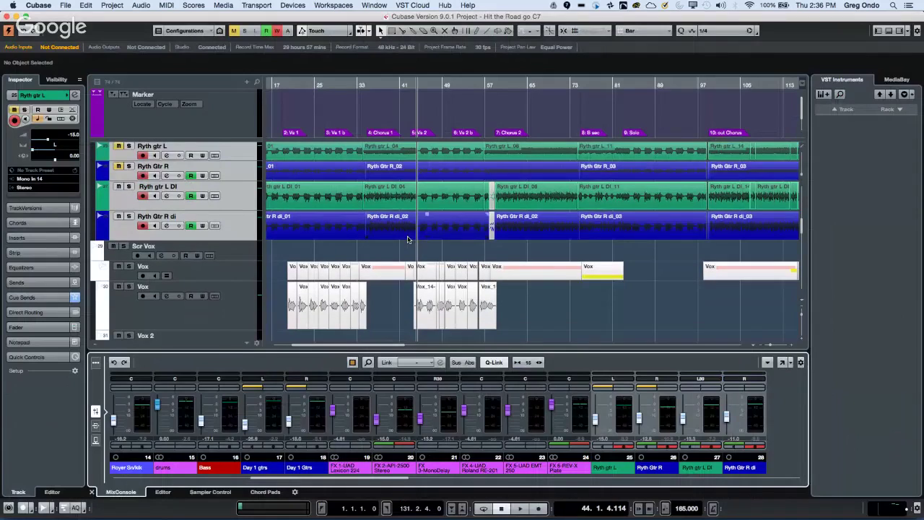
scroll(409, 237, down, 2)
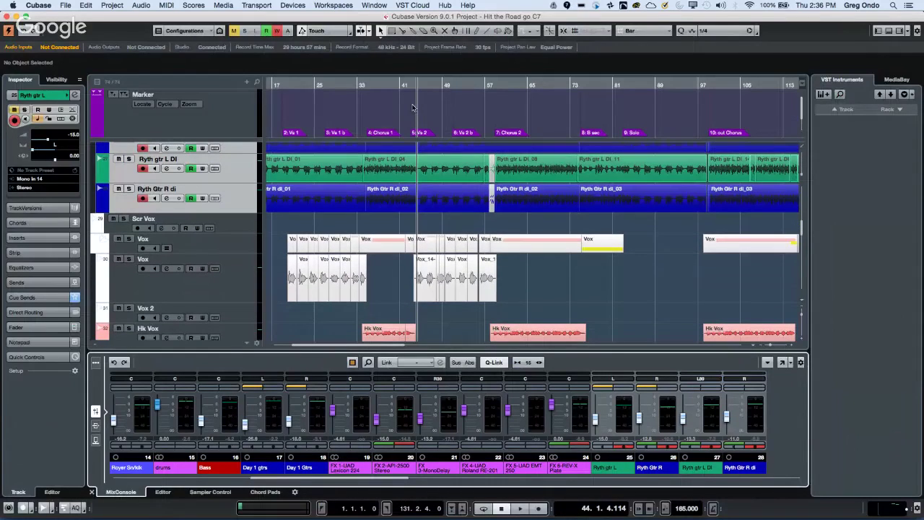
click(432, 85)
drag(433, 85, 428, 41)
scroll(648, 315, down, 1)
scroll(646, 316, down, 10)
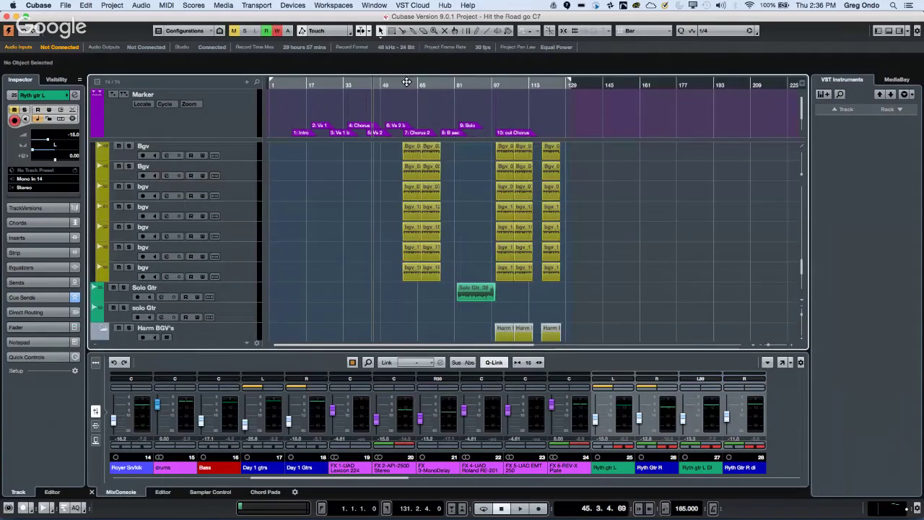
drag(406, 85, 405, 96)
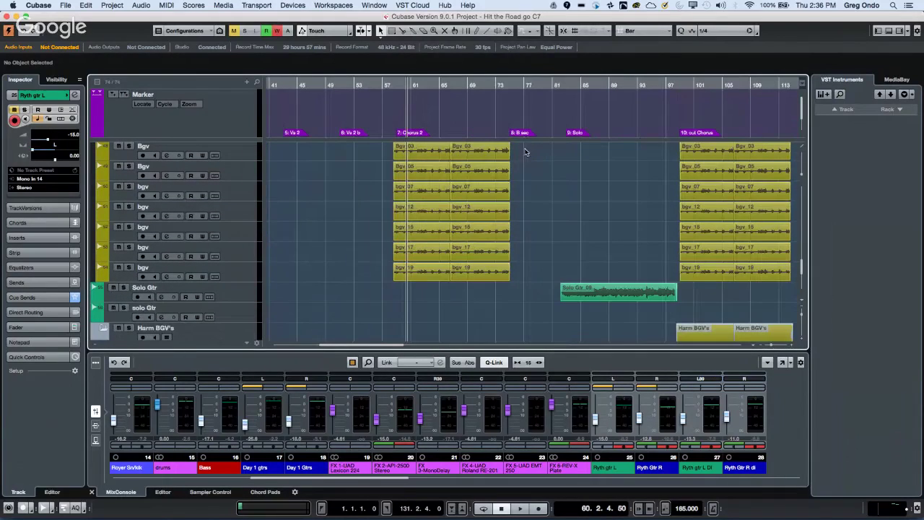
drag(525, 148, 480, 173)
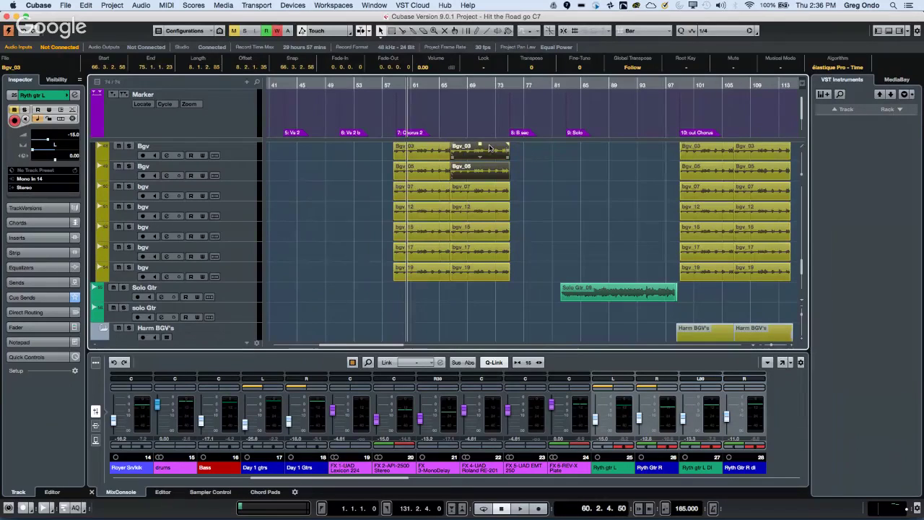
Enlarge the track heights of the two Bgv tracks holding Bgv_03 and Bgv_05 and magnify their waveforms around bar 67.
click(242, 158)
drag(241, 162, 236, 246)
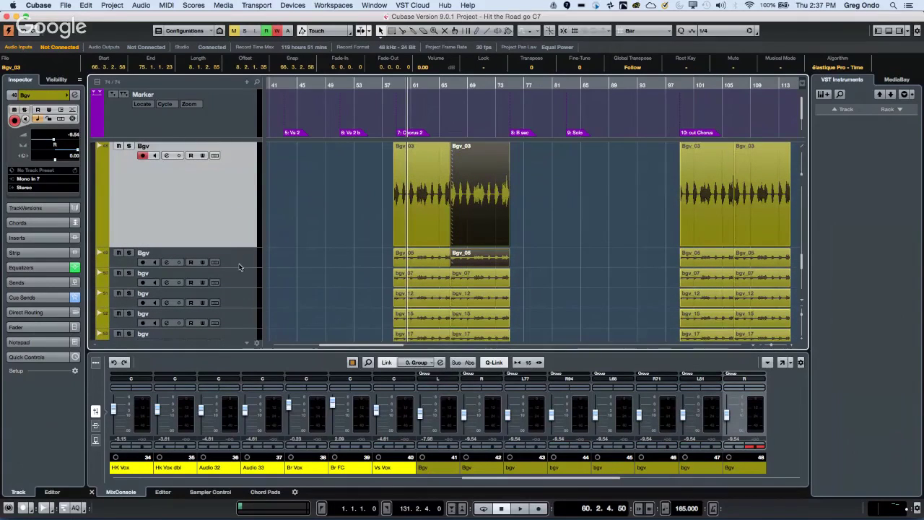
click(240, 269)
drag(240, 269, 232, 336)
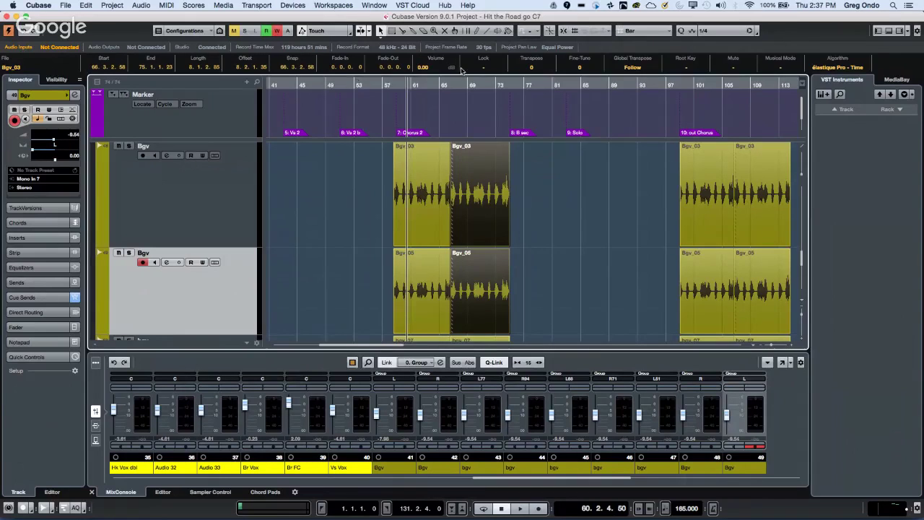
drag(462, 86, 459, 137)
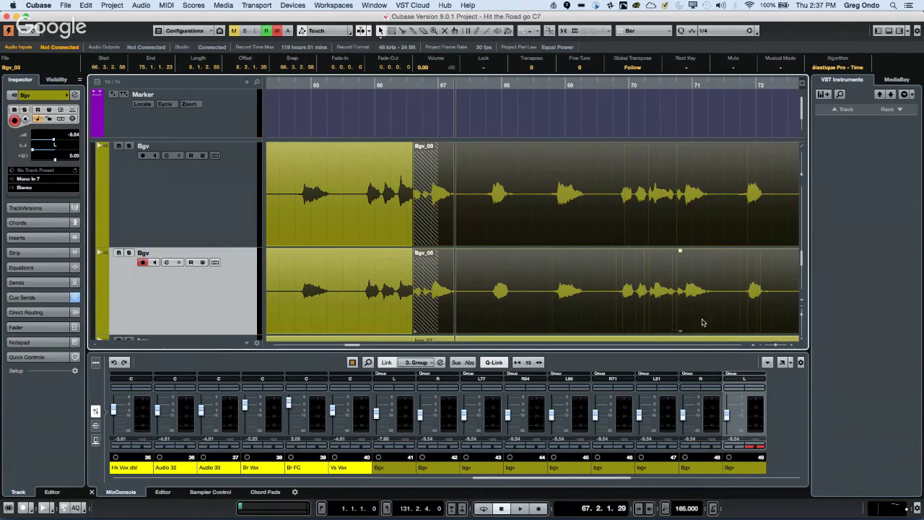
Convert the selected Bgv_03 and Bgv_05 events into audio parts.
click(144, 6)
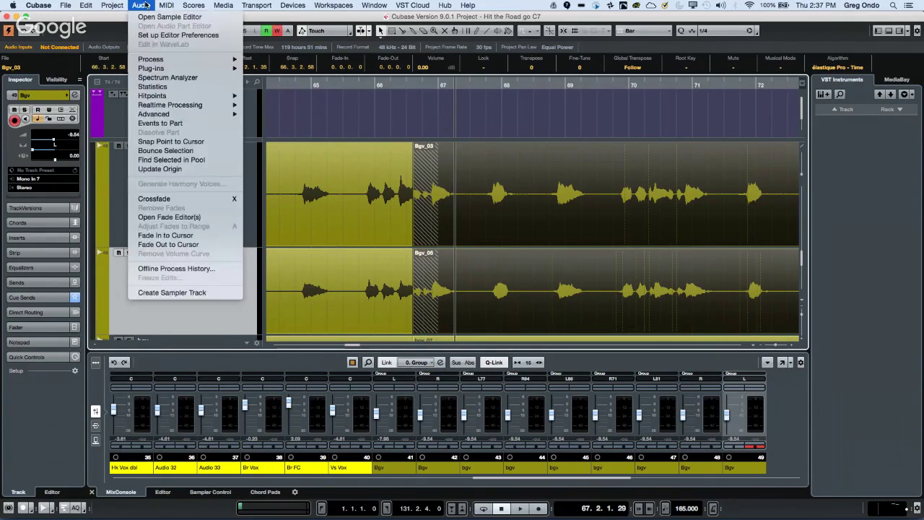
mouse_move(167, 102)
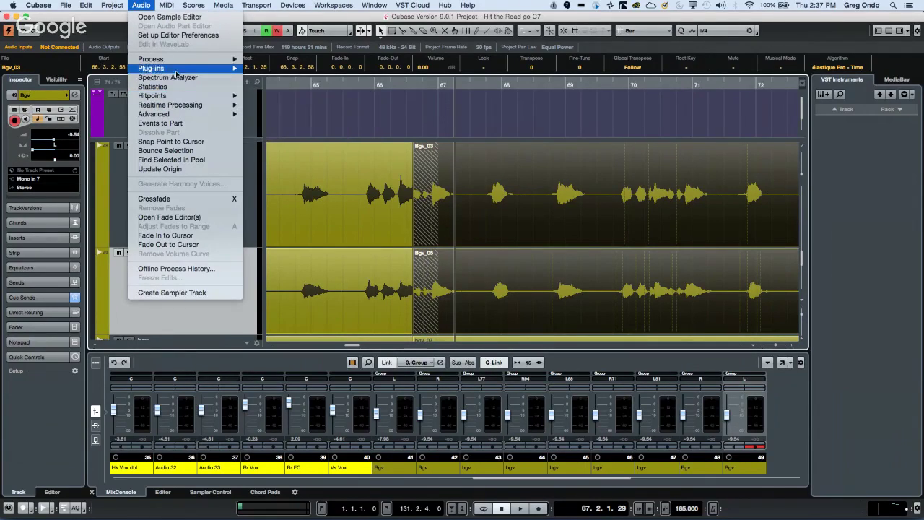
mouse_move(179, 59)
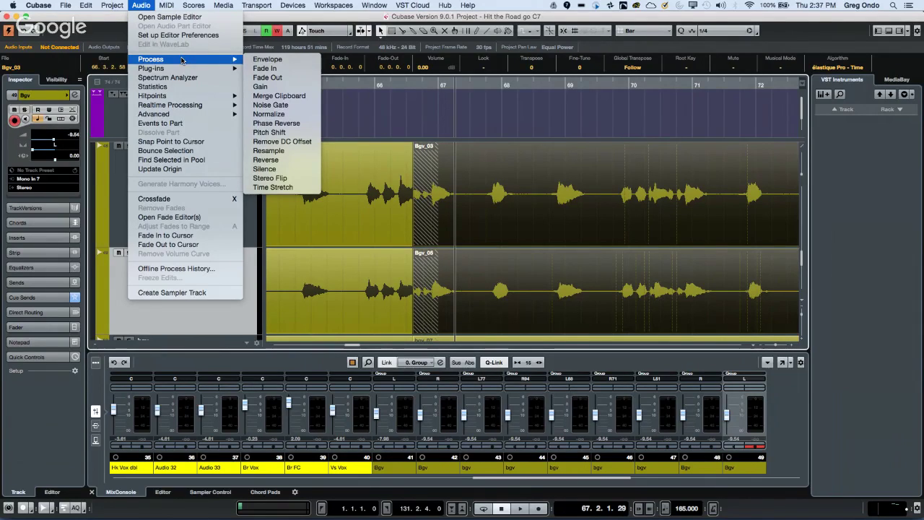
click(187, 123)
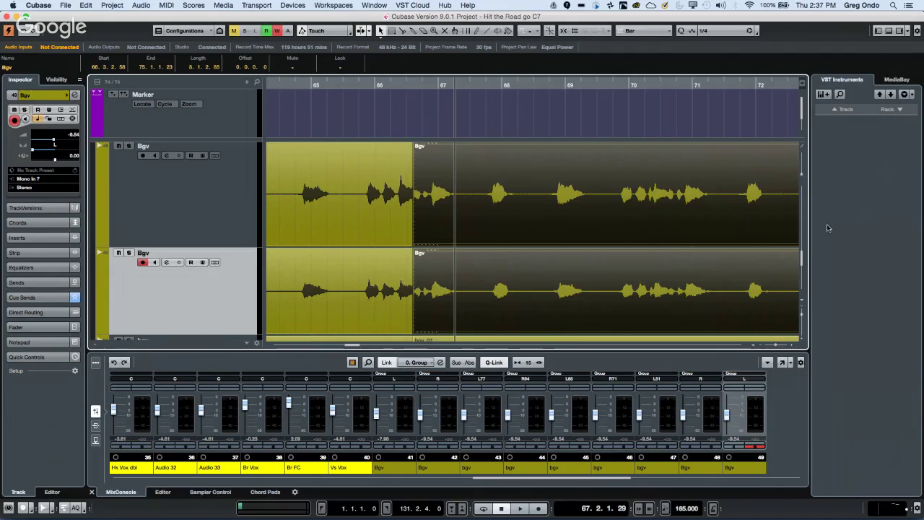
Compare the Bgv_03 and Bgv_05 waveforms around bar 70 in the Audio Part Editor, and close the editor.
double_click(618, 223)
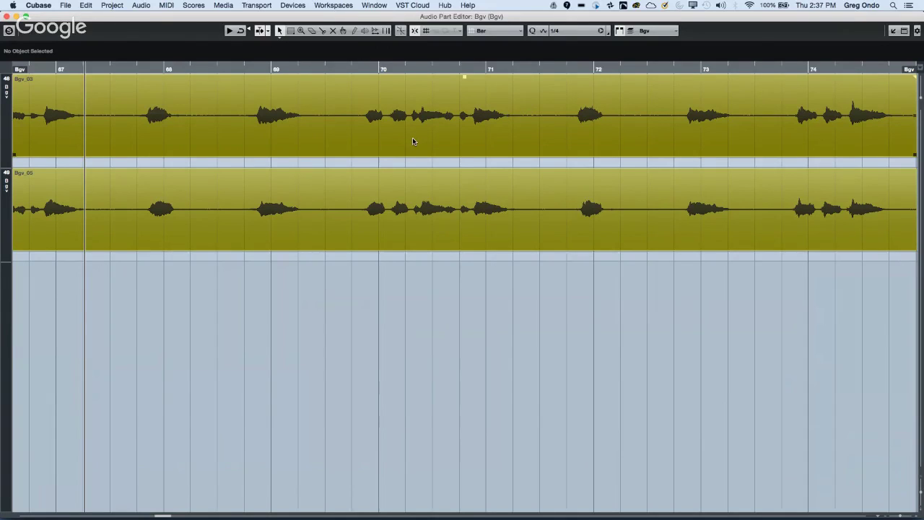
click(459, 222)
right_click(460, 221)
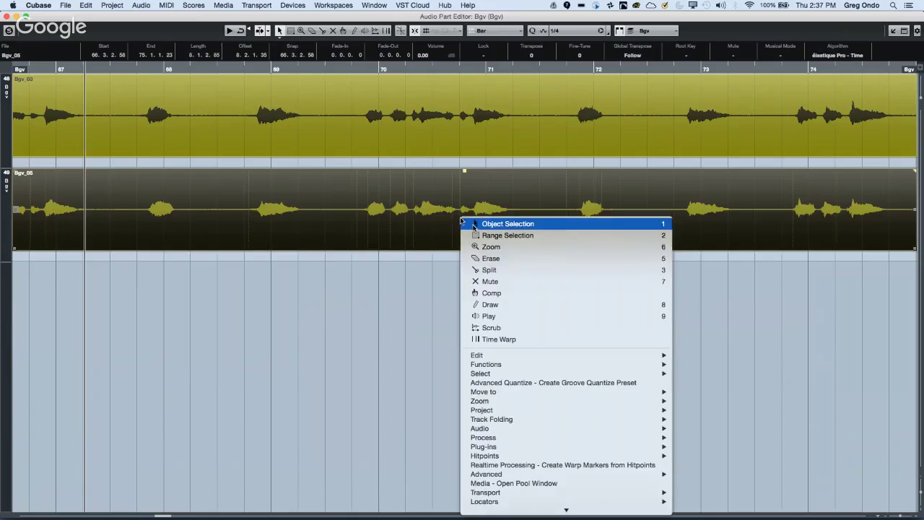
click(491, 245)
right_click(469, 217)
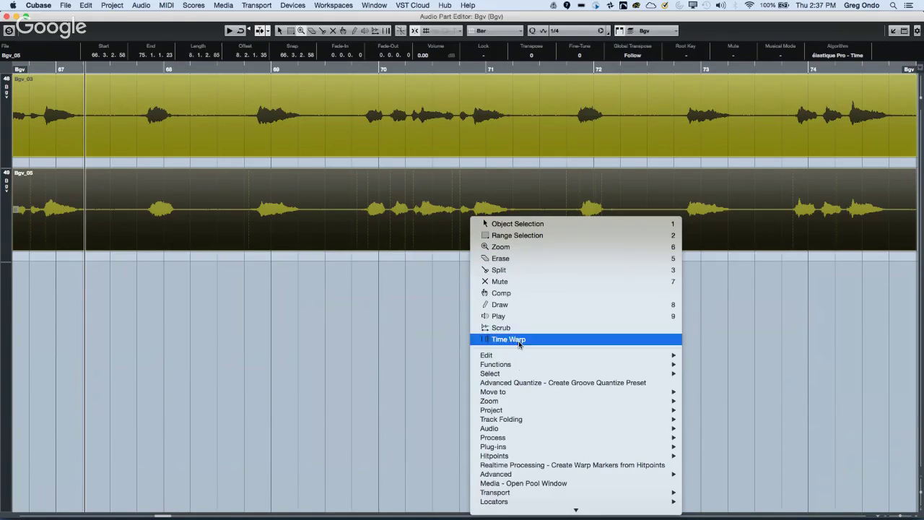
click(516, 235)
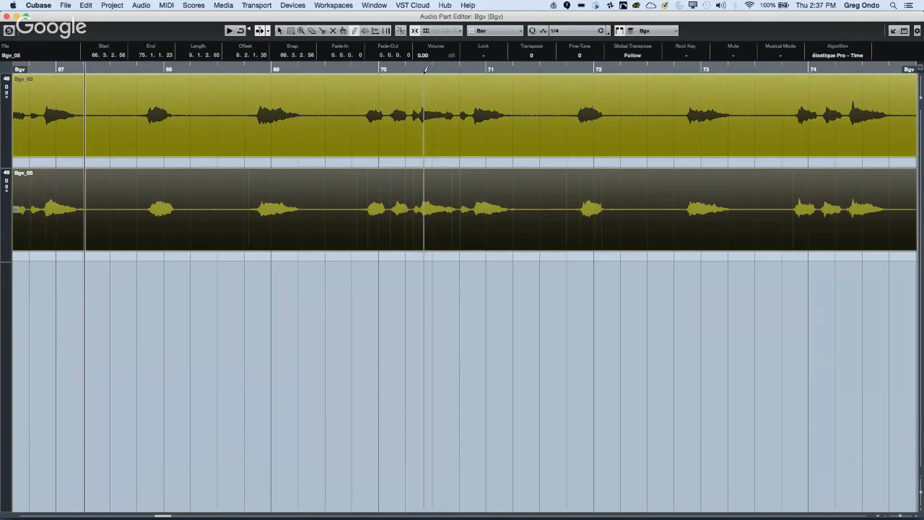
drag(424, 70, 359, 72)
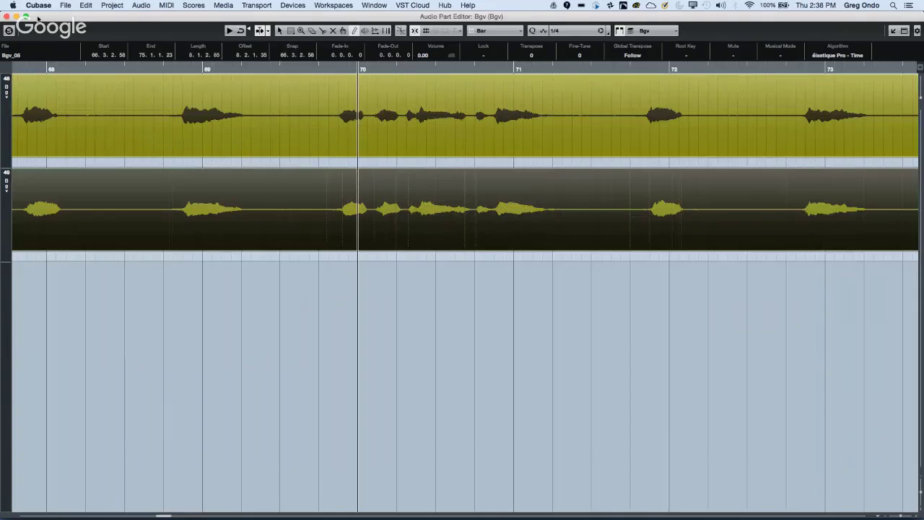
key(Return)
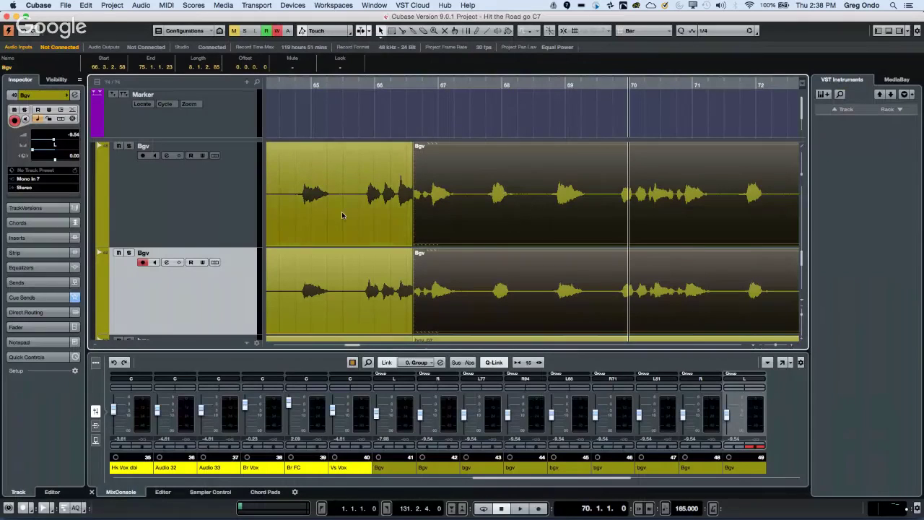
Dissolve the two selected Bgv audio parts back into separate events.
click(114, 9)
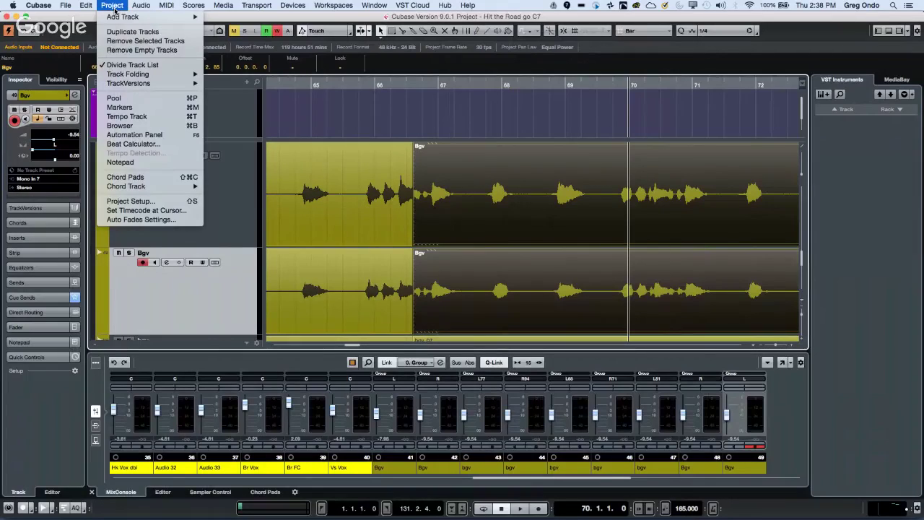
mouse_move(141, 6)
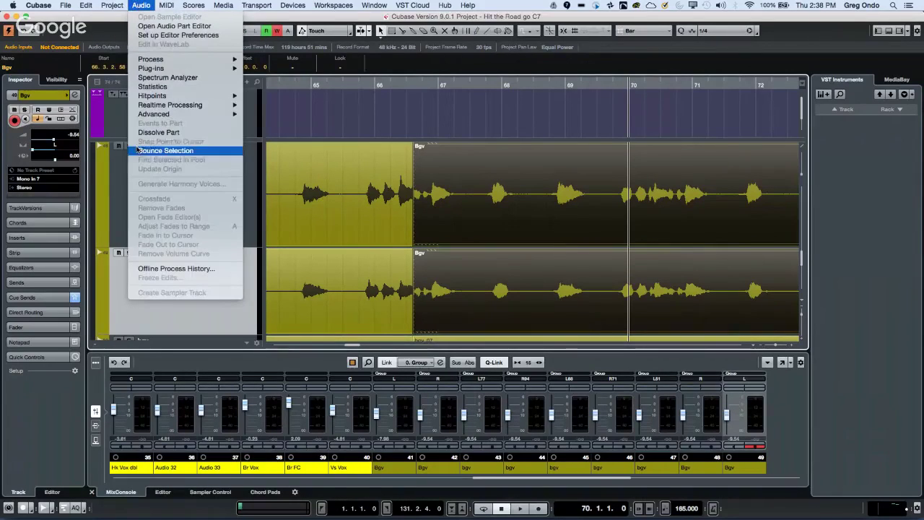
click(166, 132)
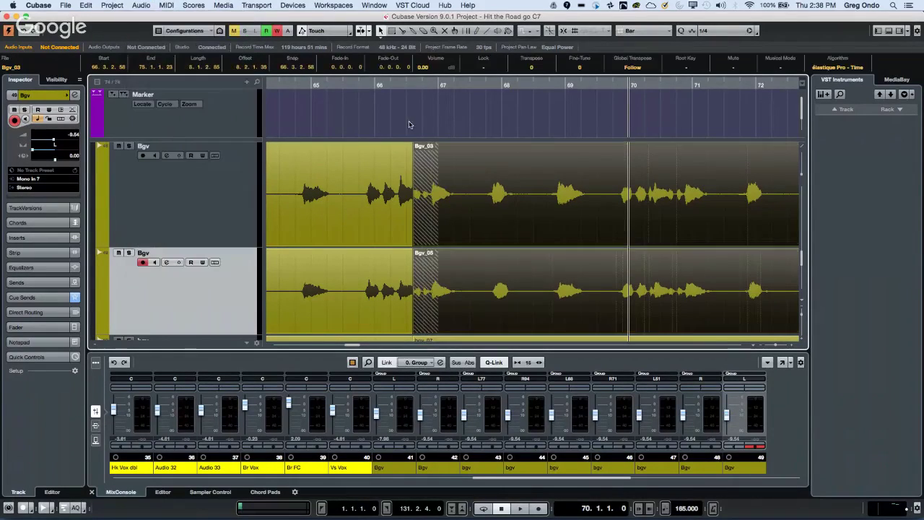
Open the Bgv_03 event in a separate Sample Editor window, close it, and show the event in the lower-zone editor instead.
click(456, 125)
double_click(486, 197)
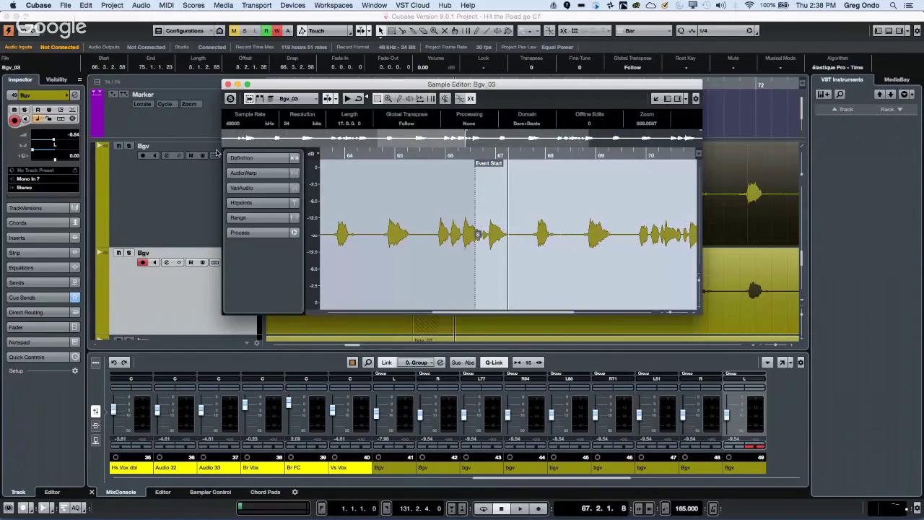
click(228, 85)
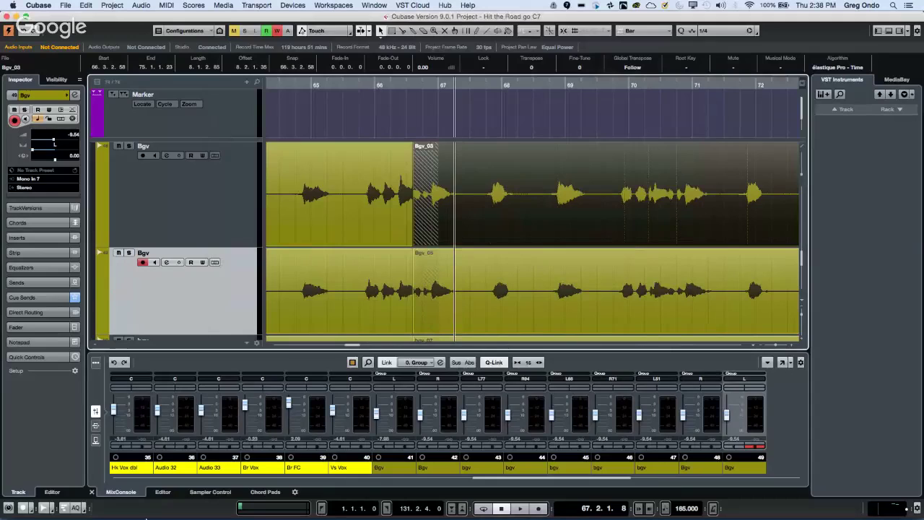
click(160, 492)
click(542, 200)
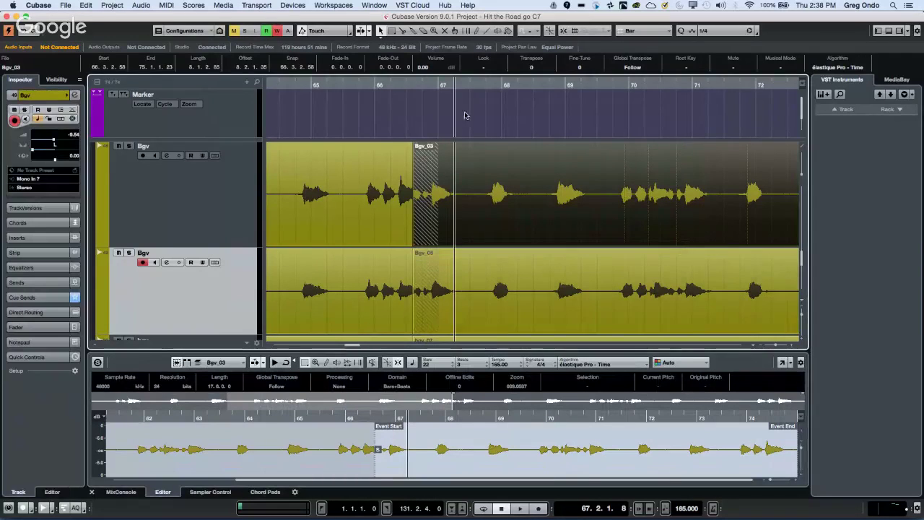
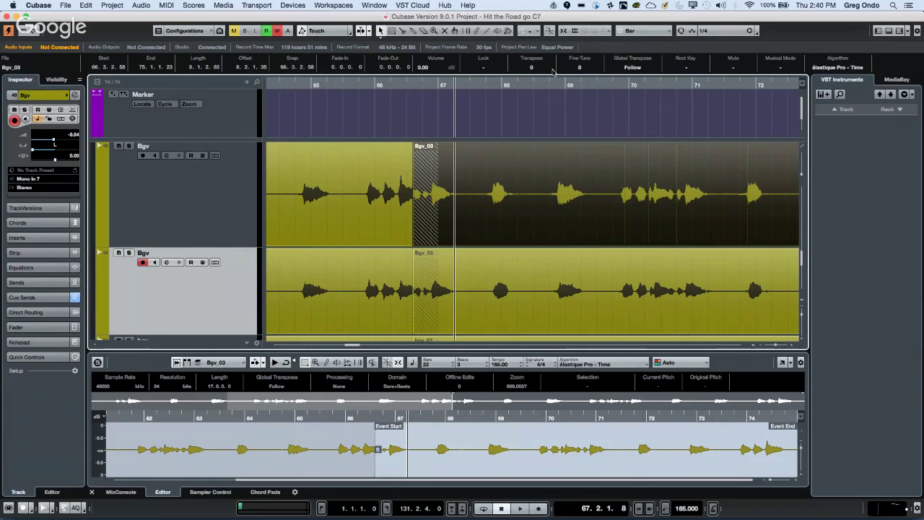
Review the color preferences for rulers, track type defaults, project, editors, MixConsole and general focus zones, and cancel the Preferences.
click(40, 6)
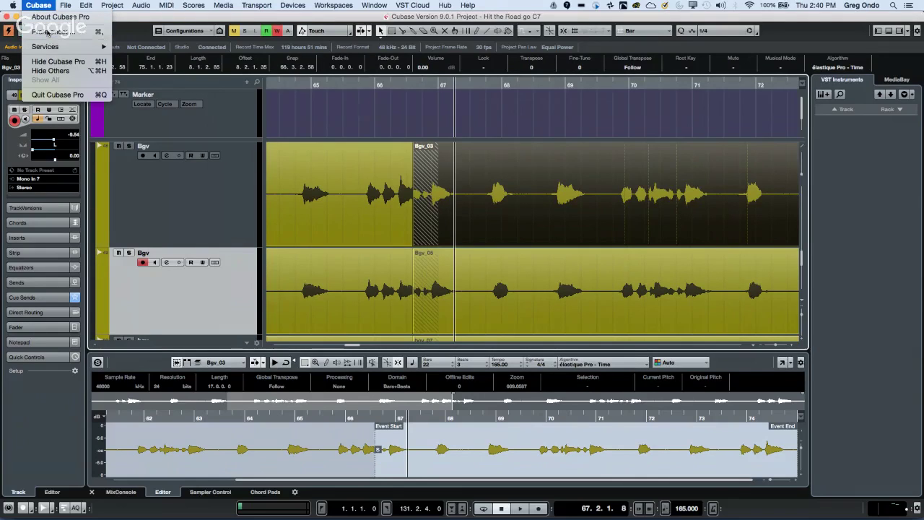
click(46, 32)
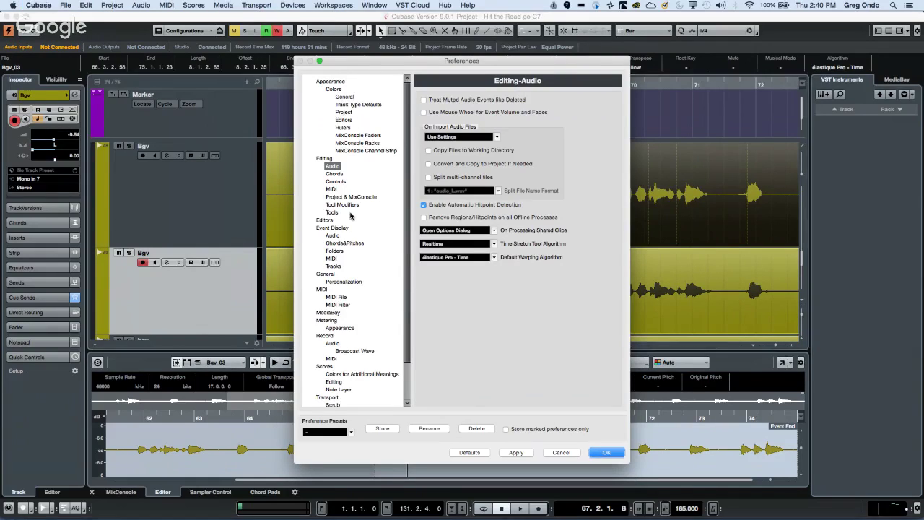
click(343, 127)
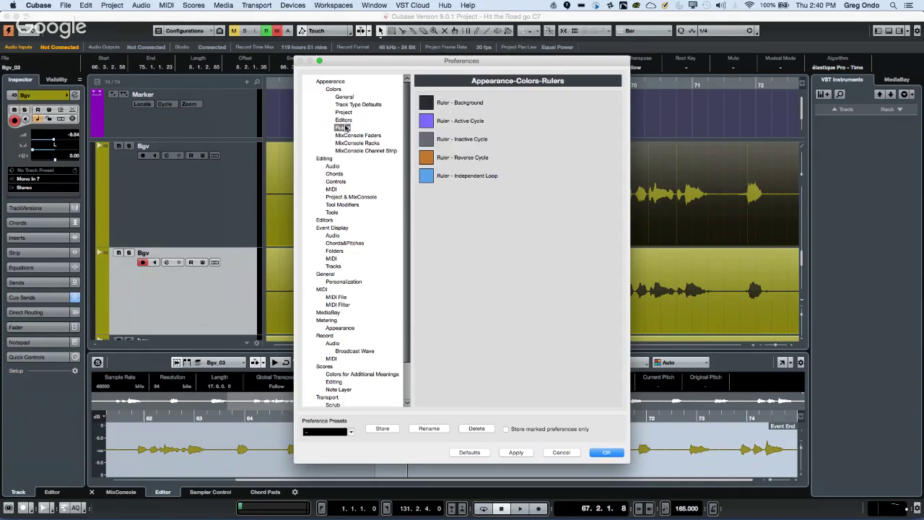
click(348, 104)
click(345, 97)
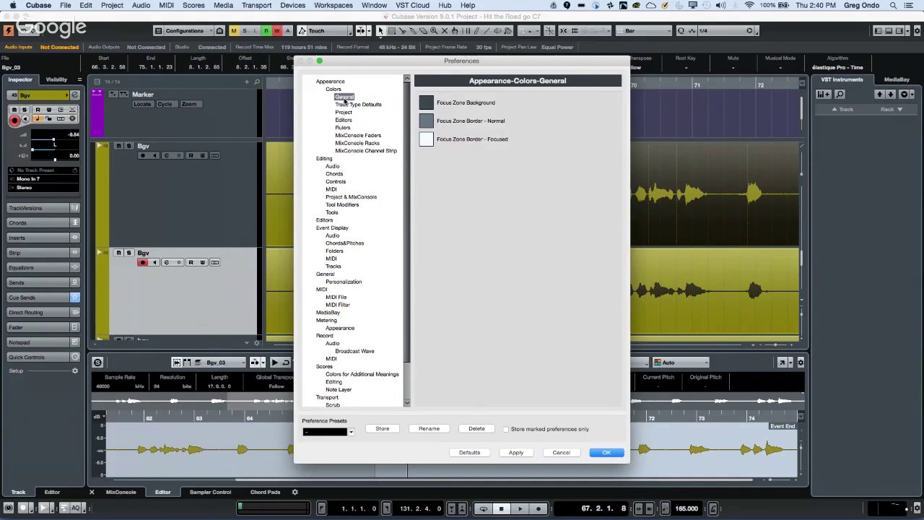
click(345, 112)
click(355, 142)
click(355, 151)
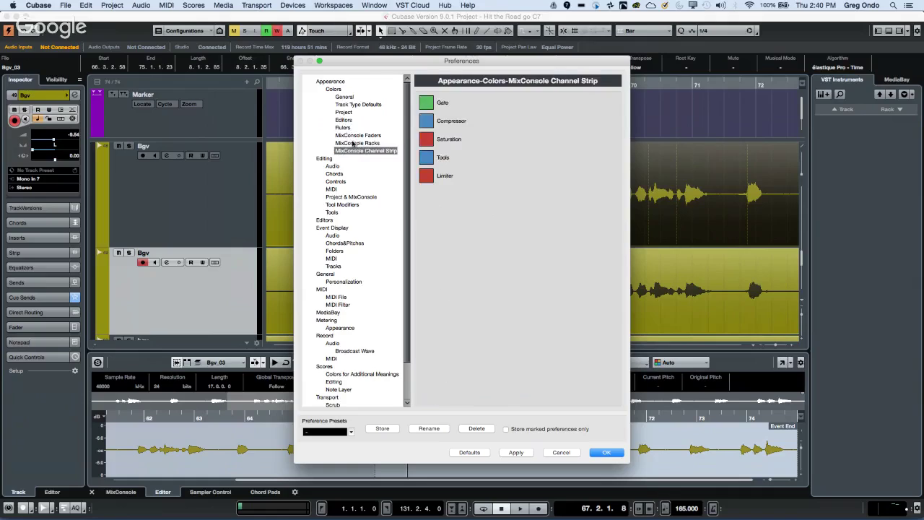
click(348, 135)
click(344, 120)
click(350, 104)
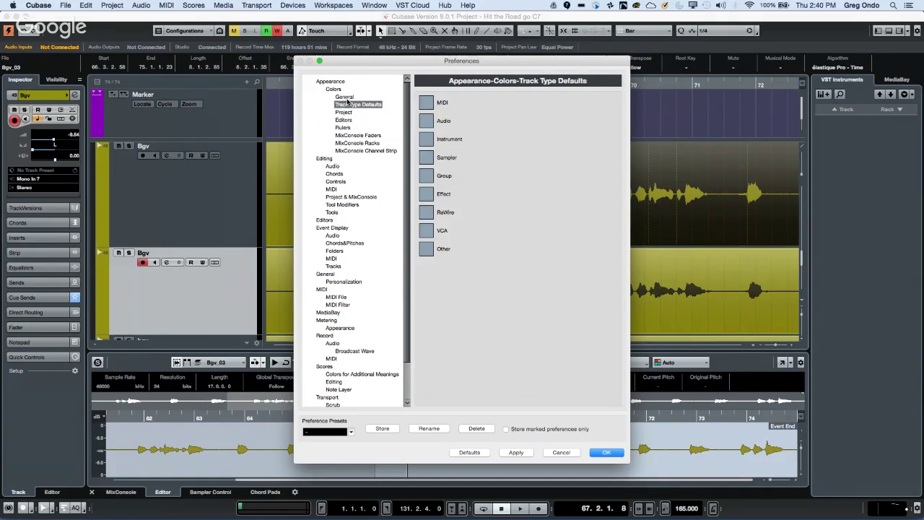
click(344, 96)
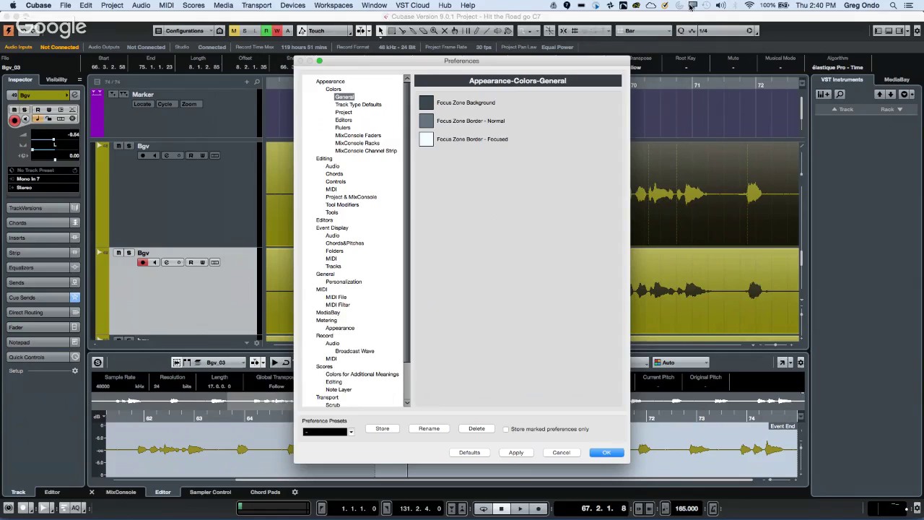
click(563, 451)
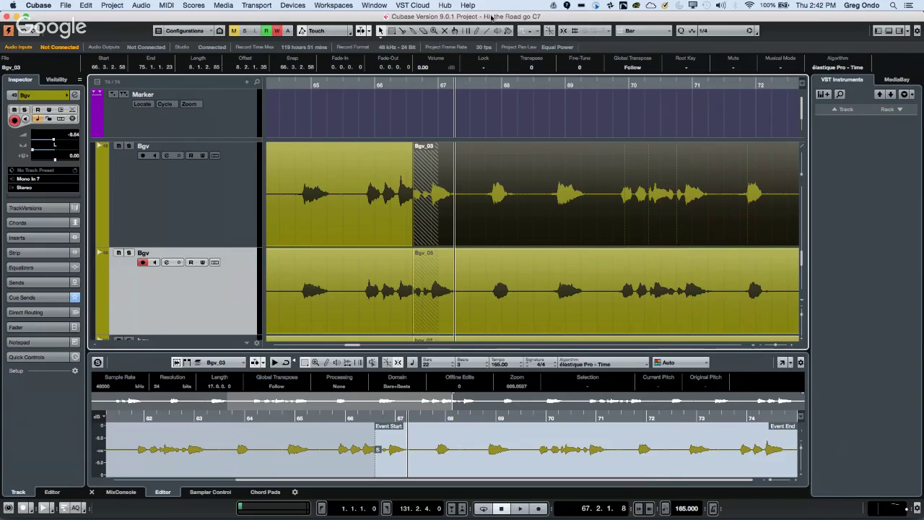
Start a new empty project from the Hub and bring up the choice of its project folder.
key(g)
key(g)
key(g)
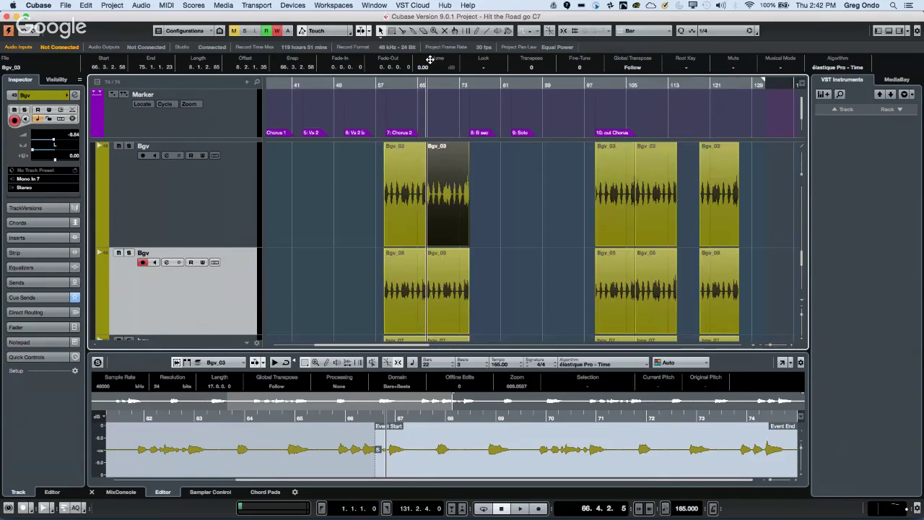
click(65, 6)
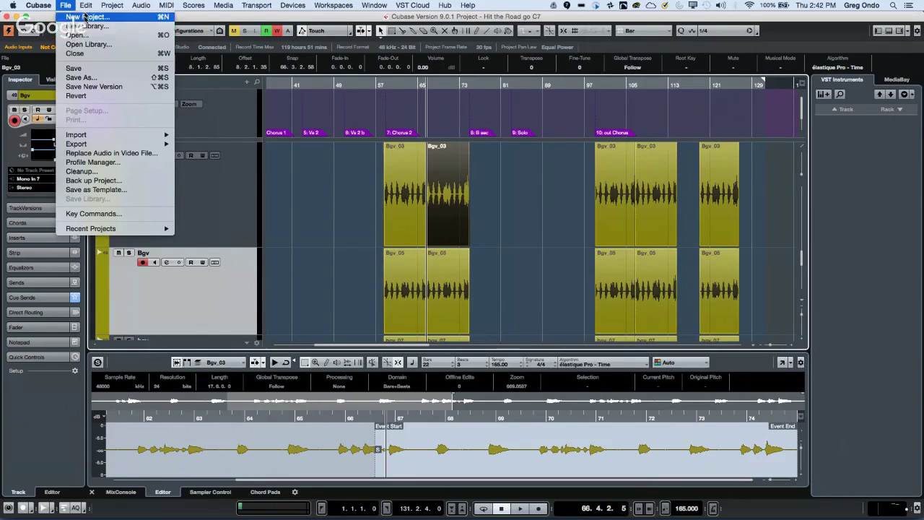
click(85, 17)
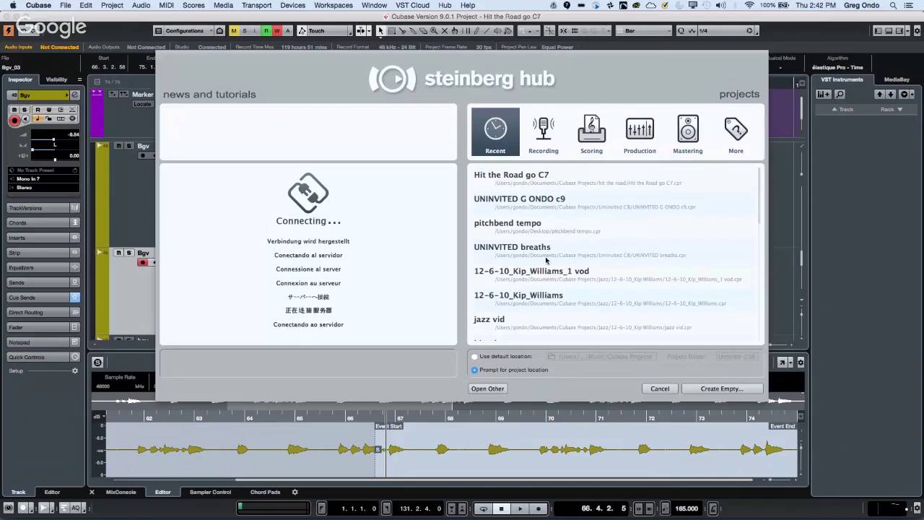
click(721, 389)
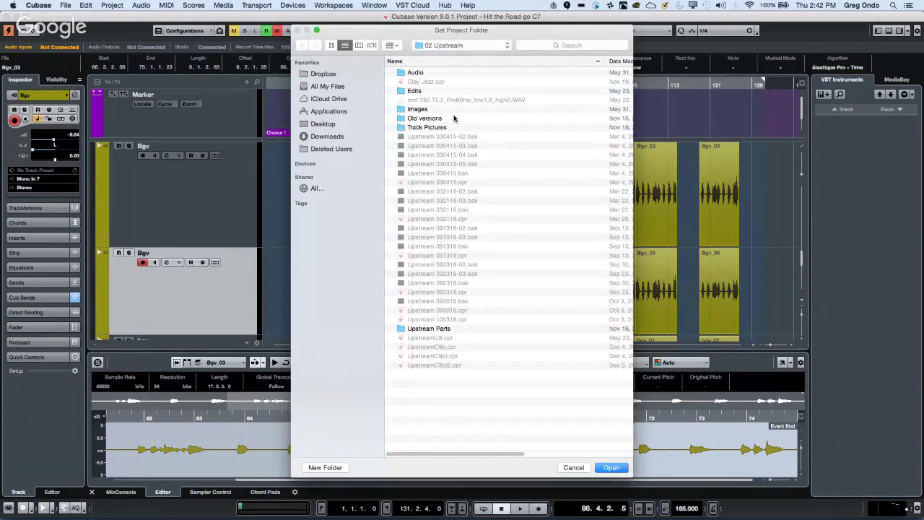
Browse to the Cubase Projects folder inside the home folder's Documents for the new project's location.
double_click(422, 121)
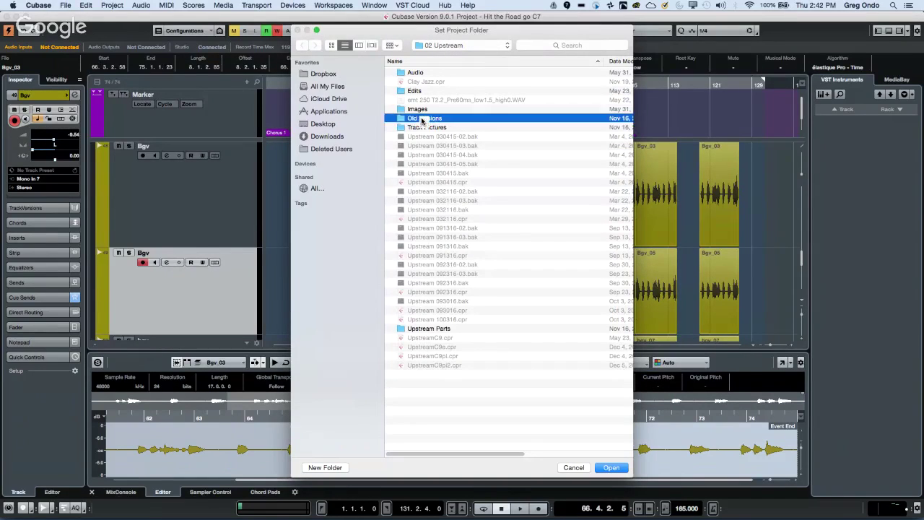
click(435, 47)
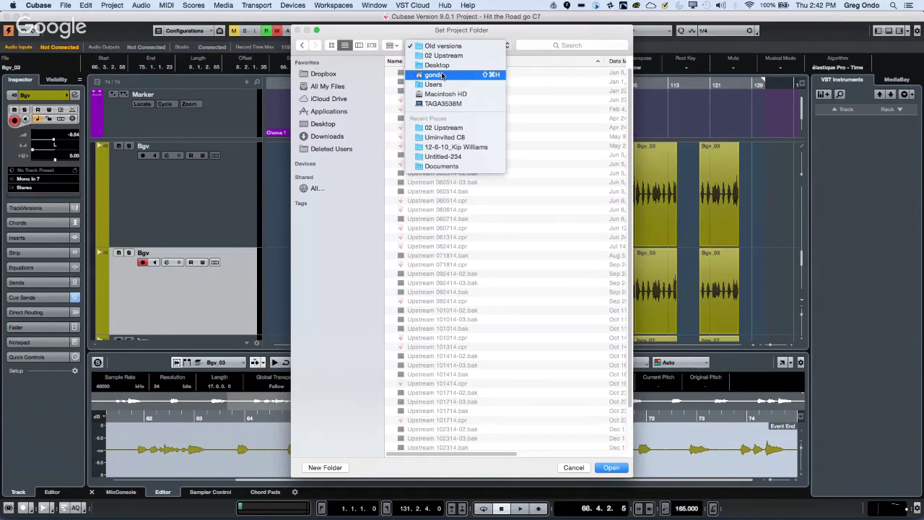
click(442, 76)
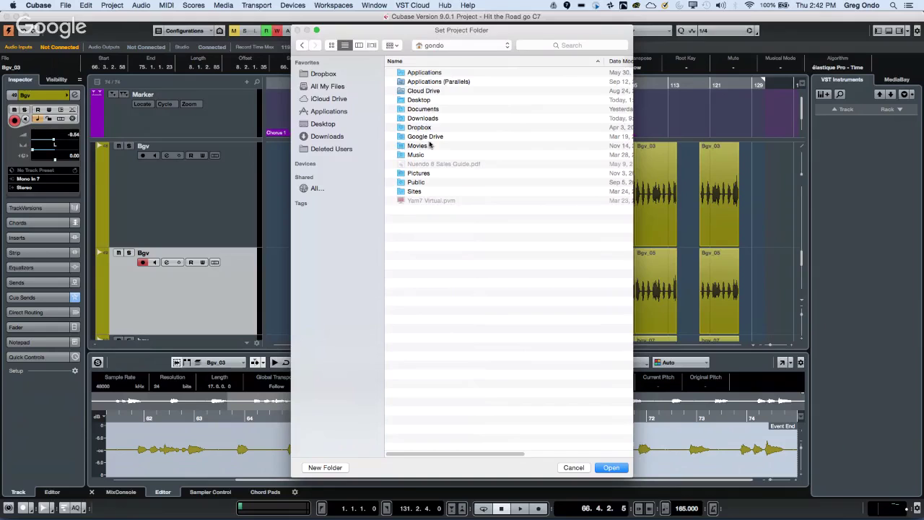
double_click(425, 108)
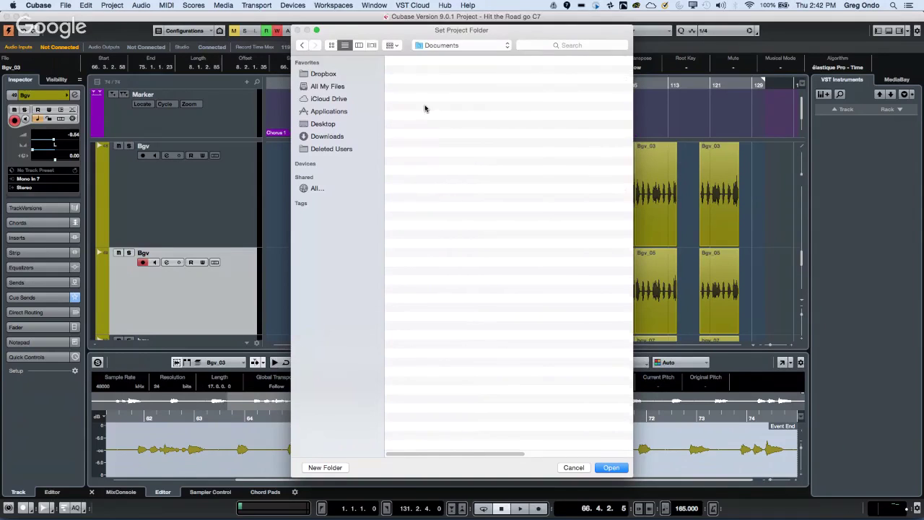
scroll(484, 238, down, 3)
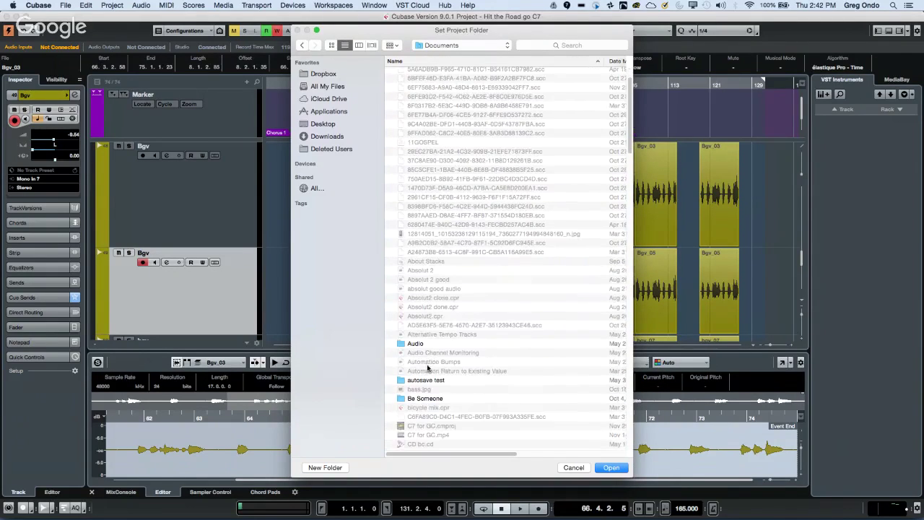
scroll(433, 372, down, 15)
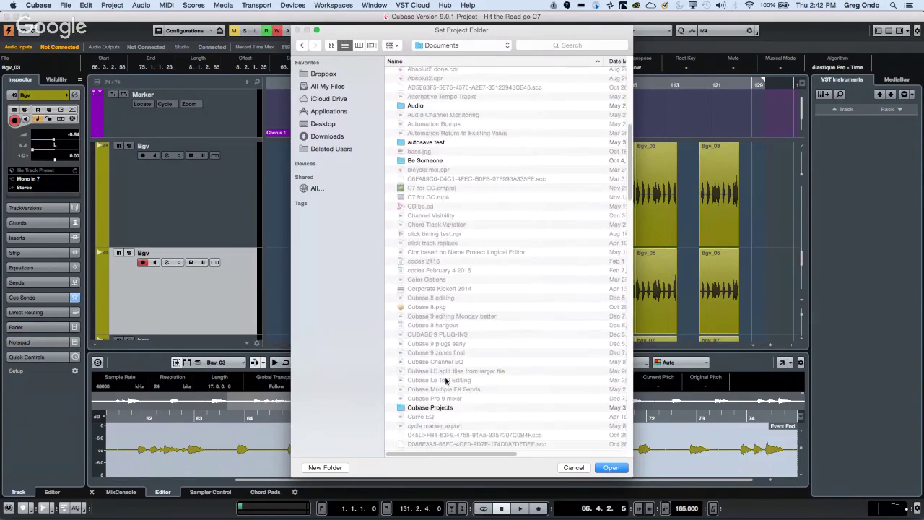
double_click(435, 407)
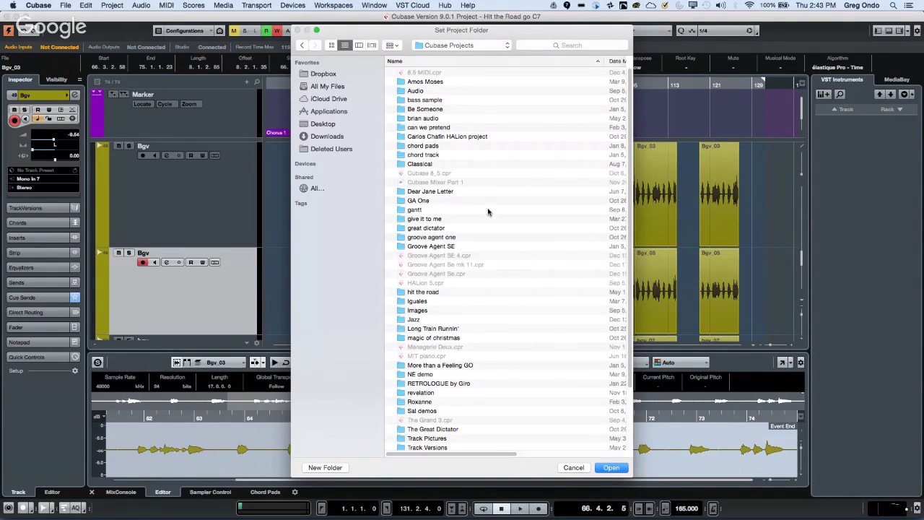
Set the Audio folder of the session inside the Jazz folder as the new project's folder.
double_click(416, 321)
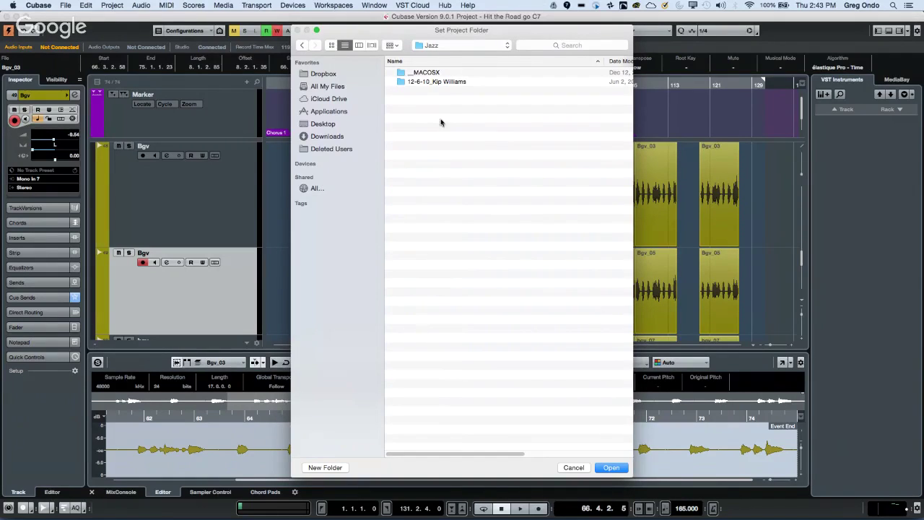
click(426, 84)
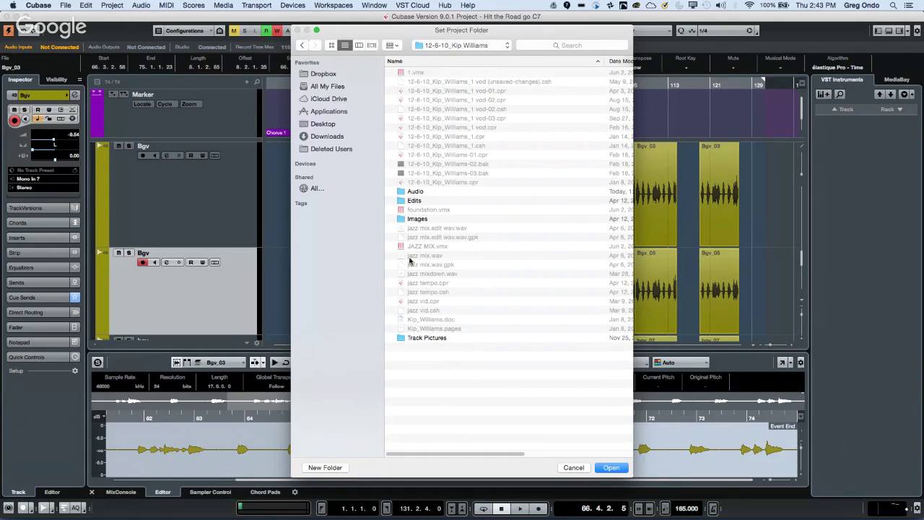
double_click(417, 192)
scroll(468, 260, down, 5)
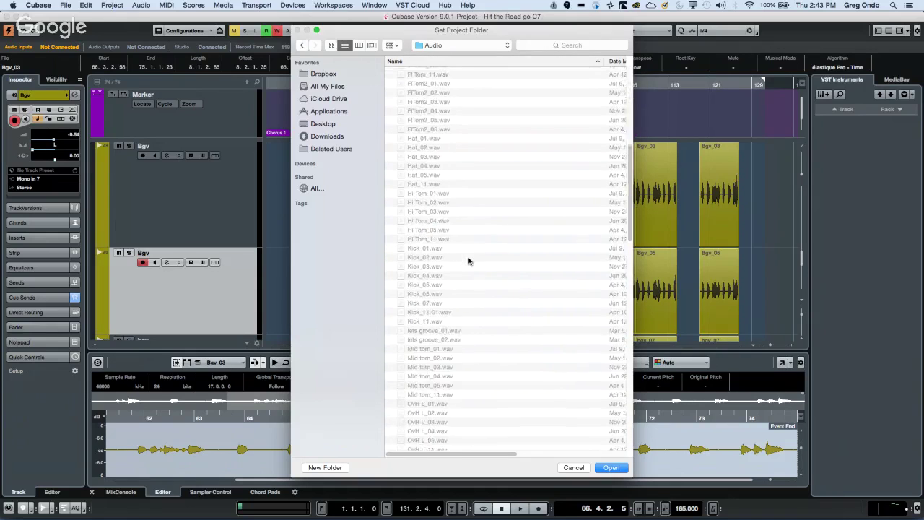
scroll(467, 260, down, 15)
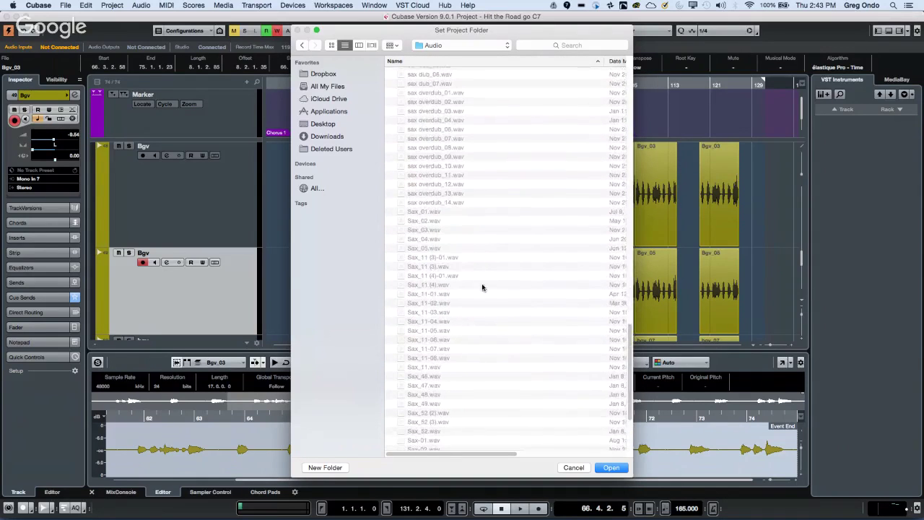
click(612, 468)
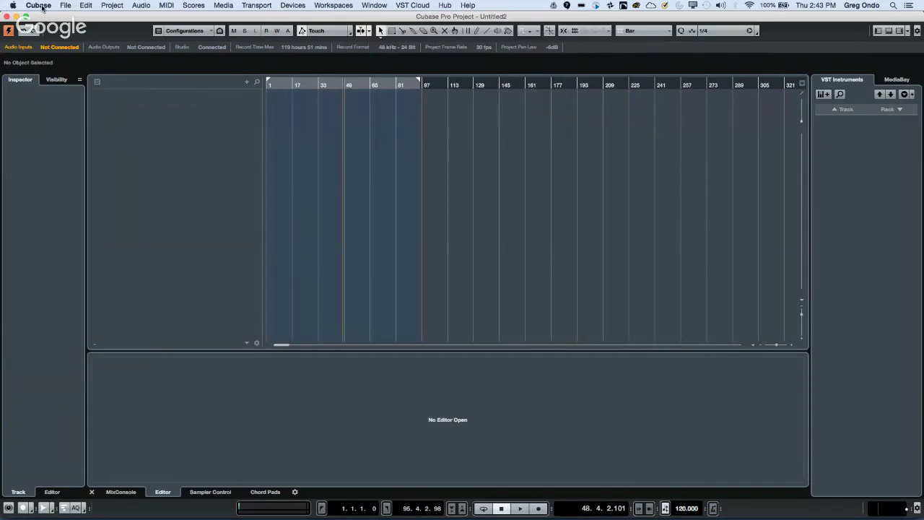
Start an audio file import and show the available folder locations for finding the source files.
click(64, 6)
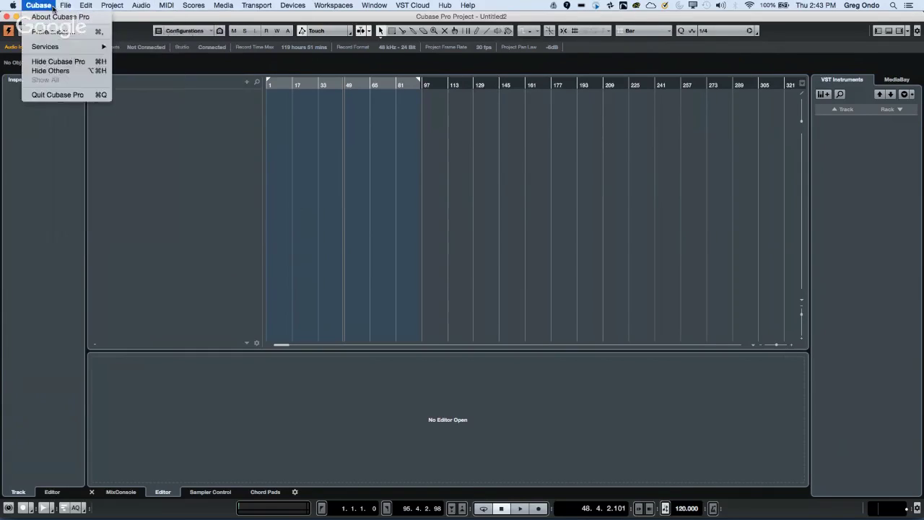
mouse_move(43, 6)
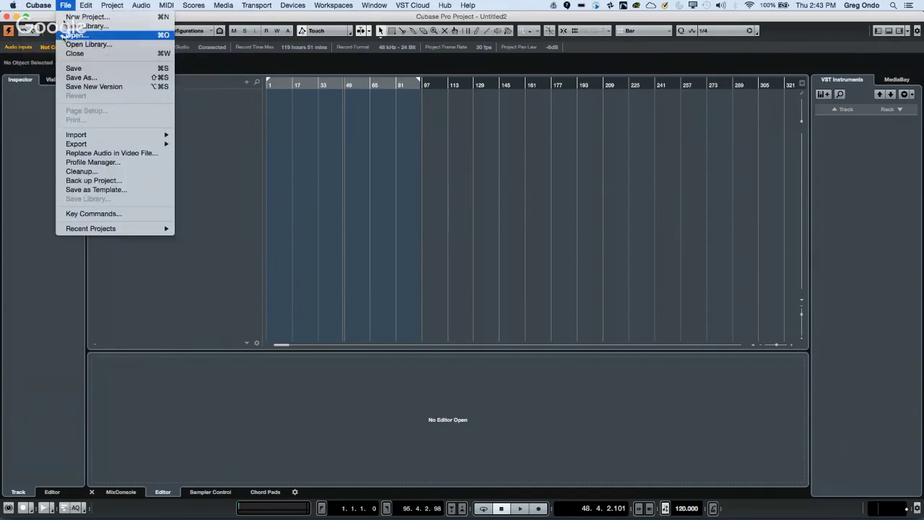
mouse_move(101, 136)
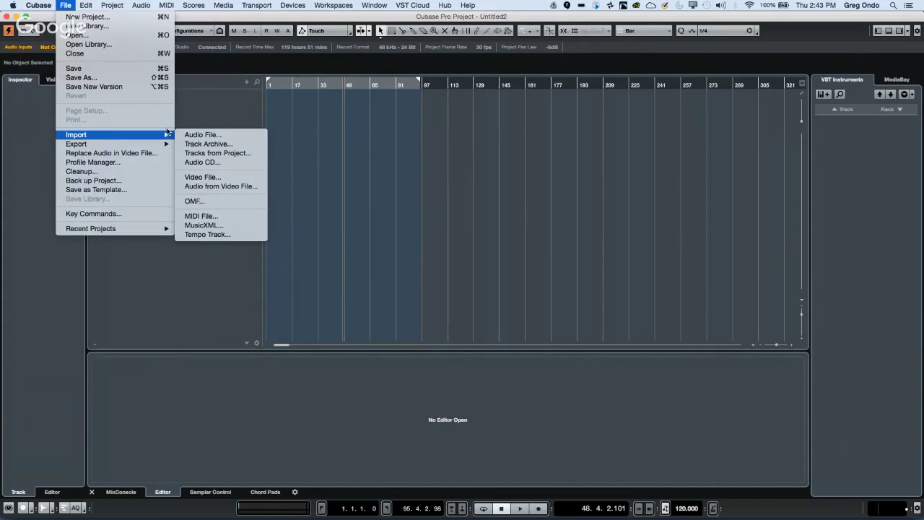
click(204, 135)
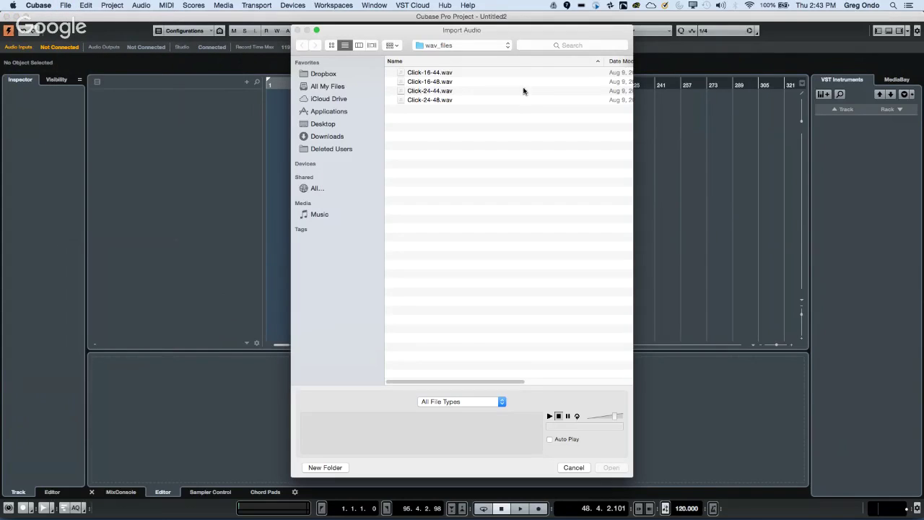
click(458, 45)
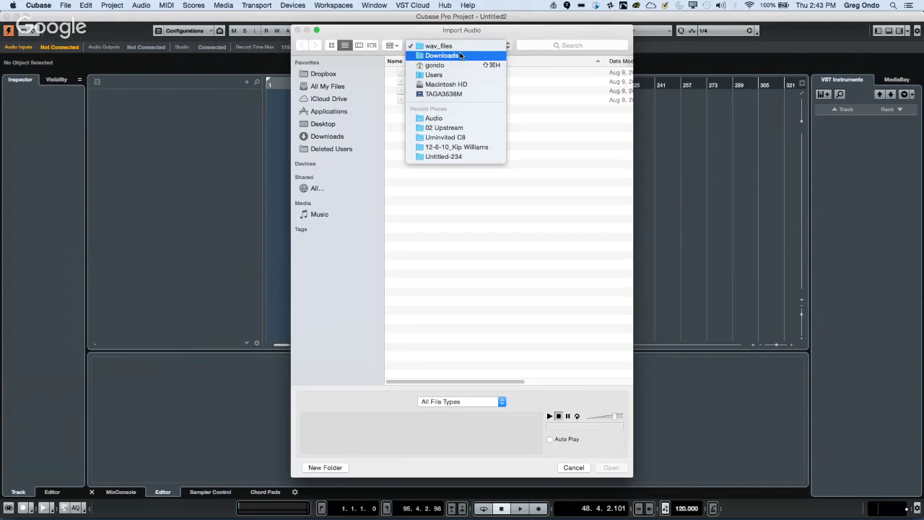
Navigate the Import Audio dialog to the WaveLab Audio files folder inside Documents > Cubase Projects.
click(458, 65)
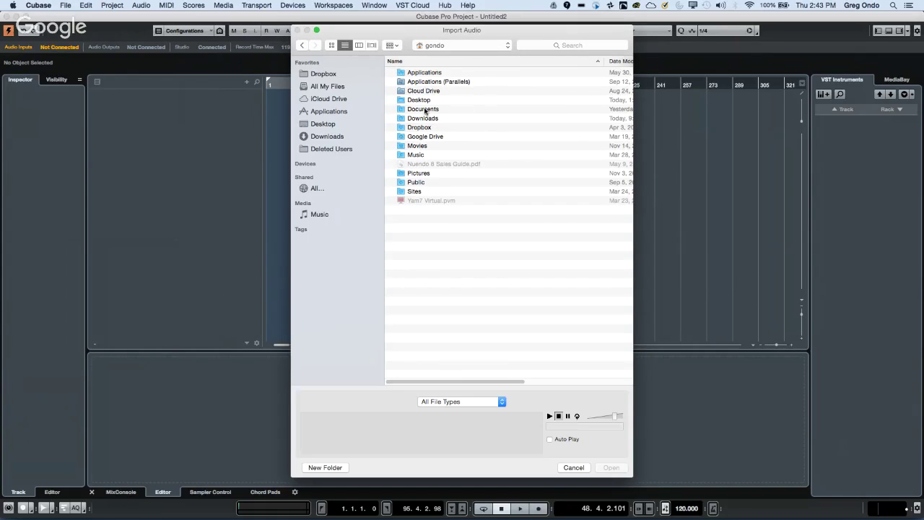
double_click(425, 109)
scroll(470, 200, down, 5)
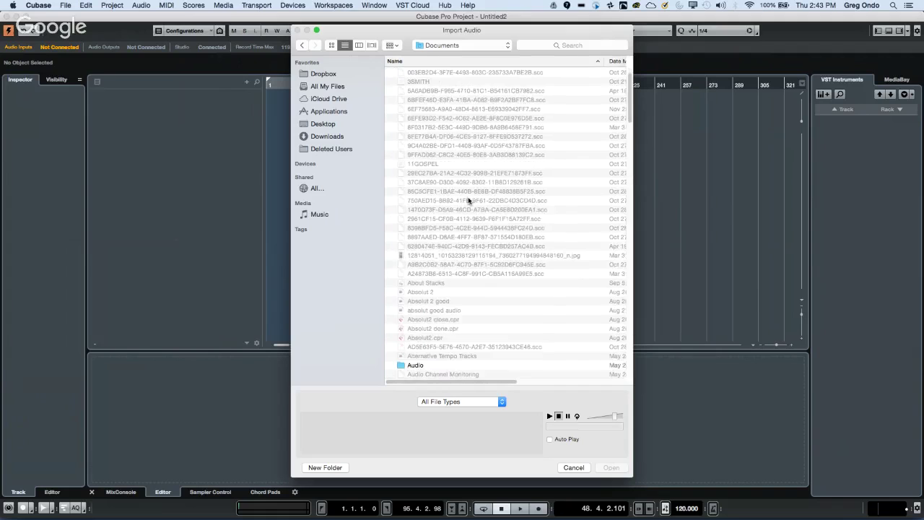
scroll(469, 195, down, 5)
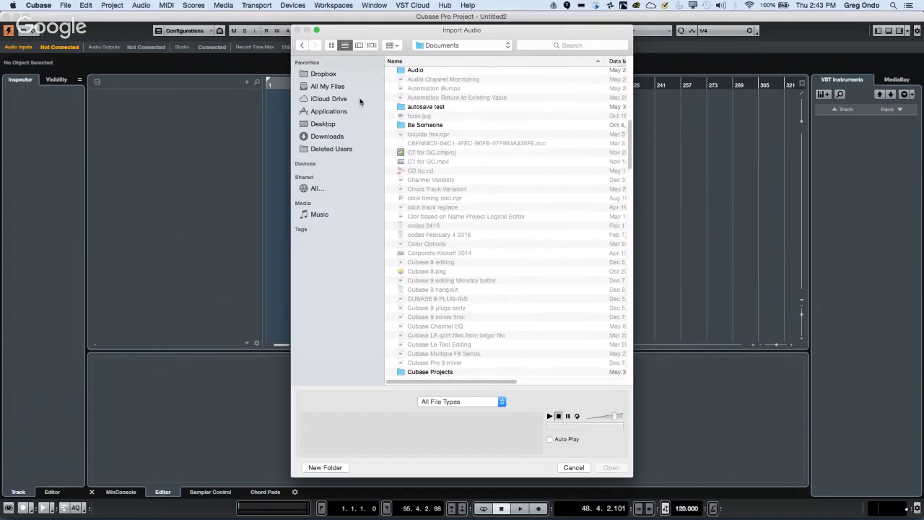
scroll(457, 169, down, 2)
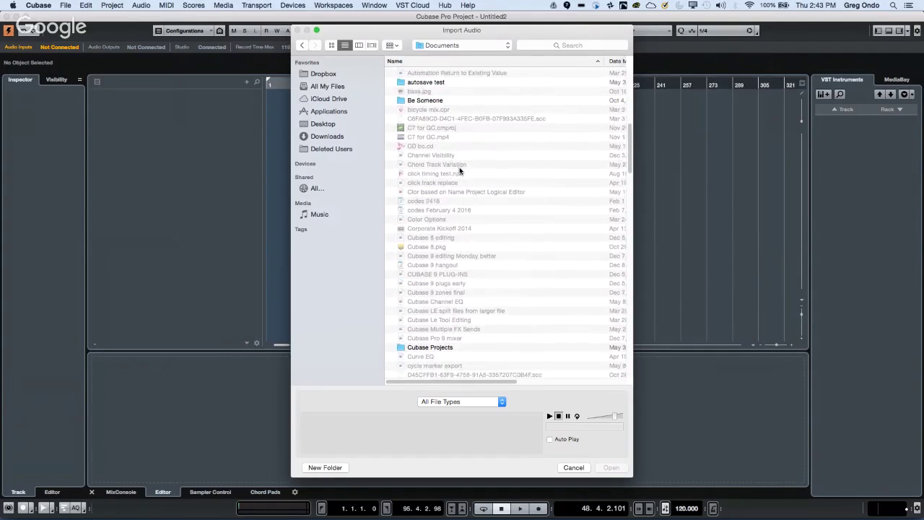
double_click(432, 350)
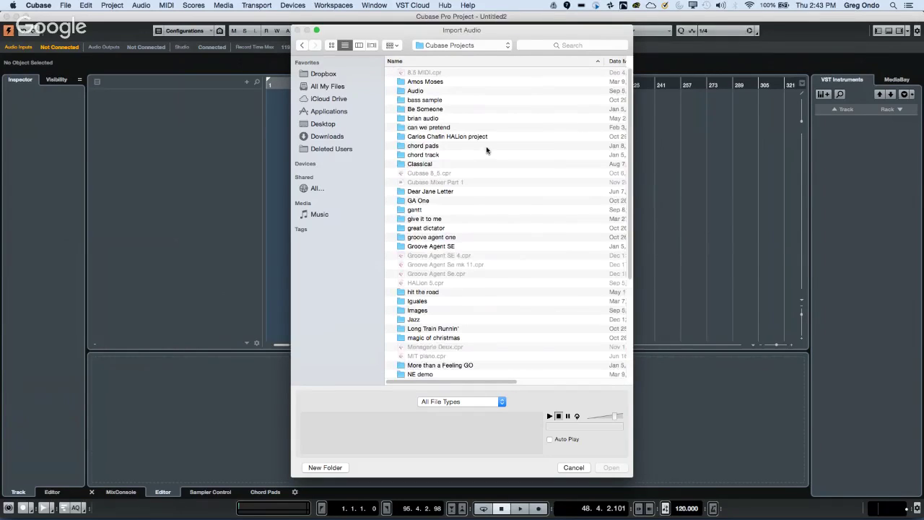
scroll(486, 152, down, 5)
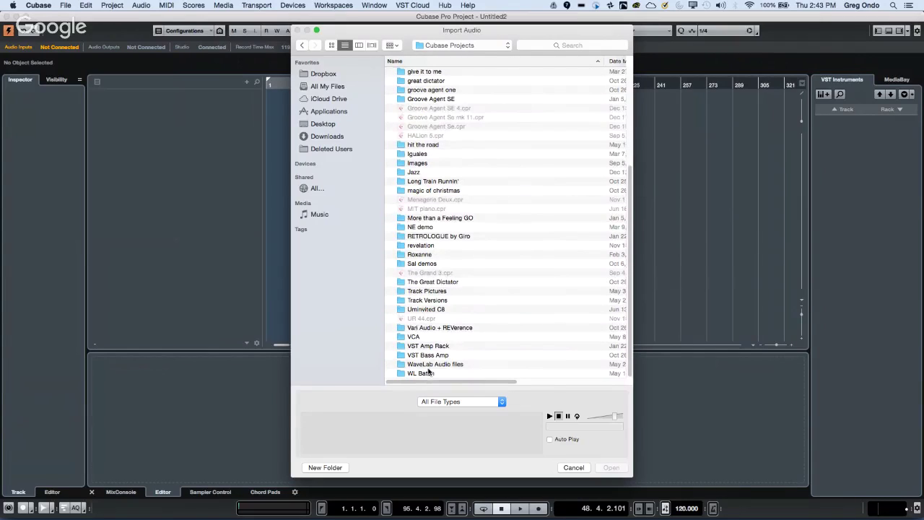
double_click(430, 366)
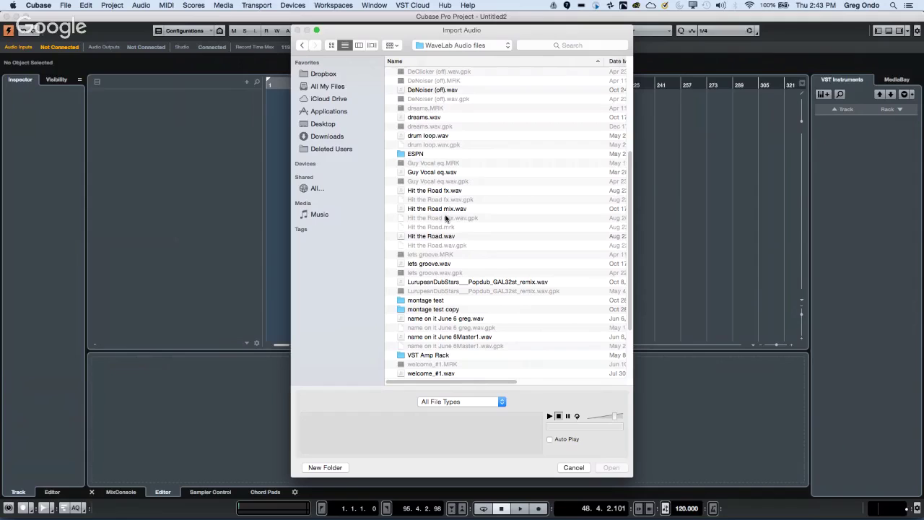
Import dreams.wav into the project and select its audio event.
scroll(447, 147, down, 2)
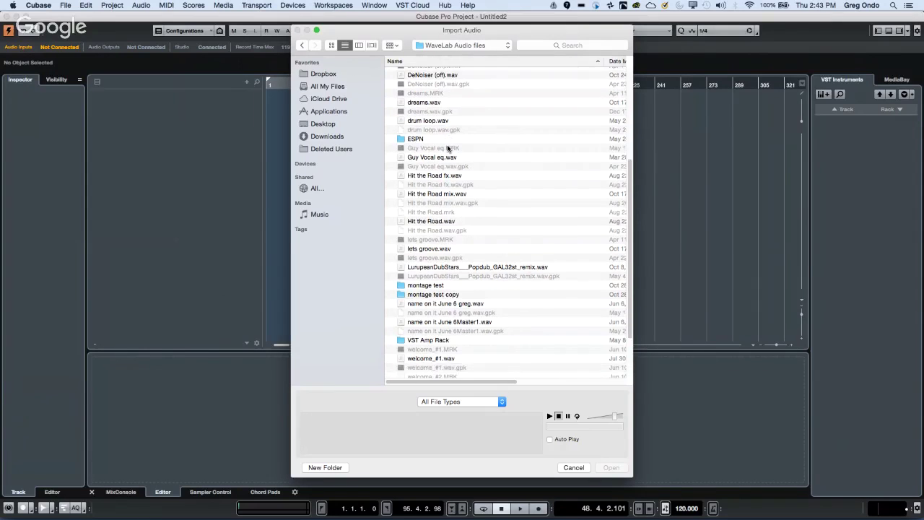
scroll(447, 148, down, 2)
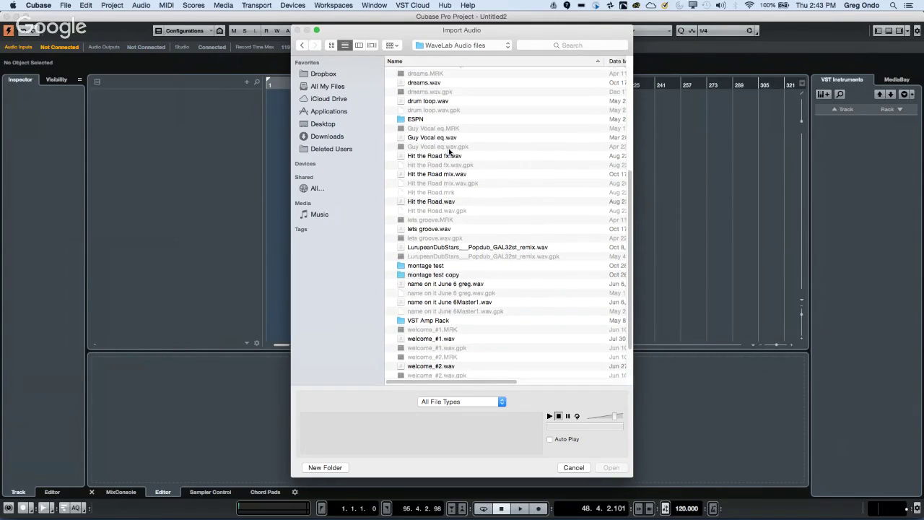
scroll(448, 151, down, 3)
scroll(448, 153, up, 10)
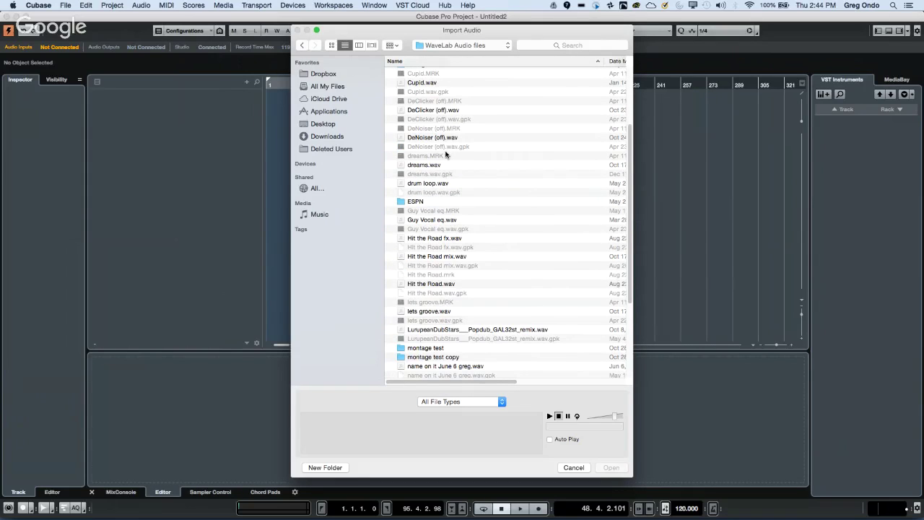
double_click(424, 165)
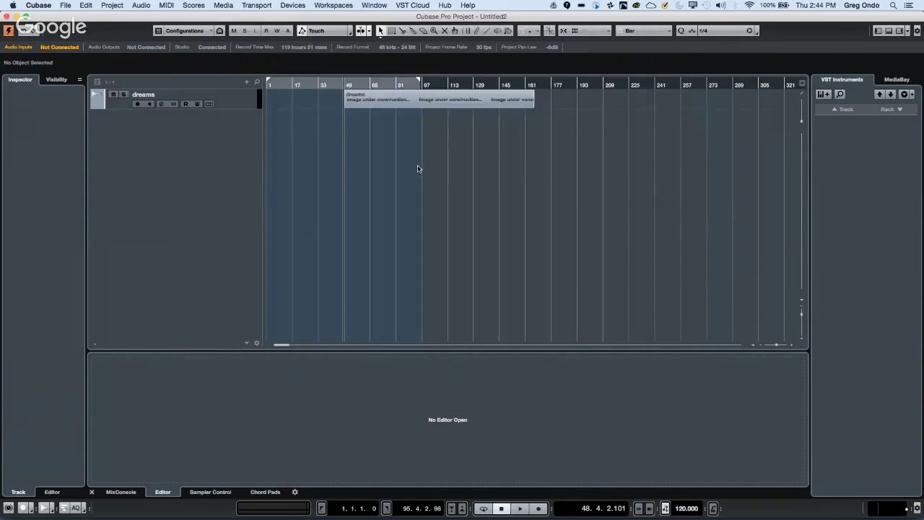
click(397, 104)
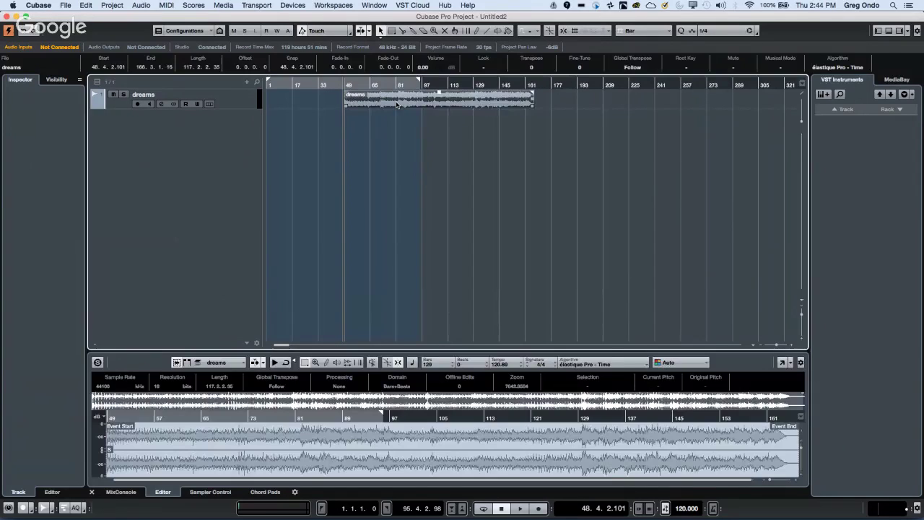
right_click(396, 104)
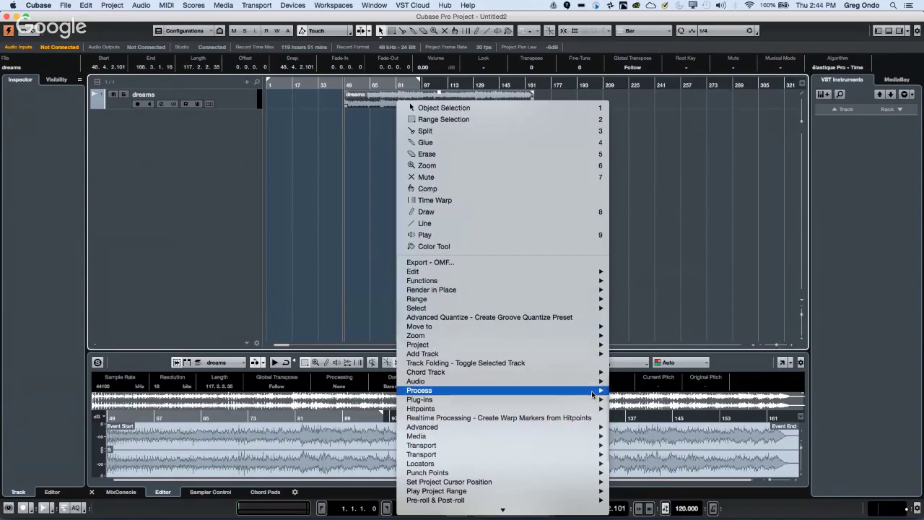
mouse_move(592, 393)
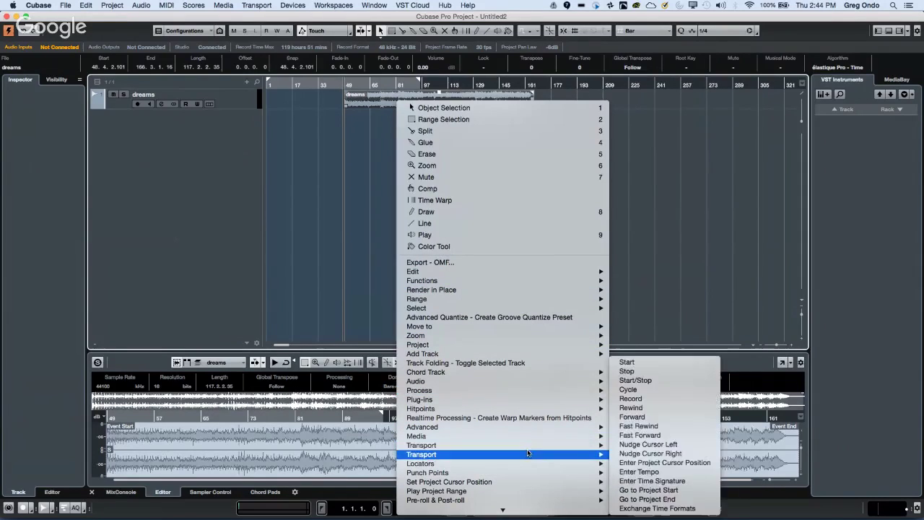
click(121, 8)
Run Tempo Detection on the selected dreams event to analyze its tempo.
click(113, 6)
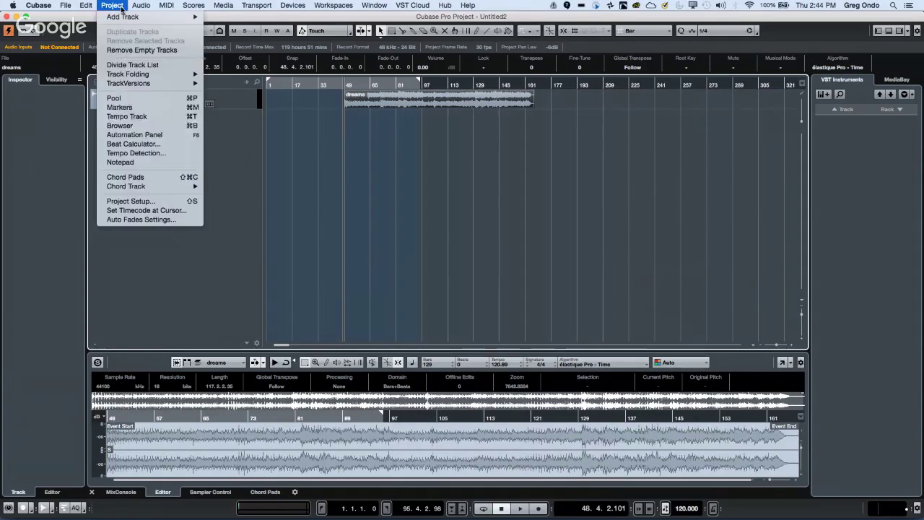
click(120, 152)
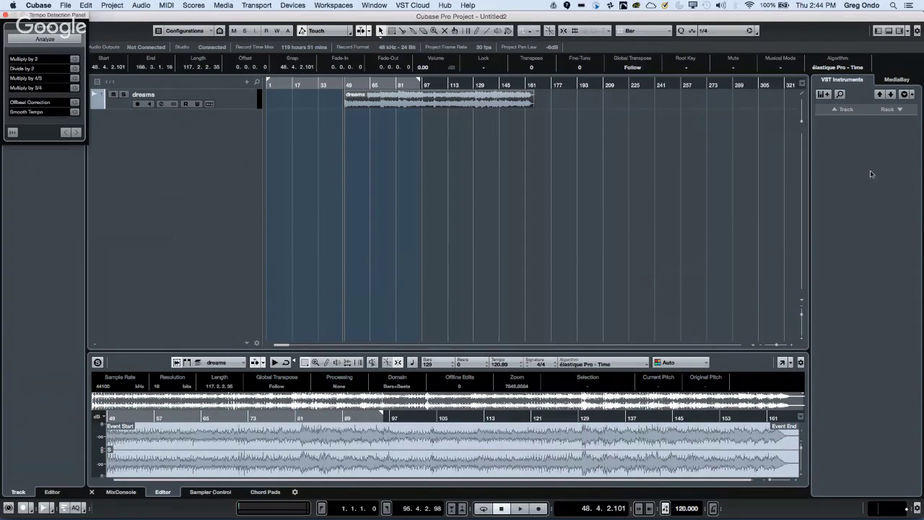
click(43, 40)
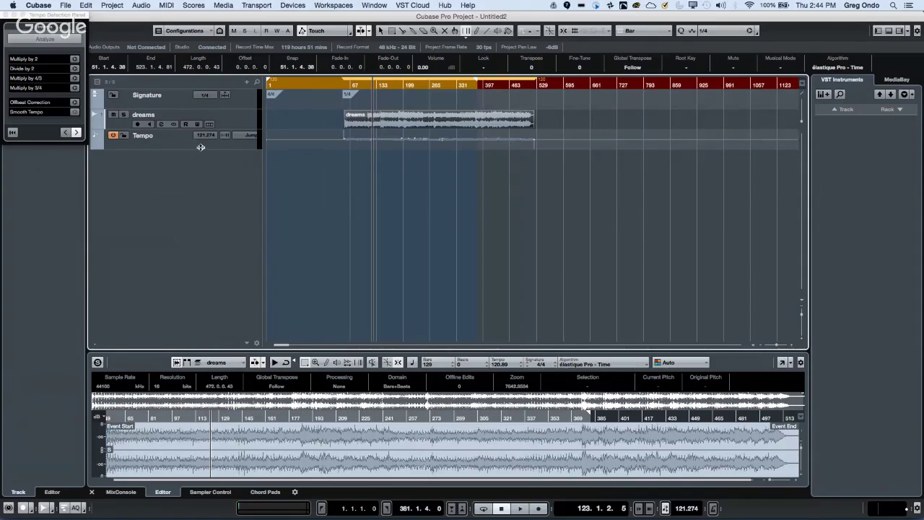
Enlarge the Tempo track to show its tempo curve and move the Tempo Detection Panel below the tracks, clear of the Inspector.
drag(201, 147, 198, 196)
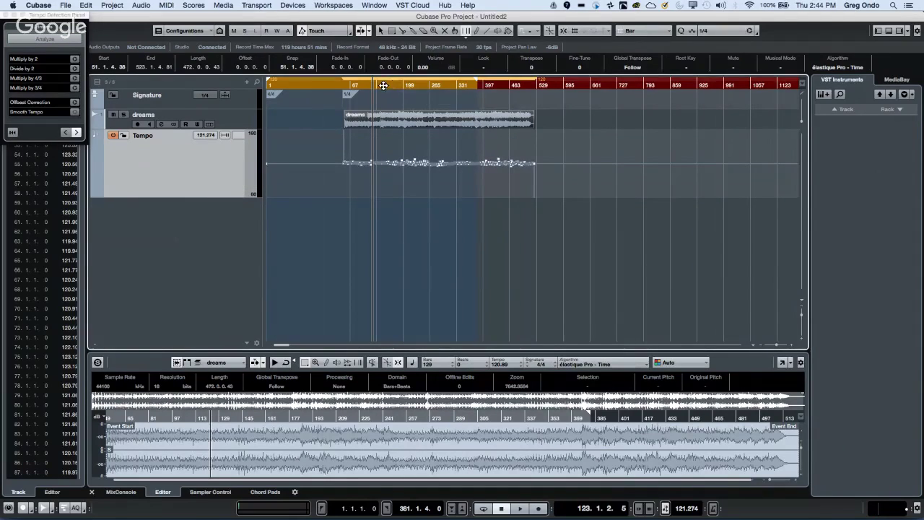
drag(377, 93, 379, 123)
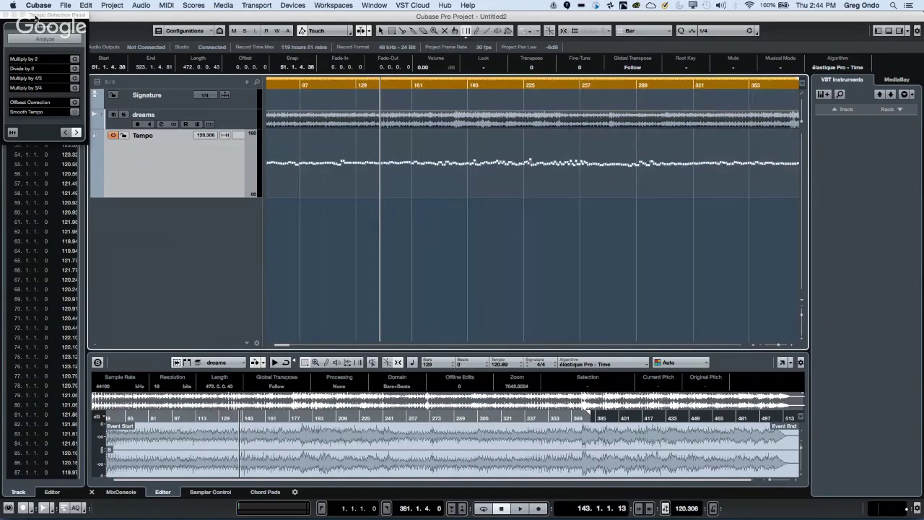
drag(26, 16, 367, 218)
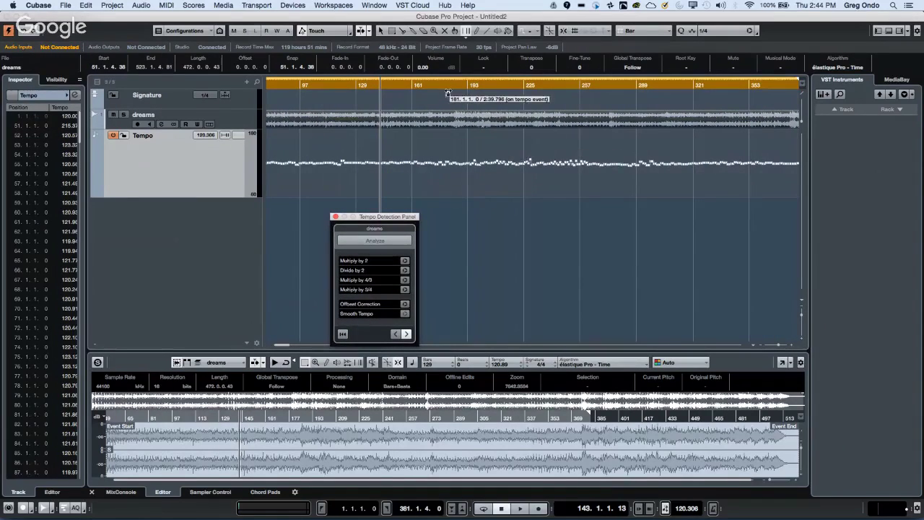
Shift the detected tempo events around bars 190 and 230 with the Time Warp tool.
drag(457, 87, 456, 143)
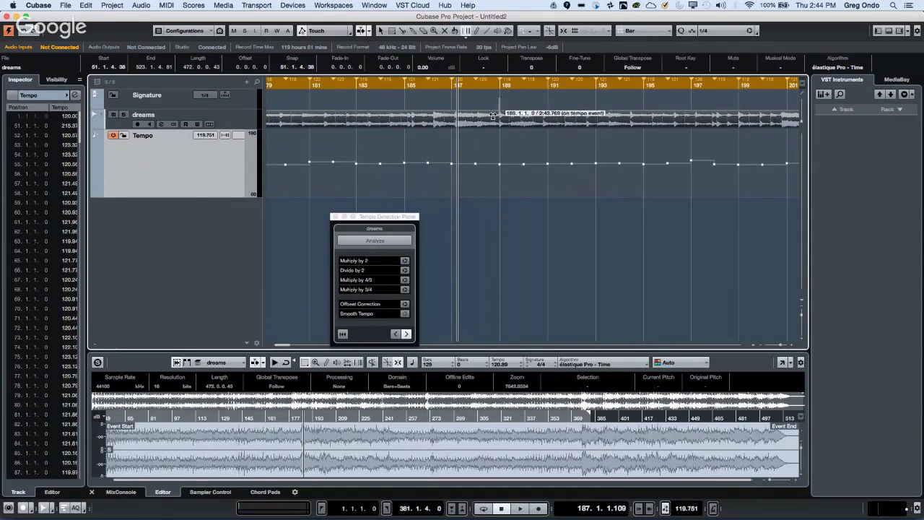
drag(525, 165, 523, 173)
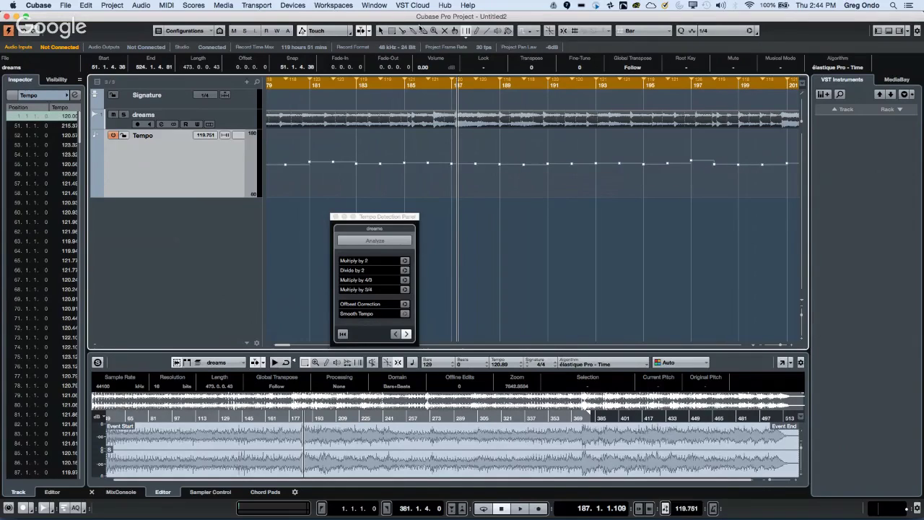
click(437, 83)
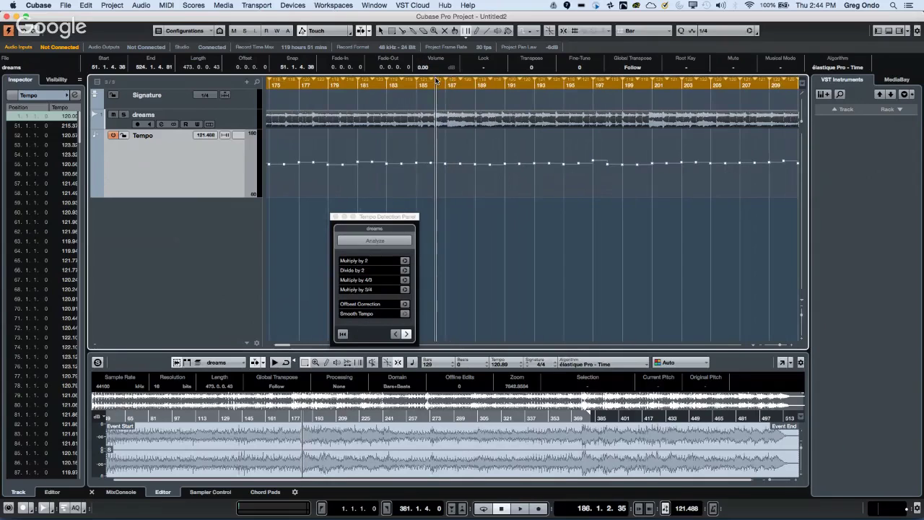
drag(436, 80, 434, 64)
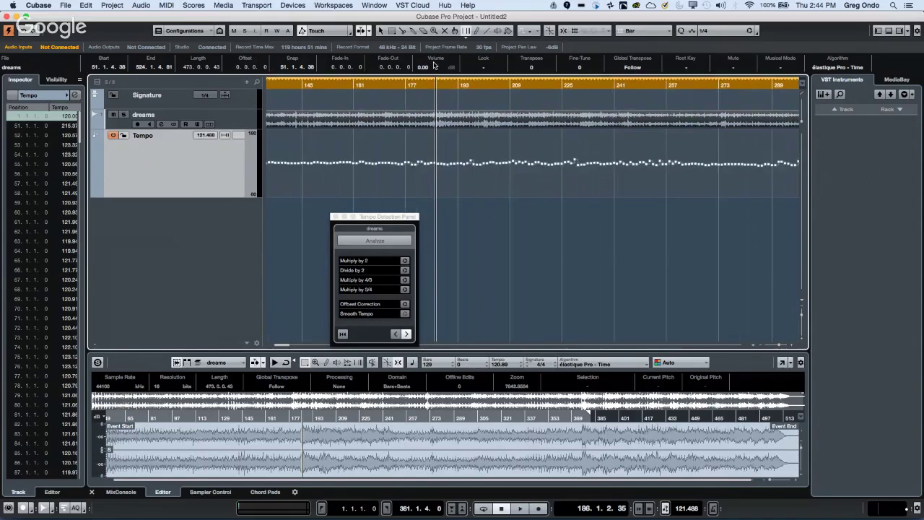
key(g)
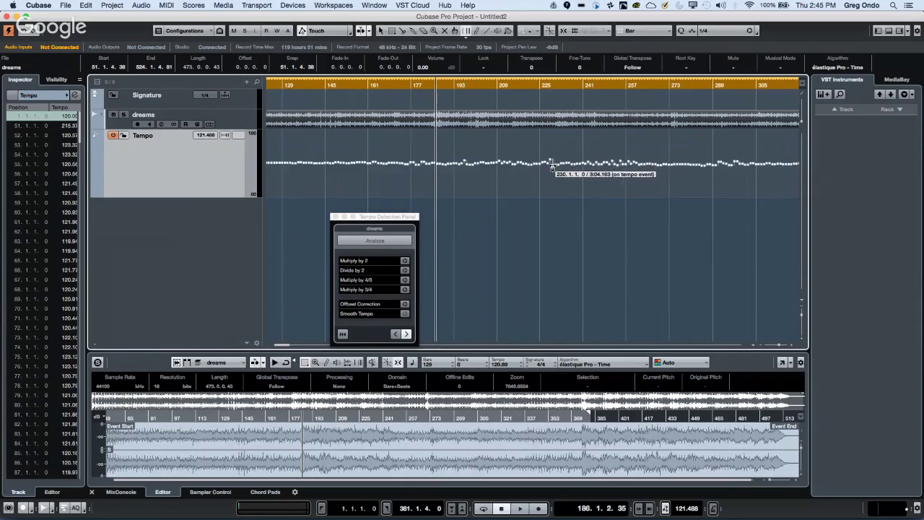
drag(552, 172, 553, 174)
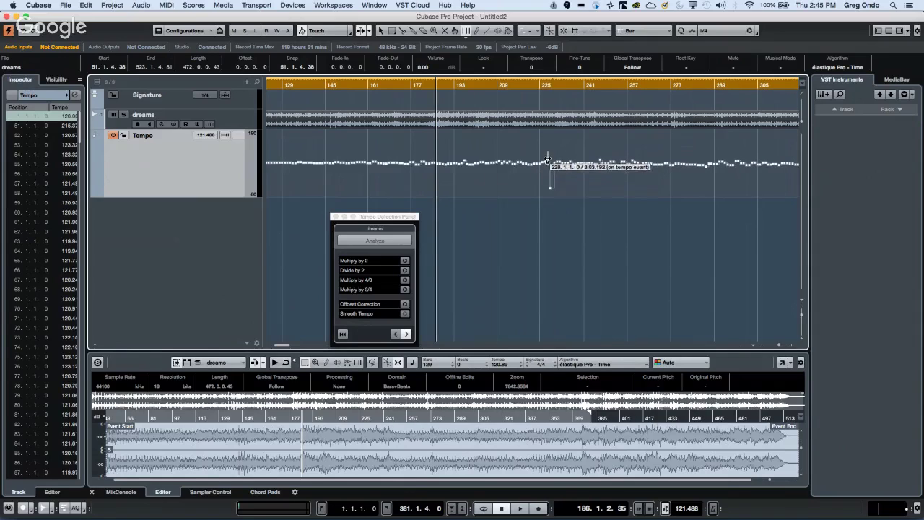
Realign bars 230 and 229 against the dreams audio with Time Warp, bringing the tempo at bar 228 to about 114.3 BPM.
click(559, 83)
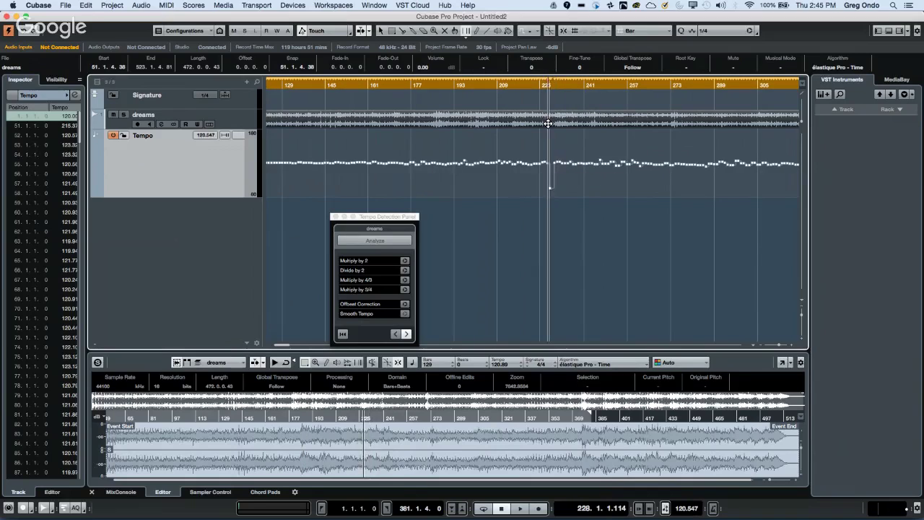
key(h)
key(h)
drag(603, 175, 584, 176)
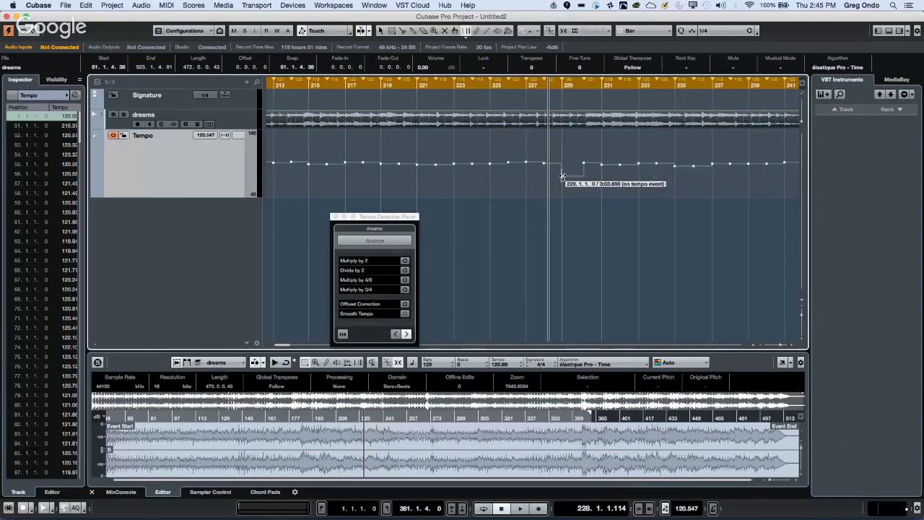
drag(562, 176, 565, 170)
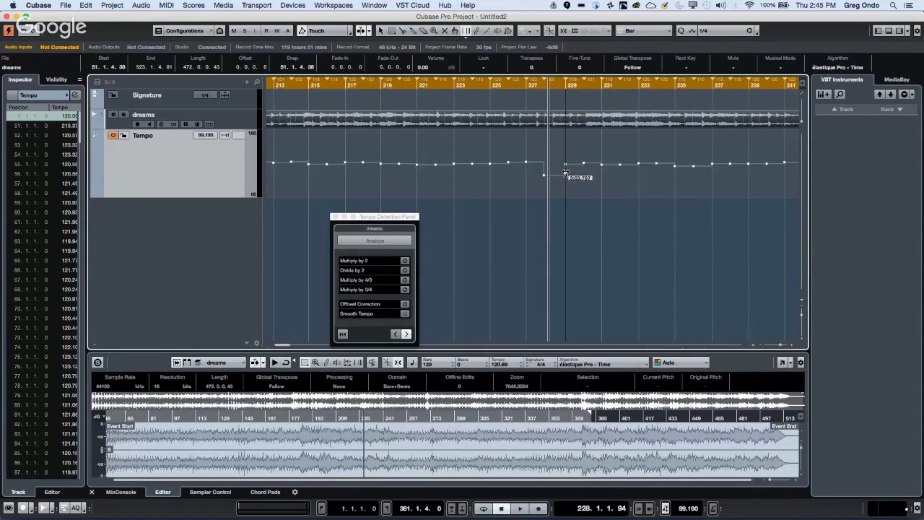
drag(566, 174, 563, 165)
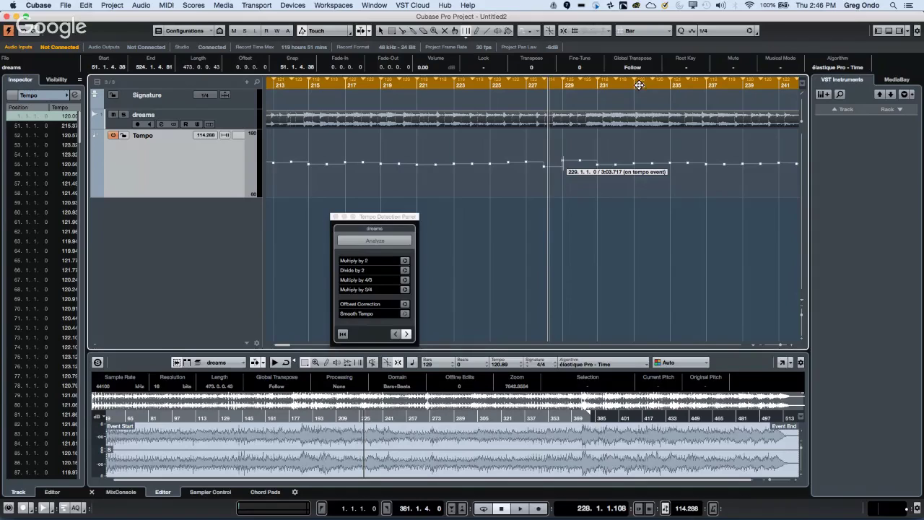
Browse the Instruments category in MediaBay, and open the Loops & Samples category.
click(897, 81)
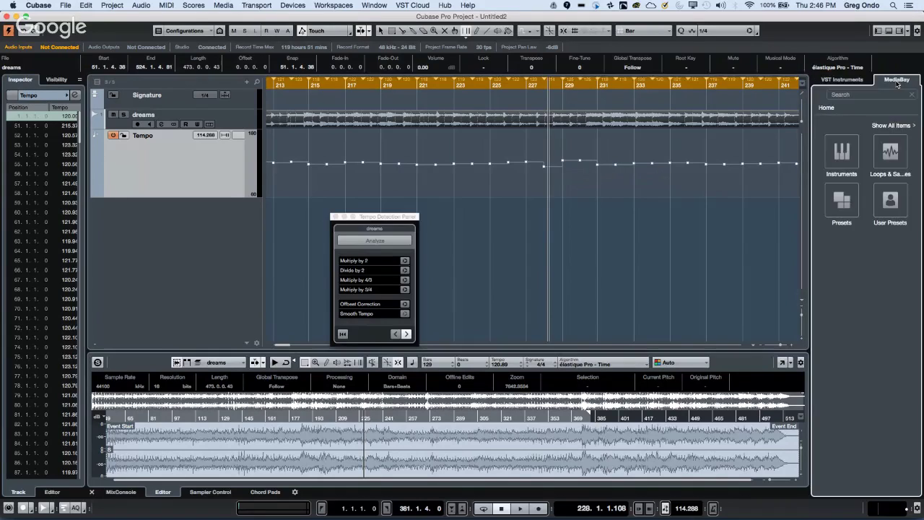
click(838, 153)
scroll(836, 150, down, 2)
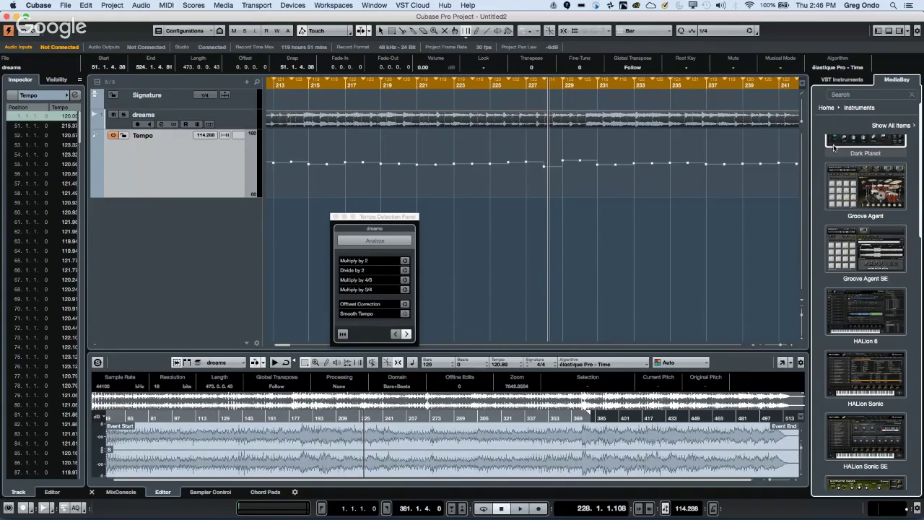
scroll(836, 144, down, 10)
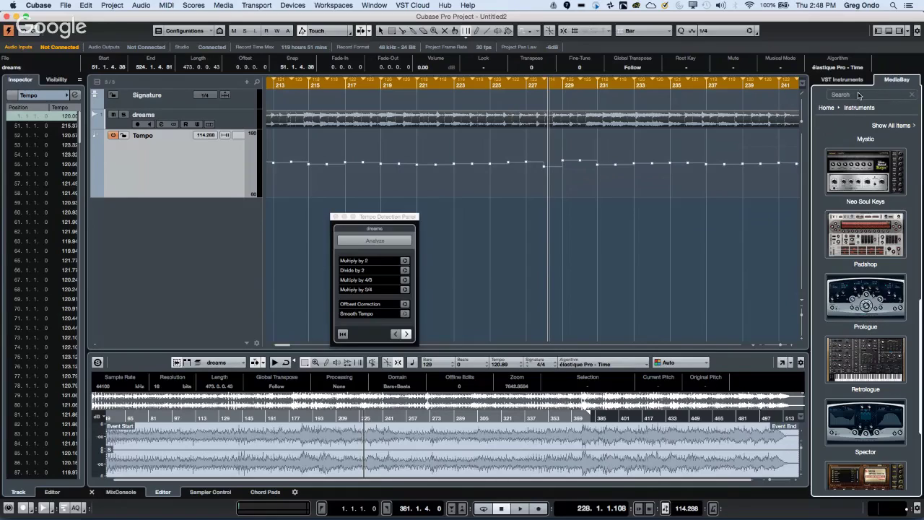
click(826, 106)
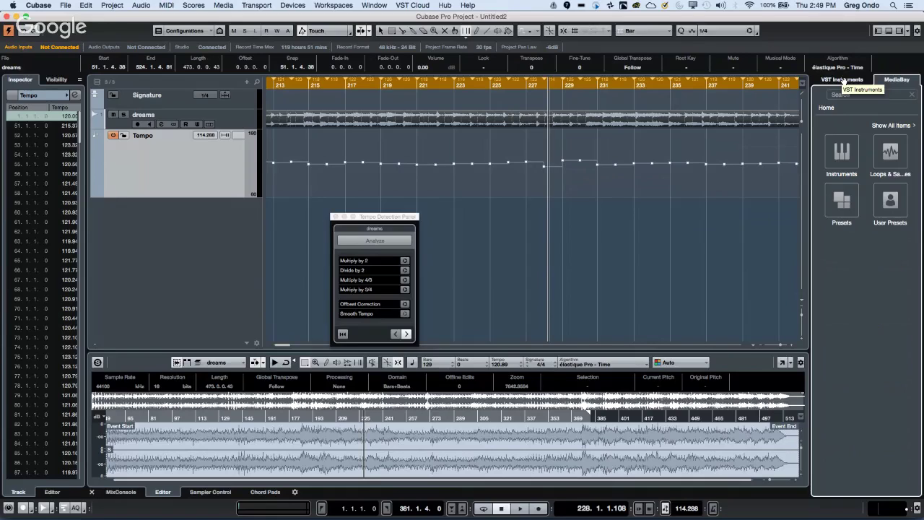
click(874, 145)
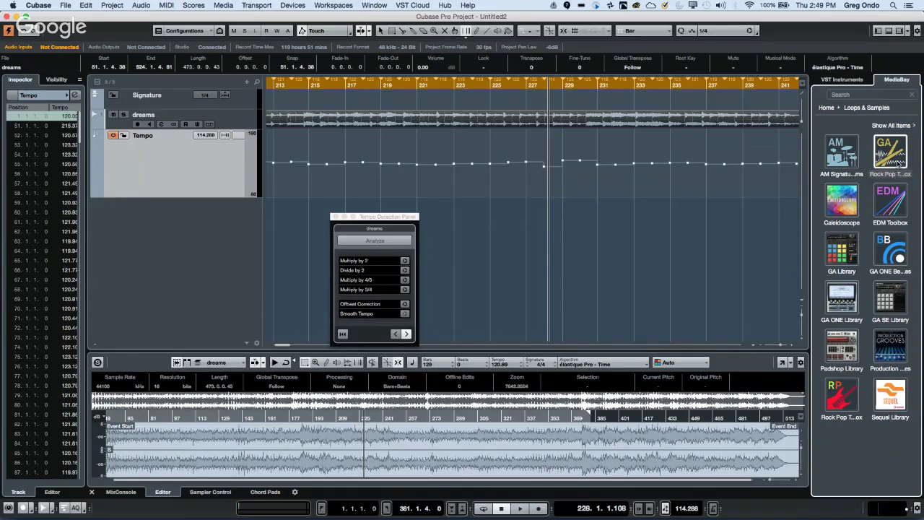
Look through the samples of the Rock Pop Toolbox set in MediaBay.
click(898, 168)
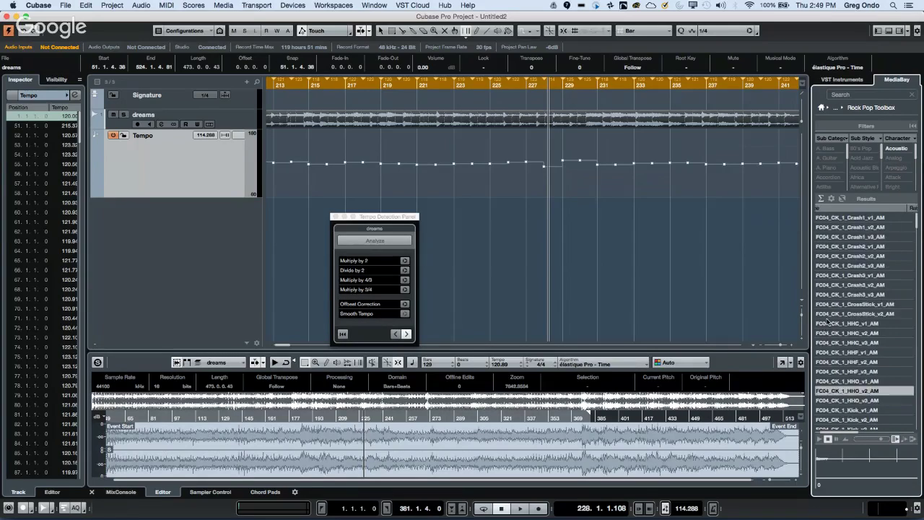
scroll(828, 319, up, 4)
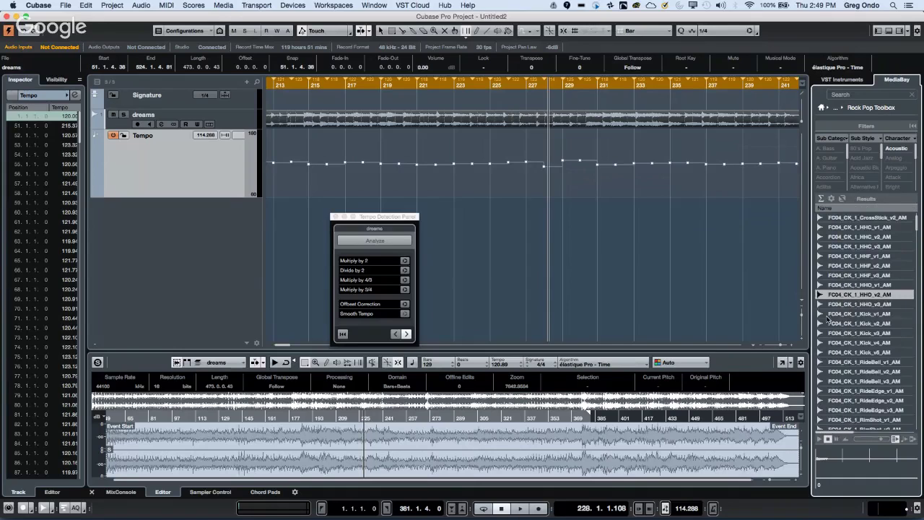
scroll(828, 319, up, 3)
scroll(828, 320, right, 1)
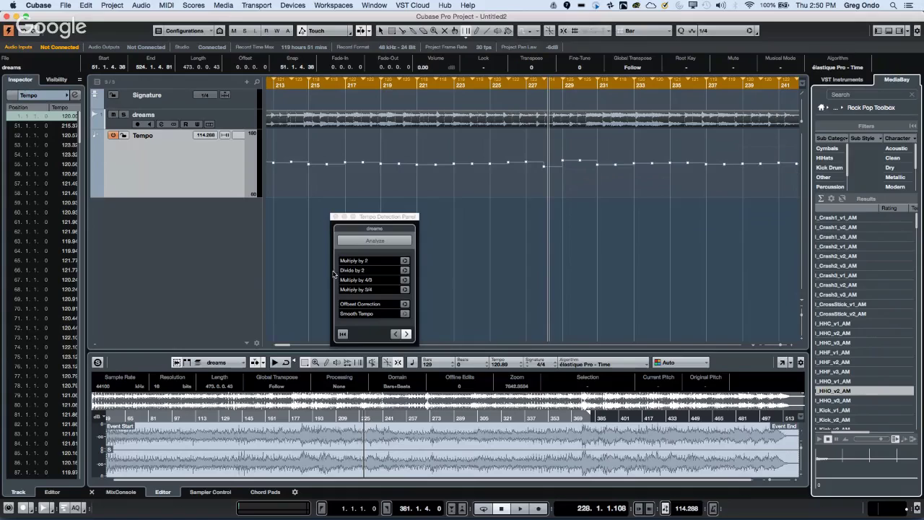
Realign the grid around bar 229 with Time Warp, bringing the tempo at bar 228 to about 117.3 BPM.
click(567, 177)
drag(566, 174, 580, 172)
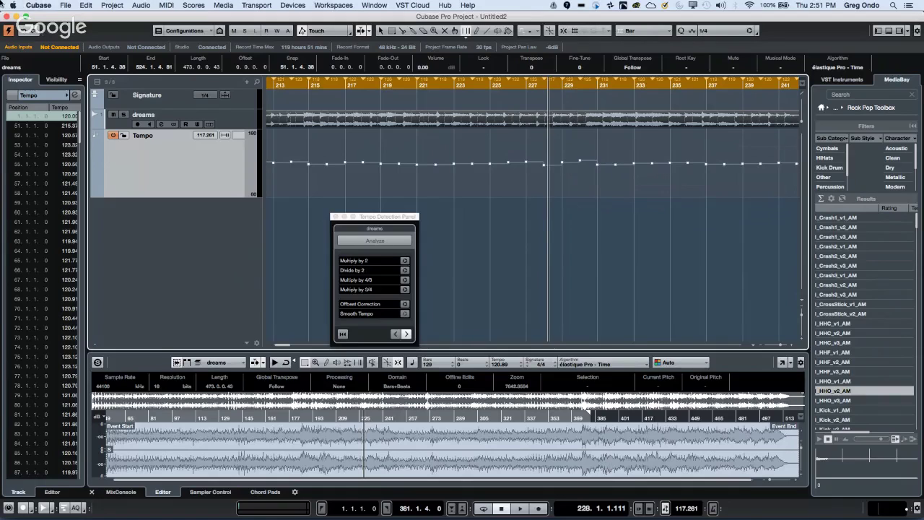
Create a new empty project, using the Audio folder as its project folder.
click(65, 7)
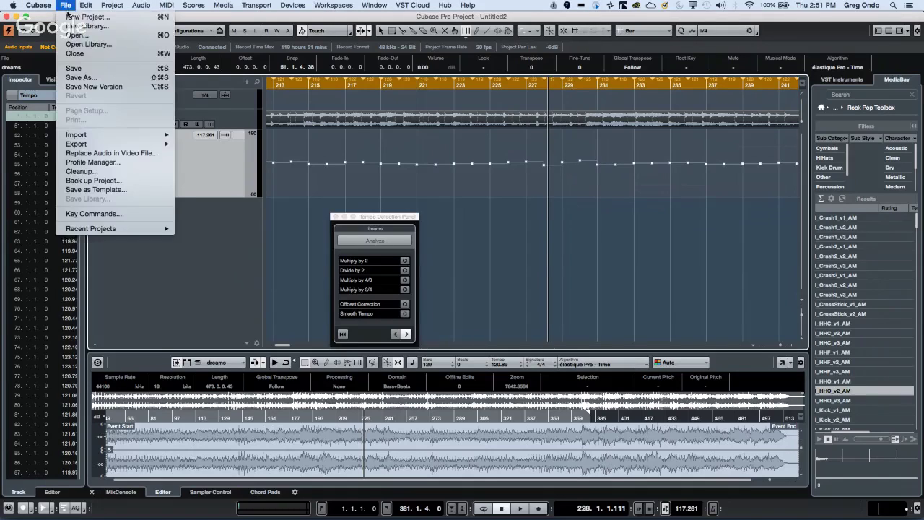
click(72, 17)
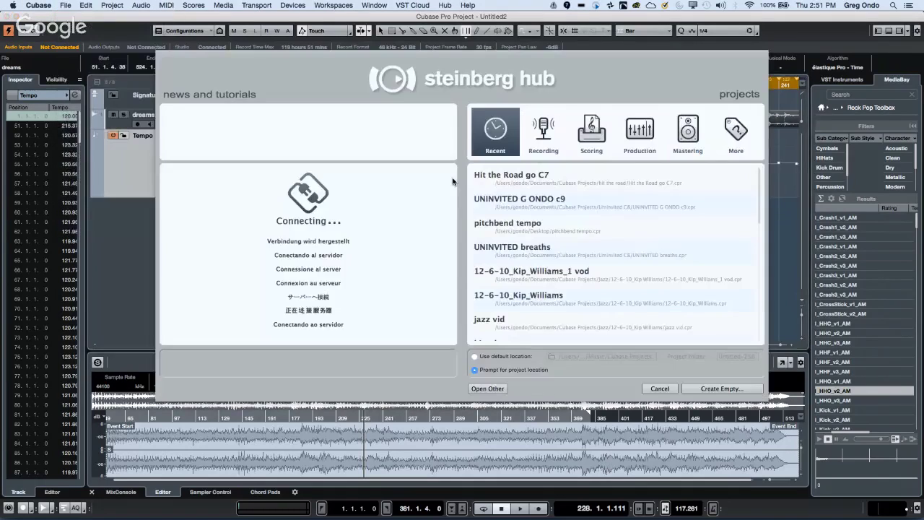
click(729, 389)
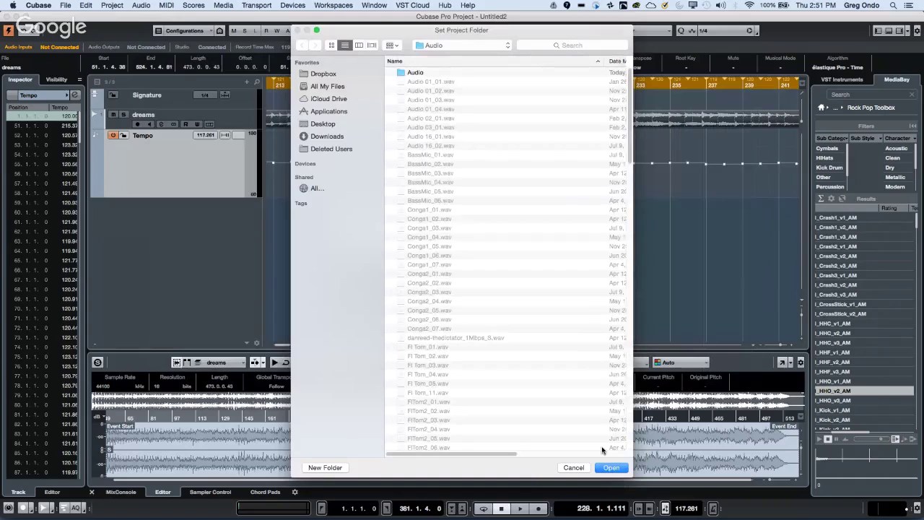
click(610, 467)
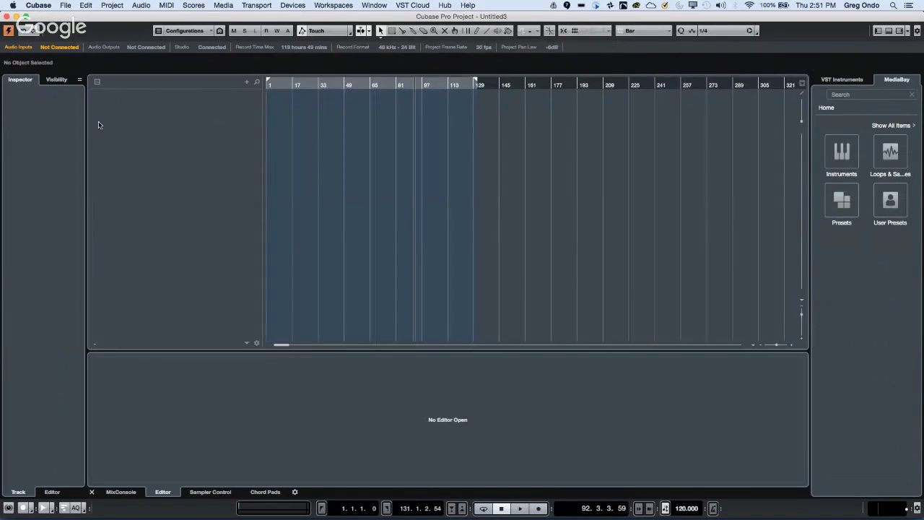
Add one instrument track with Groove Agent SE as its instrument and stereo output routing.
right_click(152, 105)
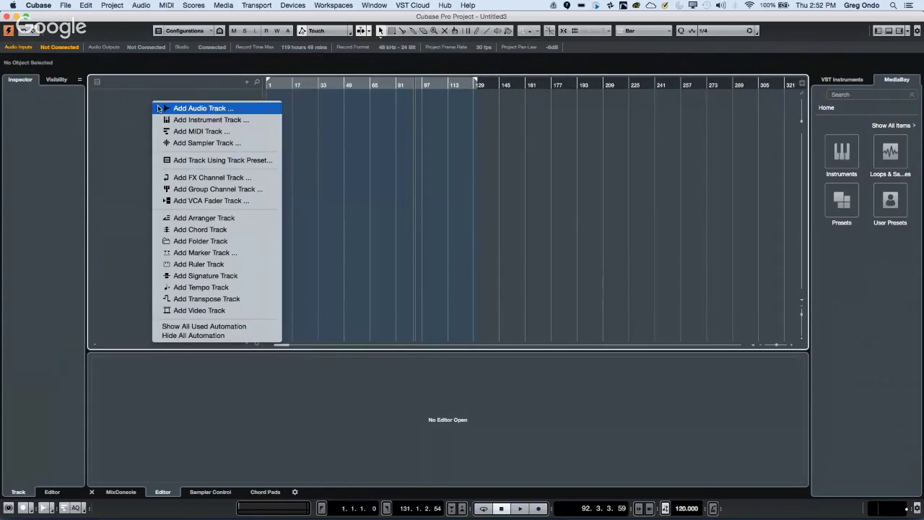
click(206, 119)
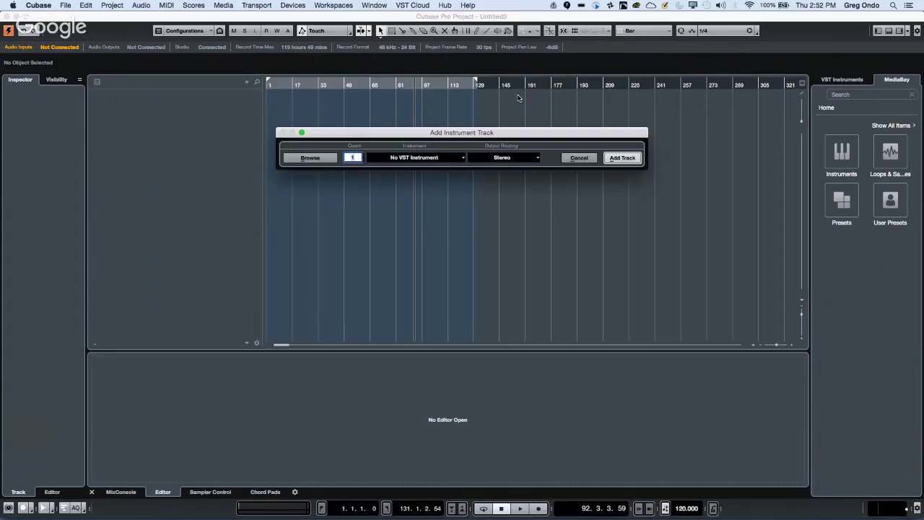
click(408, 158)
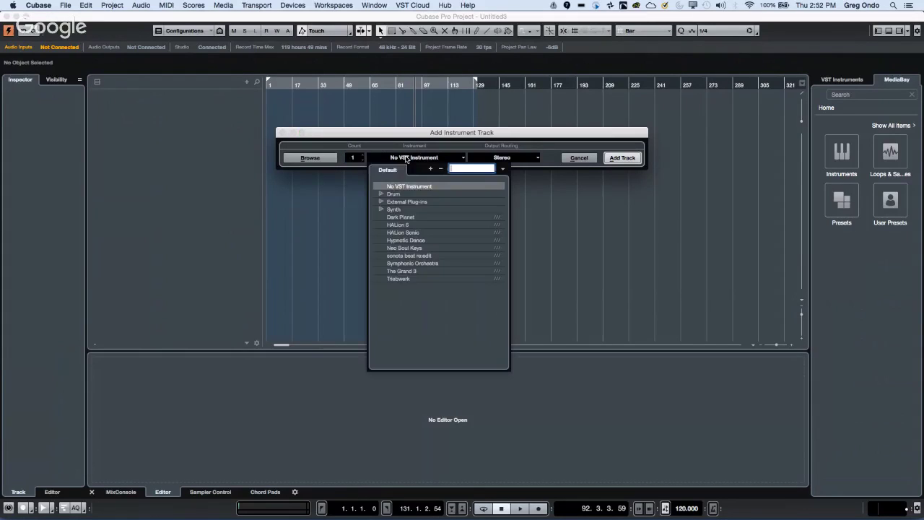
click(380, 194)
click(418, 209)
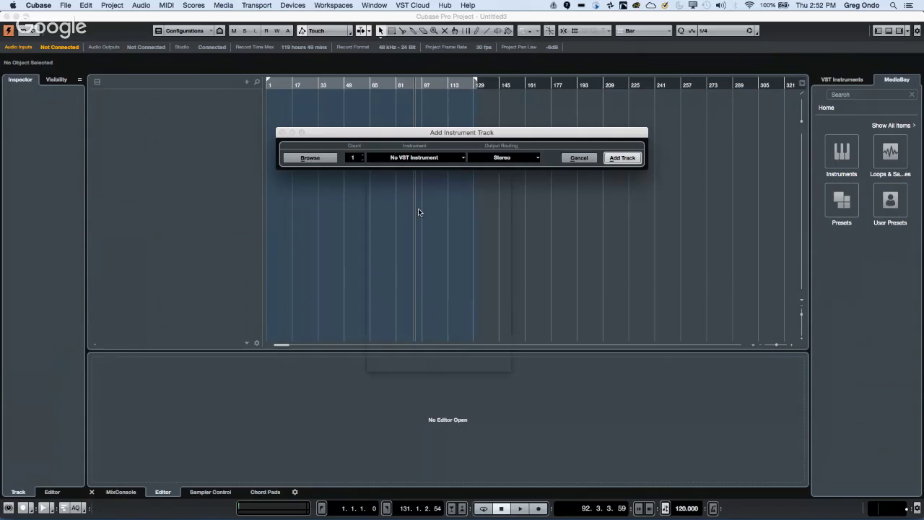
click(622, 158)
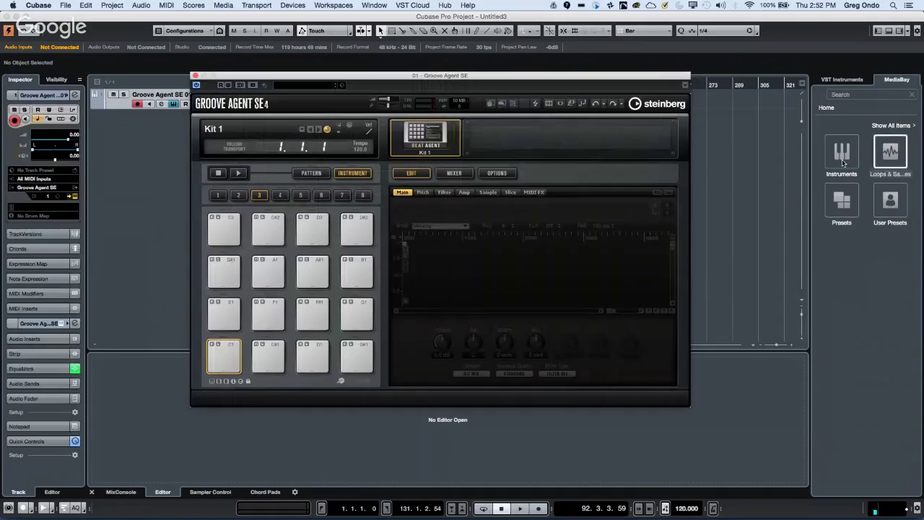
Look through the EDM Toolbox and Rock Pop Toolbox sets in MediaBay's Loops & Samples, auditioning FC04_CK_1_HHF_v3_AM.
click(892, 153)
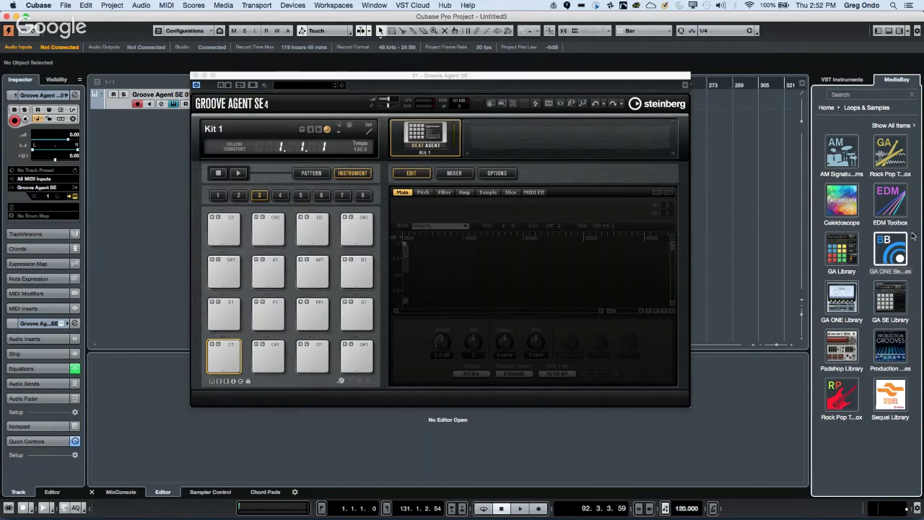
click(892, 203)
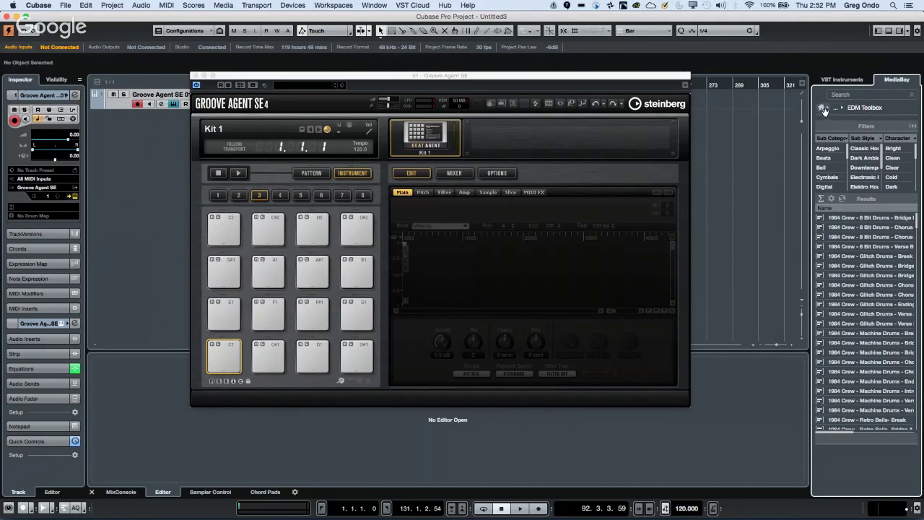
mouse_move(826, 108)
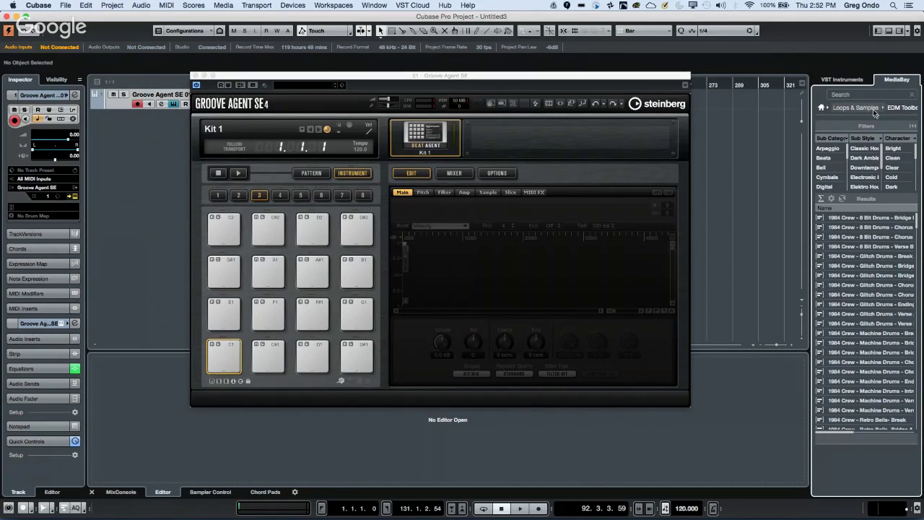
click(866, 108)
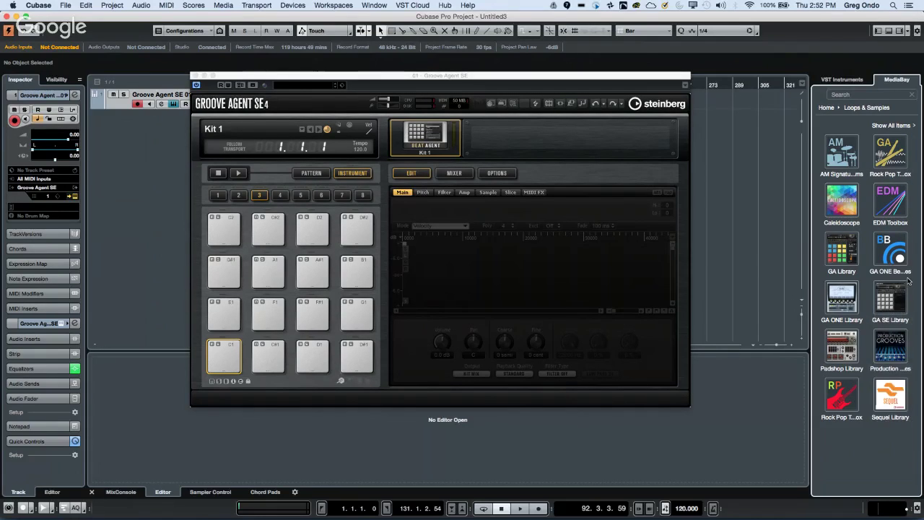
click(899, 157)
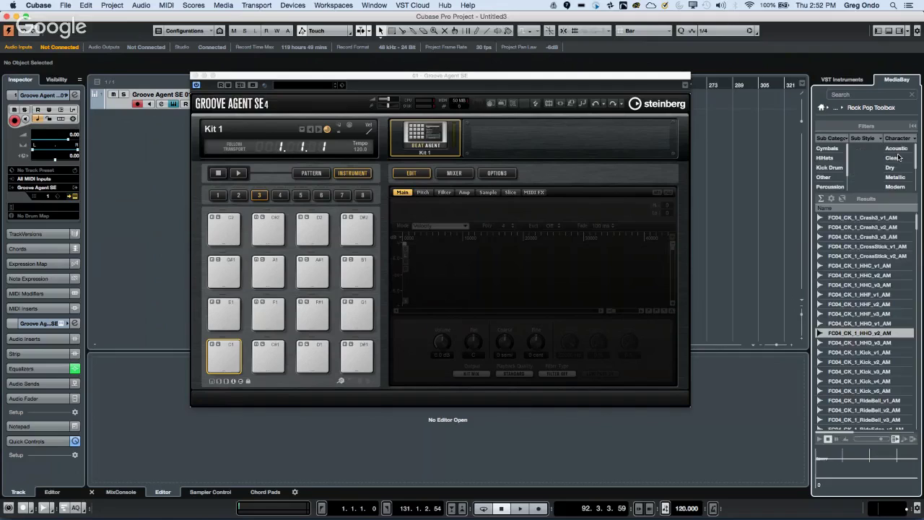
click(855, 315)
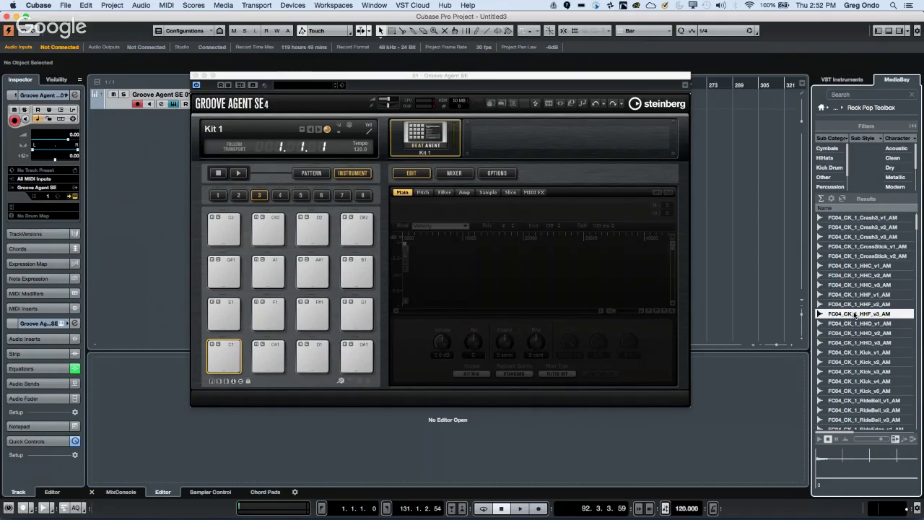
scroll(844, 371, down, 10)
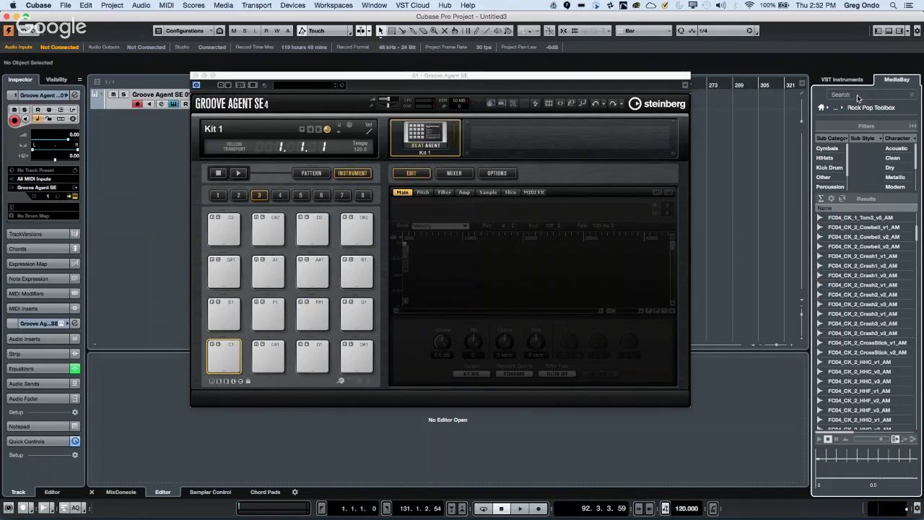
click(827, 109)
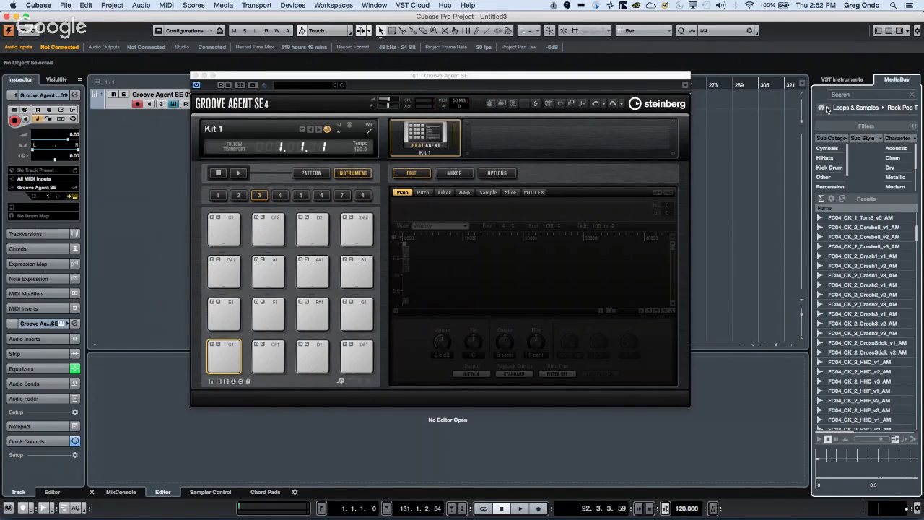
click(843, 108)
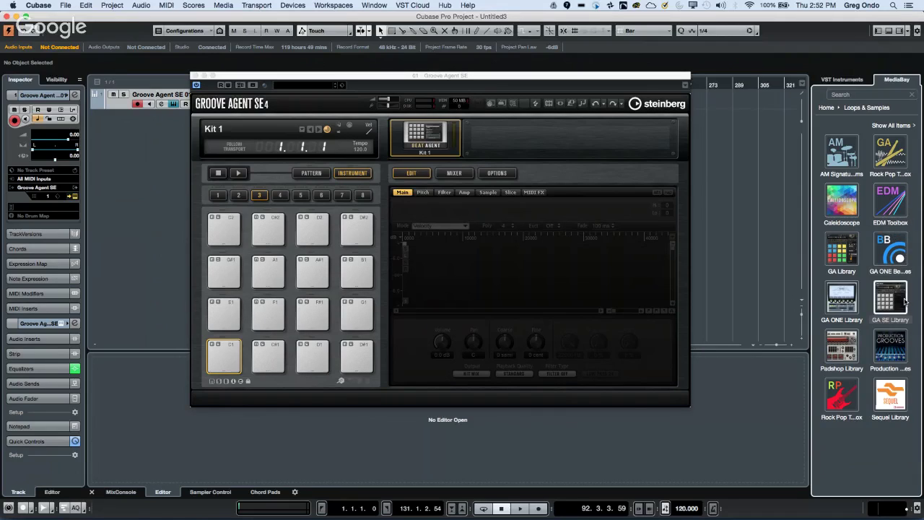
Look through the drum grooves in the Production Grooves set, and return to the Loops & Samples overview.
click(899, 348)
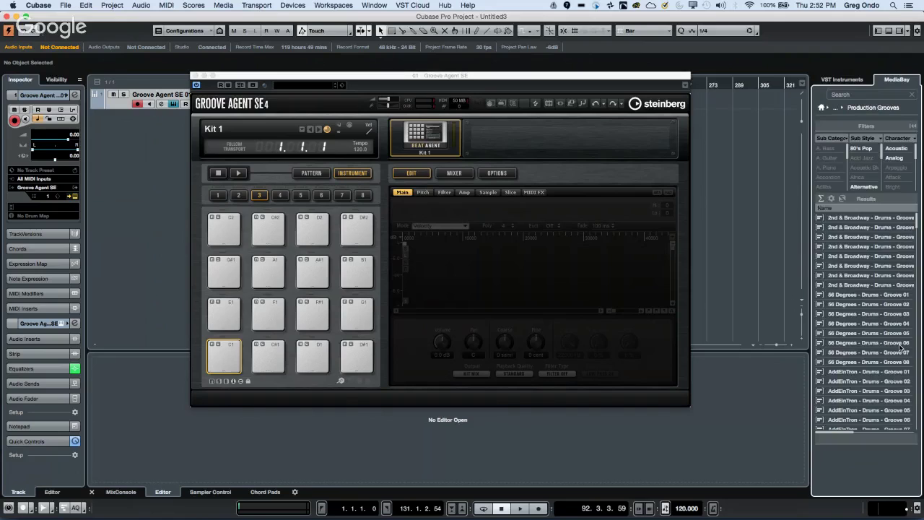
scroll(875, 314, down, 5)
scroll(875, 315, down, 10)
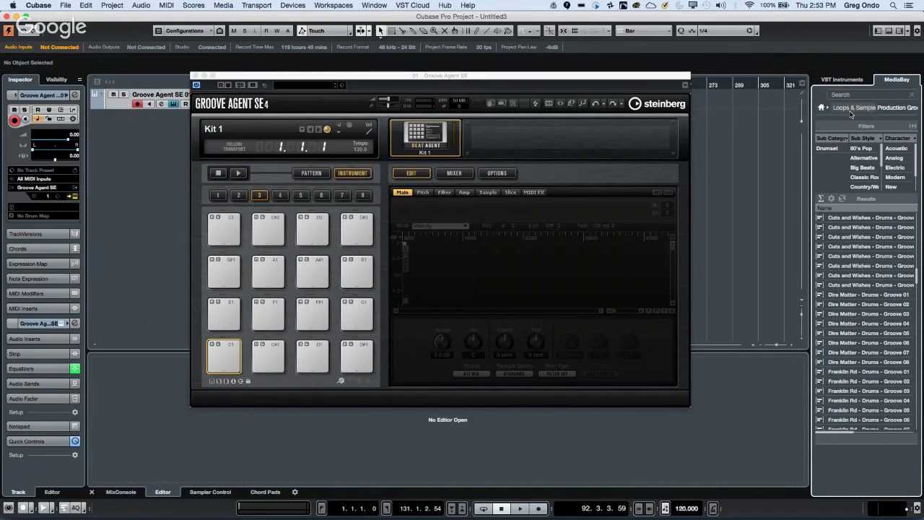
click(845, 107)
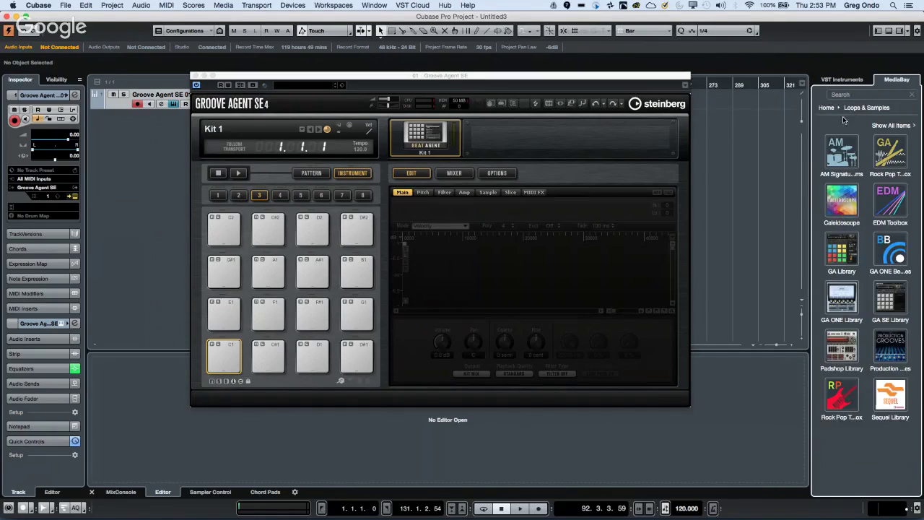
Filter all Loops & Samples items by the Drumset sub category and Audio Files media type, and return to the overview.
click(880, 125)
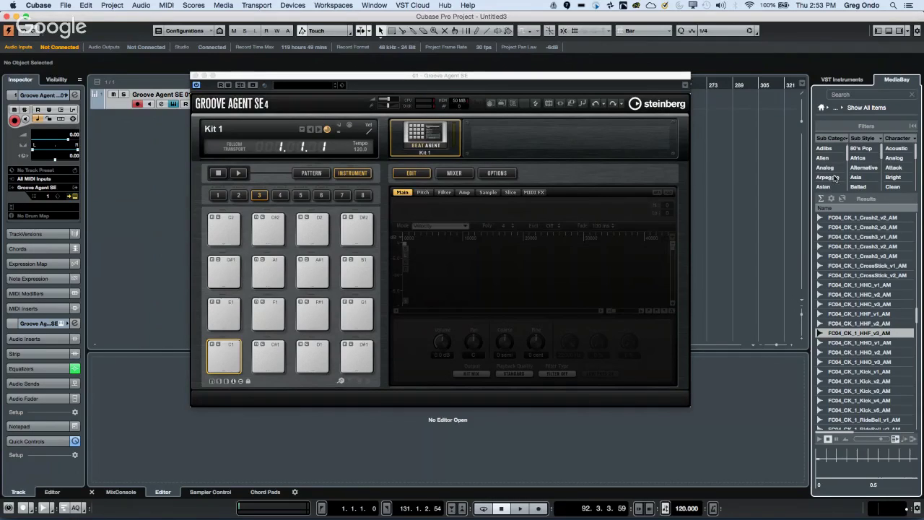
scroll(835, 177, down, 5)
click(828, 179)
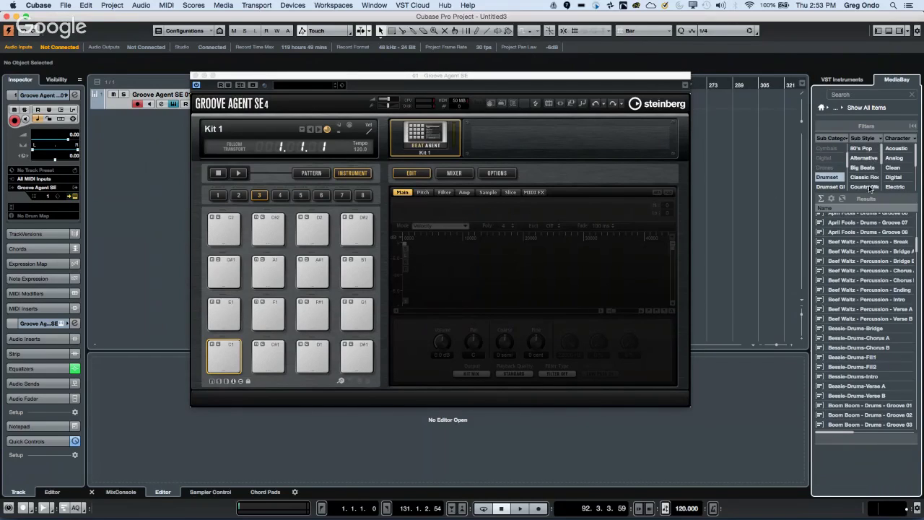
click(820, 199)
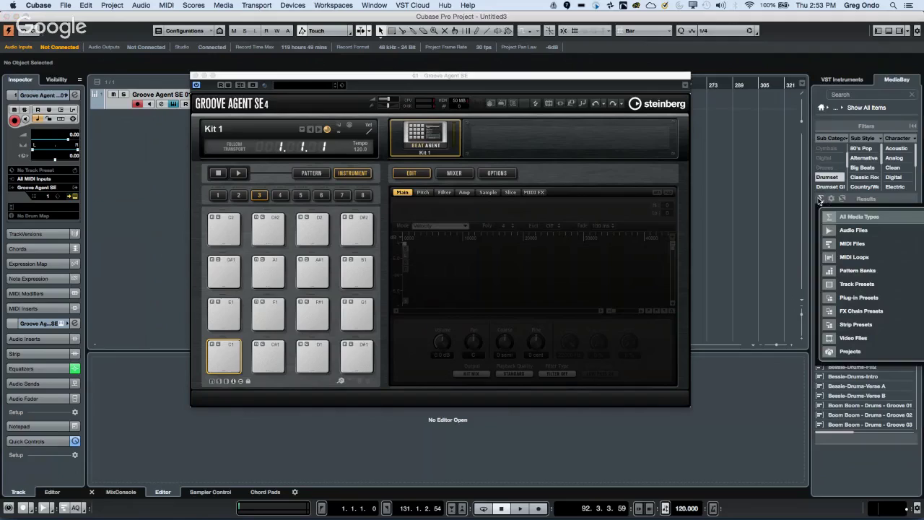
click(857, 231)
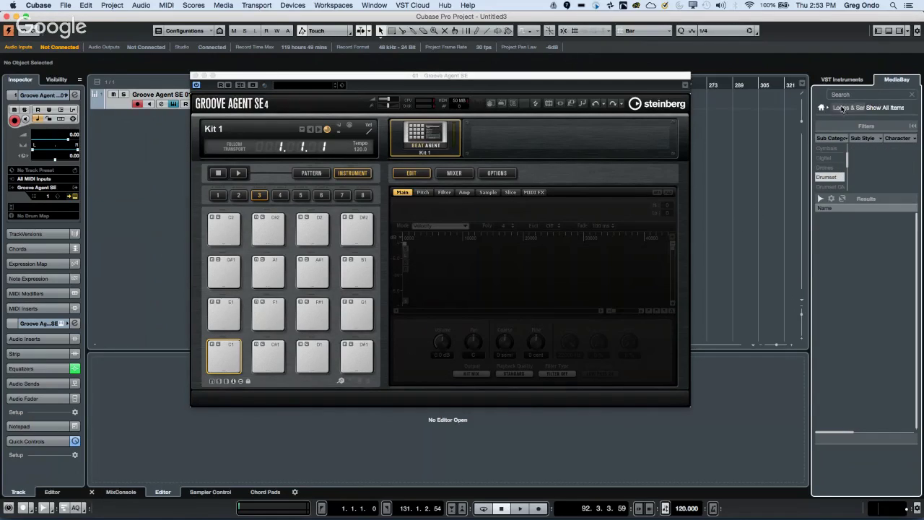
click(842, 108)
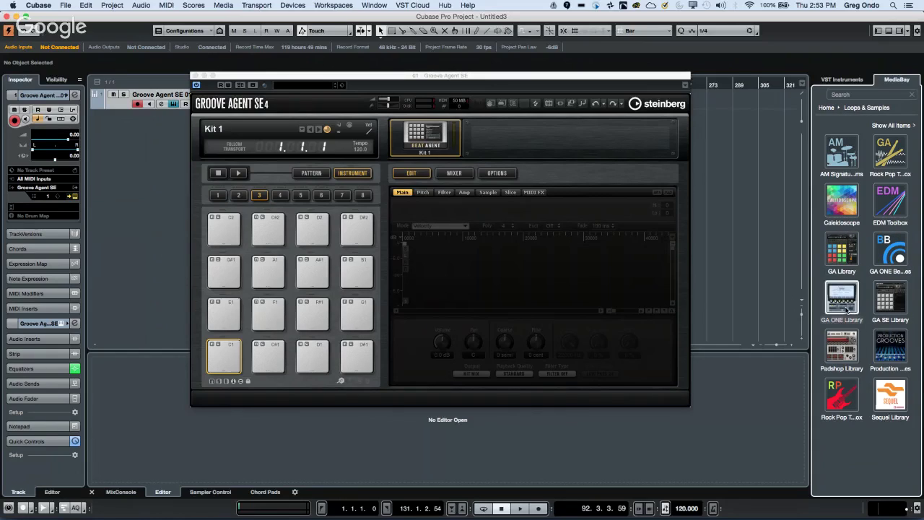
Audition the 01 100bpm loop from the Sequel Library and add it to the project on its own audio track near bar 288.
click(889, 401)
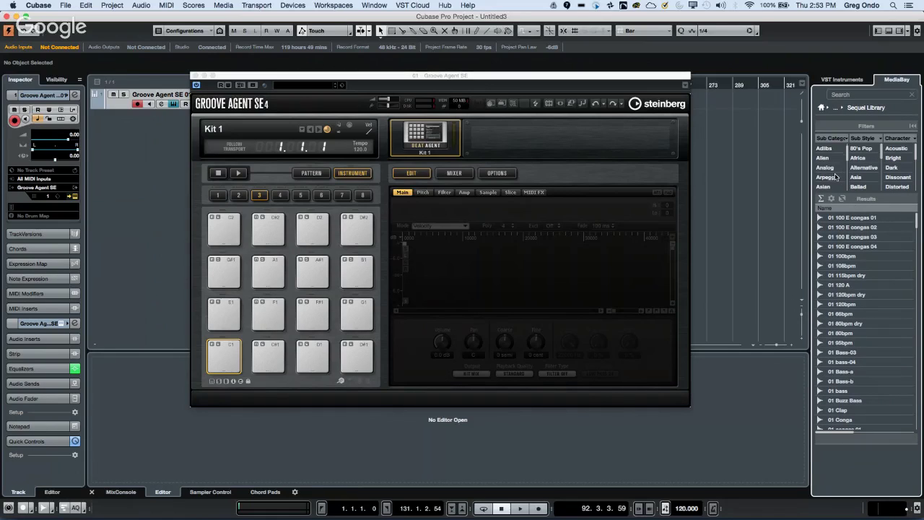
scroll(835, 177, down, 5)
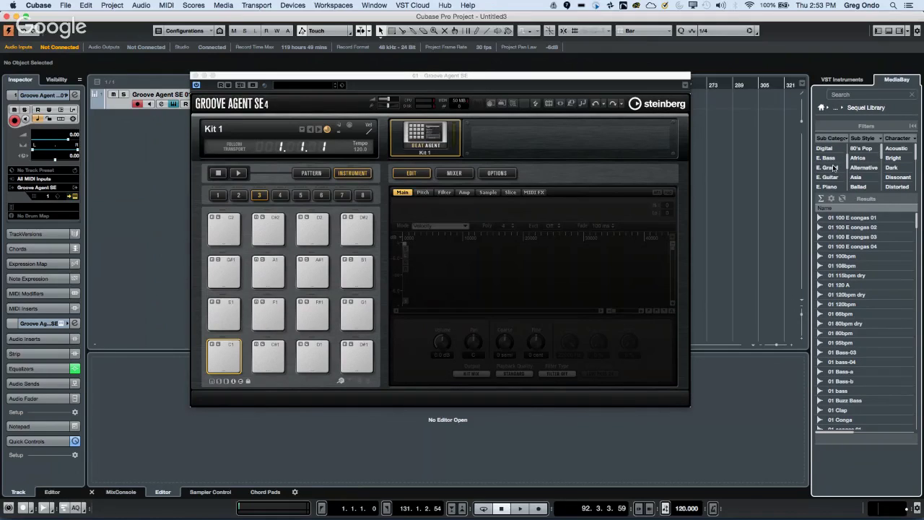
scroll(834, 168, up, 1)
scroll(834, 163, up, 5)
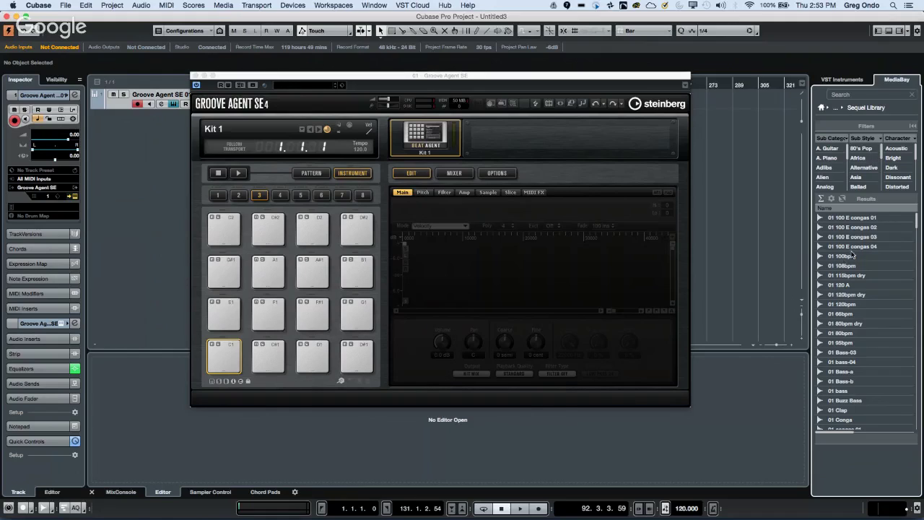
click(852, 257)
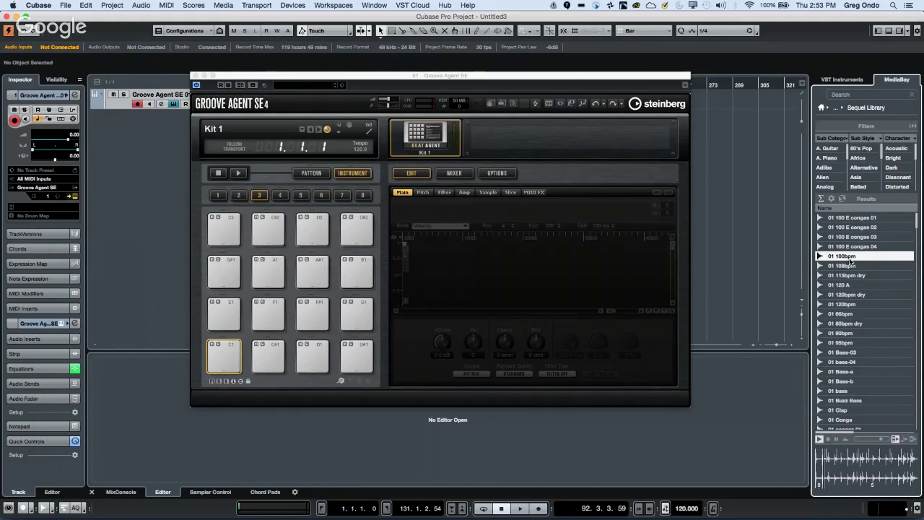
drag(850, 262, 734, 119)
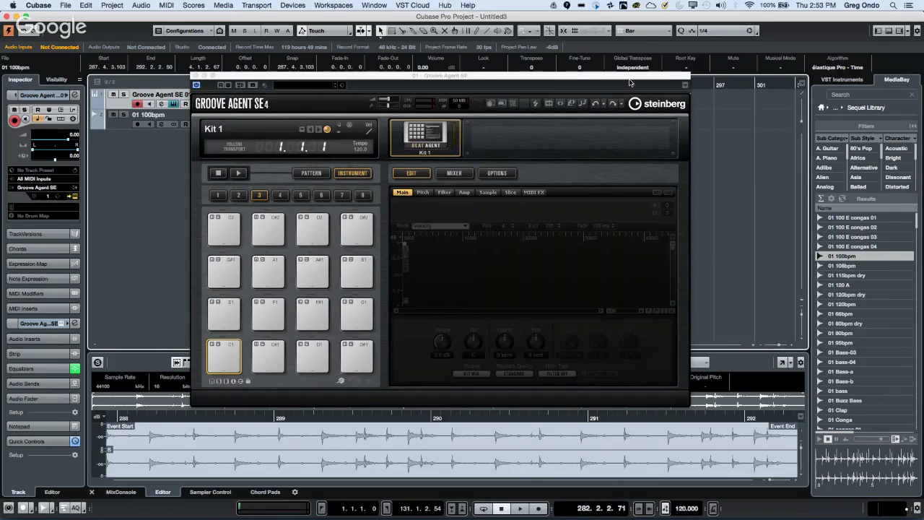
Load the 01 100bpm audio event onto the C1 pad of Groove Agent SE and trigger the pad.
drag(634, 79, 490, 100)
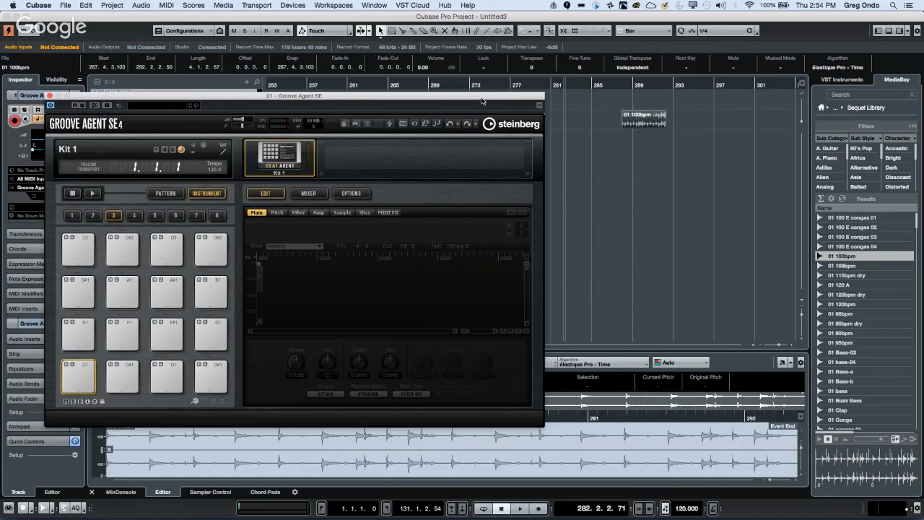
drag(482, 96, 557, 80)
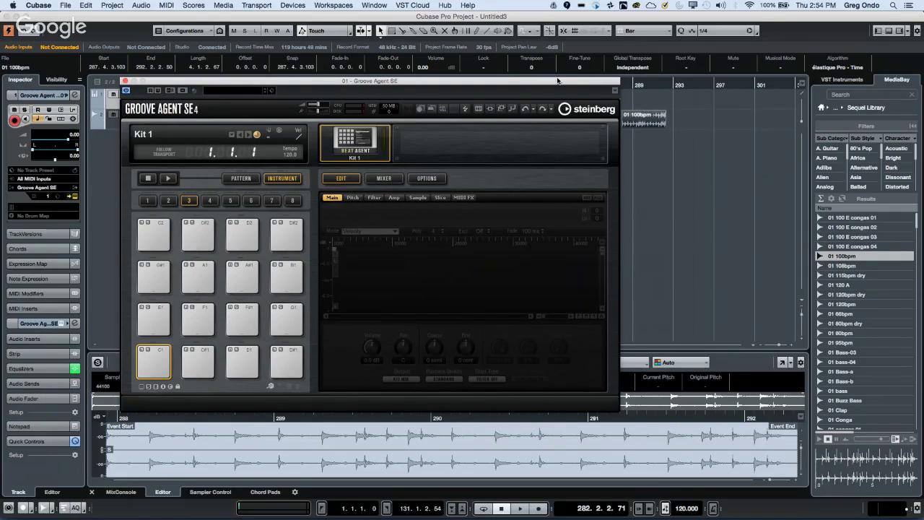
drag(642, 116, 154, 361)
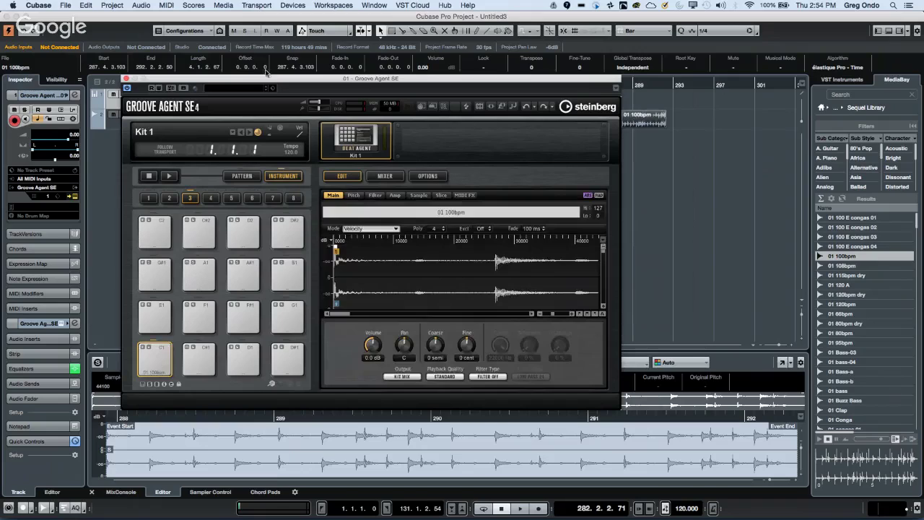
drag(267, 79, 417, 16)
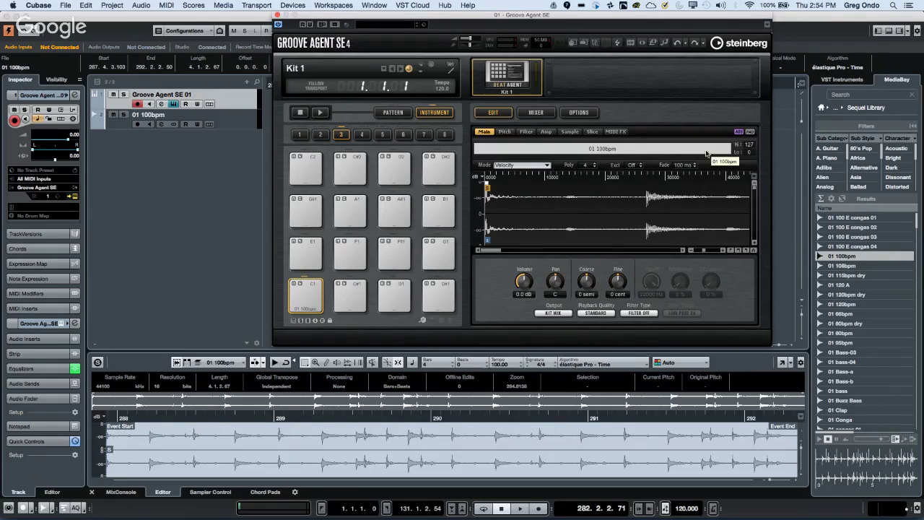
click(306, 296)
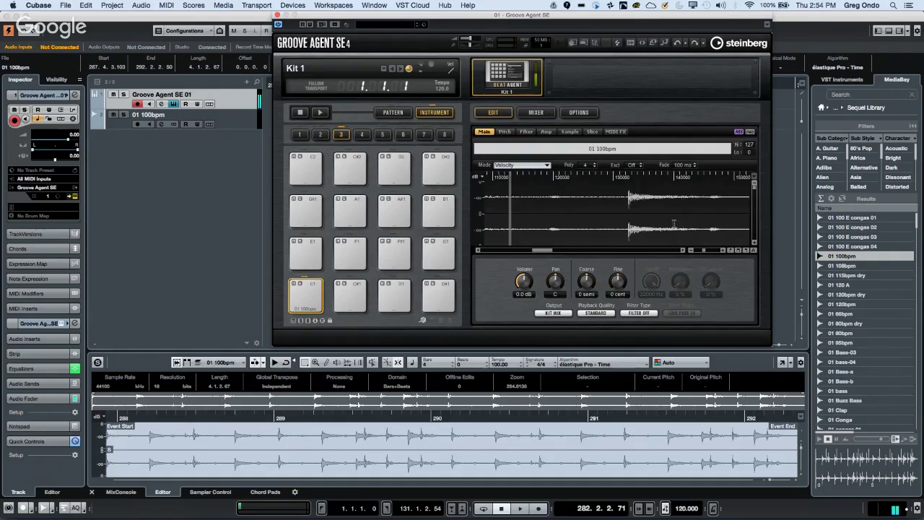
Look through the C1 pad's playback quality and output options and its Pitch, Amp and Sample settings, and close Groove Agent SE.
click(596, 314)
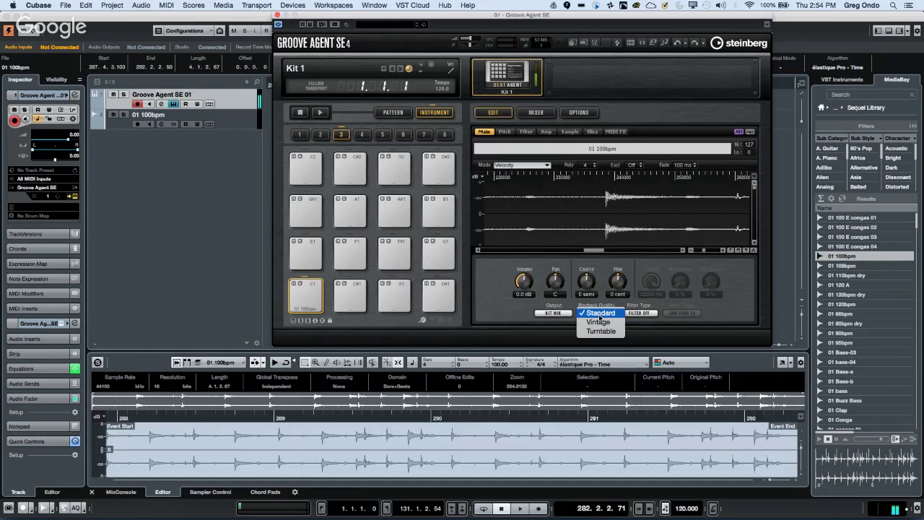
click(556, 314)
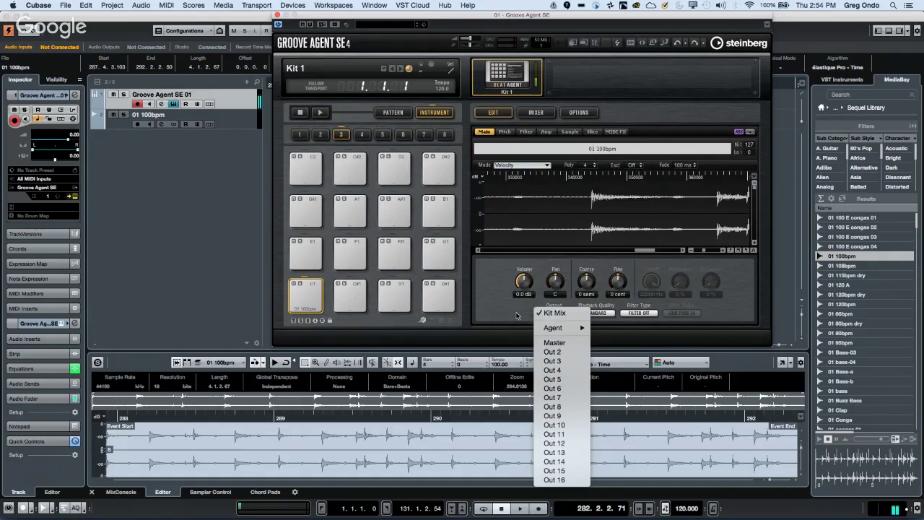
click(555, 313)
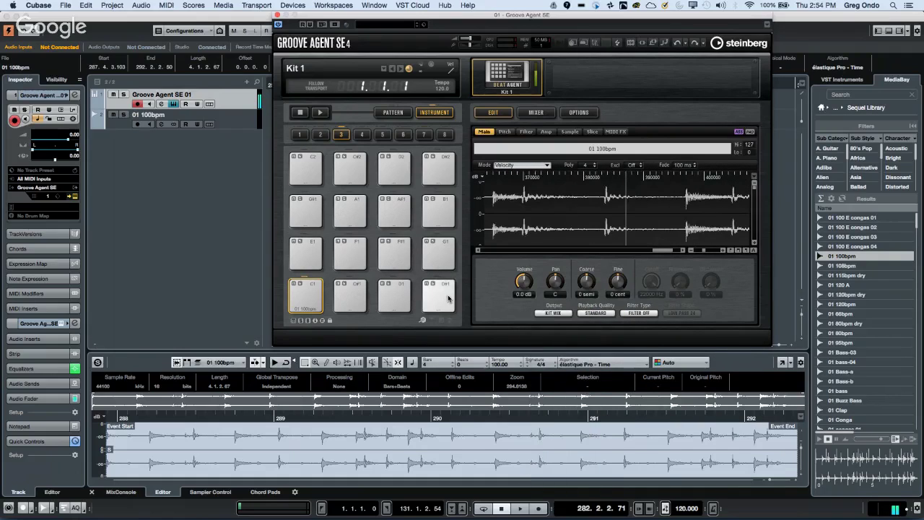
click(511, 134)
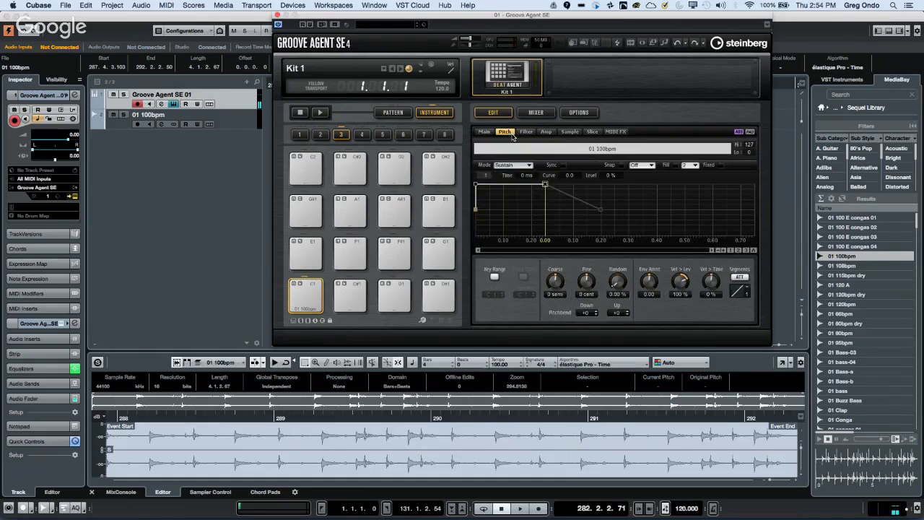
click(570, 132)
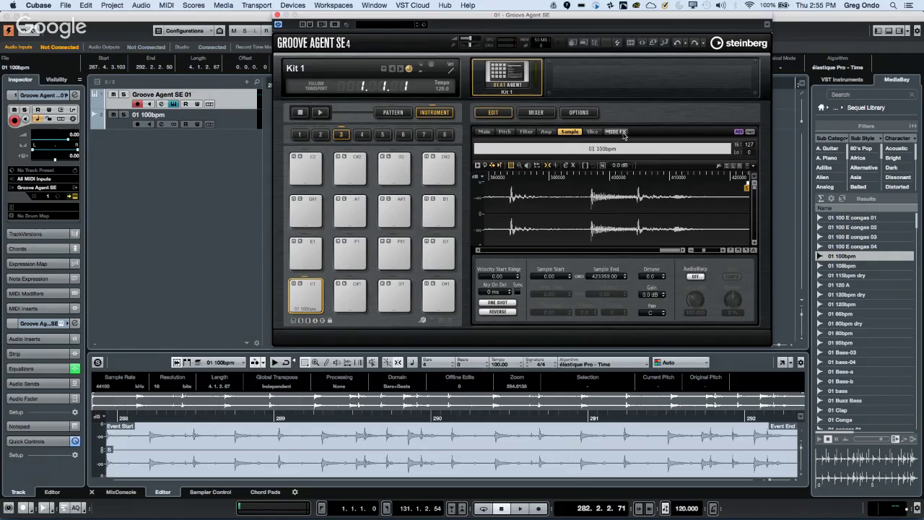
click(546, 133)
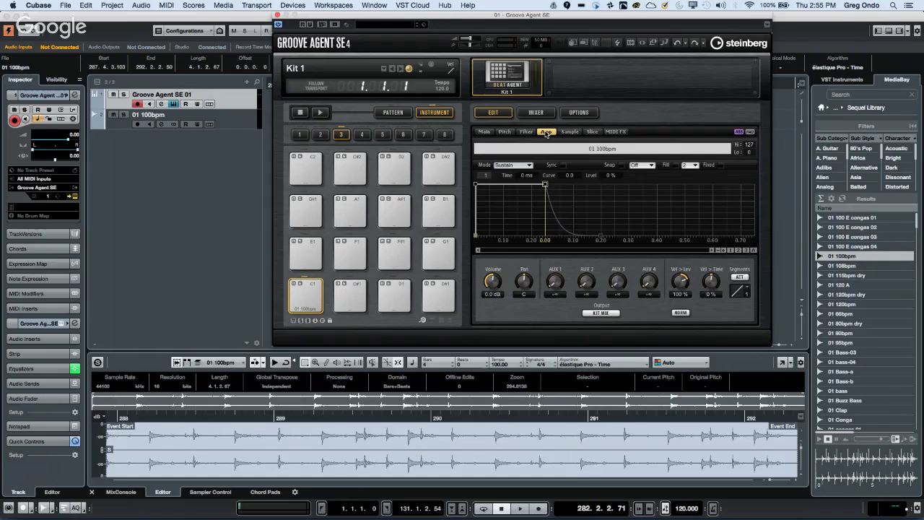
click(569, 131)
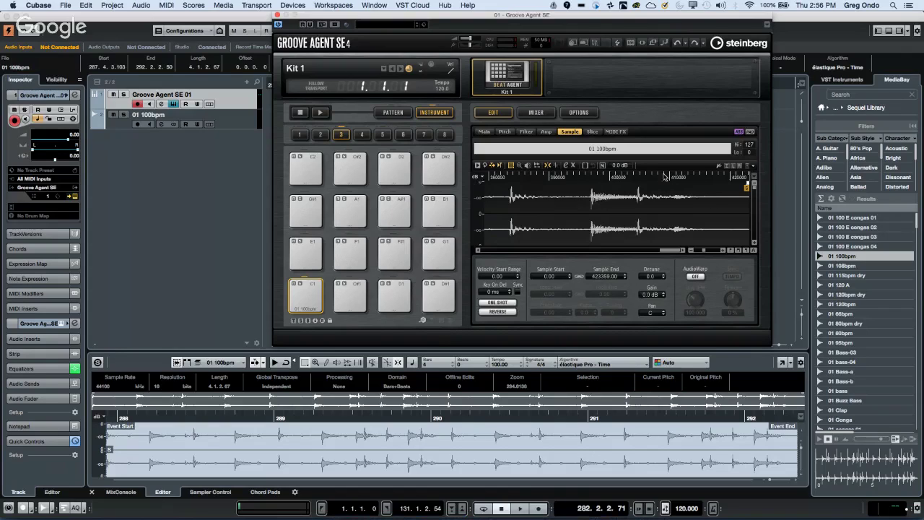
click(277, 15)
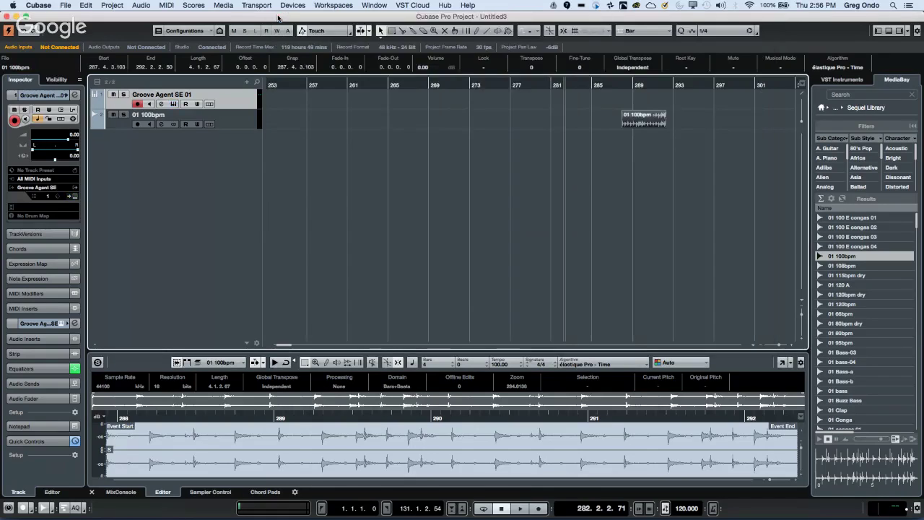
Open the c9 version of the recent UNINVITED project and return to the project start at the first tracks.
click(67, 5)
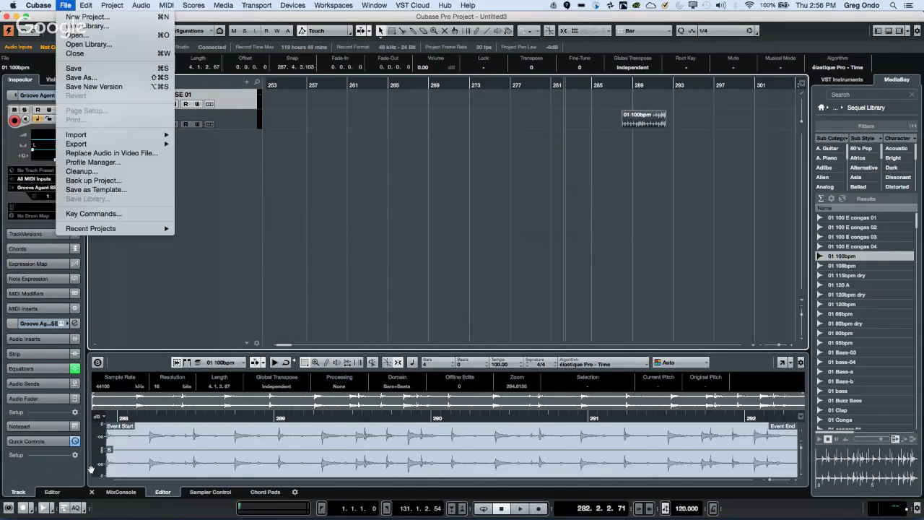
mouse_move(113, 229)
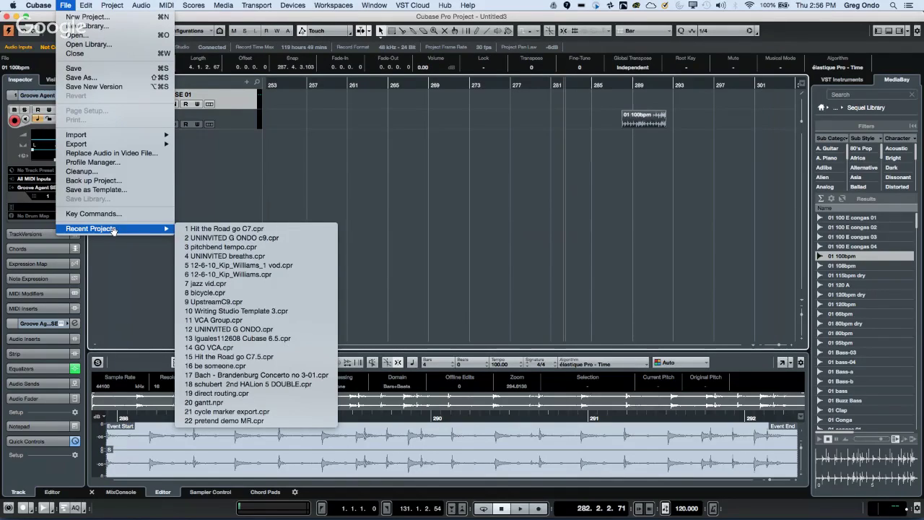
click(217, 237)
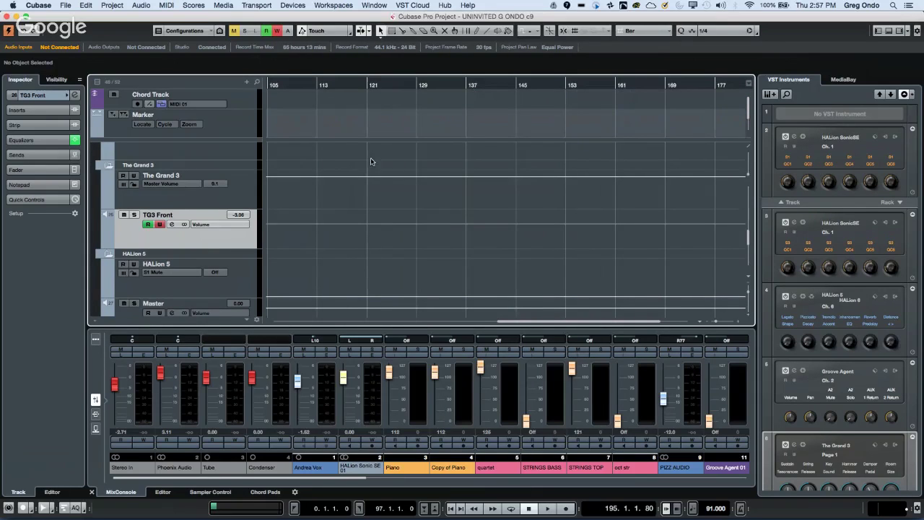
scroll(374, 164, up, 10)
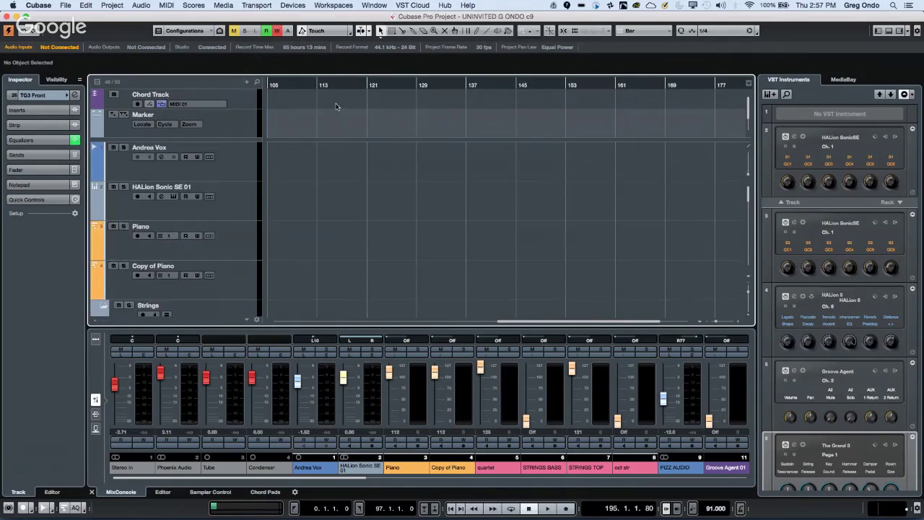
key(Home)
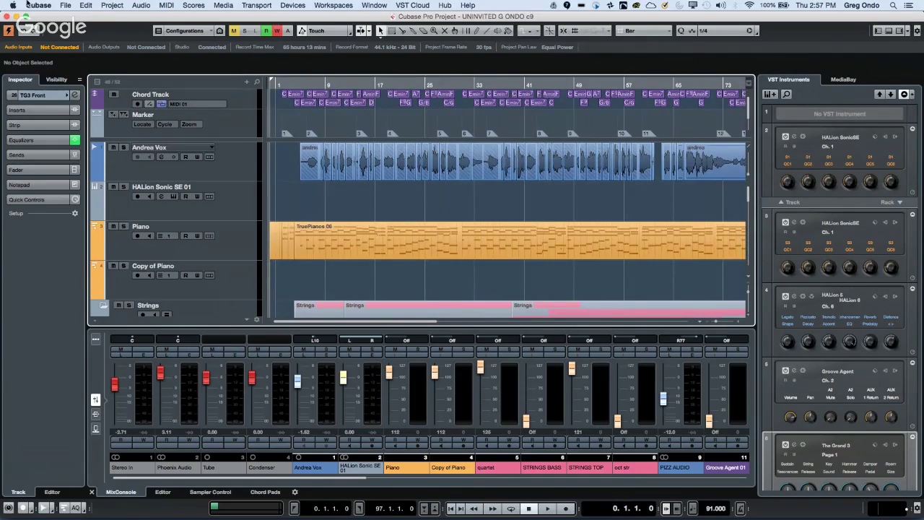
Enable Split MIDI Events and Split MIDI Controllers in the Editing-MIDI preferences.
click(70, 7)
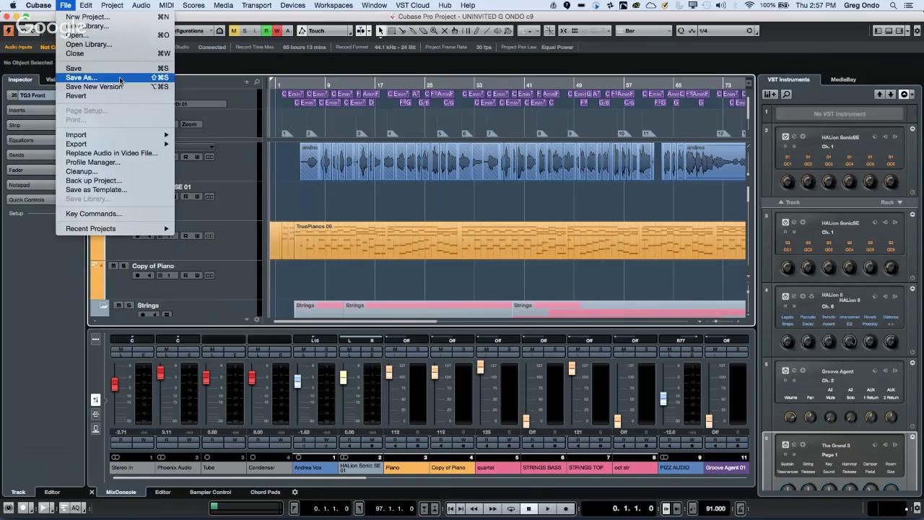
mouse_move(49, 6)
click(52, 32)
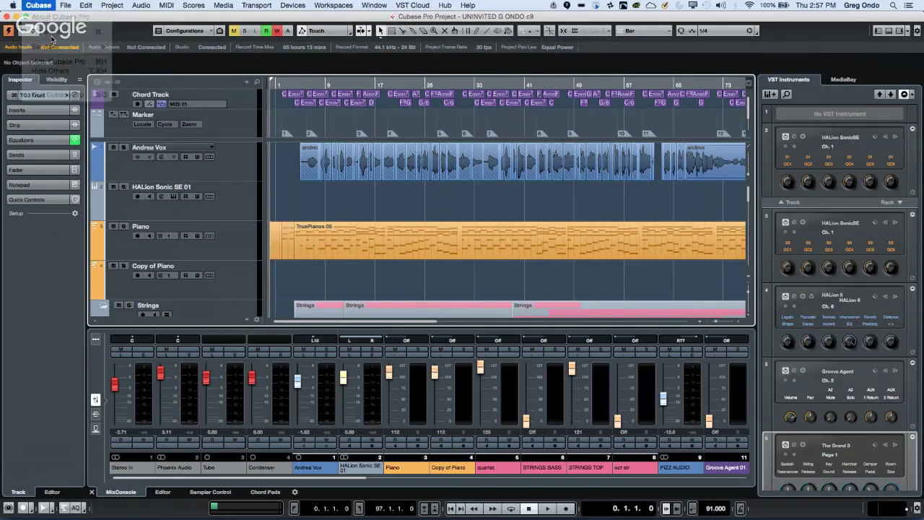
click(333, 189)
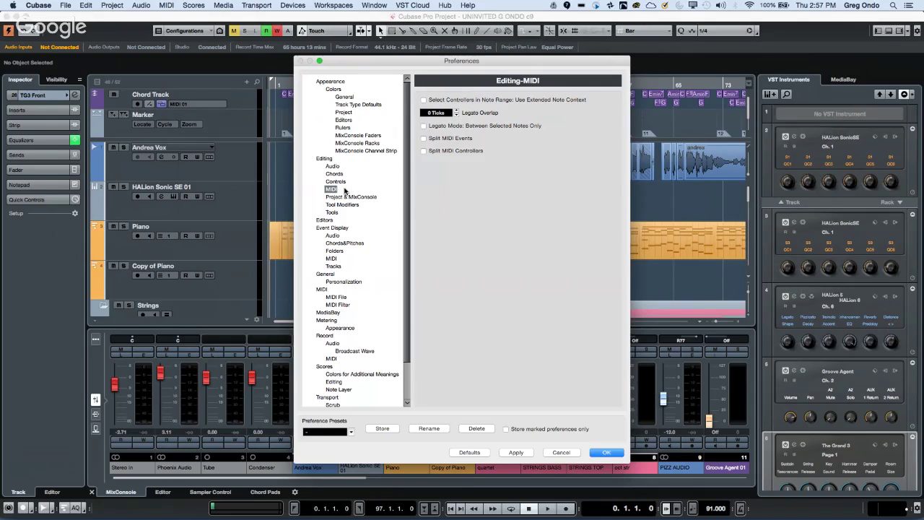
click(424, 139)
click(423, 151)
click(607, 452)
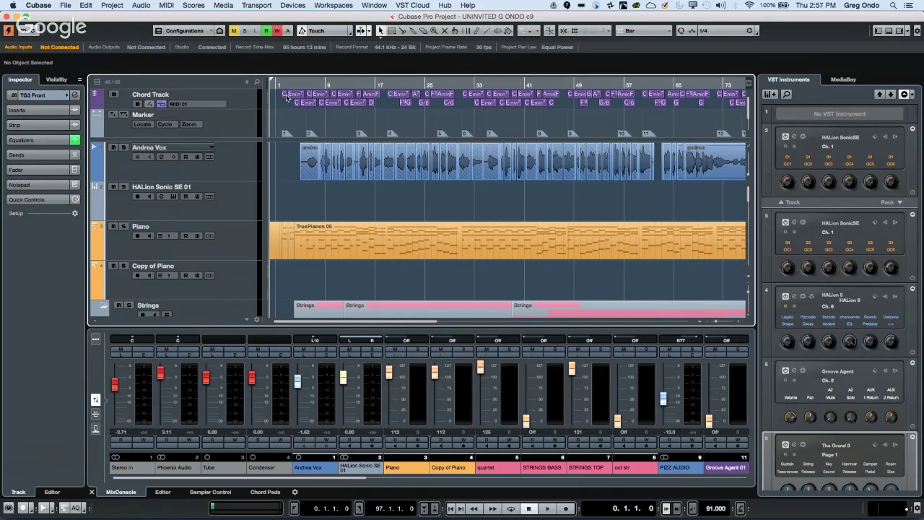
Open the TruePianos 06 part of the Piano track in the Key Editor and show System Exclusive in the controller lane.
click(361, 241)
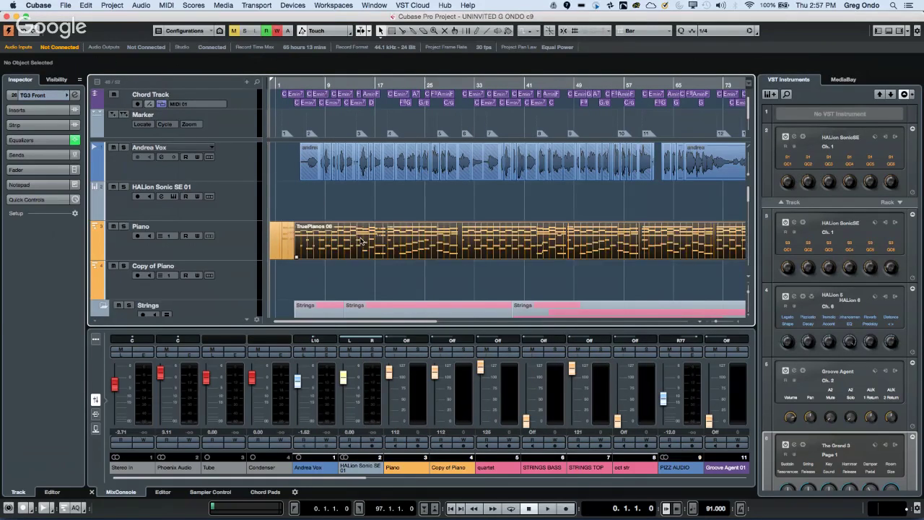
double_click(361, 241)
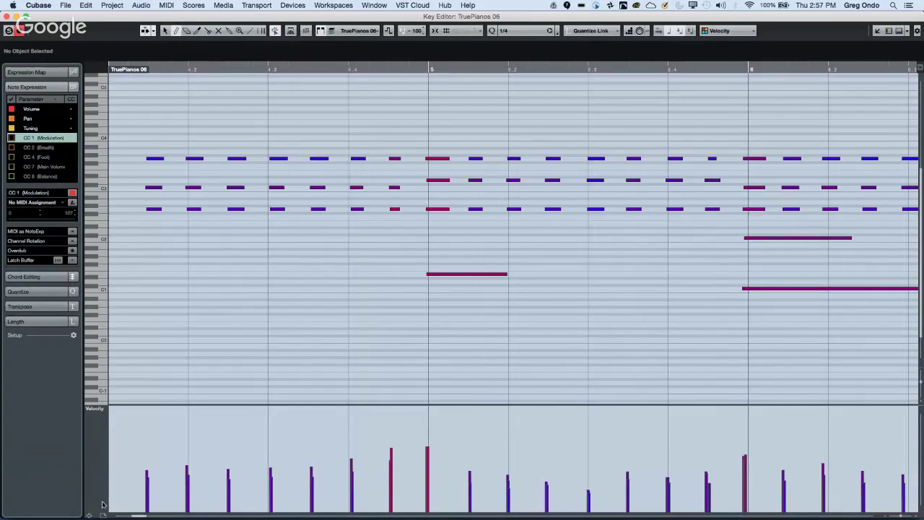
click(101, 409)
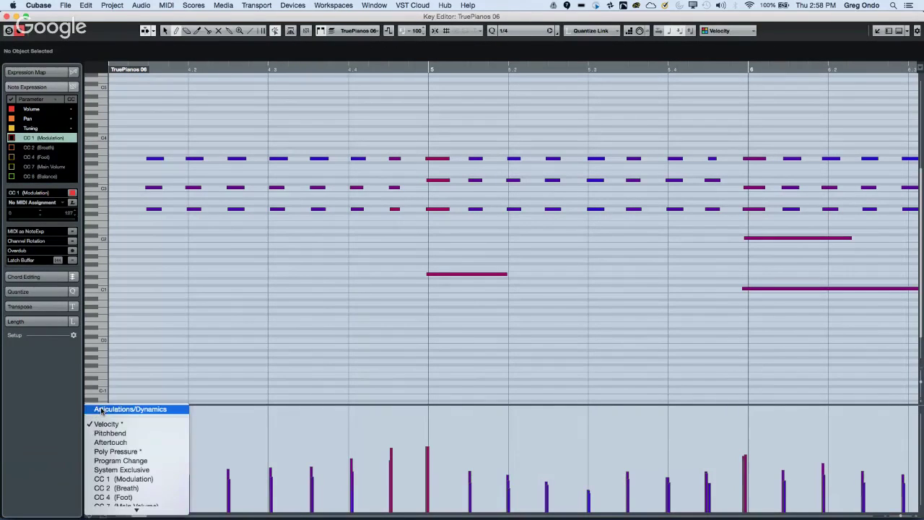
mouse_move(124, 509)
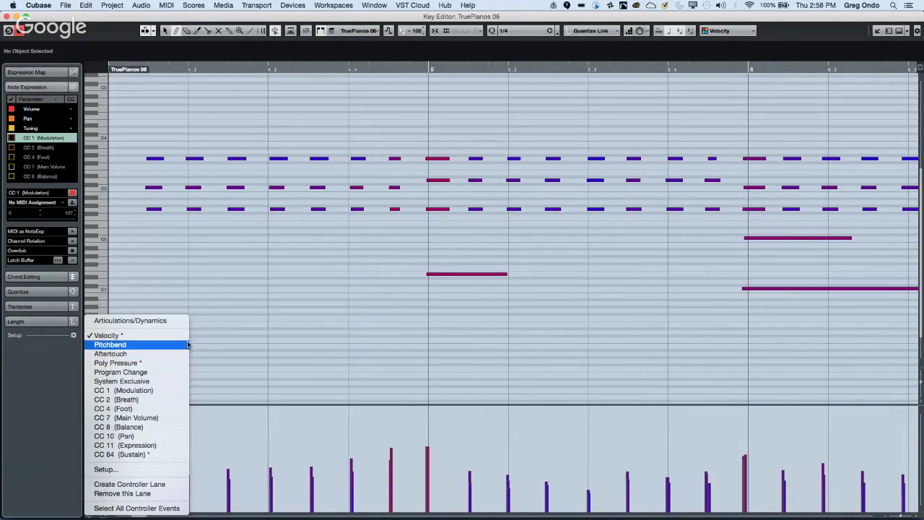
click(148, 382)
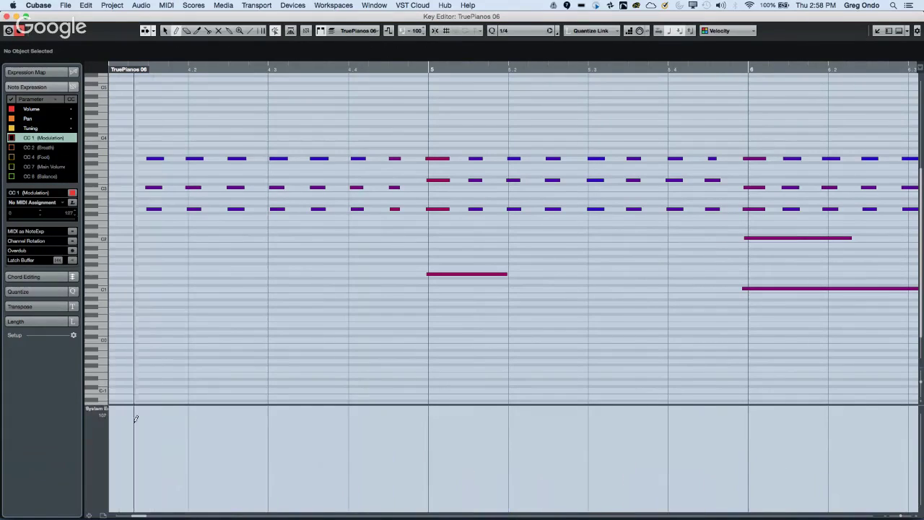
Look through the available controller types and show Poly Pressure in the controller lane.
click(104, 410)
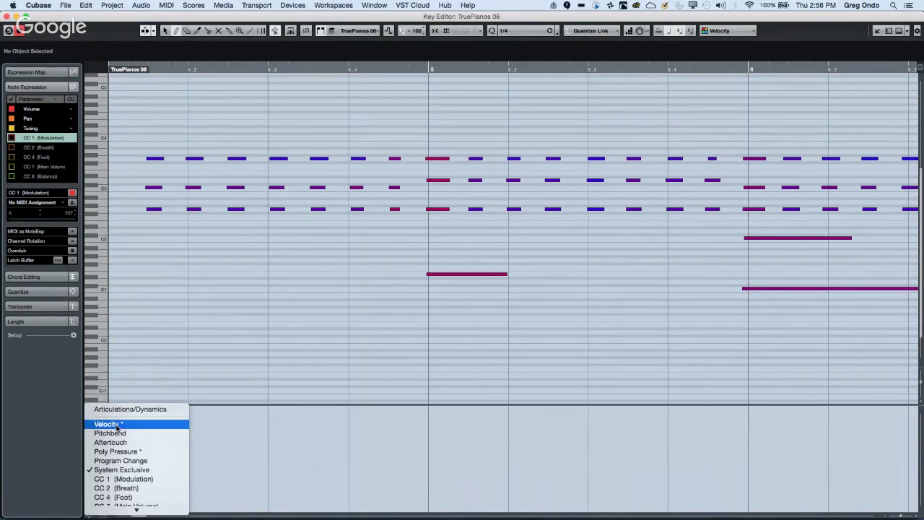
scroll(145, 462, down, 3)
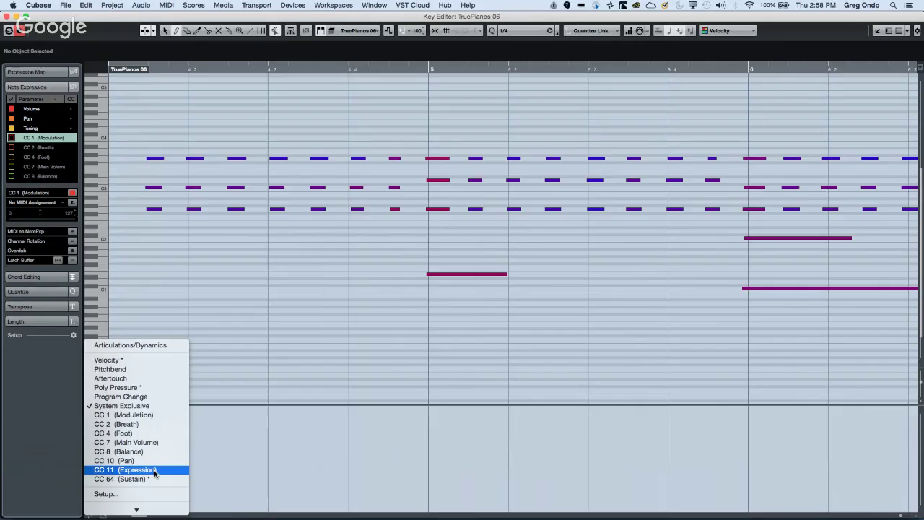
scroll(148, 482, down, 2)
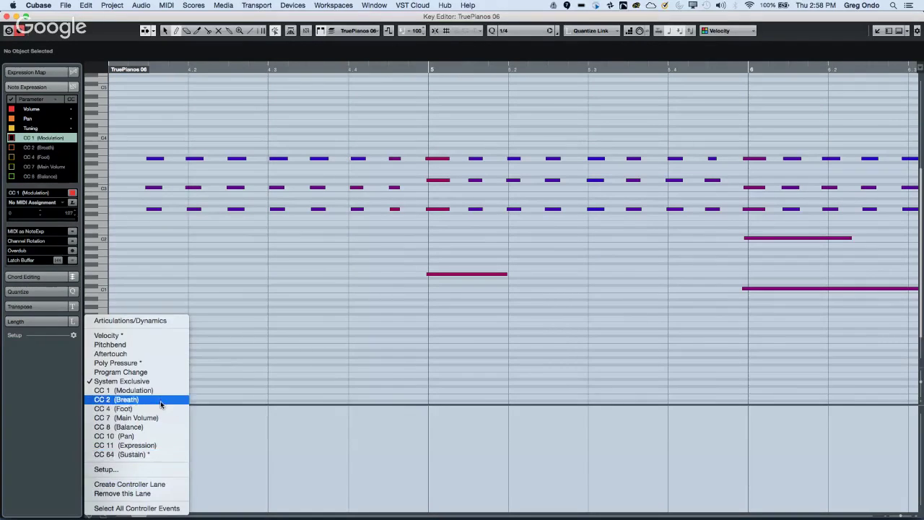
click(153, 364)
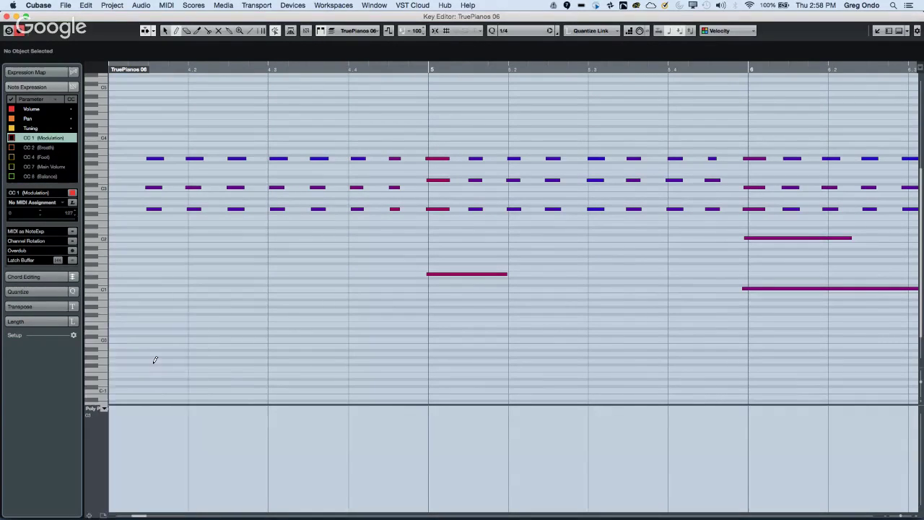
Show CC 64 (Sustain) in the controller lane, and leave the Key Editor with the cursor just before beat 4.4.
click(101, 408)
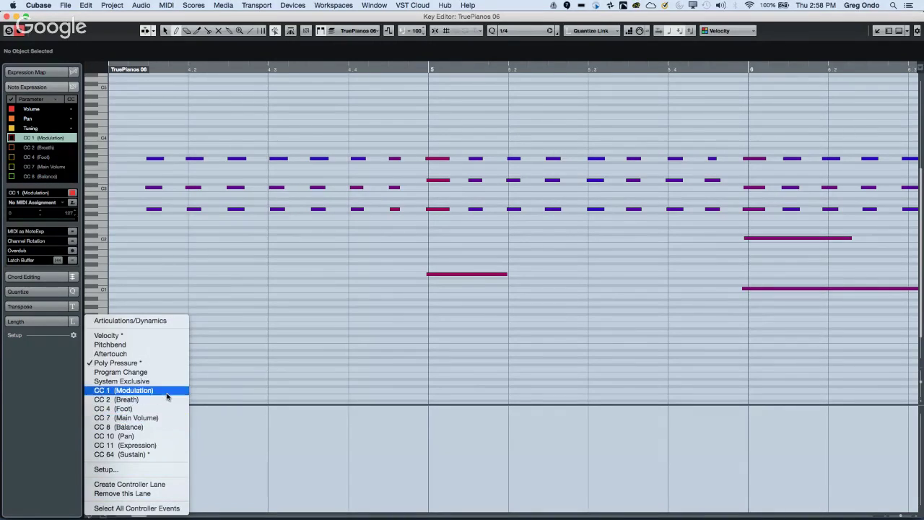
click(123, 454)
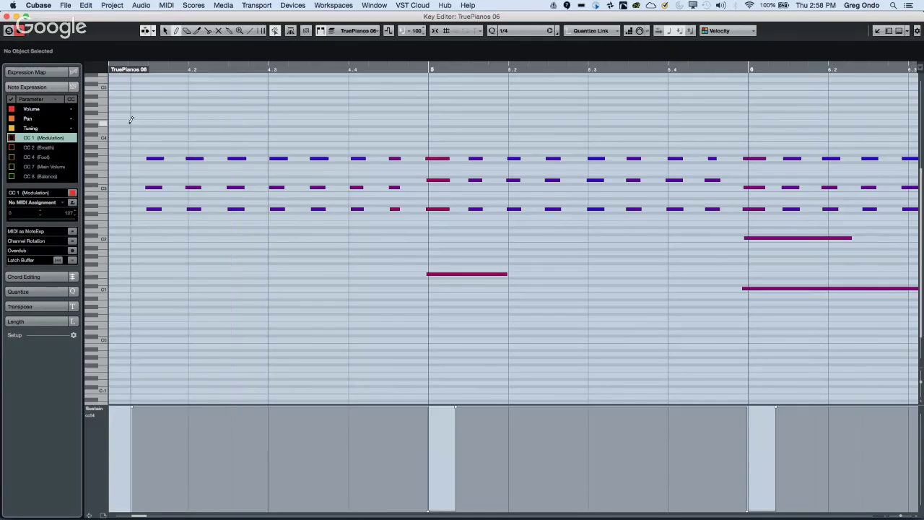
click(337, 65)
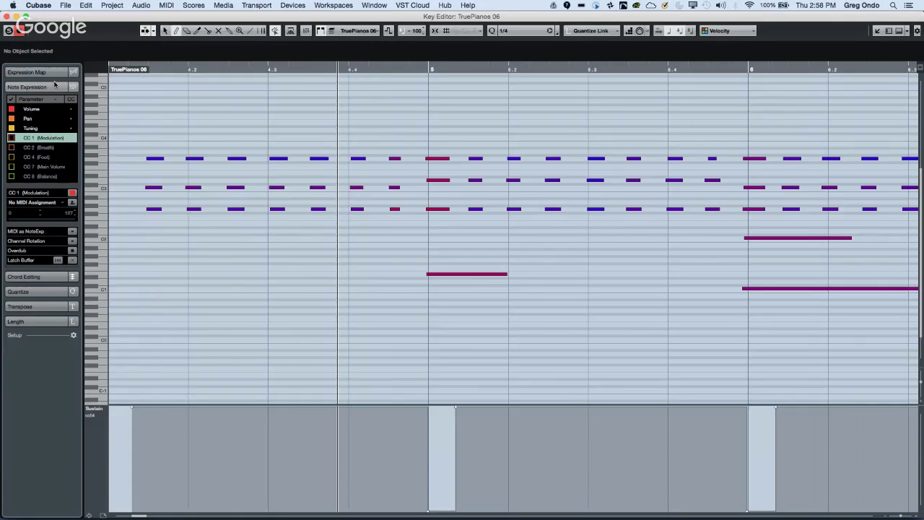
click(9, 17)
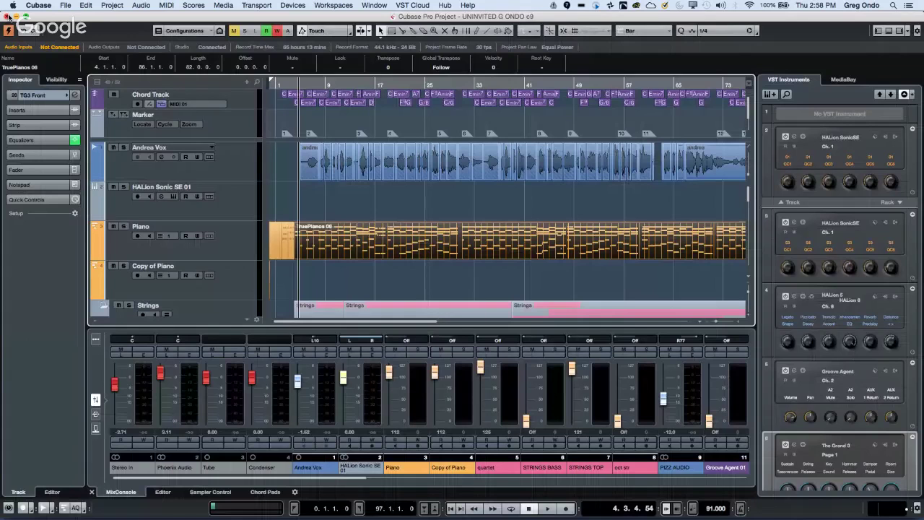
Split the TruePianos 06 part on the Piano track at the cursor just before beat 4.4.
key(h)
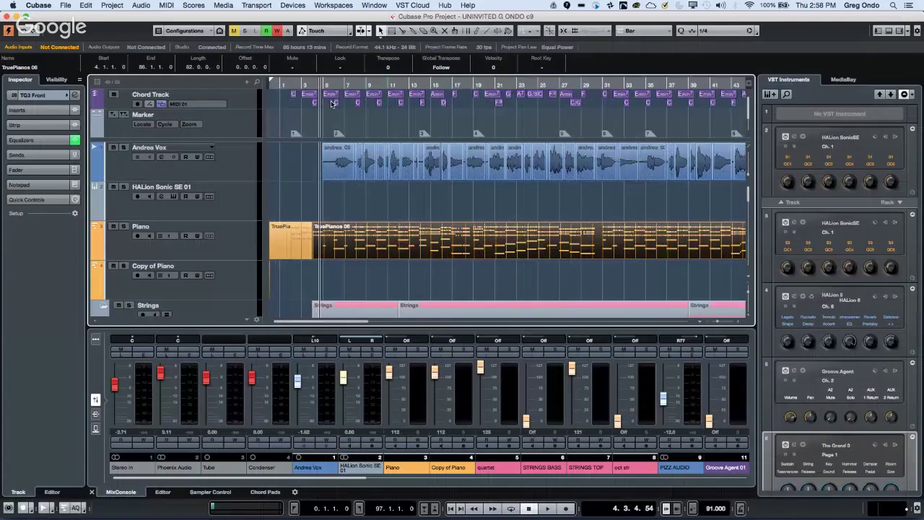
key(h)
key(h)
key(h)
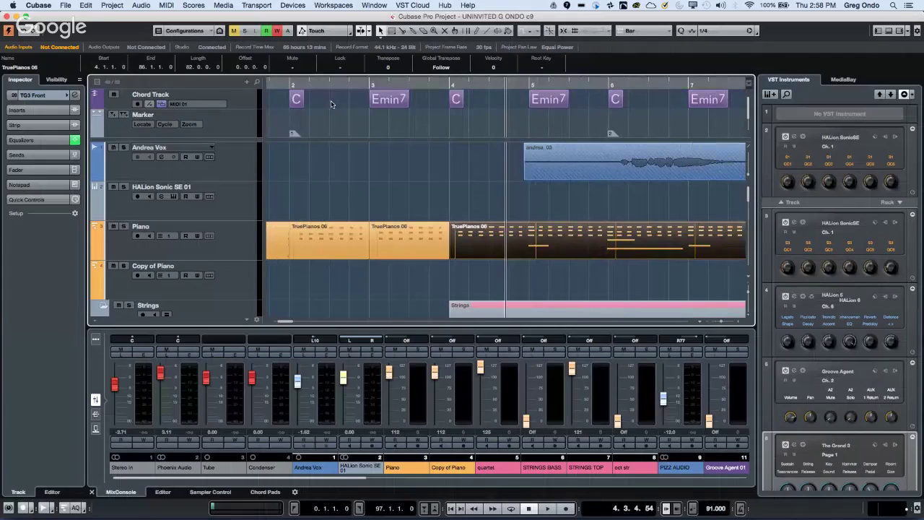
key(h)
key(h)
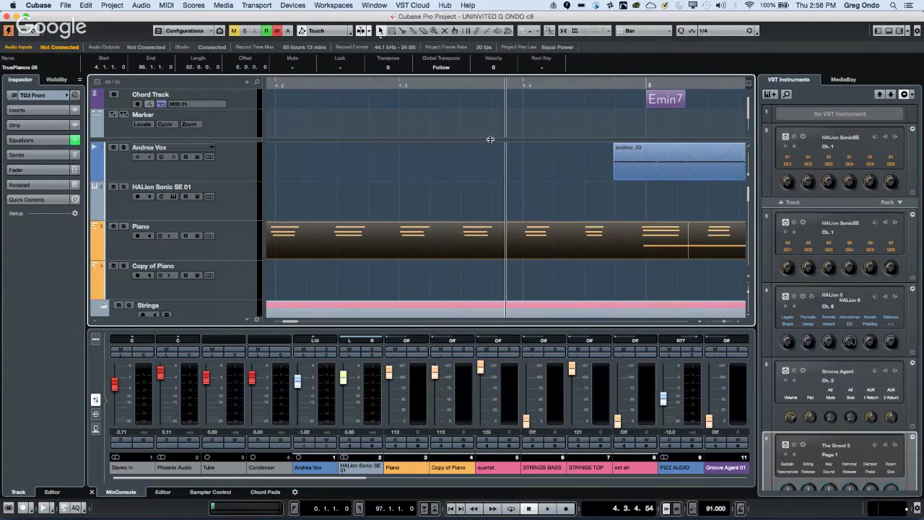
right_click(478, 174)
click(525, 203)
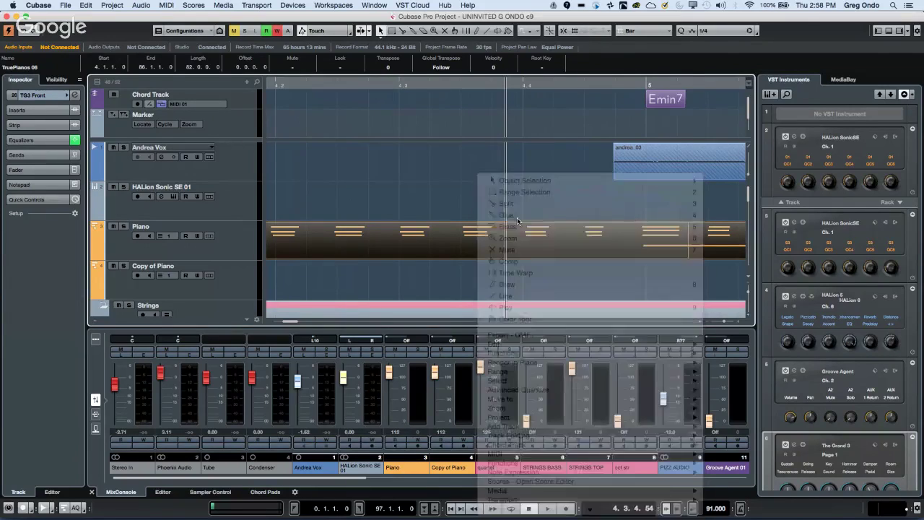
click(508, 244)
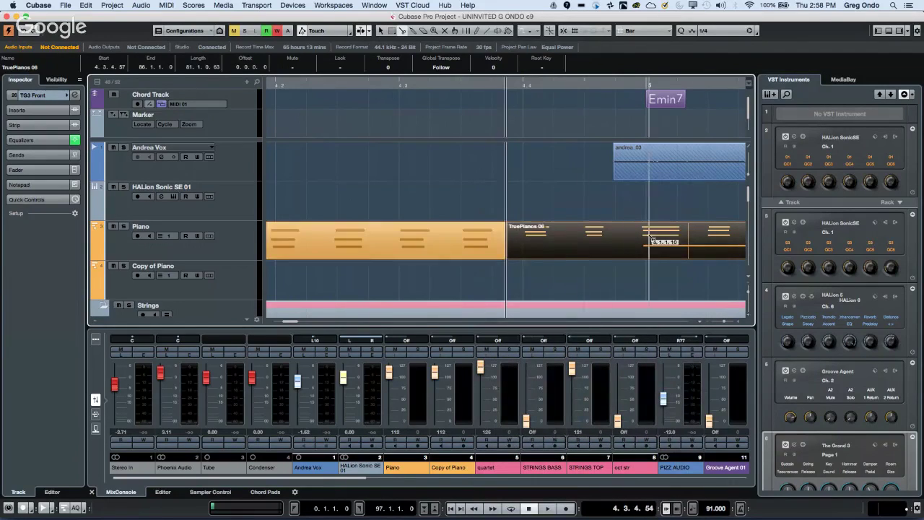
Split the Piano part again at 4.4.2.49 and erase the short section between the two cuts.
click(566, 238)
right_click(569, 239)
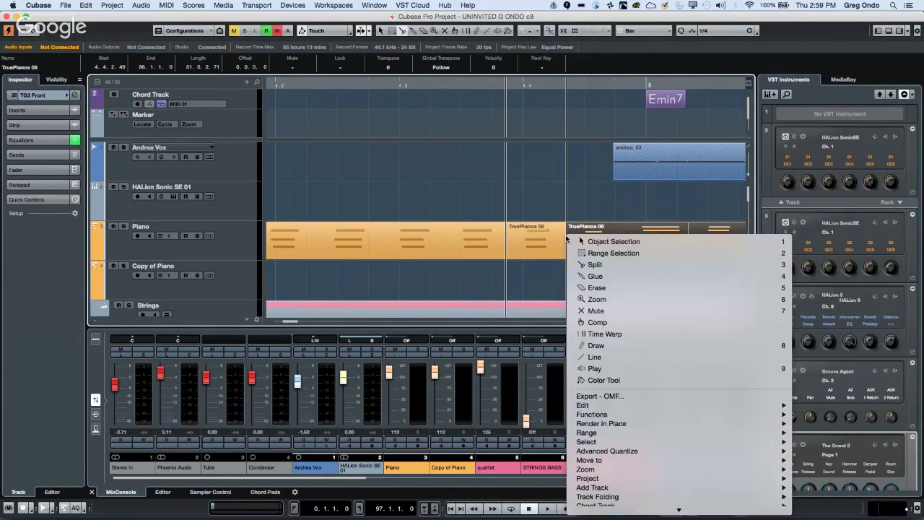
click(596, 287)
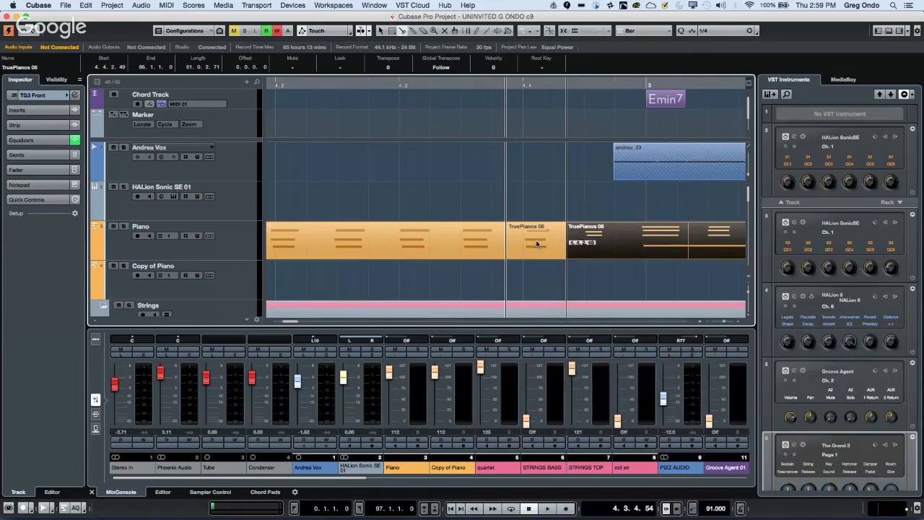
click(537, 242)
right_click(538, 243)
click(552, 246)
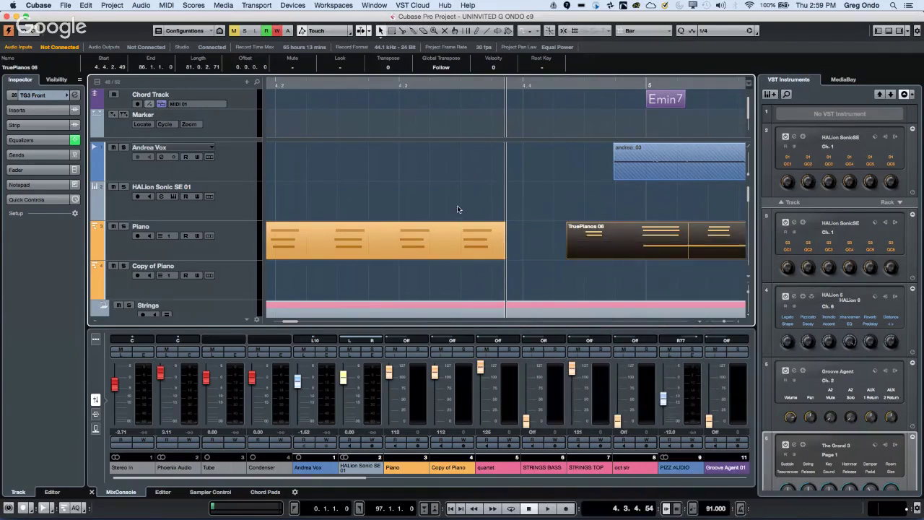
Select the two Piano parts around the gap and examine them in the lower-zone editor.
drag(457, 205, 644, 273)
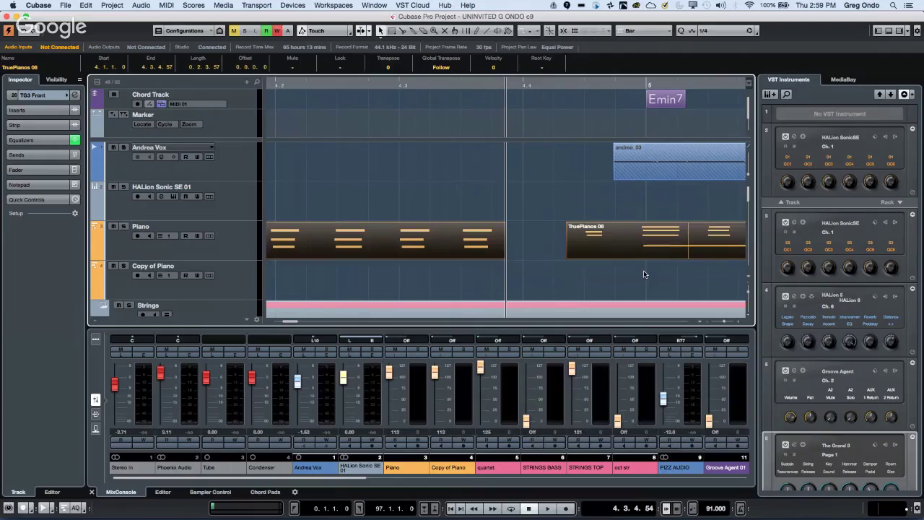
click(165, 492)
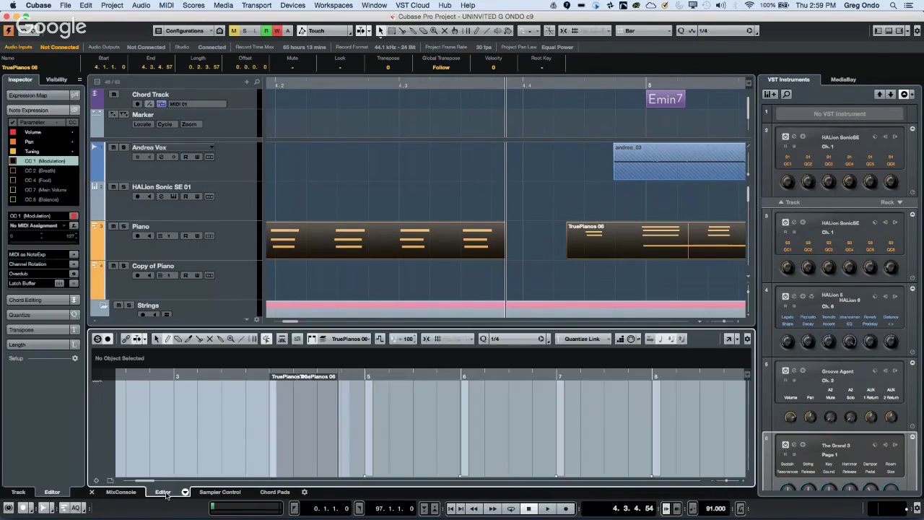
click(385, 388)
key(h)
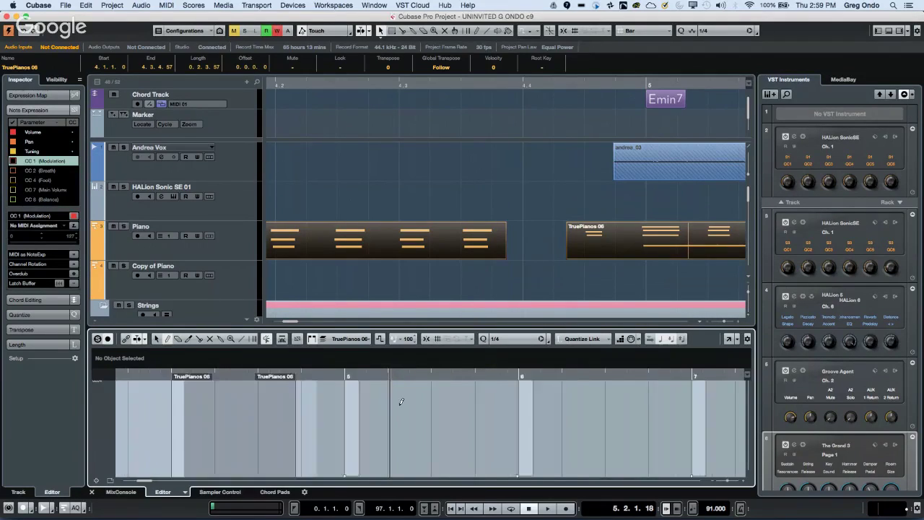
key(g)
key(g)
key(g)
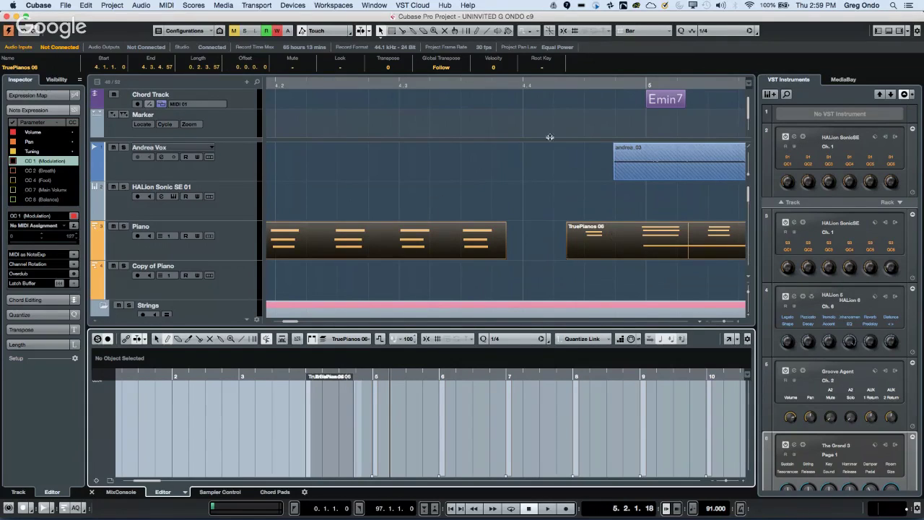
Open both Piano parts in the full Key Editor and compare the sustain data by undoing and redoing the deletion.
click(529, 168)
drag(479, 198, 625, 272)
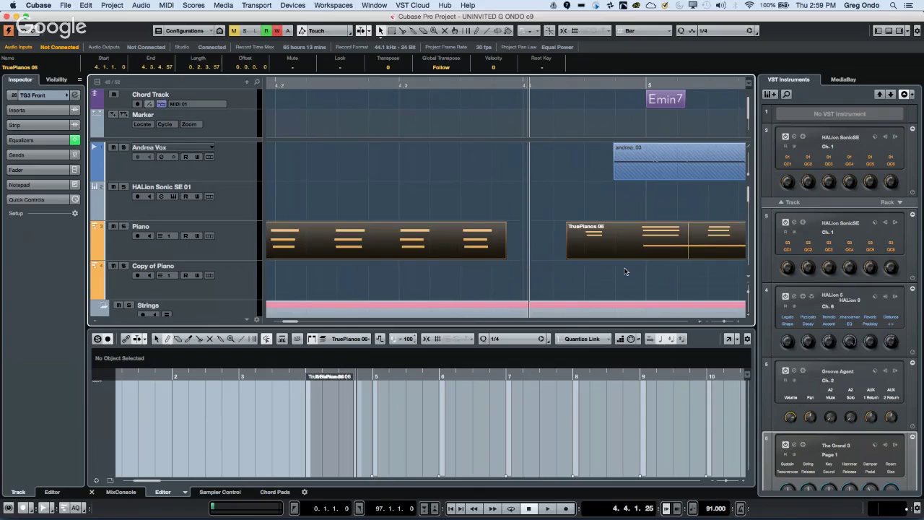
key(Return)
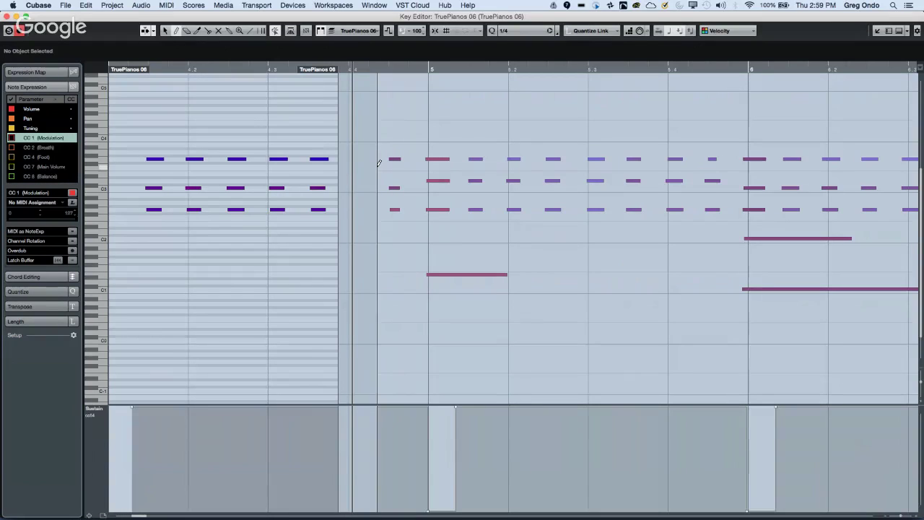
key(super+z)
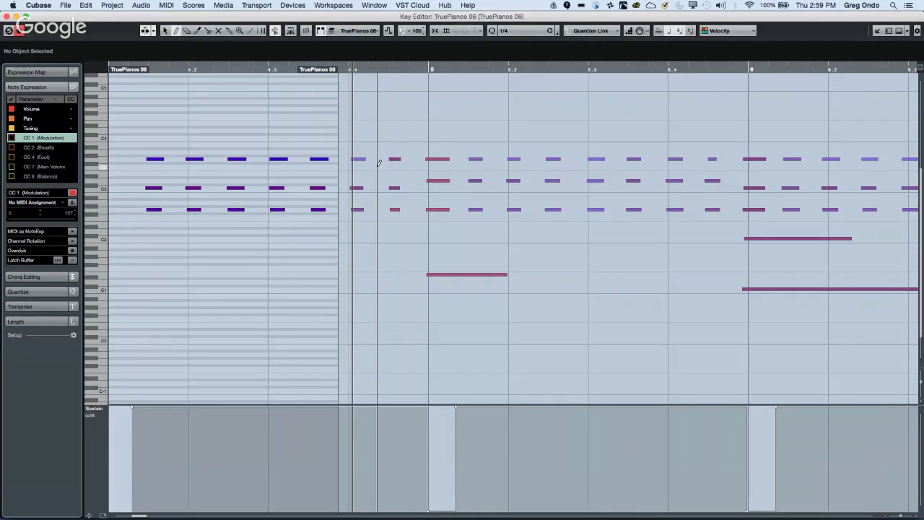
key(super+shift+z)
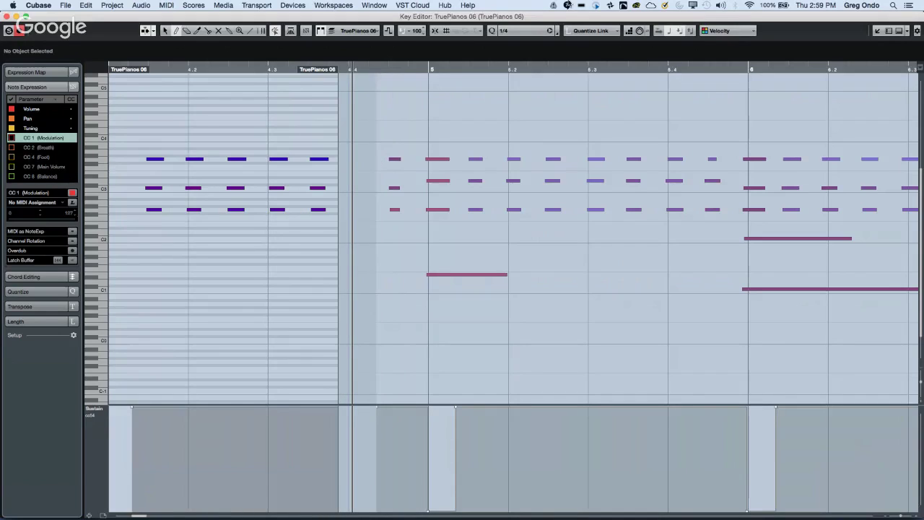
Review the Split MIDI Events and Split MIDI Controllers options in the Editing-MIDI preferences, and close the preferences.
click(65, 6)
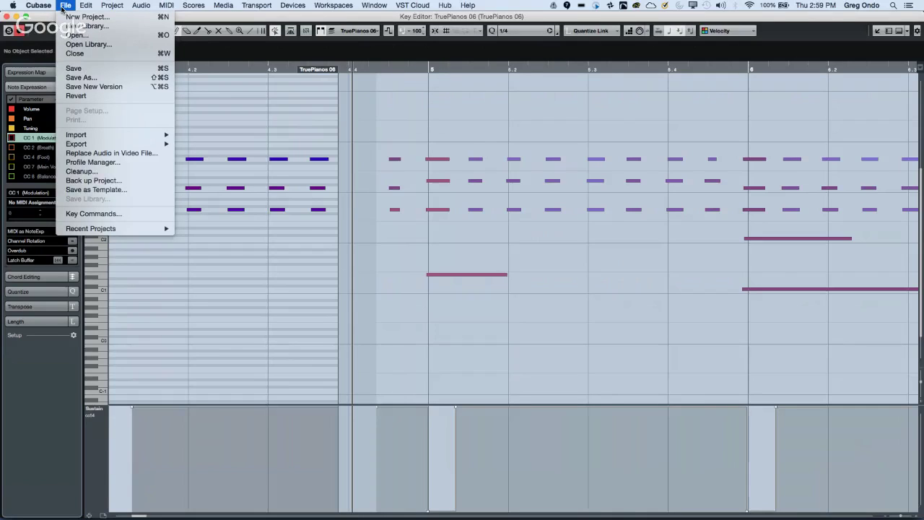
mouse_move(38, 6)
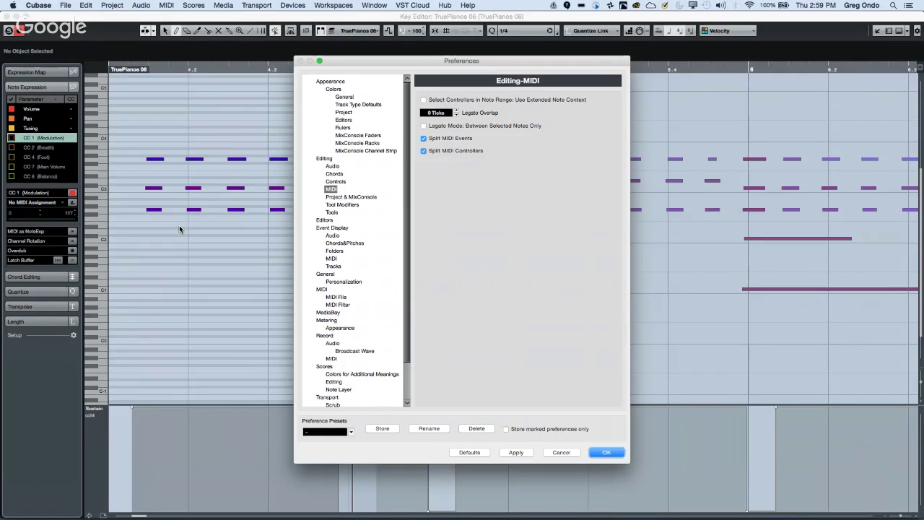
click(606, 452)
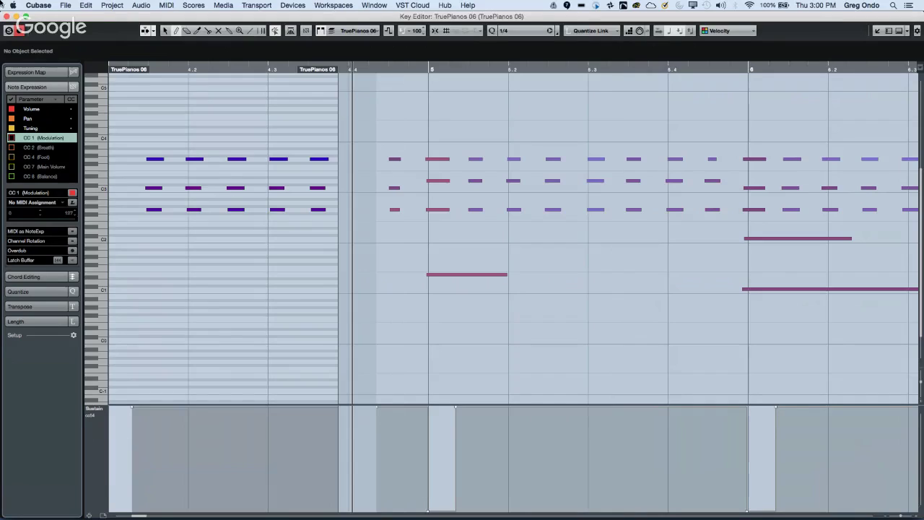
Close the Key Editor and undo the deletion and the splits on the Piano track.
click(6, 15)
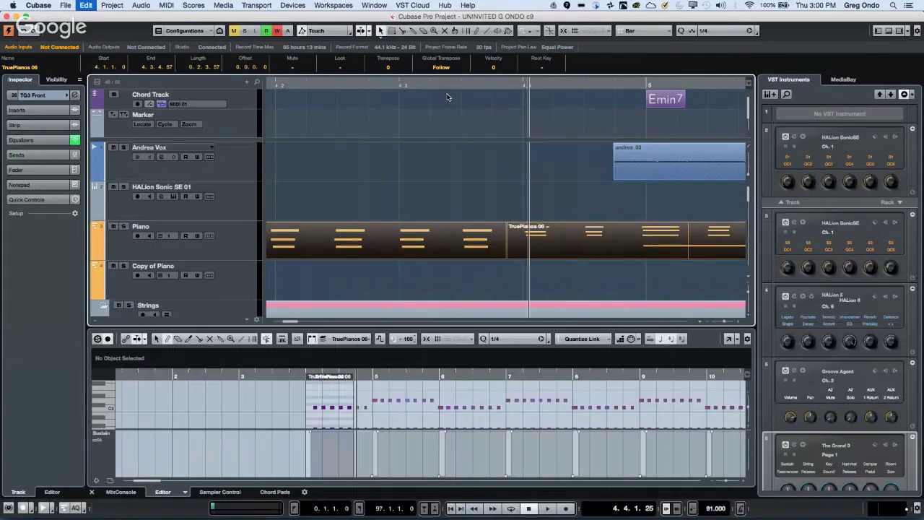
key(super+z)
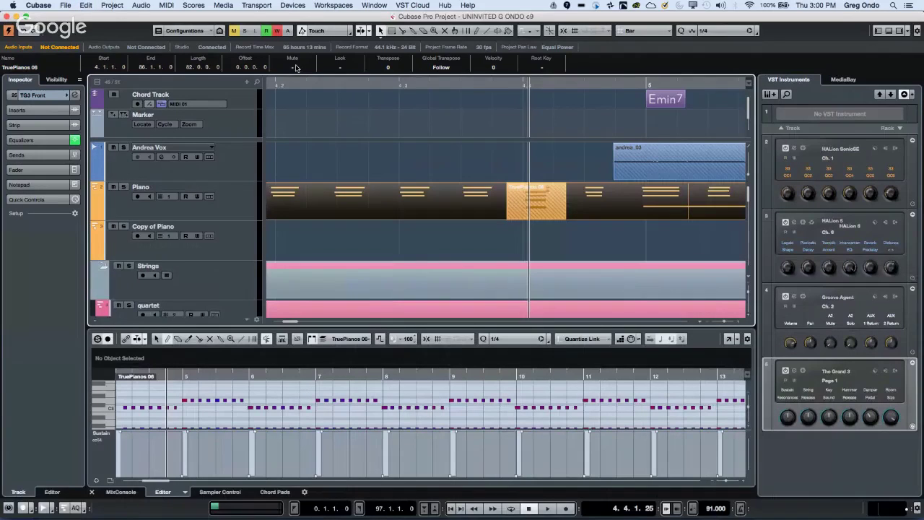
Open the recent project direct routing.cpr and activate it.
click(66, 6)
mouse_move(125, 228)
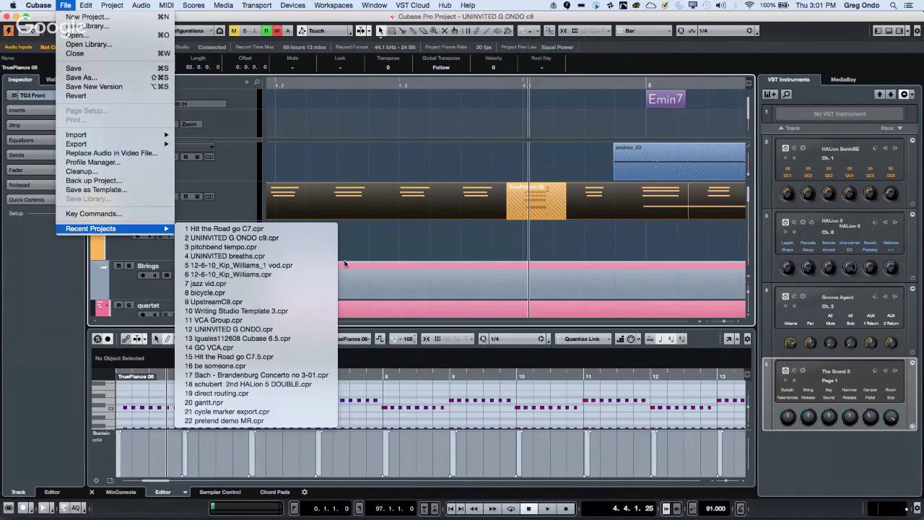
click(323, 399)
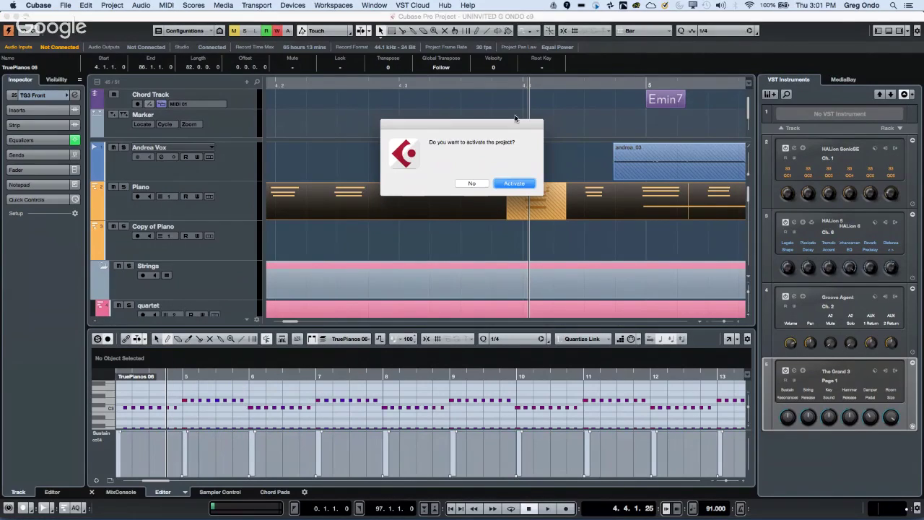
click(508, 182)
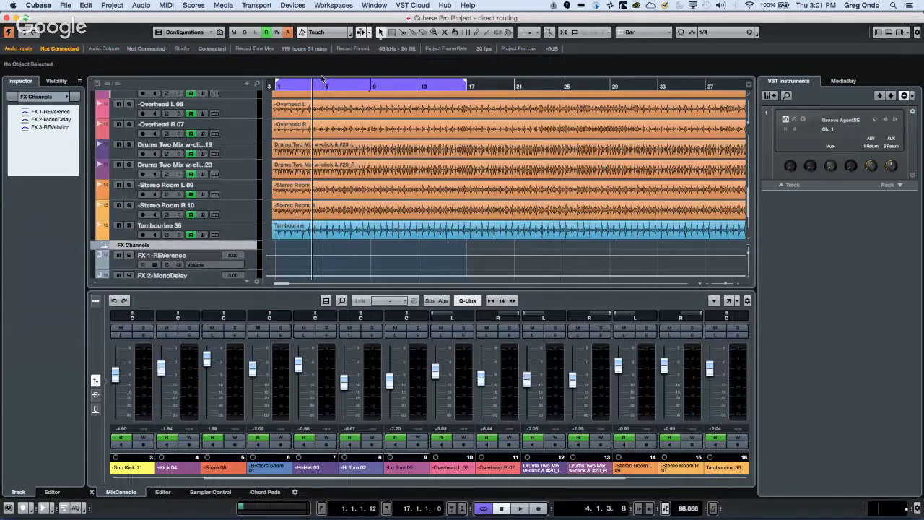
Place the cursor near the start of bar 3, play the drum tracks briefly, and stop playback.
click(294, 85)
click(283, 86)
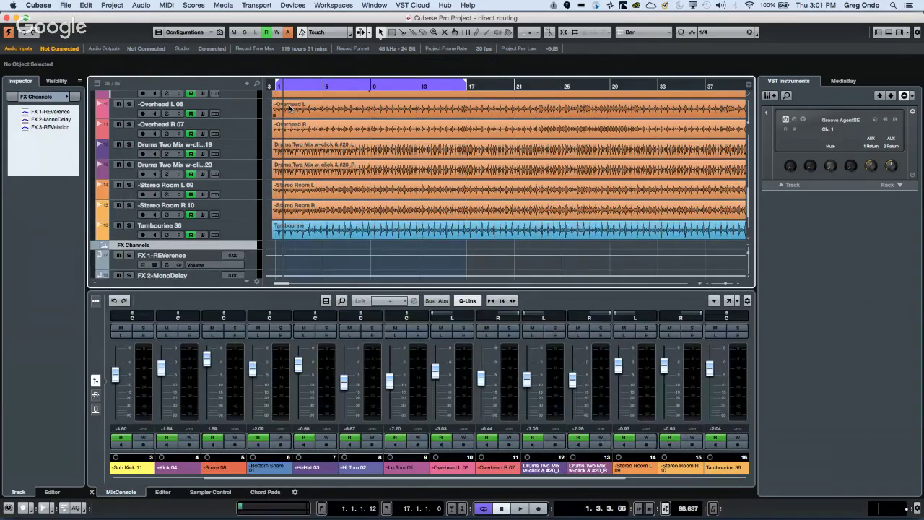
click(300, 84)
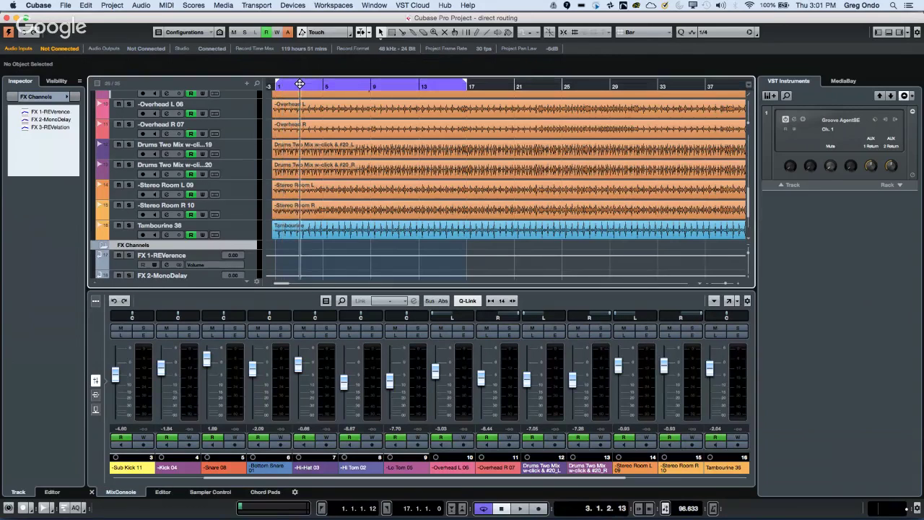
key(space)
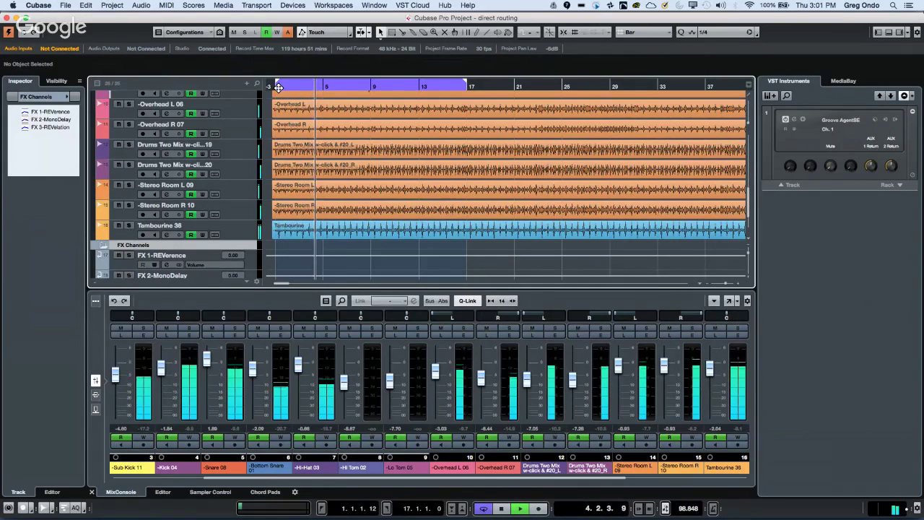
key(space)
Show the Studio connections and the MixConsole, set the Control Room main source to Mix, and close both windows.
key(F4)
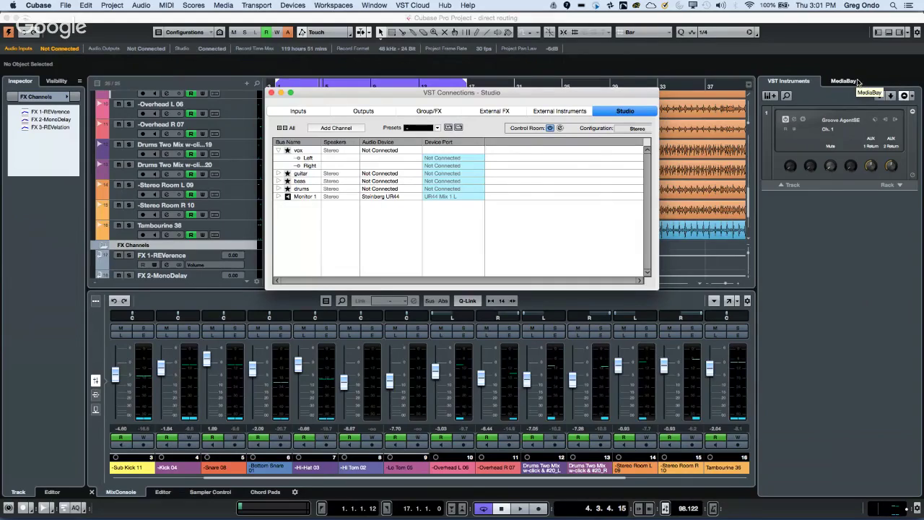
key(F3)
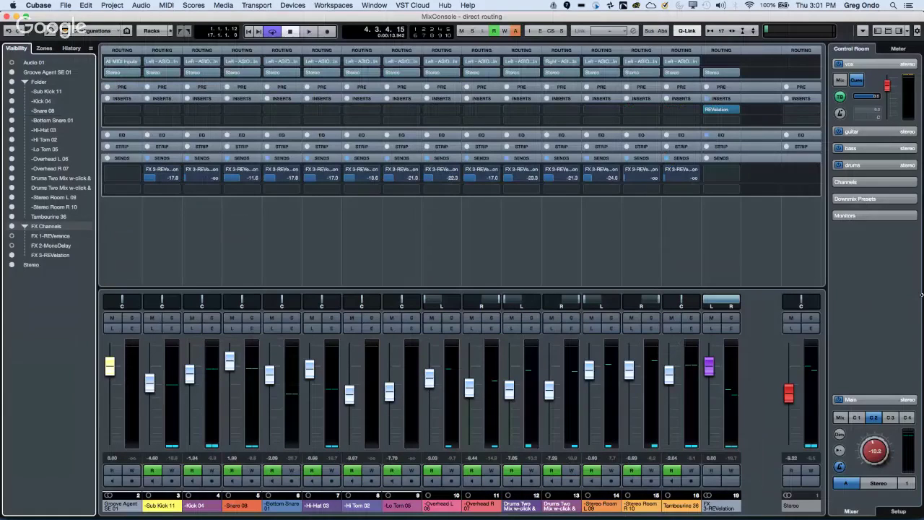
click(840, 417)
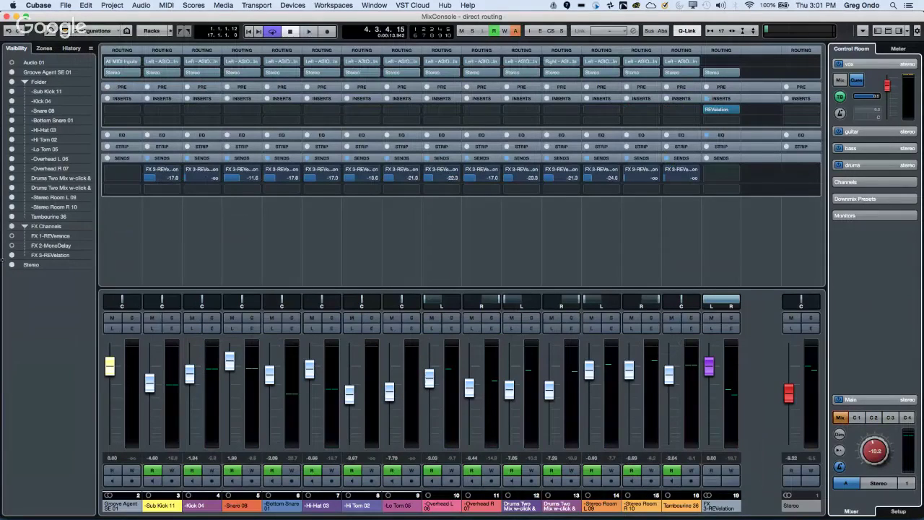
click(6, 17)
click(271, 93)
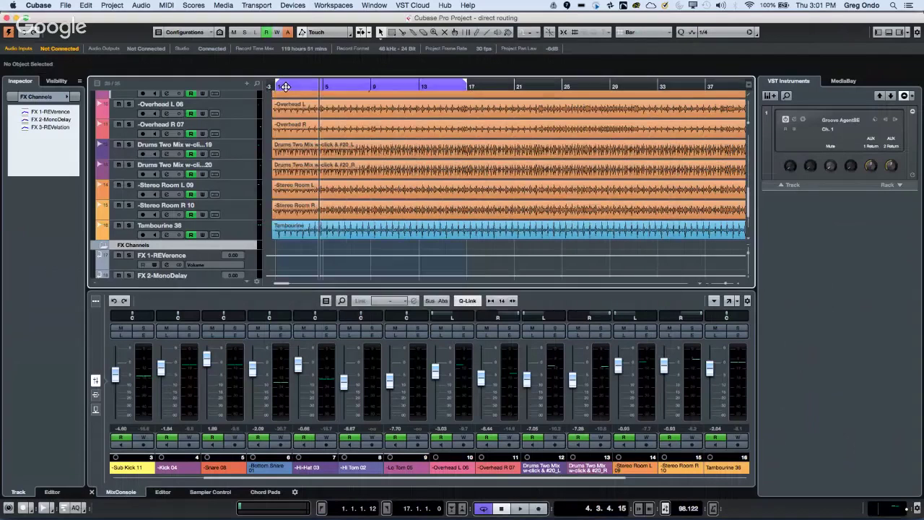
Play the drum tracks and bring up the full MixConsole to watch the channel levels.
key(space)
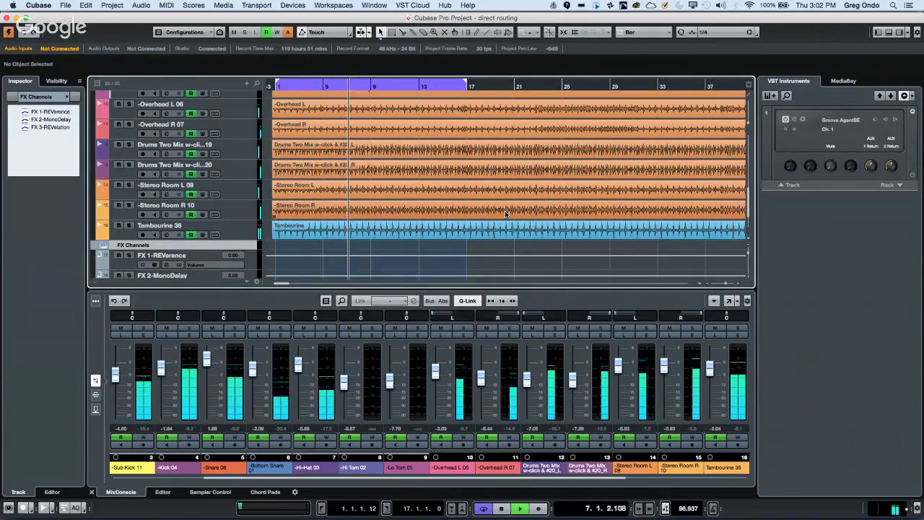
key(space)
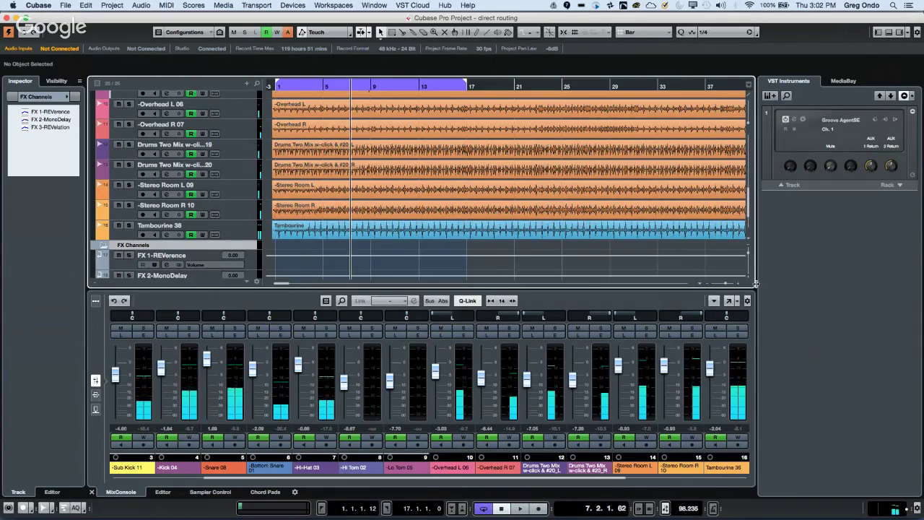
click(729, 302)
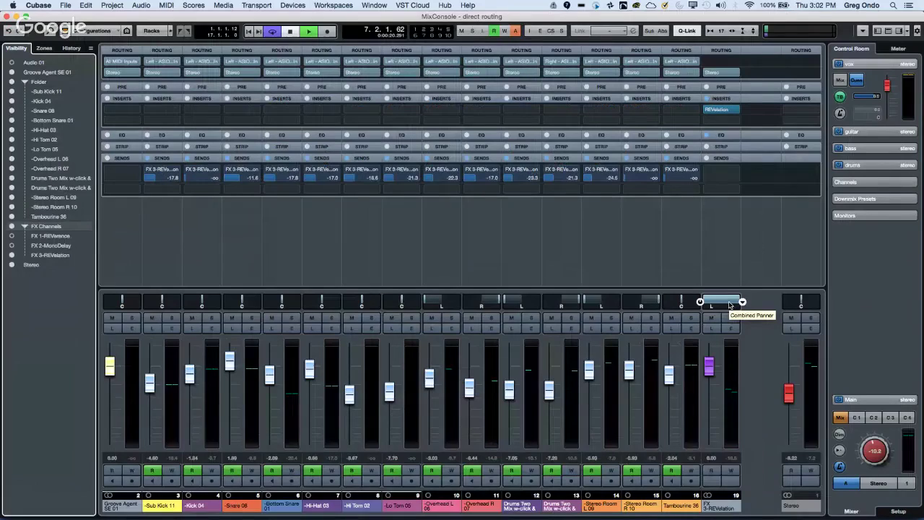
key(space)
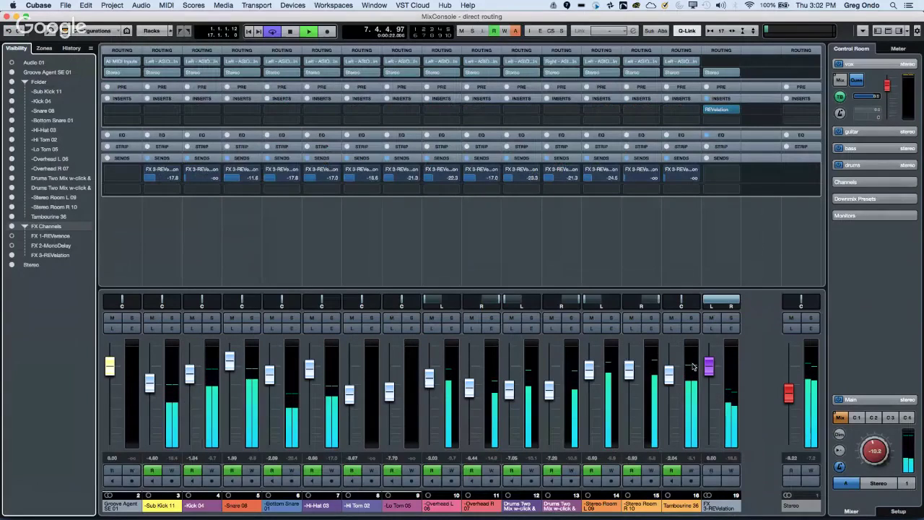
Adjust the FX 3-REVelation channel level to about 2.81 dB while the drums play, and stop playback.
drag(709, 368, 714, 340)
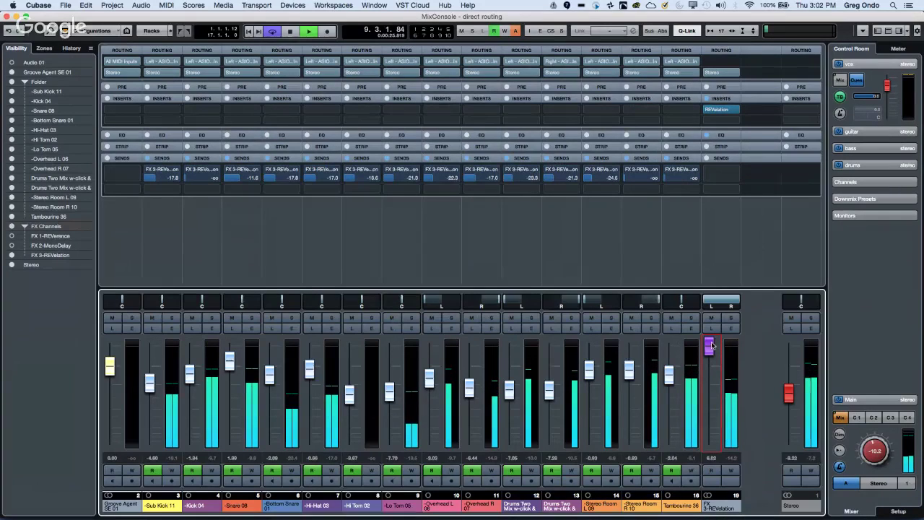
drag(715, 341, 708, 354)
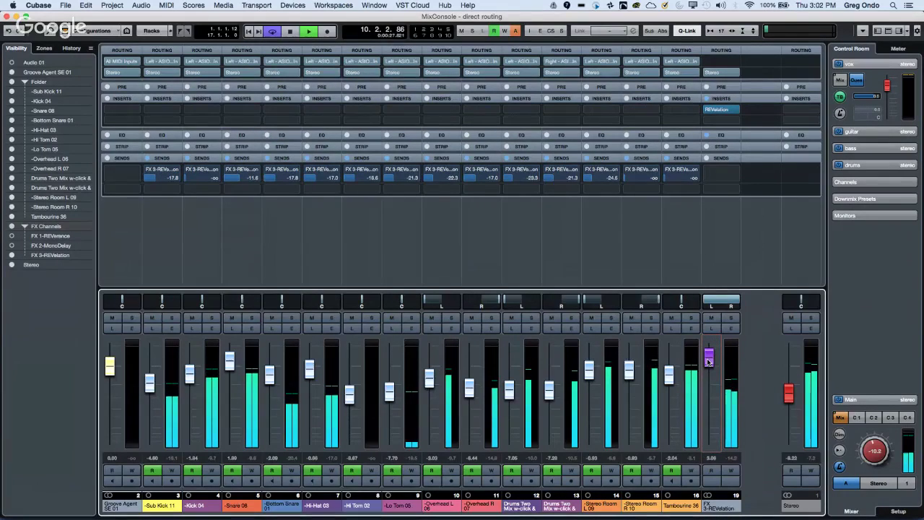
key(space)
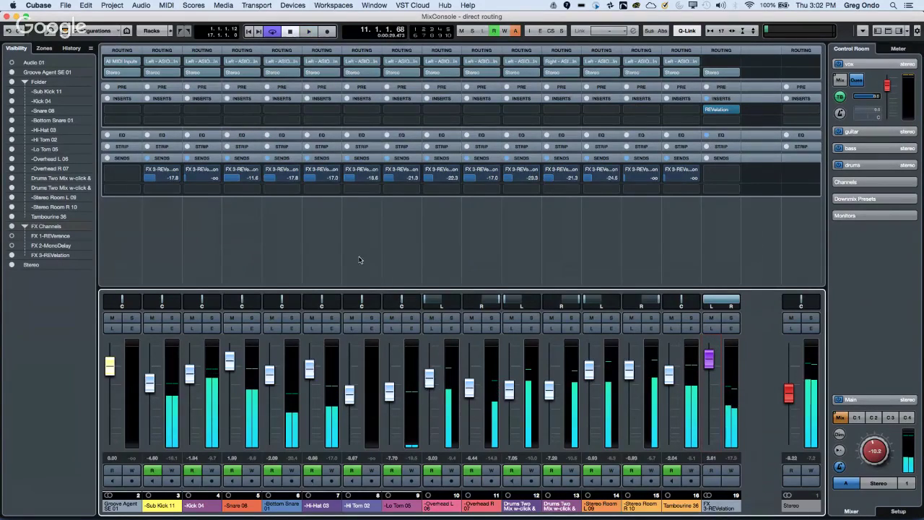
Show the Direct Routing rack in the MixConsole.
click(152, 31)
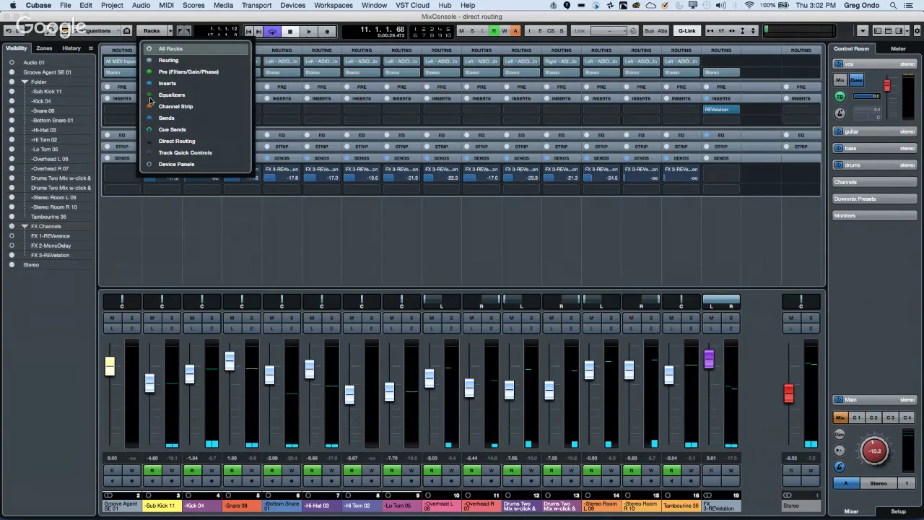
click(151, 141)
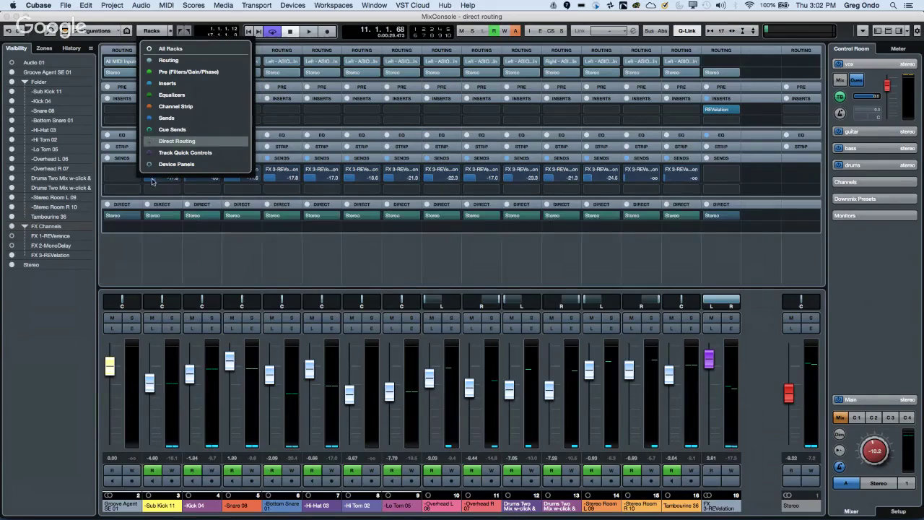
click(249, 250)
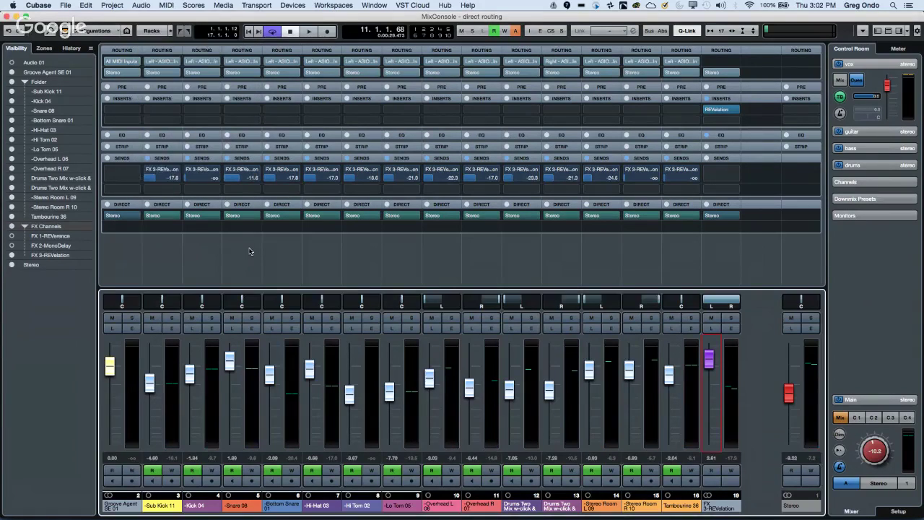
Select the channels from Sub Kick 11 through FX 3-REVelation and add two stereo group channels outside any folder, routed to Stereo.
click(179, 352)
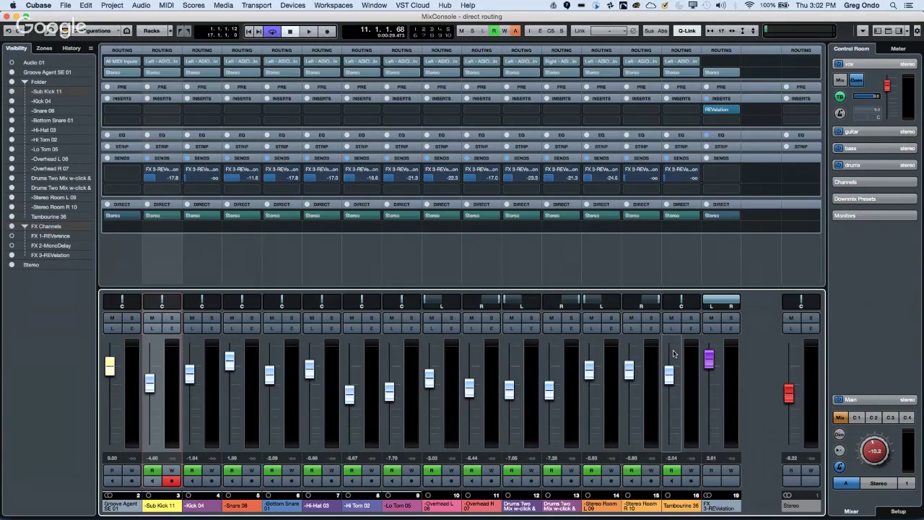
shift+click(725, 368)
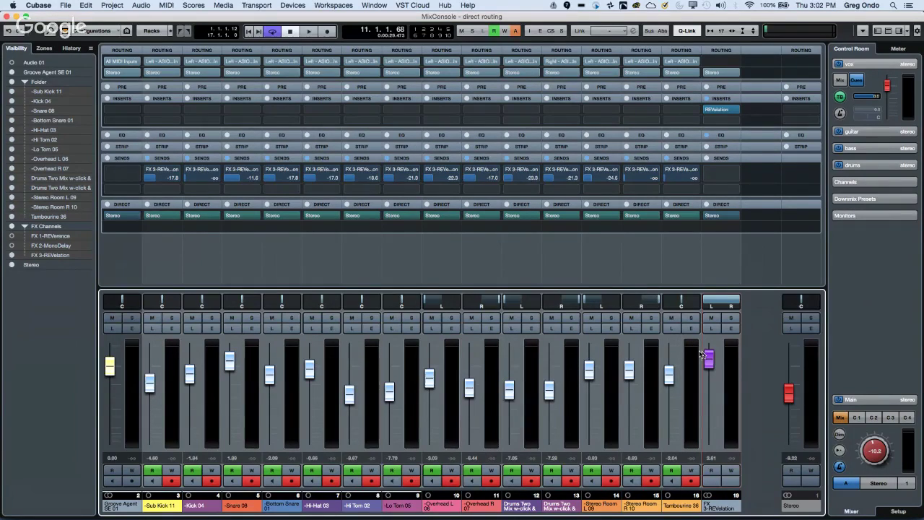
right_click(730, 366)
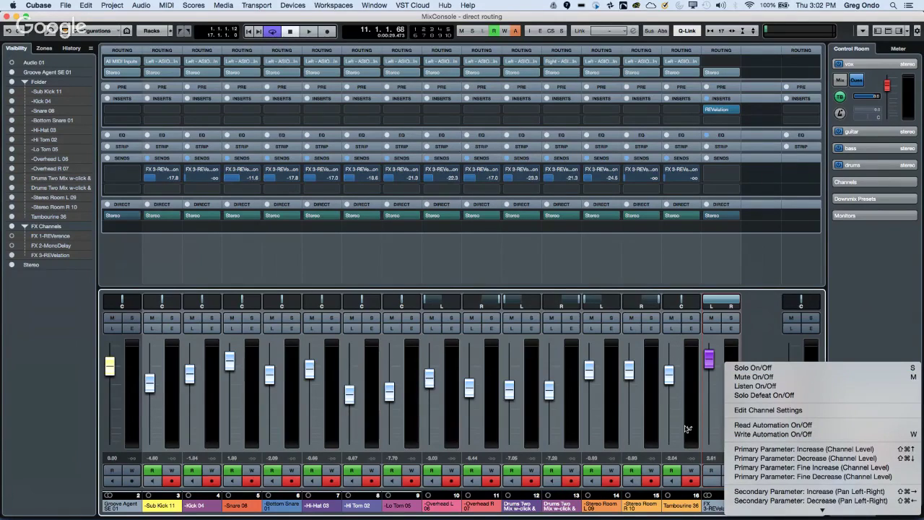
scroll(787, 409, down, 10)
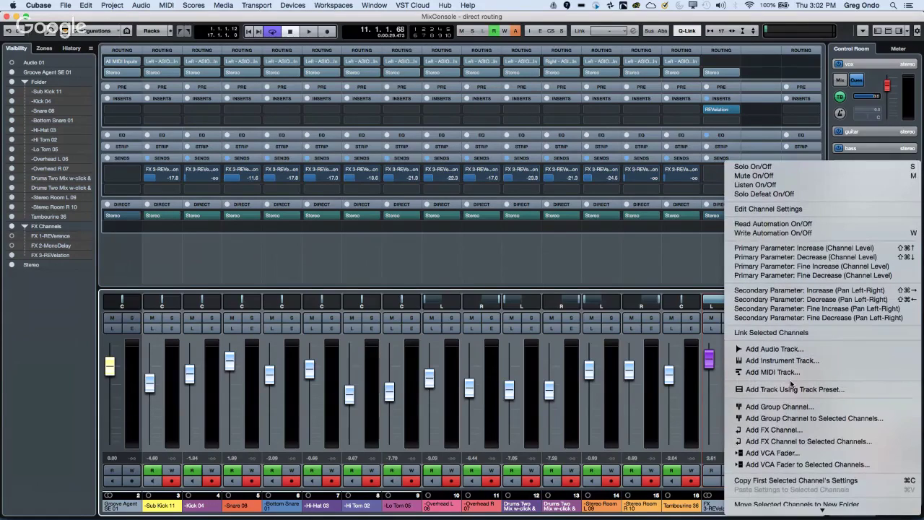
click(791, 407)
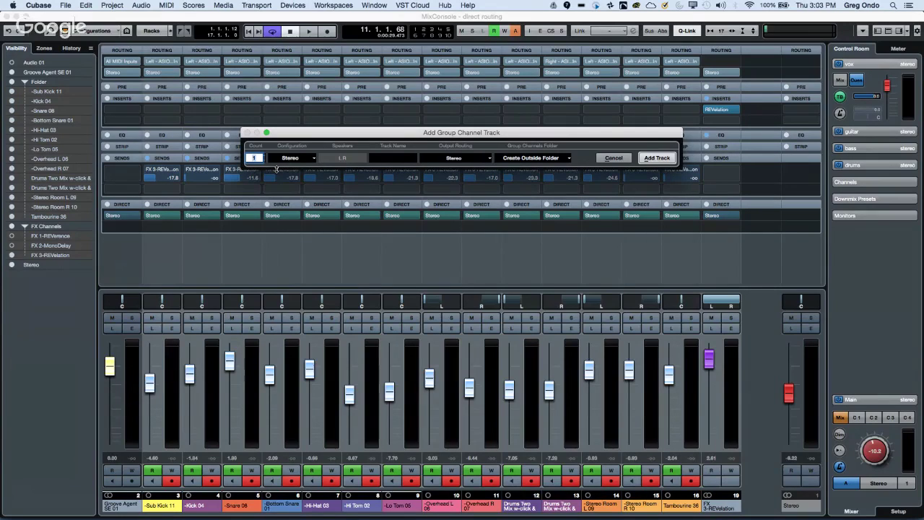
text(2)
click(656, 160)
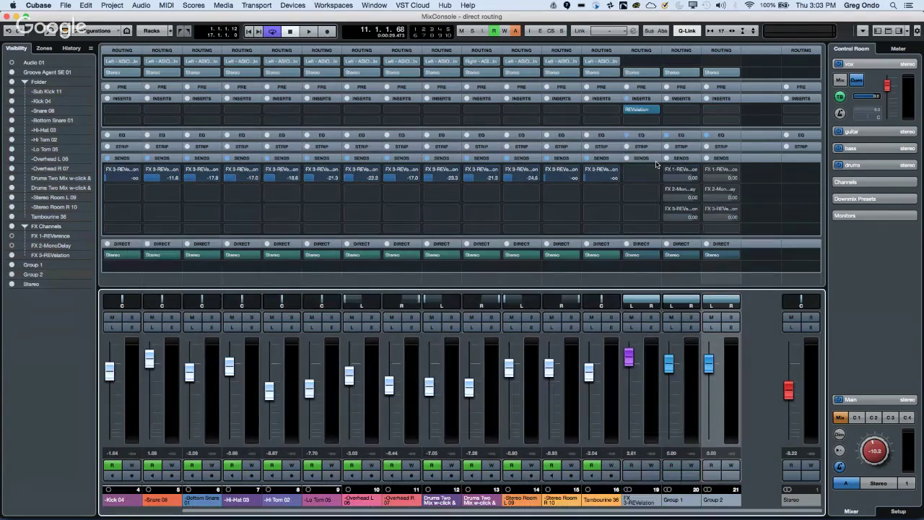
Rename the Group 1 channel as drums and the Group 2 channel as drum paralell.
double_click(677, 498)
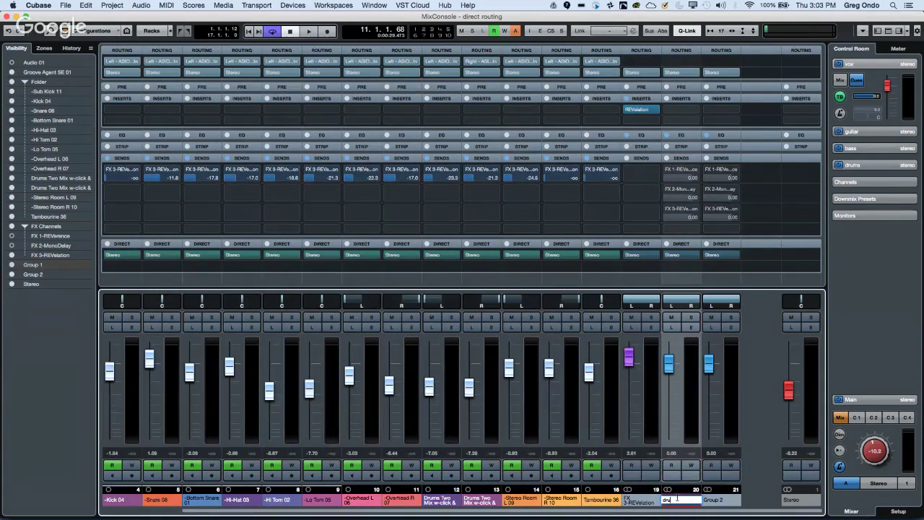
key(Return)
double_click(712, 499)
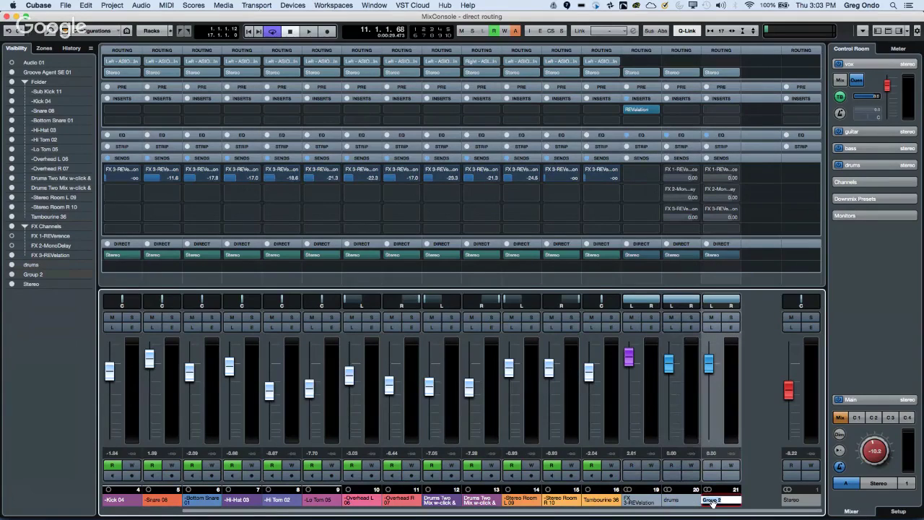
text(drum parallel)
key(Return)
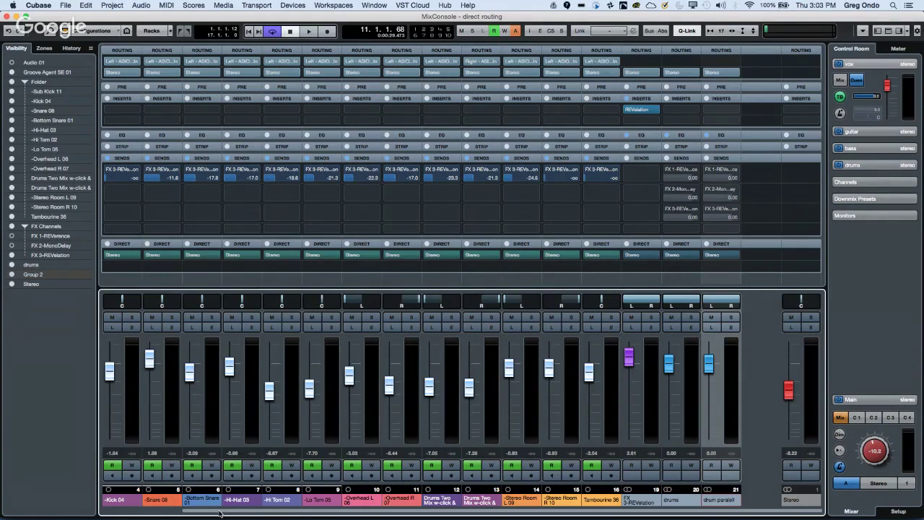
Route the channels from Groove Agent SE 01 through Tambourine 36 directly to the drums group, and turn on Direct Routing Summing Mode.
drag(195, 513, 179, 514)
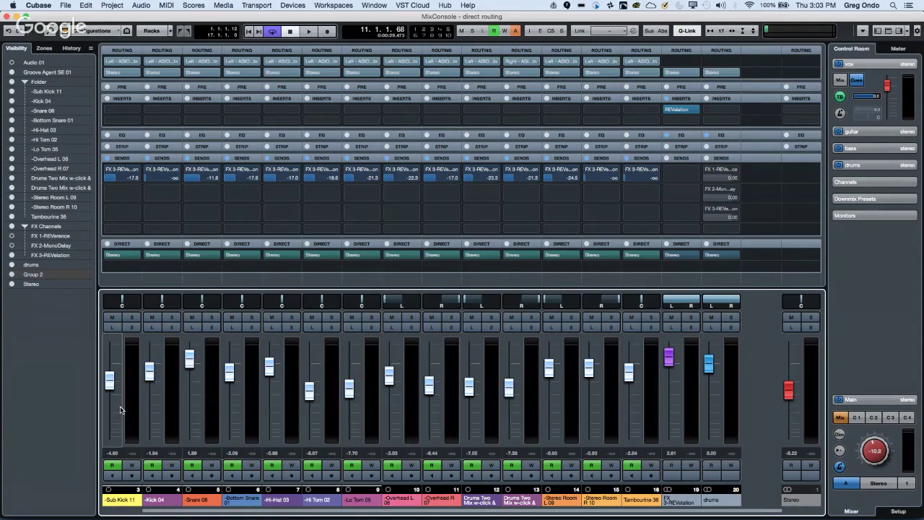
click(120, 513)
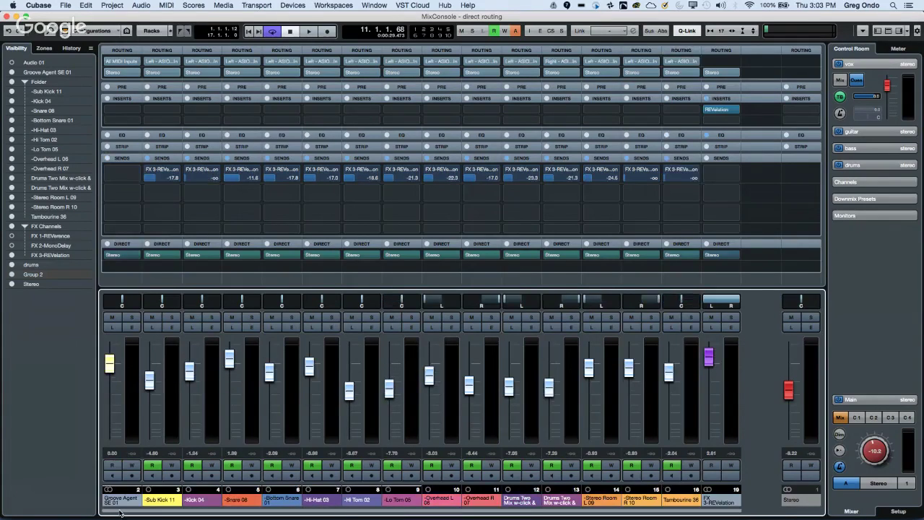
click(129, 415)
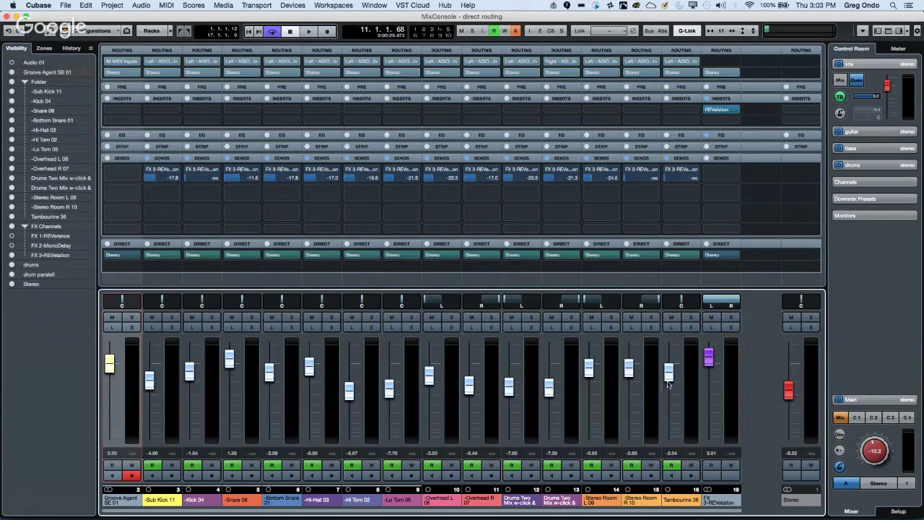
shift+click(728, 386)
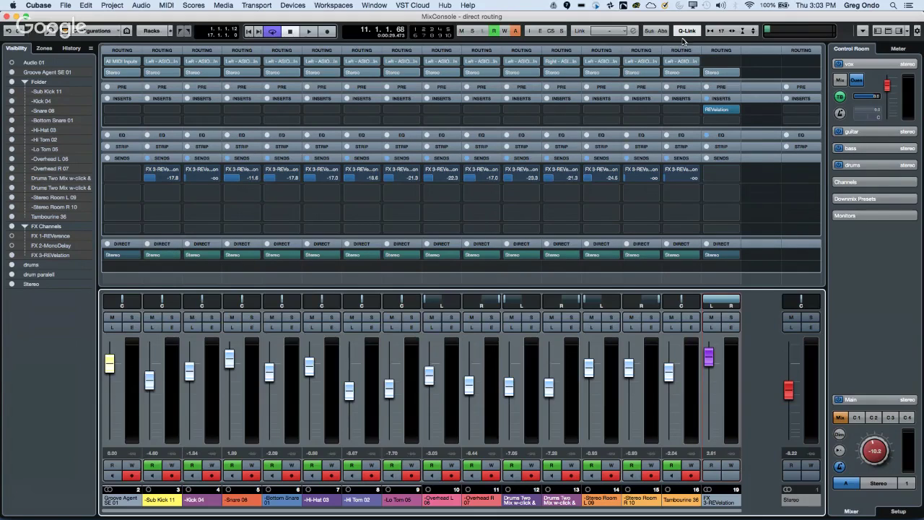
click(175, 255)
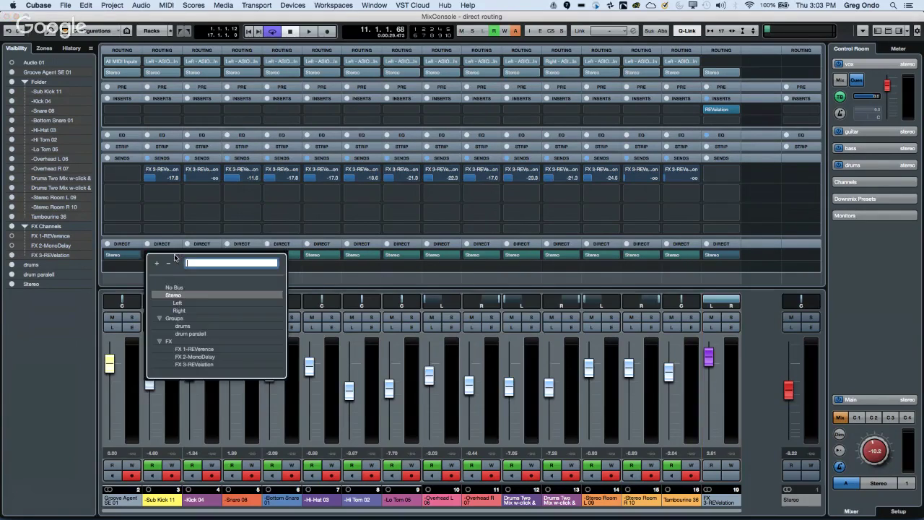
click(184, 327)
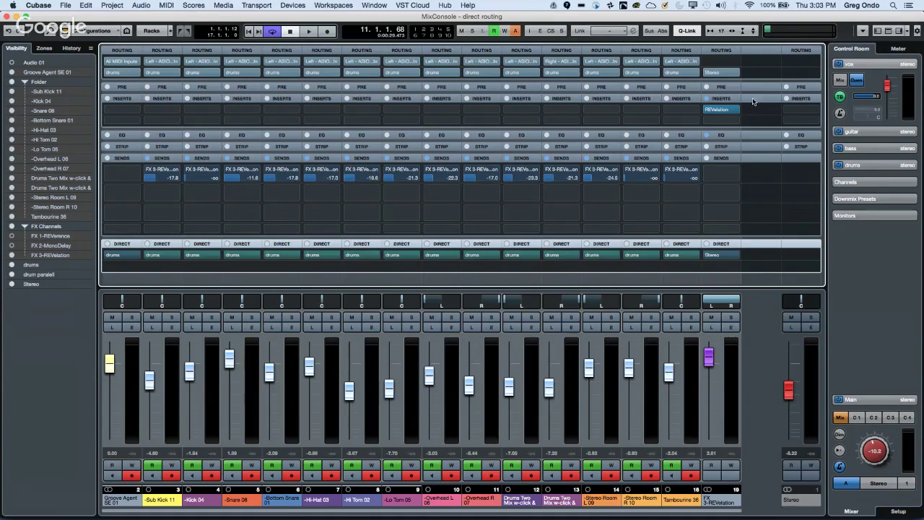
click(862, 32)
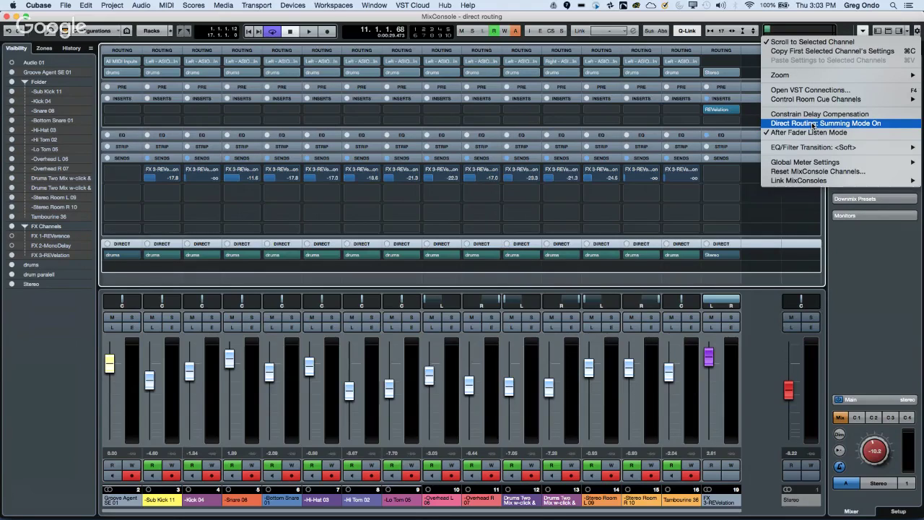
click(813, 123)
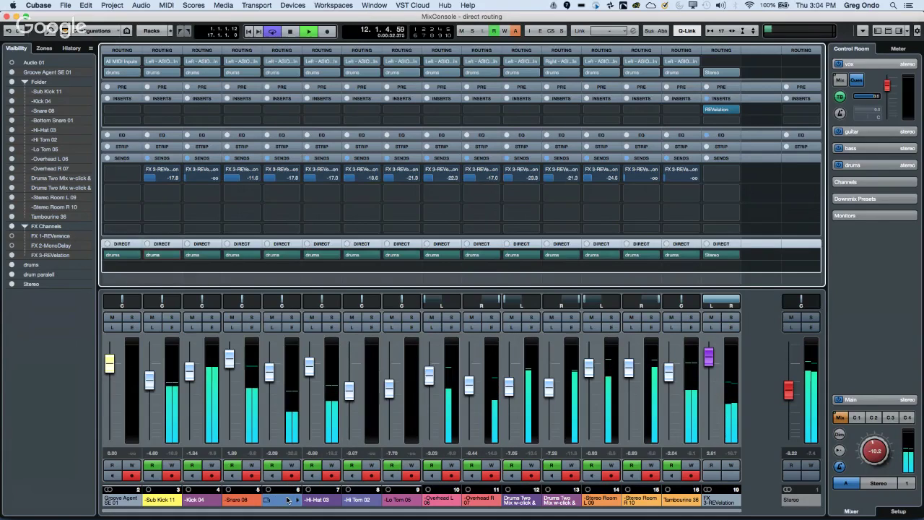
Raise the drums group level to about 2.15 dB while the mix plays, and stop playback.
scroll(291, 514, right, 2)
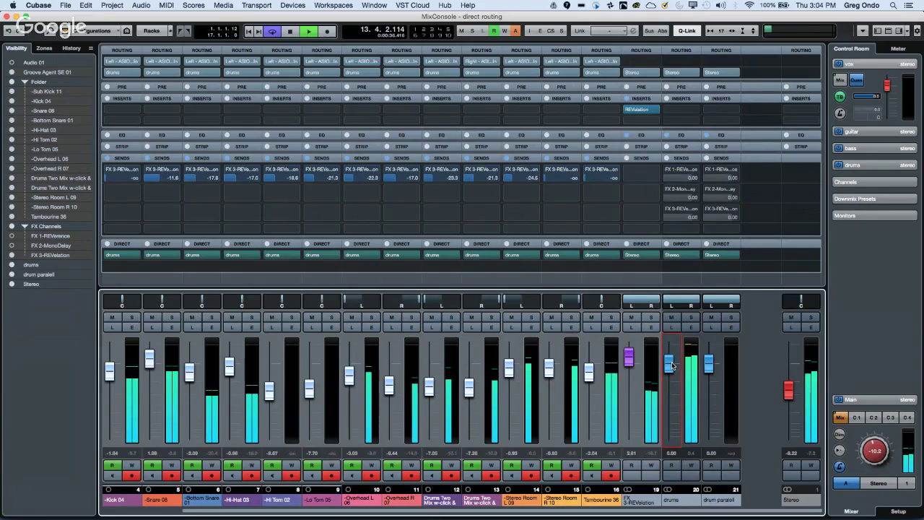
mouse_move(668, 365)
mouse_down()
mouse_move(666, 438)
mouse_move(679, 359)
mouse_up()
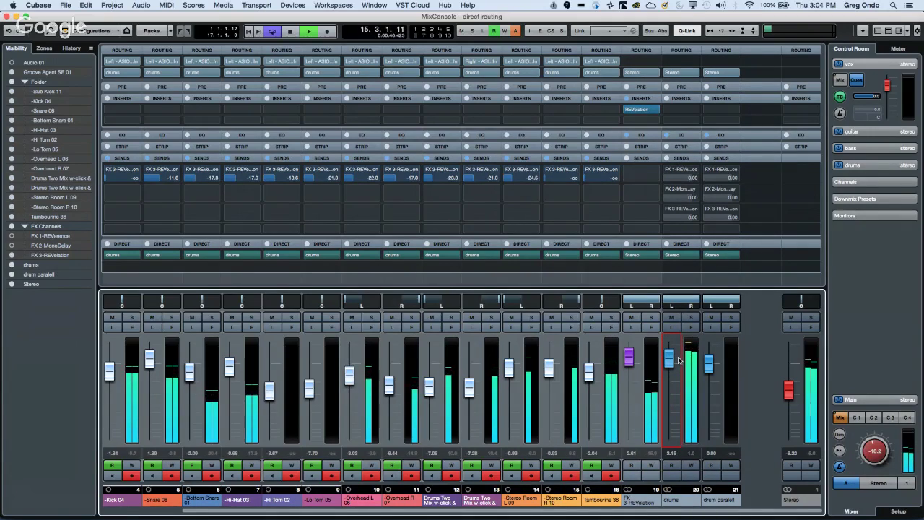
key(space)
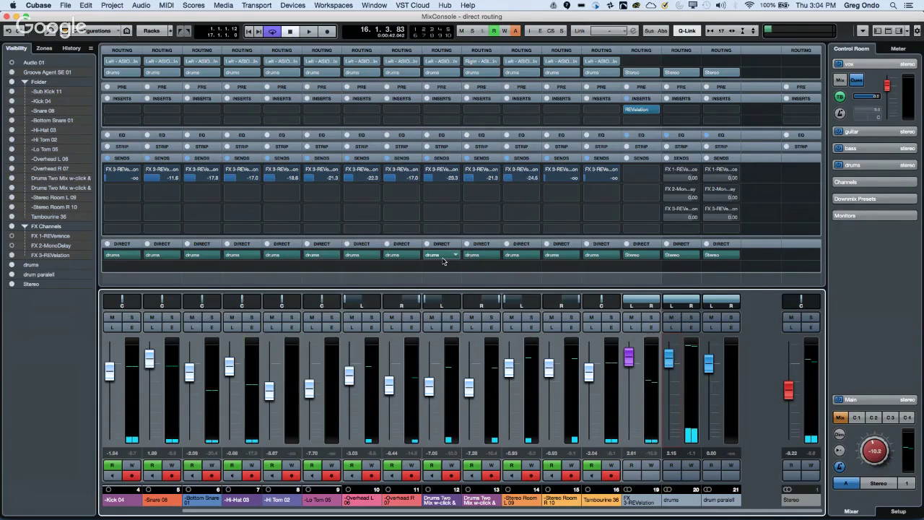
Add the drum paralell group as the second direct routing destination of the selected drum channels, and play the mix briefly.
click(497, 267)
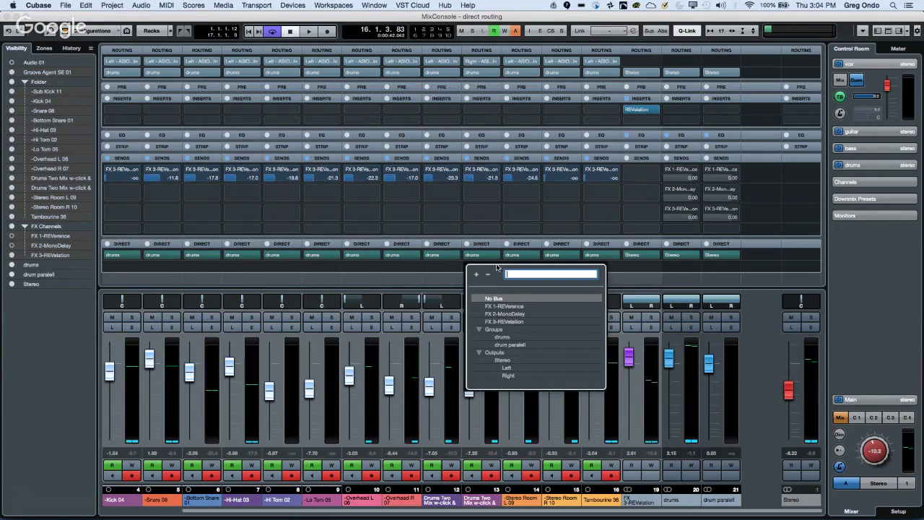
click(508, 345)
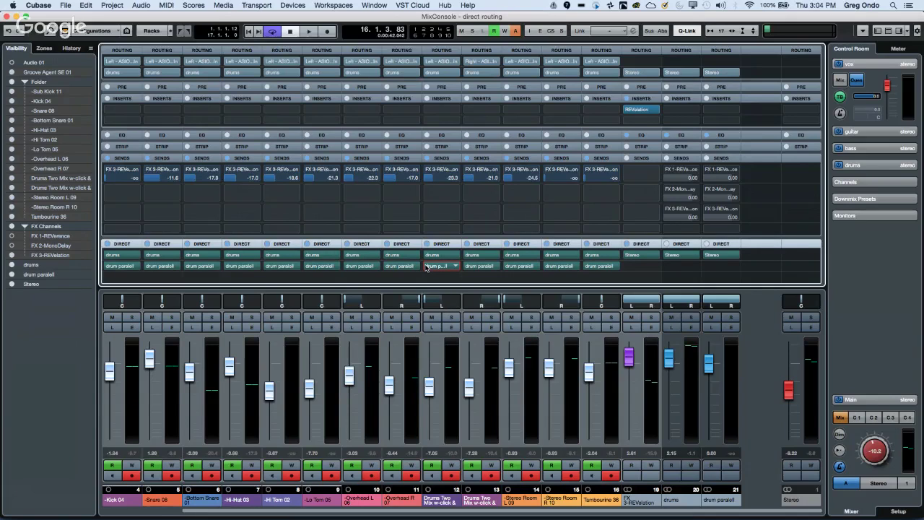
key(space)
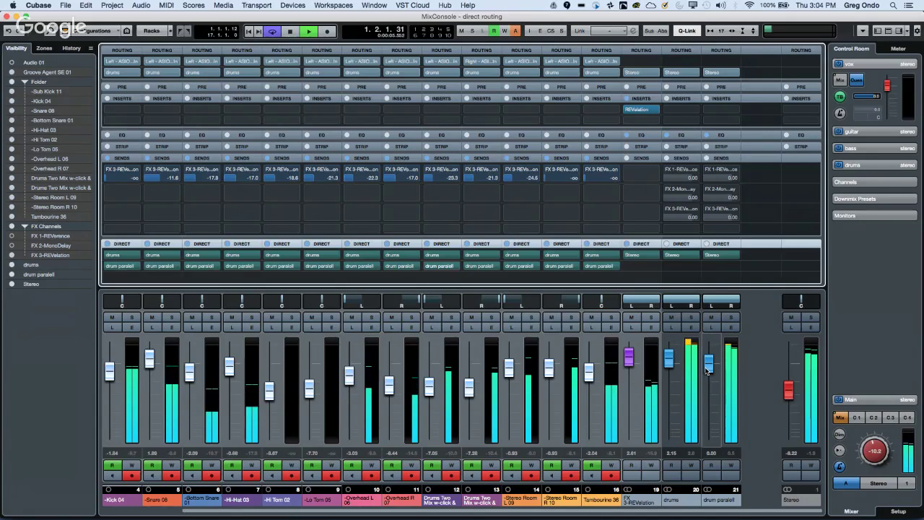
key(space)
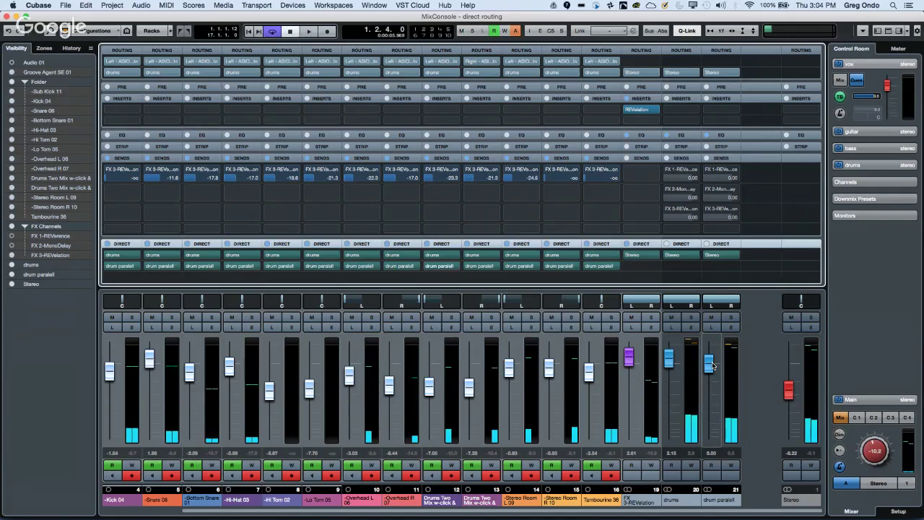
During playback, equalize the drum paralell channel with band 3 at 2.0 dB, 4225 Hz and enabled band 4 at 13.5 dB, 2152 Hz.
click(731, 327)
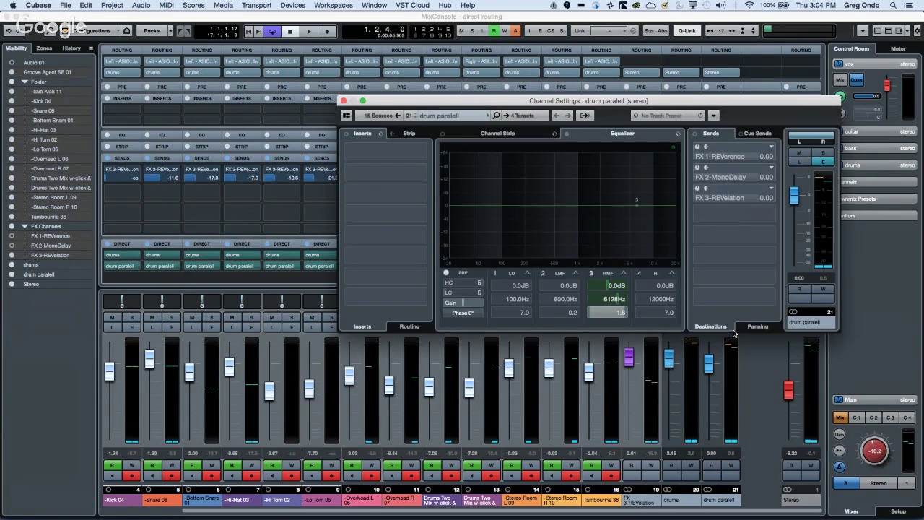
key(space)
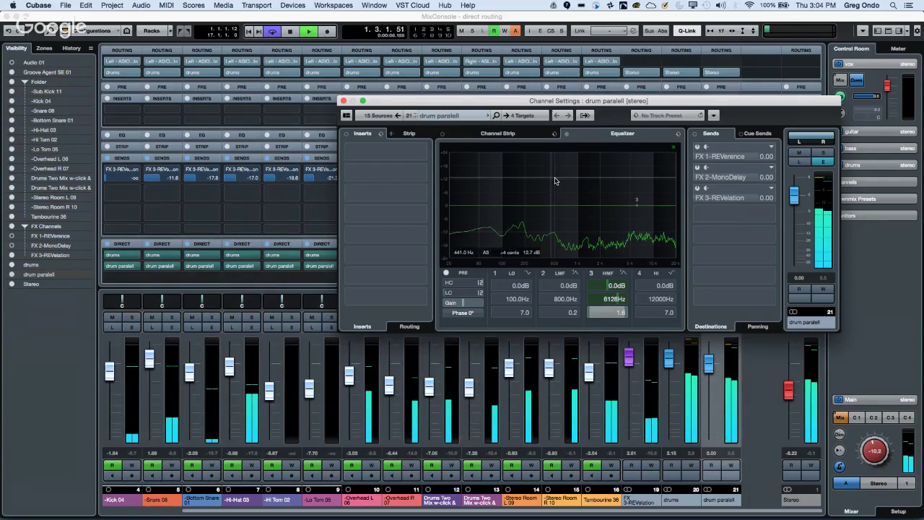
mouse_move(636, 205)
mouse_down()
mouse_move(638, 195)
mouse_move(614, 197)
mouse_move(625, 200)
mouse_up()
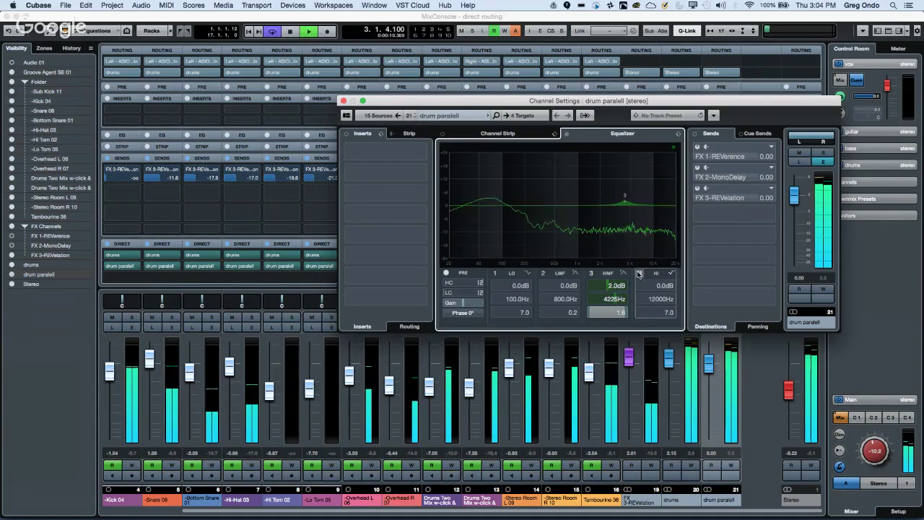
click(639, 273)
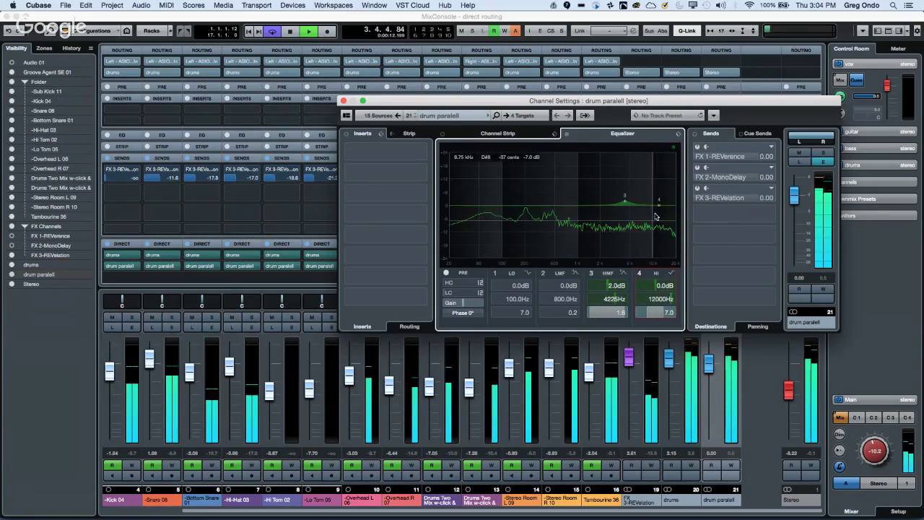
drag(658, 207, 604, 177)
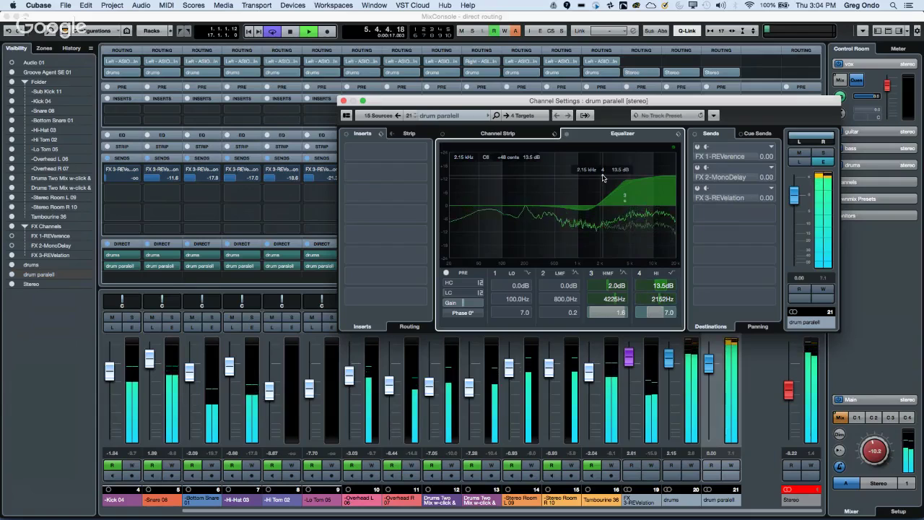
Load the Standard Compressor in the drum paralell channel strip and adjust its threshold.
click(521, 132)
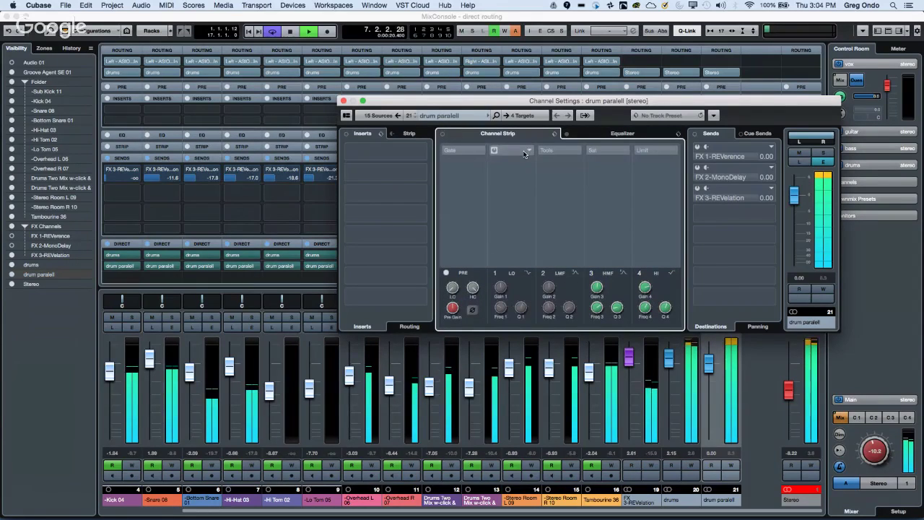
click(516, 150)
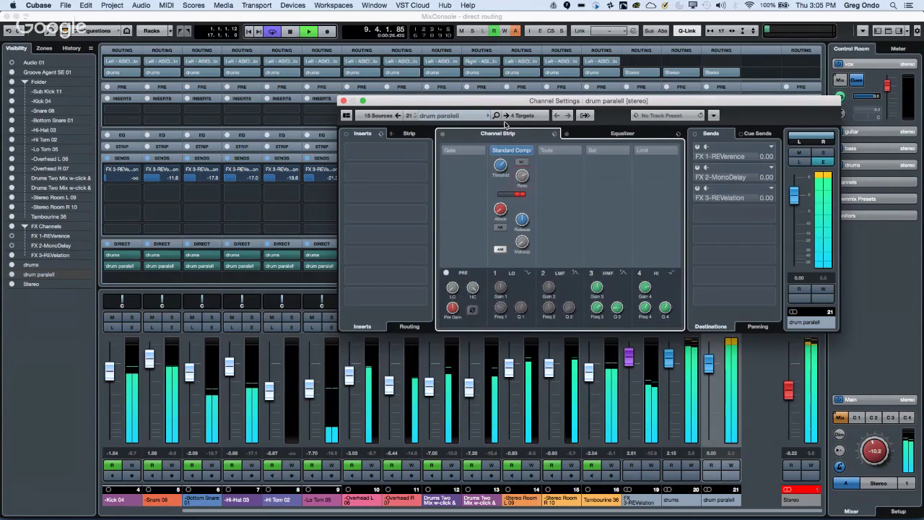
right_click(500, 164)
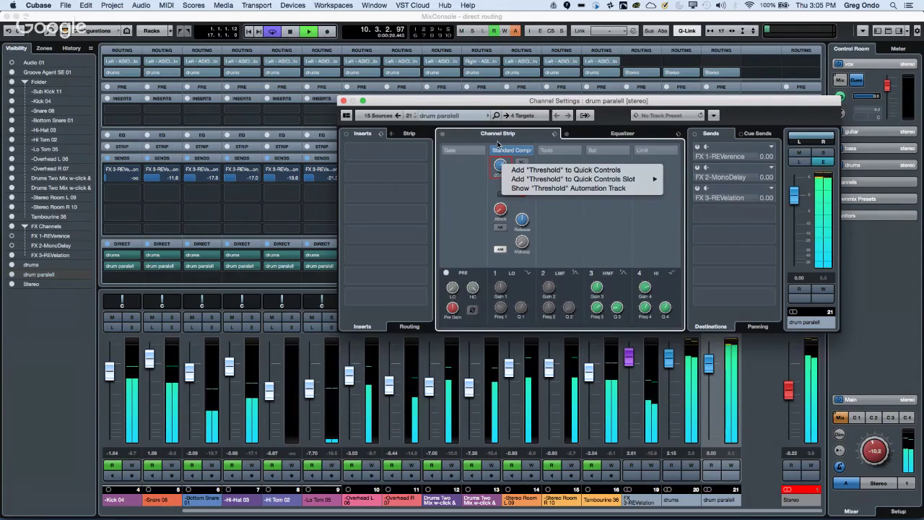
click(500, 146)
drag(501, 165, 501, 162)
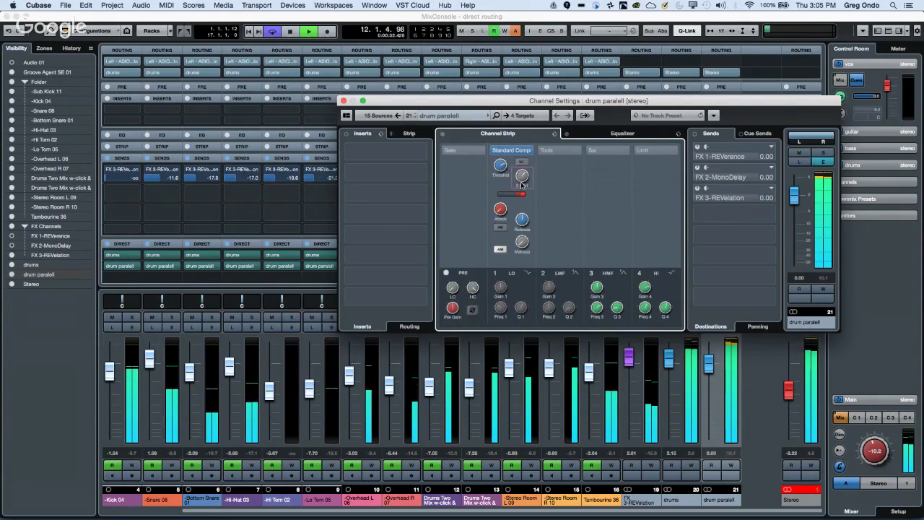
Refine the attack and ratio of the drum paralell compressor during playback, and close the channel settings.
drag(499, 217, 524, 209)
mouse_move(526, 175)
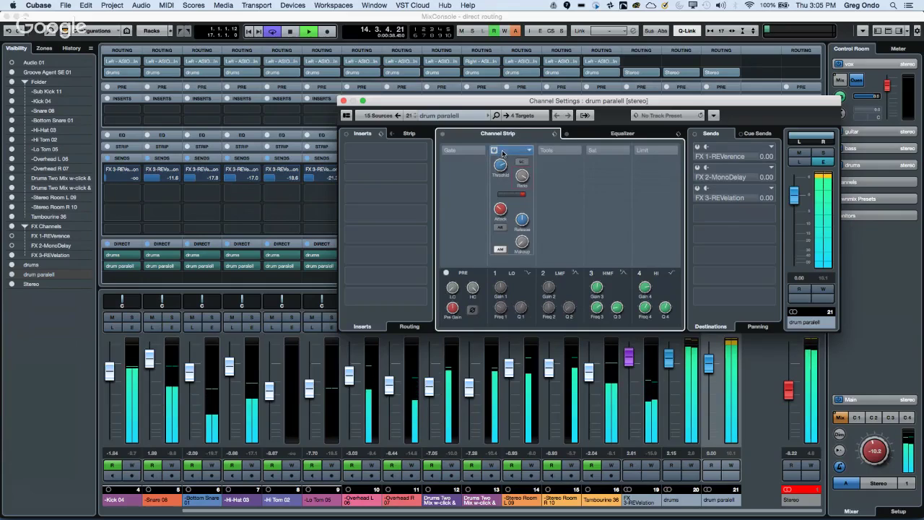
mouse_move(502, 165)
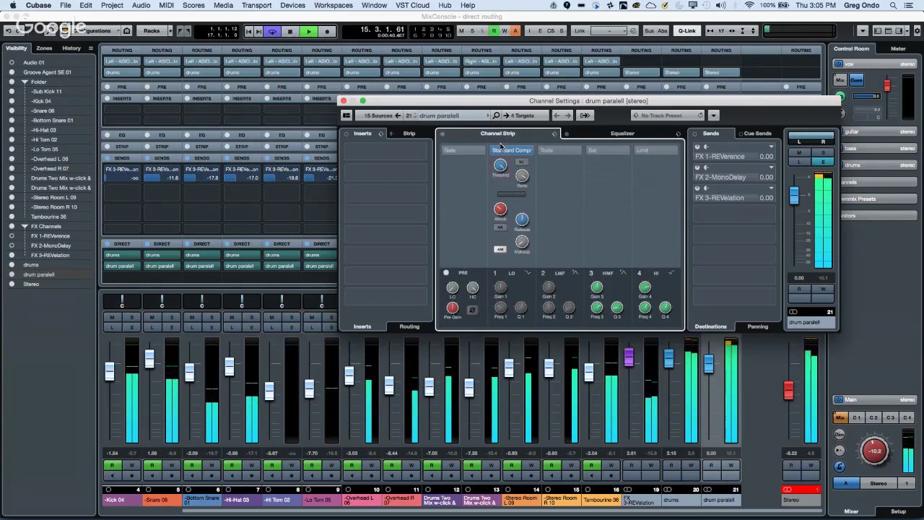
drag(519, 177, 521, 186)
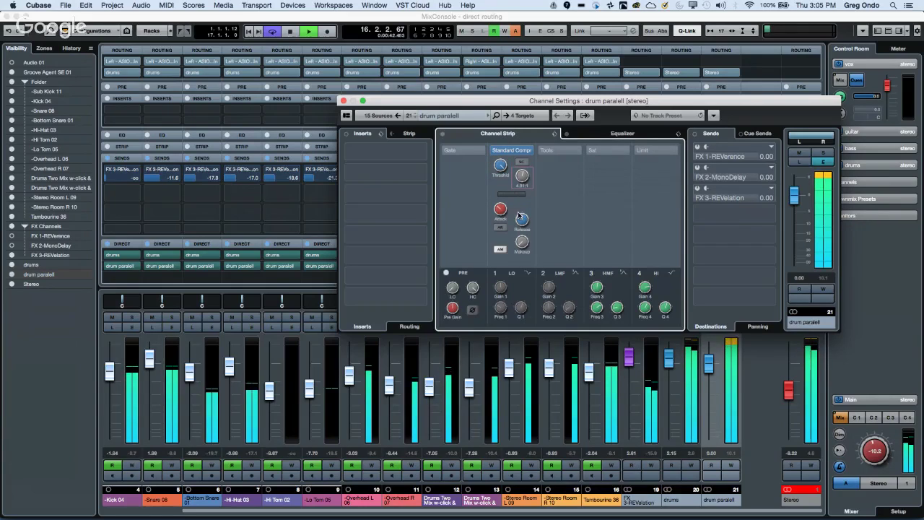
mouse_move(503, 174)
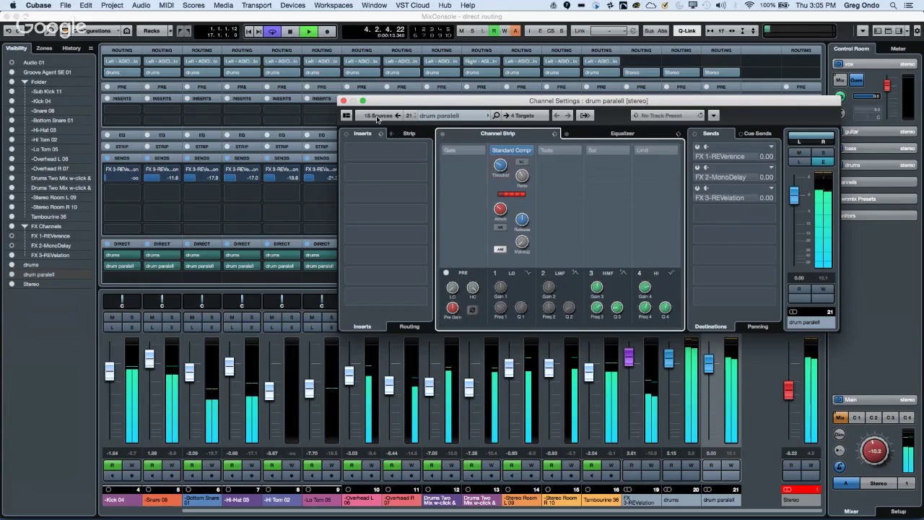
click(343, 101)
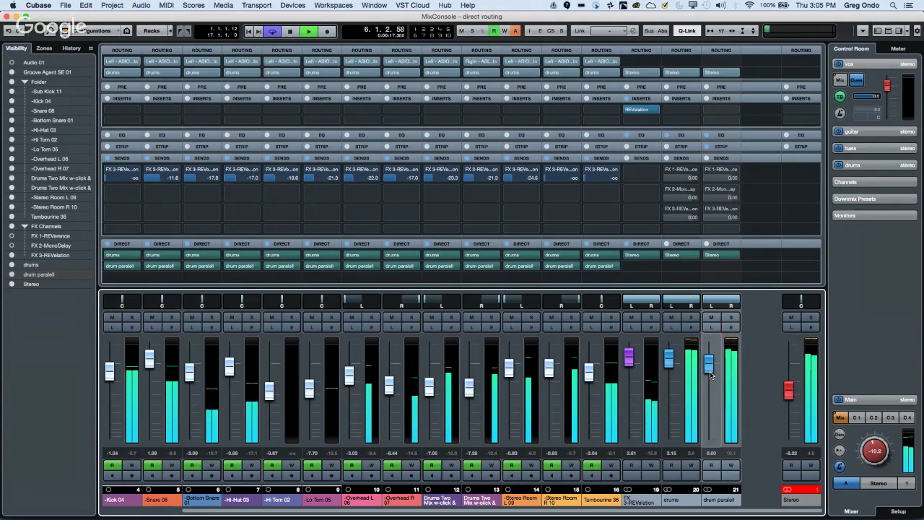
Pull the drum paralell level all the way down and raise the drums group to about 3.40 dB.
drag(710, 373, 683, 404)
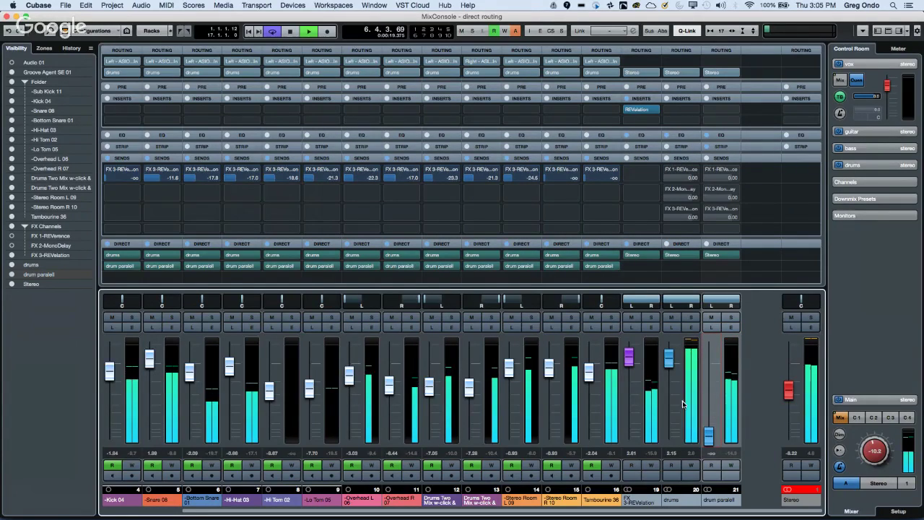
mouse_move(669, 363)
mouse_down()
mouse_move(674, 433)
mouse_move(674, 361)
mouse_up()
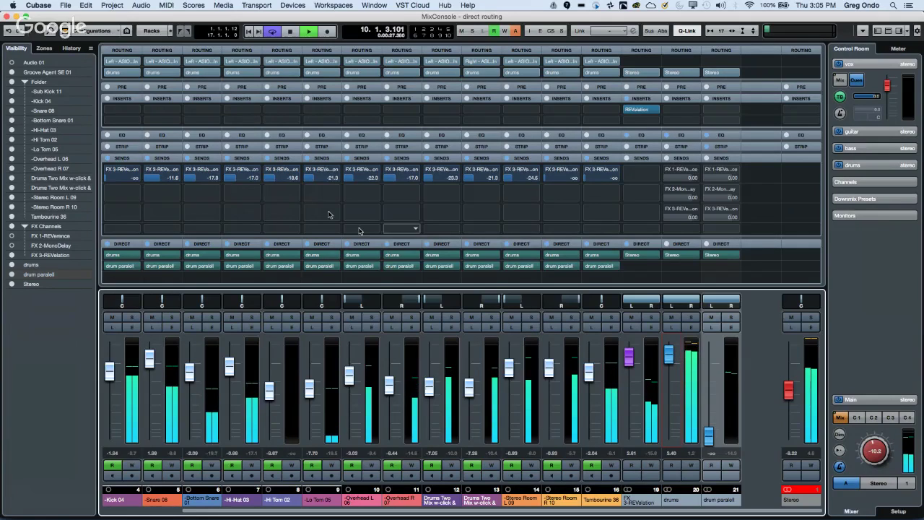
Route Kick 04 to Stereo instead of drums, and rebalance the drums group to about 3.88 dB and drum paralell to about -3.47 dB.
click(134, 73)
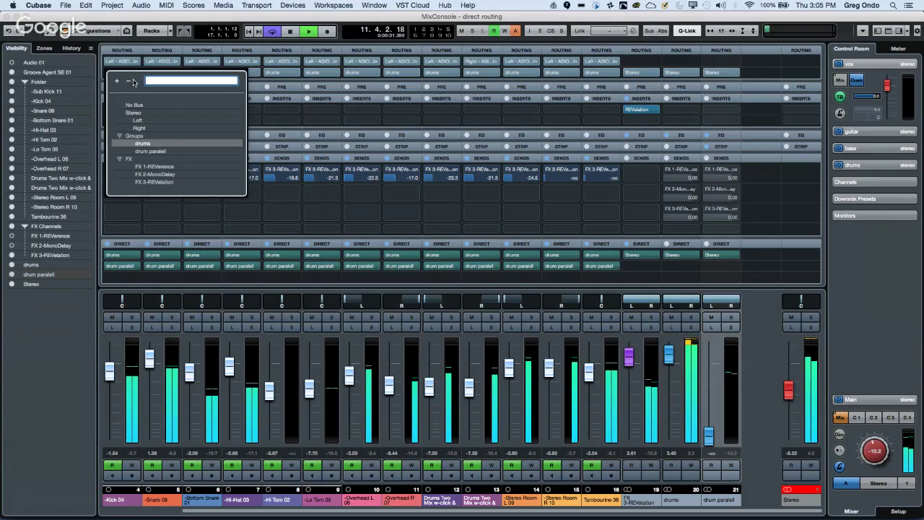
click(135, 112)
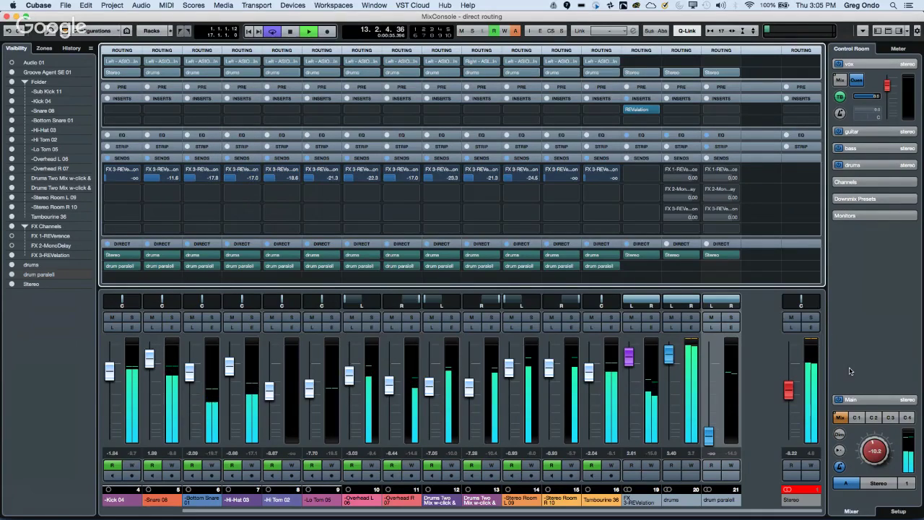
mouse_move(668, 354)
mouse_down()
mouse_move(668, 389)
mouse_move(671, 361)
mouse_up()
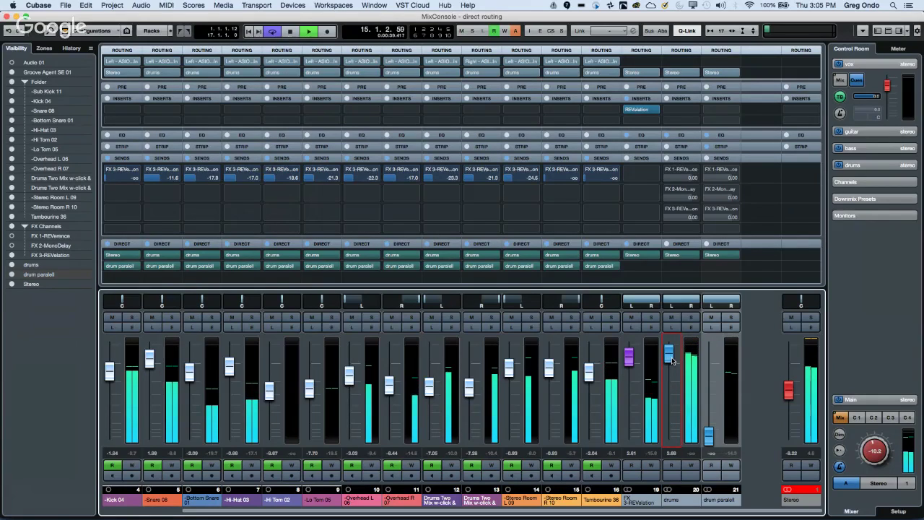
drag(709, 439, 718, 376)
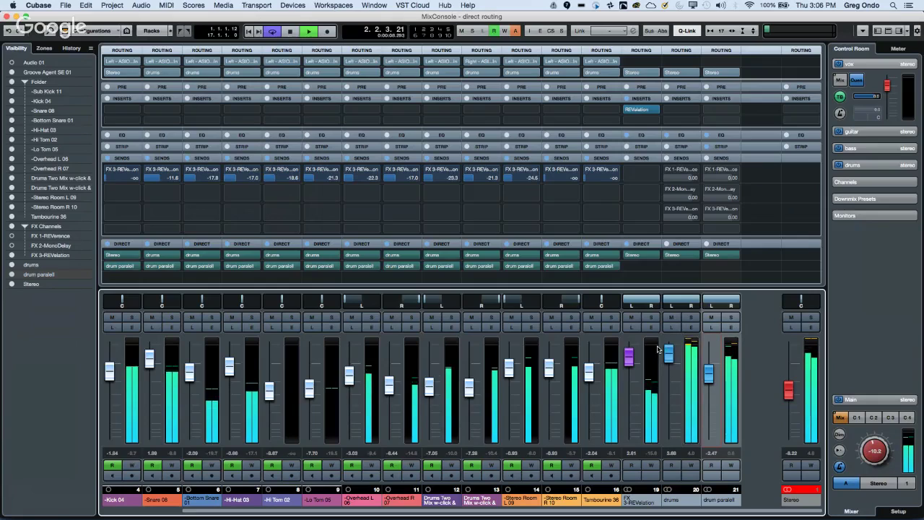
Compare the drum paralell and drums groups in solo, and raise drum paralell to about 0.88 dB with both soloed.
click(734, 317)
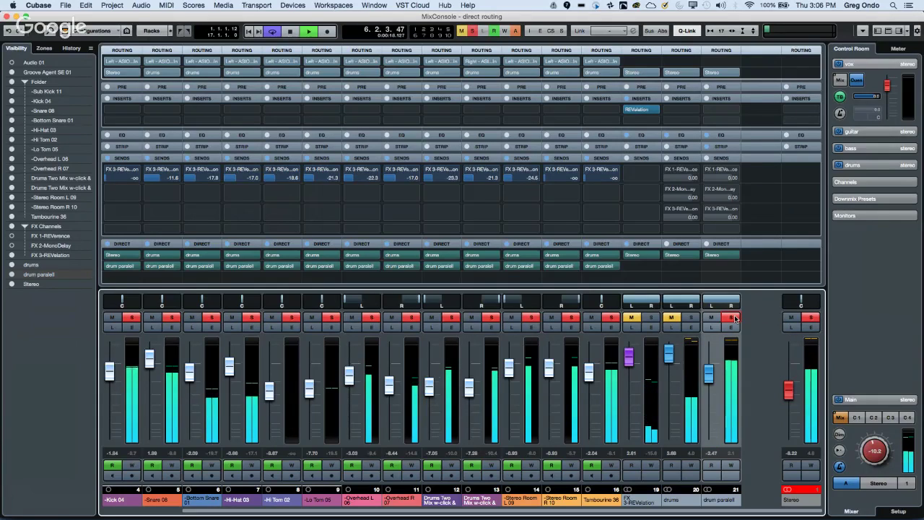
click(731, 318)
click(691, 317)
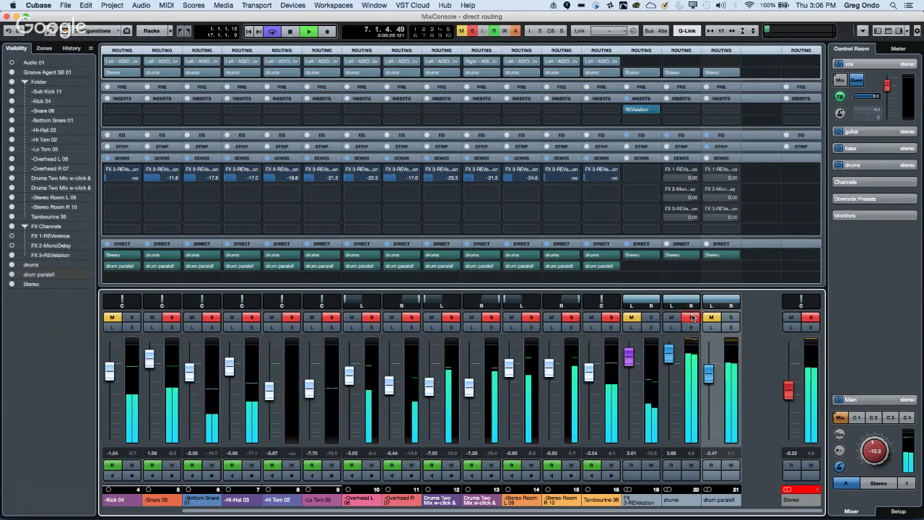
click(732, 317)
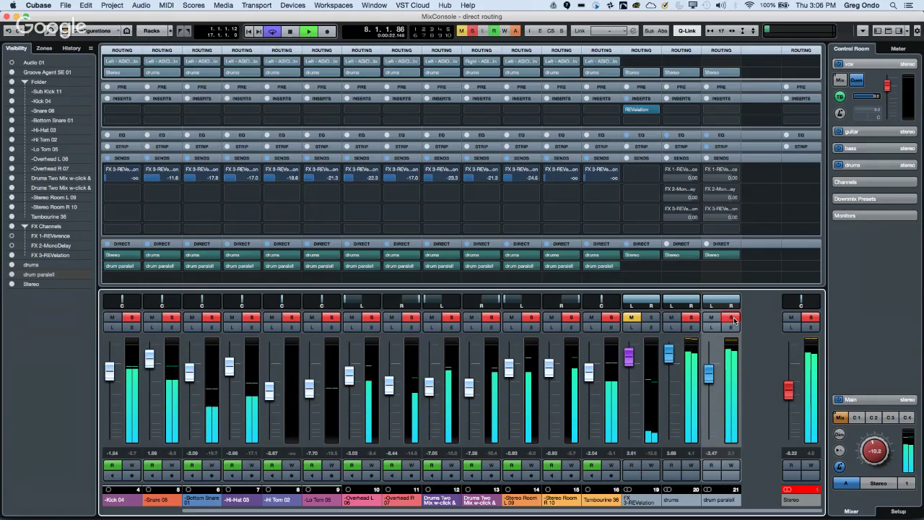
drag(709, 381, 709, 368)
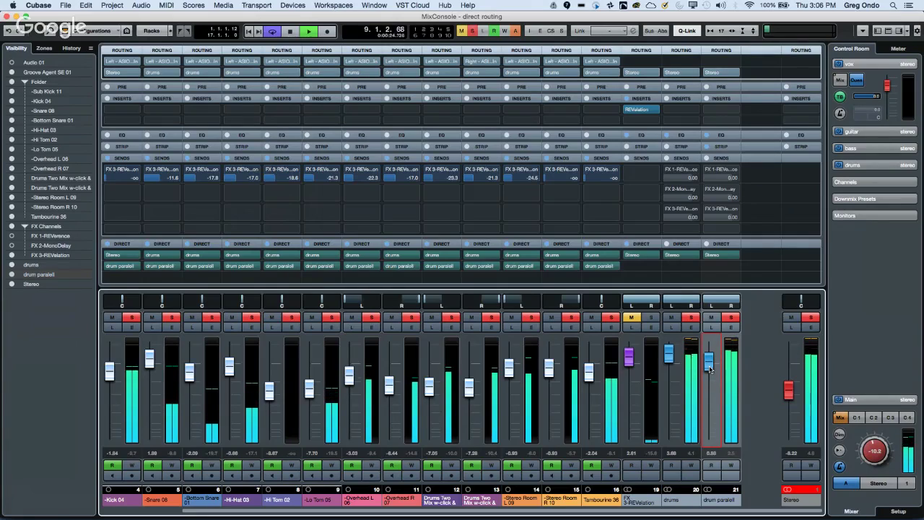
Clear all solo and mute states in the mixer and lower the drums group to about 1.3 dB.
click(694, 319)
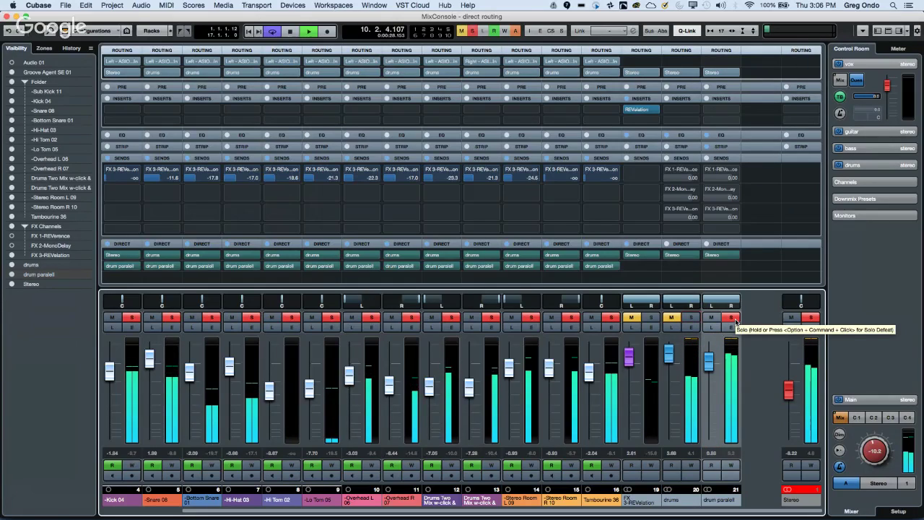
click(731, 318)
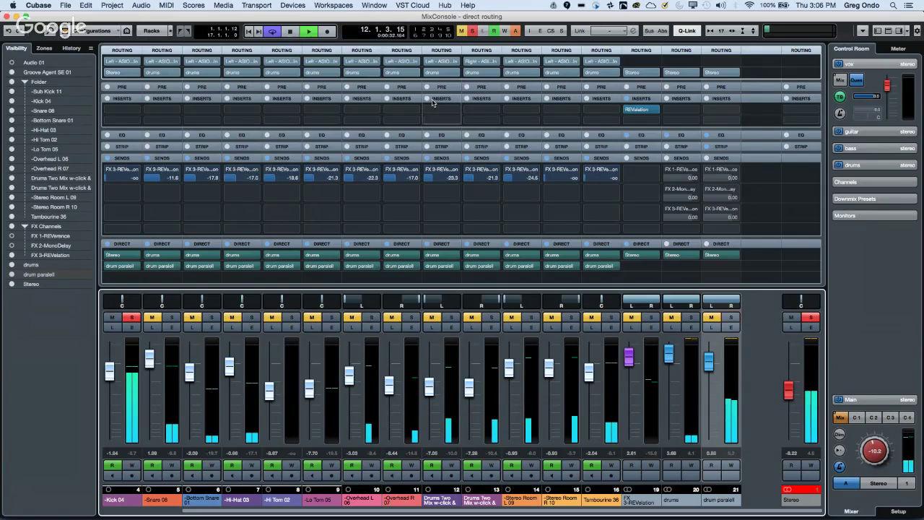
click(461, 31)
click(471, 30)
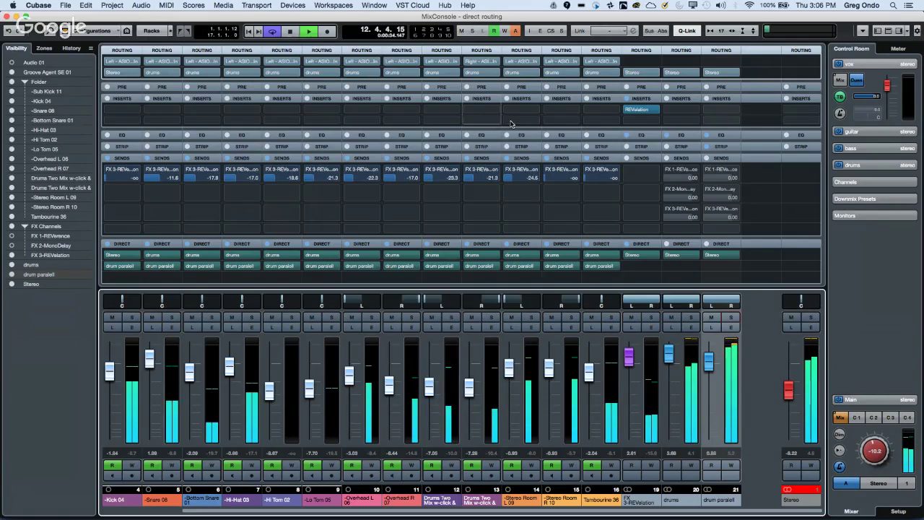
mouse_move(668, 354)
mouse_down()
mouse_move(670, 421)
mouse_move(669, 366)
mouse_up()
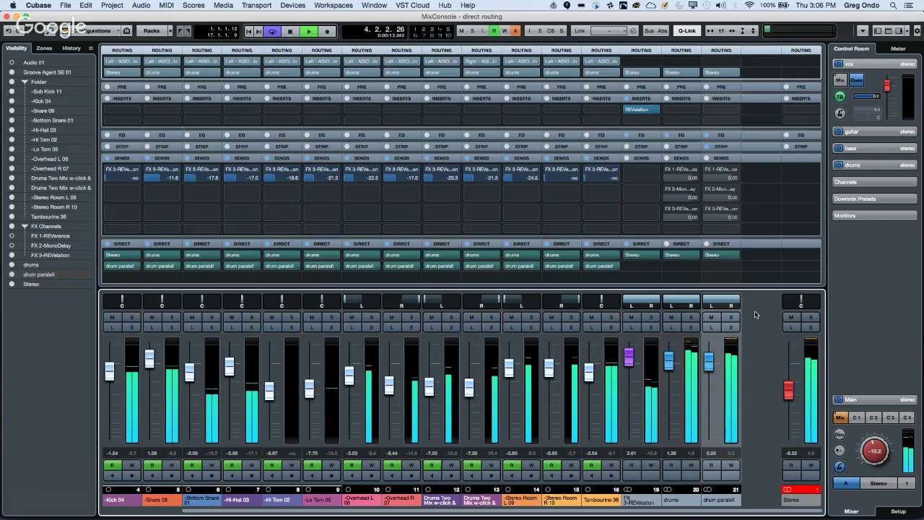
Audition the drum paralell and drums groups in solo, separately and together, and clear all solos.
click(731, 315)
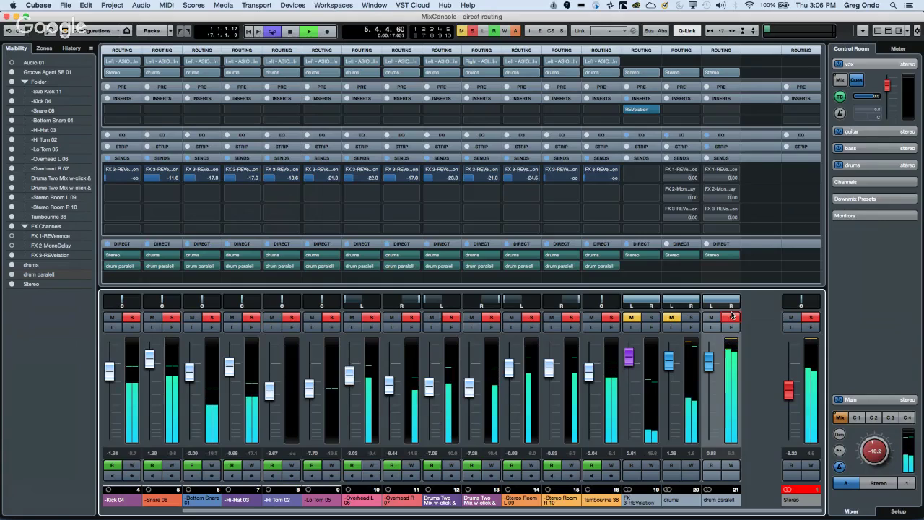
click(731, 316)
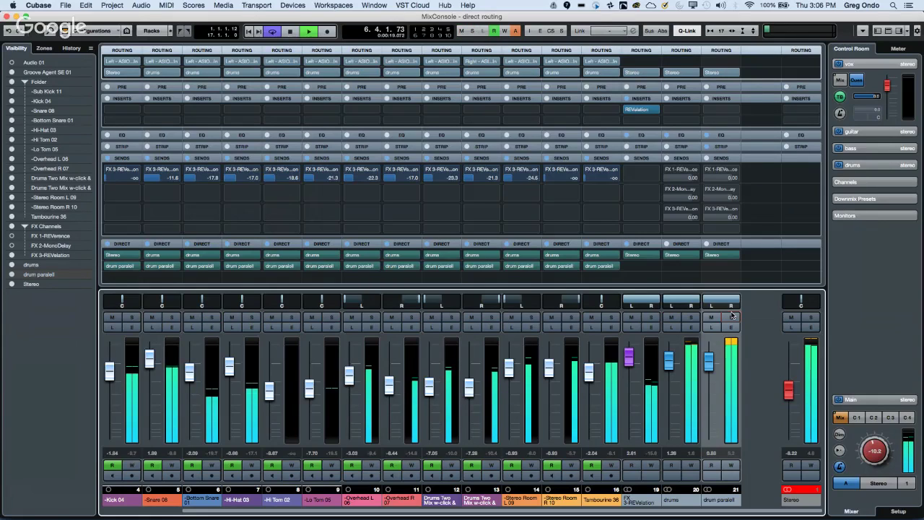
click(694, 318)
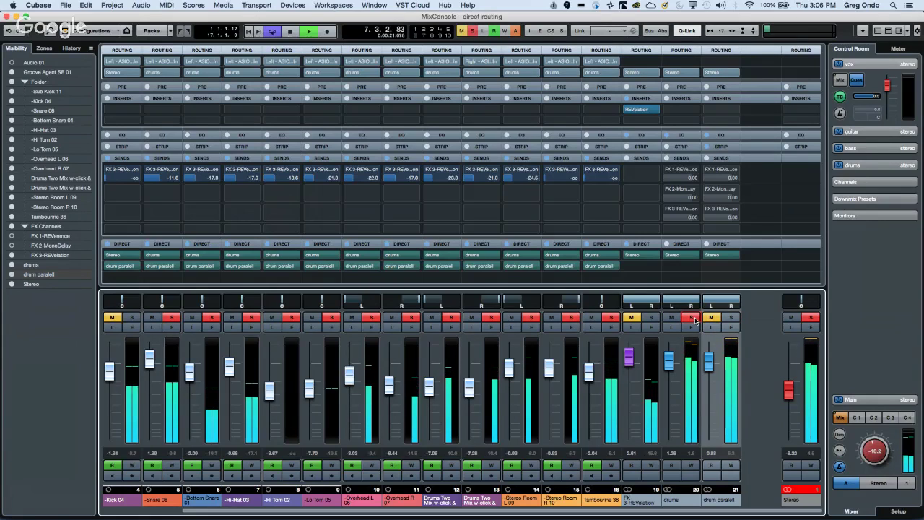
click(731, 318)
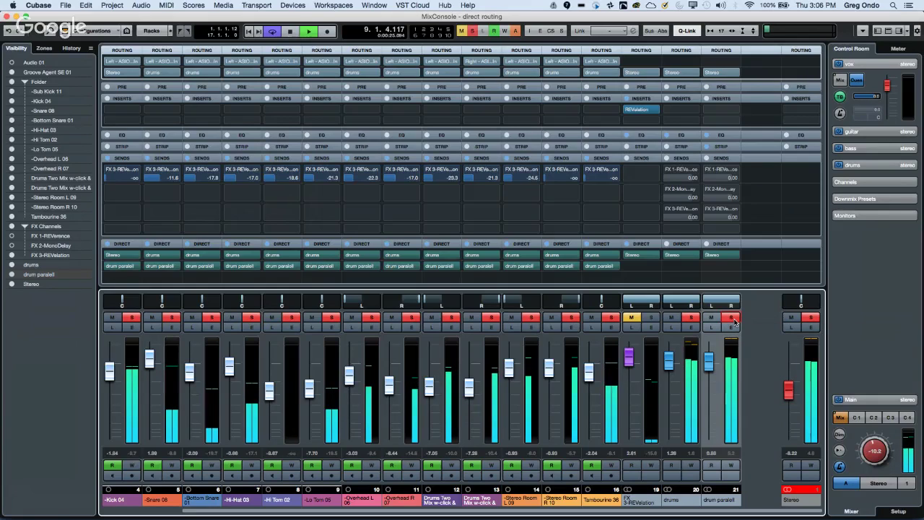
click(471, 31)
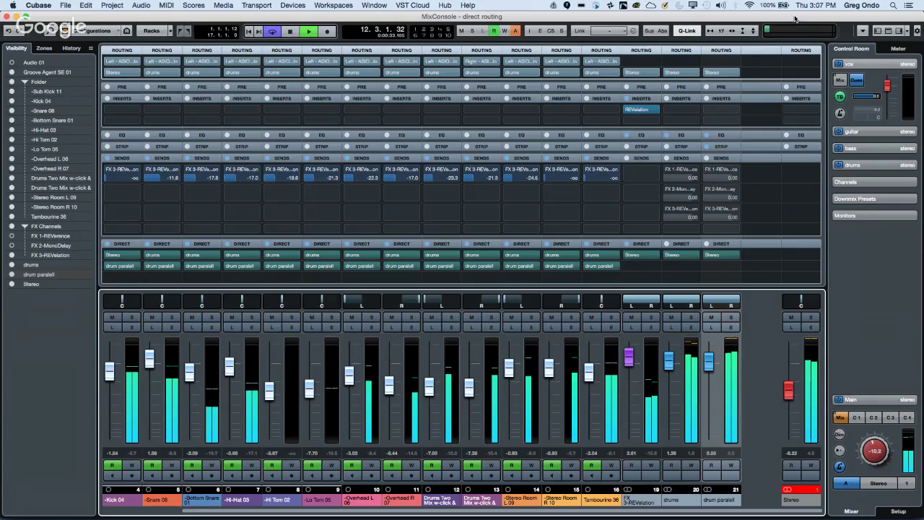
Check the Direct Routing Summing Mode option of the MixConsole and stop playback.
click(862, 31)
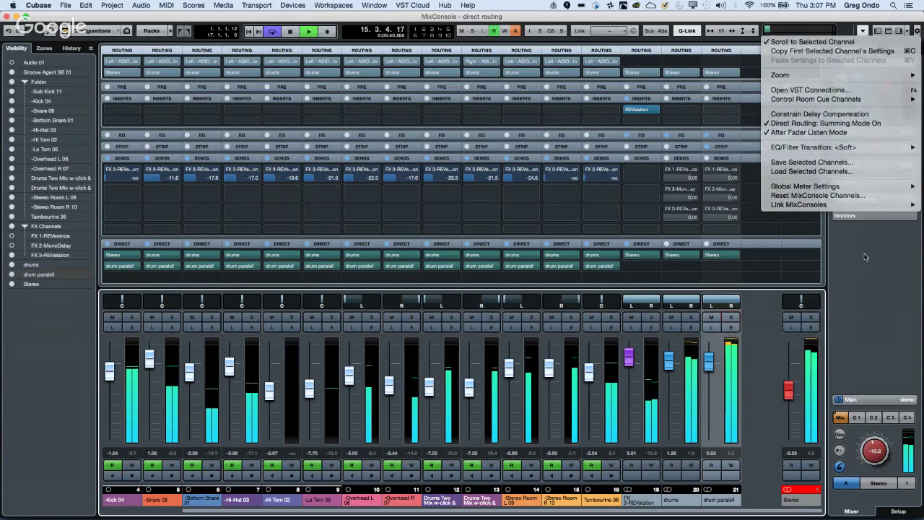
key(Escape)
key(space)
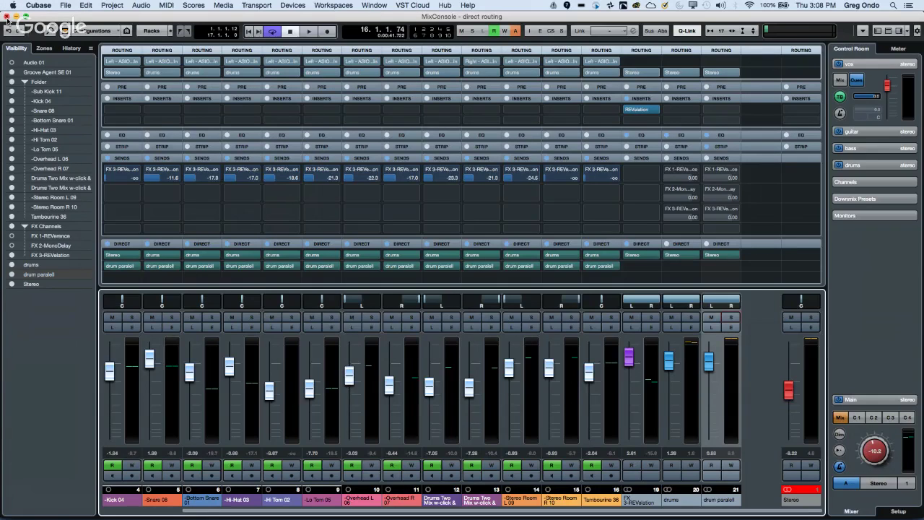
Close the MixConsole window and open the Groove Agent SE instrument from the project's VST instrument rack.
click(6, 18)
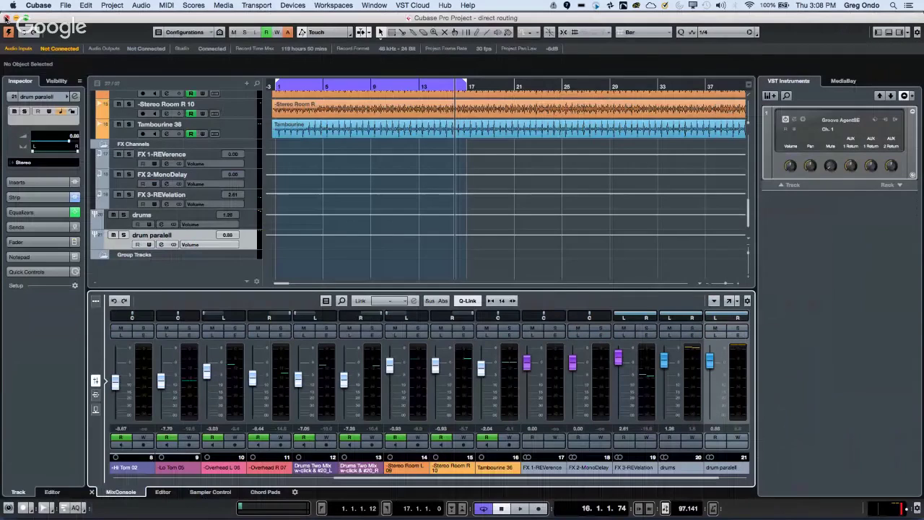
scroll(560, 236, up, 10)
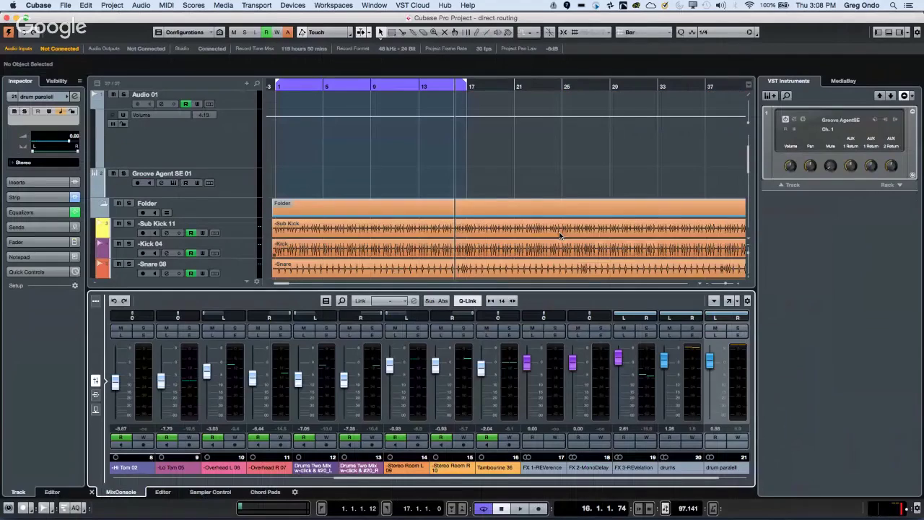
click(793, 120)
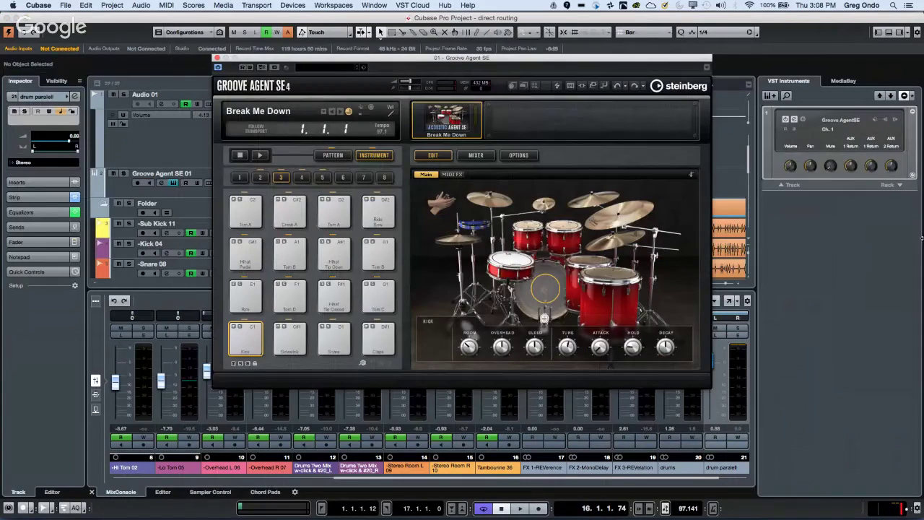
Add one Groove Agent SE instrument track with stereo output routing to the project.
click(784, 186)
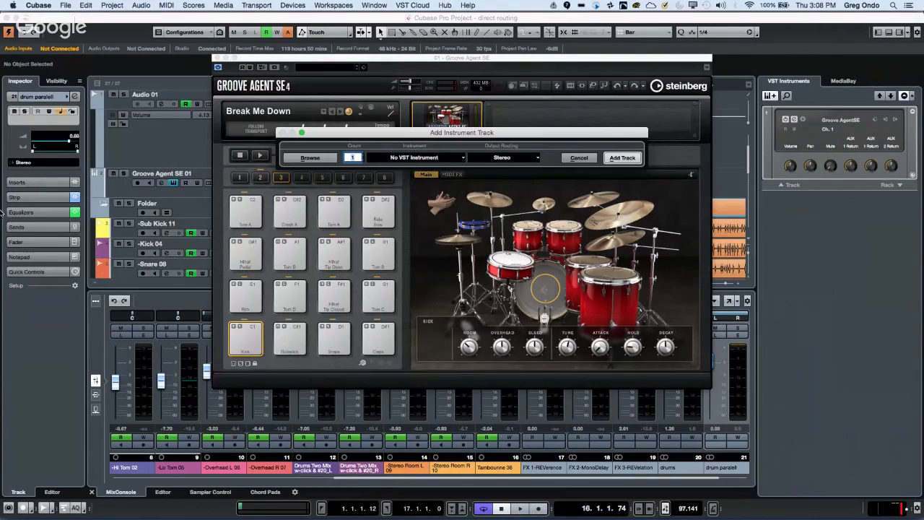
click(408, 156)
click(380, 194)
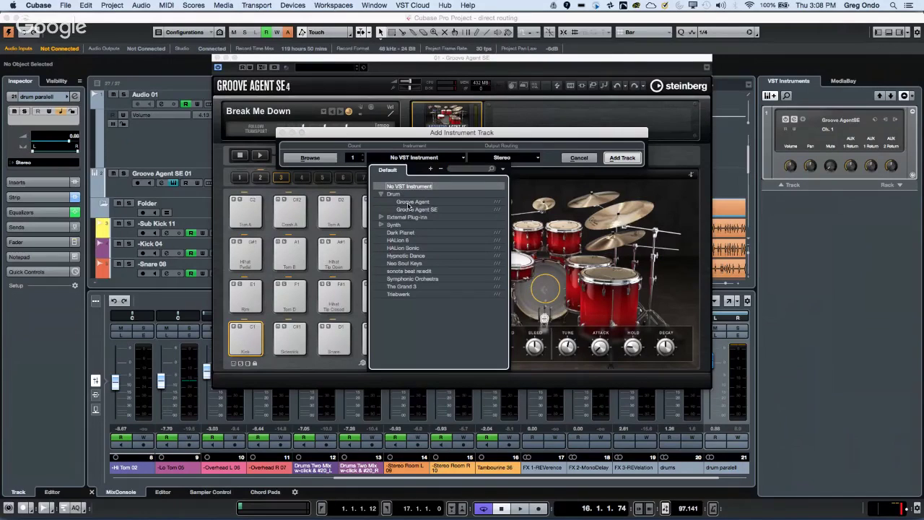
click(426, 210)
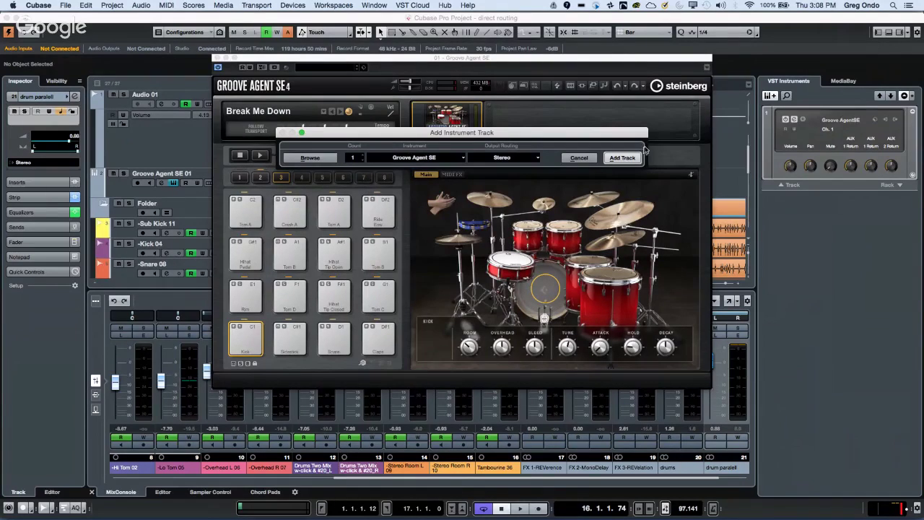
click(622, 158)
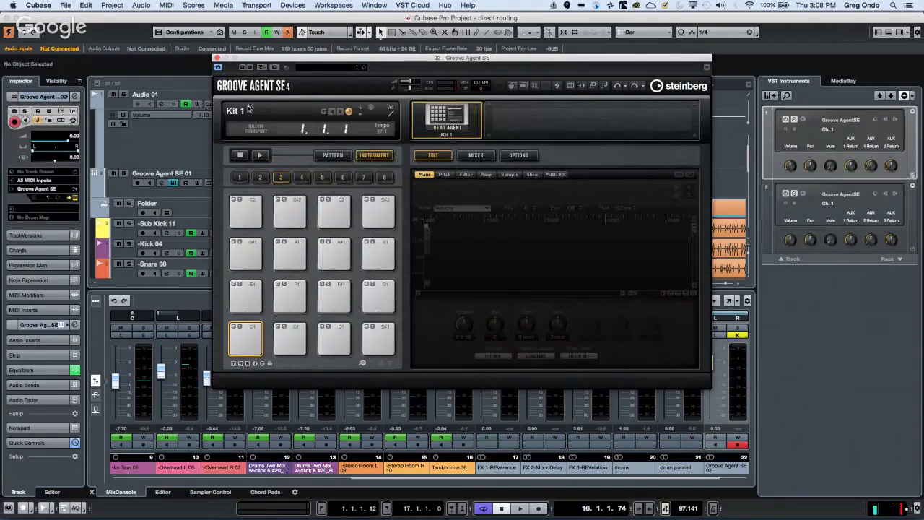
Load Urban Ballads Kit 01 with its patterns into the new Groove Agent SE and audition its Clap 1 pad.
right_click(442, 115)
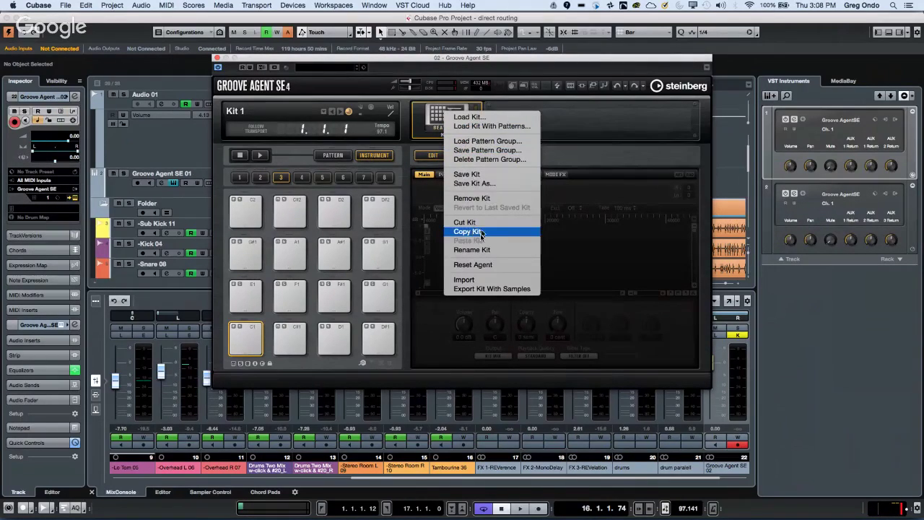
click(483, 127)
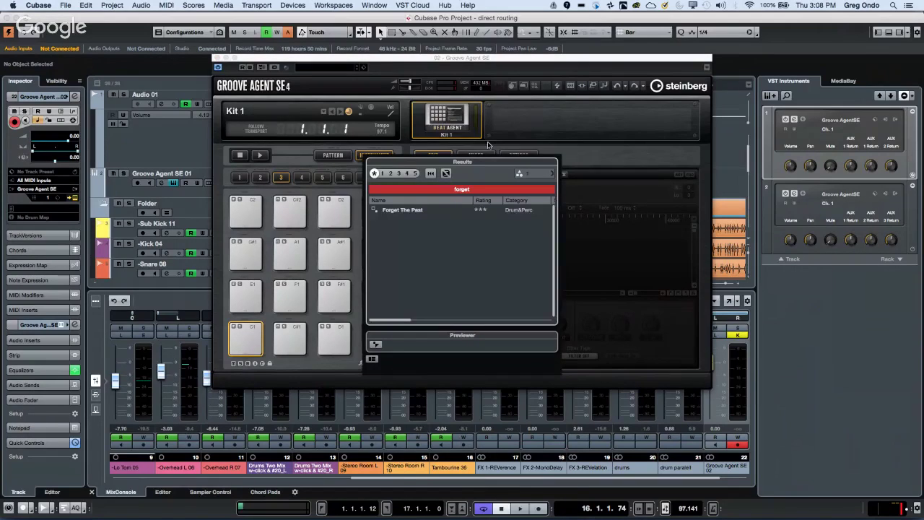
click(474, 190)
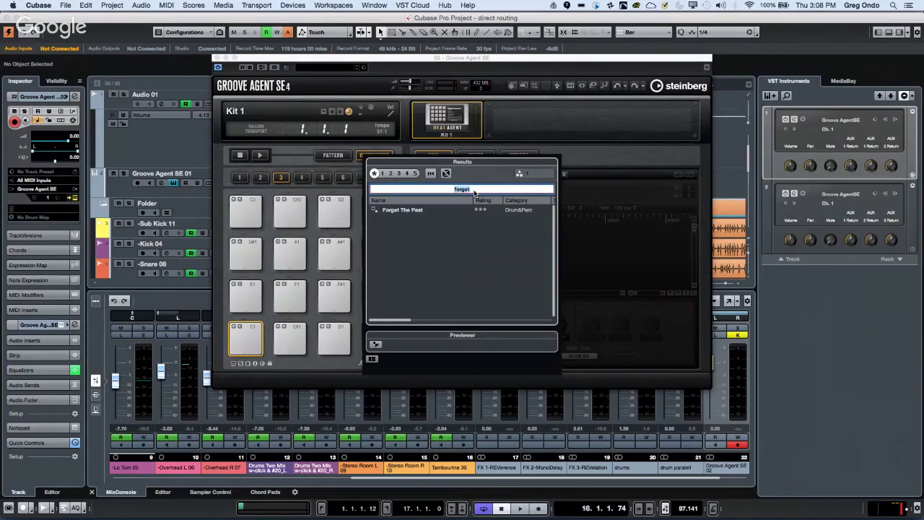
key(BackSpace)
text(urb)
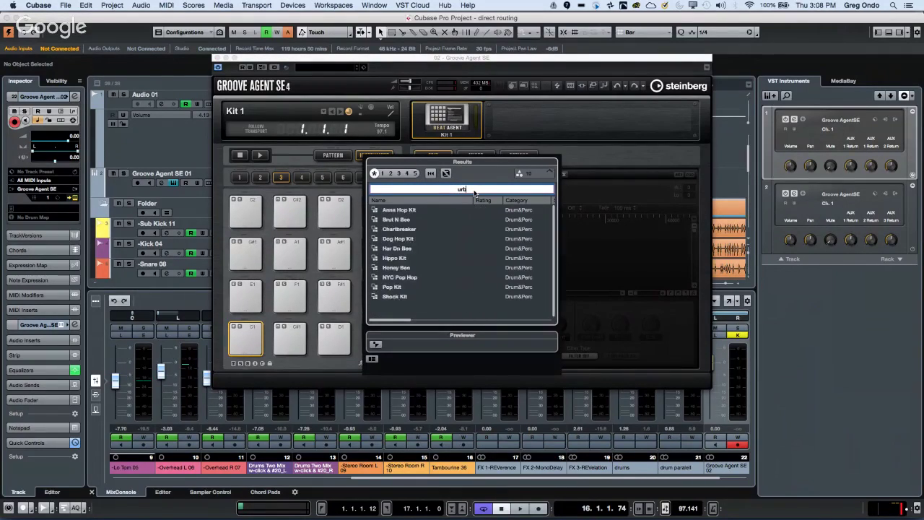
text(an ballads)
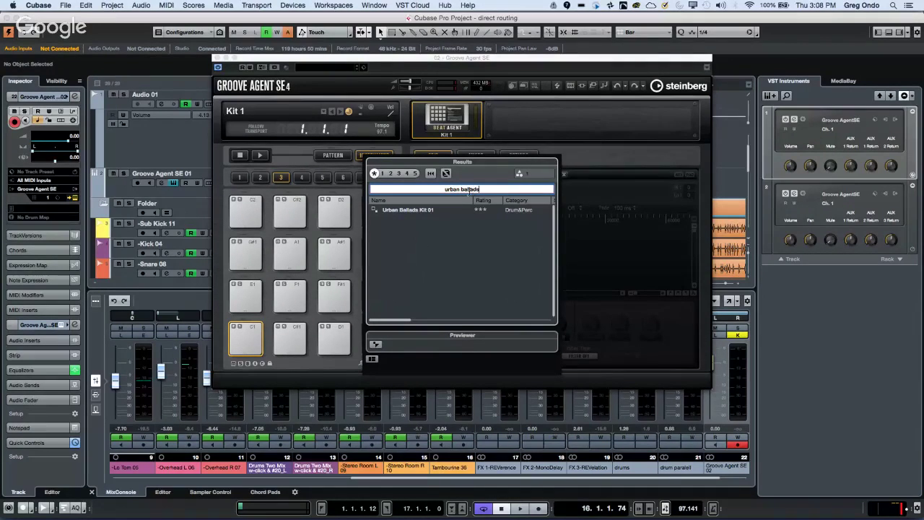
click(419, 210)
double_click(419, 210)
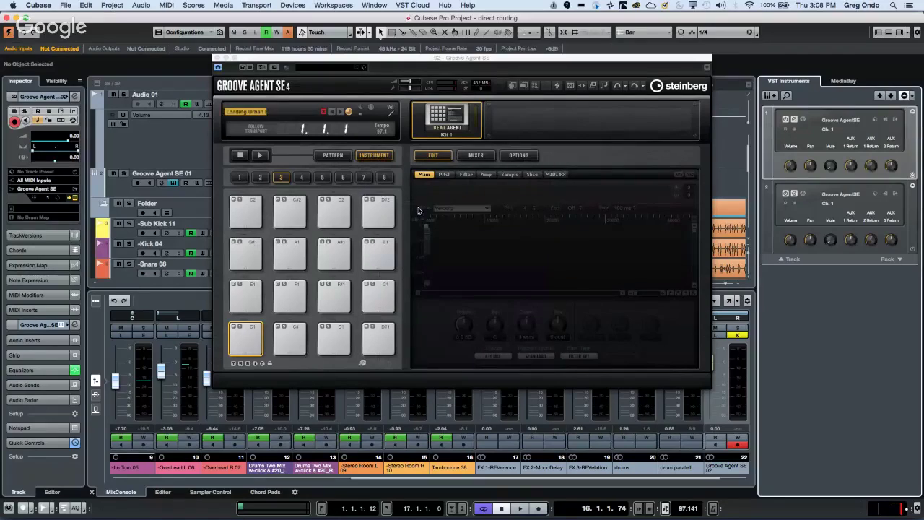
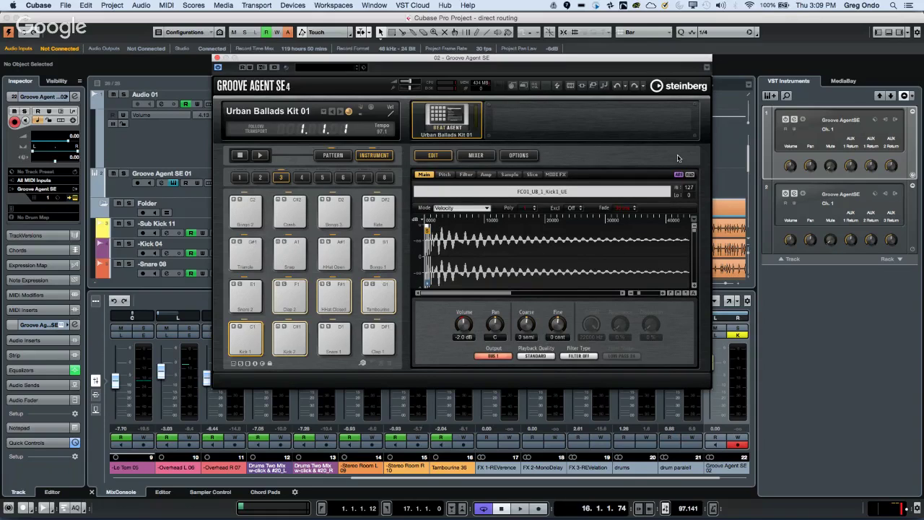
click(390, 339)
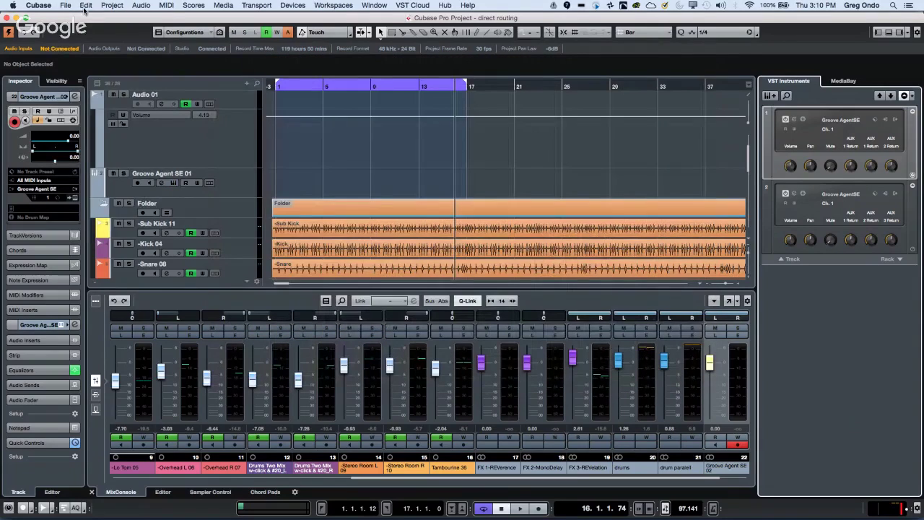
Open the recent UNINVITED c9 project and zoom its timeline out to show the first bars.
click(65, 5)
mouse_move(114, 233)
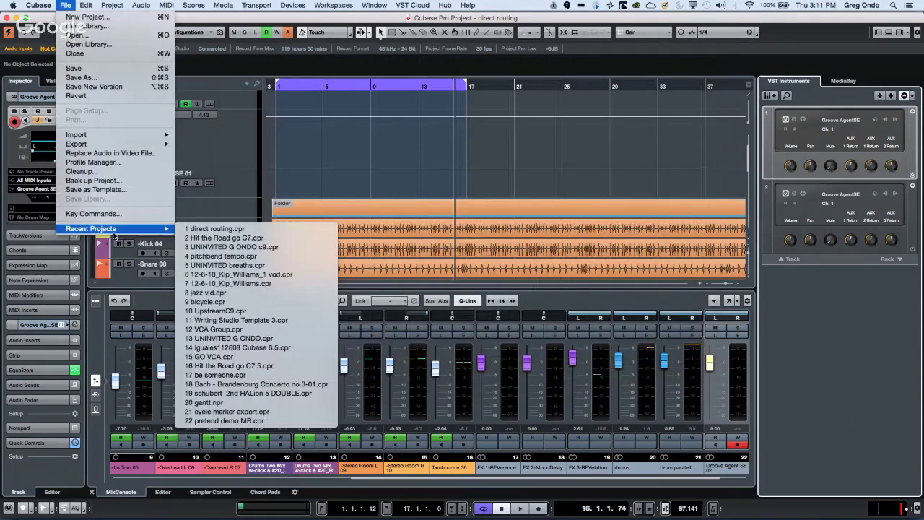
click(277, 247)
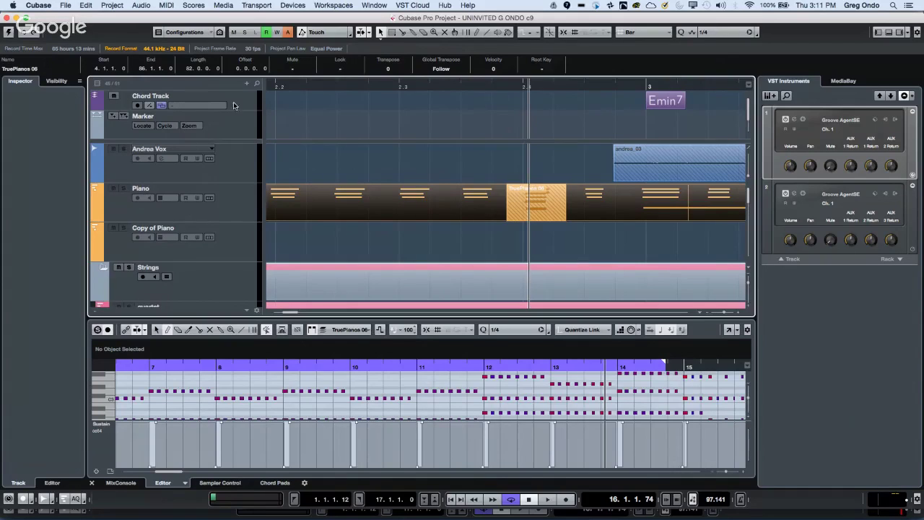
drag(322, 88, 324, 41)
Revert the UNINVITED c9 project to its previously saved version.
click(66, 5)
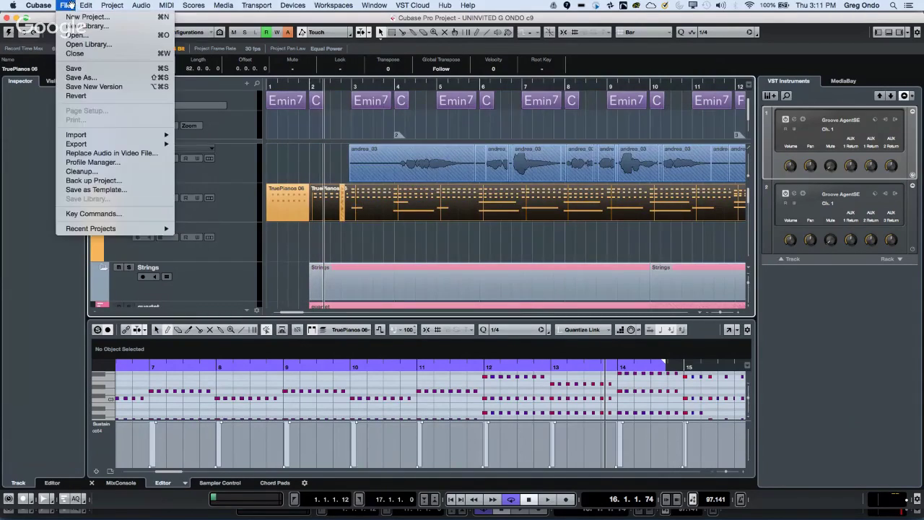
click(76, 95)
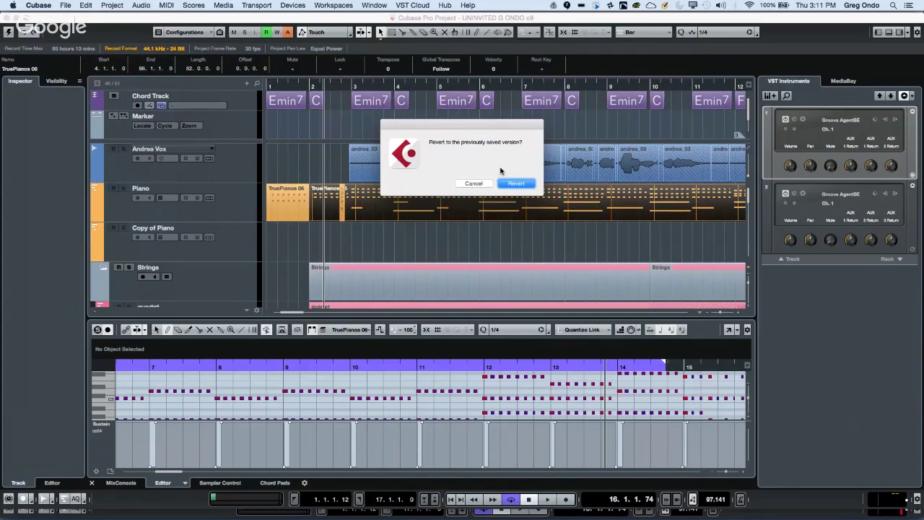
click(514, 183)
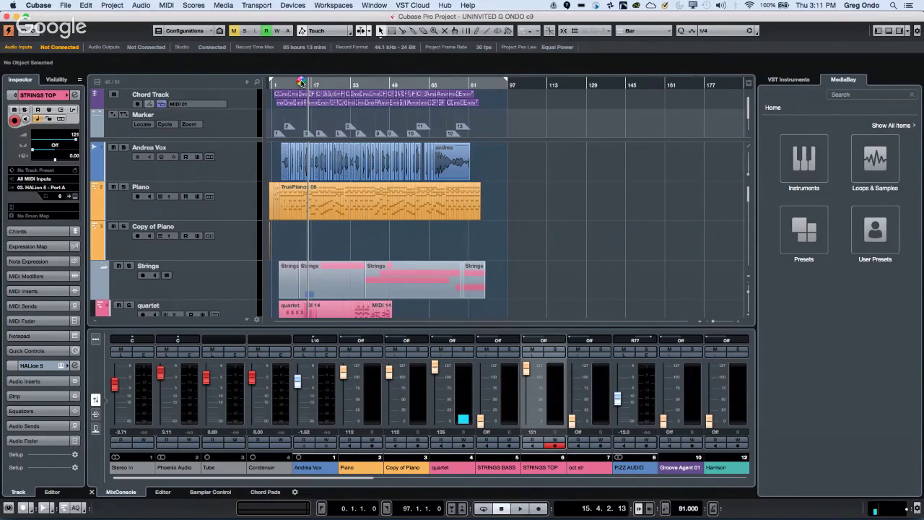
Relaunch Cubase as Cubase Pro 9 with the Yamaha Steinberg USB ASIO driver for the Steinberg UR44.
key(super+Tab)
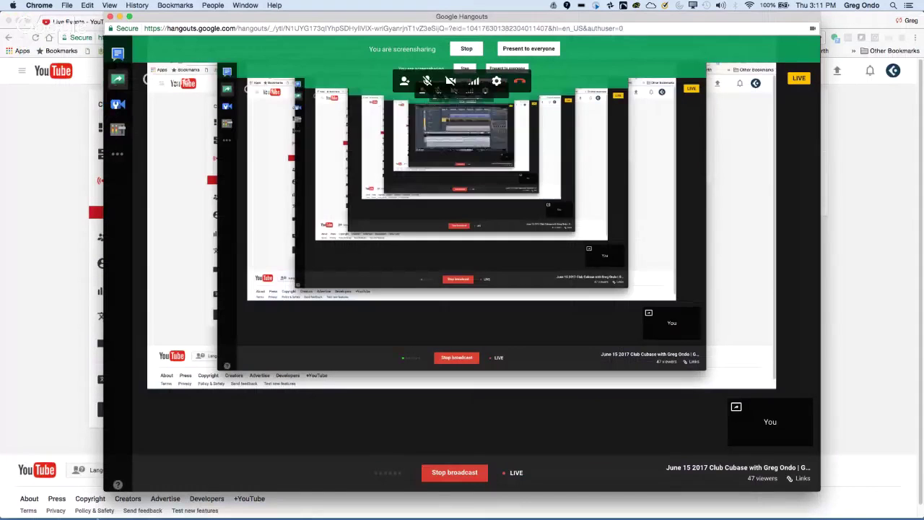
mouse_move(376, 515)
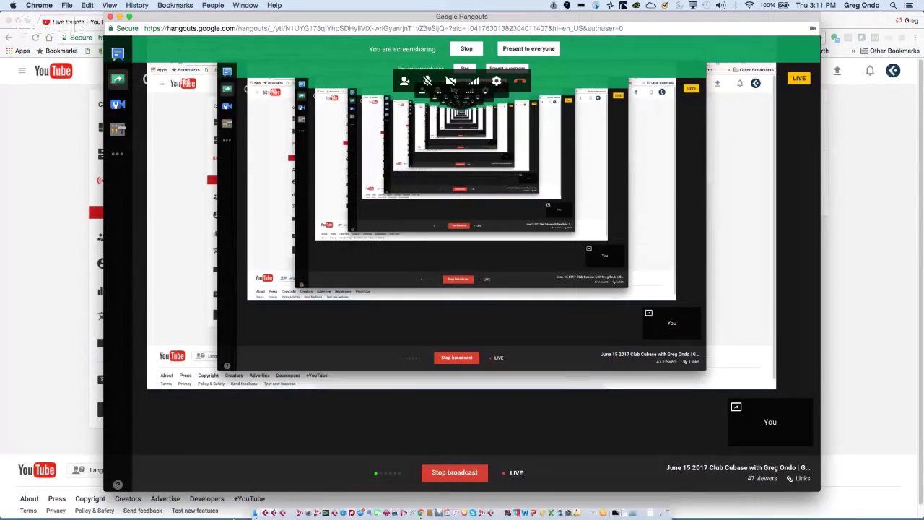
click(265, 505)
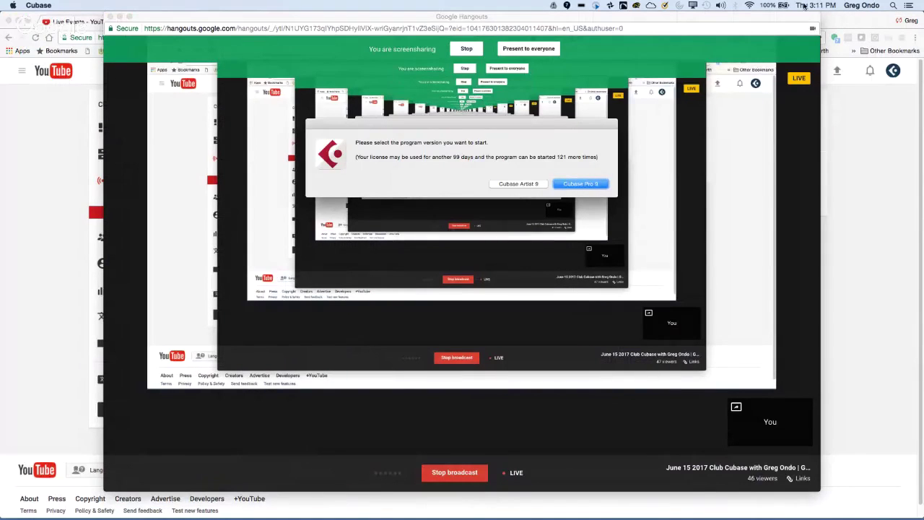
click(583, 184)
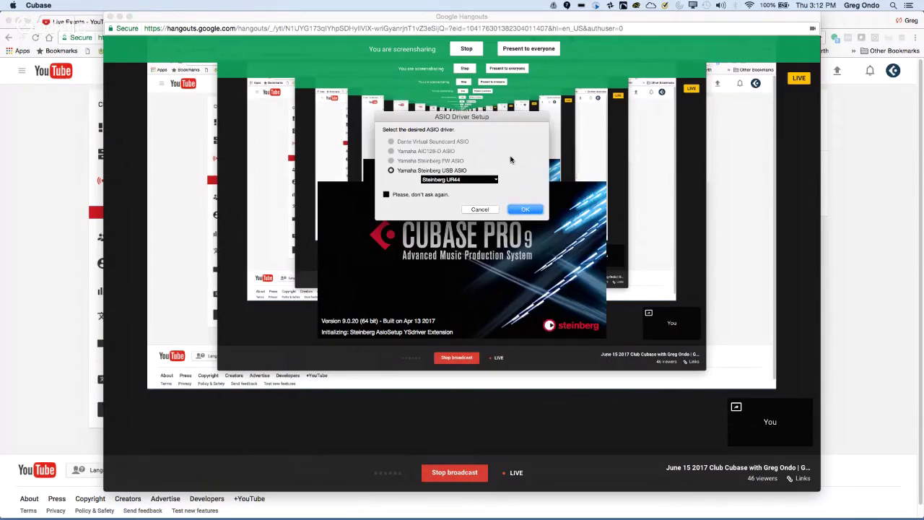
click(535, 211)
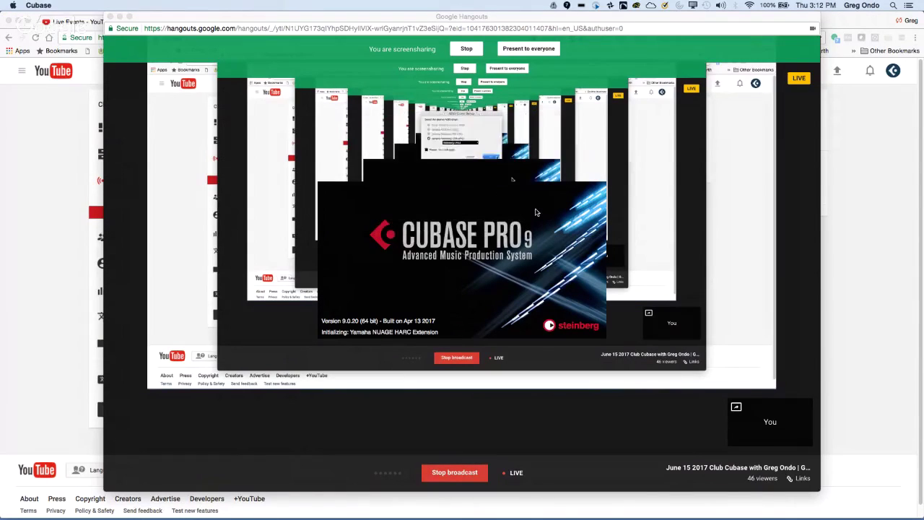
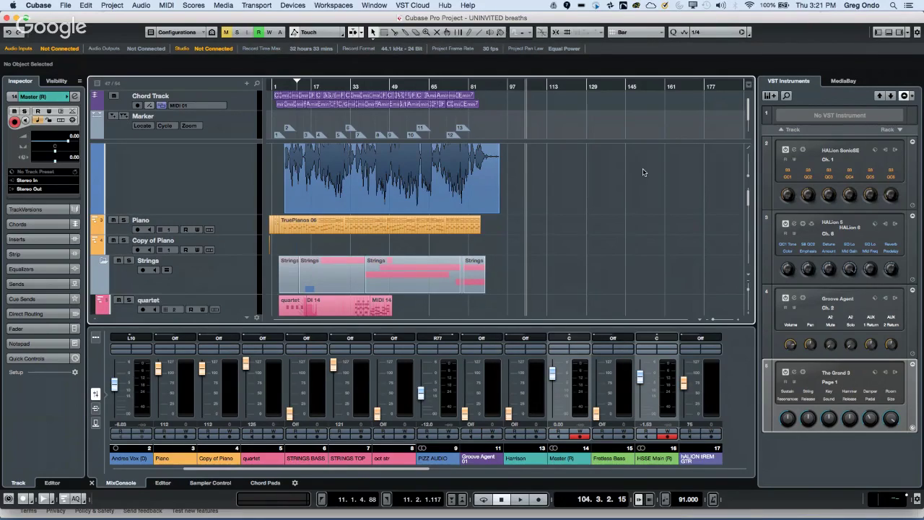
Check the Google Hangouts broadcast window in Chrome and return to Cubase.
key(super+Tab)
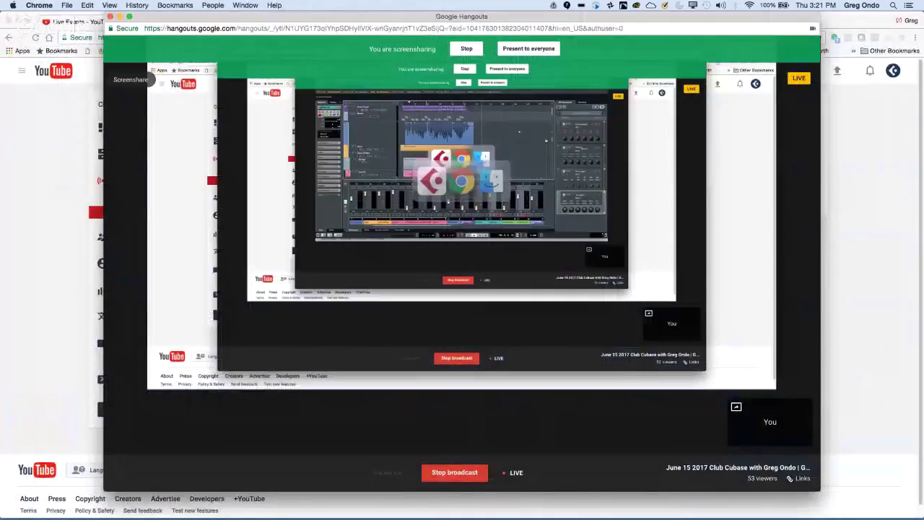
key(super+Tab)
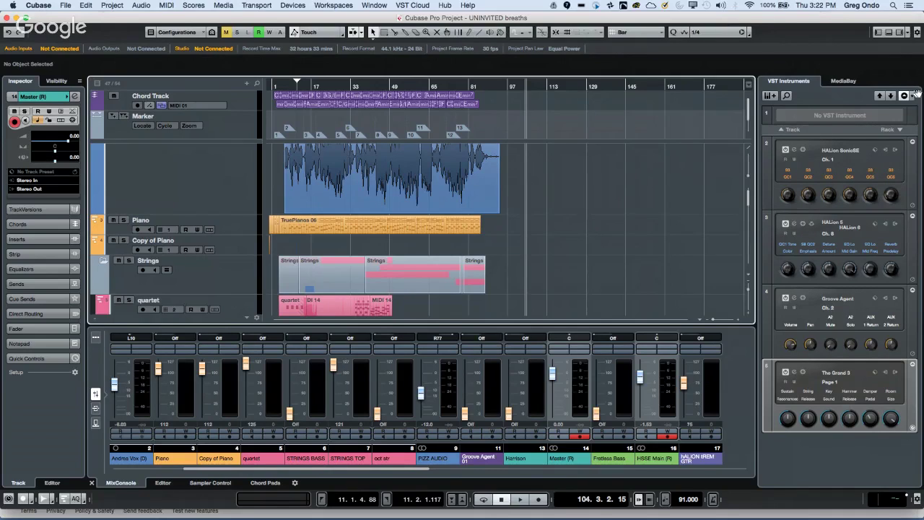
Show the Loops & Samples libraries in the MediaBay.
click(850, 79)
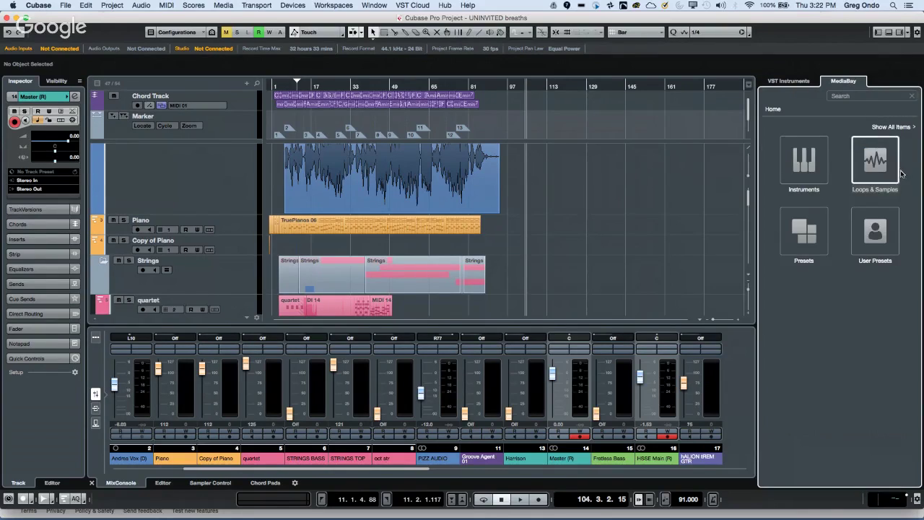
click(873, 164)
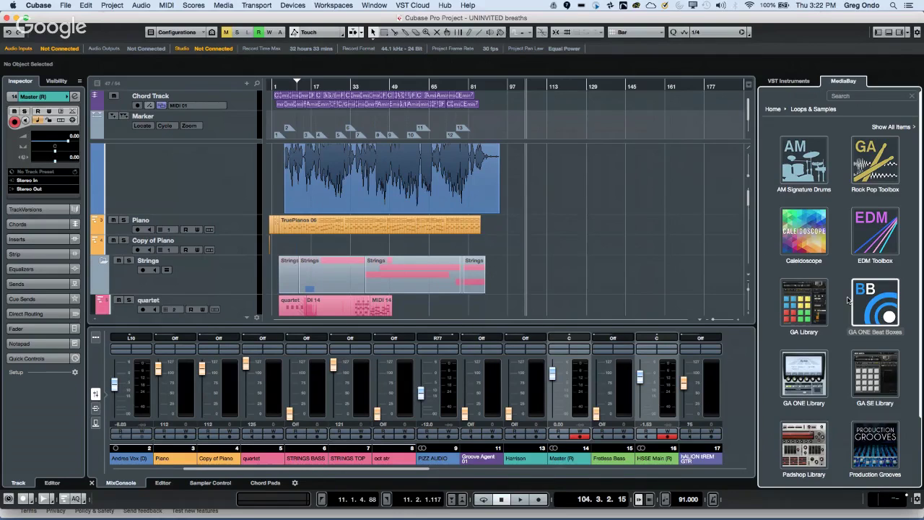
Add one Padshop instrument track routed to Stereo Out in the UNINVITED breaths project.
click(783, 81)
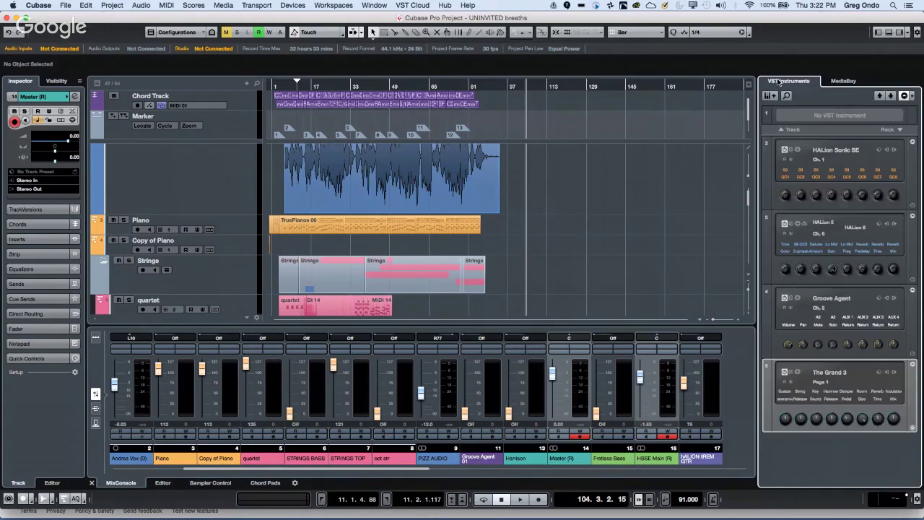
click(787, 130)
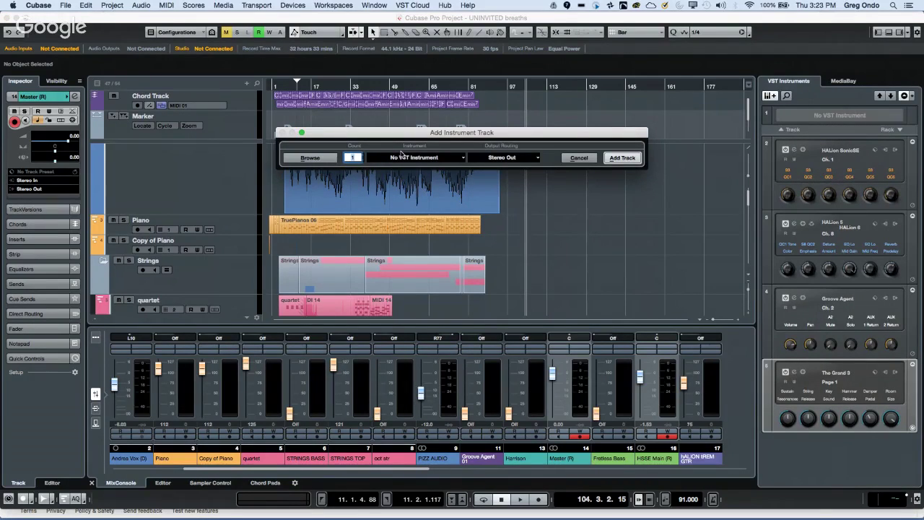
click(405, 160)
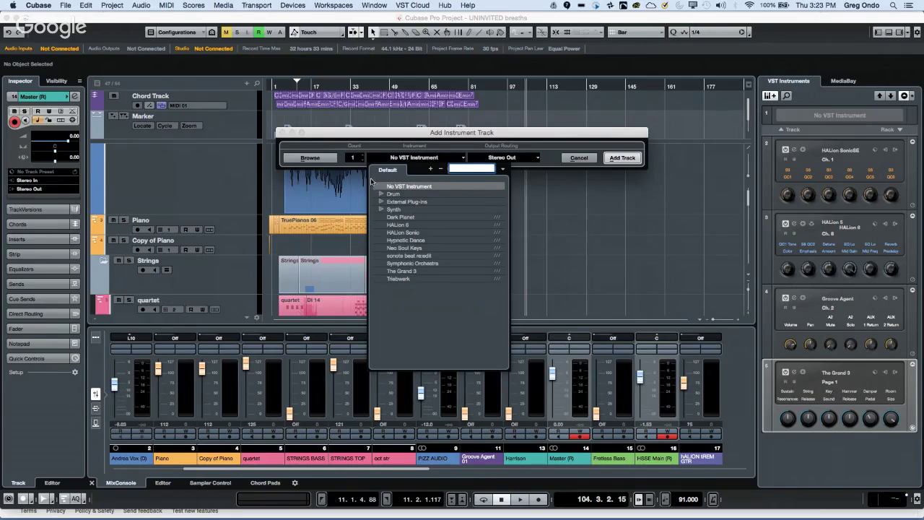
click(379, 209)
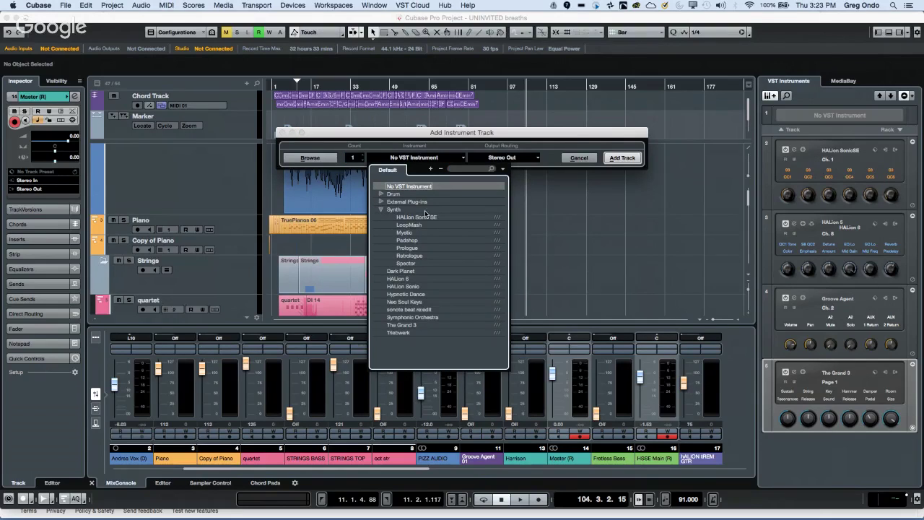
click(410, 244)
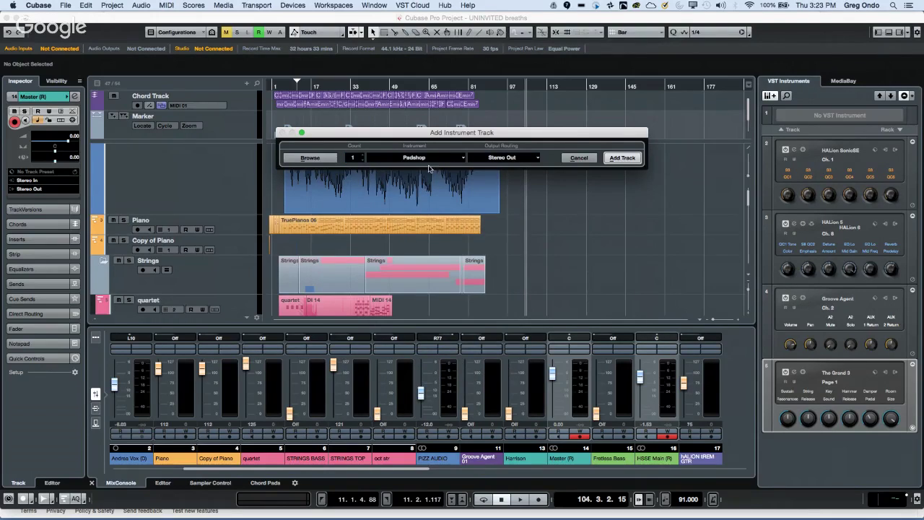
click(622, 159)
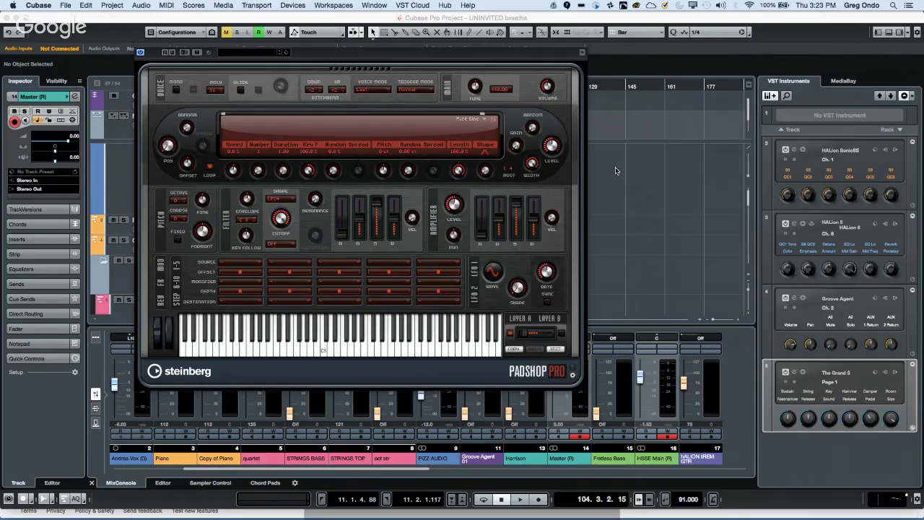
Try to load the Caleidoscope samples Atmo 11_AM, Atmo 07_AM and Atmo 18_AM from the MediaBay into Padshop.
click(843, 81)
click(790, 315)
click(497, 241)
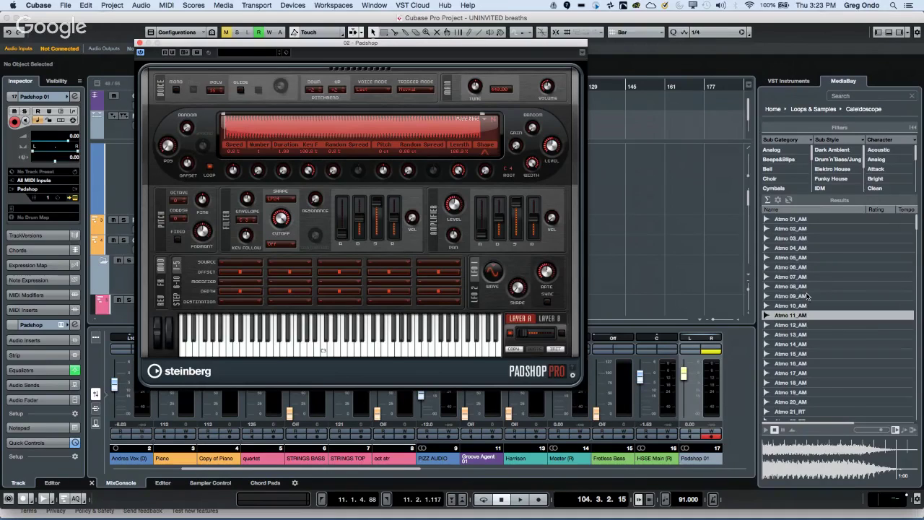
drag(806, 278, 478, 117)
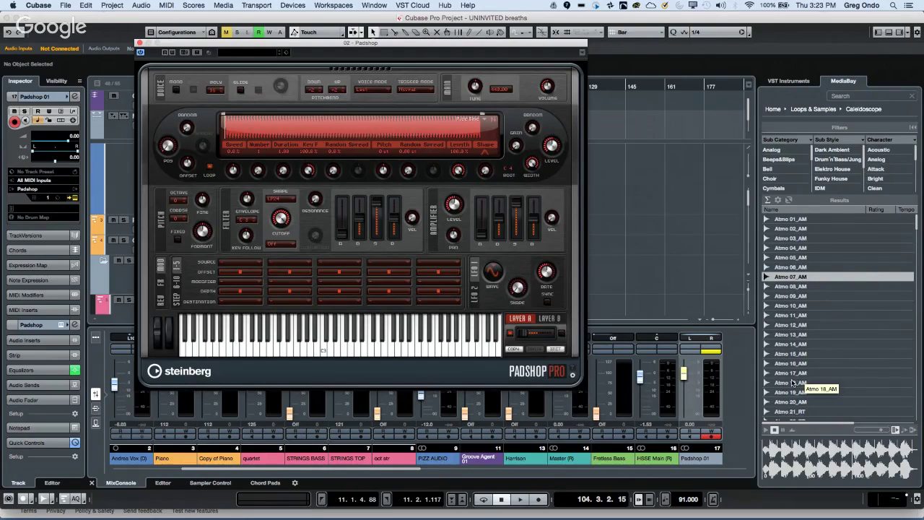
drag(794, 383, 325, 136)
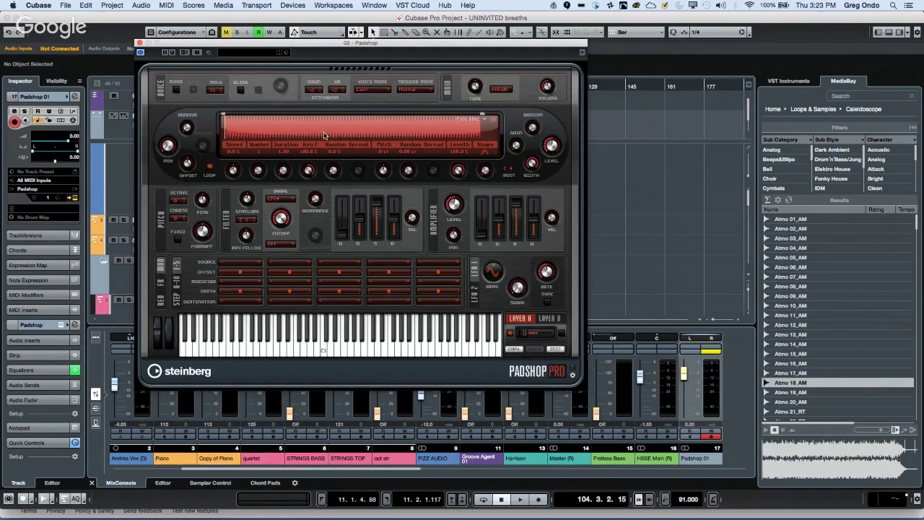
Try to load the Caleidoscope sample Chord 45 - E M 7 - Lead - 128 BPM into Padshop's sample display.
scroll(904, 347, down, 10)
scroll(905, 347, down, 3)
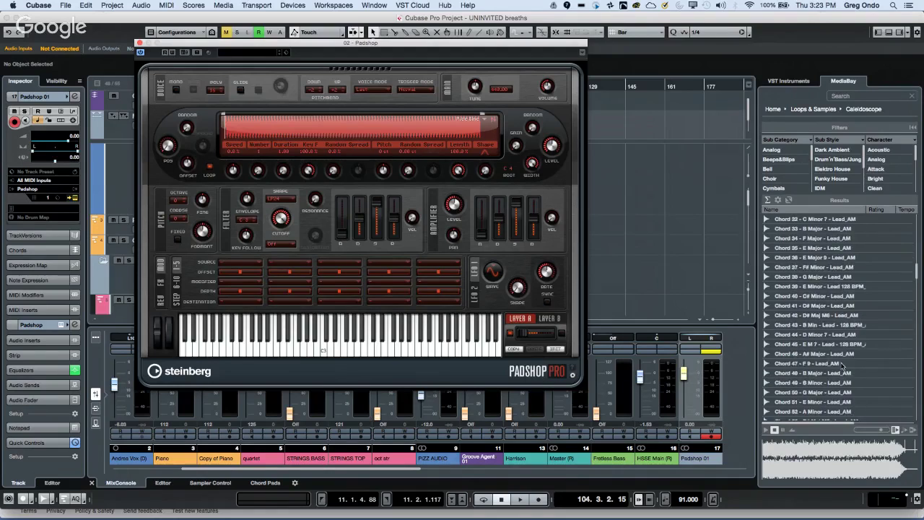
click(834, 363)
click(808, 343)
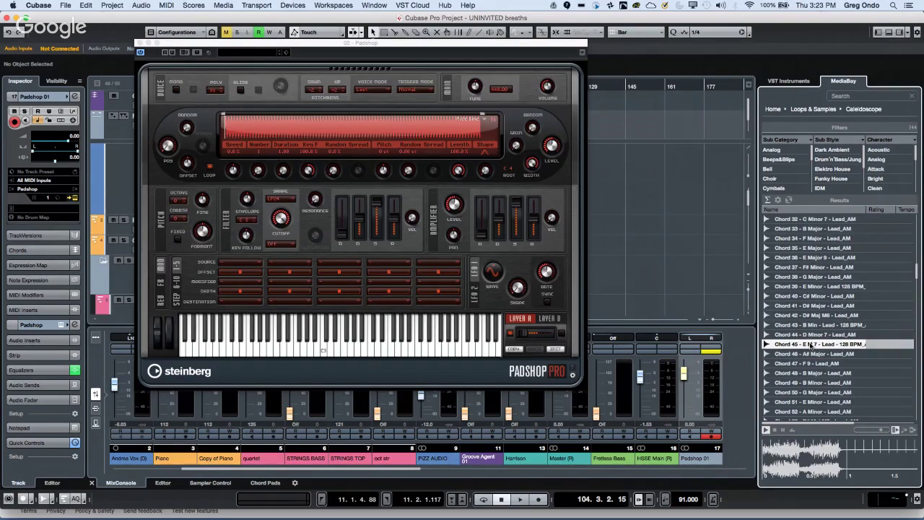
drag(808, 343, 376, 127)
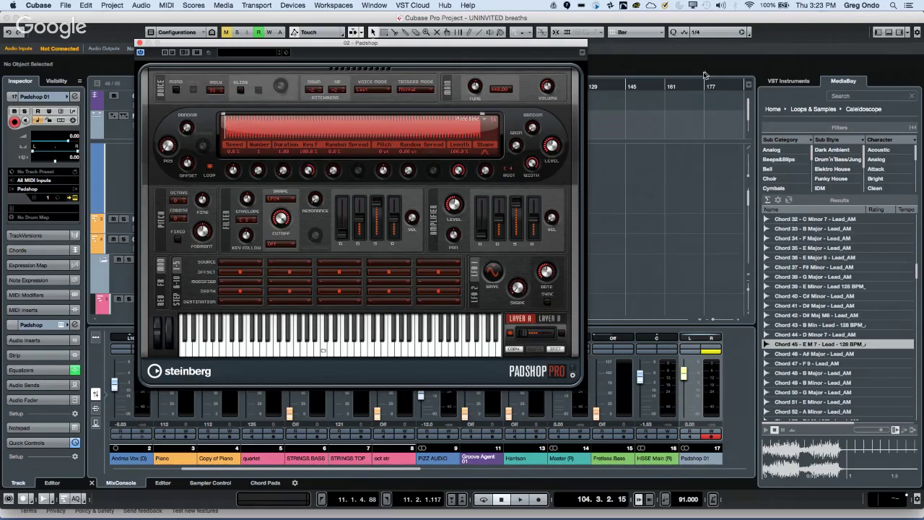
Load HALion 6 into the empty first slot of the VST instrument rack.
click(781, 83)
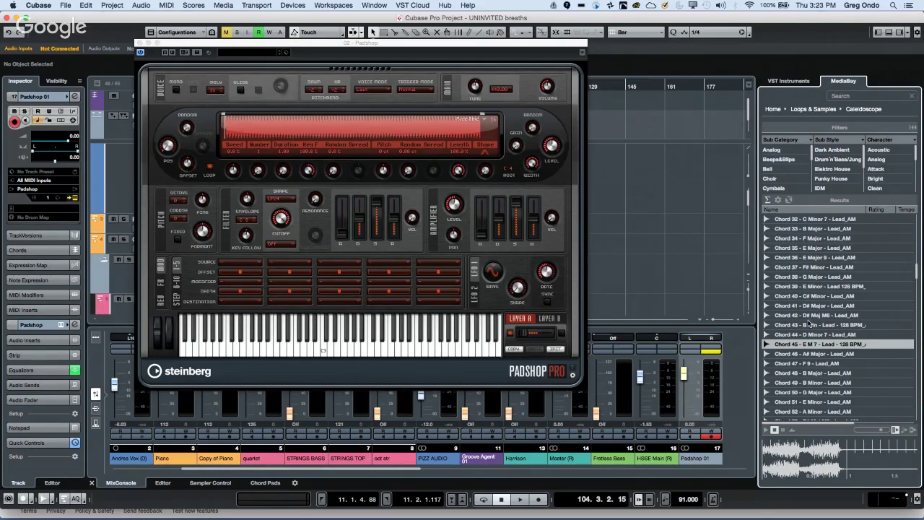
click(779, 83)
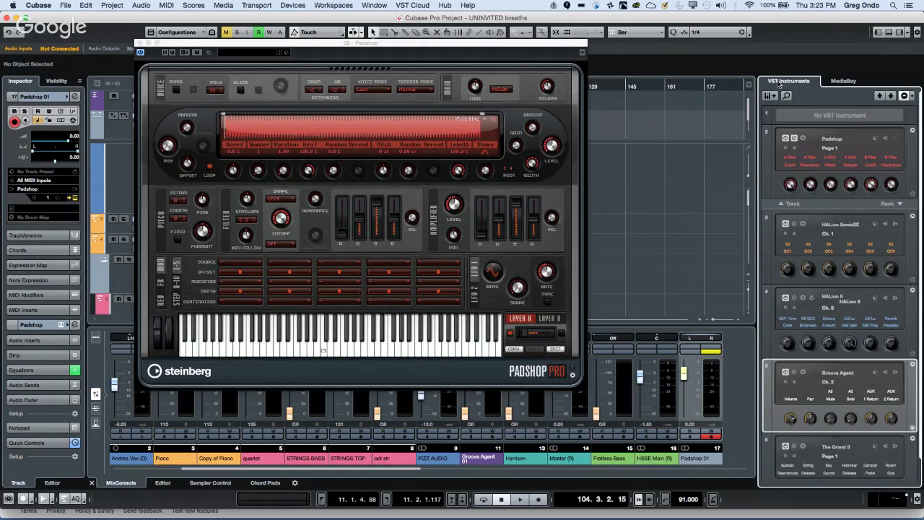
click(839, 118)
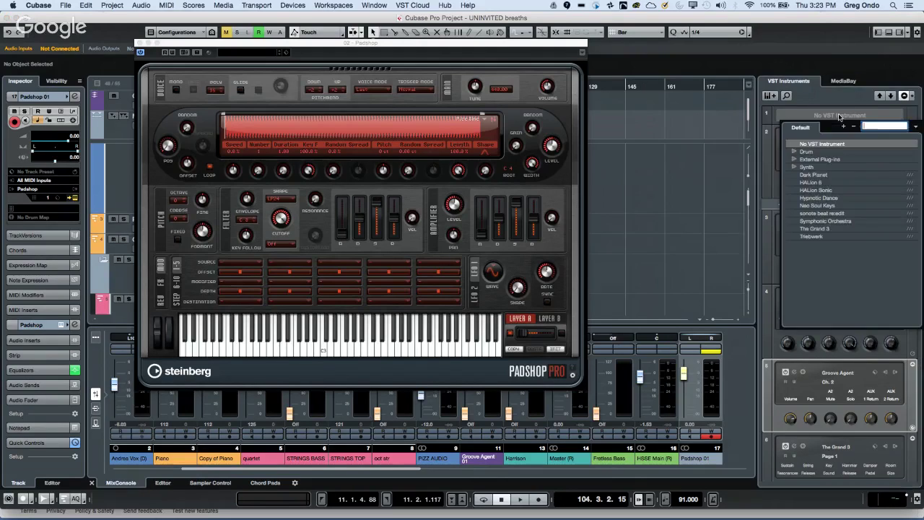
click(812, 183)
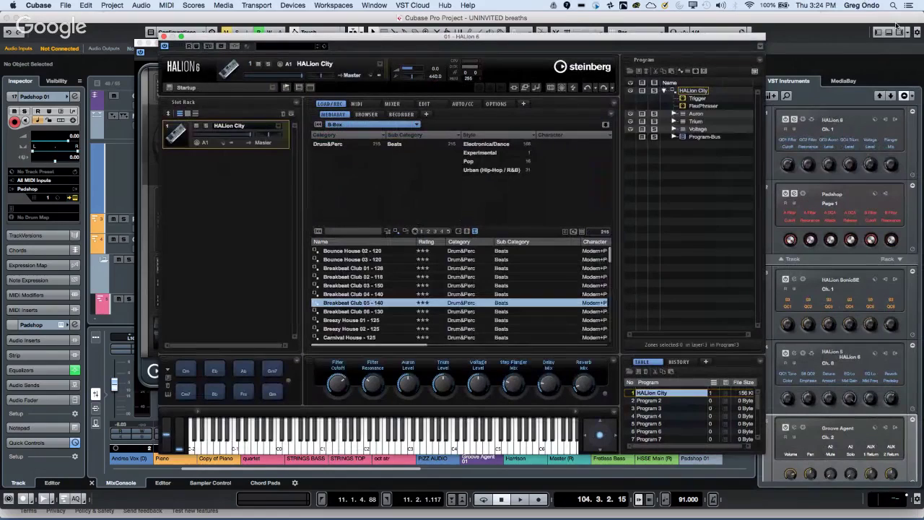
Load the MediaBay sample Chord 45 - E M 7 - Lead - 128 BPM into slot 2 of HALion 6.
click(854, 84)
click(843, 81)
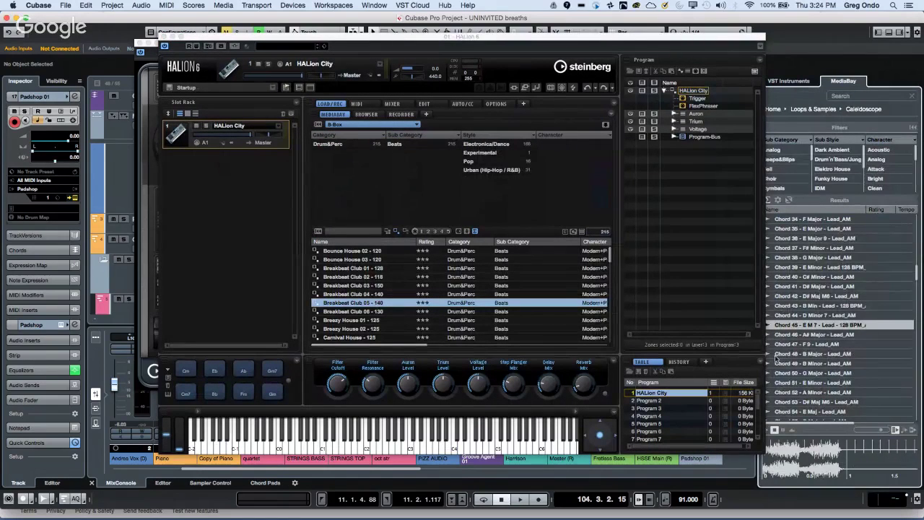
double_click(809, 325)
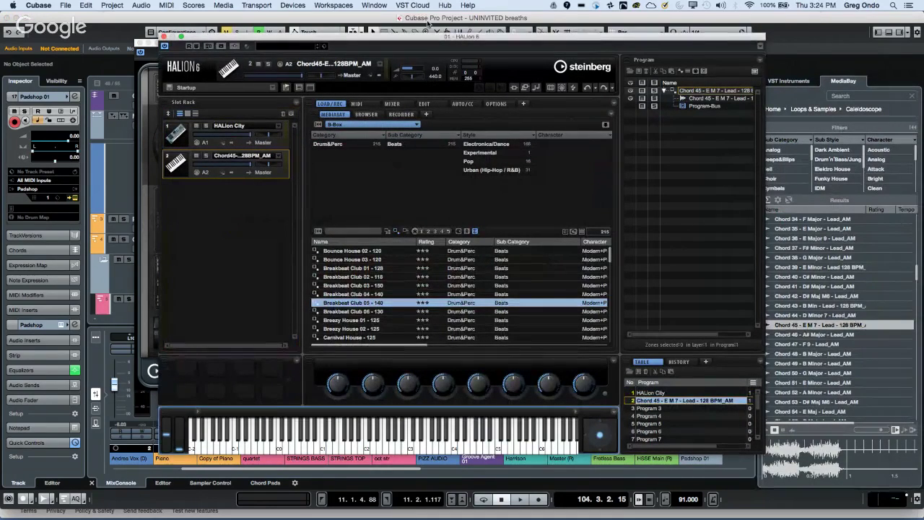
Show the zone editor for the Chord 45 program in HALion 6 and audition a note on its keyboard.
click(424, 104)
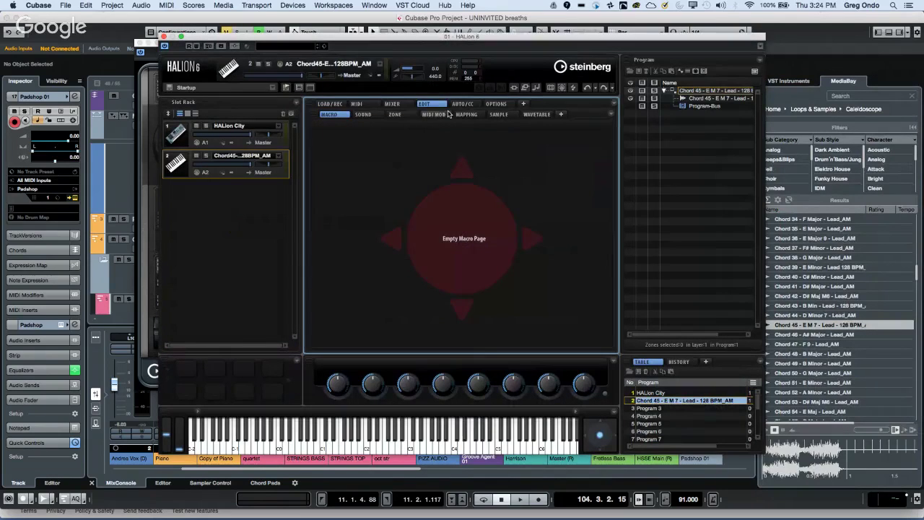
click(395, 115)
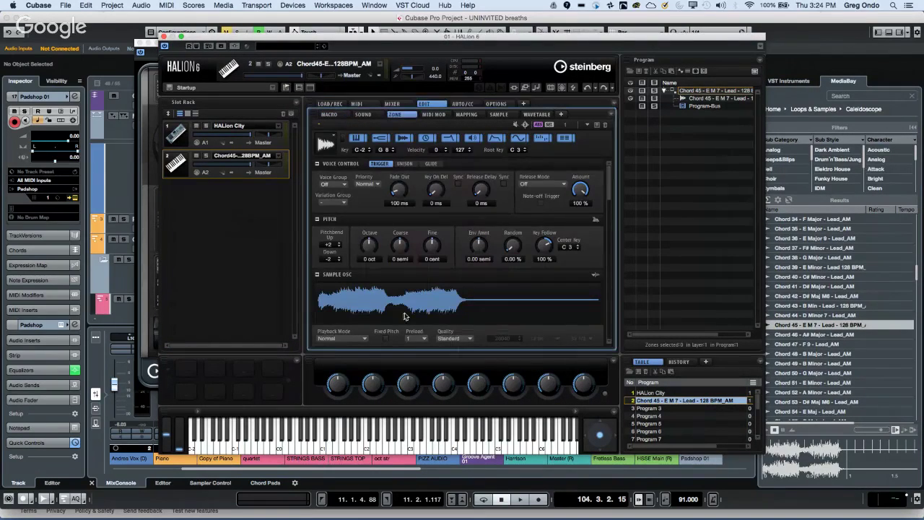
click(450, 446)
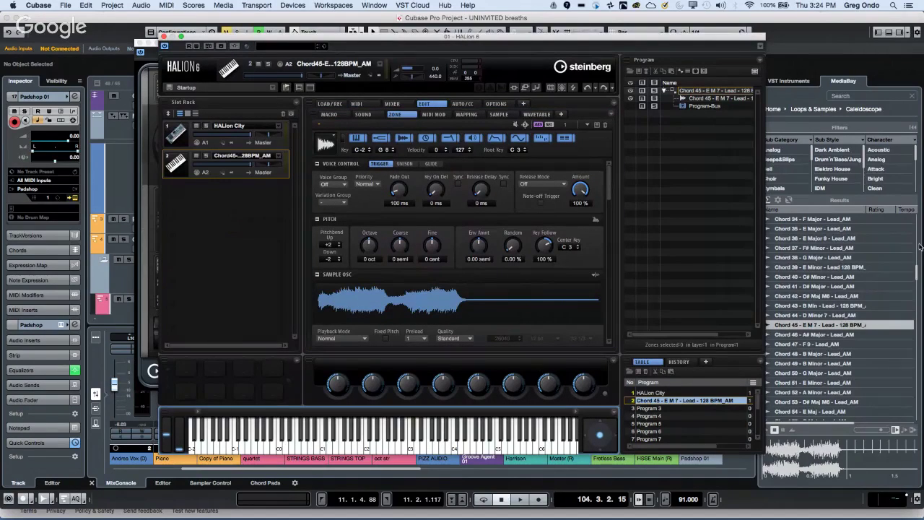
Add the sample Chord 52 - A Minor - Lead_AM to HALion's slot 3 and close the HALion and Padshop windows.
drag(812, 392, 211, 205)
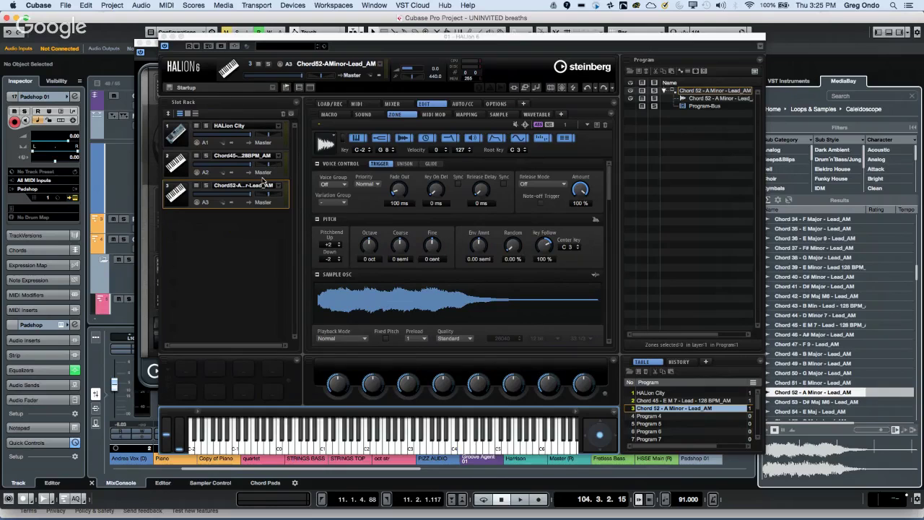
click(164, 36)
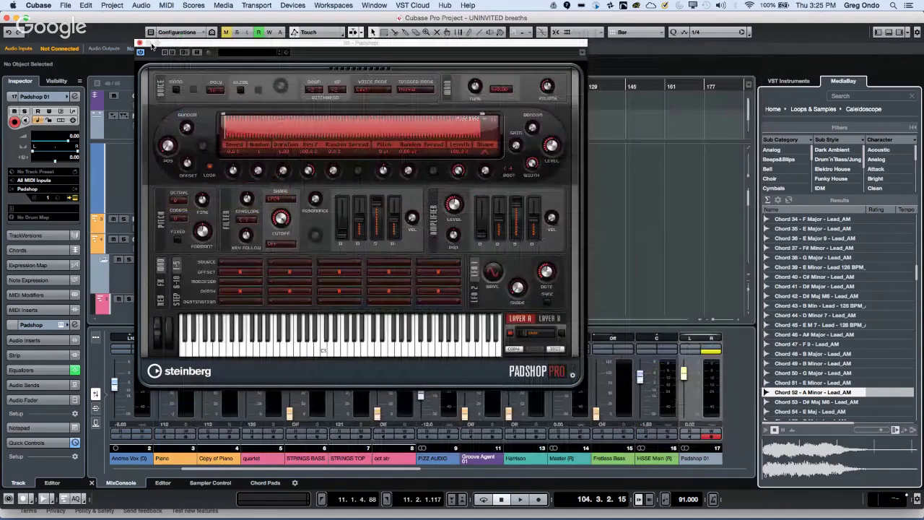
click(140, 43)
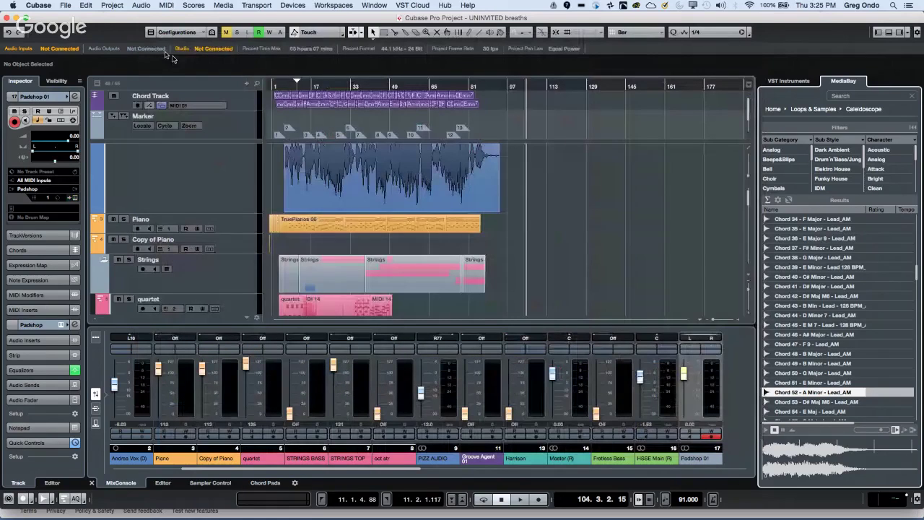
Open the "vod" version of the 12-6-10 project from the recent projects and activate it.
click(65, 6)
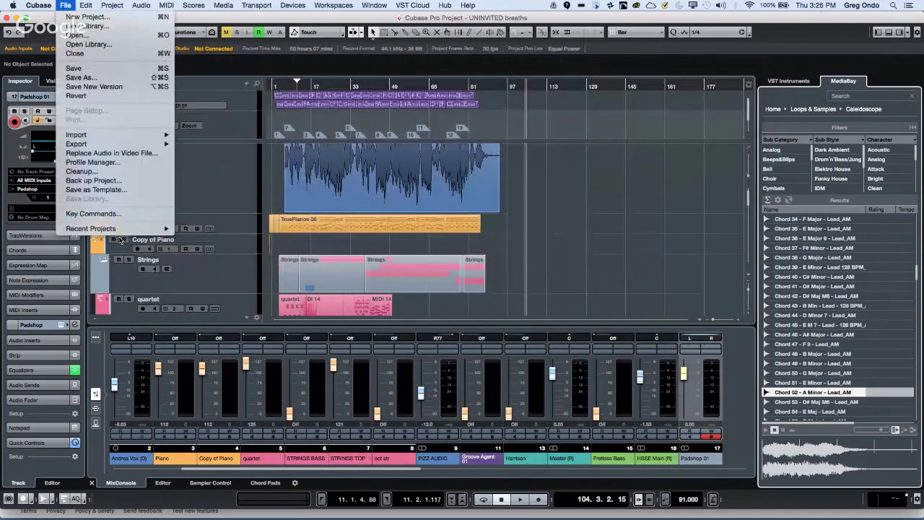
mouse_move(124, 229)
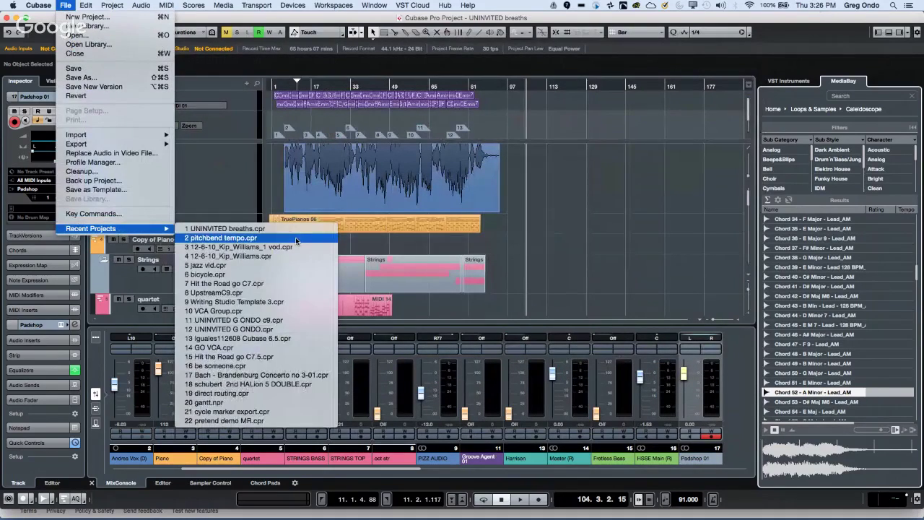
click(292, 247)
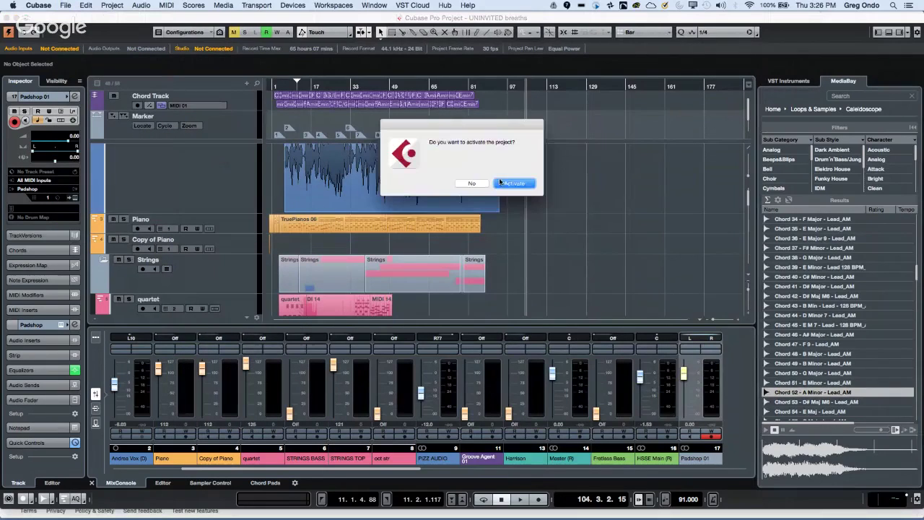
click(518, 184)
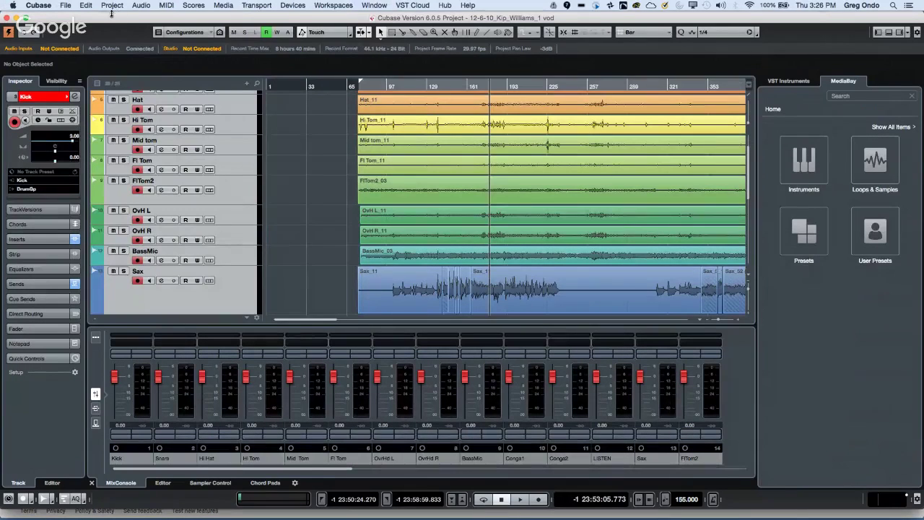
Open the project's media Pool and move its window up over the arrangement.
click(230, 7)
click(238, 17)
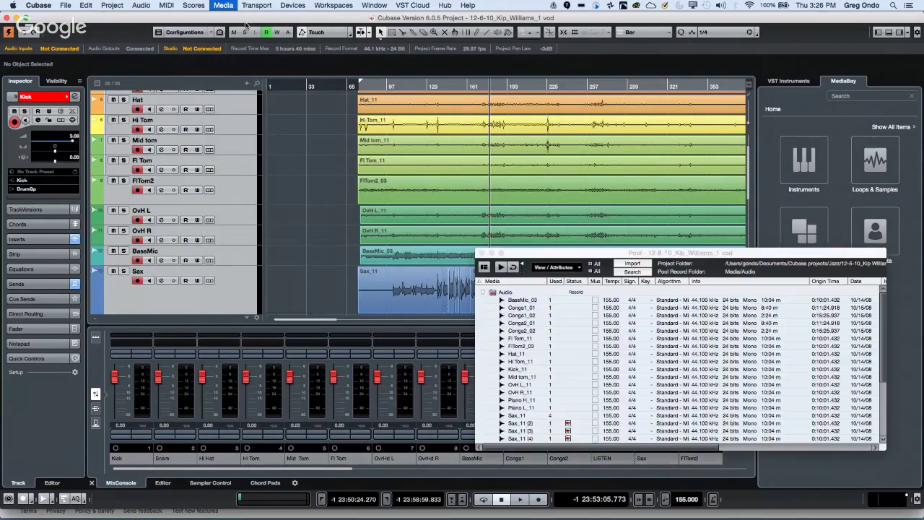
drag(562, 252, 436, 91)
Start Remove Unused Media in the Pool and cancel at the choice between trashing and removing the files.
click(406, 168)
right_click(406, 168)
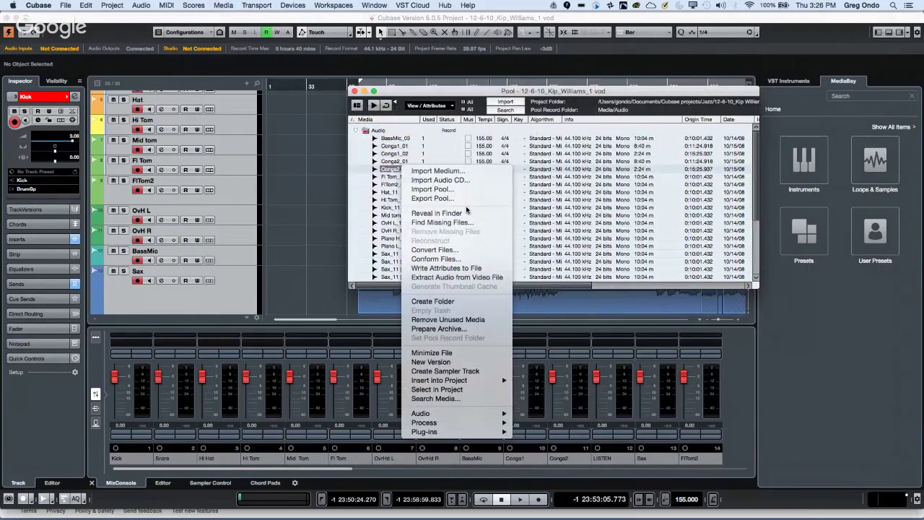
click(480, 320)
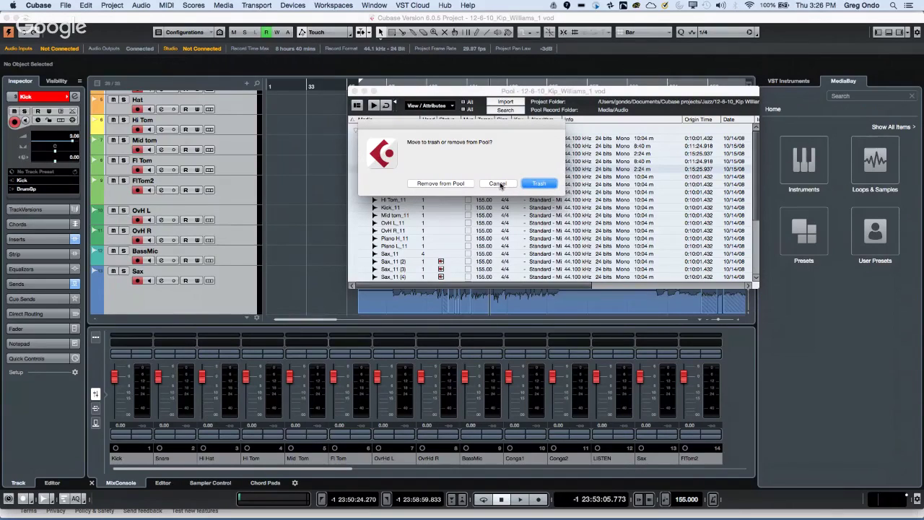
click(498, 184)
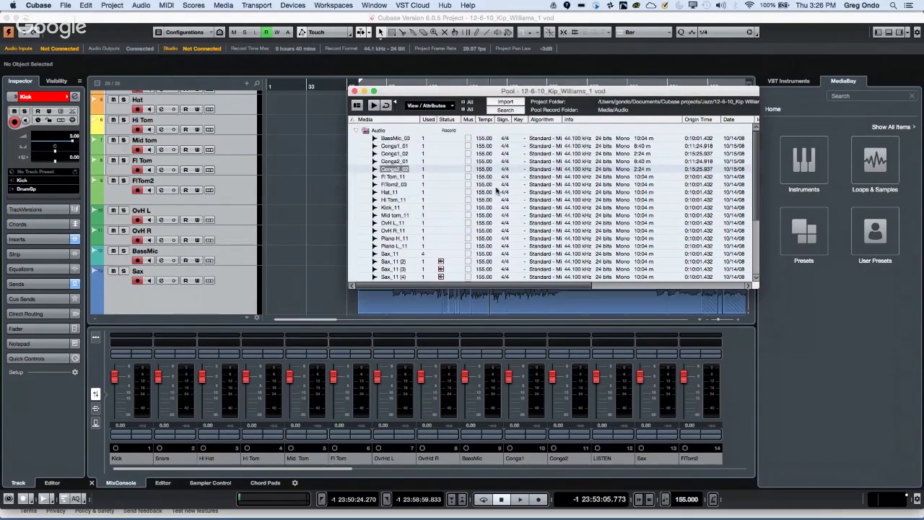
Look through the Pool's audio files down to the Trash folder, select Sax_52 (4), and close the Pool.
scroll(447, 238, down, 5)
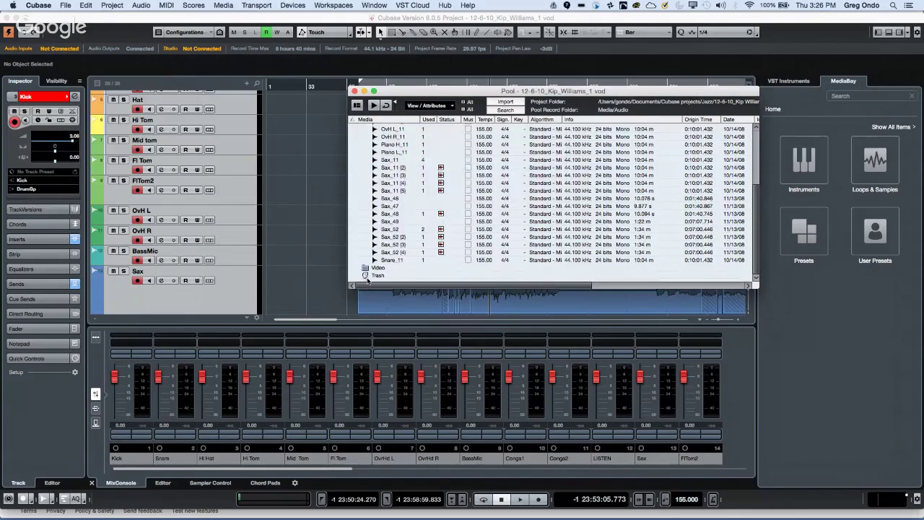
click(390, 254)
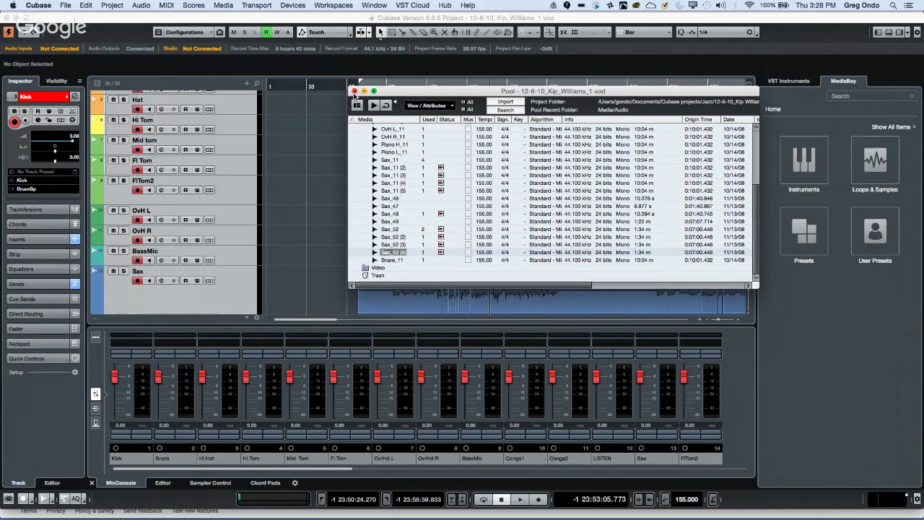
click(354, 91)
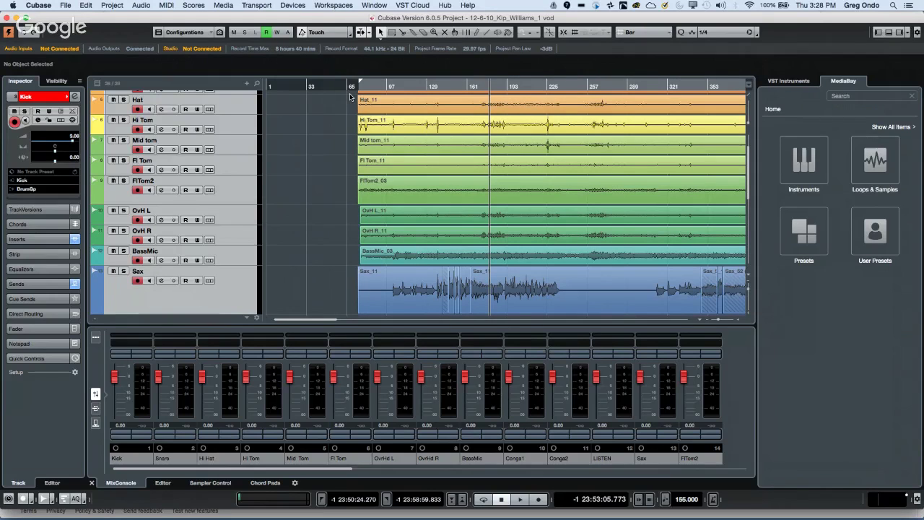
Replace the input busses in VST Connections with the Stereo preset.
click(350, 96)
click(292, 5)
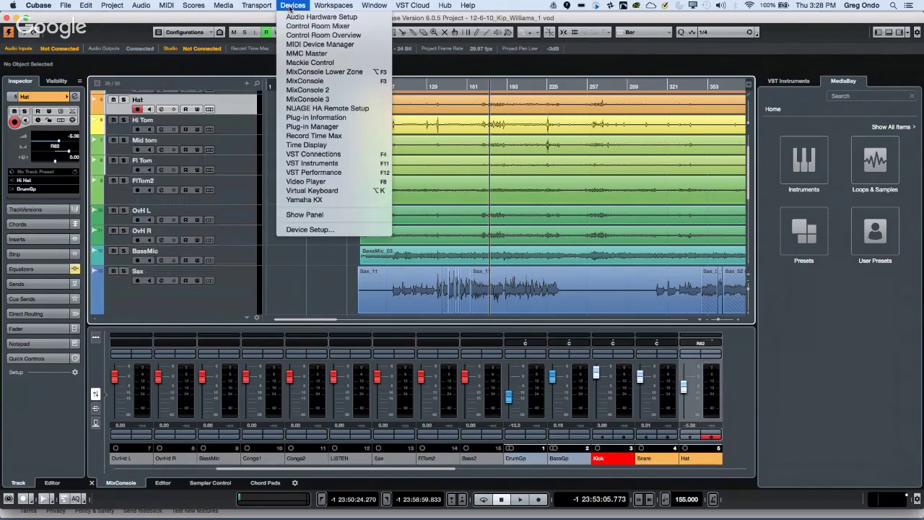
click(321, 154)
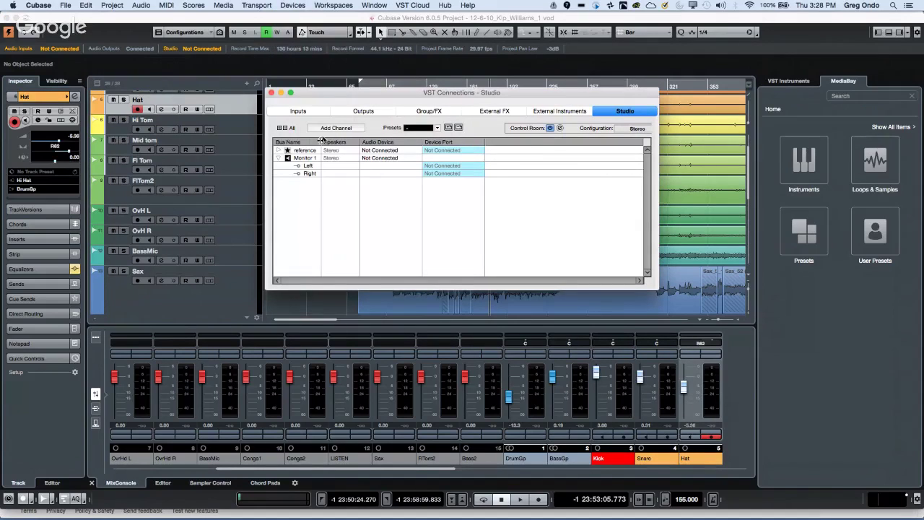
click(299, 111)
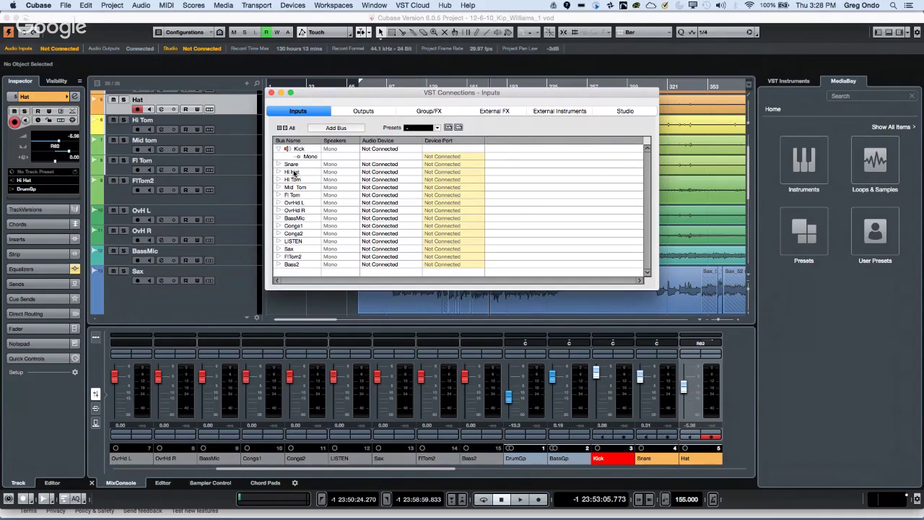
click(432, 127)
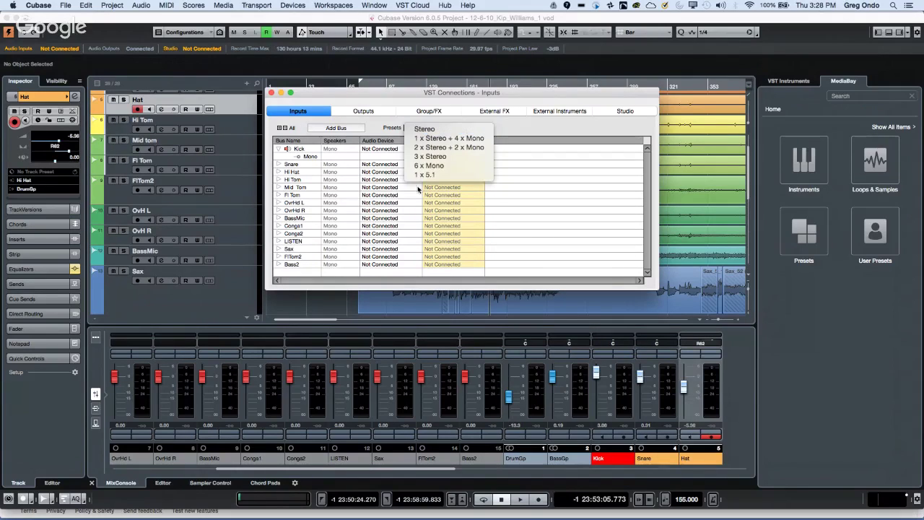
click(433, 128)
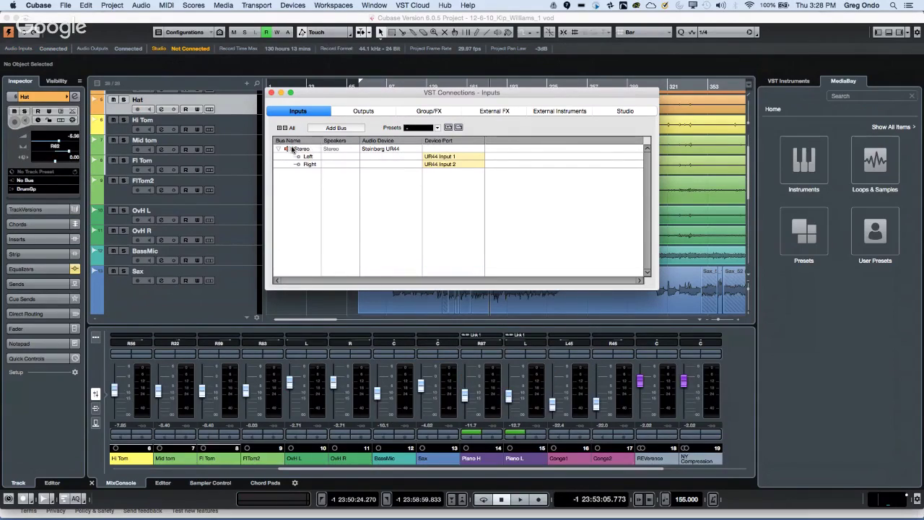
Remove the Stereo bus from the inputs in VST Connections, discarding its settings.
right_click(293, 149)
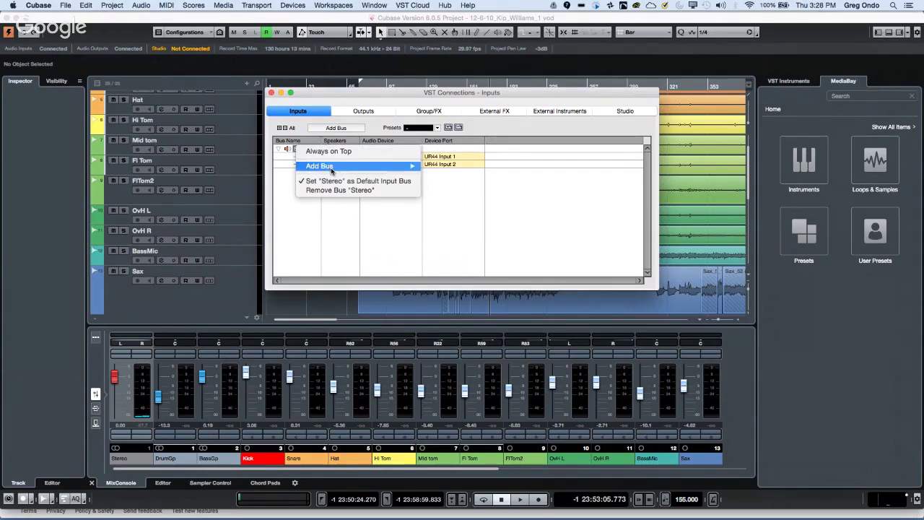
click(328, 191)
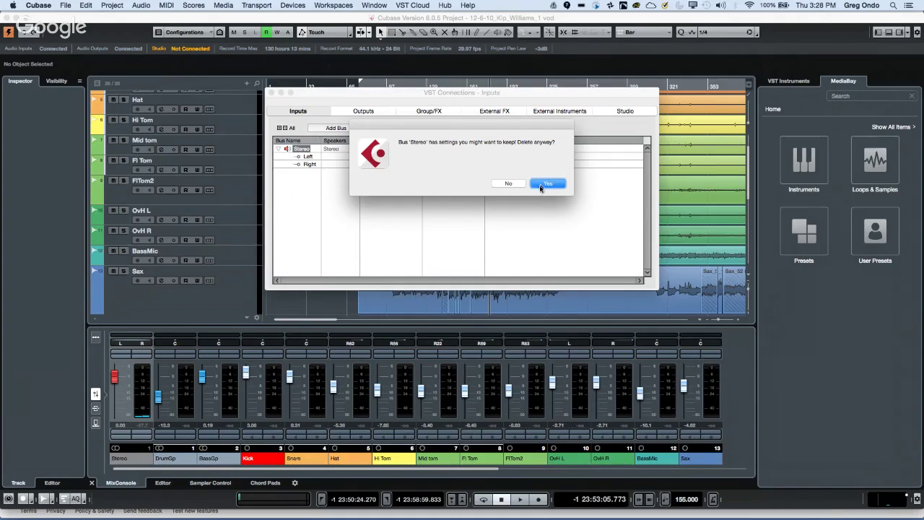
click(547, 183)
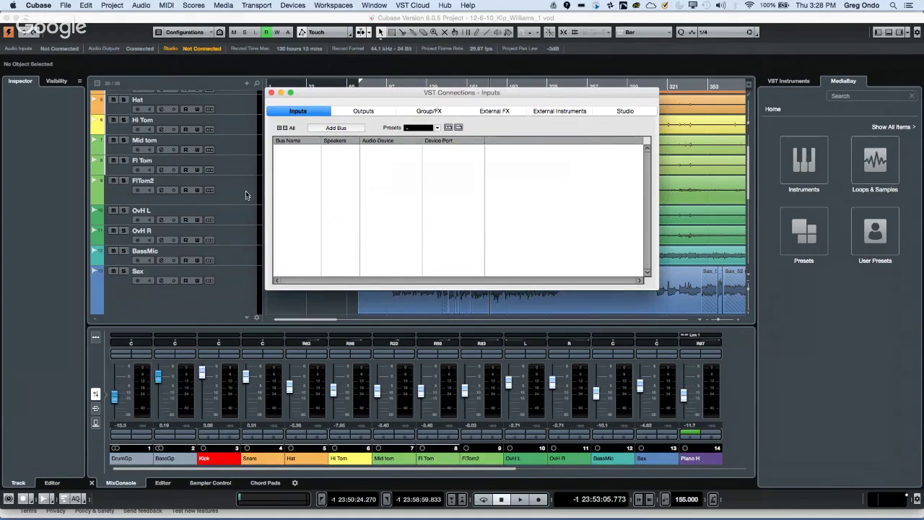
right_click(304, 152)
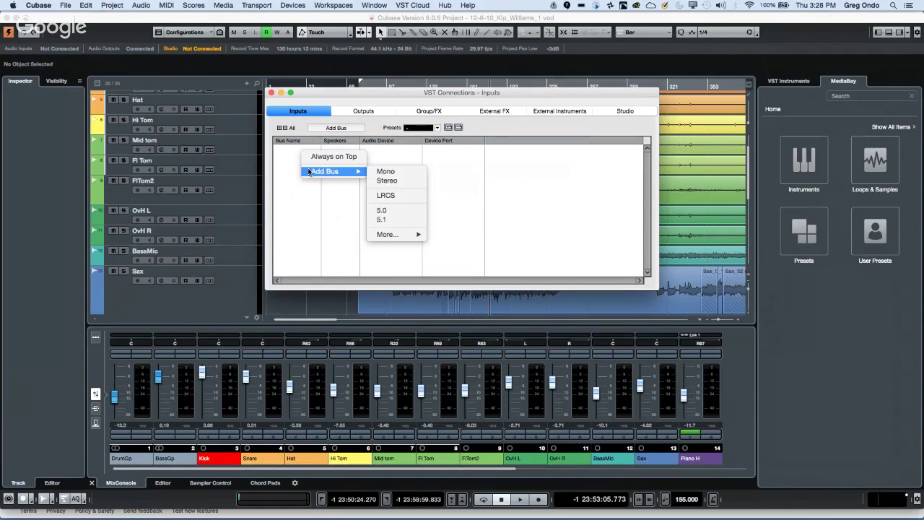
mouse_move(316, 173)
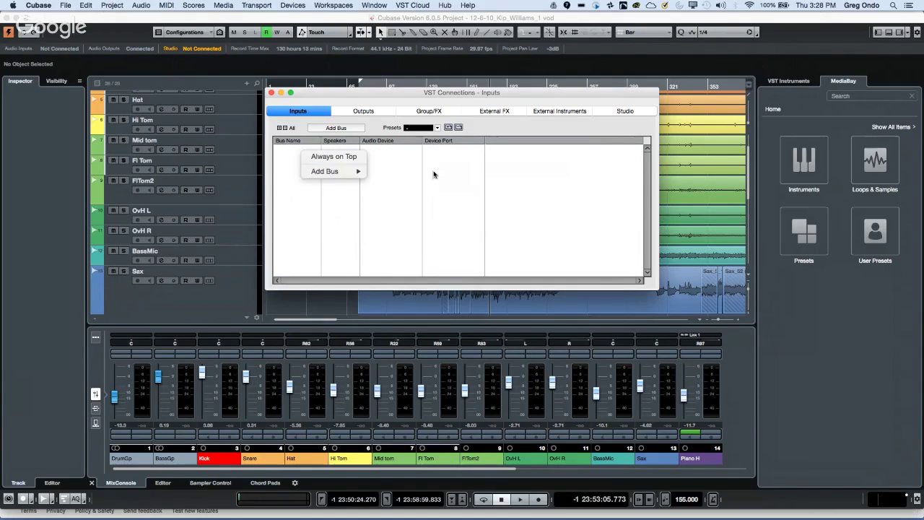
click(396, 173)
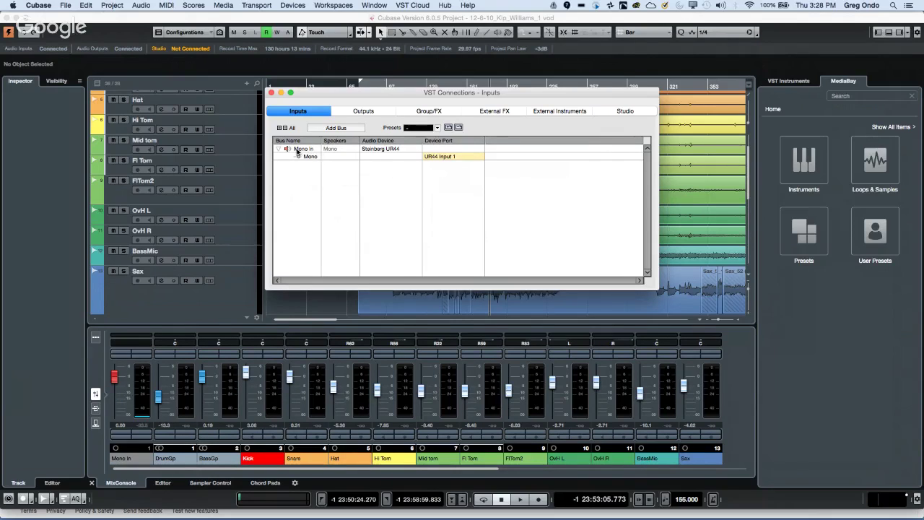
click(299, 148)
right_click(299, 149)
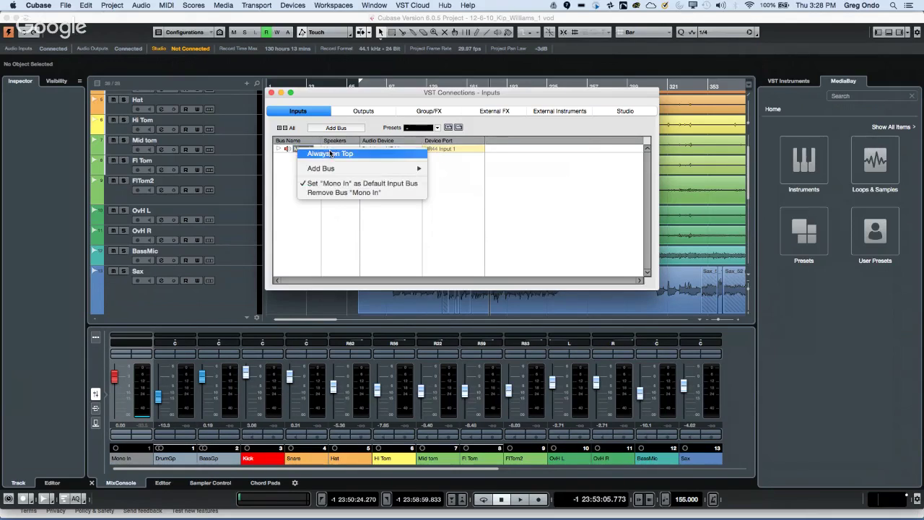
click(332, 192)
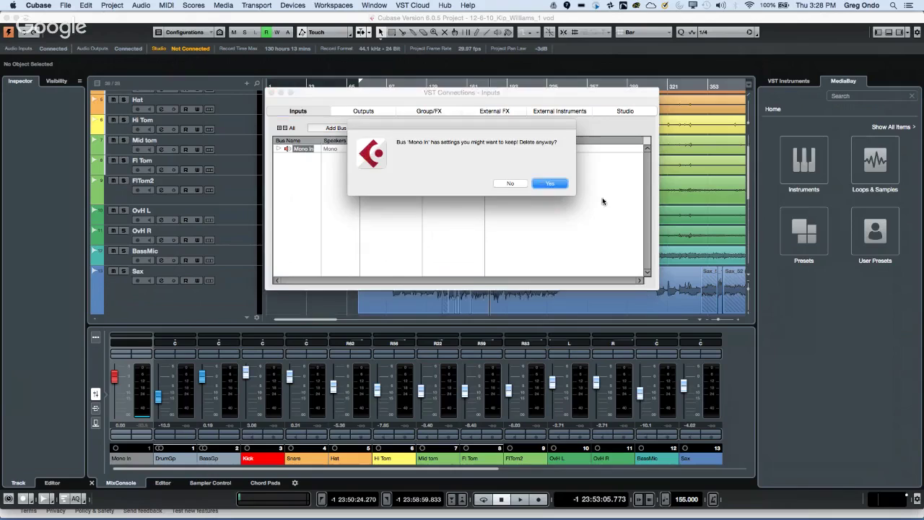
click(550, 183)
Add 32 mono input busses at once and close VST Connections.
click(329, 128)
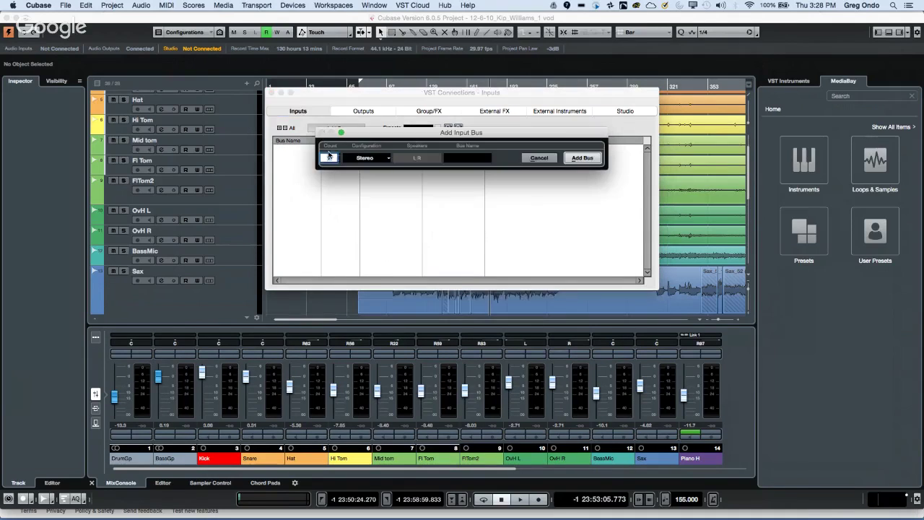
click(368, 158)
click(372, 149)
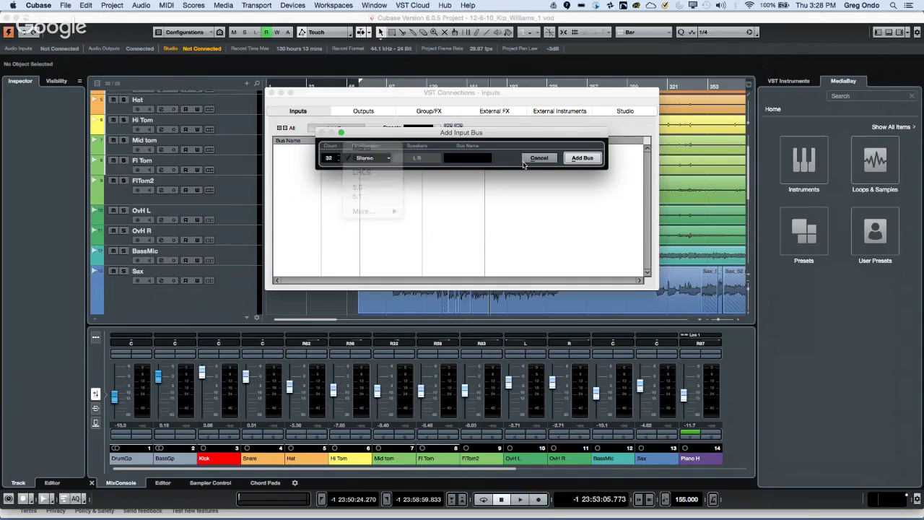
click(581, 159)
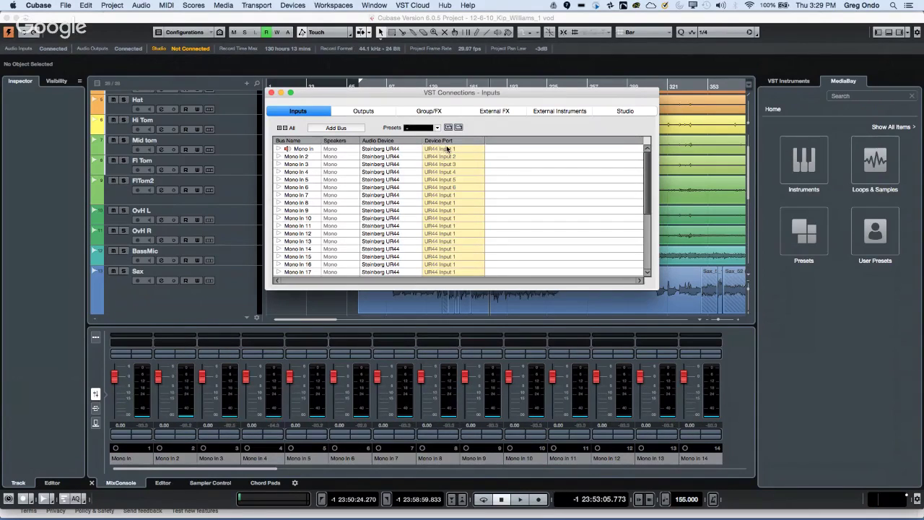
click(271, 92)
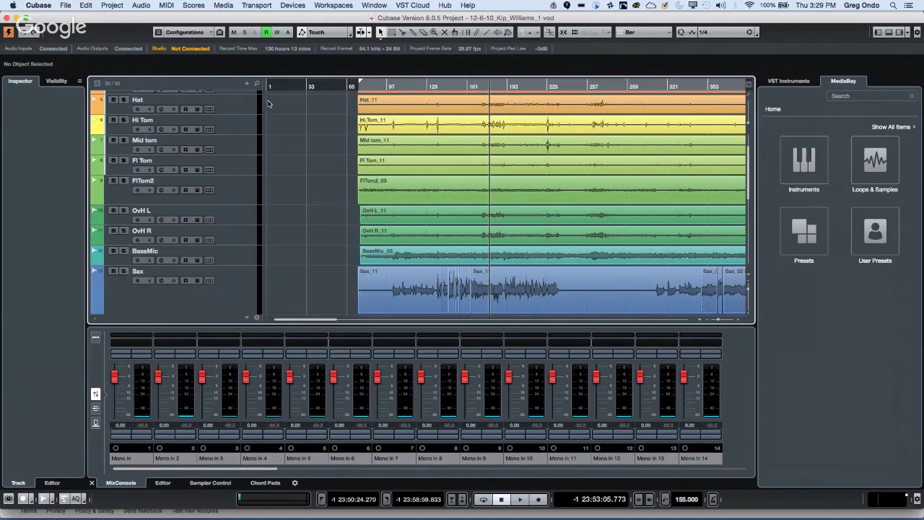
Look through the input busses available to the Fl Tom track, leaving its input routing as it is.
click(230, 168)
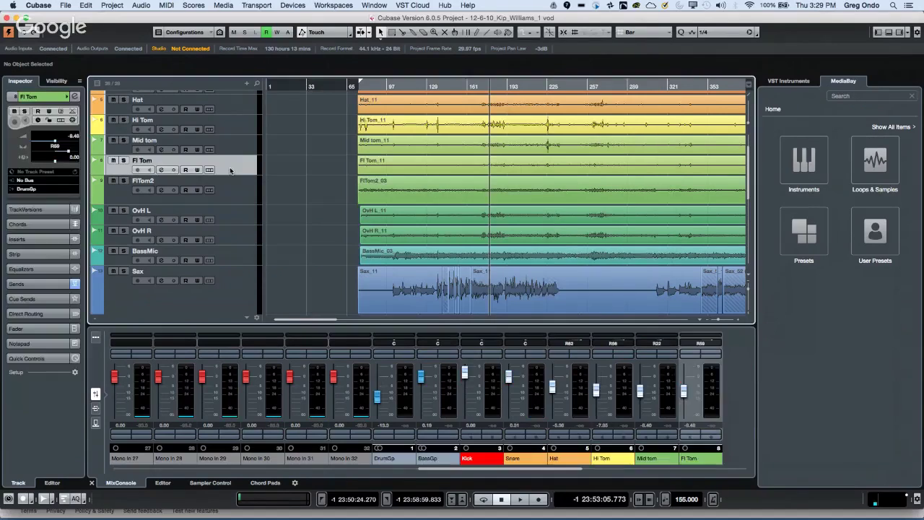
click(33, 177)
scroll(57, 298, down, 2)
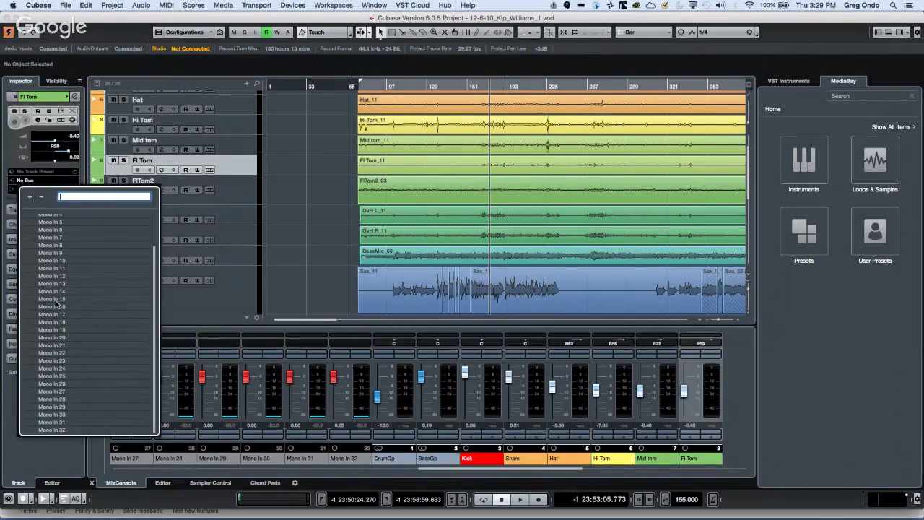
scroll(56, 304, up, 2)
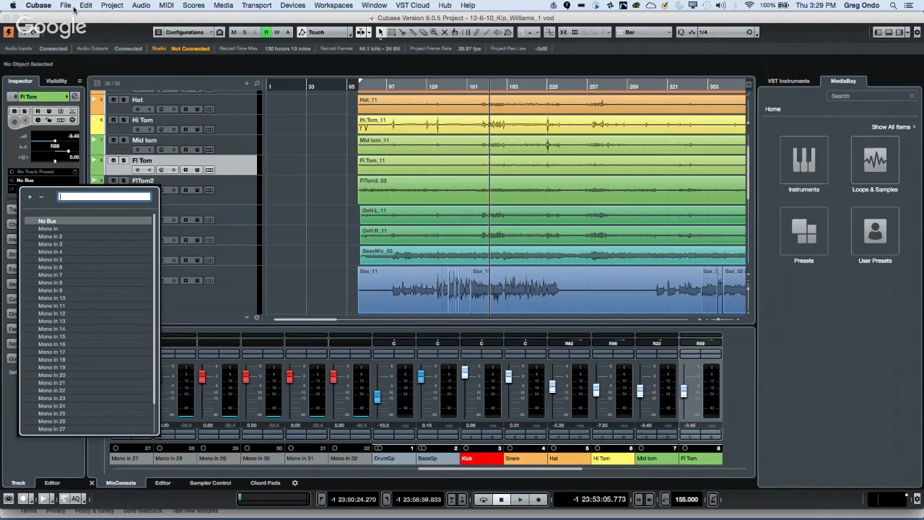
click(216, 252)
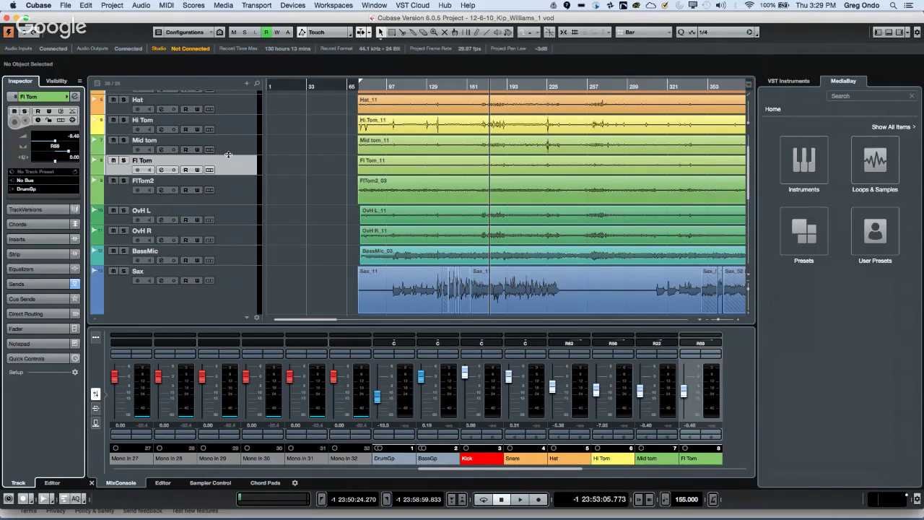
Move all tracks from Kick down to HALion Sonic SE into a new folder and keep the folder collapsed.
scroll(243, 211, down, 2)
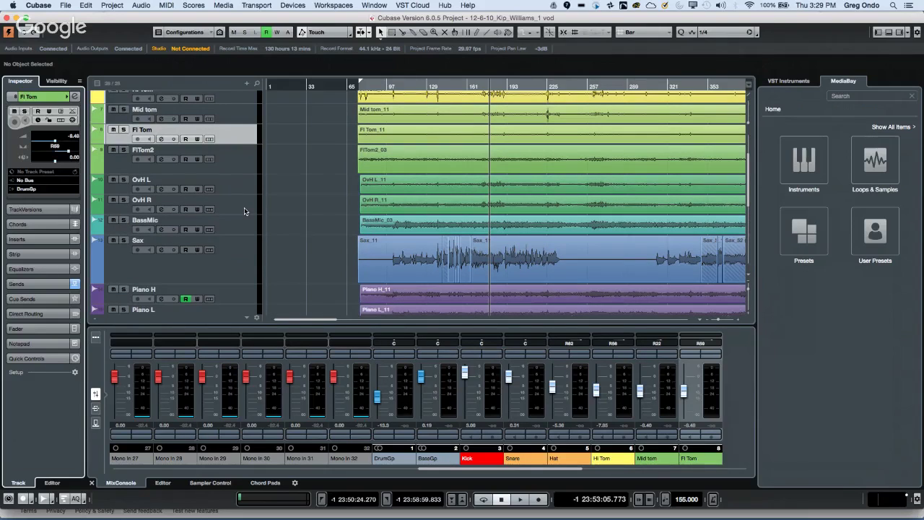
scroll(244, 211, down, 10)
click(220, 278)
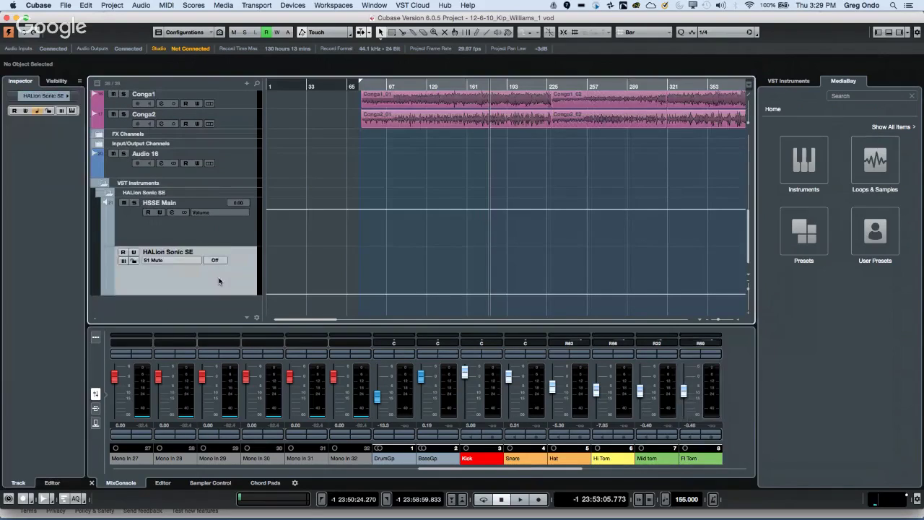
scroll(225, 216, up, 10)
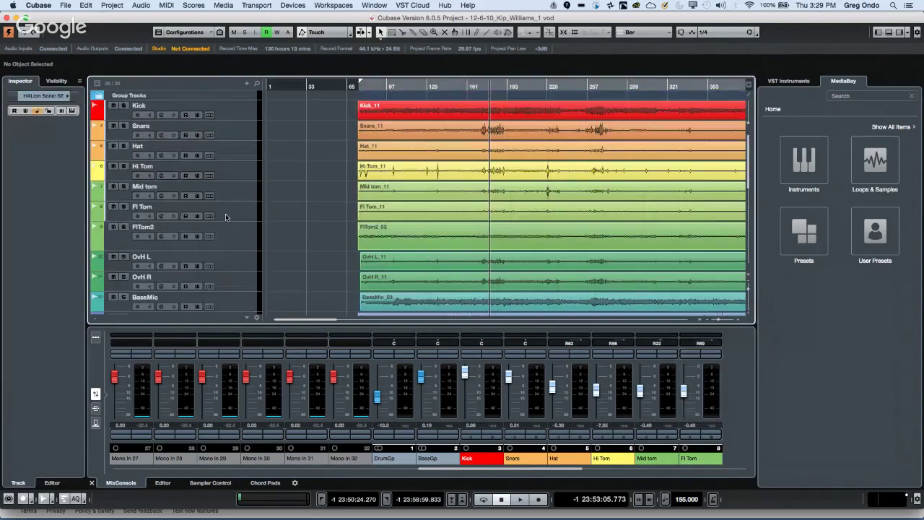
click(231, 111)
right_click(231, 111)
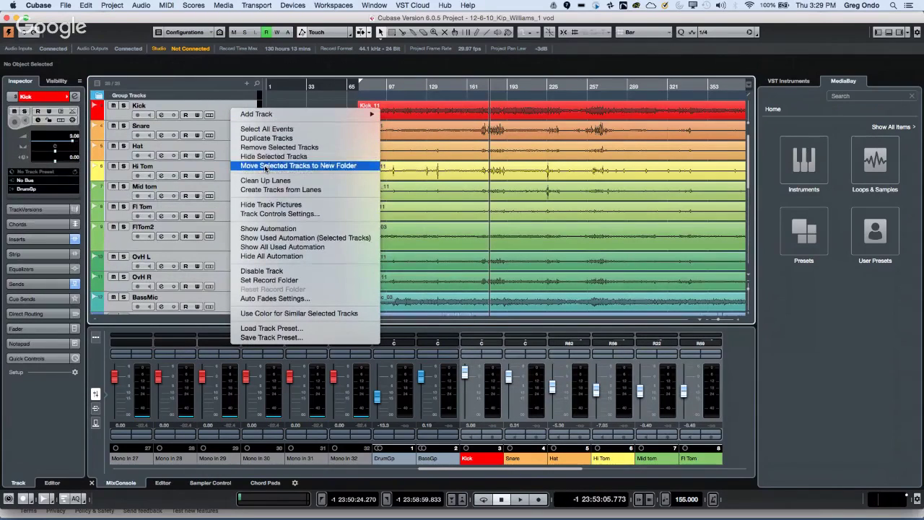
click(259, 165)
click(101, 106)
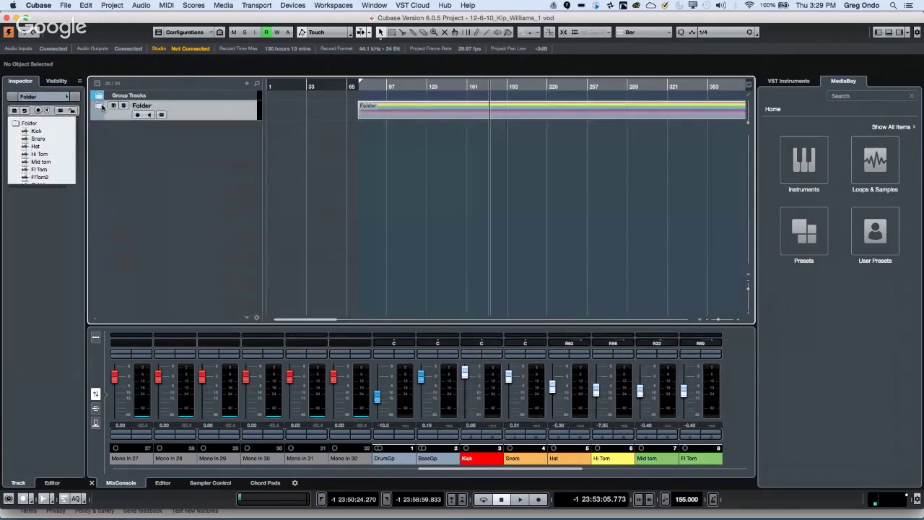
Add 32 mono audio tracks below the folder, routed to Stereo Out.
right_click(148, 150)
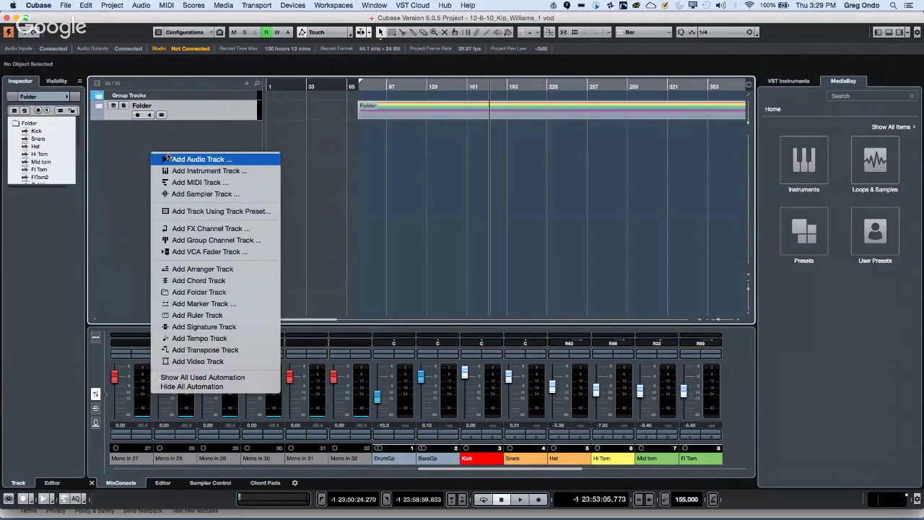
click(167, 155)
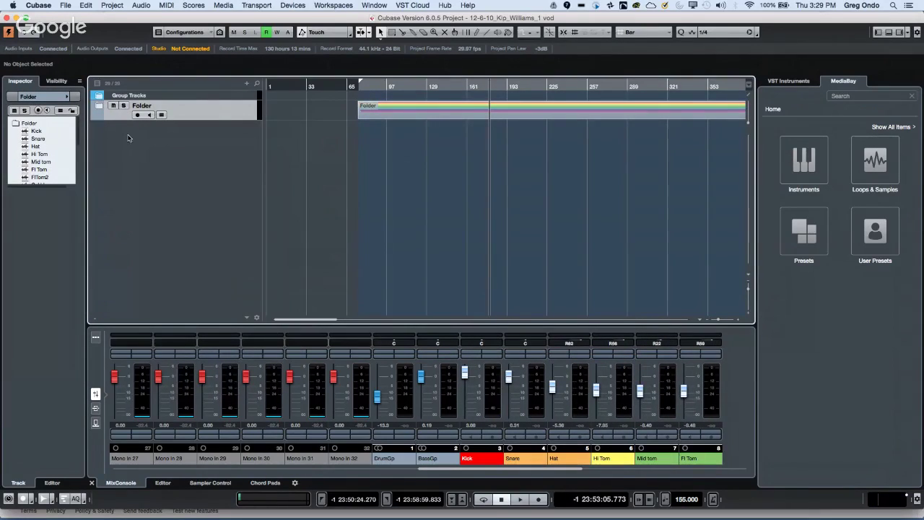
right_click(145, 152)
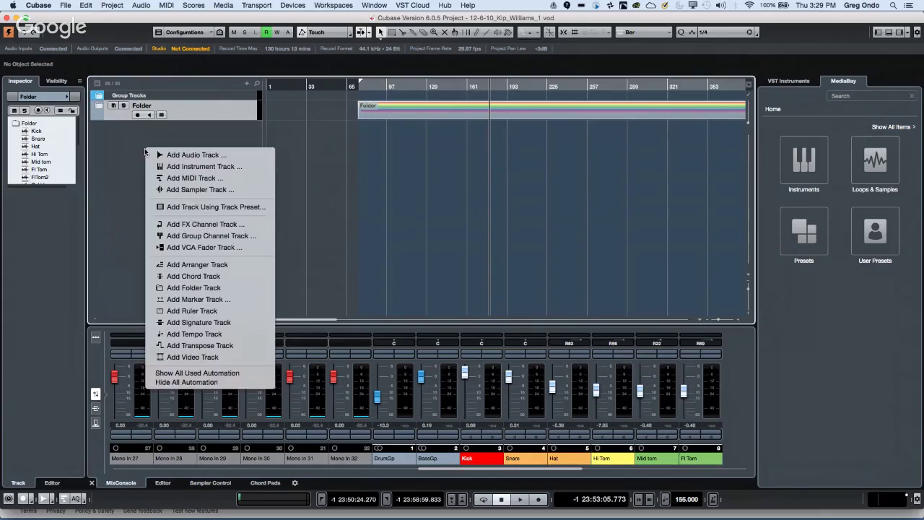
click(241, 156)
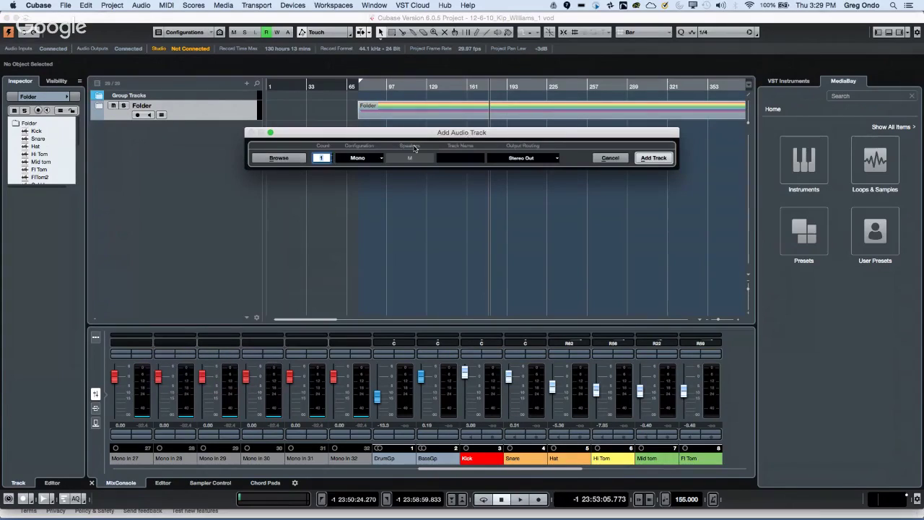
text(32)
key(Return)
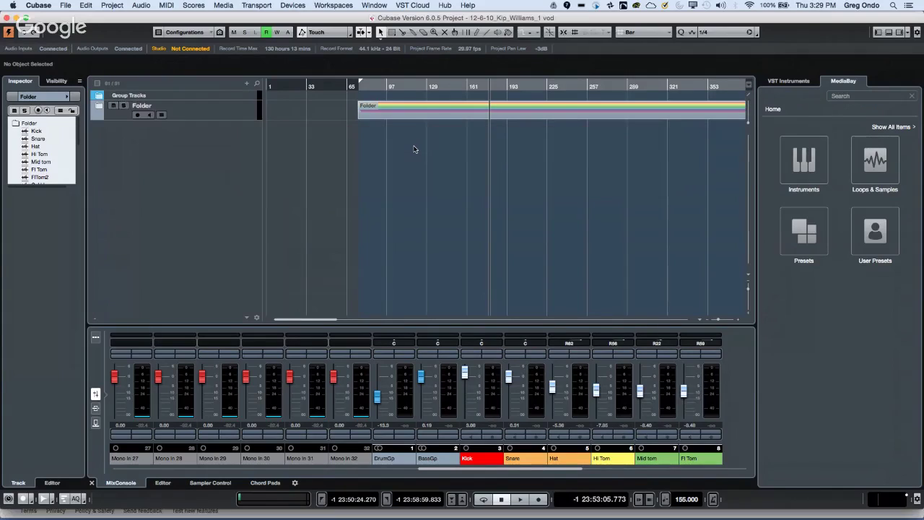
Select all the new audio tracks from Audio 01 through Audio 33.
click(232, 137)
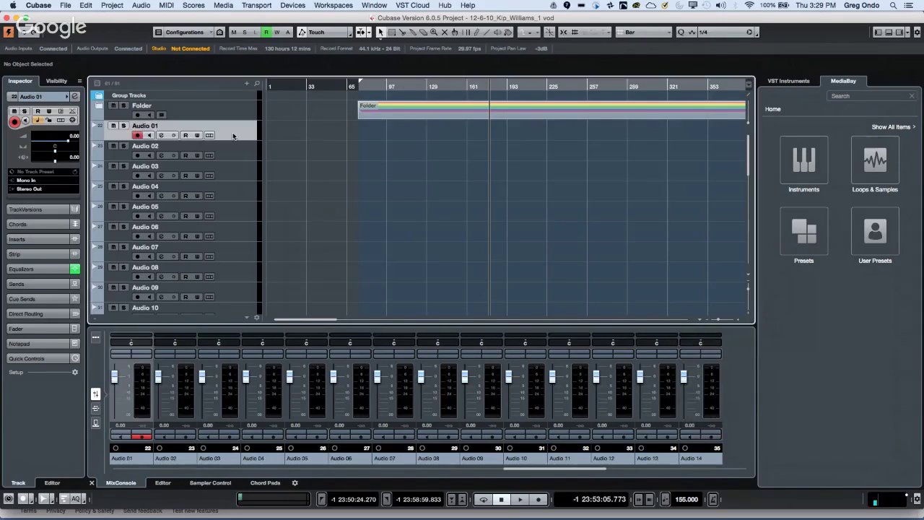
scroll(228, 239, down, 6)
scroll(228, 239, down, 3)
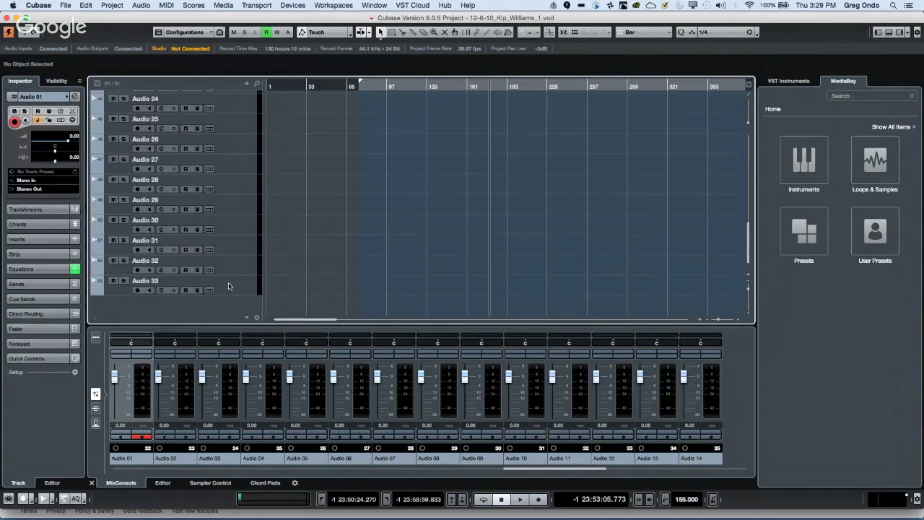
shift+click(233, 288)
scroll(212, 189, up, 10)
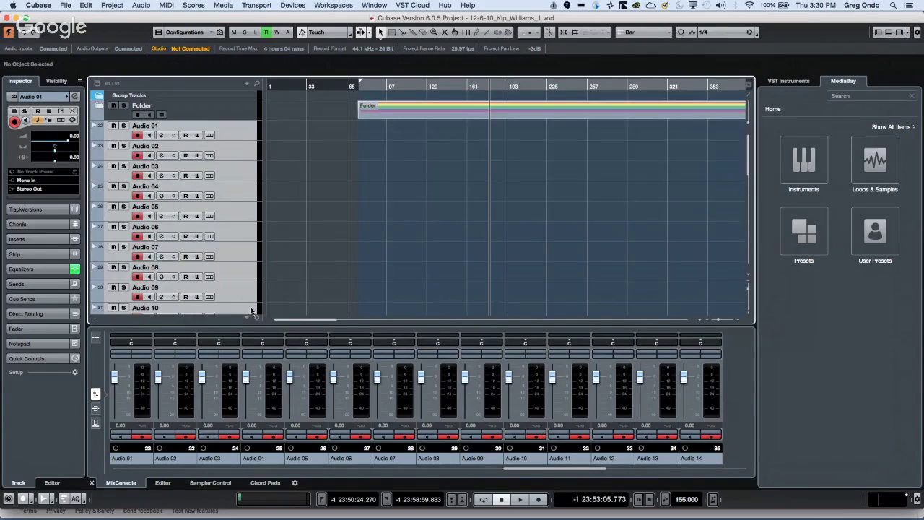
In the full MixConsole, show the routing rack and assign consecutive input busses, starting with Mono In, to channels Audio 01 through Audio 28.
key(F3)
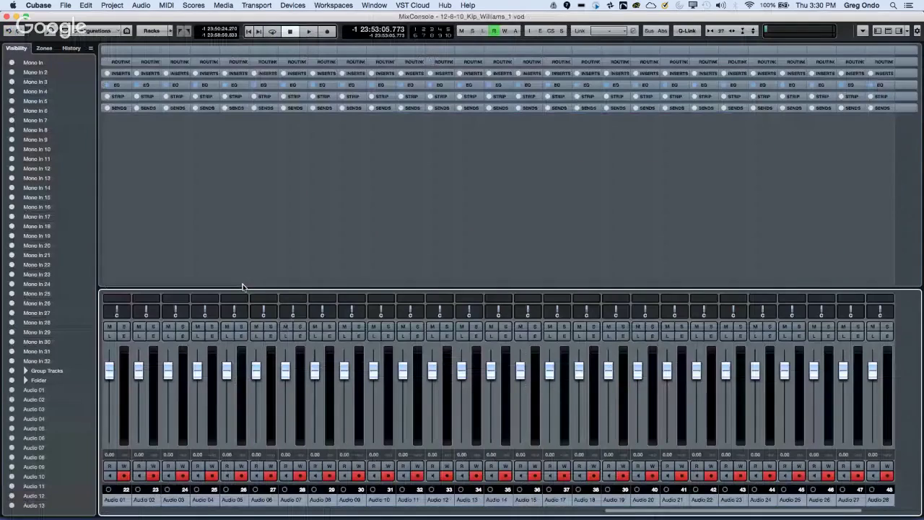
click(120, 62)
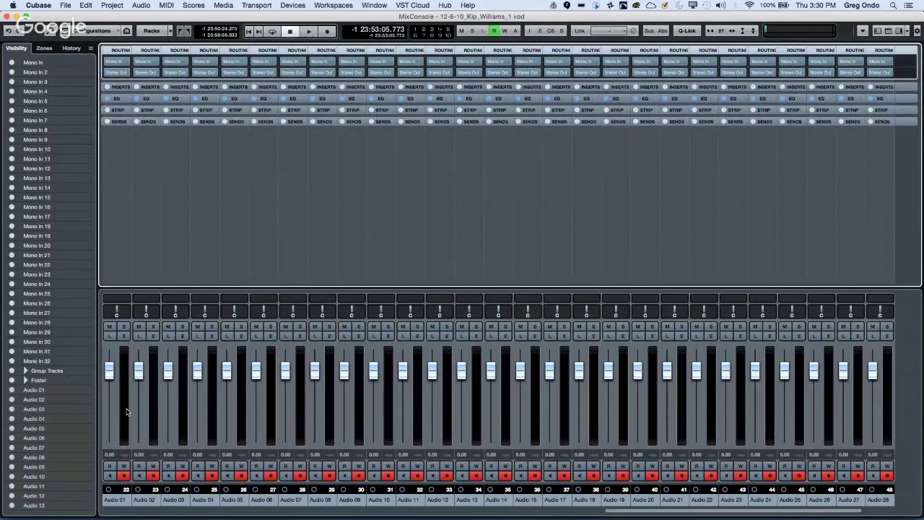
click(110, 440)
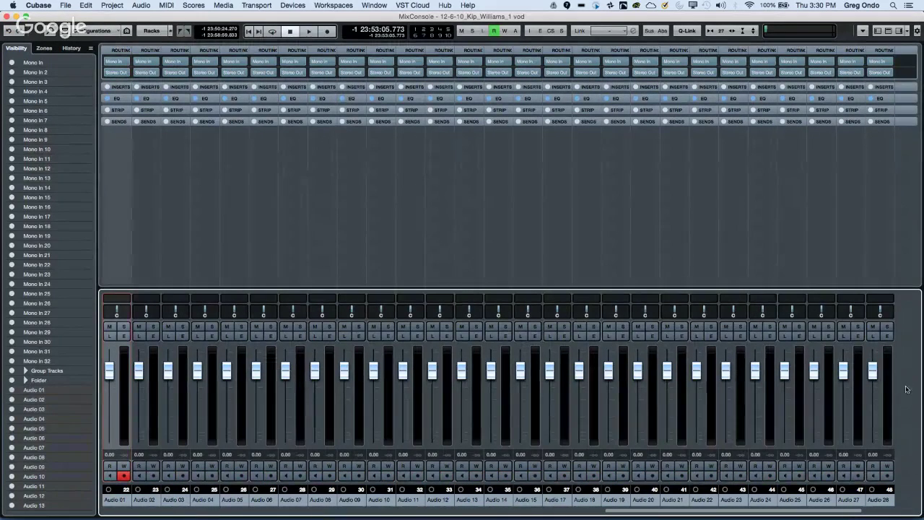
shift+click(886, 399)
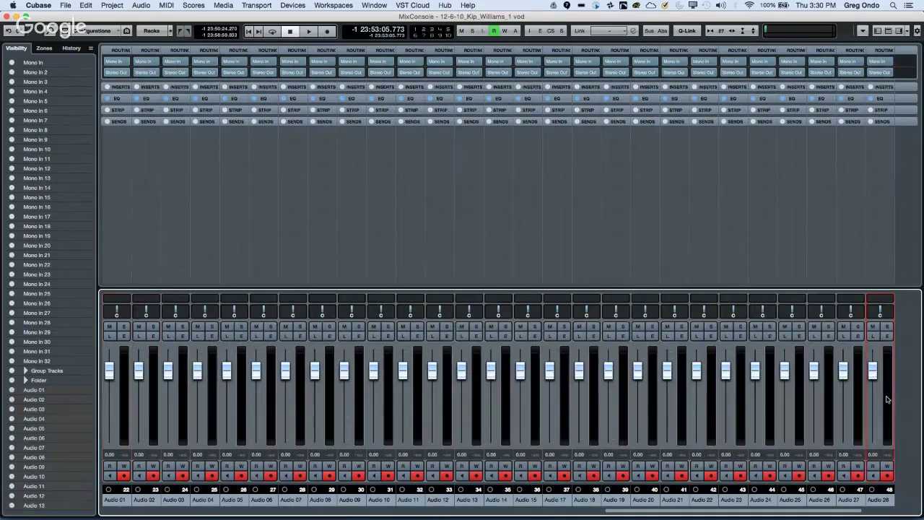
click(125, 63)
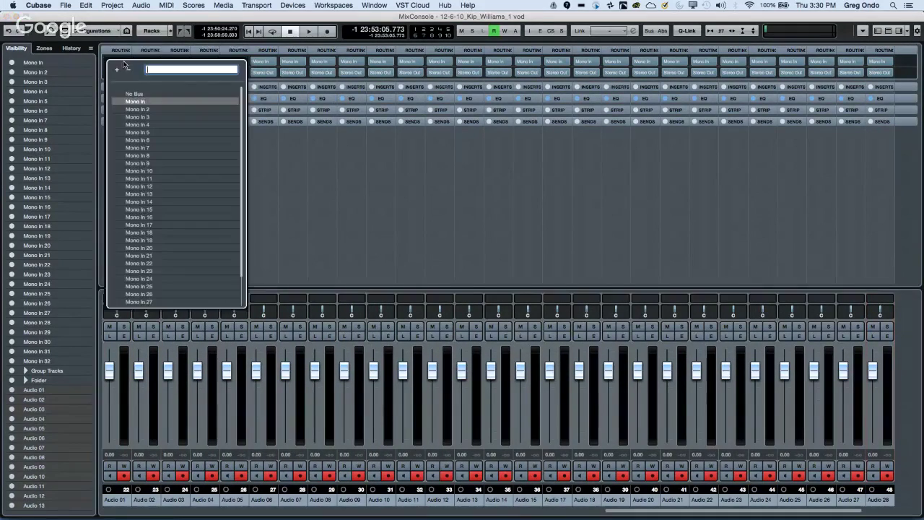
shift+click(135, 102)
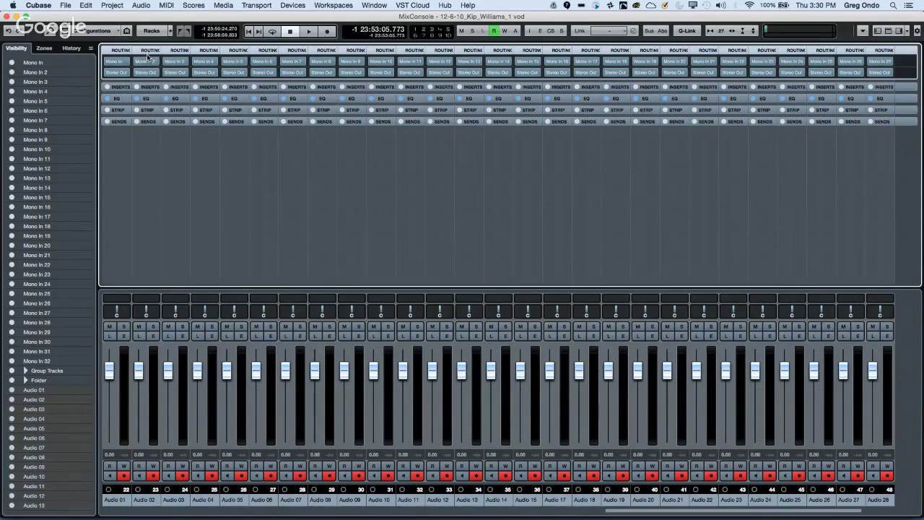
Widen the channel strips in the full MixConsole and close its window.
key(h)
key(h)
key(h)
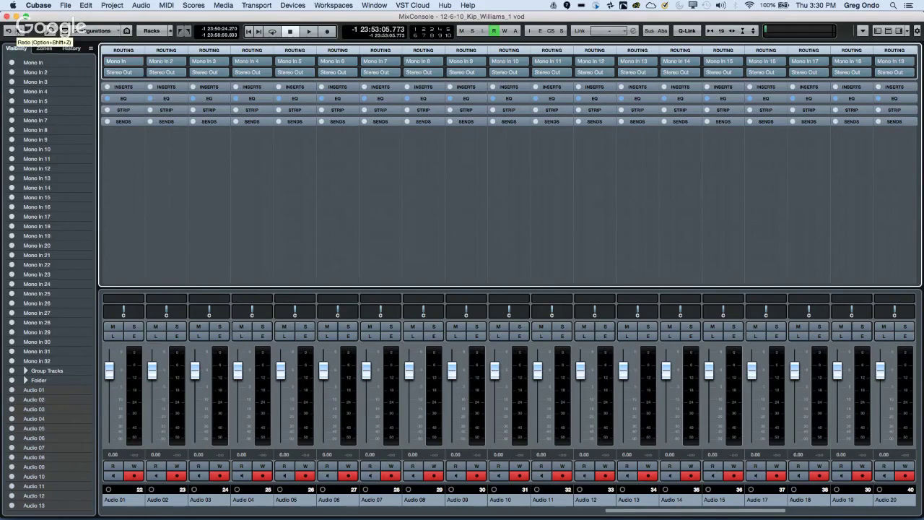
click(7, 17)
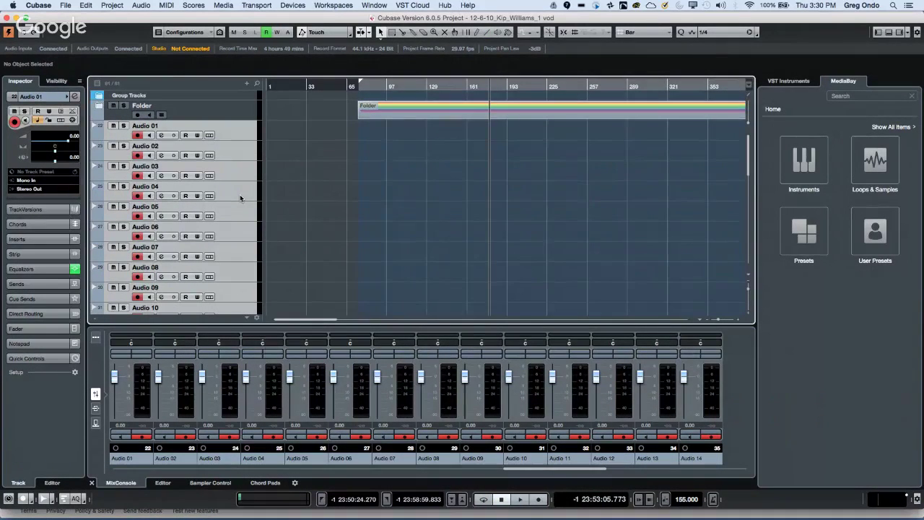
Open VST Connections, check the device ports assigned to the mono input busses, and close it.
click(296, 7)
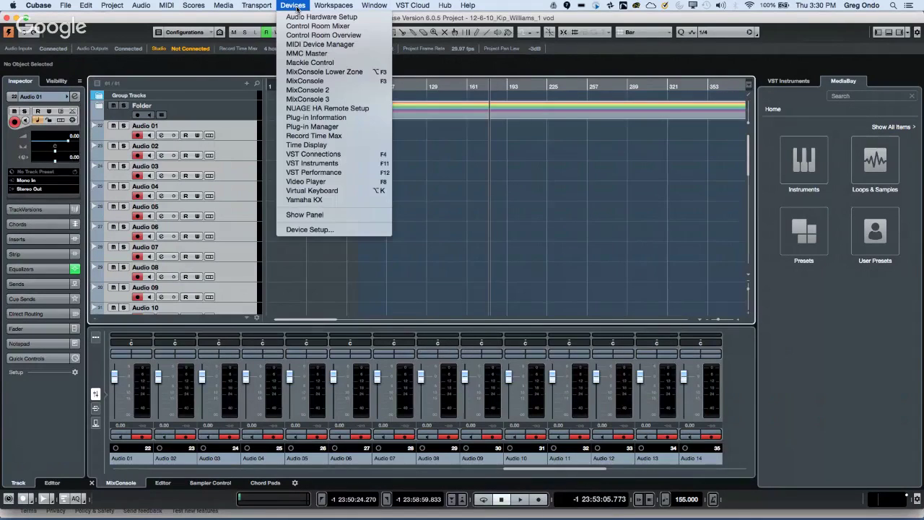
click(313, 154)
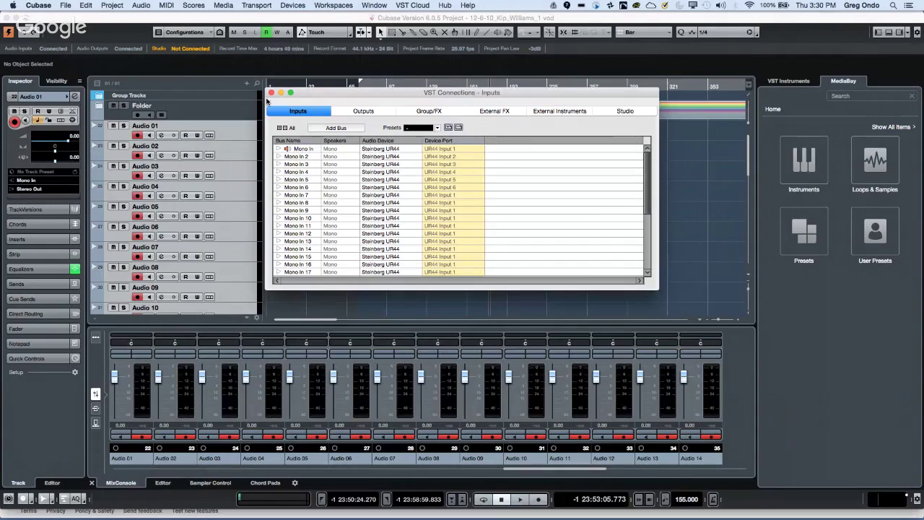
click(270, 93)
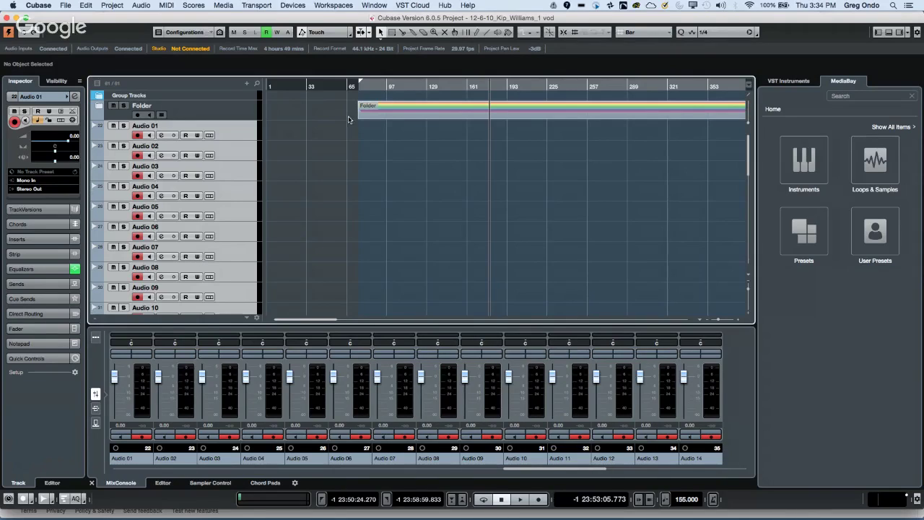
Replace the rack's HALion Sonic SE instrument with Retrologue and create a MIDI track assigned to it.
click(340, 85)
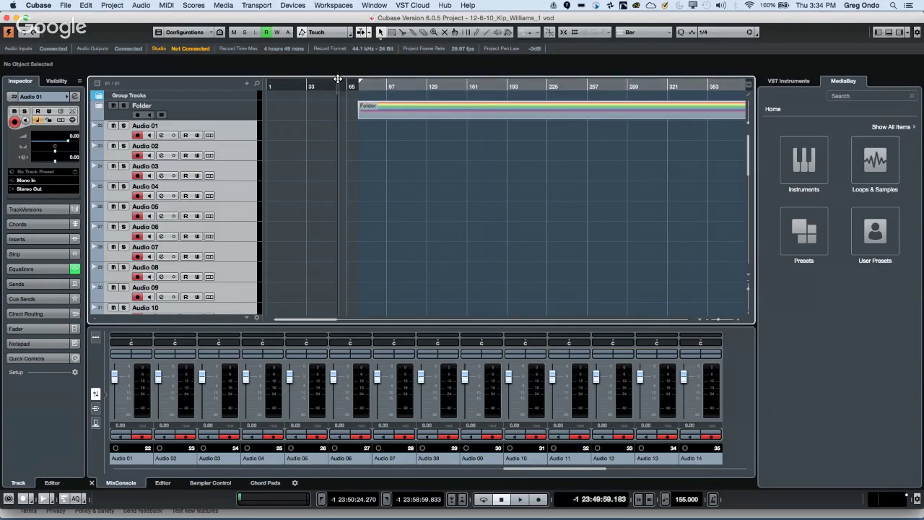
key(g)
key(g)
key(g)
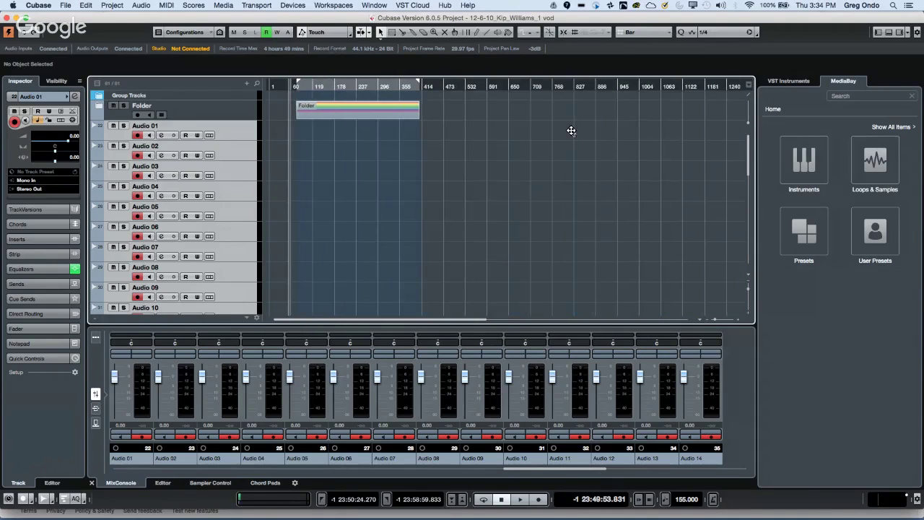
click(788, 82)
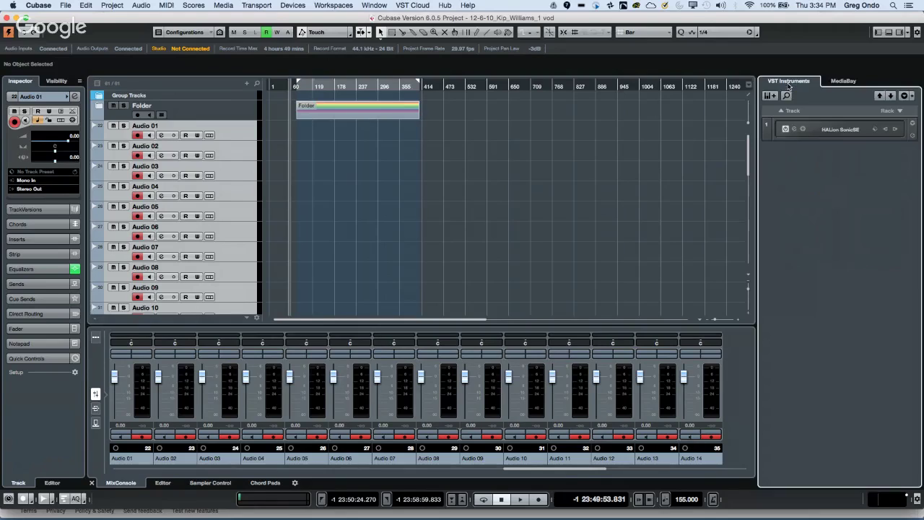
click(838, 133)
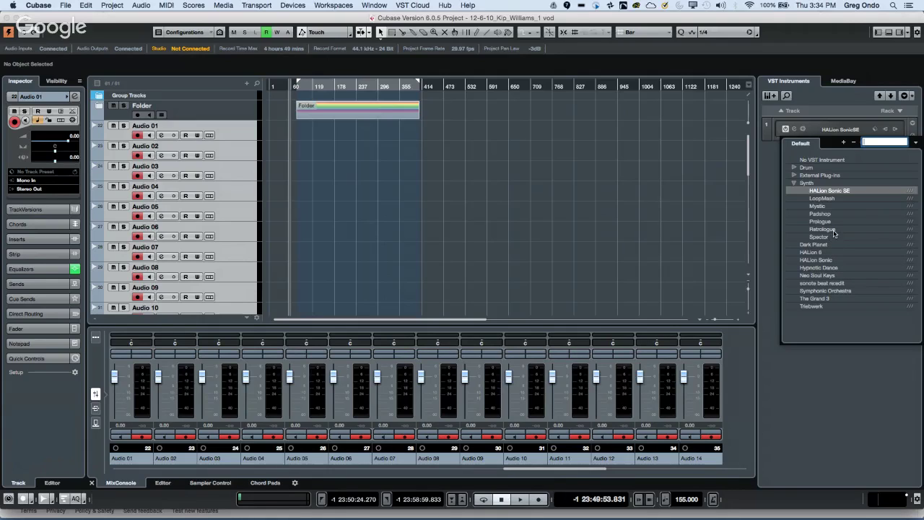
key(Escape)
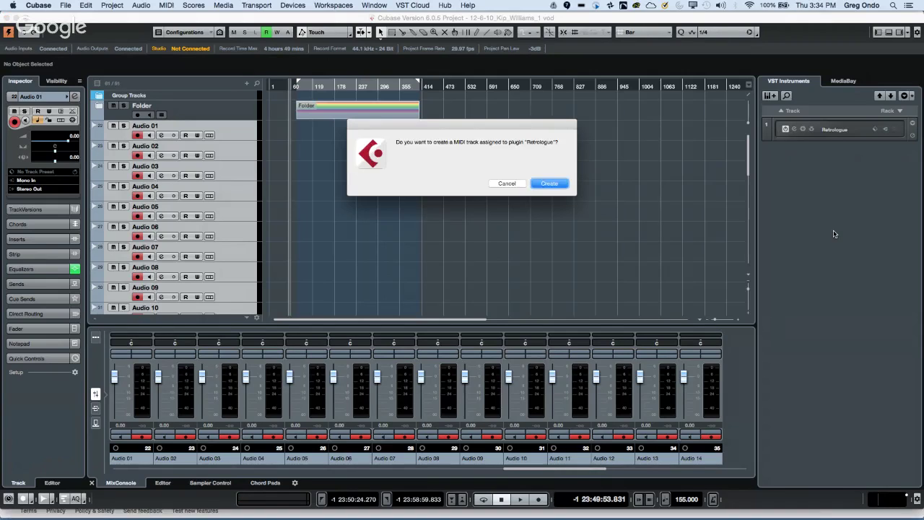
click(554, 185)
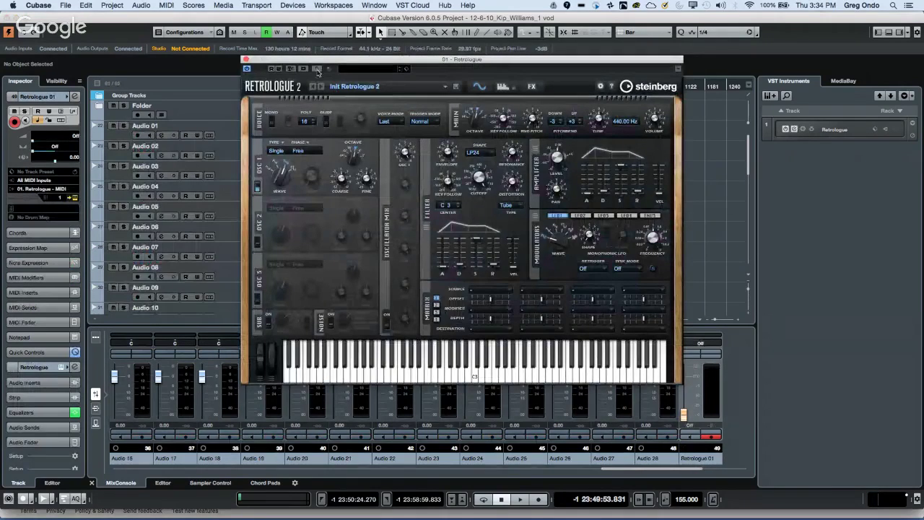
Activate Retrologue's side-chain input and route the output of the Snare track inside the folder to it.
click(317, 68)
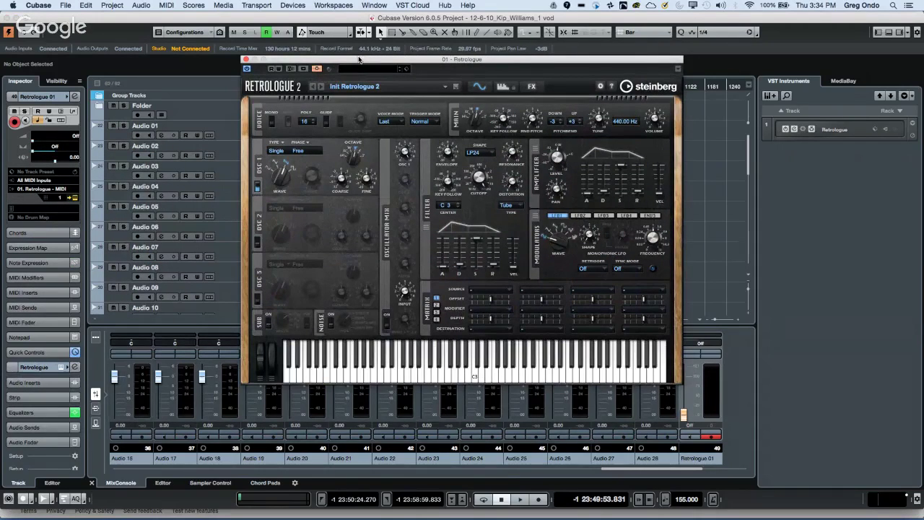
drag(359, 59, 536, 91)
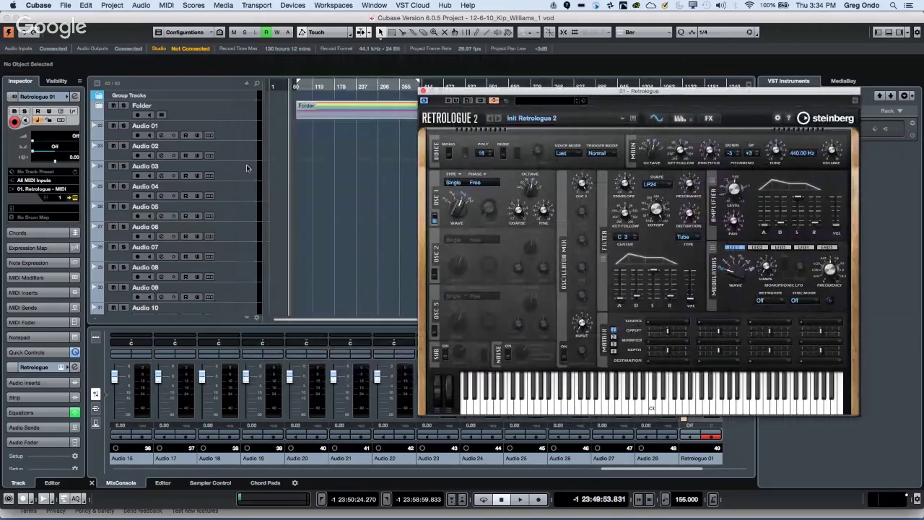
click(98, 109)
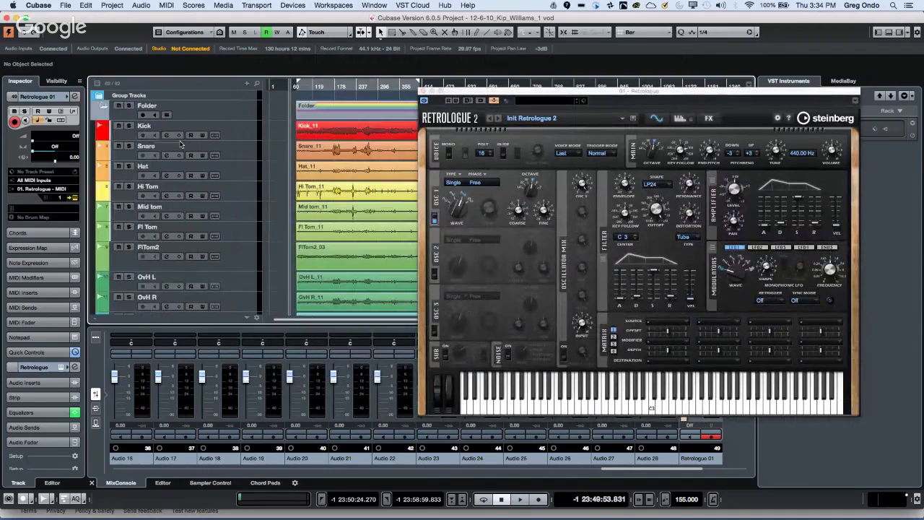
click(230, 153)
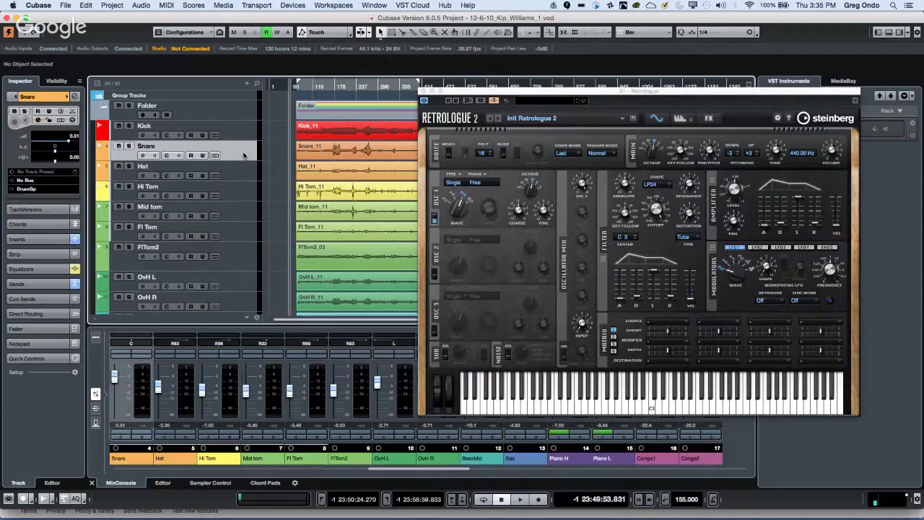
click(39, 189)
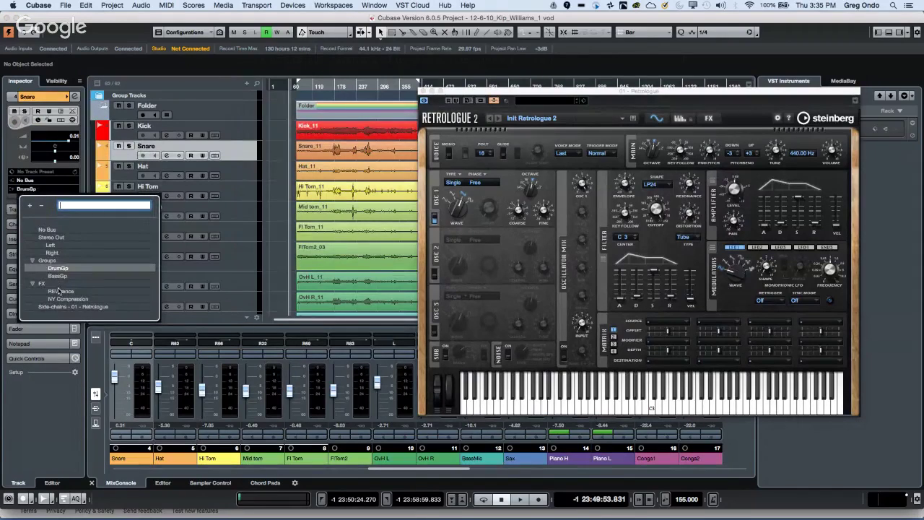
click(89, 307)
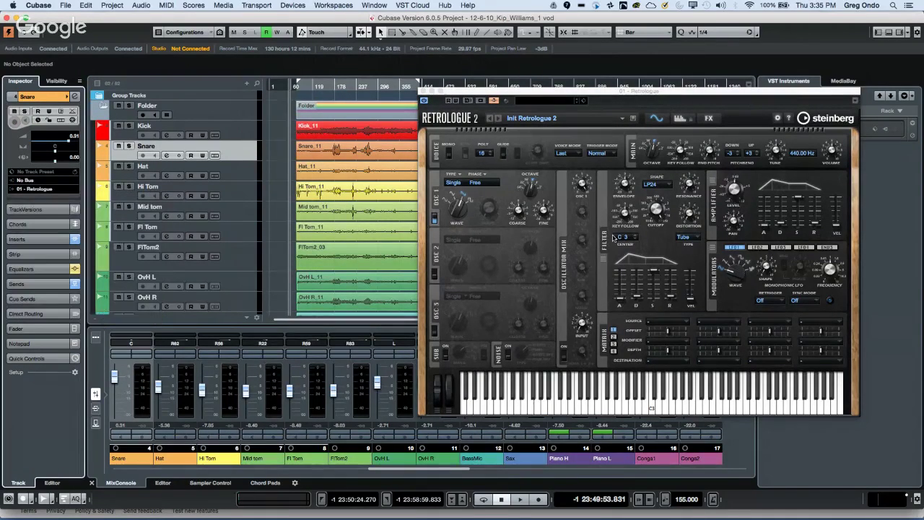
mouse_move(655, 209)
click(424, 92)
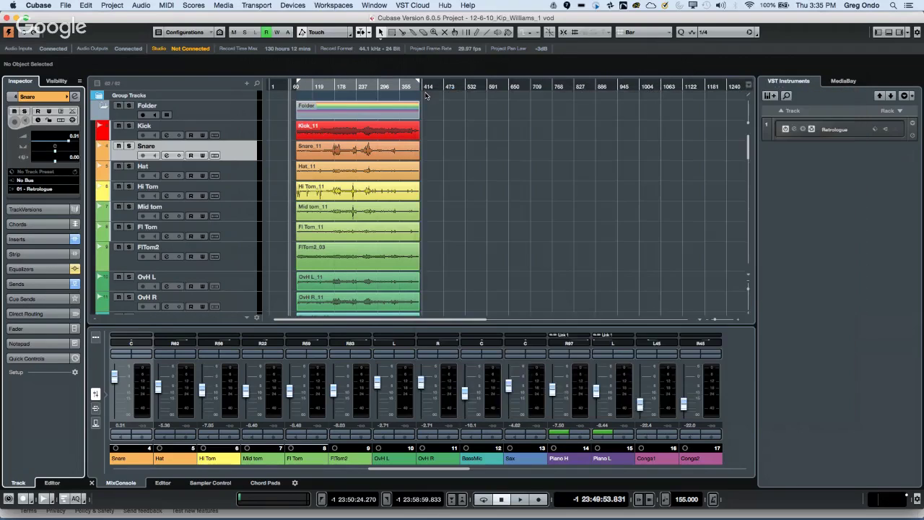
Open the Project Logical Editor and set its media type filter to equal MIDI.
click(111, 6)
mouse_move(130, 5)
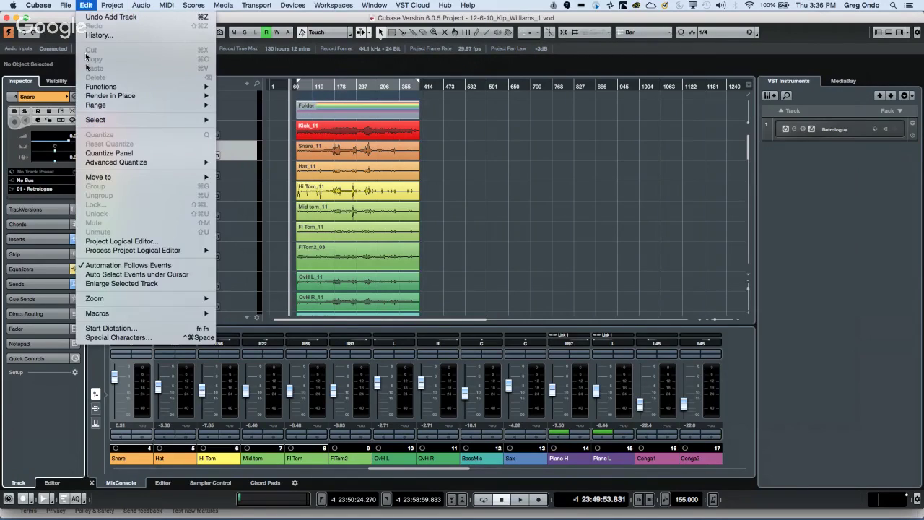
click(99, 242)
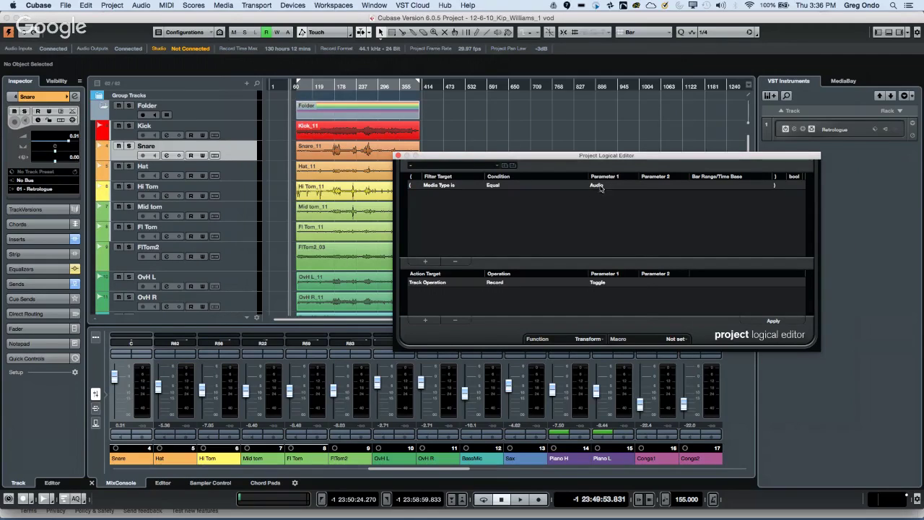
click(599, 187)
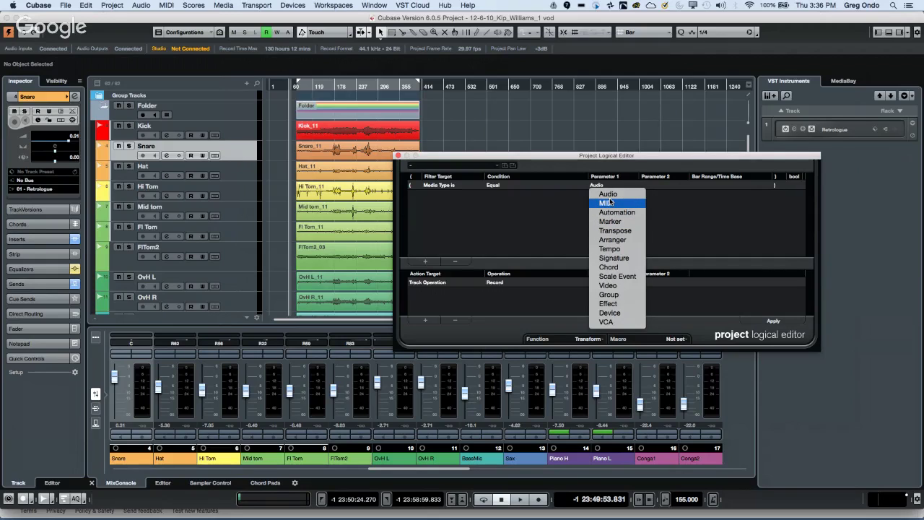
click(610, 203)
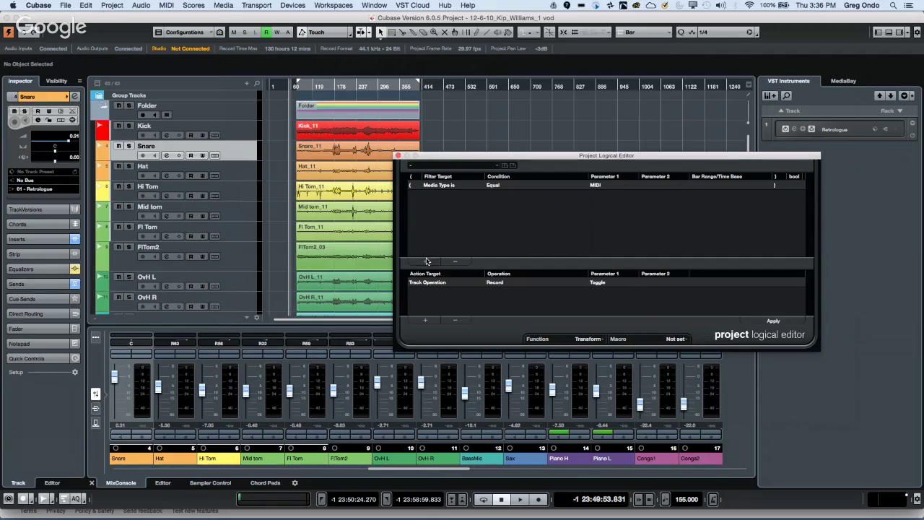
Add a second filter line with Property as its target and check the property parameters offered for it.
click(423, 262)
click(443, 195)
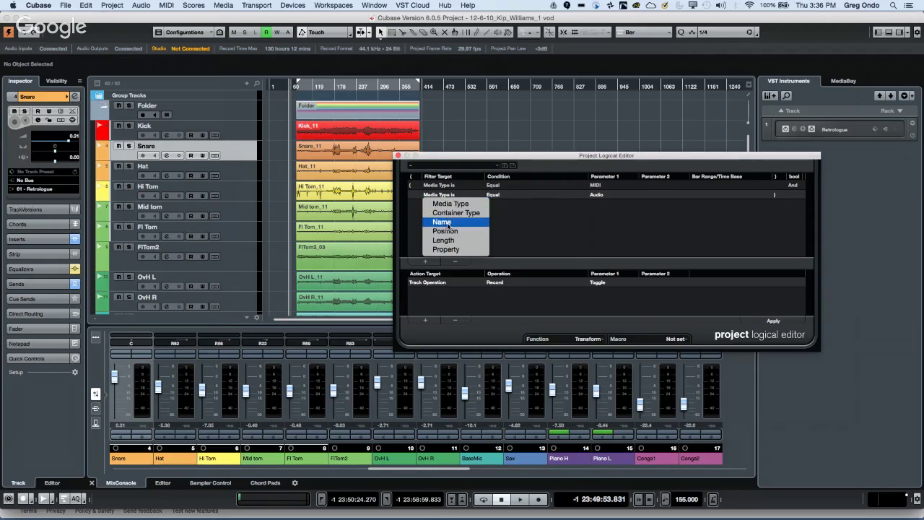
click(447, 249)
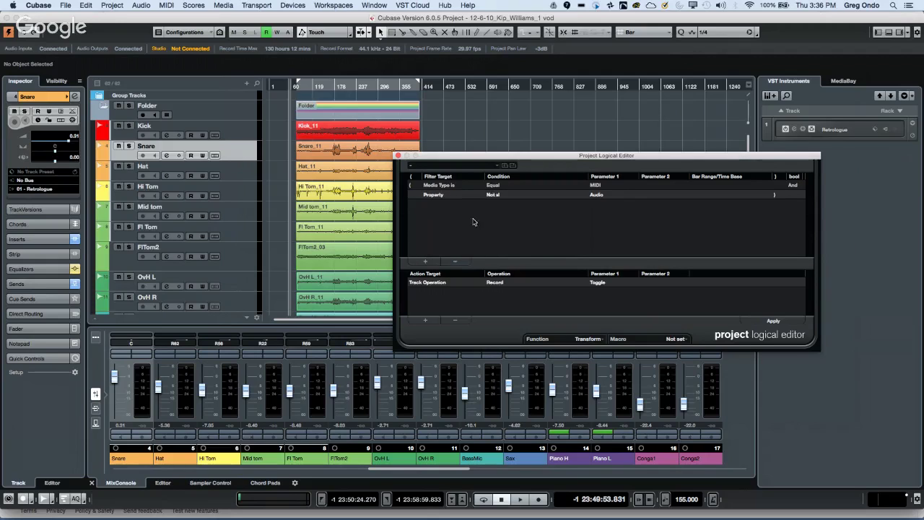
click(620, 197)
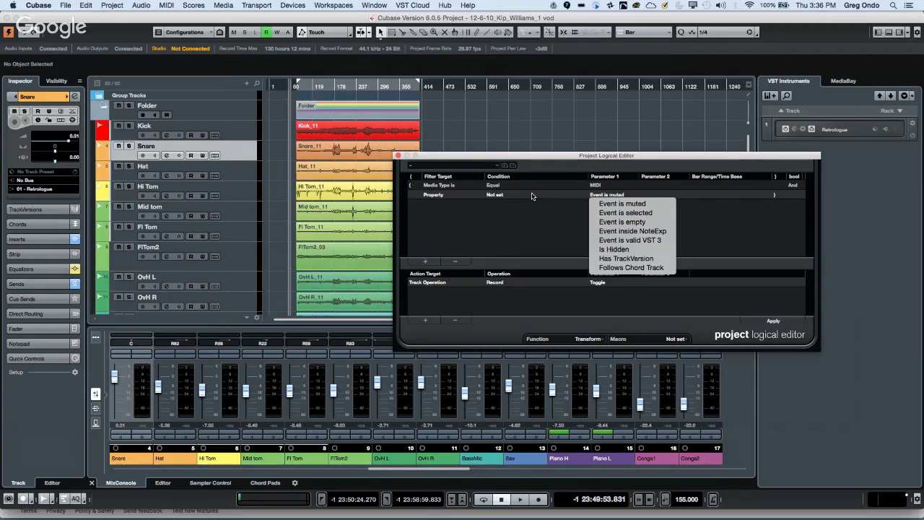
click(505, 192)
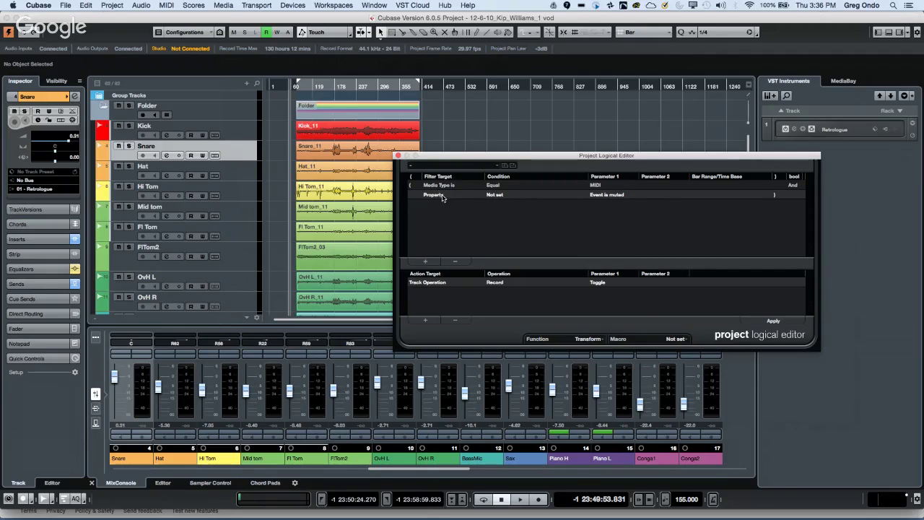
Try Container Type as the second filter's target, check its conditions and parameters, and return the target to Property.
click(443, 197)
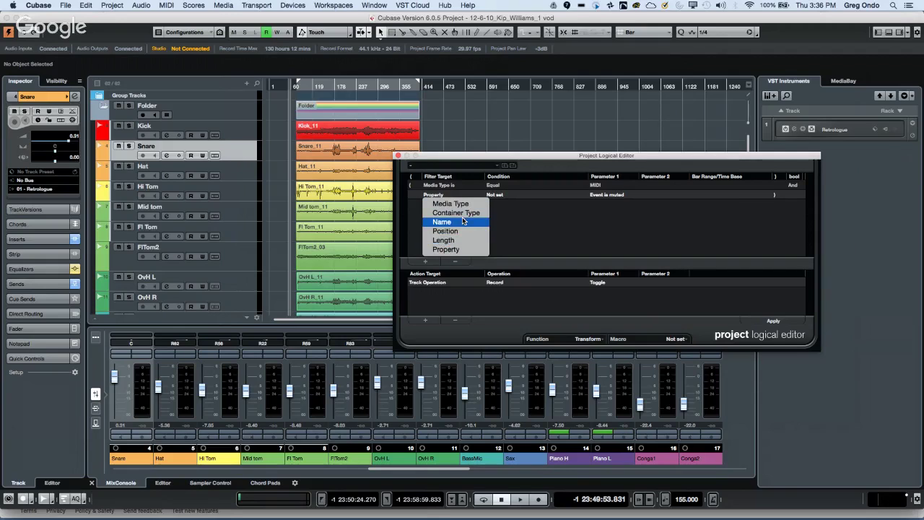
click(455, 213)
click(507, 195)
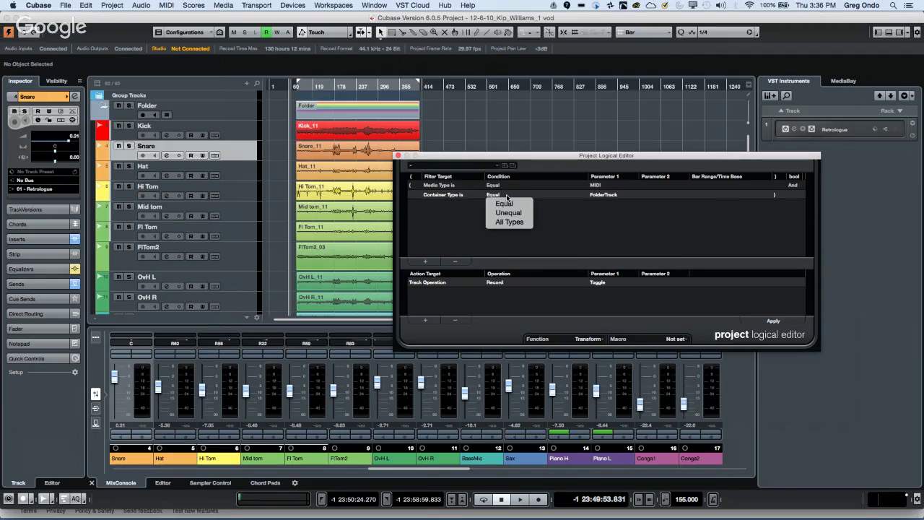
click(599, 194)
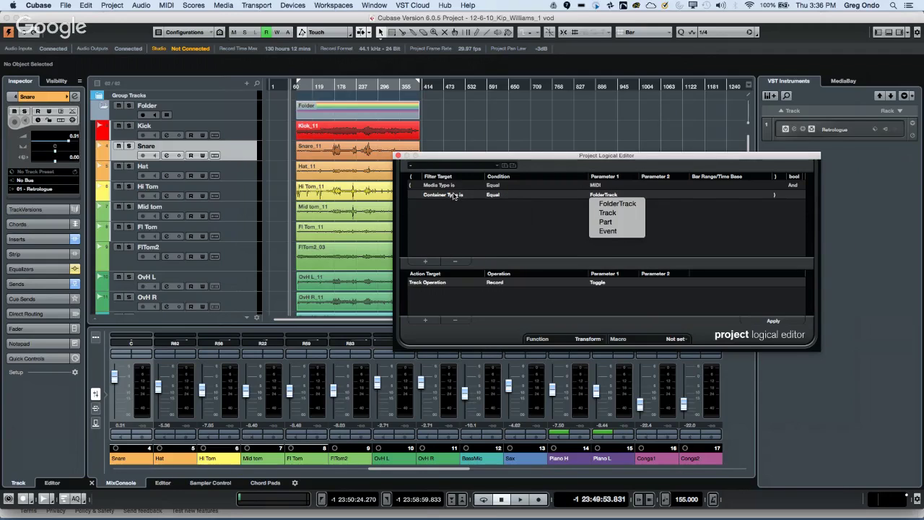
click(455, 196)
click(455, 196)
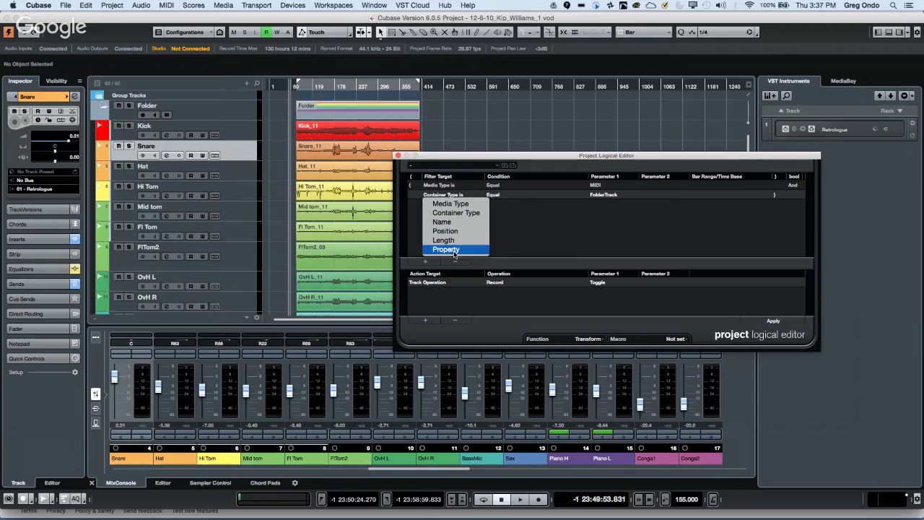
click(454, 249)
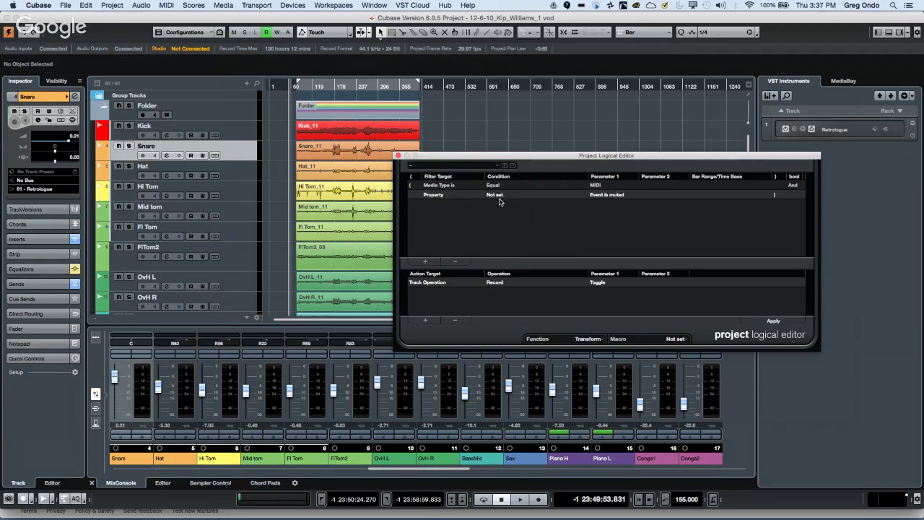
Check which conditions and parameters the Property filter line offers.
click(503, 196)
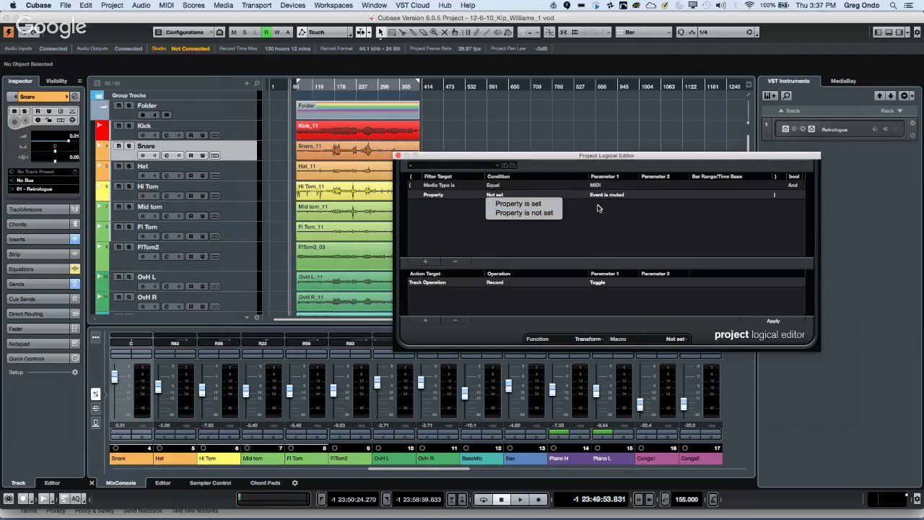
click(604, 196)
click(605, 194)
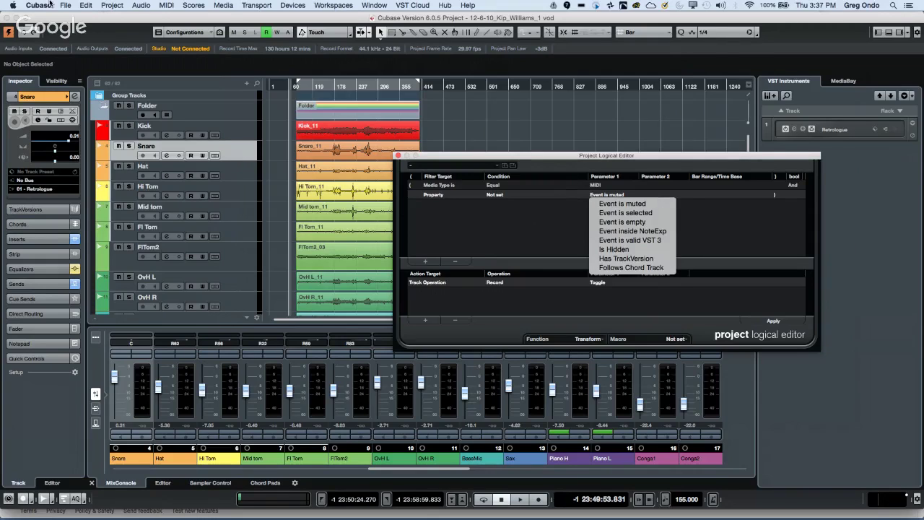
Open the Export Audio Mixdown settings and enable Channel Batch Export for all Audio Channels.
click(66, 6)
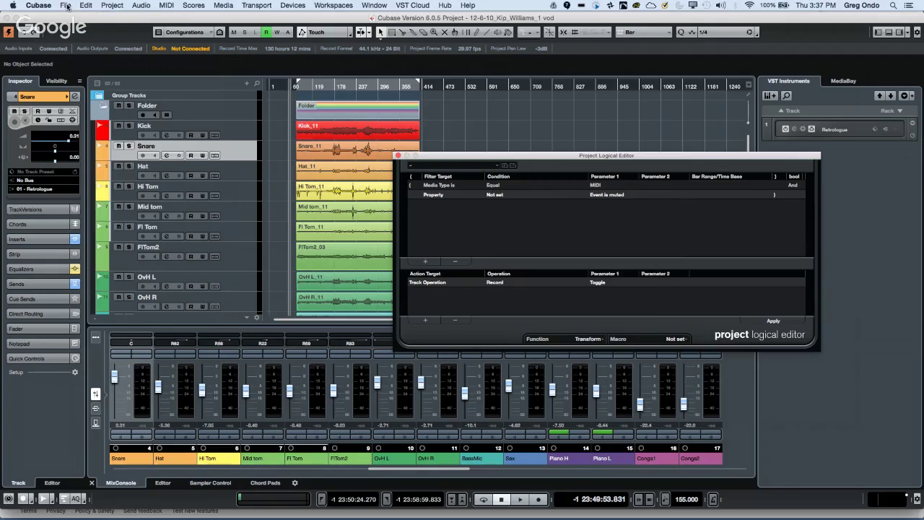
click(66, 6)
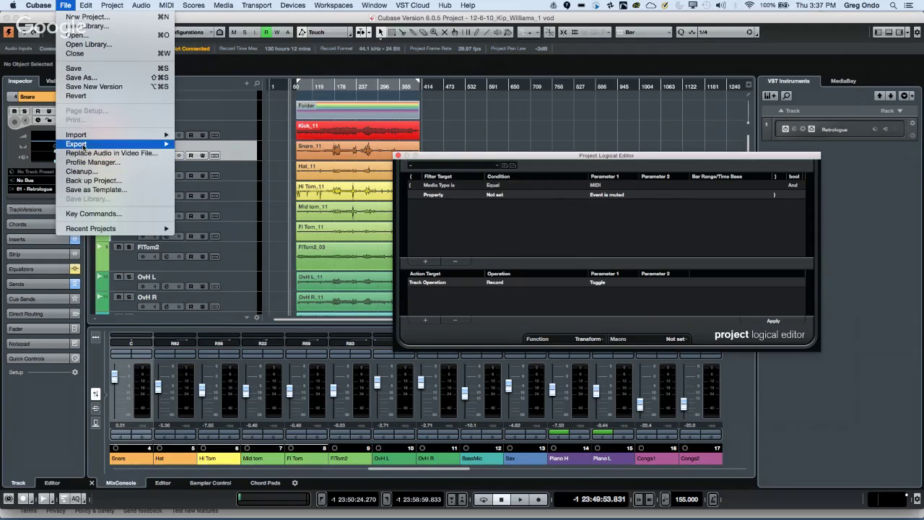
mouse_move(83, 147)
click(198, 145)
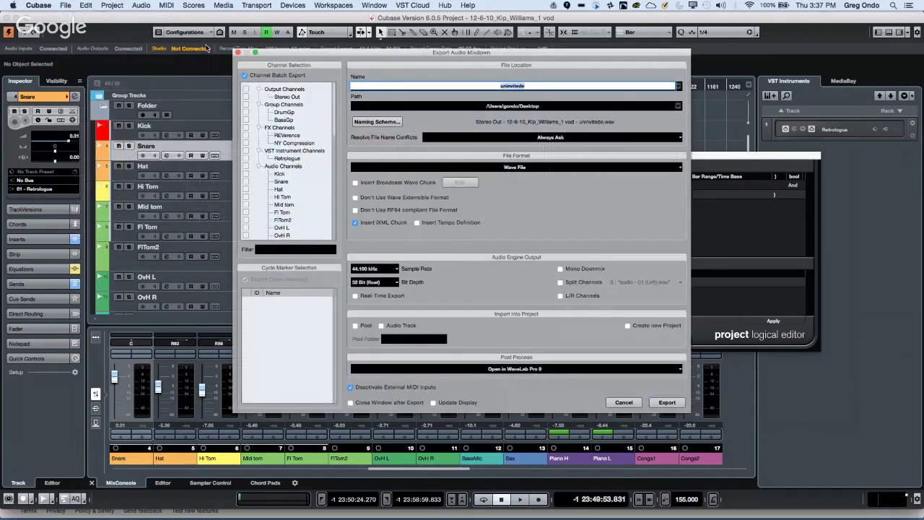
click(245, 75)
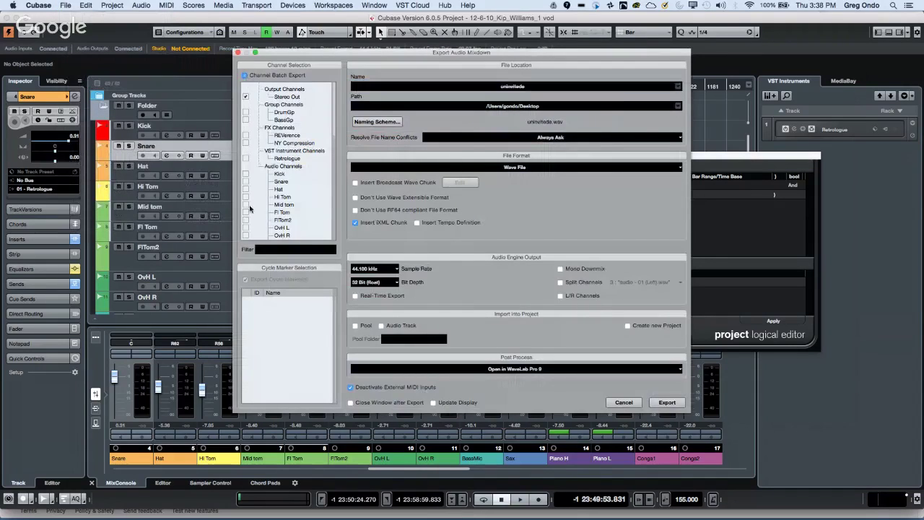
click(252, 166)
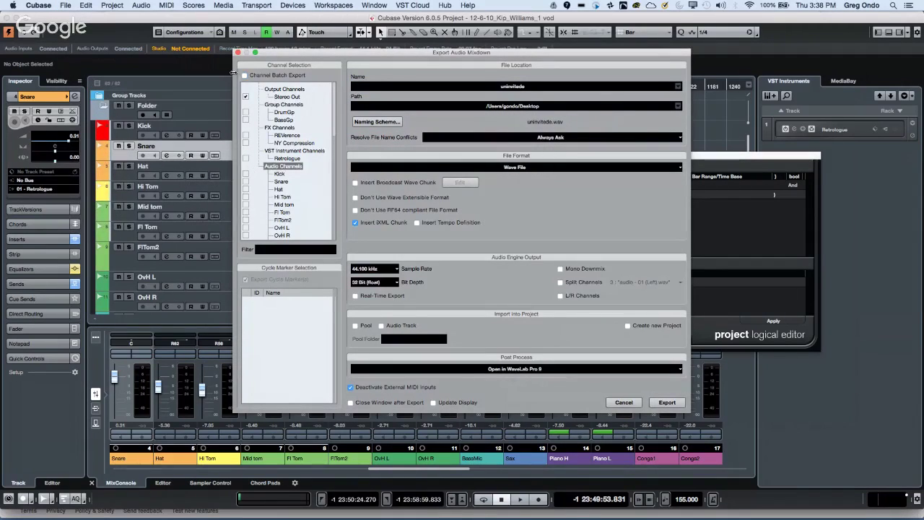
click(244, 75)
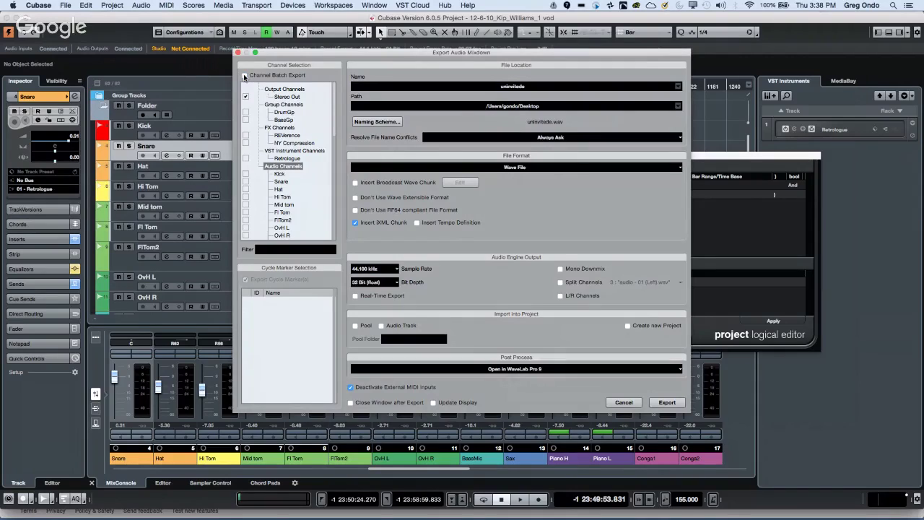
click(246, 166)
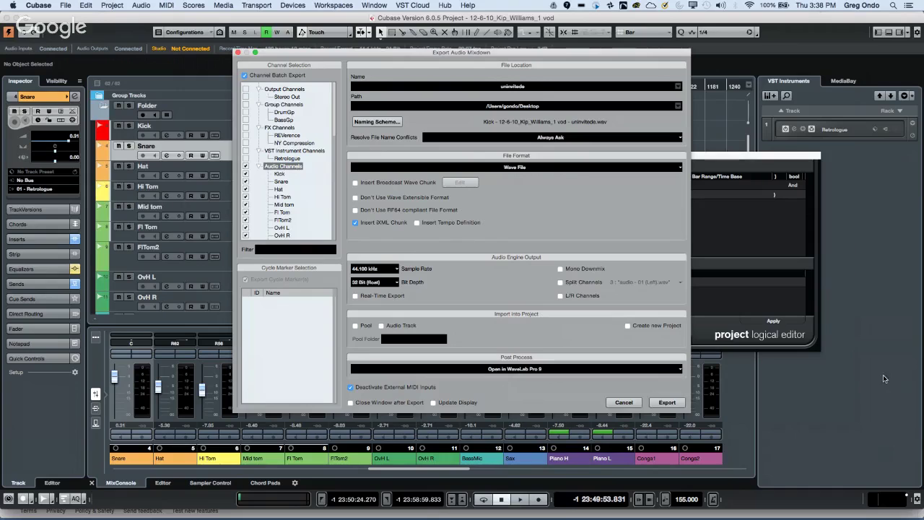
Start the batch export of the audio channels, abort it, and close the export settings.
click(666, 402)
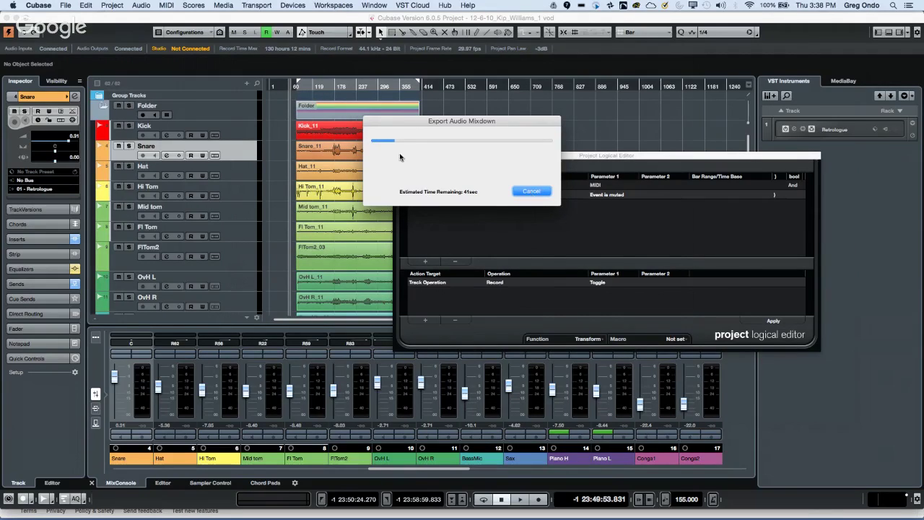
click(528, 195)
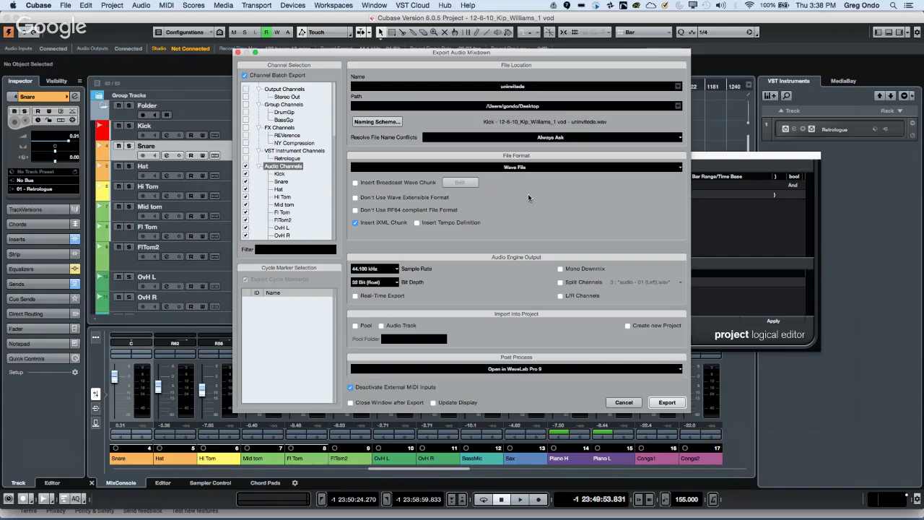
click(630, 404)
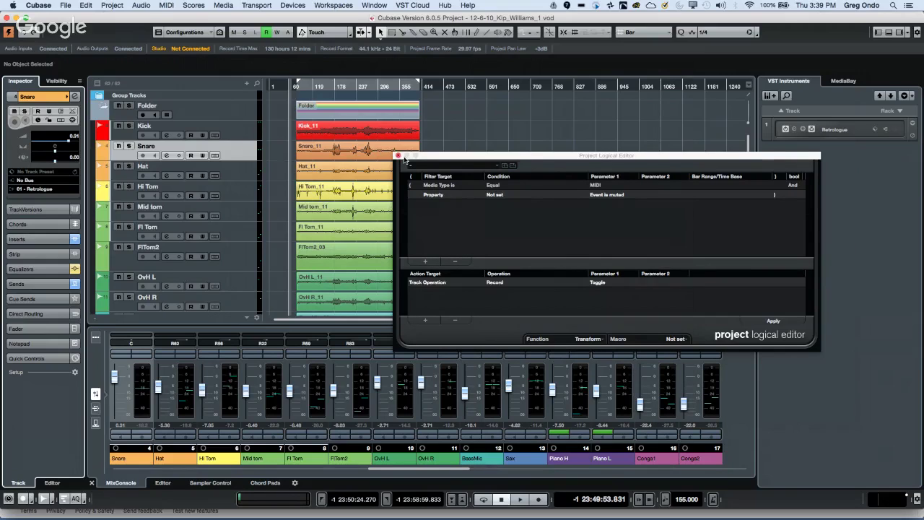
Close the Project Logical Editor and display the MediaBay instead of the VST instruments rack.
click(397, 156)
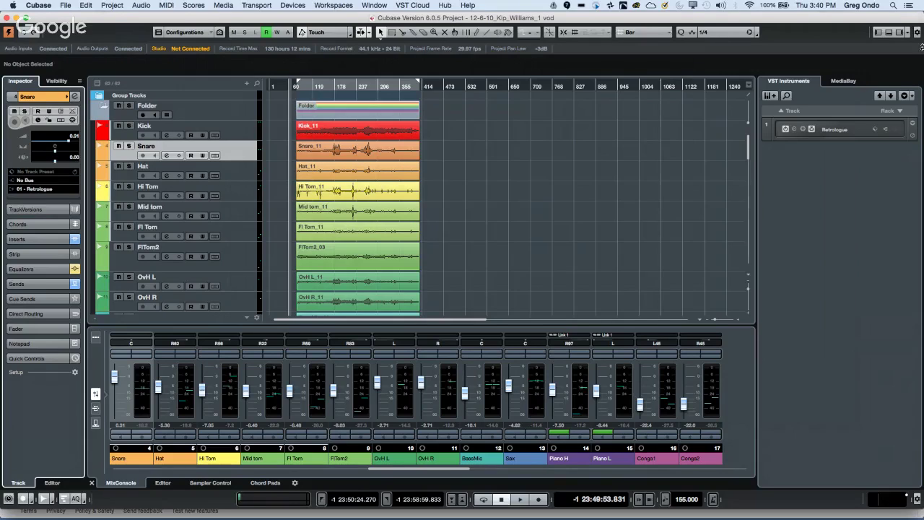
click(844, 82)
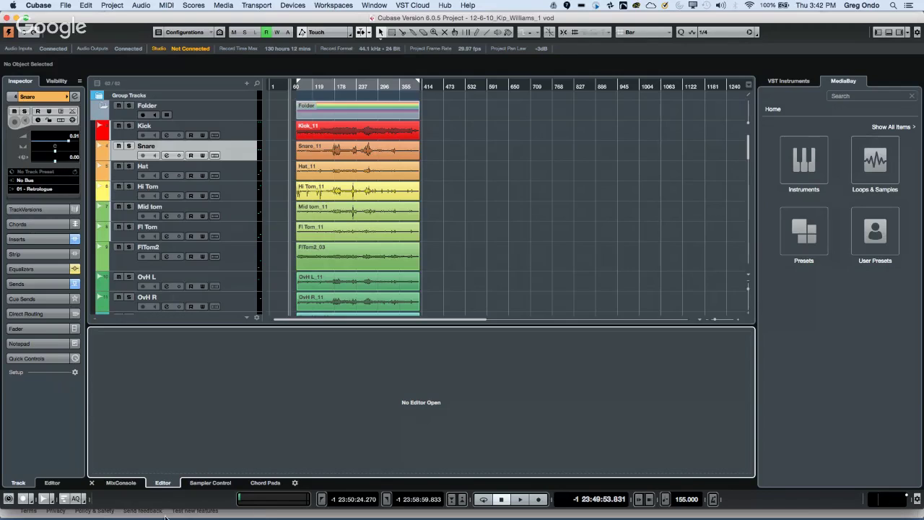
mouse_move(360, 516)
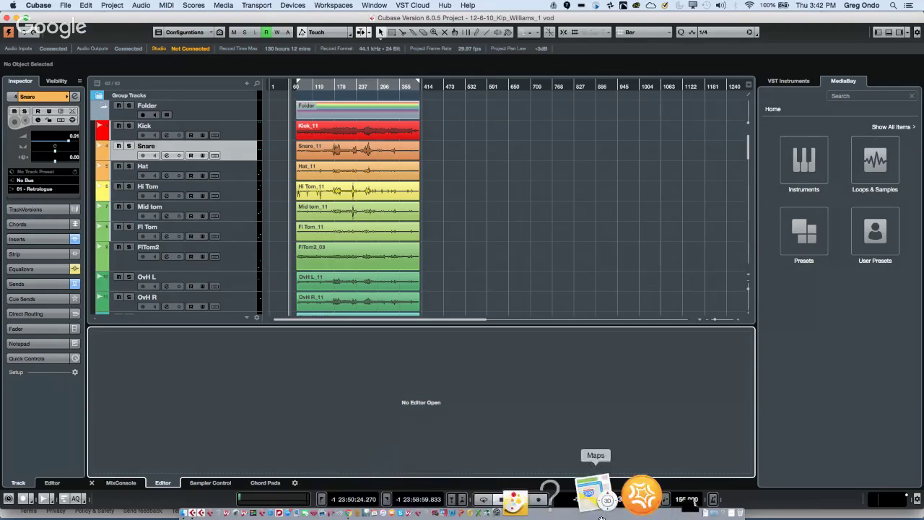